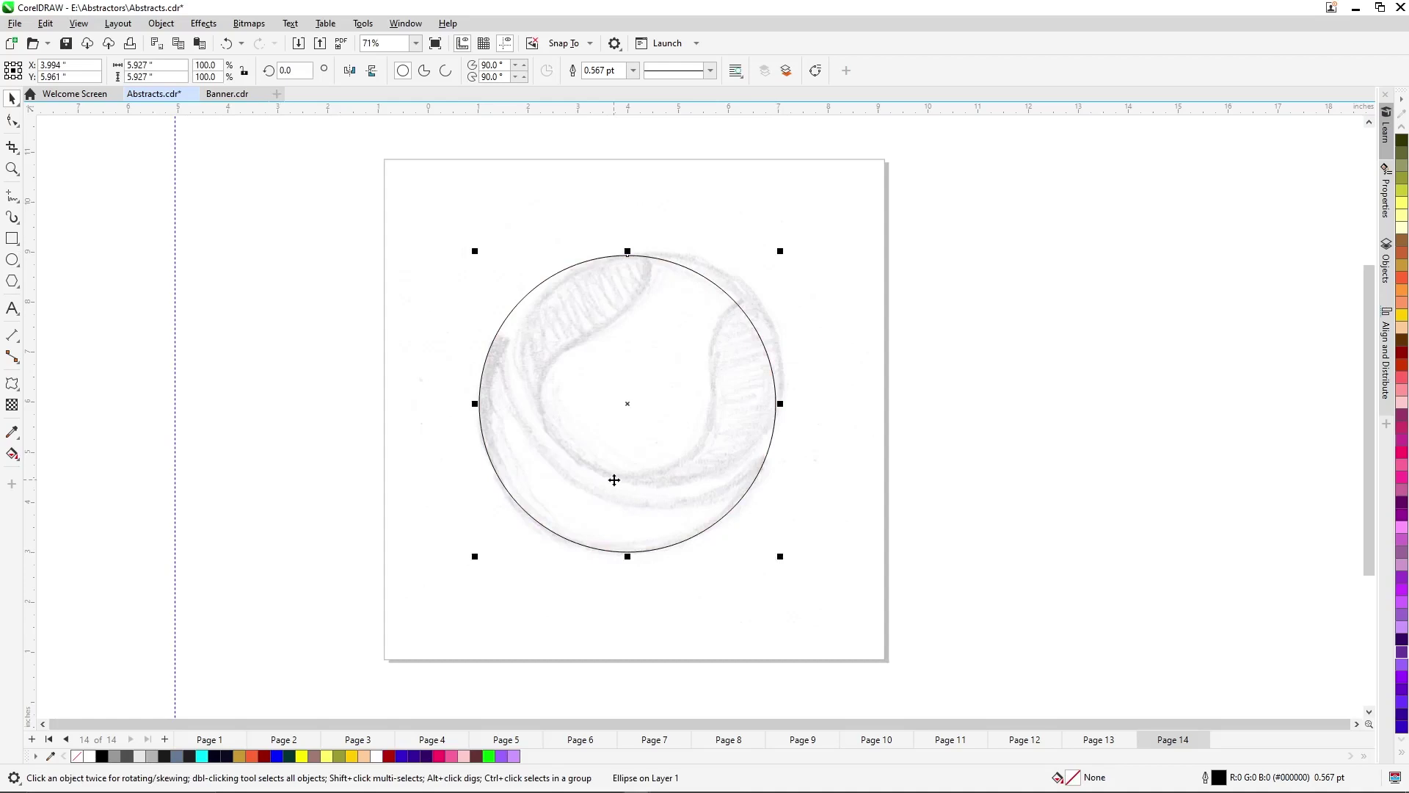
Duplicate the 5.927-inch circle and place the copy up and to the right of the original, centred about X 4.55, Y 6.84 inches.
{"action": "left_click_drag", "start_coordinate": [615, 480], "coordinate": [638, 452]}
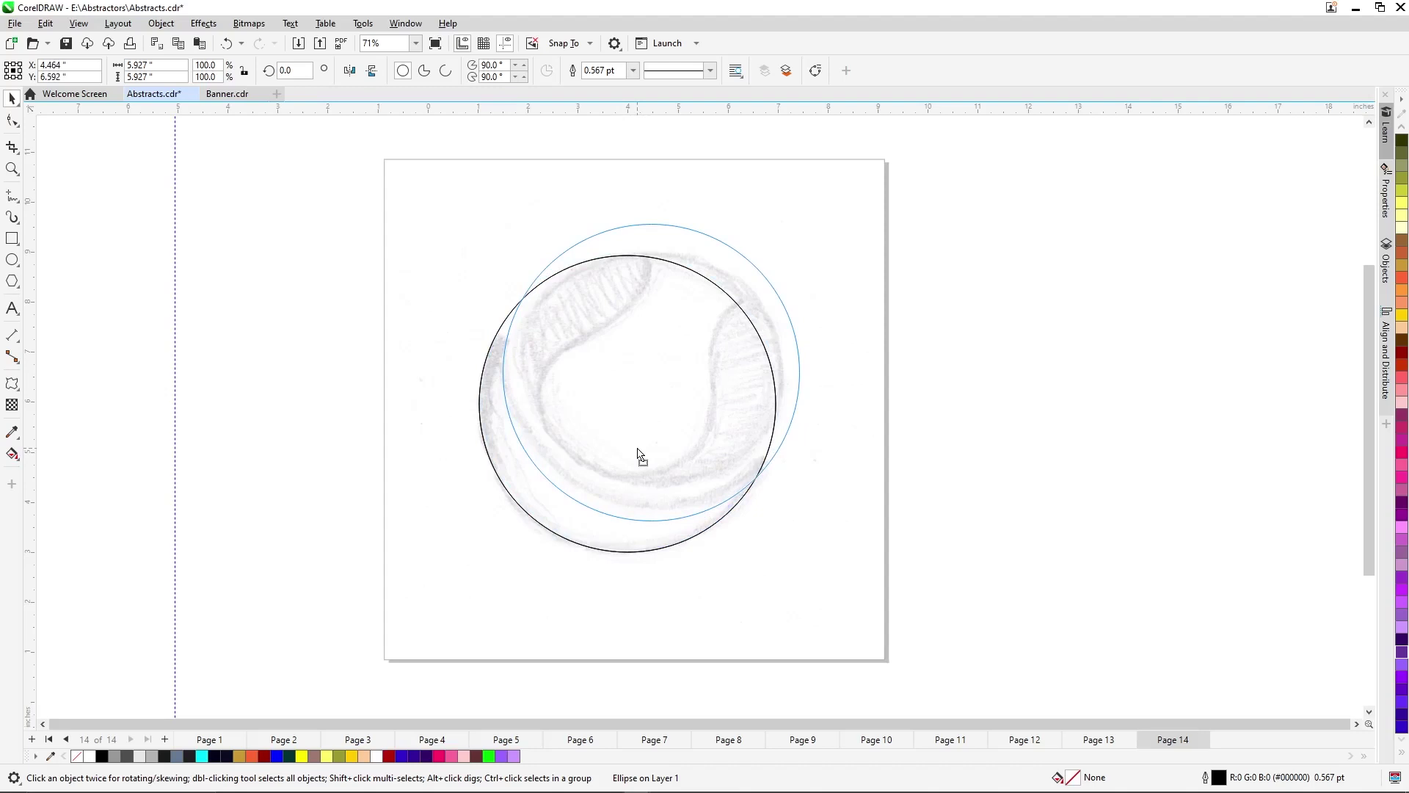
{"action": "left_click_drag", "start_coordinate": [638, 453], "coordinate": [642, 436]}
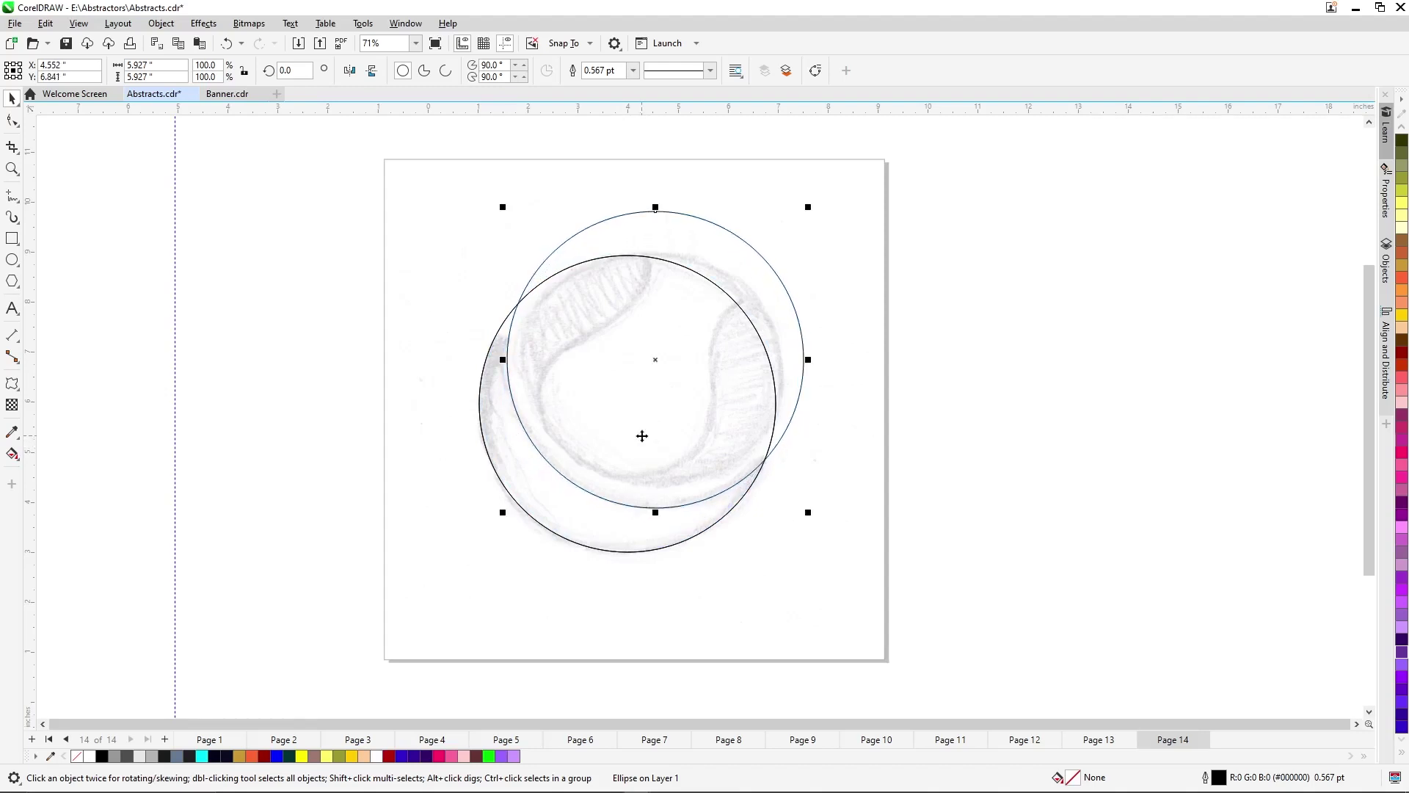
Try enlarging the duplicate circle to about 6.49 inches and fitting a third circle of about 5 inches inside it over the sketch.
{"action": "left_click_drag", "start_coordinate": [809, 513], "coordinate": [832, 528]}
{"action": "left_click_drag", "start_coordinate": [682, 488], "coordinate": [688, 472]}
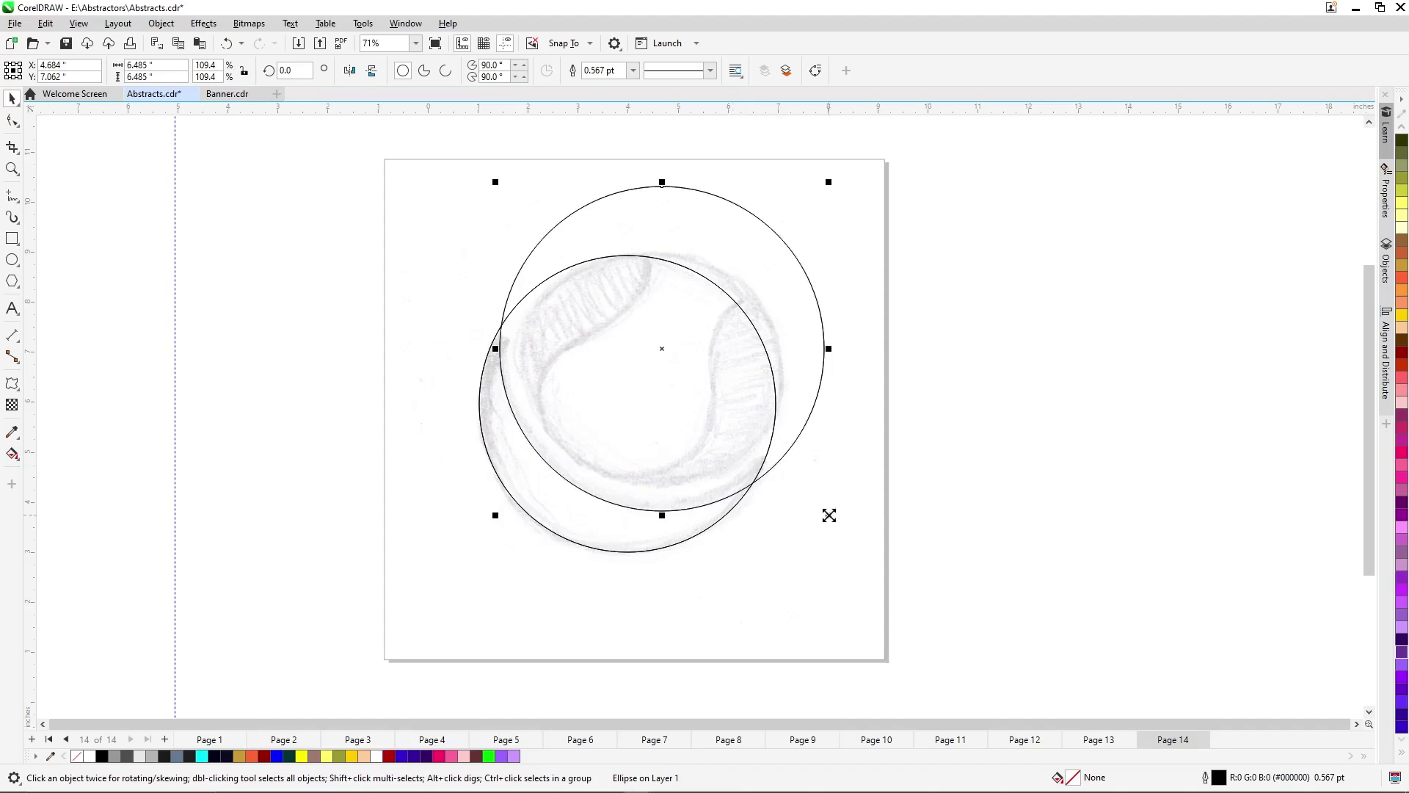
{"action": "left_click_drag", "start_coordinate": [829, 515], "coordinate": [795, 504]}
{"action": "left_click_drag", "start_coordinate": [690, 420], "coordinate": [683, 439]}
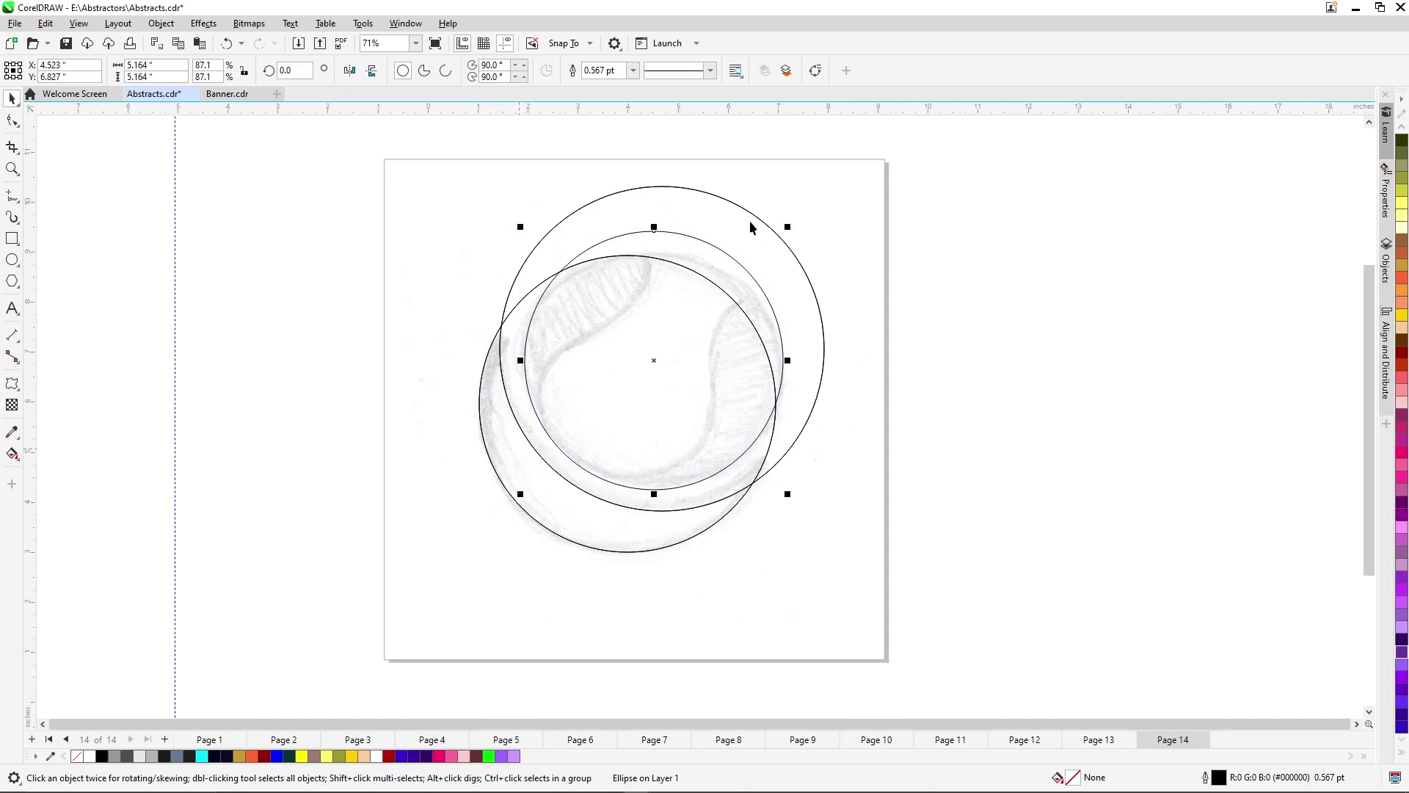
{"action": "left_click_drag", "start_coordinate": [790, 226], "coordinate": [779, 246]}
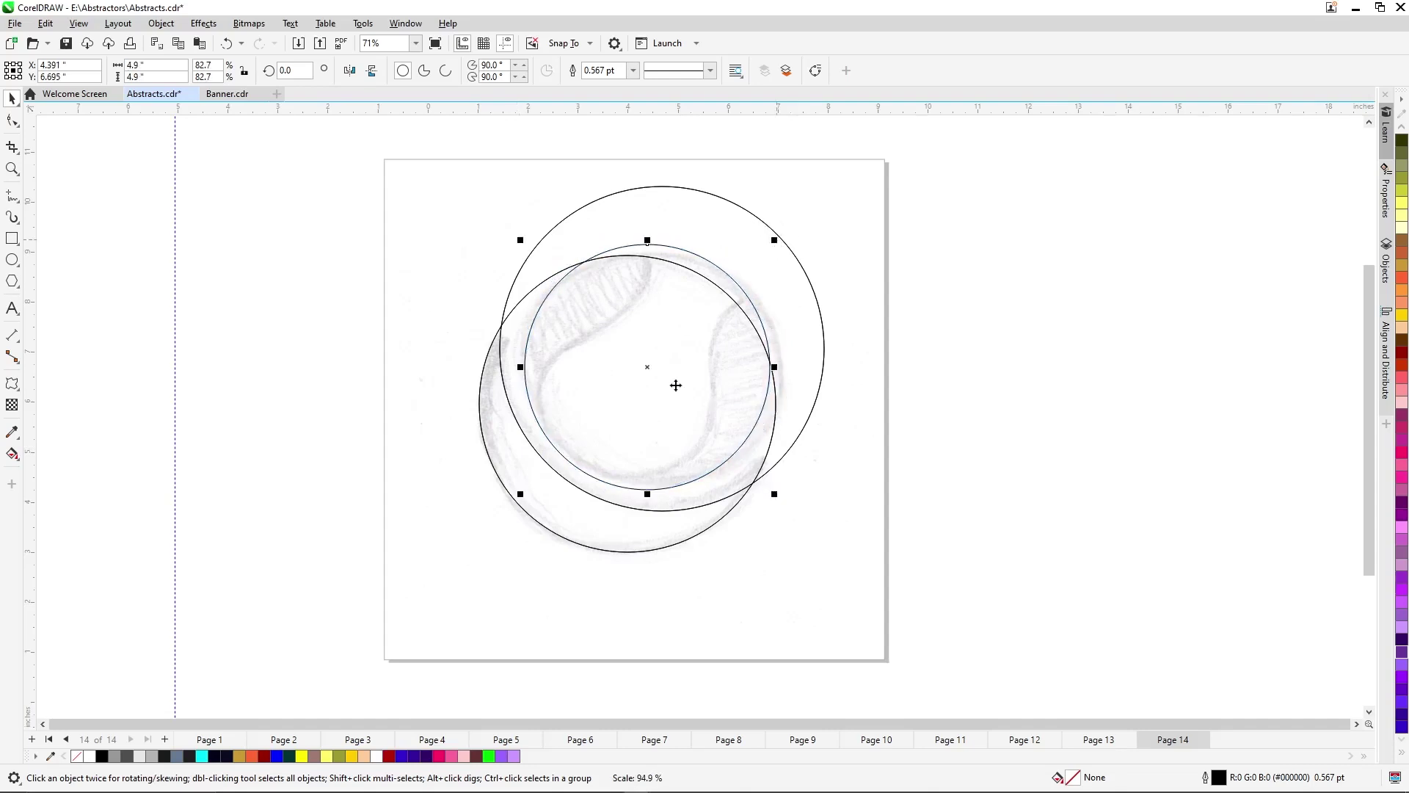
{"action": "left_click_drag", "start_coordinate": [649, 374], "coordinate": [656, 378]}
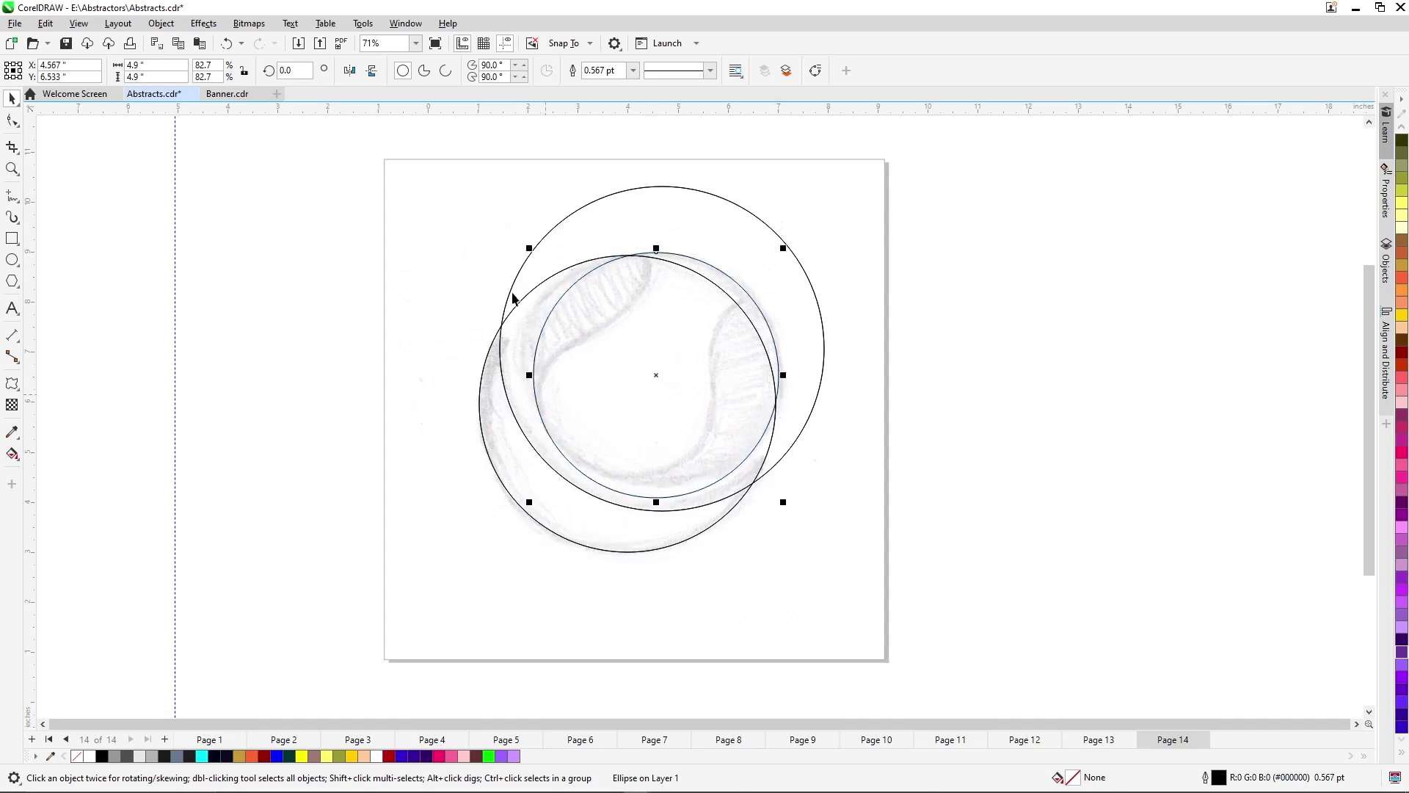
{"action": "scroll", "coordinate": [512, 297], "scroll_direction": "up", "scroll_amount": 2}
{"action": "left_click_drag", "start_coordinate": [529, 235], "coordinate": [523, 238]}
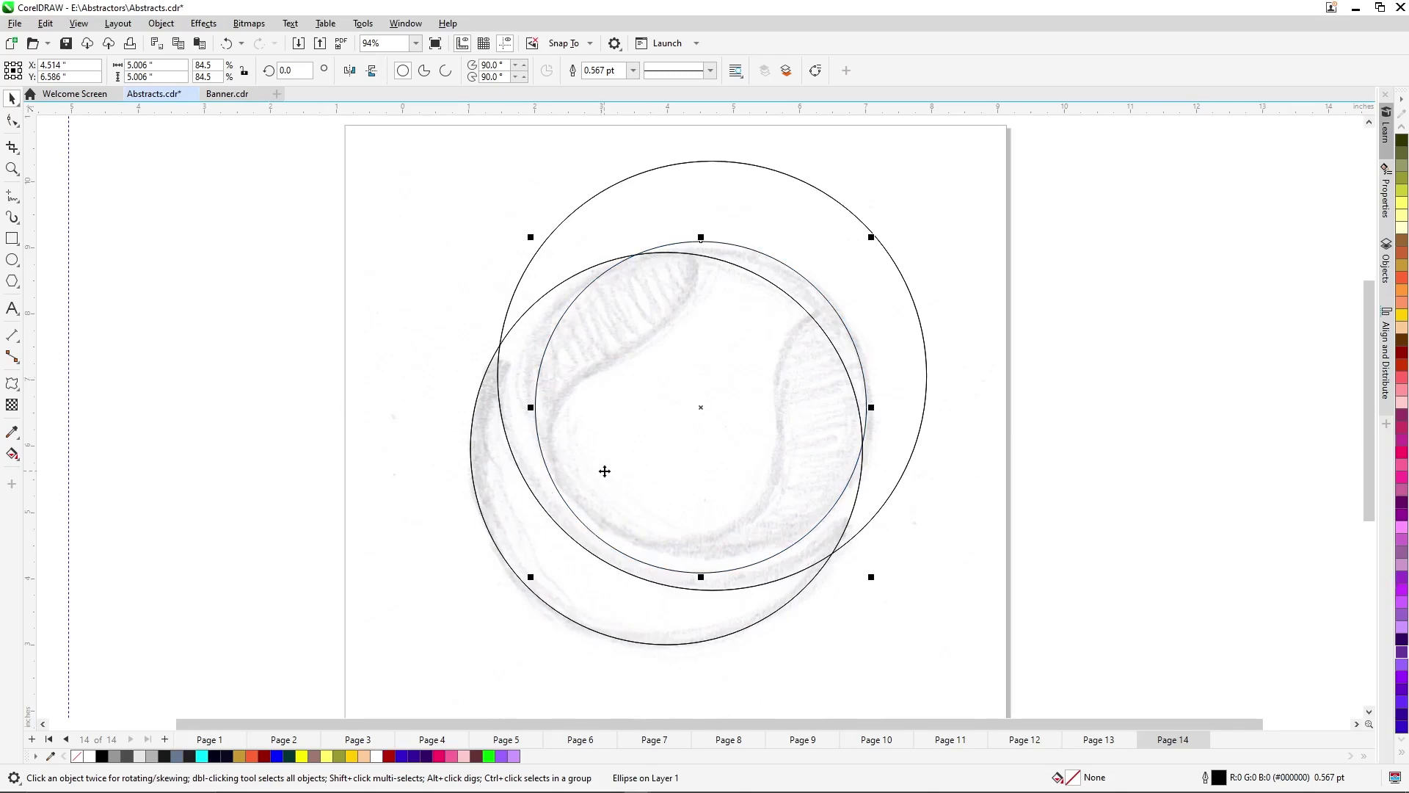
Fill the crescent between the original circle and the enlarged duplicate with Smart Fill.
{"action": "left_click", "coordinate": [16, 461]}
{"action": "left_click", "coordinate": [63, 469]}
{"action": "left_click", "coordinate": [564, 572]}
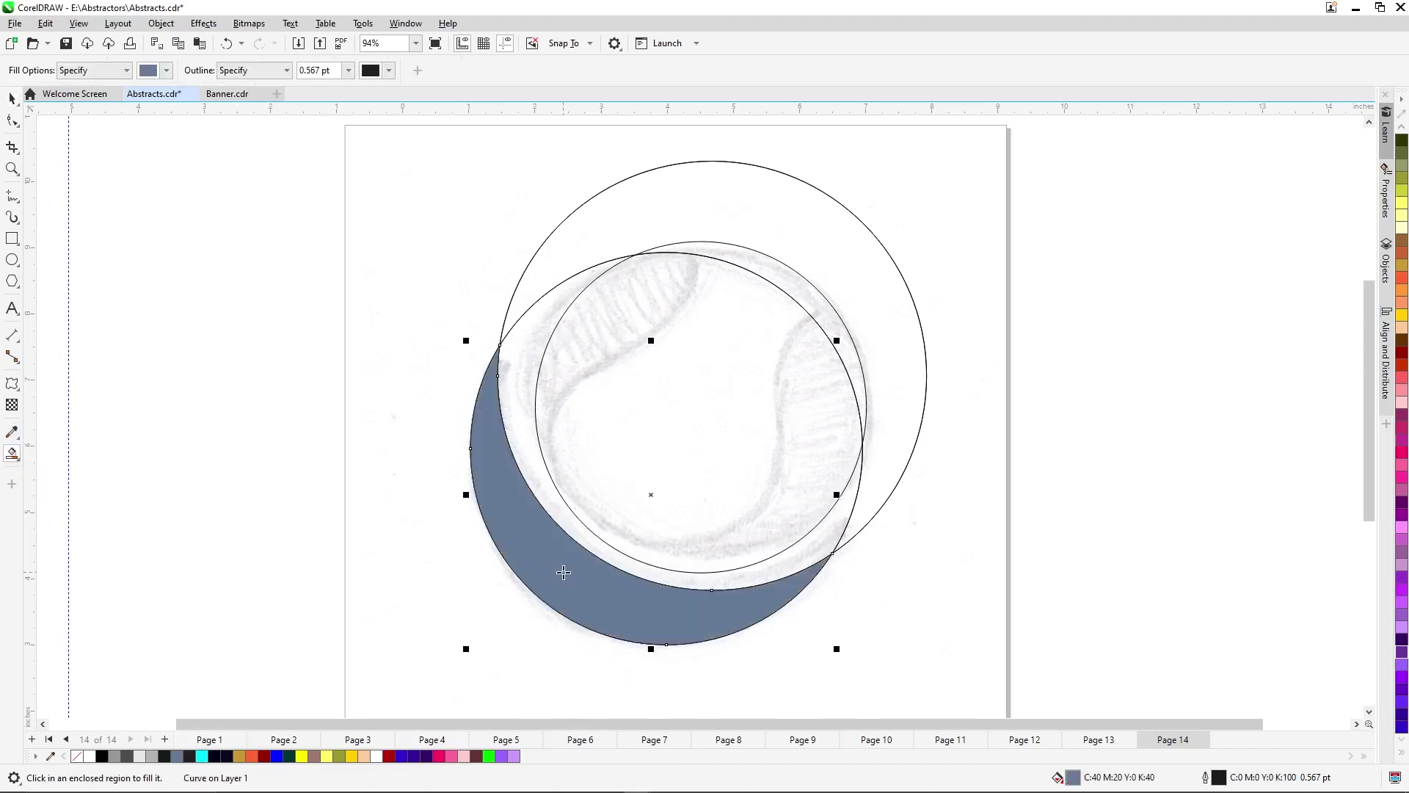
Delete the enlarged duplicate circle and the original circle, keeping the filled crescent and the inner circle.
{"action": "key", "text": "space"}
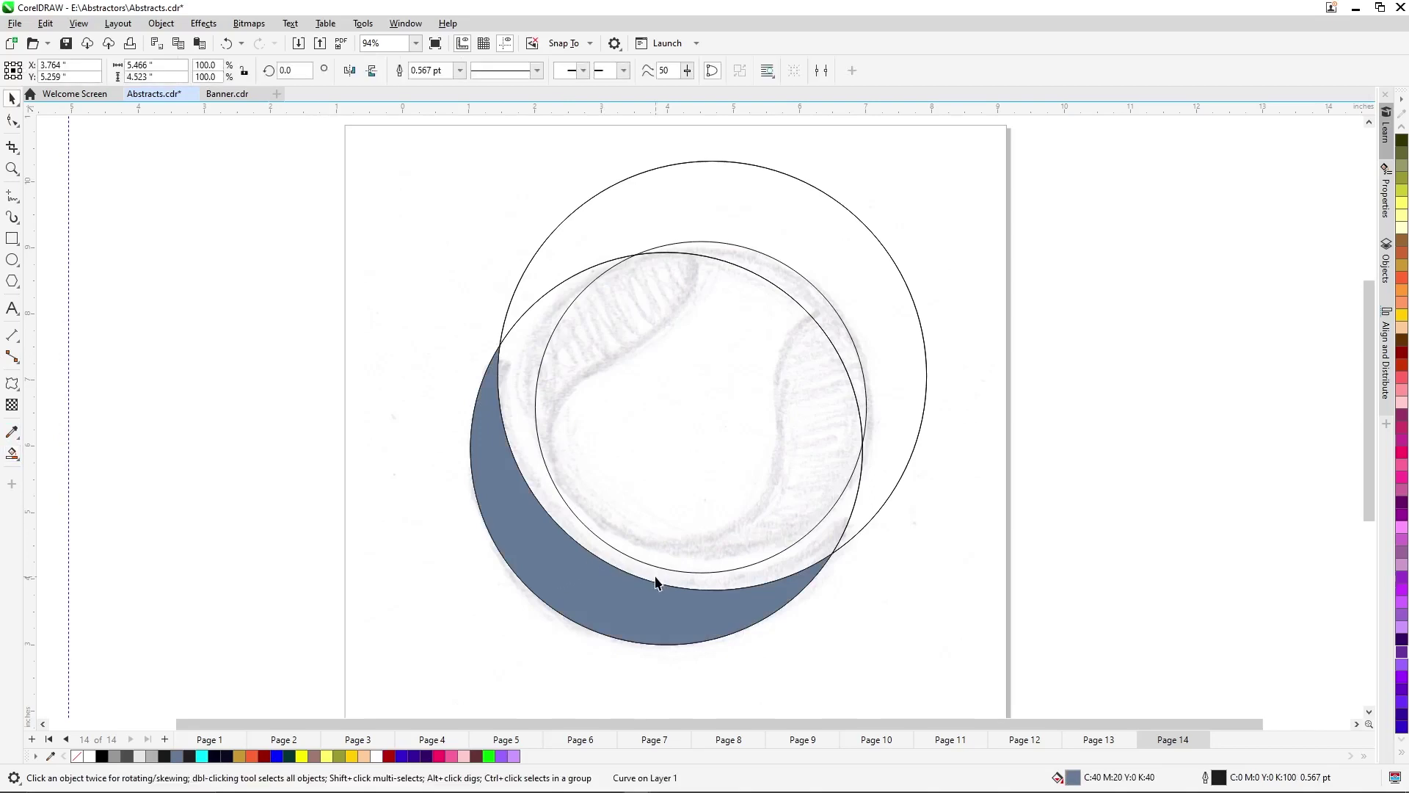
{"action": "left_click", "coordinate": [655, 576]}
{"action": "key", "text": "Escape"}
{"action": "left_click", "coordinate": [655, 577]}
{"action": "key", "text": "Delete"}
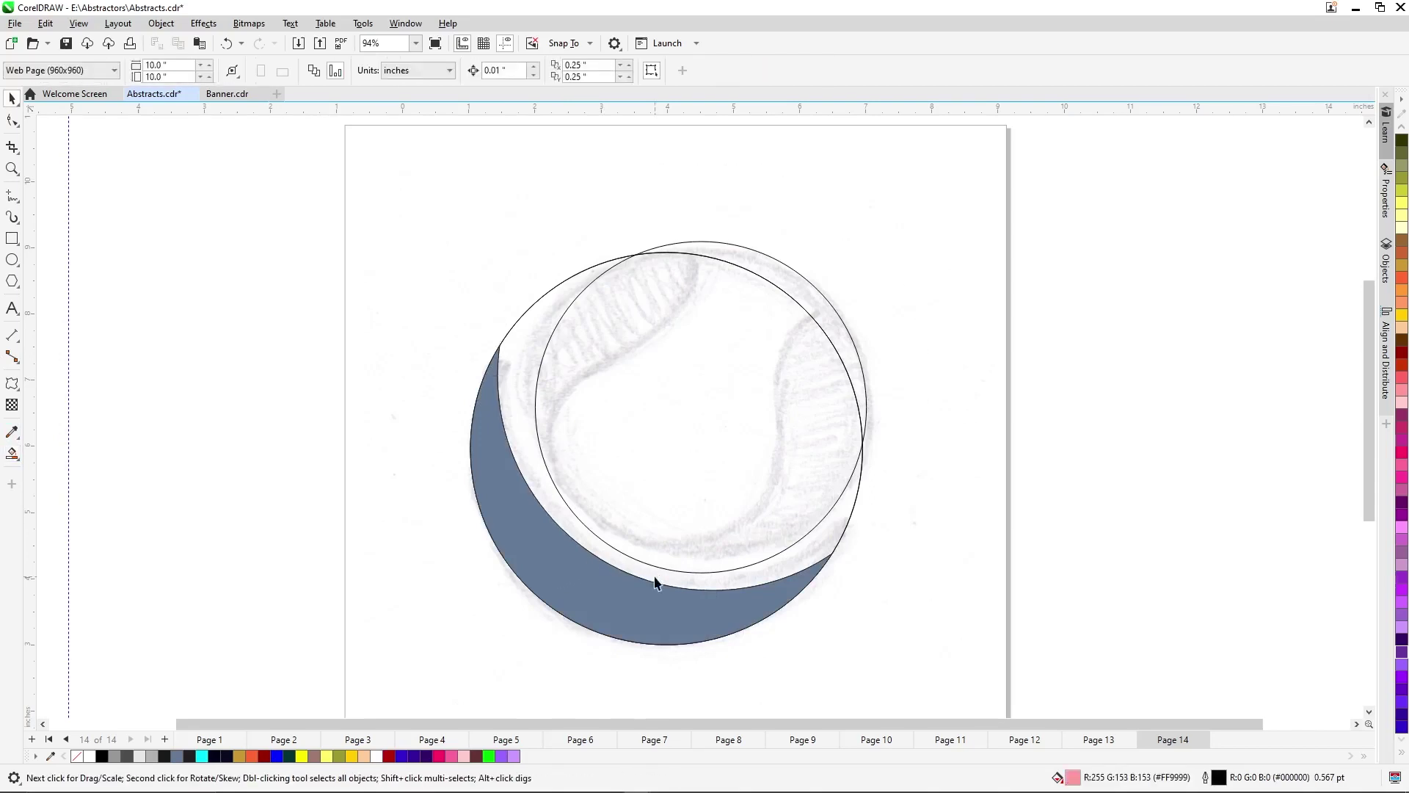
{"action": "left_click", "coordinate": [671, 582]}
{"action": "key", "text": "Escape"}
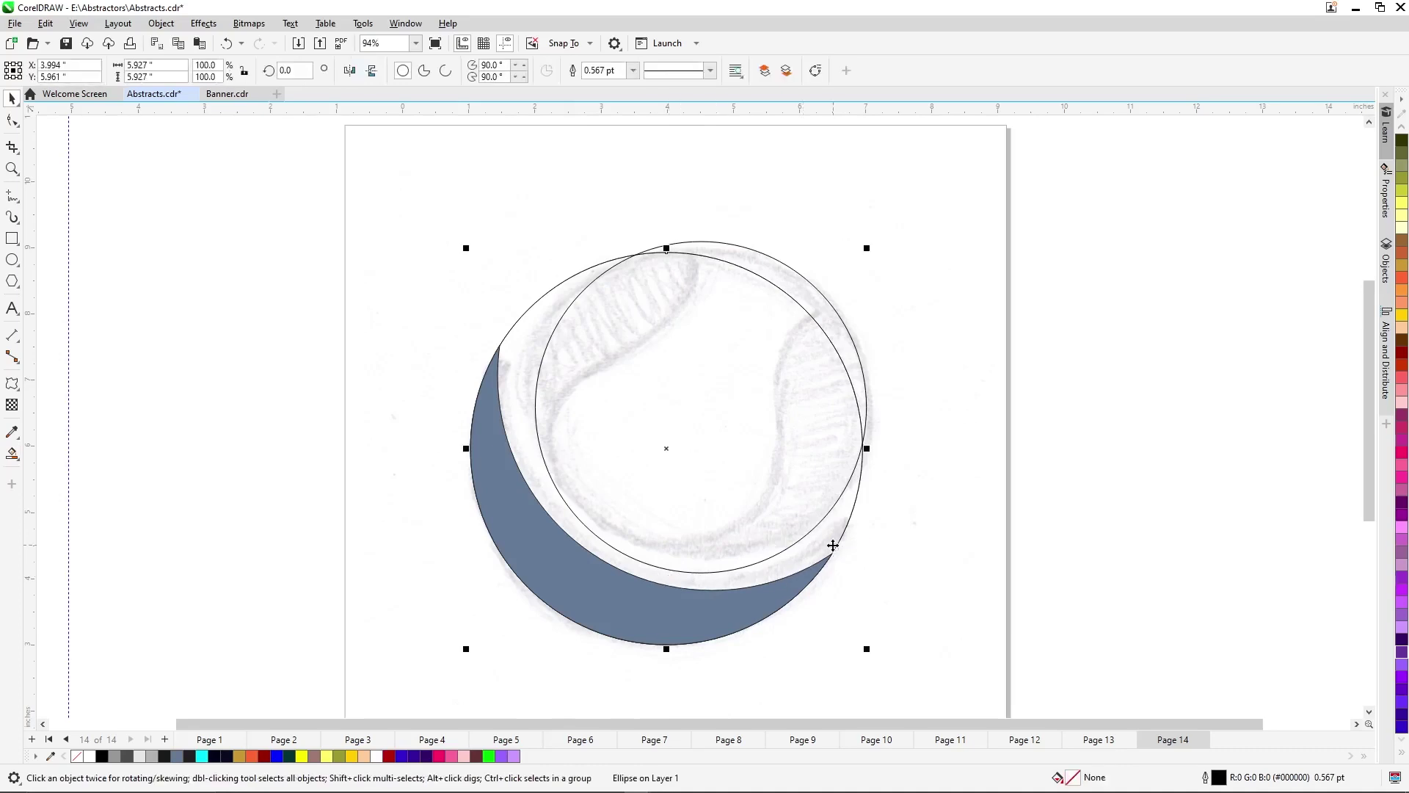
{"action": "key", "text": "Delete"}
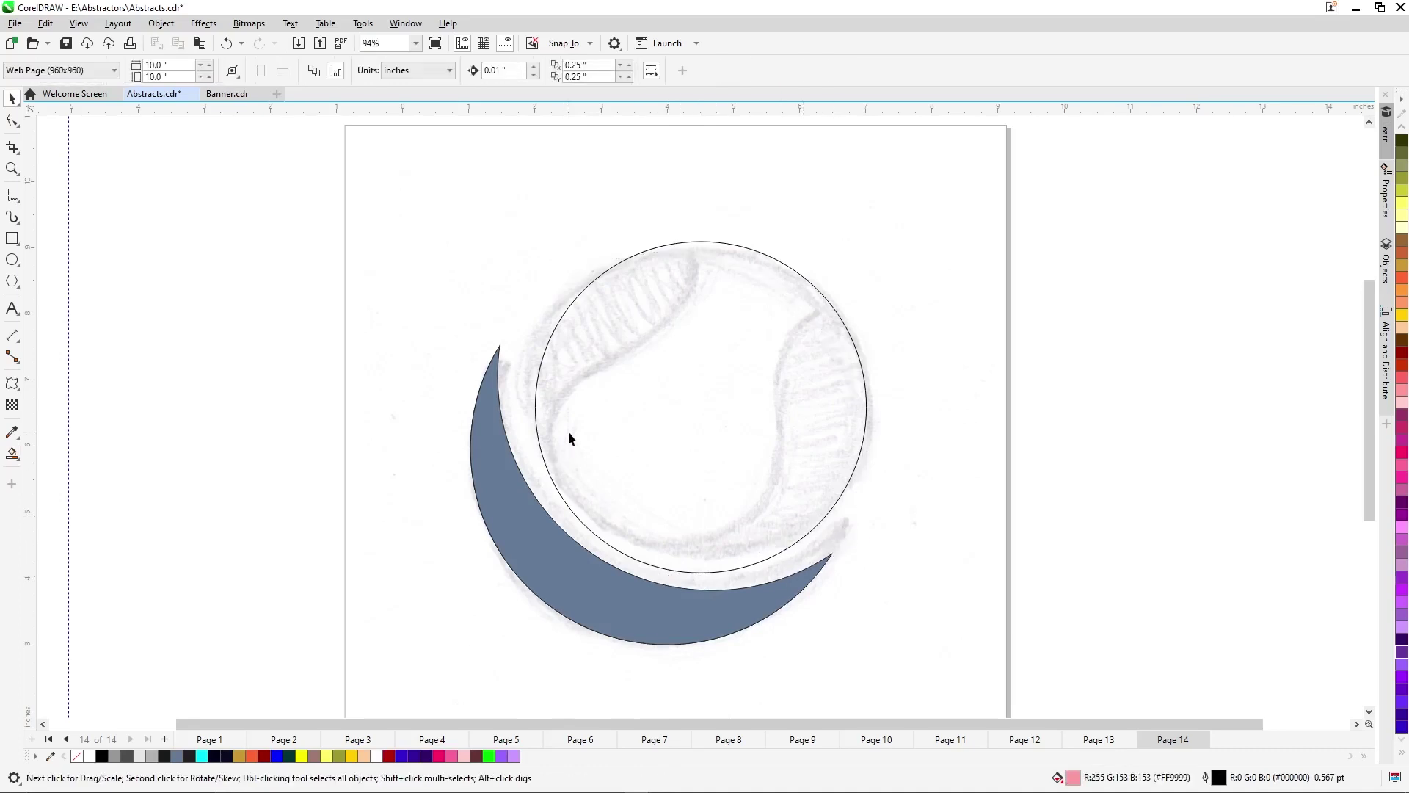
Try moving the inner circle slightly upward, away from the crescent.
{"action": "scroll", "coordinate": [534, 412], "scroll_direction": "down", "scroll_amount": 1}
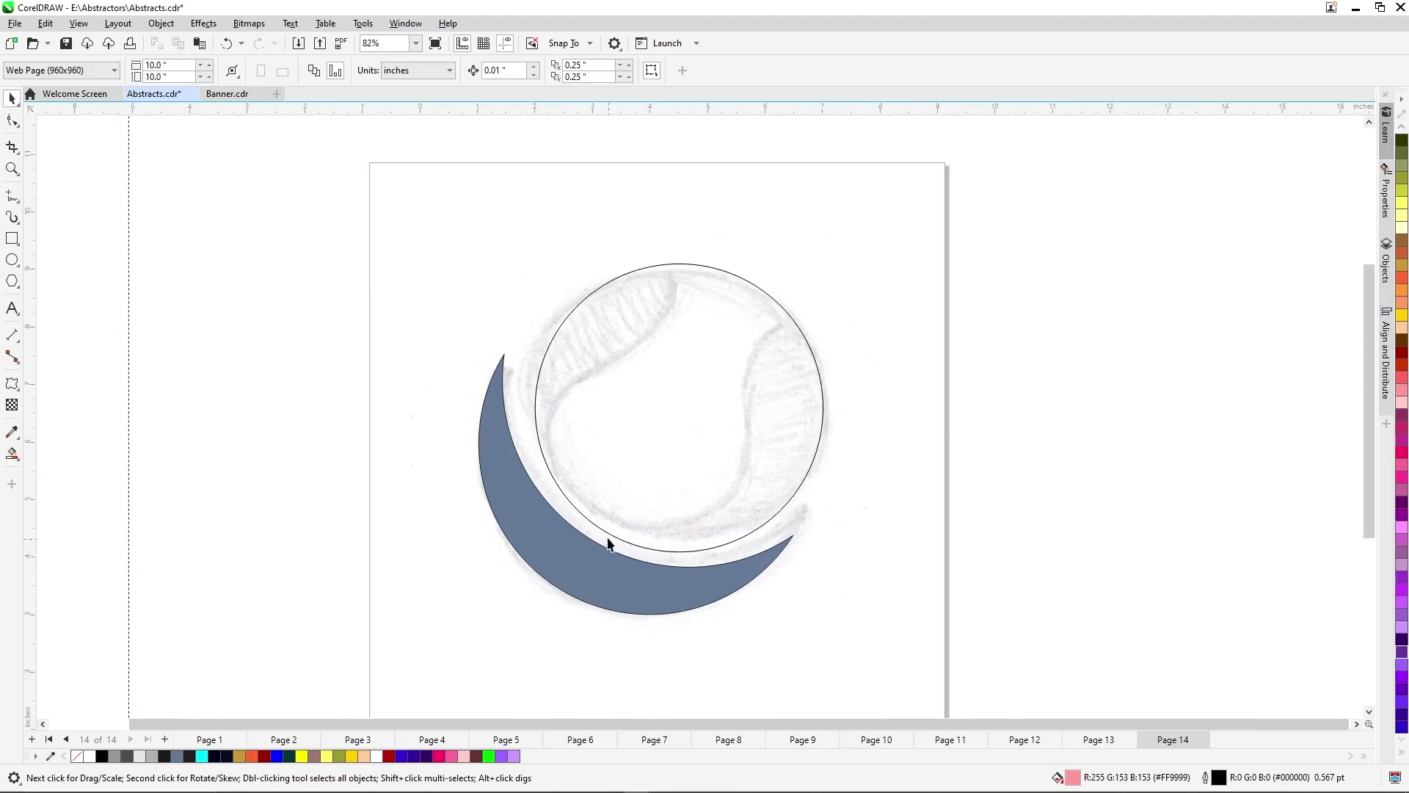
{"action": "left_click", "coordinate": [616, 492]}
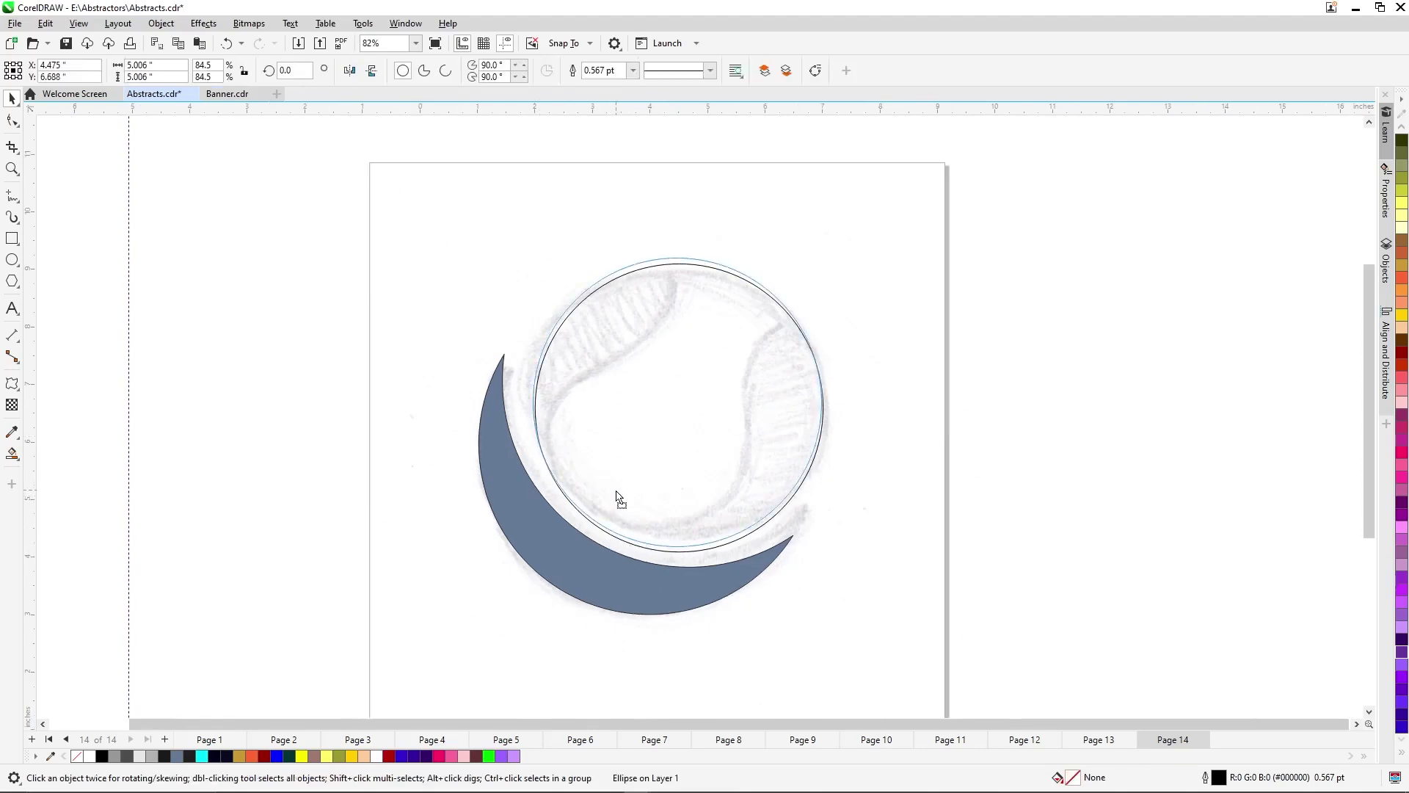
{"action": "left_click_drag", "start_coordinate": [617, 492], "coordinate": [619, 496]}
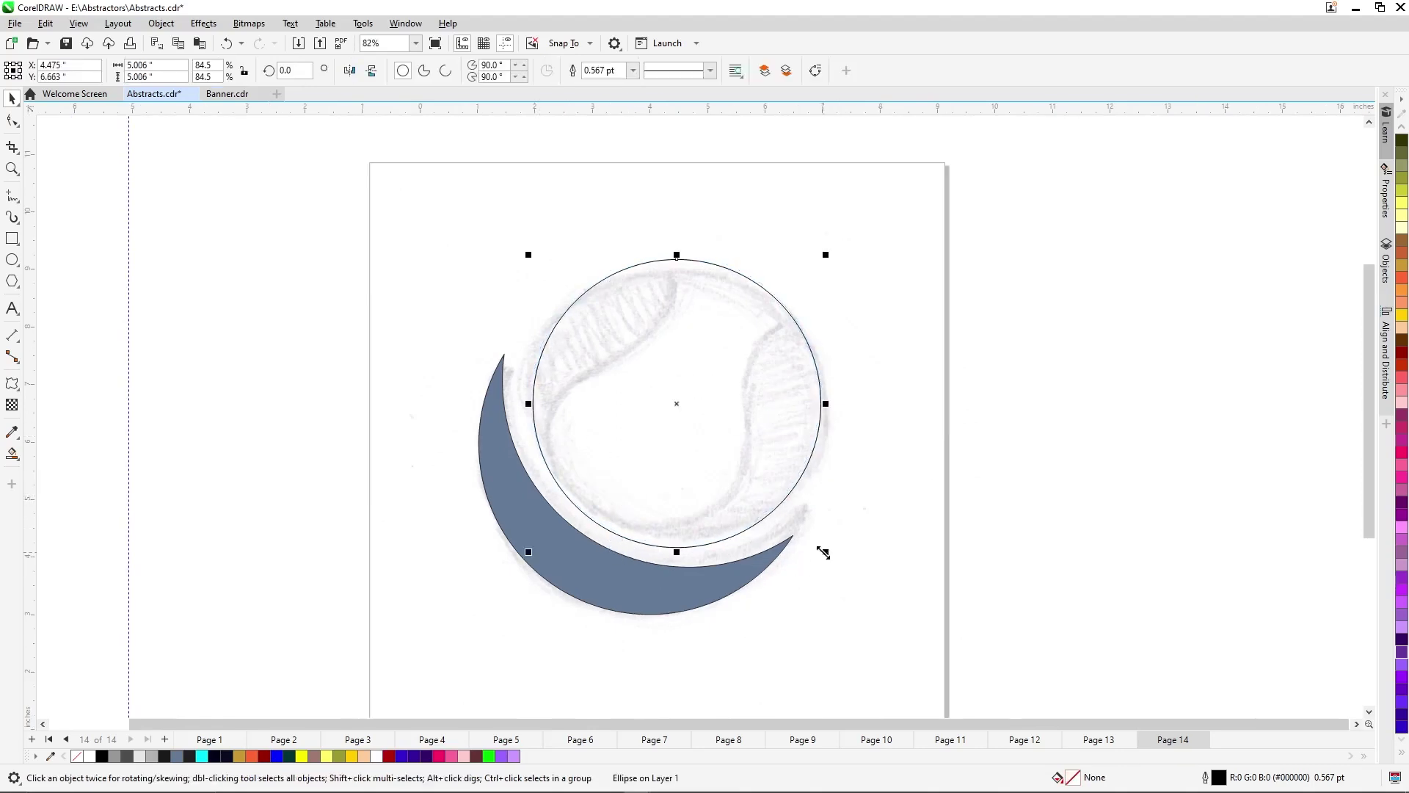
Undo the edits back to the original circle and its equal-sized, offset duplicate.
{"action": "key", "text": "ctrl+z"}
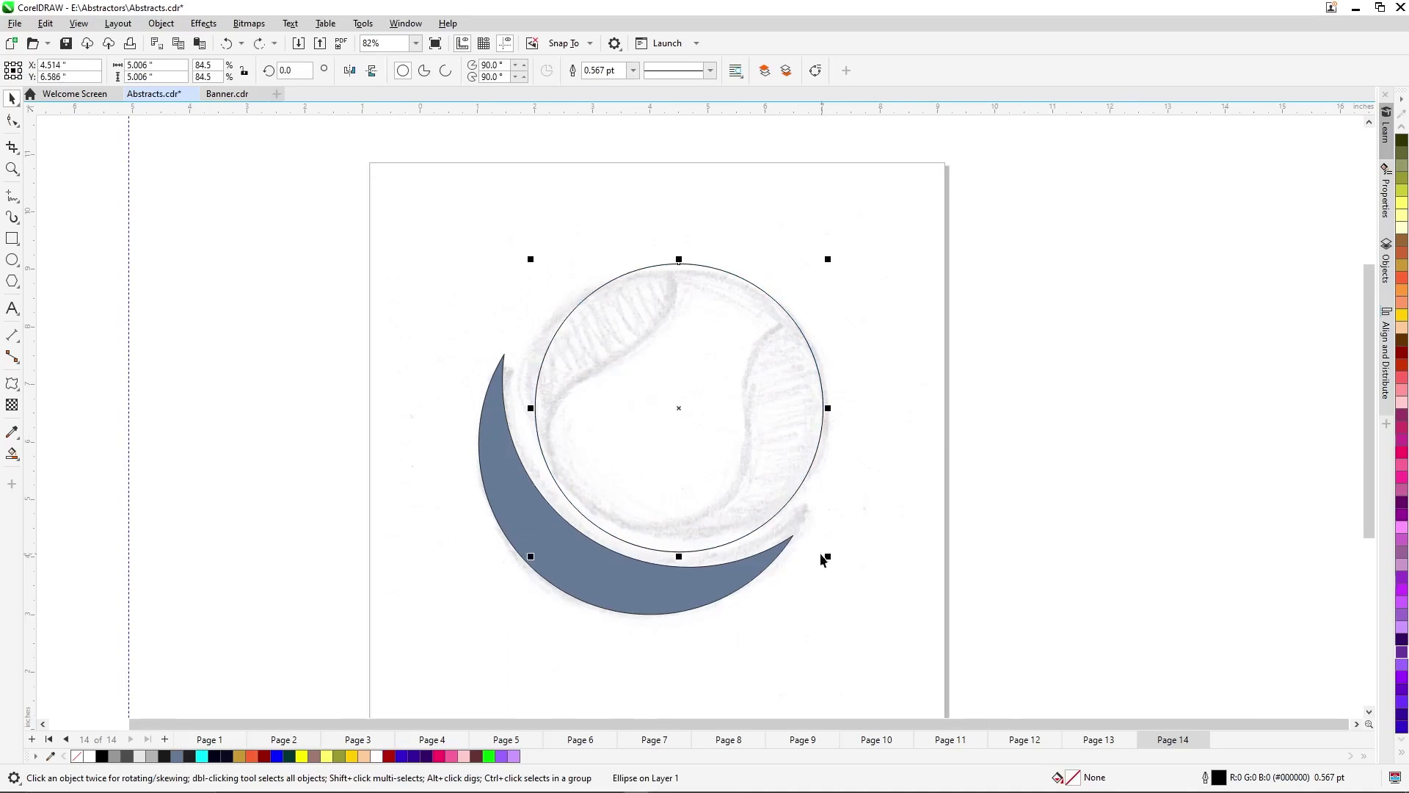
{"action": "key", "text": "ctrl+z"}
{"action": "key", "text": "ctrl+z"}
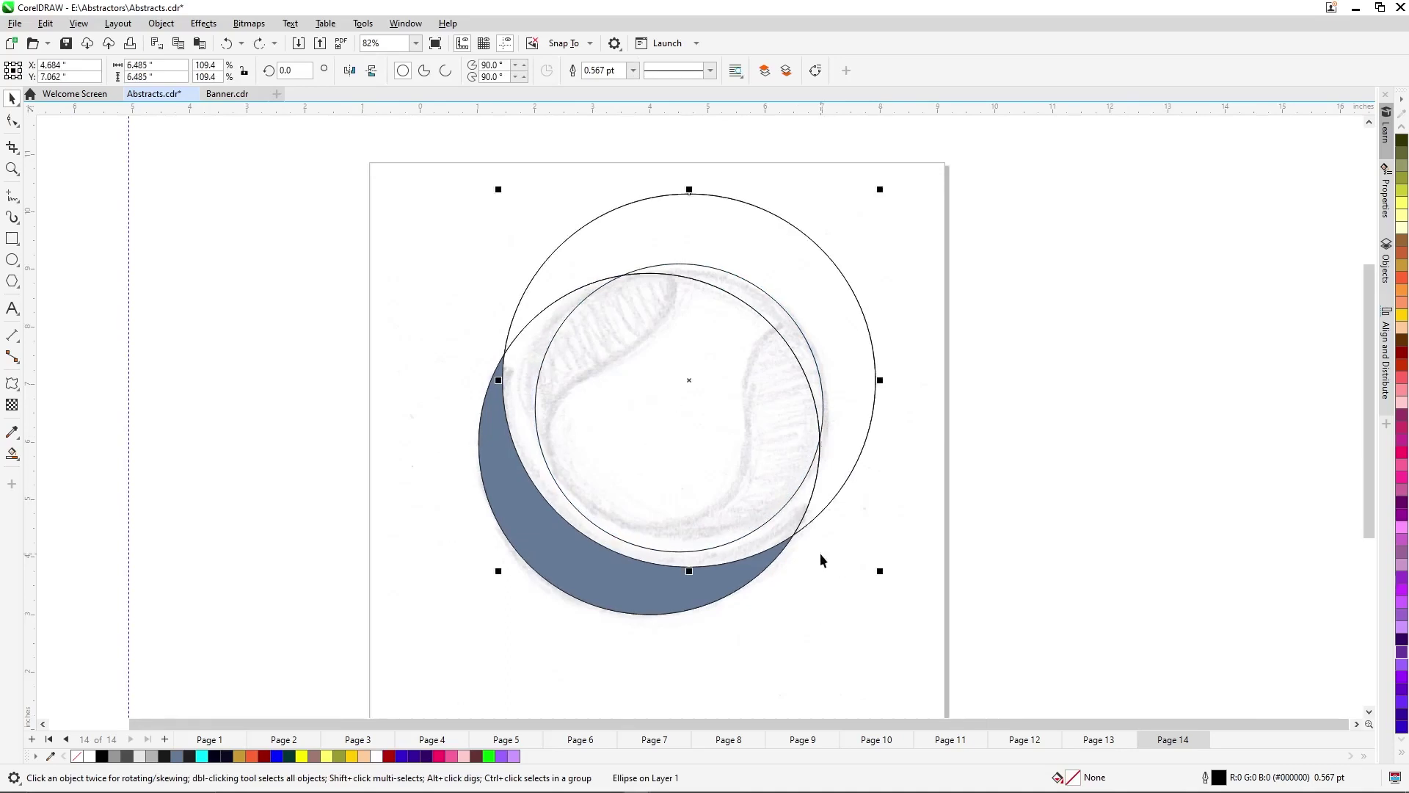
{"action": "key", "text": "ctrl+z"}
{"action": "key", "text": "ctrl+z"}
{"action": "key", "text": "ctrl+z"}
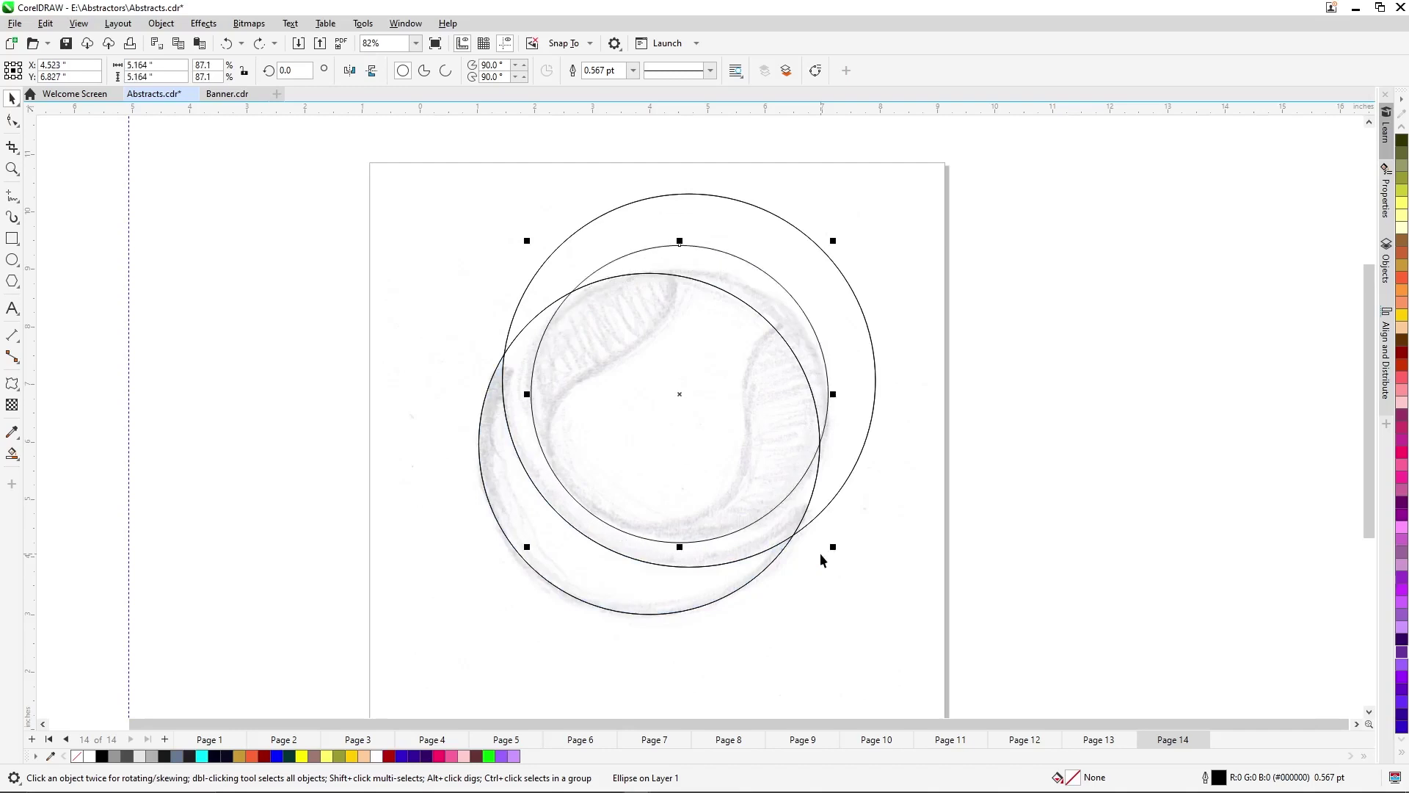
{"action": "key", "text": "ctrl+z"}
{"action": "key", "text": "ctrl+z"}
{"action": "key", "text": "ctrl+z"}
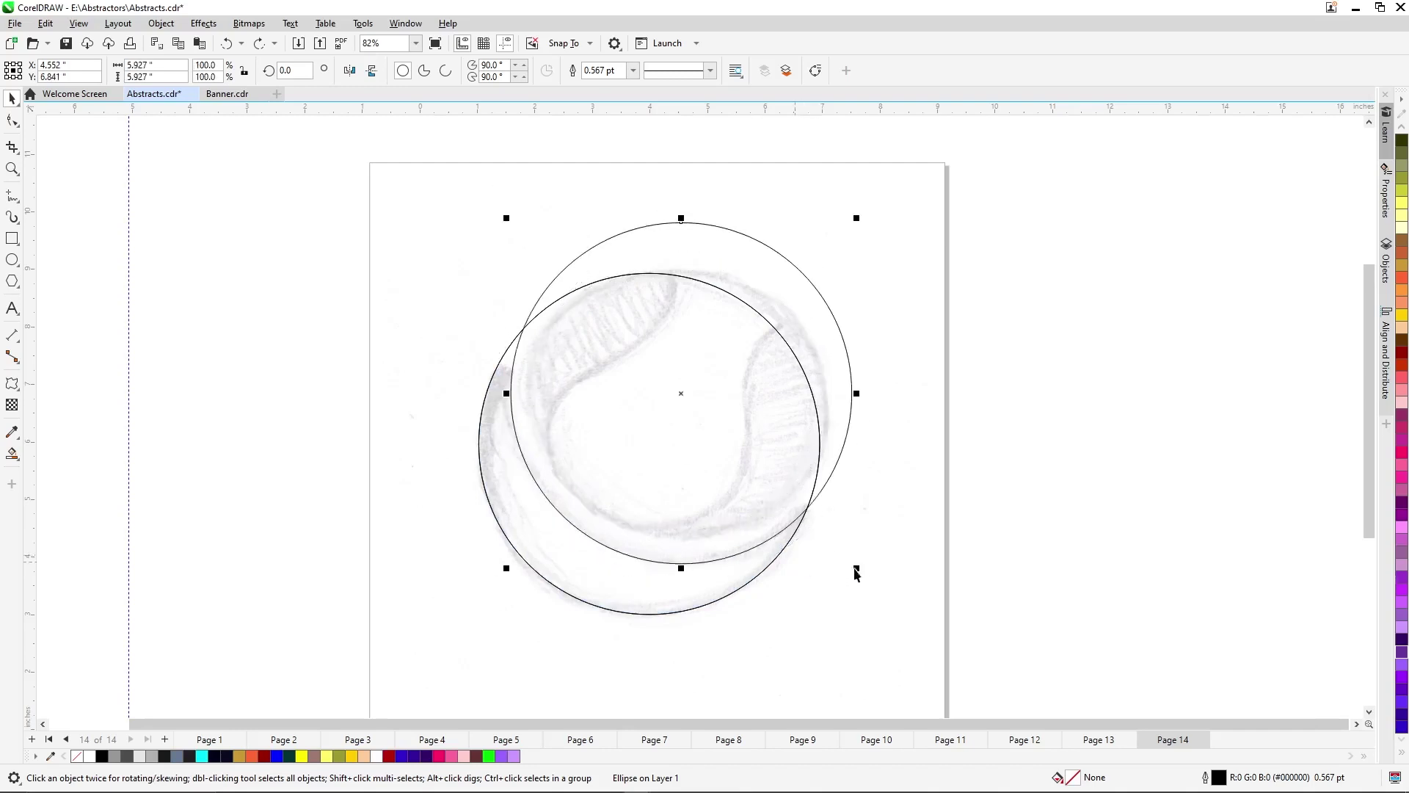
Shrink and reposition the duplicate circle to about 5.5 inches to match the sketch, and add a concentric copy of about 4.86 inches.
{"action": "left_click_drag", "start_coordinate": [856, 568], "coordinate": [848, 569]}
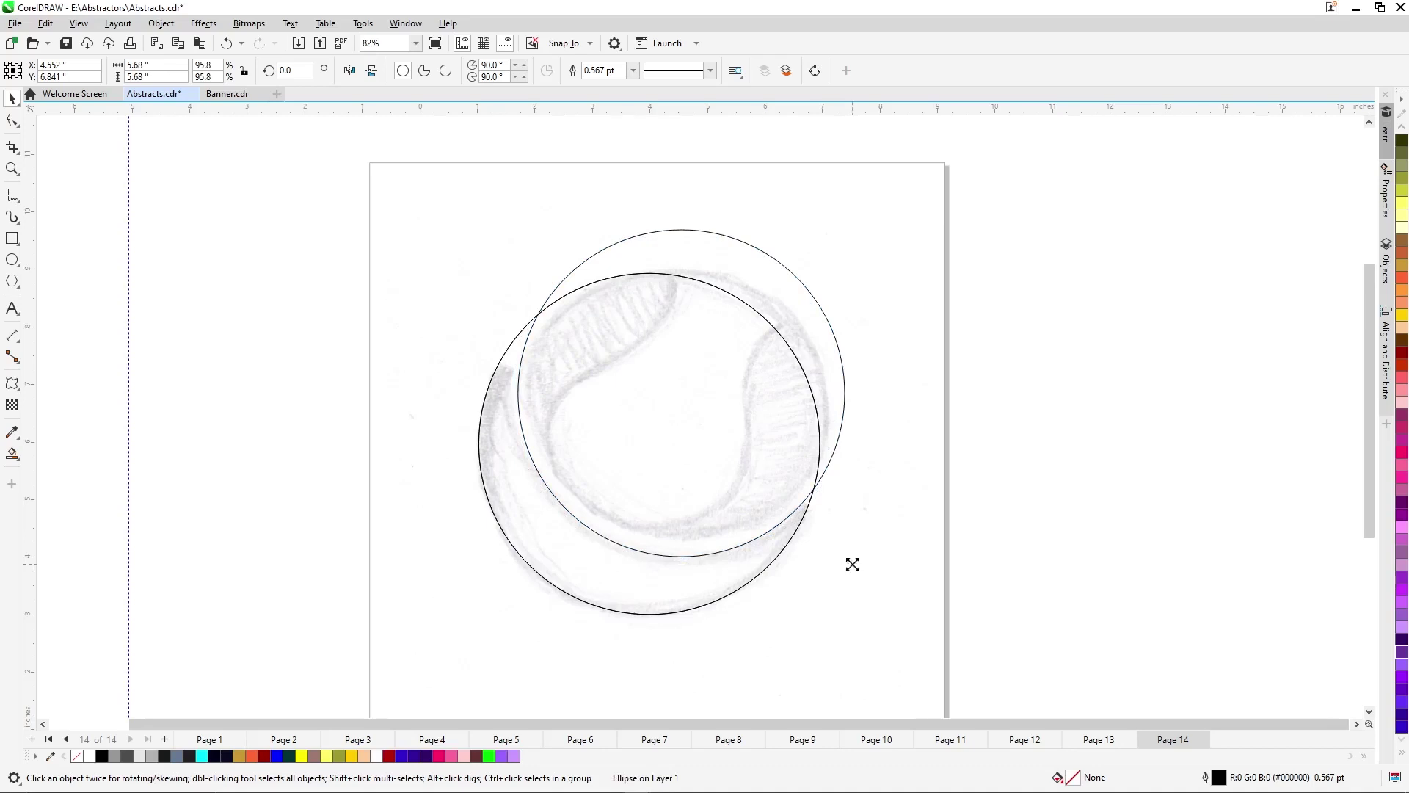
{"action": "left_click_drag", "start_coordinate": [852, 563], "coordinate": [837, 569]}
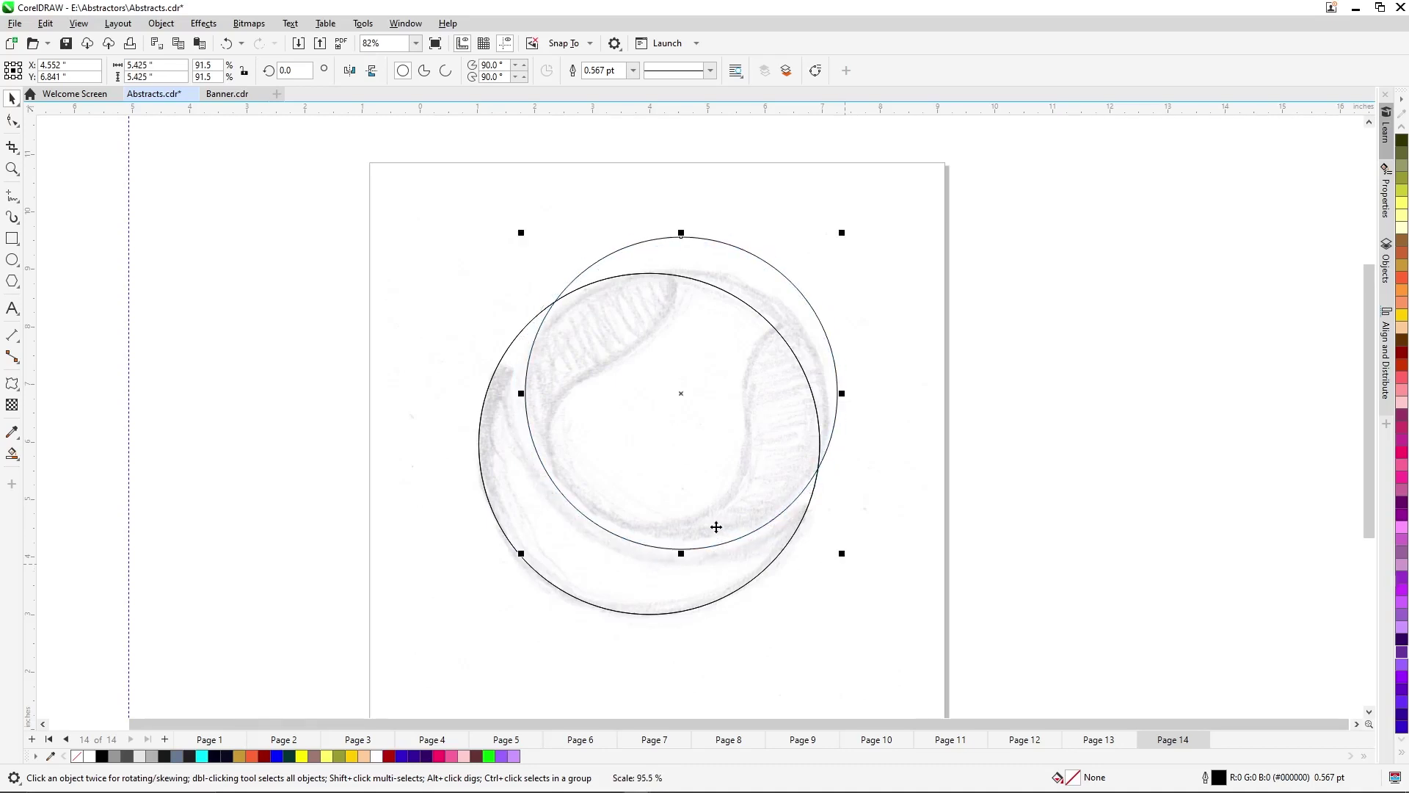
{"action": "left_click_drag", "start_coordinate": [717, 526], "coordinate": [712, 539]}
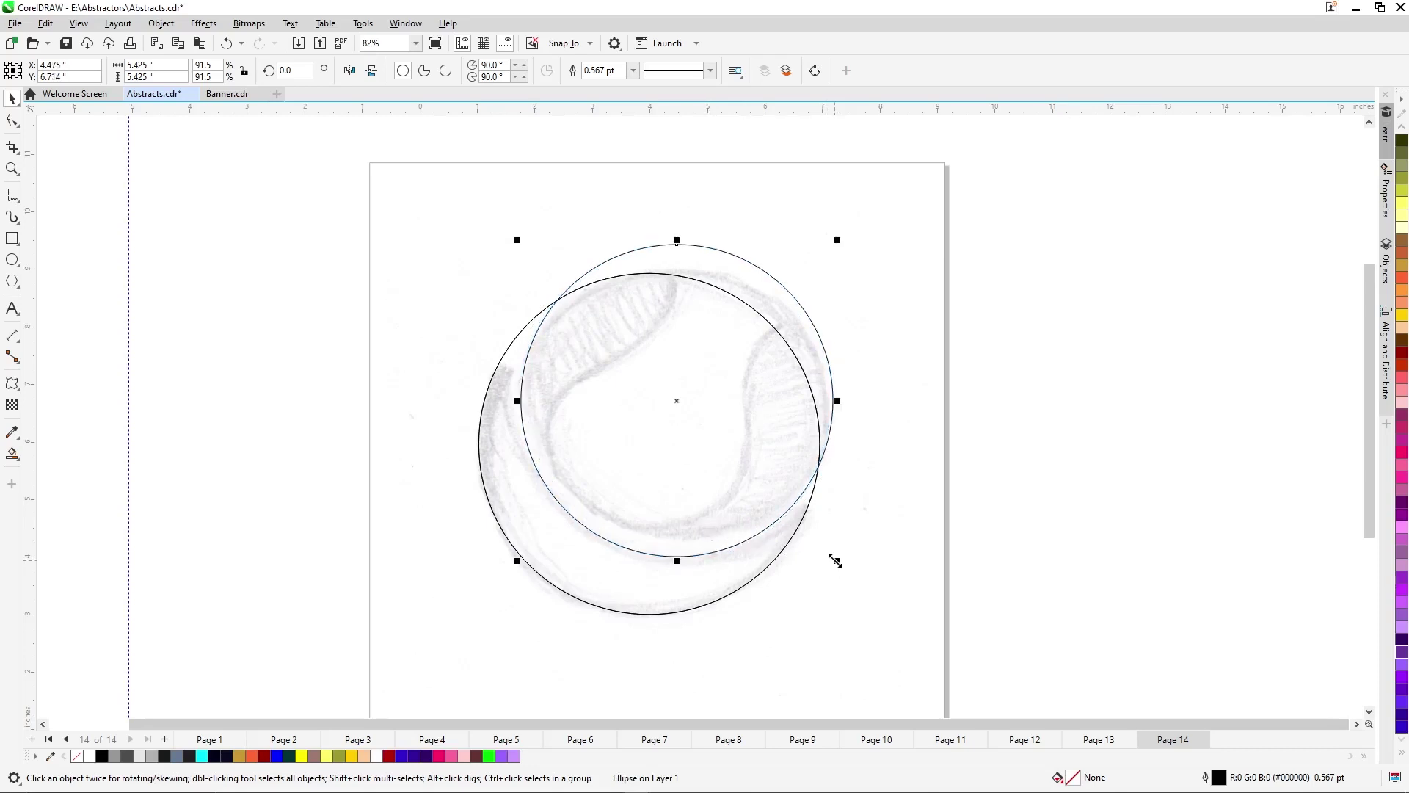
{"action": "left_click_drag", "start_coordinate": [835, 561], "coordinate": [835, 570]}
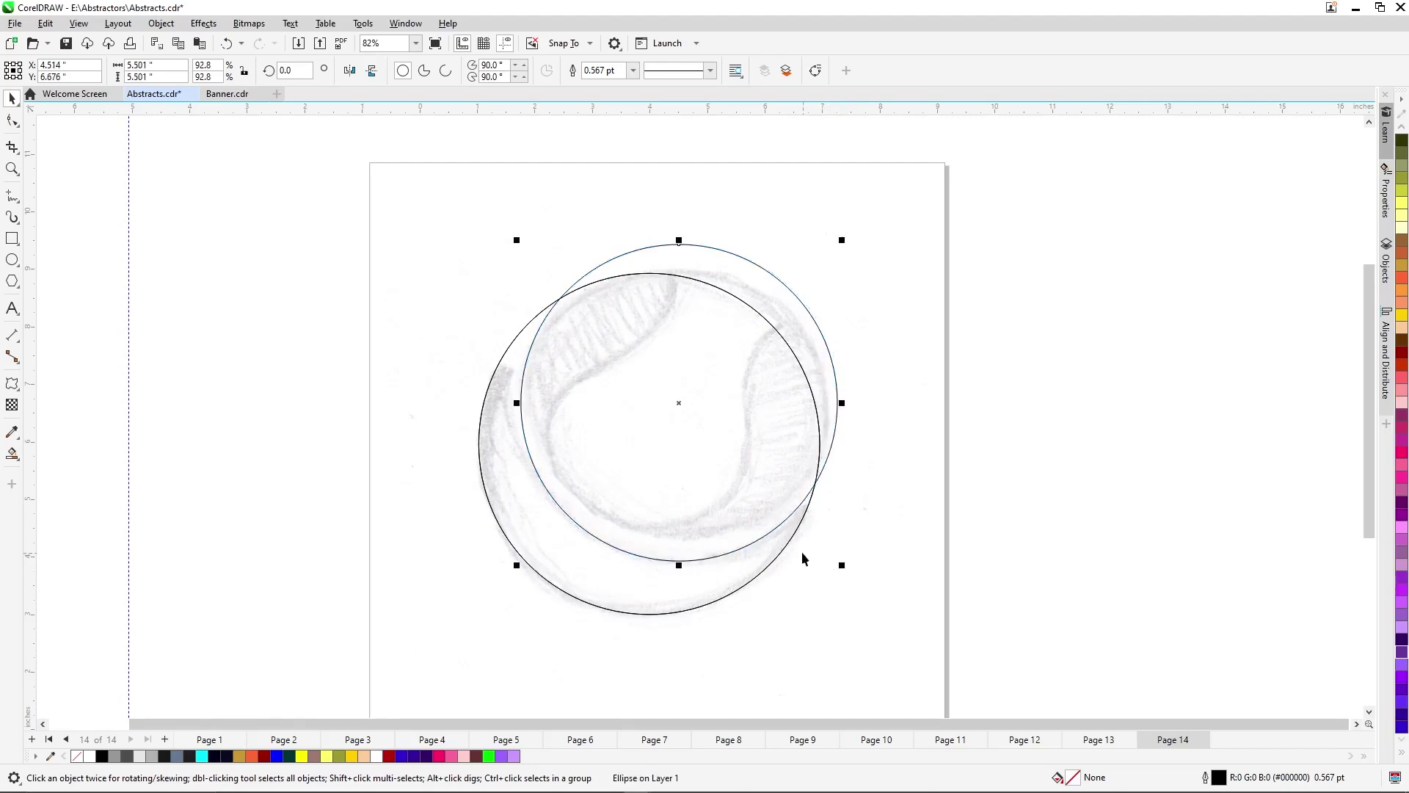
{"action": "left_click_drag", "start_coordinate": [842, 567], "coordinate": [824, 559]}
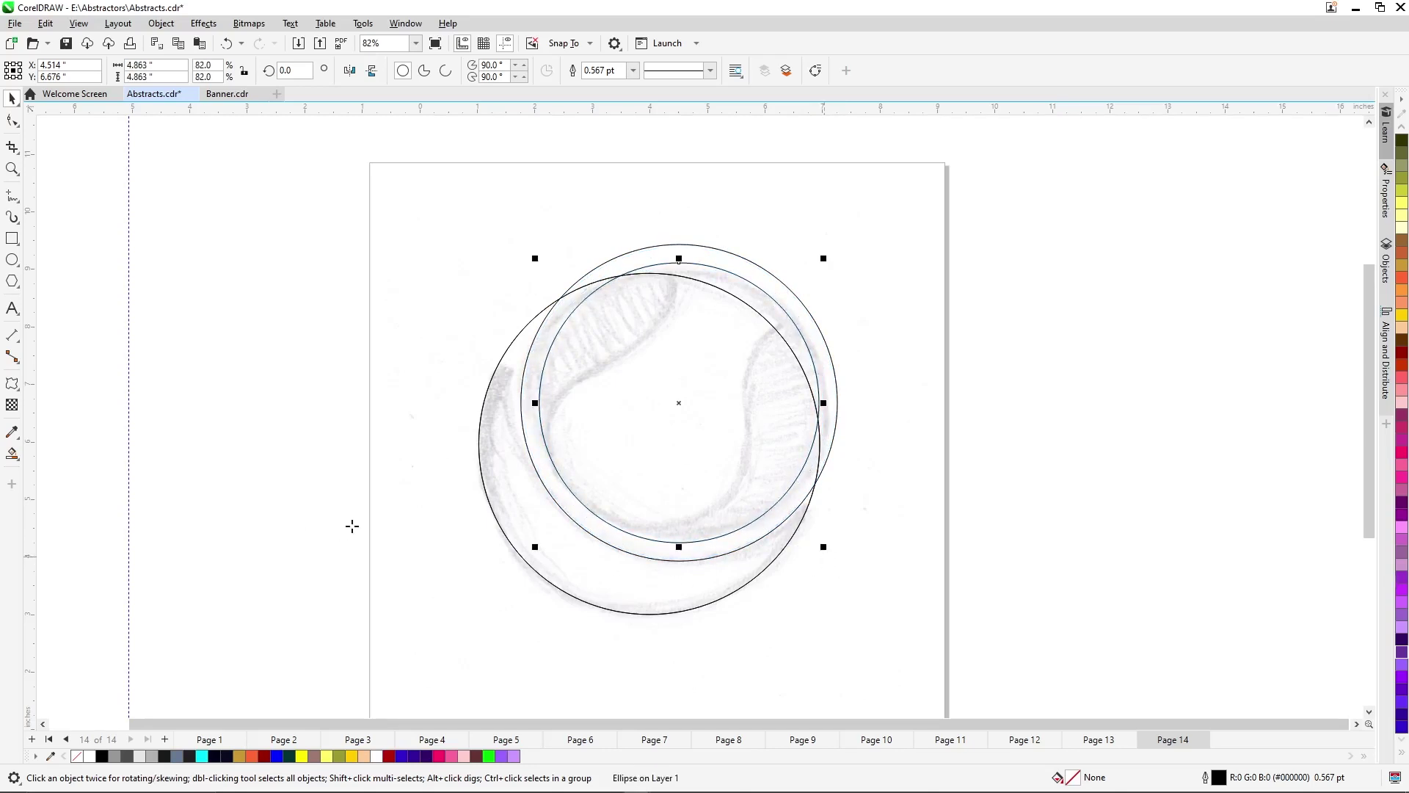
Fill the crescent between the original circle and the 5.5-inch circle with Smart Fill, and delete both of those circles.
{"action": "left_click", "coordinate": [518, 523]}
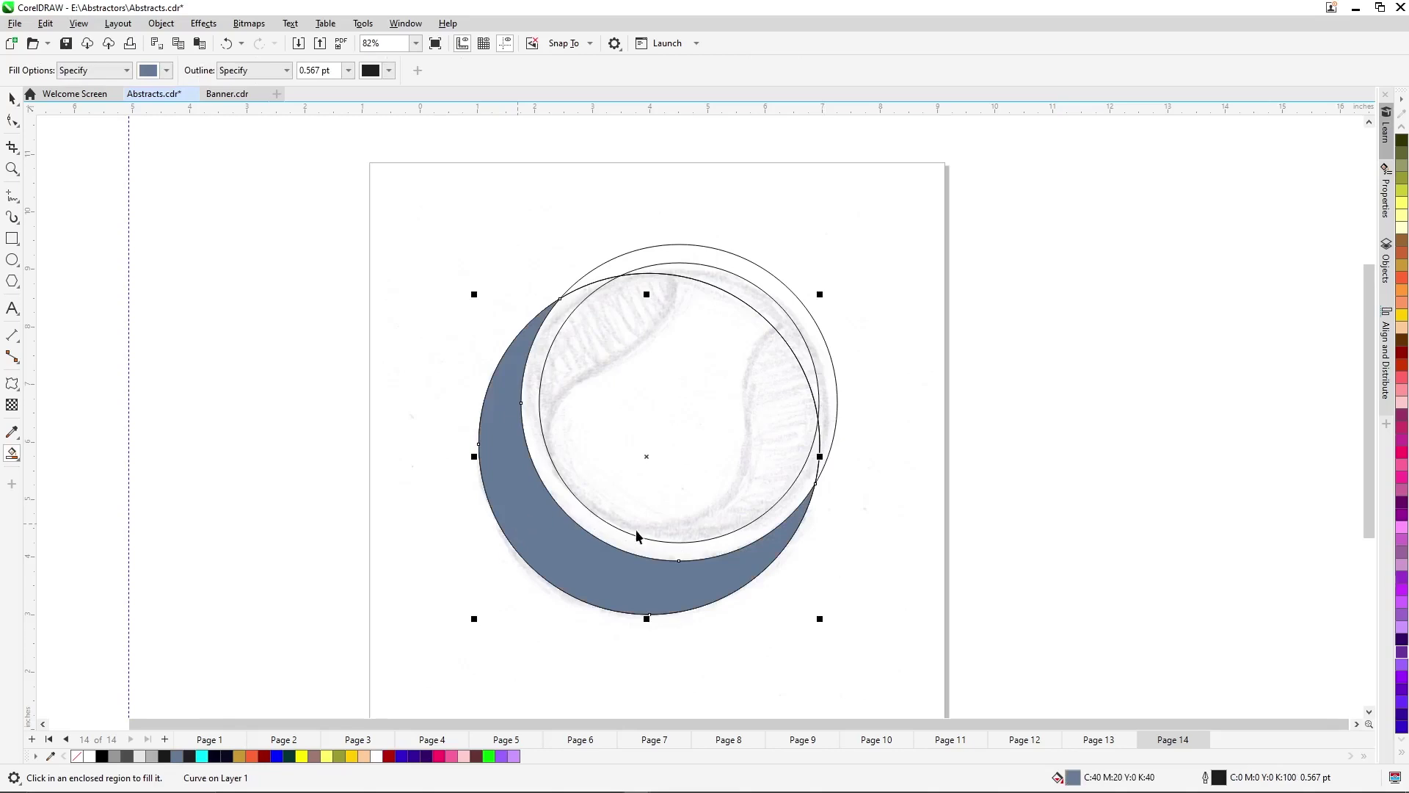
{"action": "key", "text": "space"}
{"action": "left_click", "coordinate": [679, 551]}
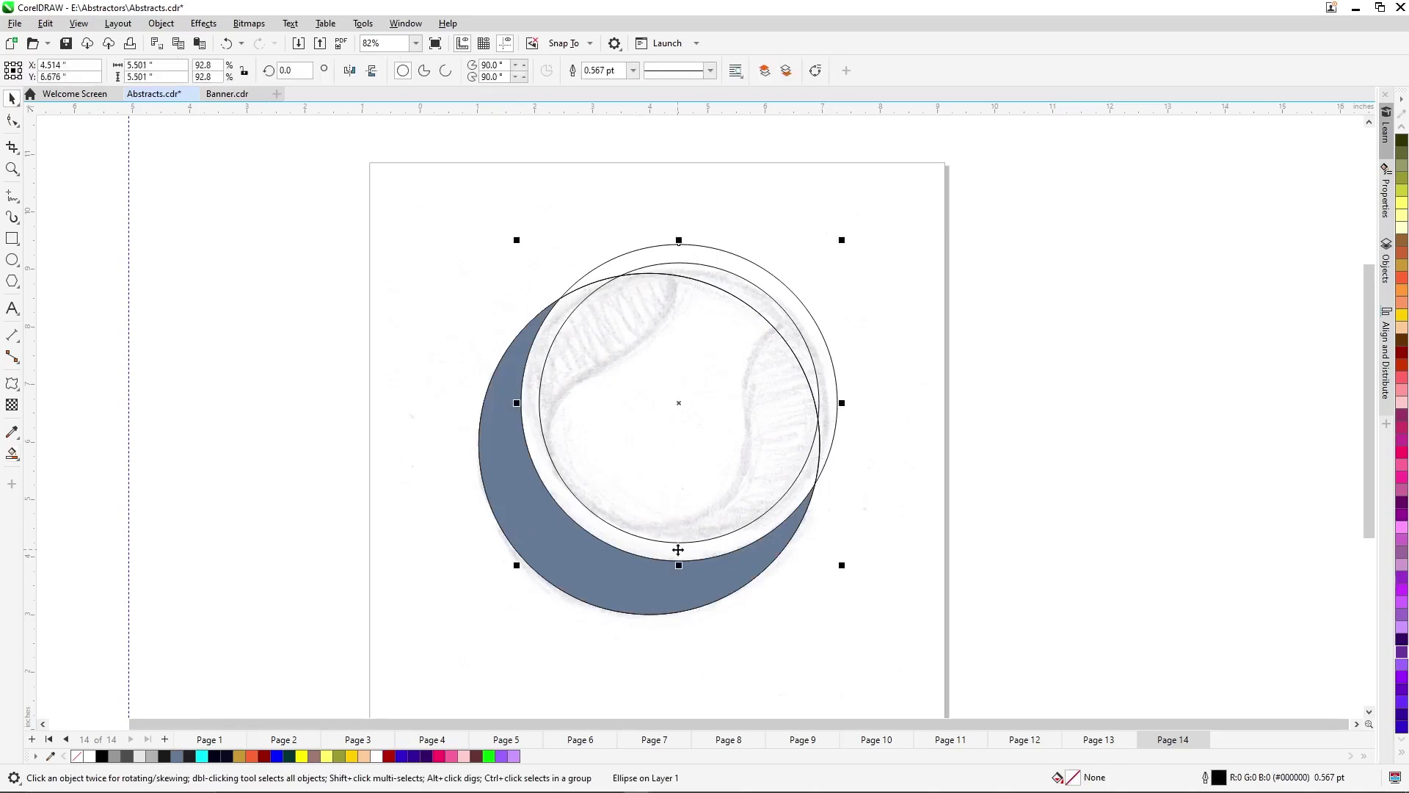
{"action": "key", "text": "Delete"}
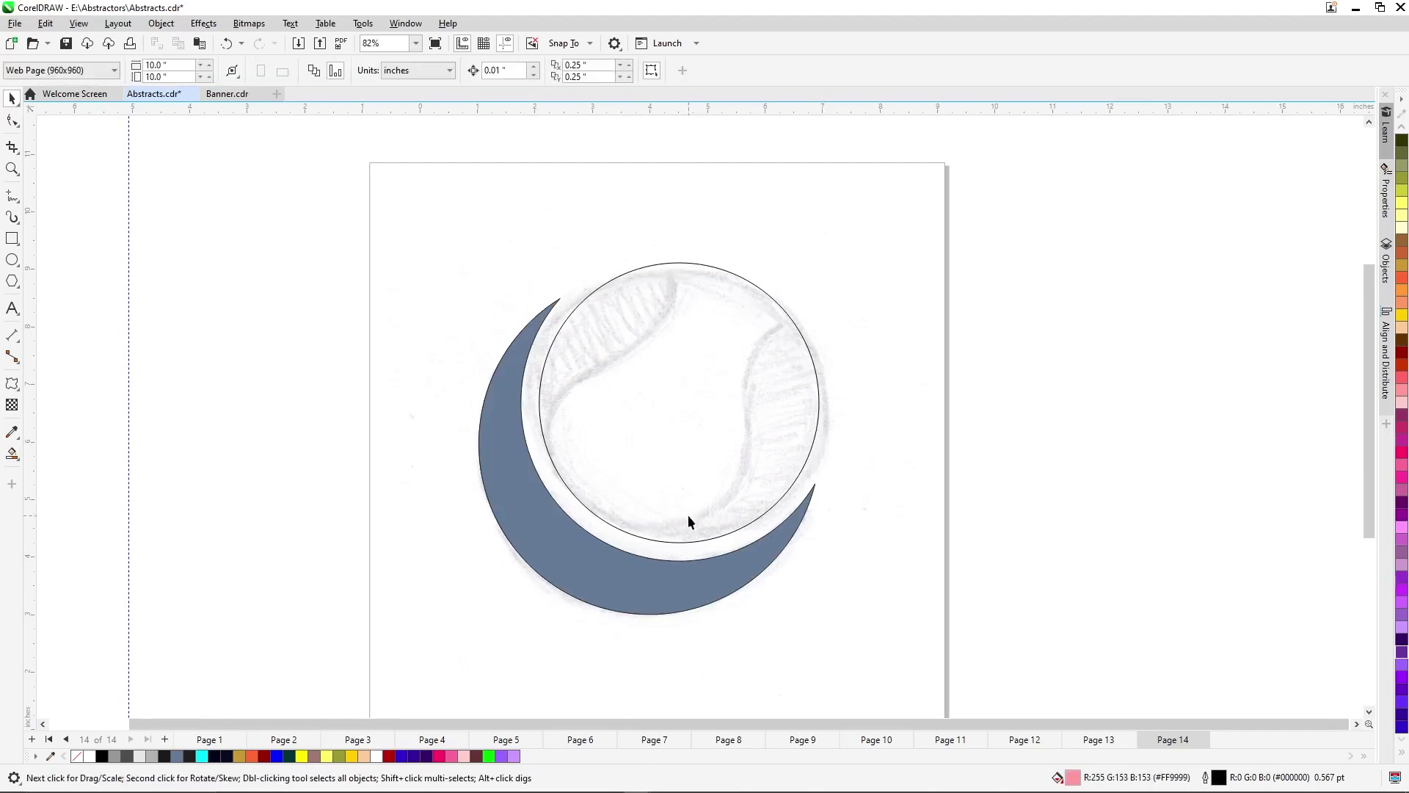
Colour the crescent solid black and remove its outline.
{"action": "left_click", "coordinate": [635, 580]}
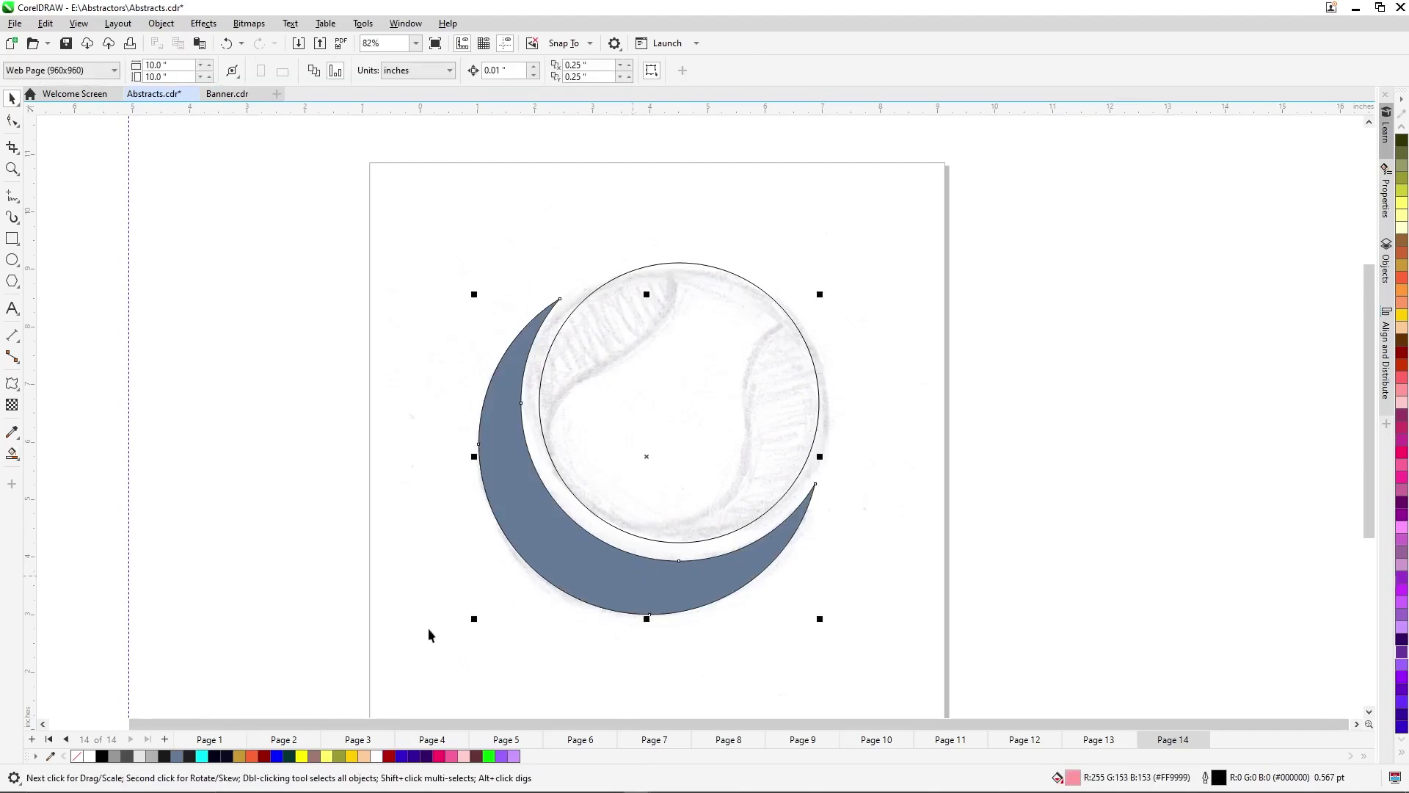
{"action": "left_click", "coordinate": [102, 756]}
{"action": "right_click", "coordinate": [76, 757]}
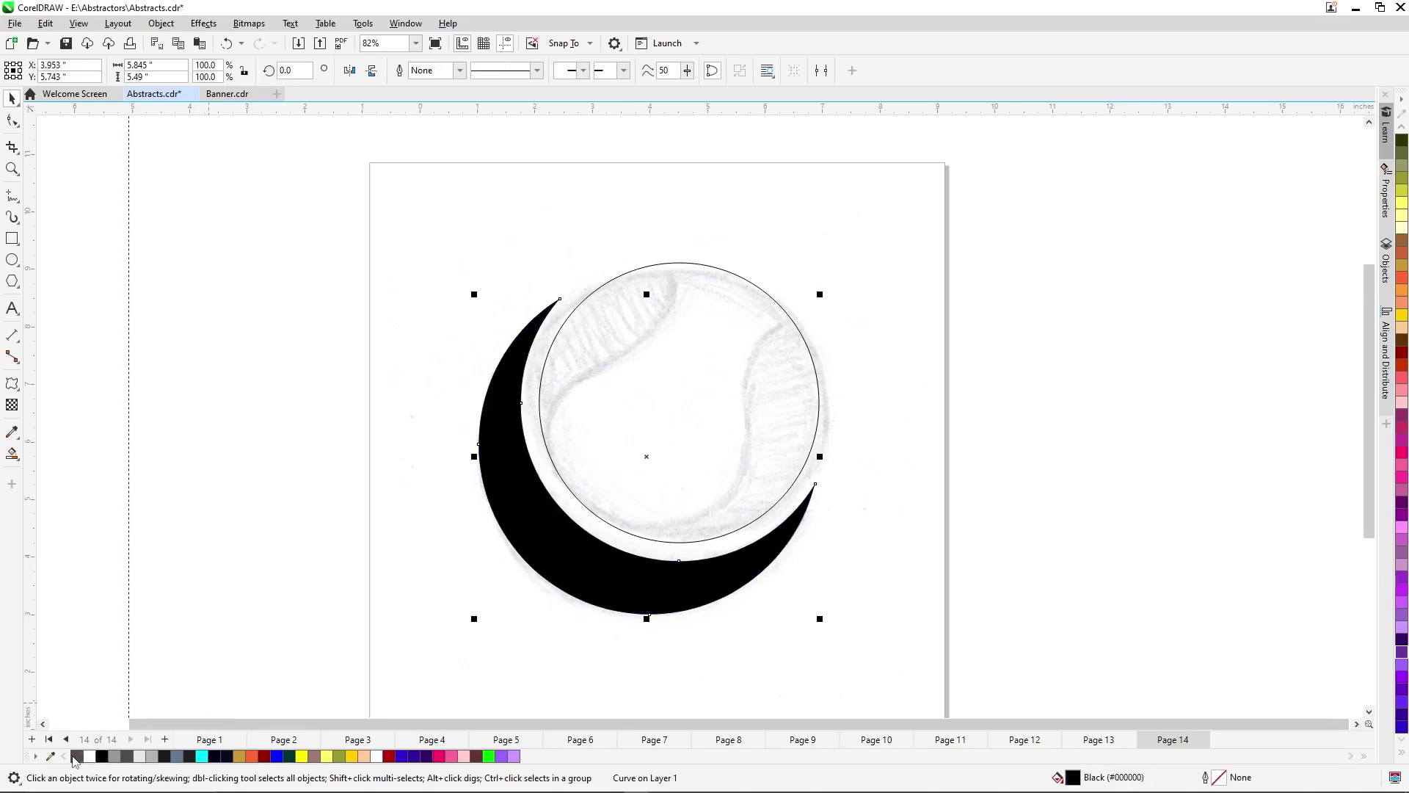
{"action": "left_click", "coordinate": [716, 398]}
{"action": "scroll", "coordinate": [717, 451], "scroll_direction": "up", "scroll_amount": 2}
{"action": "scroll", "coordinate": [717, 453], "scroll_direction": "up", "scroll_amount": 1}
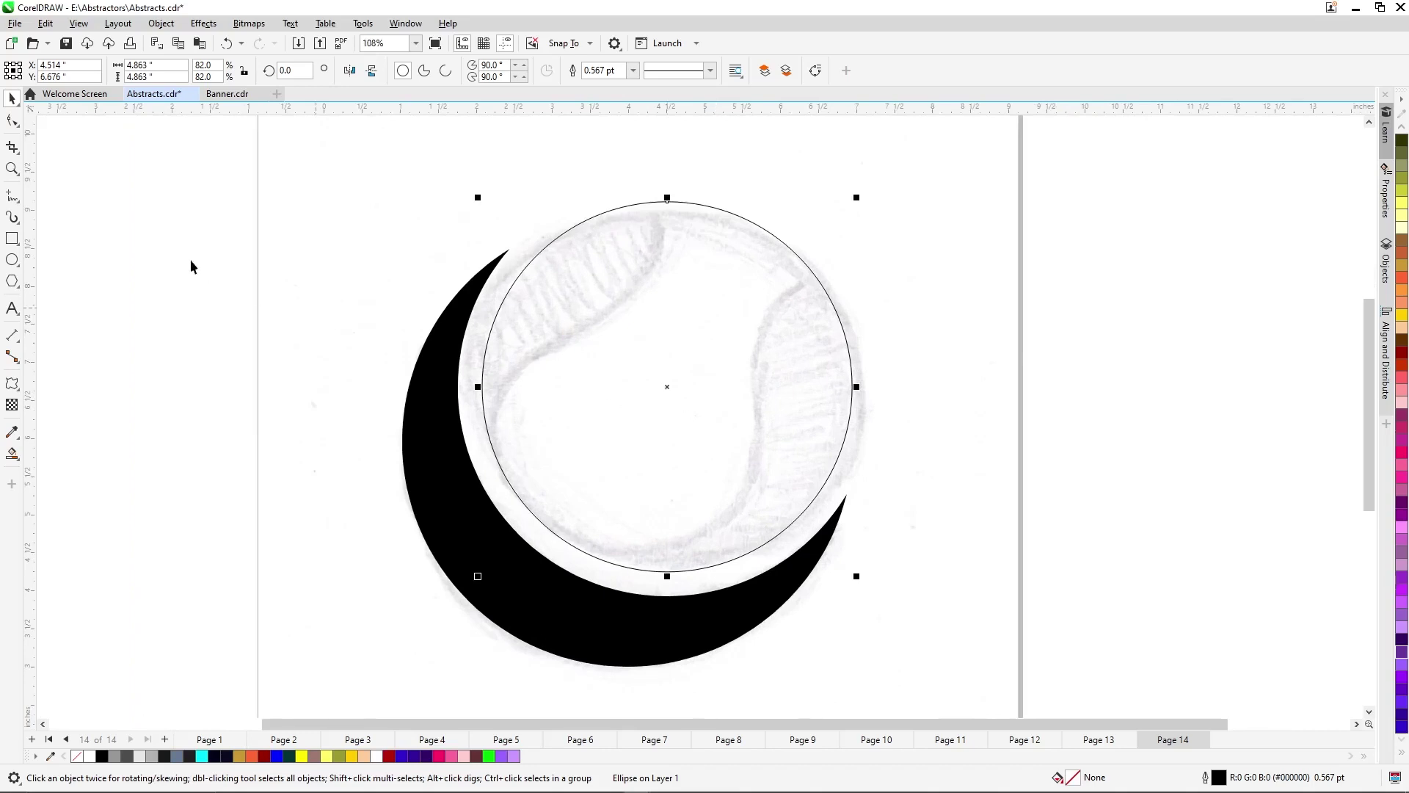
{"action": "left_click", "coordinate": [13, 197]}
{"action": "left_click", "coordinate": [659, 203]}
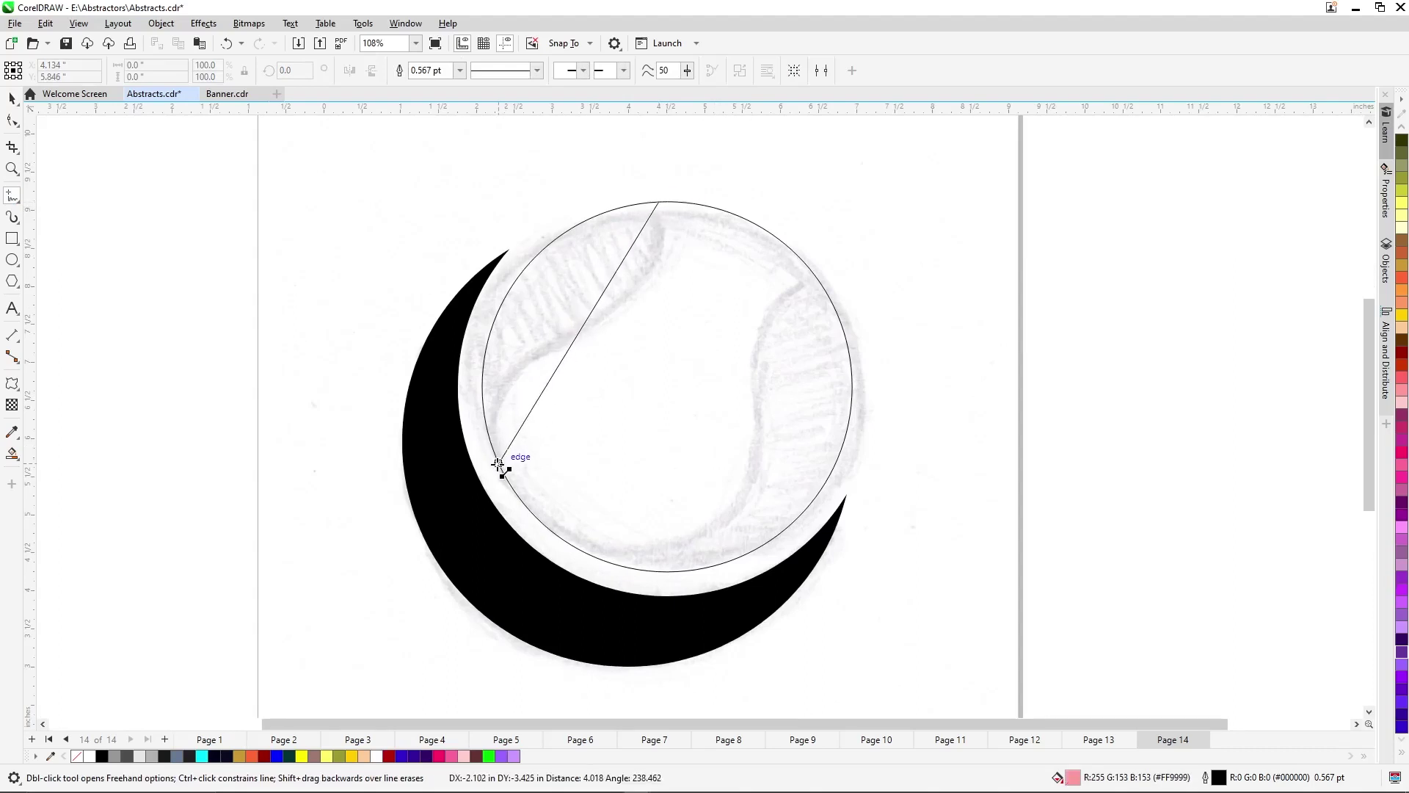
{"action": "key", "text": "Escape"}
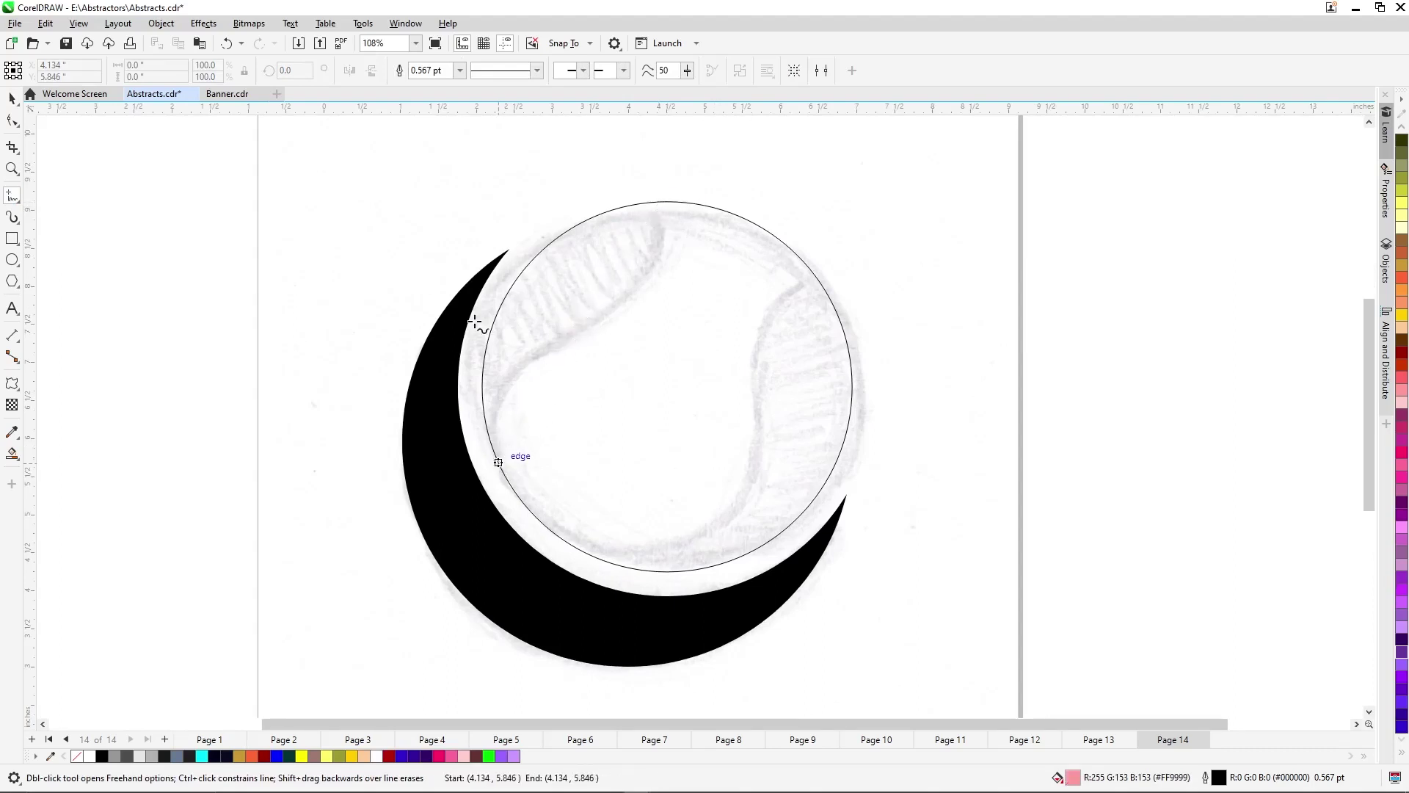
{"action": "key", "text": "space"}
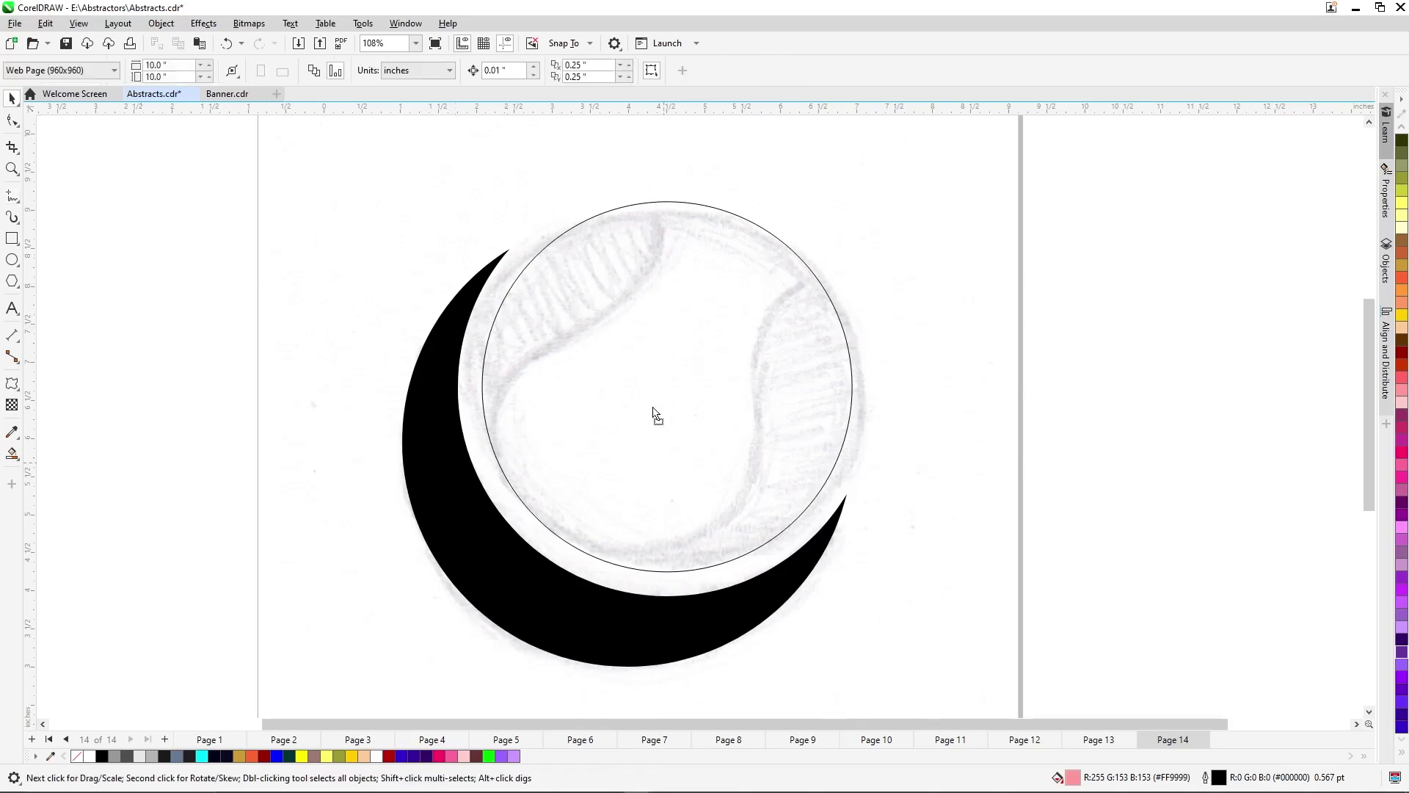
Duplicate the circle twice to overlap the sketched left shape, shrinking the lower copy to about 4.2 inches so it follows the sketched curve.
{"action": "left_click_drag", "start_coordinate": [655, 415], "coordinate": [724, 478]}
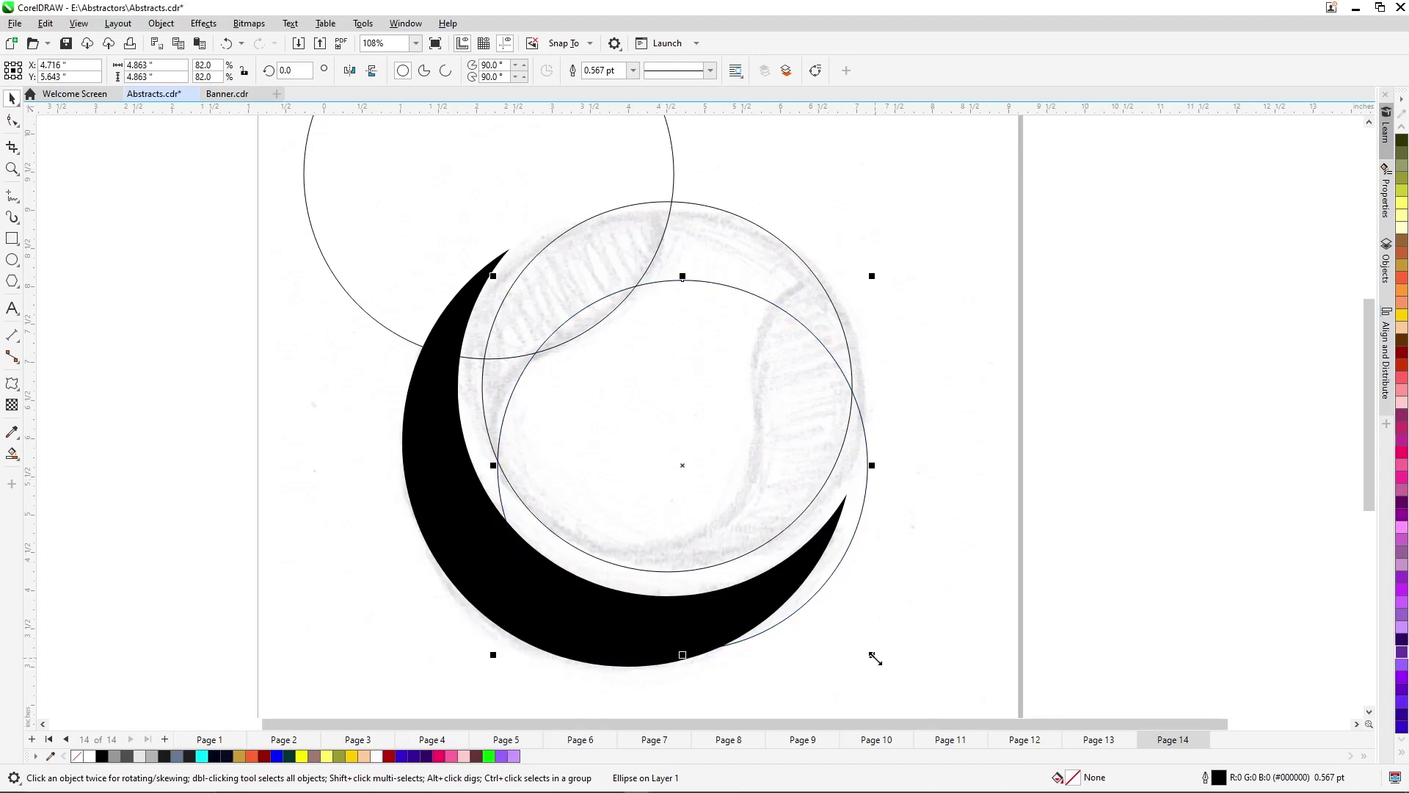
{"action": "left_click_drag", "start_coordinate": [873, 655], "coordinate": [826, 609]}
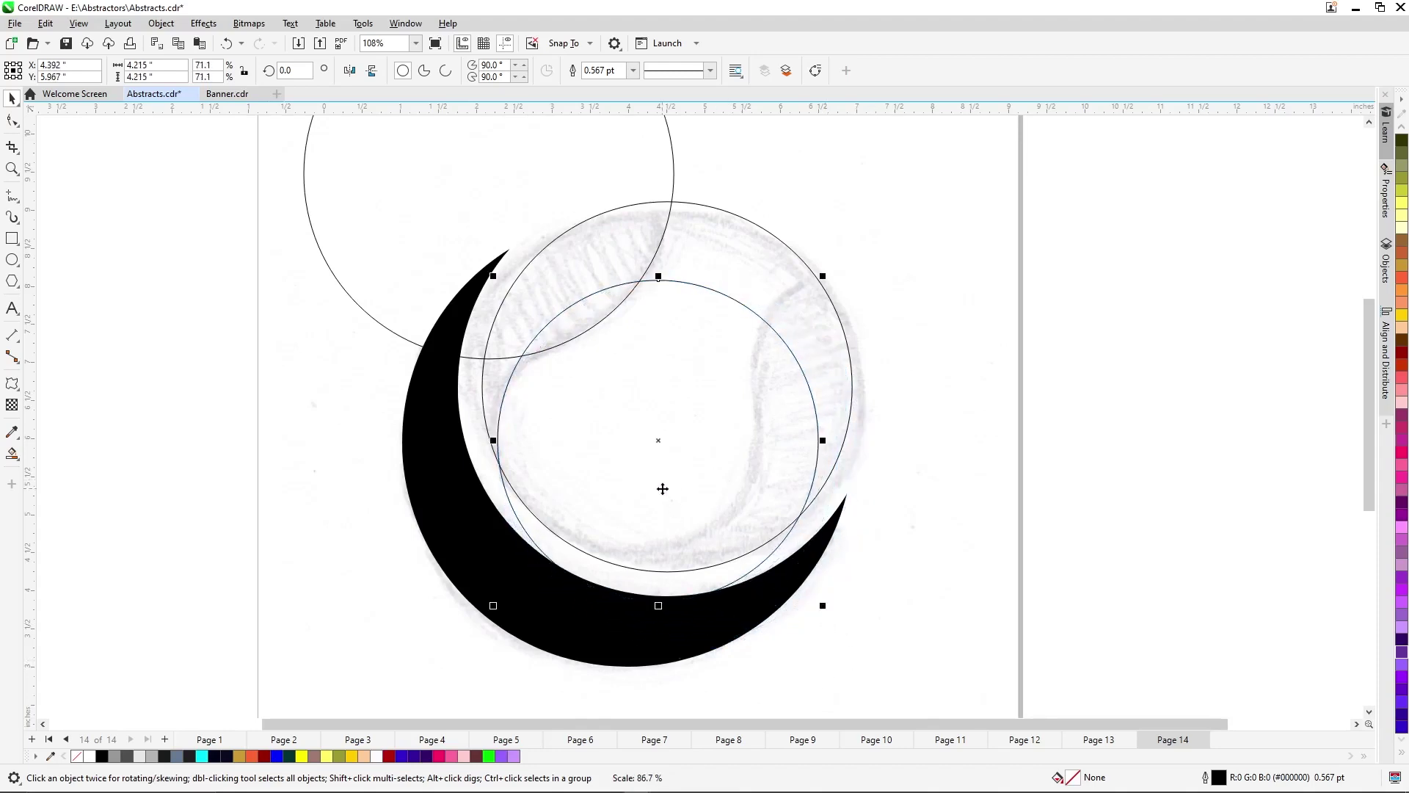
{"action": "left_click_drag", "start_coordinate": [663, 488], "coordinate": [667, 500]}
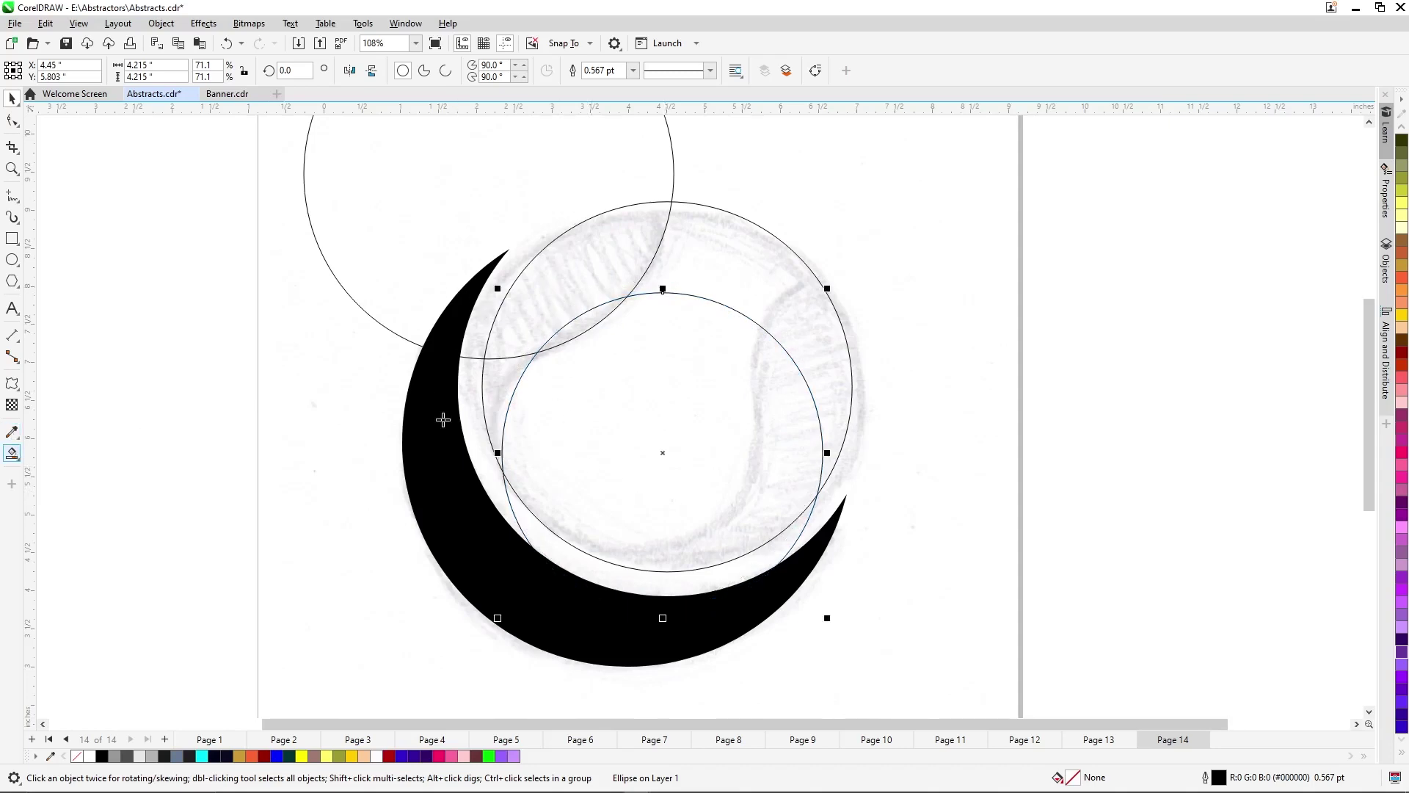
Smart Fill the three regions making up the left sketched shape, and delete the two helper circles.
{"action": "left_click", "coordinate": [12, 454]}
{"action": "left_click", "coordinate": [506, 397]}
{"action": "left_click", "coordinate": [587, 325]}
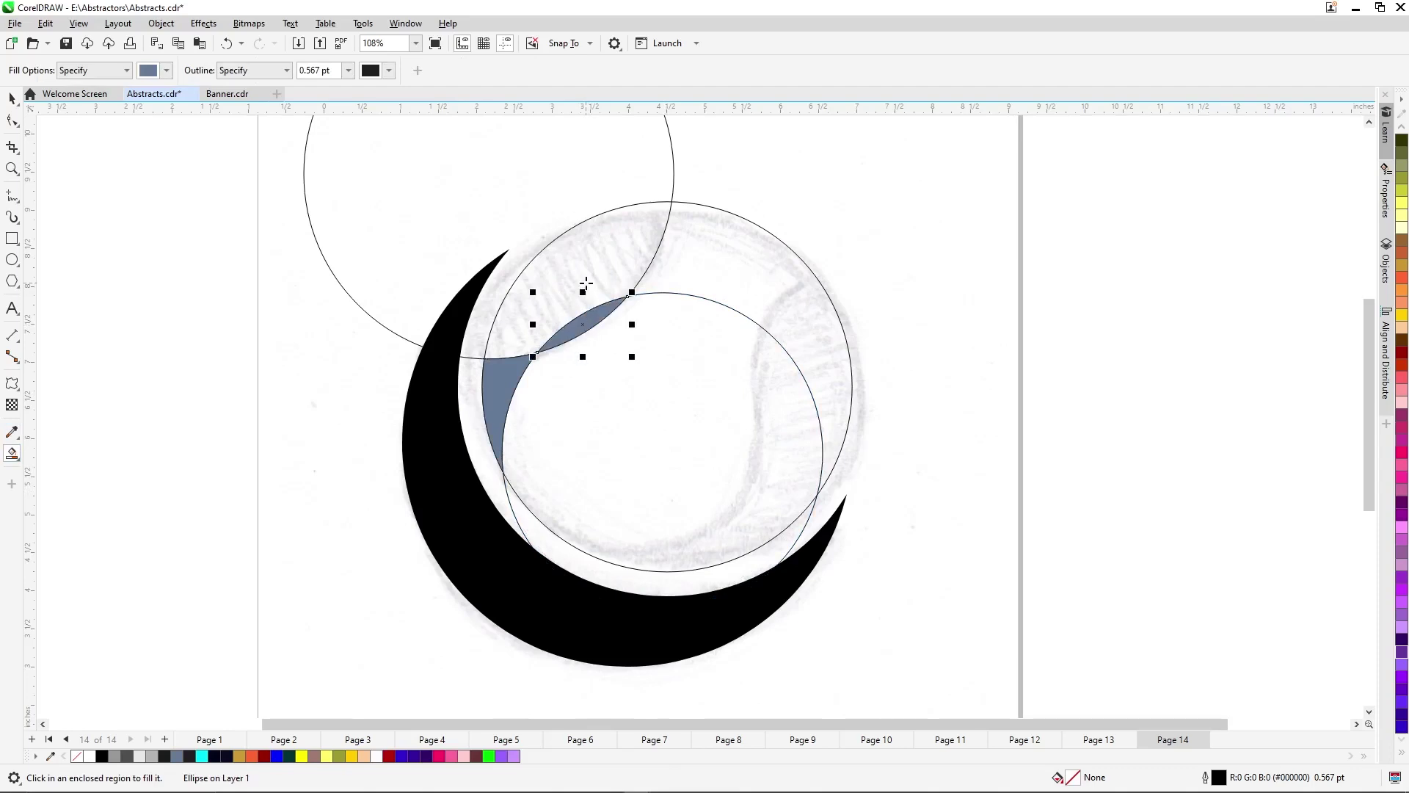
{"action": "left_click", "coordinate": [583, 285]}
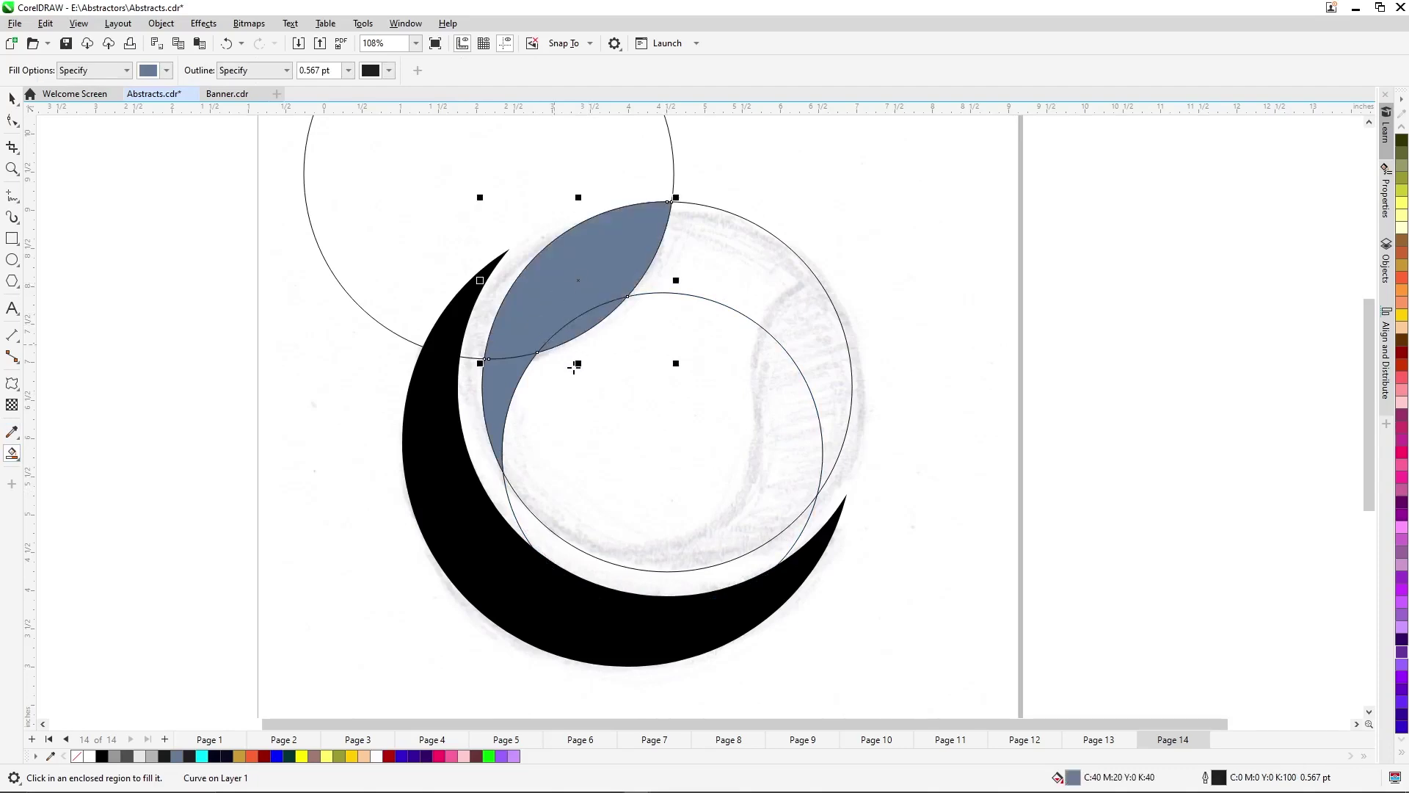
{"action": "key", "text": "space"}
{"action": "left_click", "coordinate": [605, 414]}
{"action": "key", "text": "Delete"}
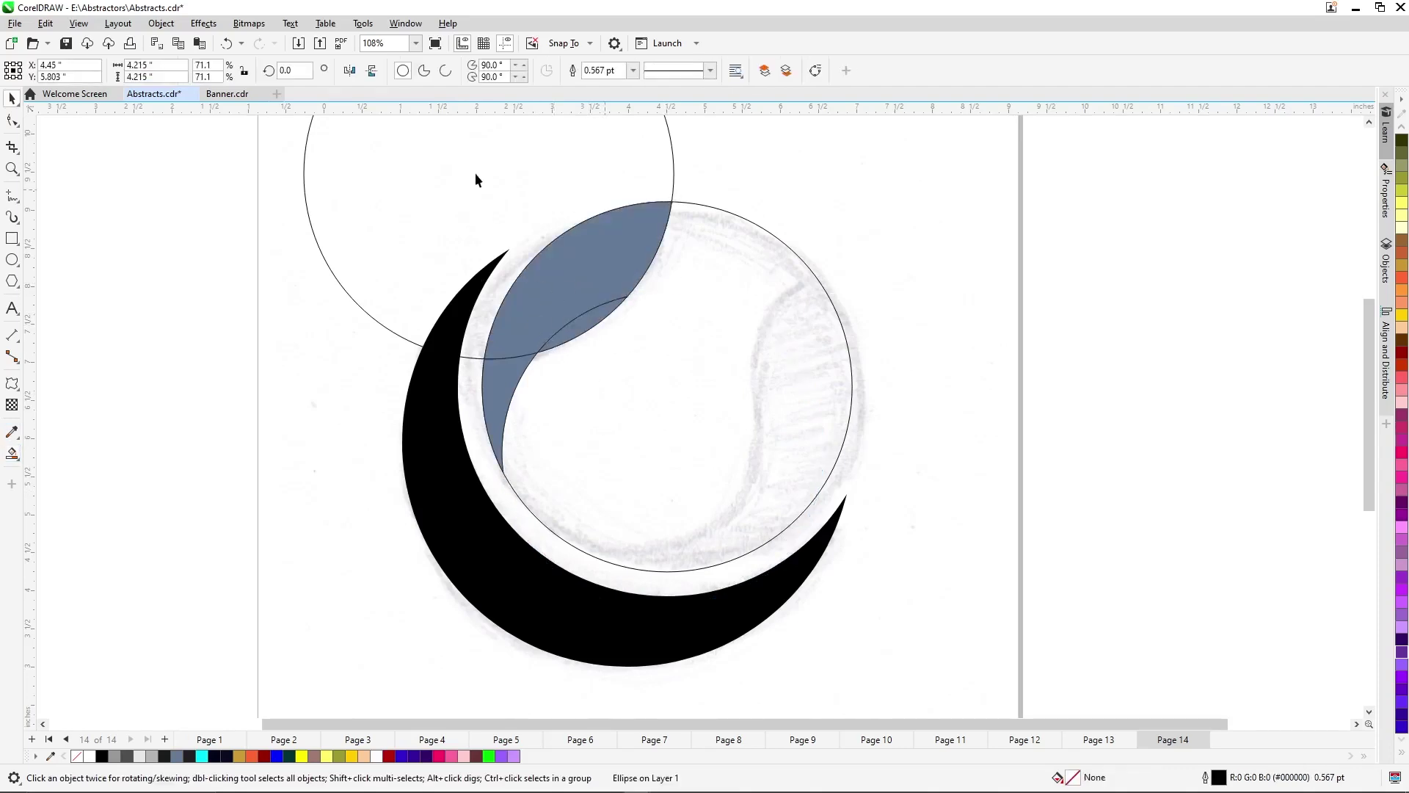
{"action": "left_click", "coordinate": [472, 171]}
{"action": "key", "text": "Delete"}
Weld the three filled pieces into a single shape.
{"action": "left_click", "coordinate": [587, 320]}
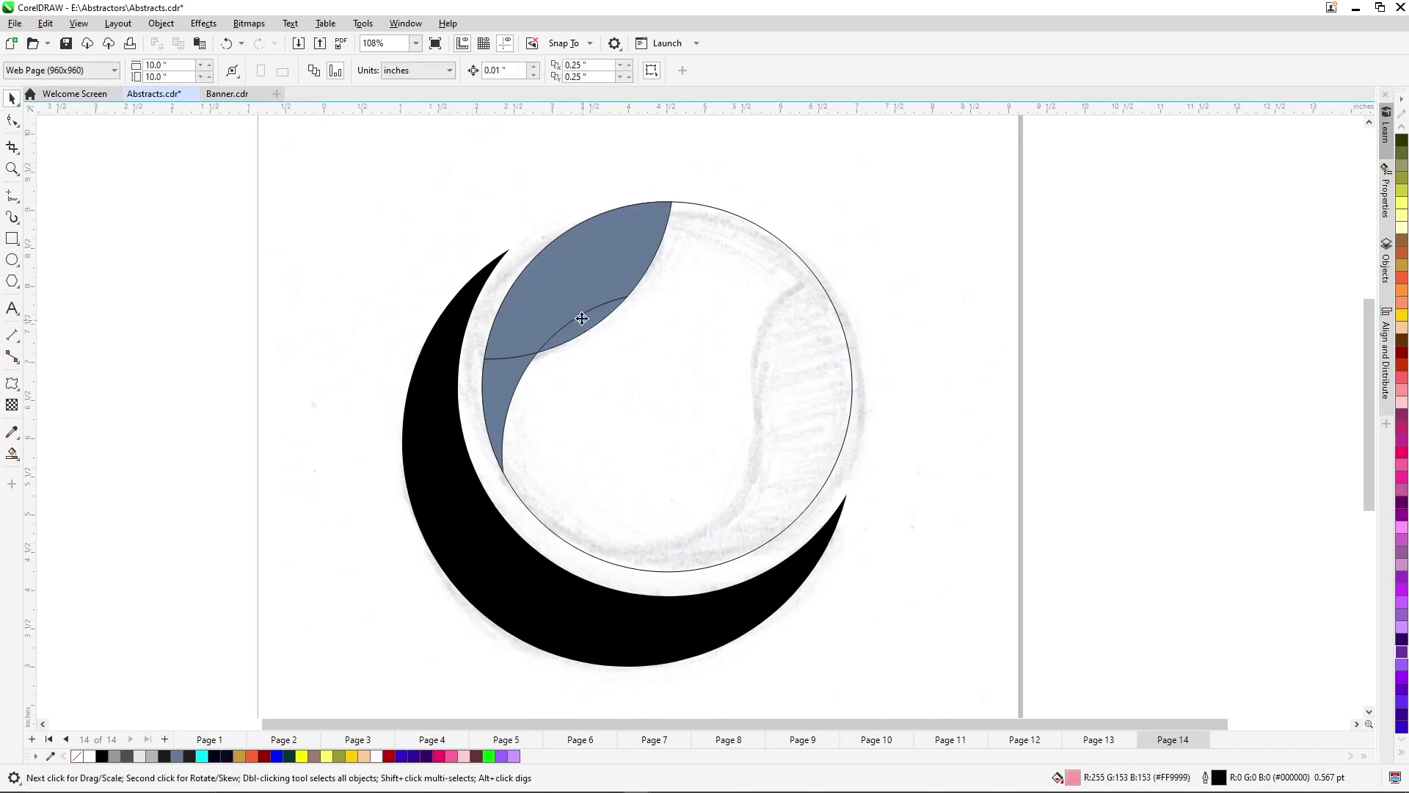
{"action": "left_click", "coordinate": [568, 286], "text": "shift"}
{"action": "left_click", "coordinate": [494, 400], "text": "shift"}
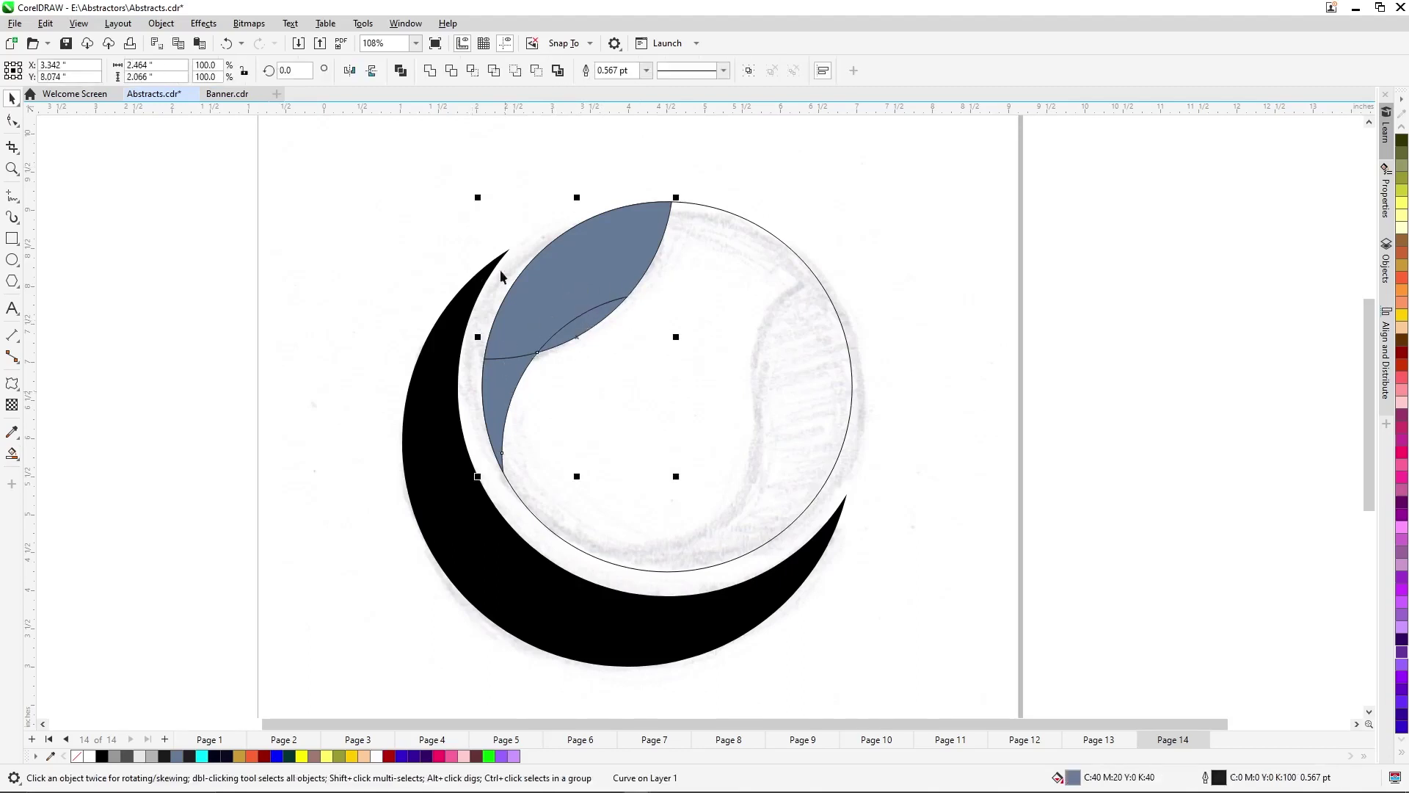
{"action": "left_click", "coordinate": [430, 72]}
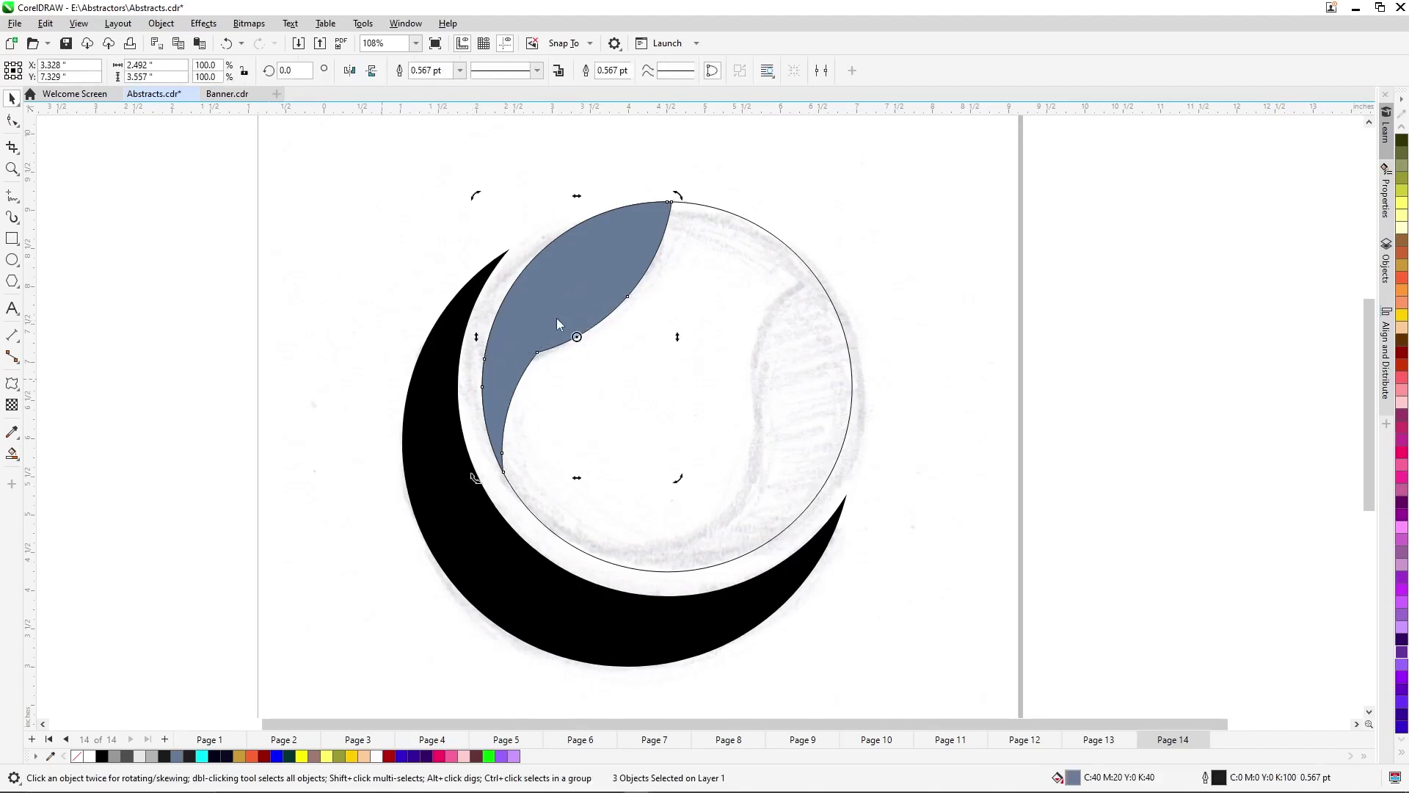
Remove redundant nodes along the welded shape's edges and the sharp inner corner node to smooth its contour.
{"action": "key", "text": "F10"}
{"action": "scroll", "coordinate": [532, 373], "scroll_direction": "up", "scroll_amount": 2}
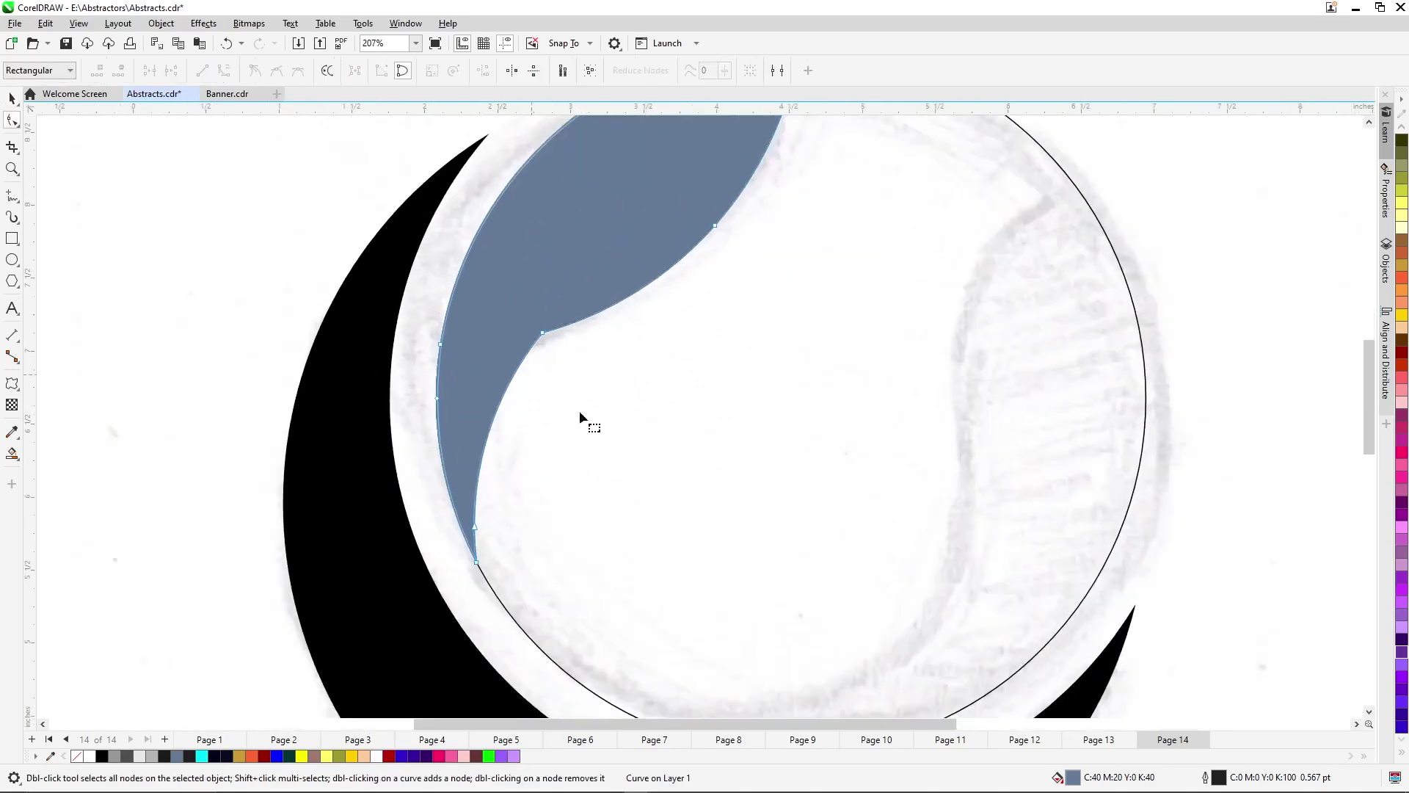
{"action": "scroll", "coordinate": [572, 408], "scroll_direction": "down", "scroll_amount": 1}
{"action": "double_click", "coordinate": [690, 253]}
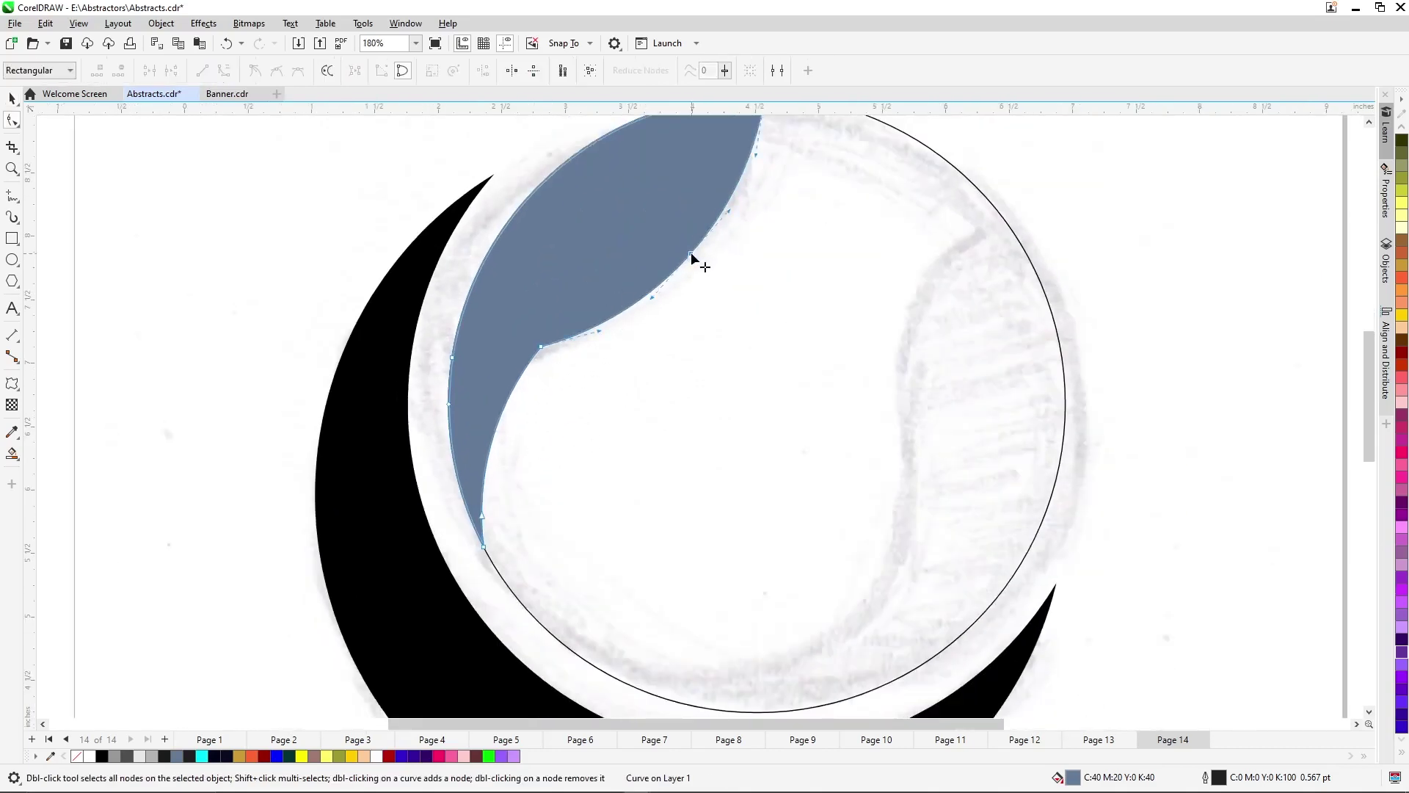
{"action": "left_click", "coordinate": [452, 359]}
{"action": "double_click", "coordinate": [452, 359]}
{"action": "left_click", "coordinate": [449, 403]}
{"action": "double_click", "coordinate": [449, 404]}
{"action": "left_click", "coordinate": [482, 516]}
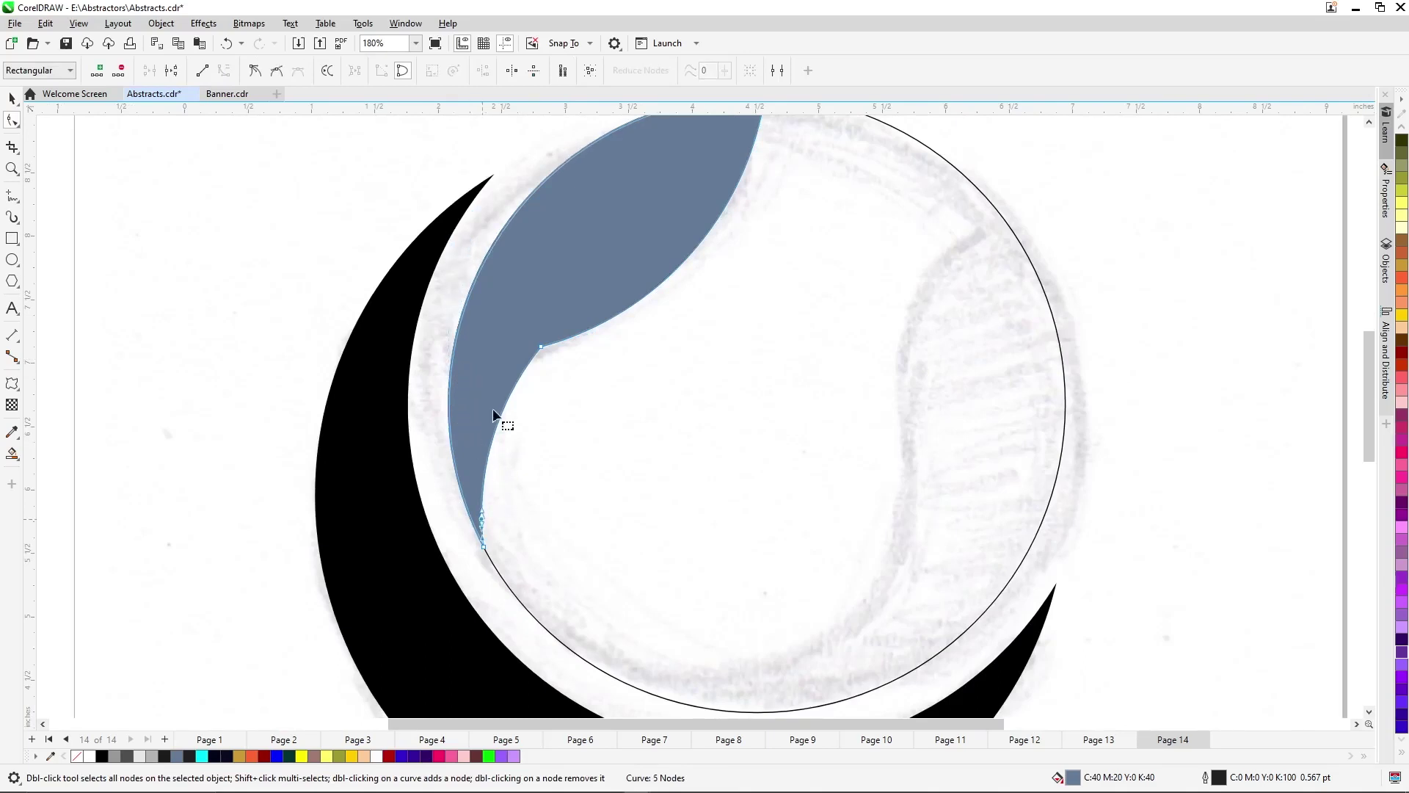
{"action": "double_click", "coordinate": [540, 346]}
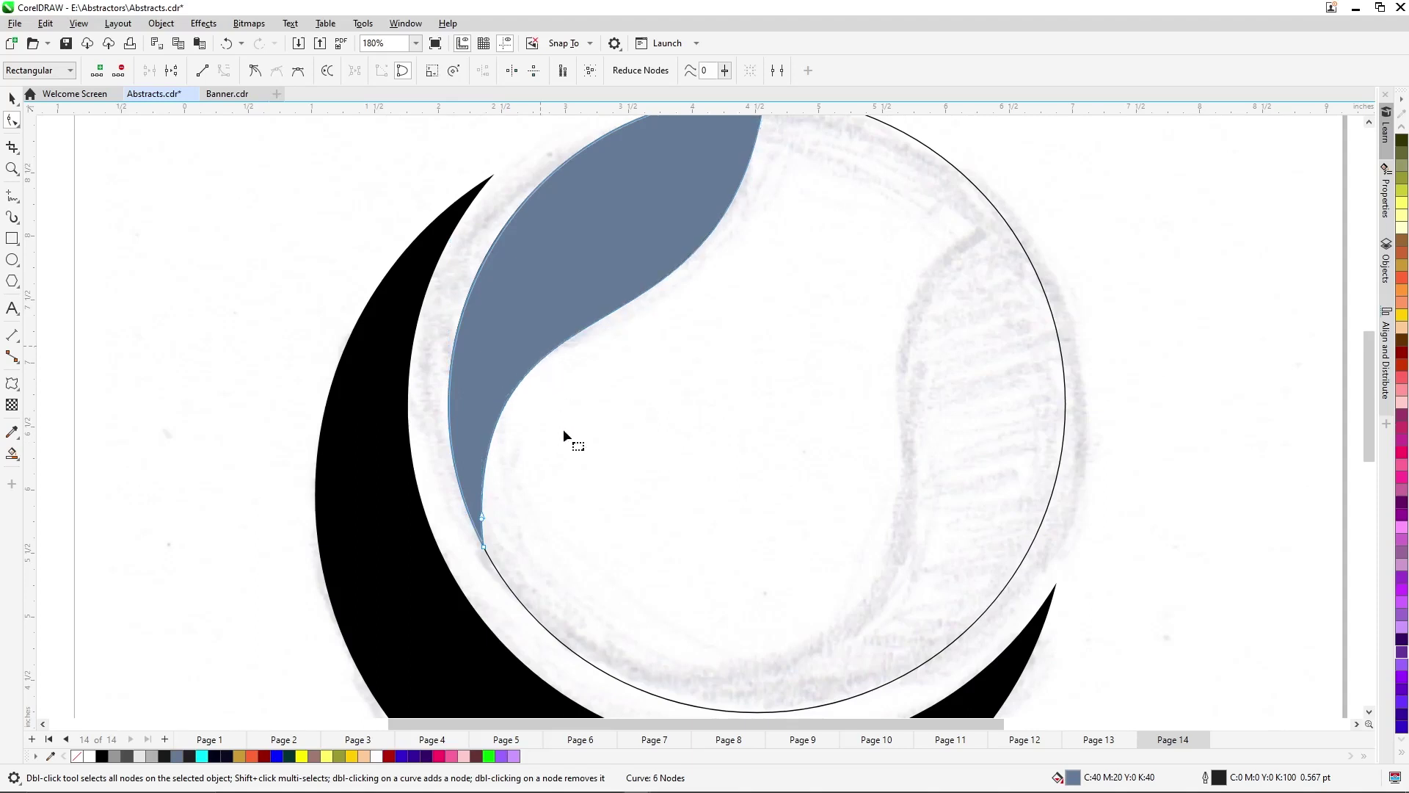
Clean up the extra nodes near both tips of the welded shape, and delete the shape.
{"action": "scroll", "coordinate": [565, 440], "scroll_direction": "down", "scroll_amount": 2}
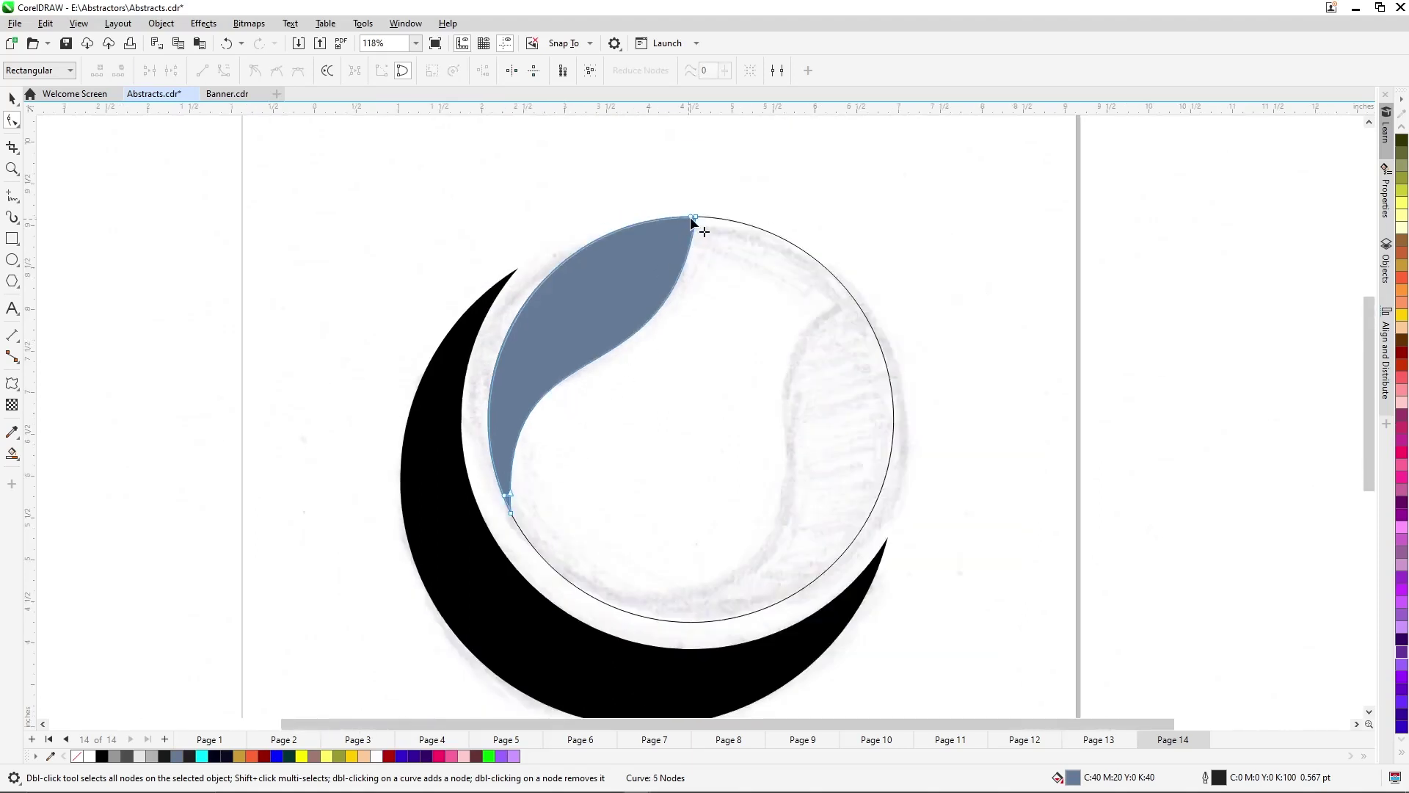
{"action": "mouse_move", "coordinate": [698, 227]}
{"action": "left_mouse_down"}
{"action": "mouse_move", "coordinate": [440, 411]}
{"action": "mouse_move", "coordinate": [686, 224]}
{"action": "left_mouse_up"}
{"action": "key", "text": "Delete"}
{"action": "scroll", "coordinate": [658, 302], "scroll_direction": "up", "scroll_amount": 1}
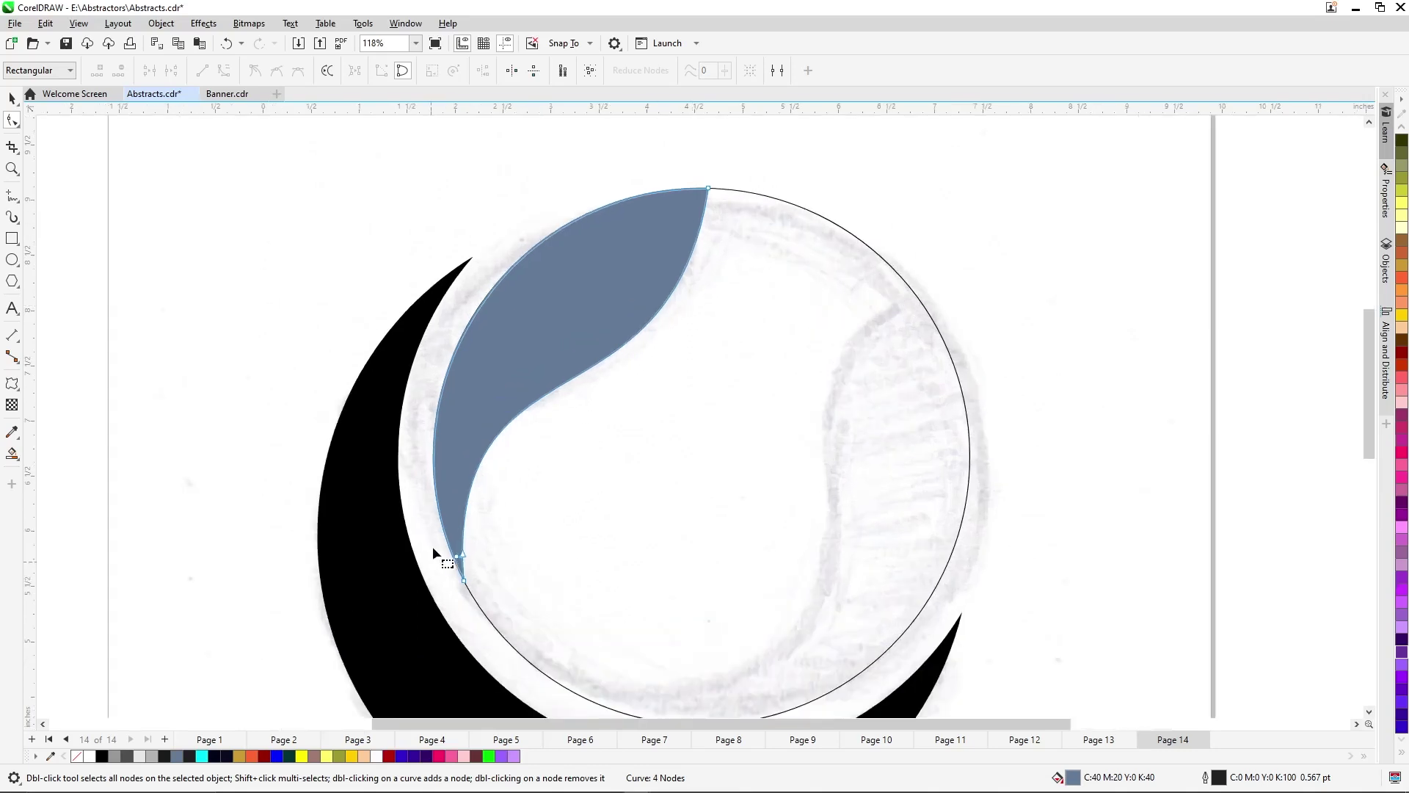
{"action": "double_click", "coordinate": [464, 556]}
{"action": "double_click", "coordinate": [462, 556]}
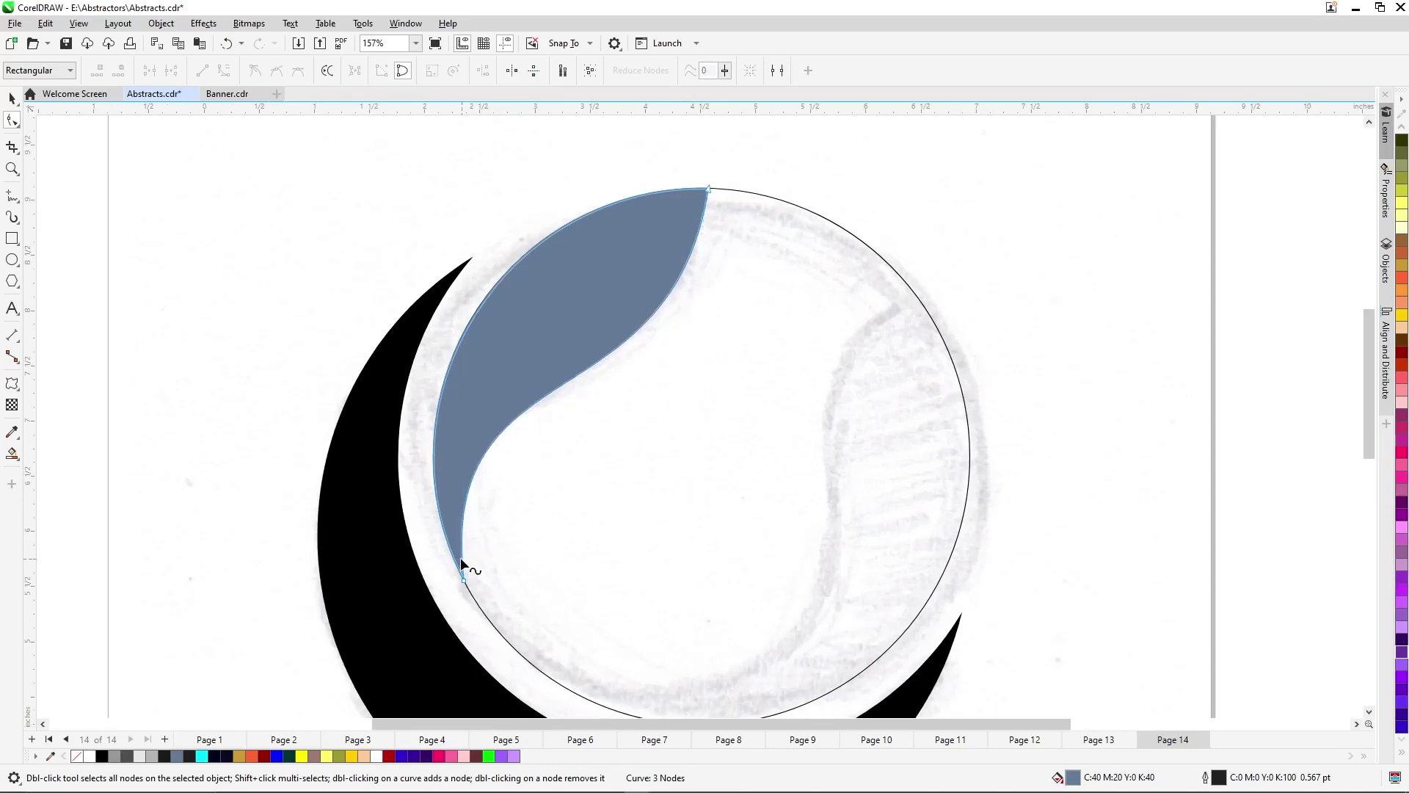
{"action": "double_click", "coordinate": [702, 204]}
{"action": "key", "text": "space"}
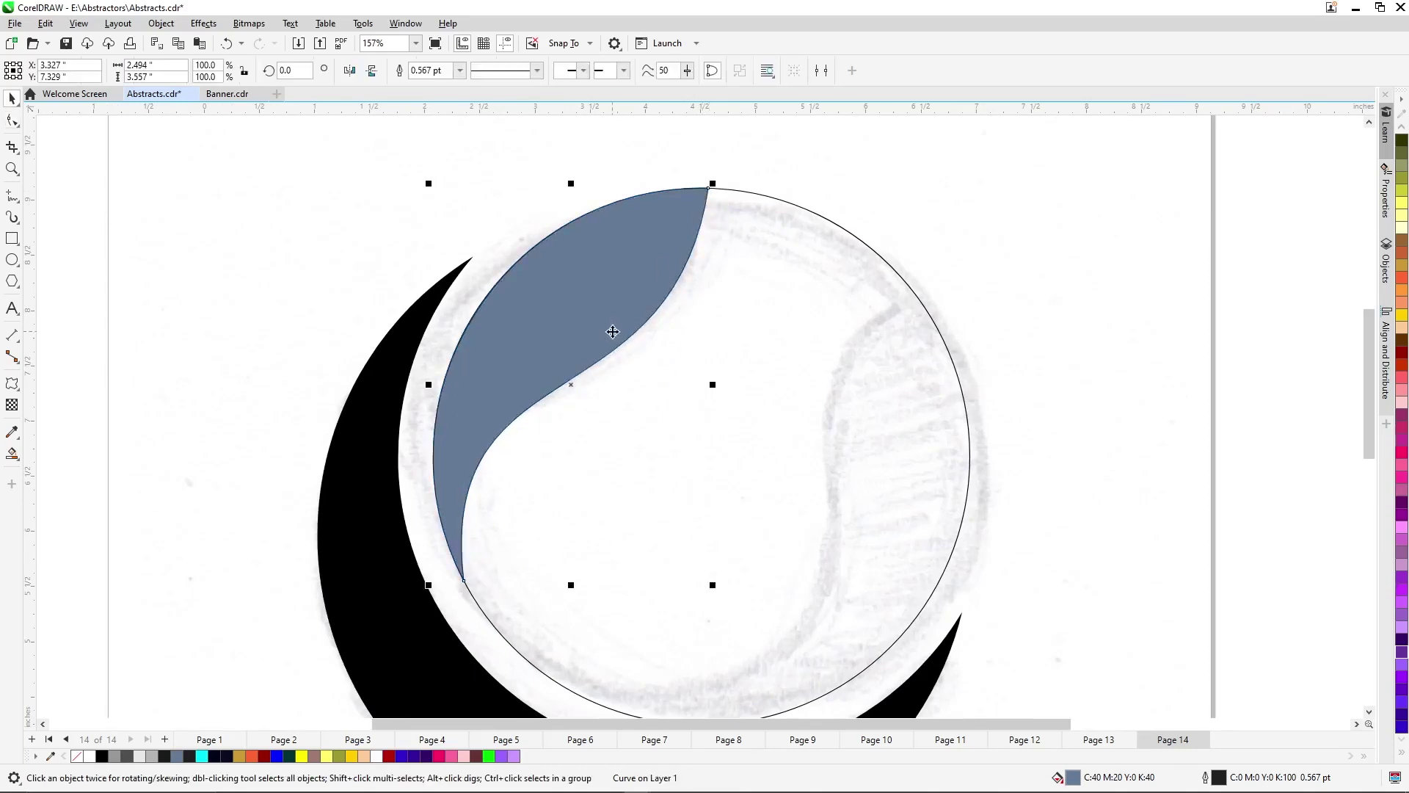
{"action": "key", "text": "Delete"}
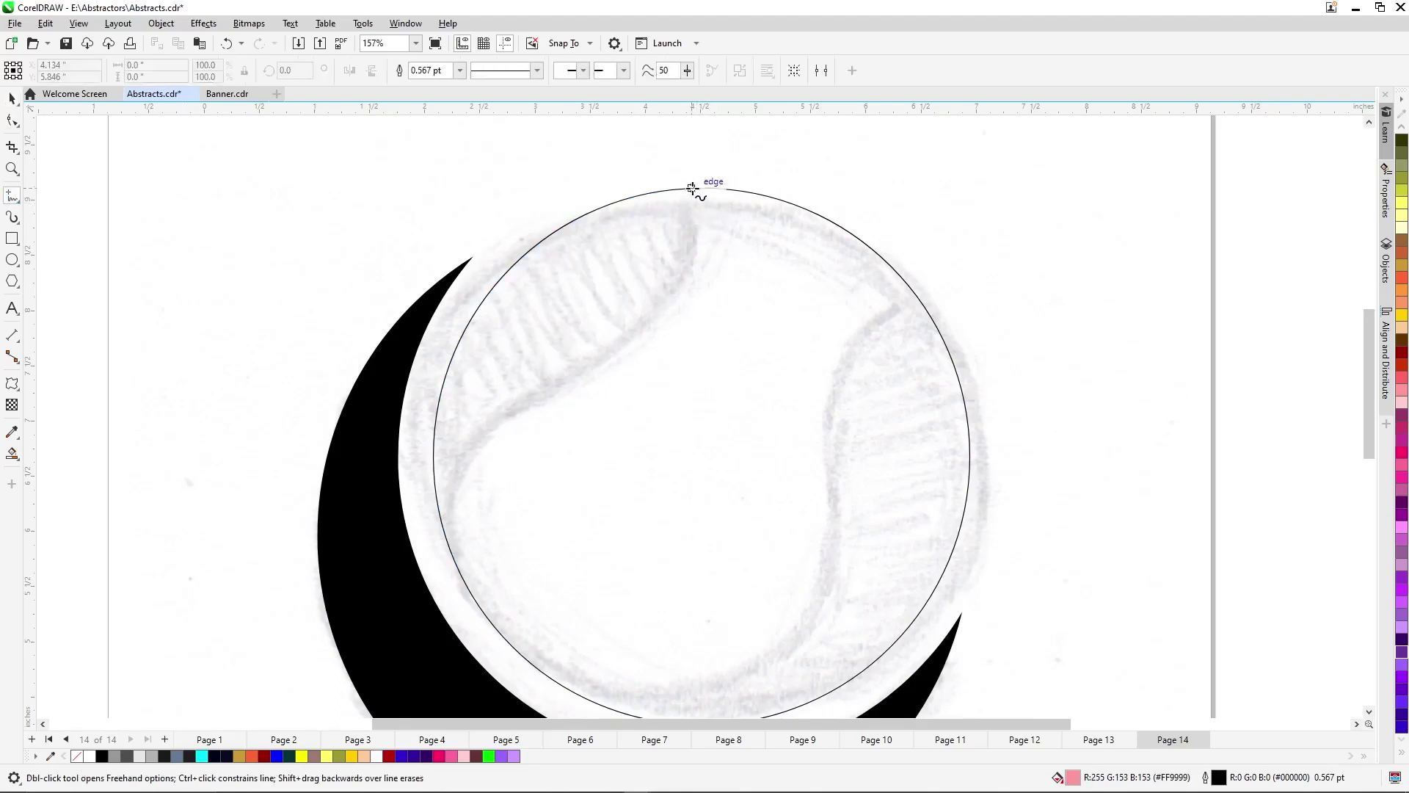
Draw a straight line about 4.1 inches long from the circle's top edge to its lower-left edge.
{"action": "left_click", "coordinate": [692, 190]}
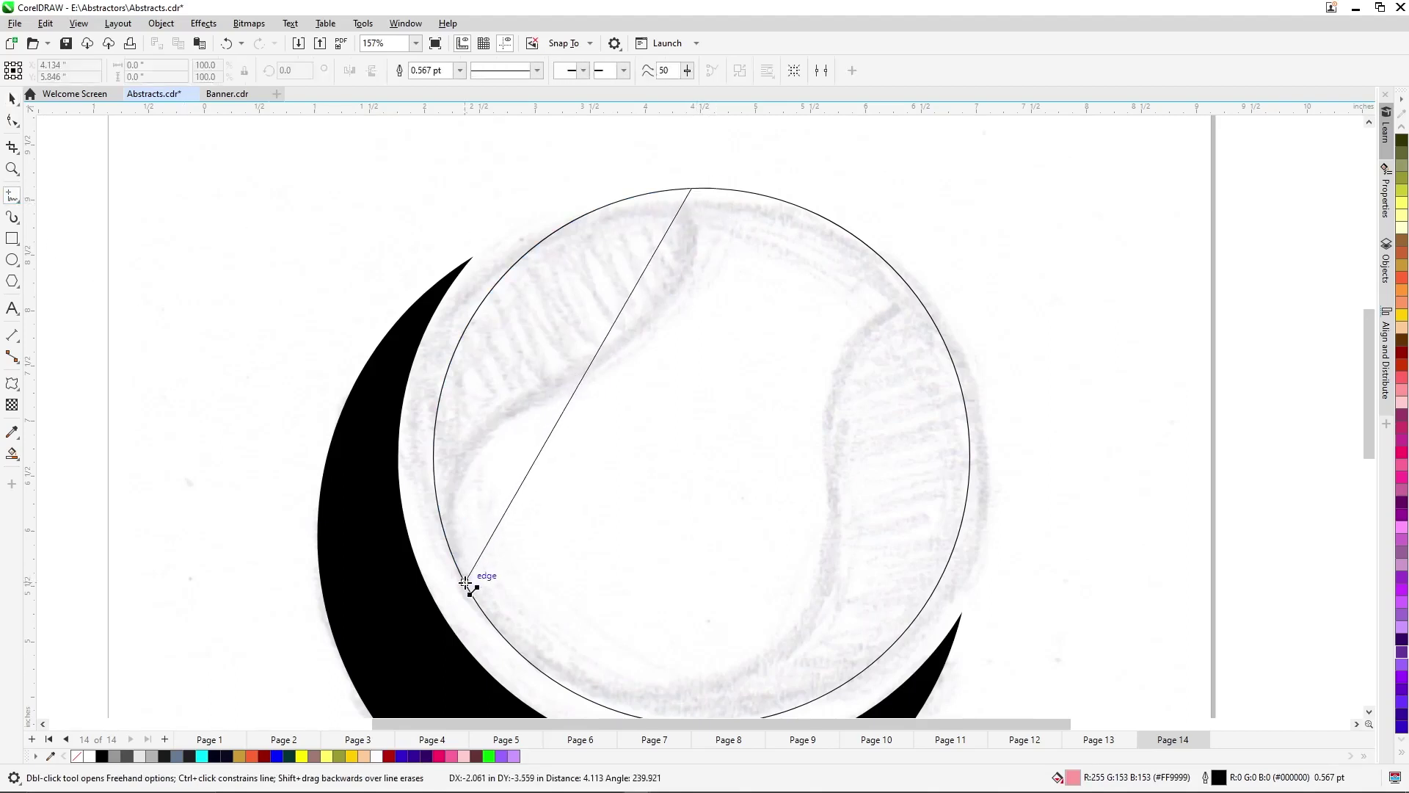
{"action": "left_click", "coordinate": [465, 582]}
{"action": "scroll", "coordinate": [737, 169], "scroll_direction": "down", "scroll_amount": 1}
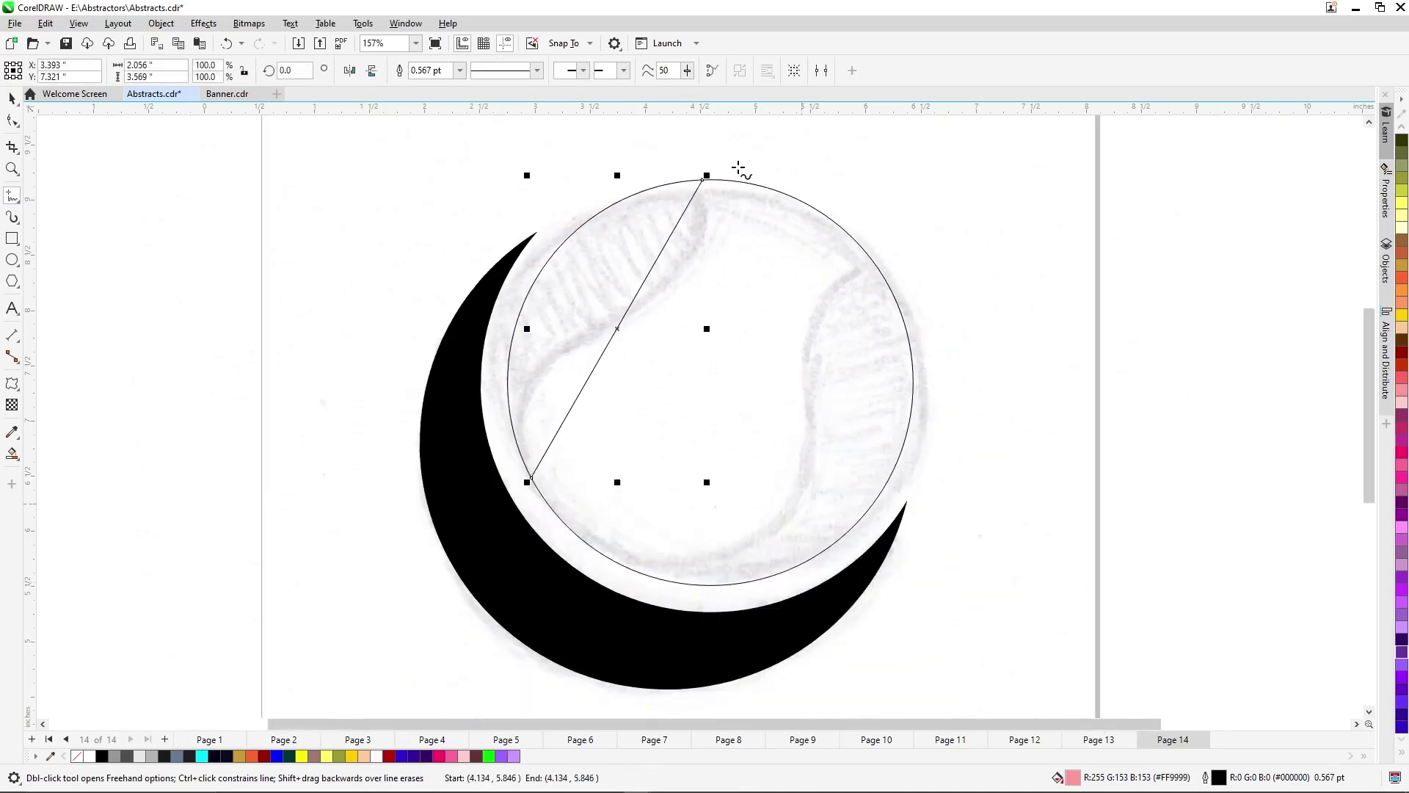
{"action": "key", "text": "space"}
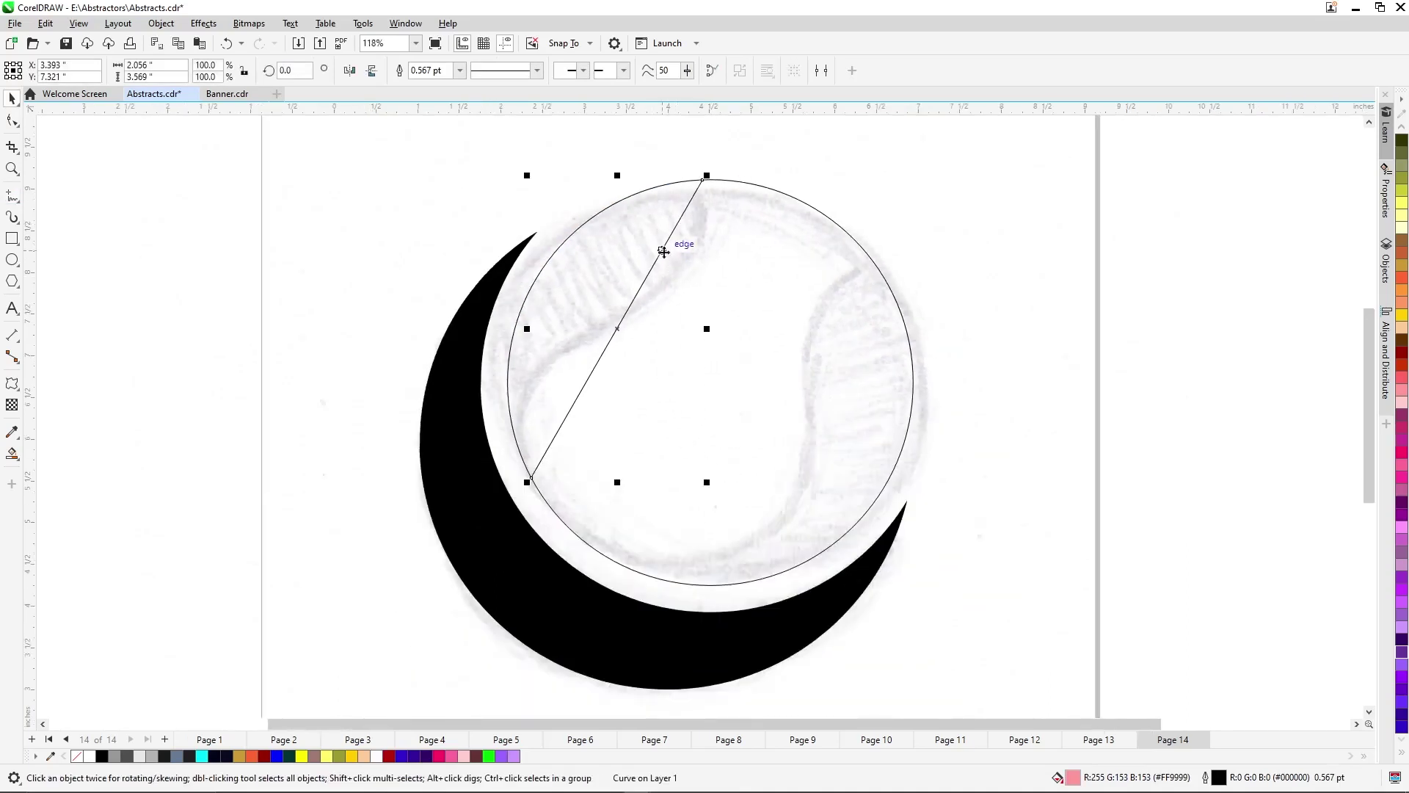
Convert the line to a curve and bend it into an S following the left sketched shape's inner edge.
{"action": "key", "text": "F10"}
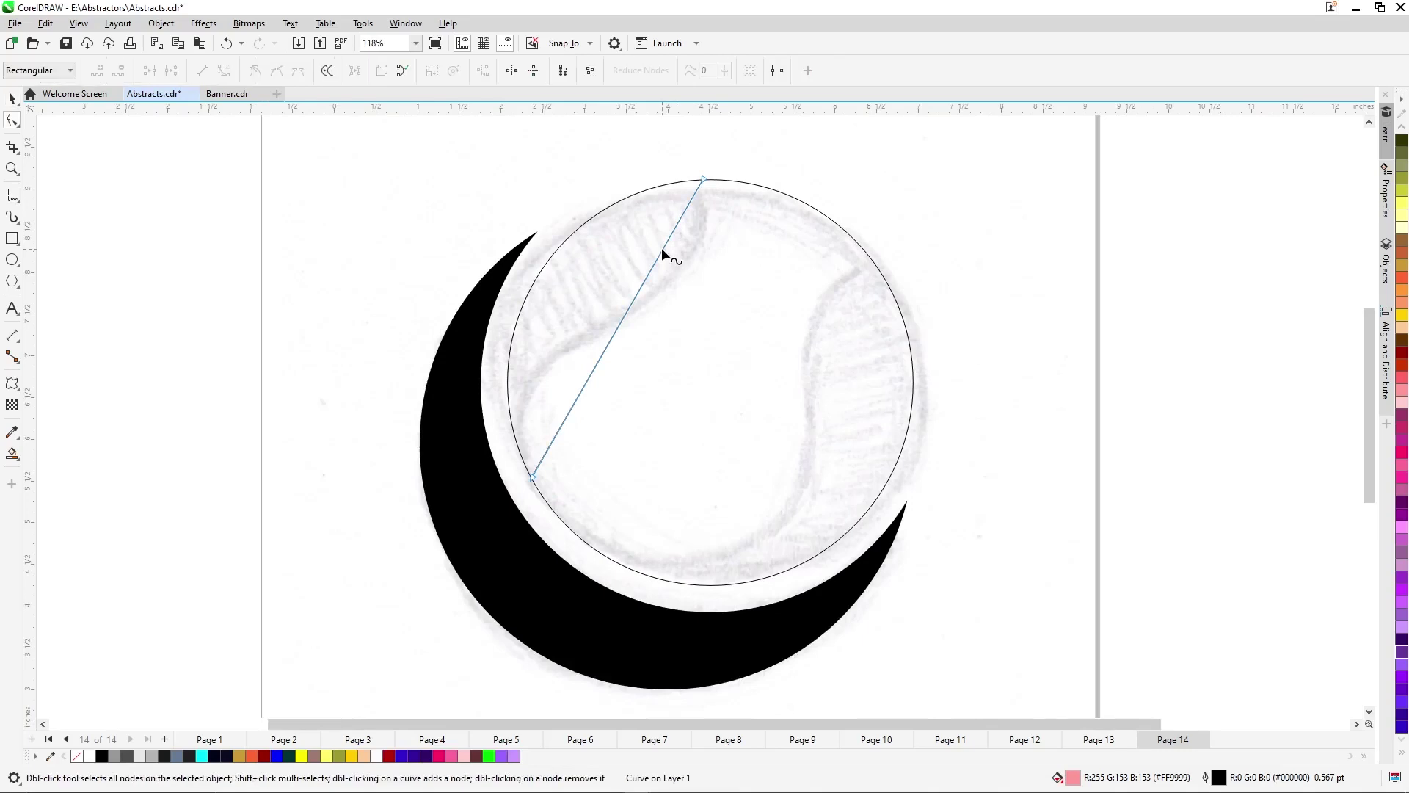
{"action": "right_click", "coordinate": [662, 249]}
{"action": "left_click", "coordinate": [706, 356]}
{"action": "left_click_drag", "start_coordinate": [647, 280], "coordinate": [738, 326]}
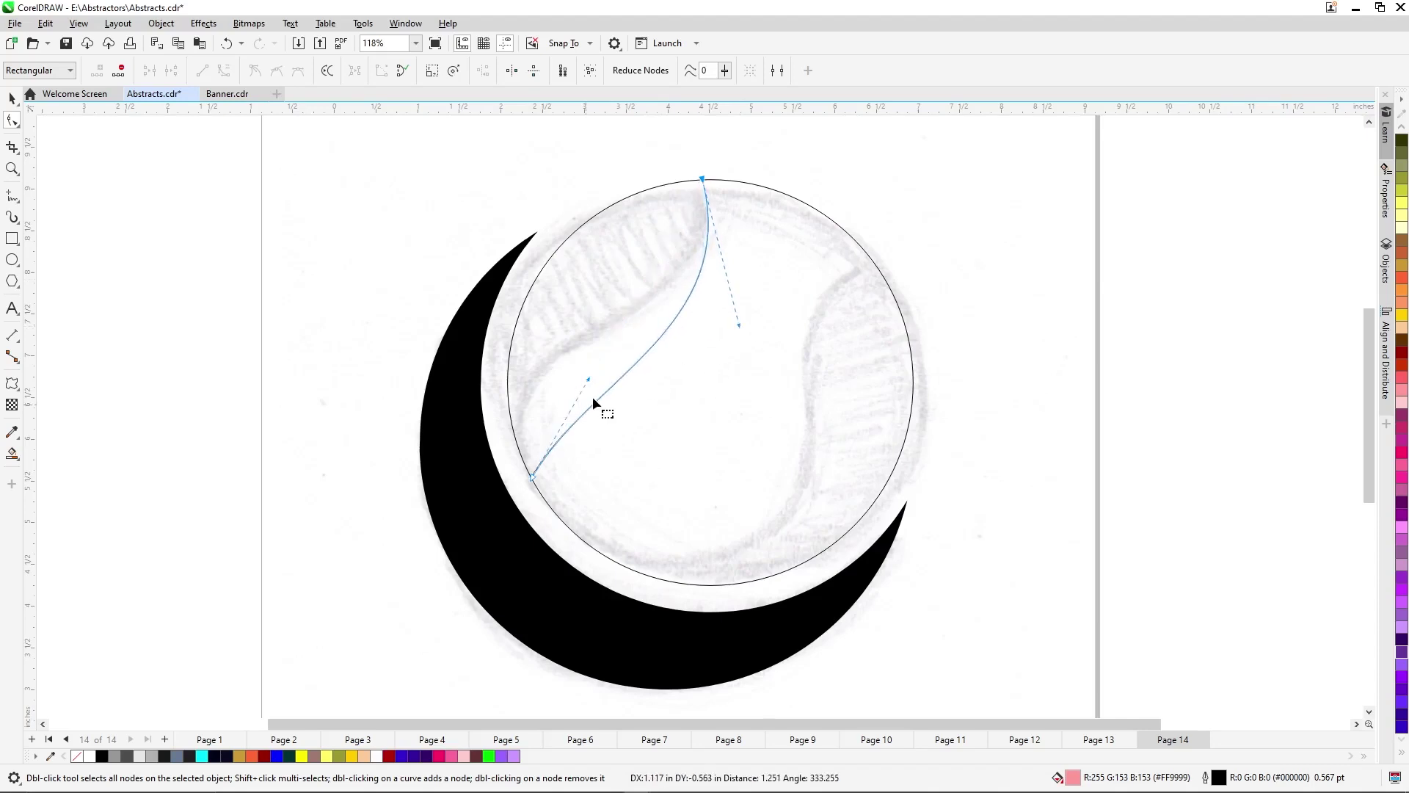
{"action": "left_click_drag", "start_coordinate": [588, 381], "coordinate": [479, 341]}
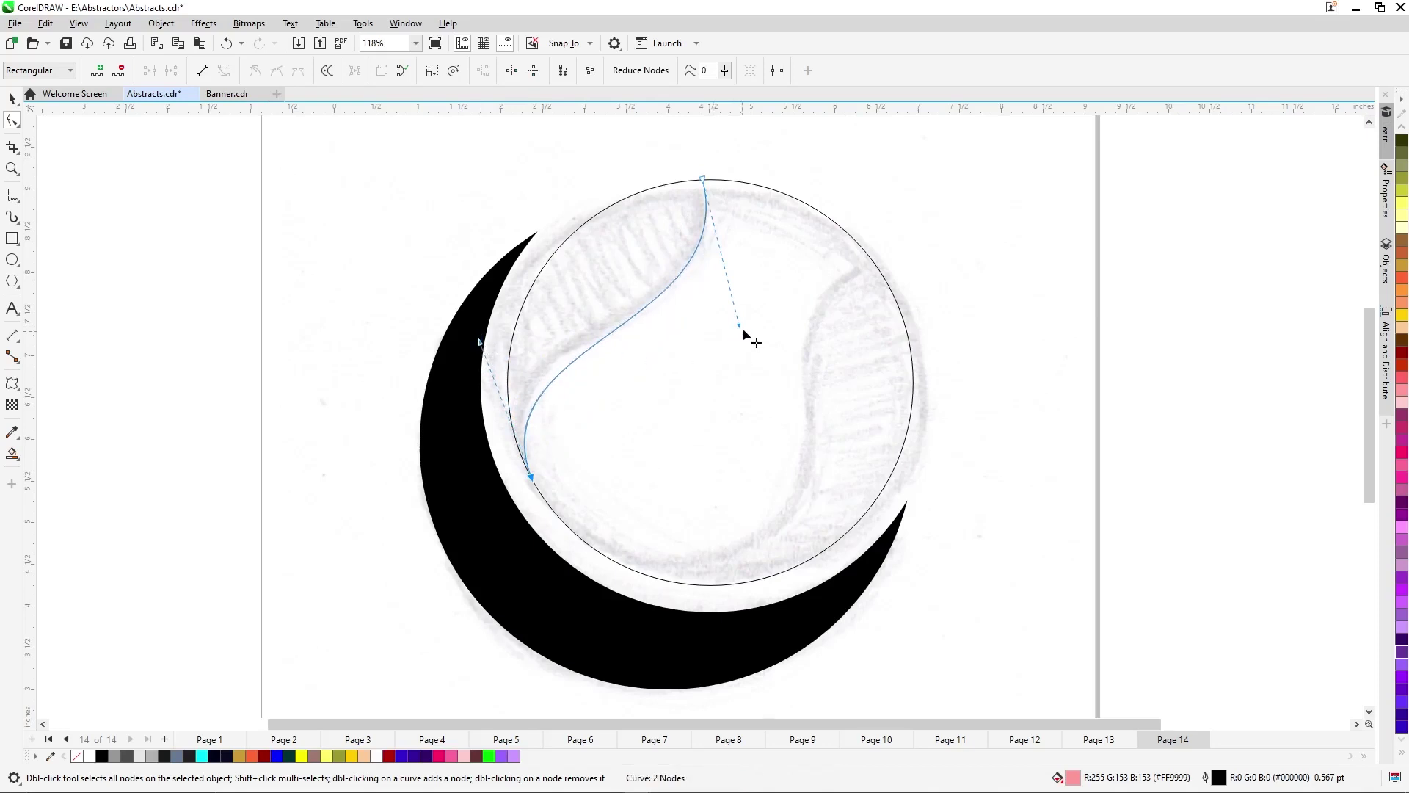
{"action": "left_click_drag", "start_coordinate": [741, 327], "coordinate": [746, 328]}
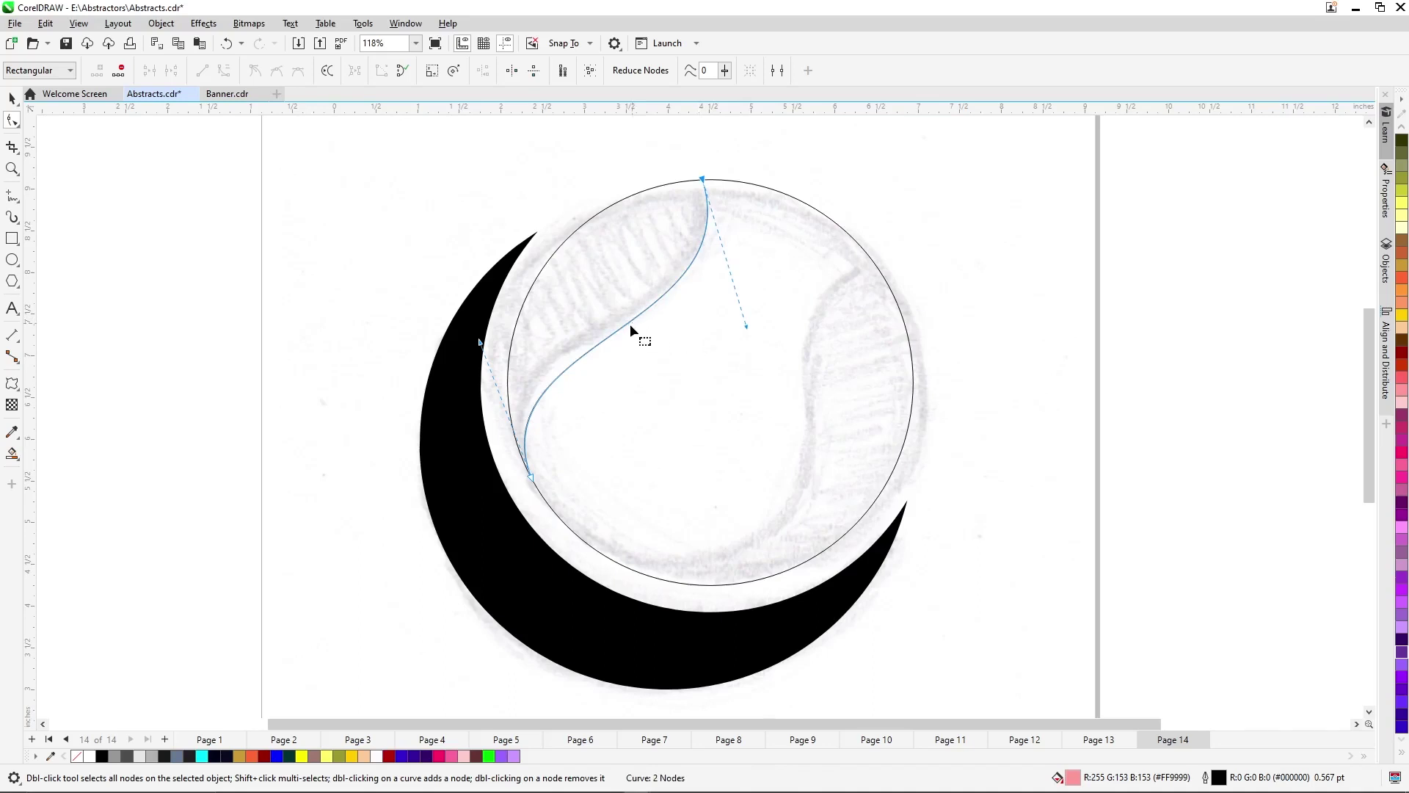
{"action": "key", "text": "space"}
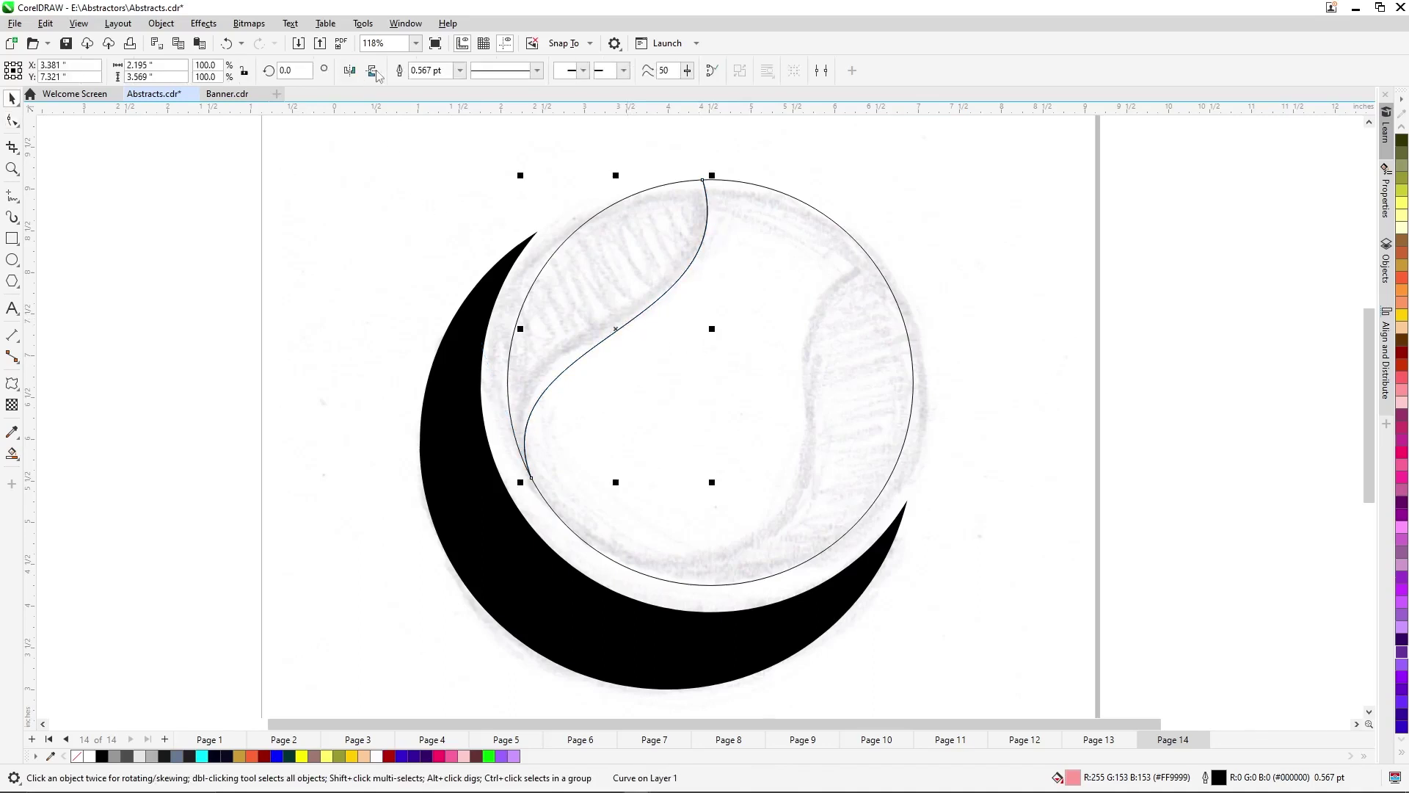
Duplicate the S-curve mirrored both ways, and place the copy at the circle's lower right with its lower end on the circle's bottom edge.
{"action": "left_click", "coordinate": [373, 70]}
{"action": "left_click", "coordinate": [350, 70]}
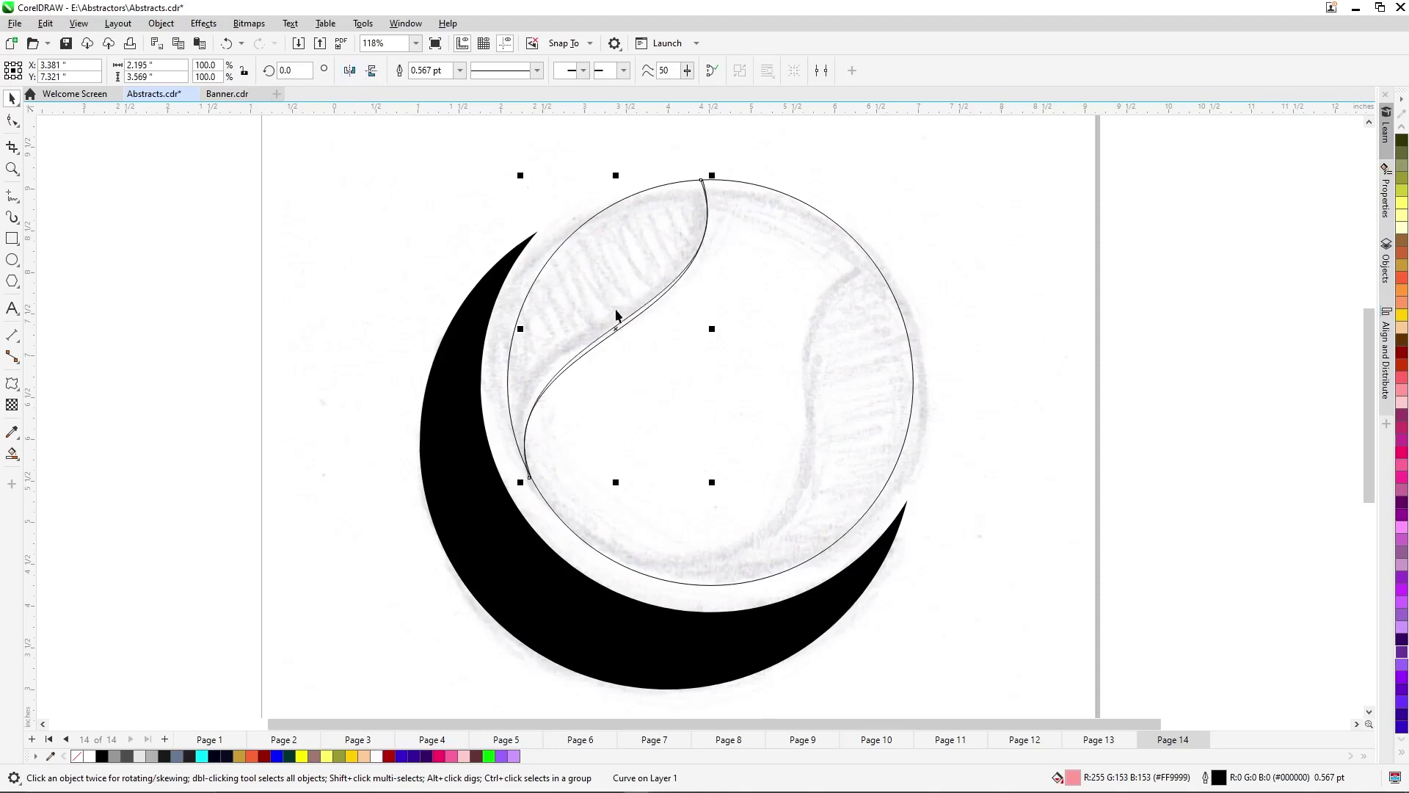
{"action": "left_click_drag", "start_coordinate": [617, 329], "coordinate": [786, 430]}
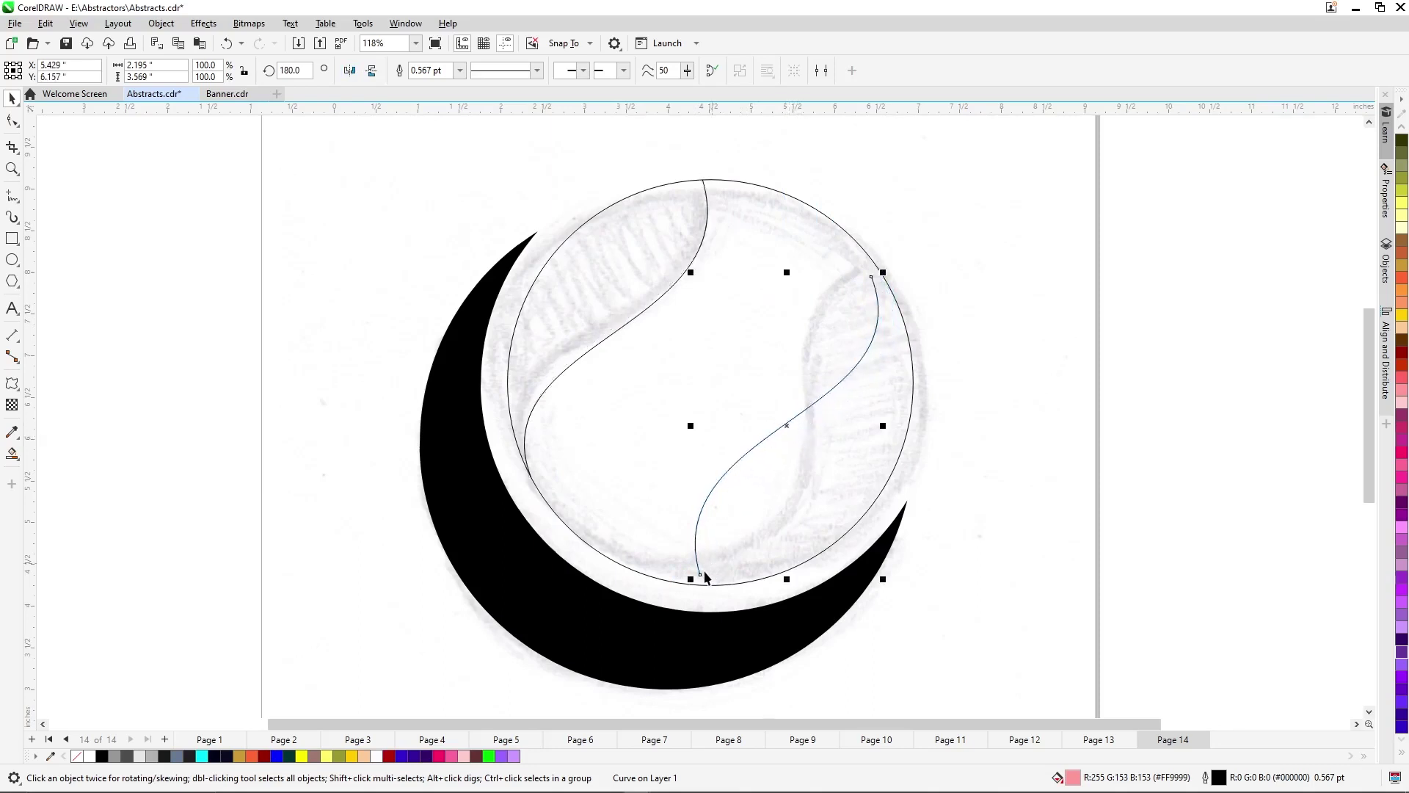
{"action": "left_click_drag", "start_coordinate": [704, 578], "coordinate": [719, 589]}
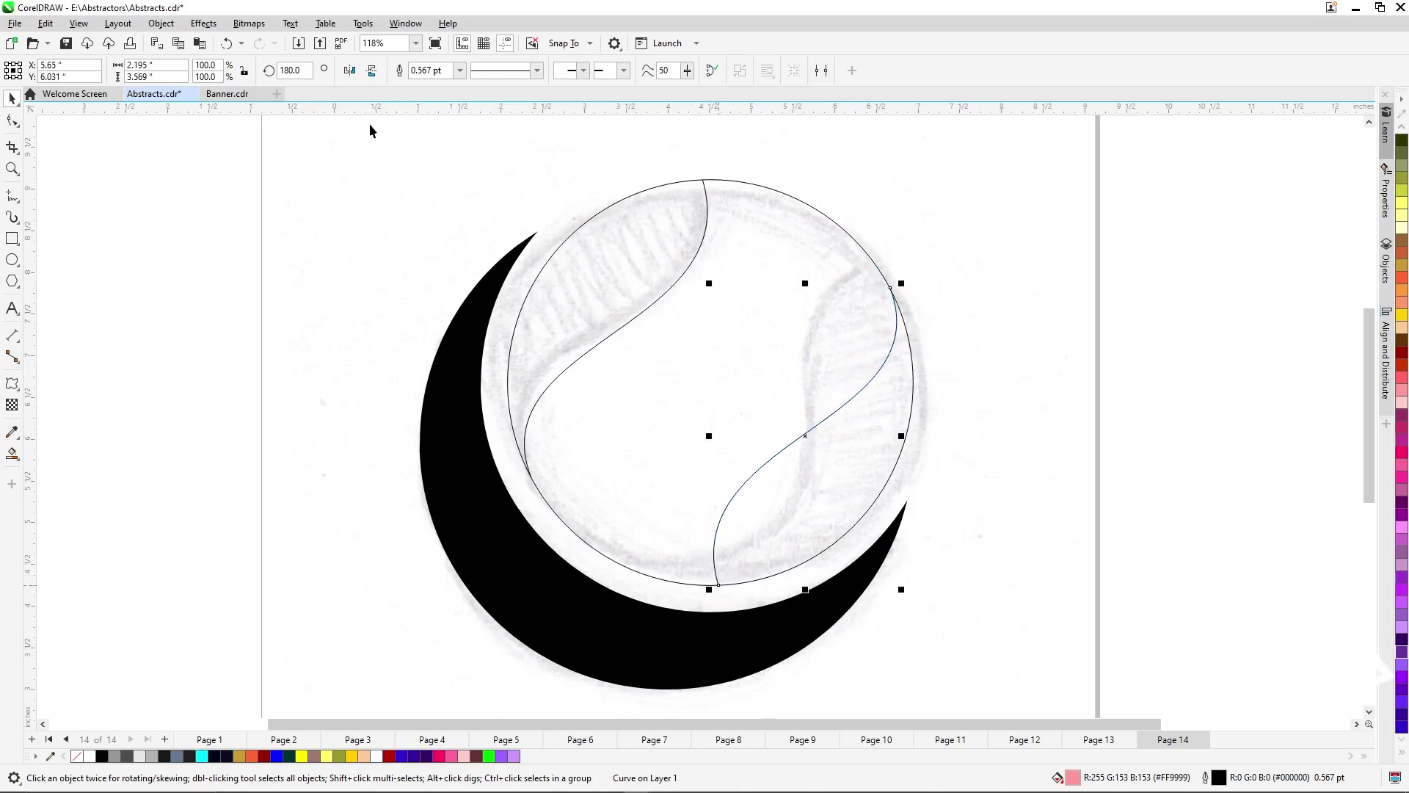
Flip the copied curve vertically and rotate it about 120 degrees to follow the right sketched shape's inner edge.
{"action": "left_click", "coordinate": [372, 71]}
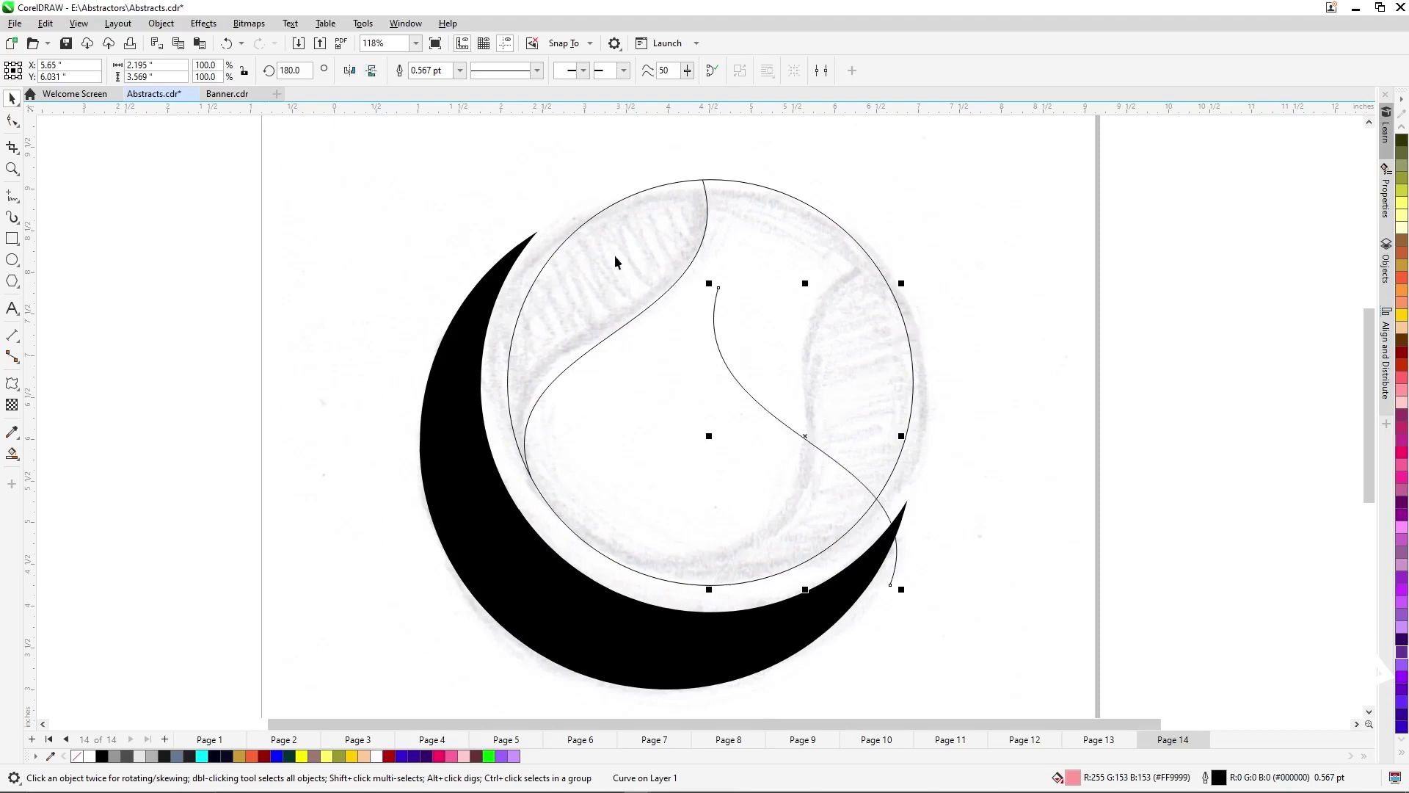
{"action": "left_click", "coordinate": [352, 72]}
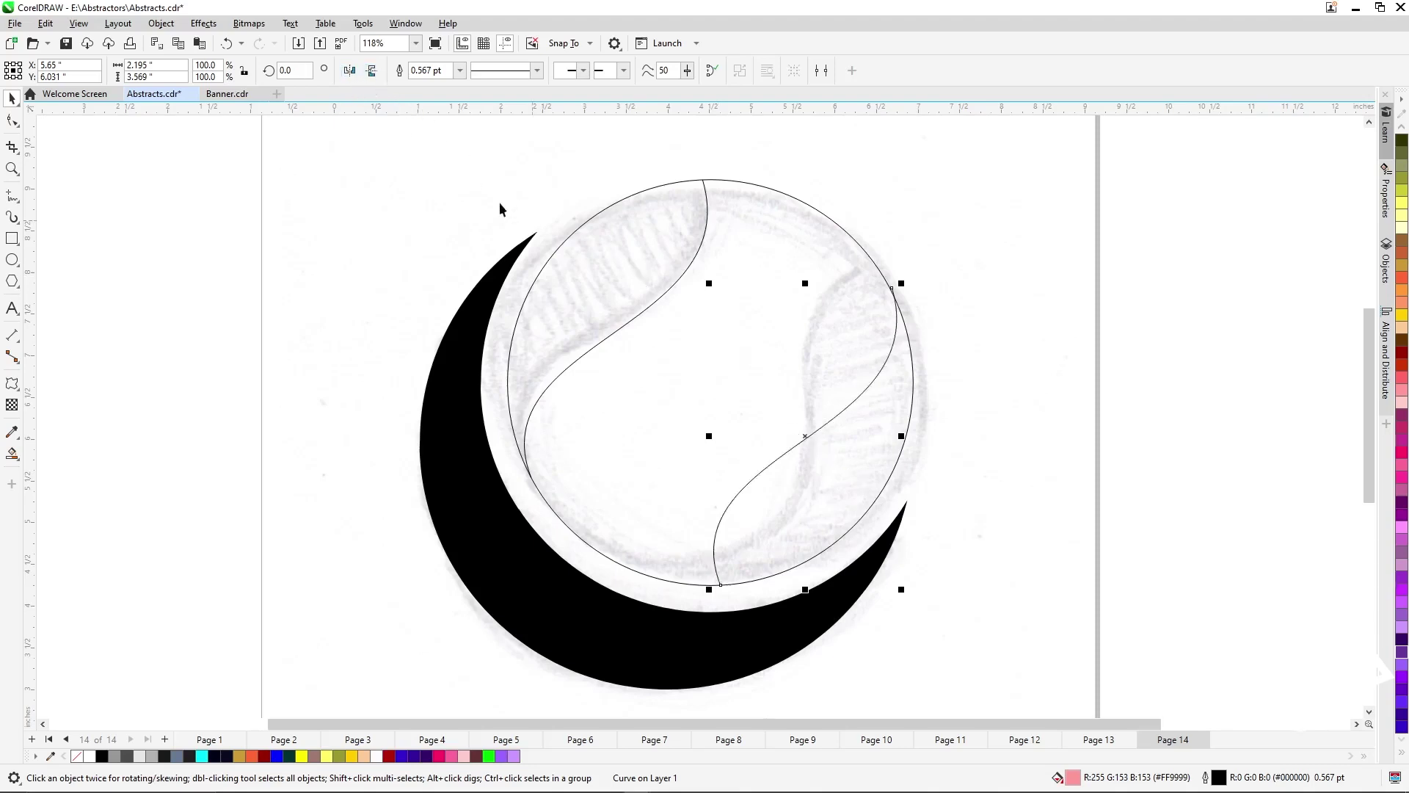
{"action": "left_click", "coordinate": [372, 72]}
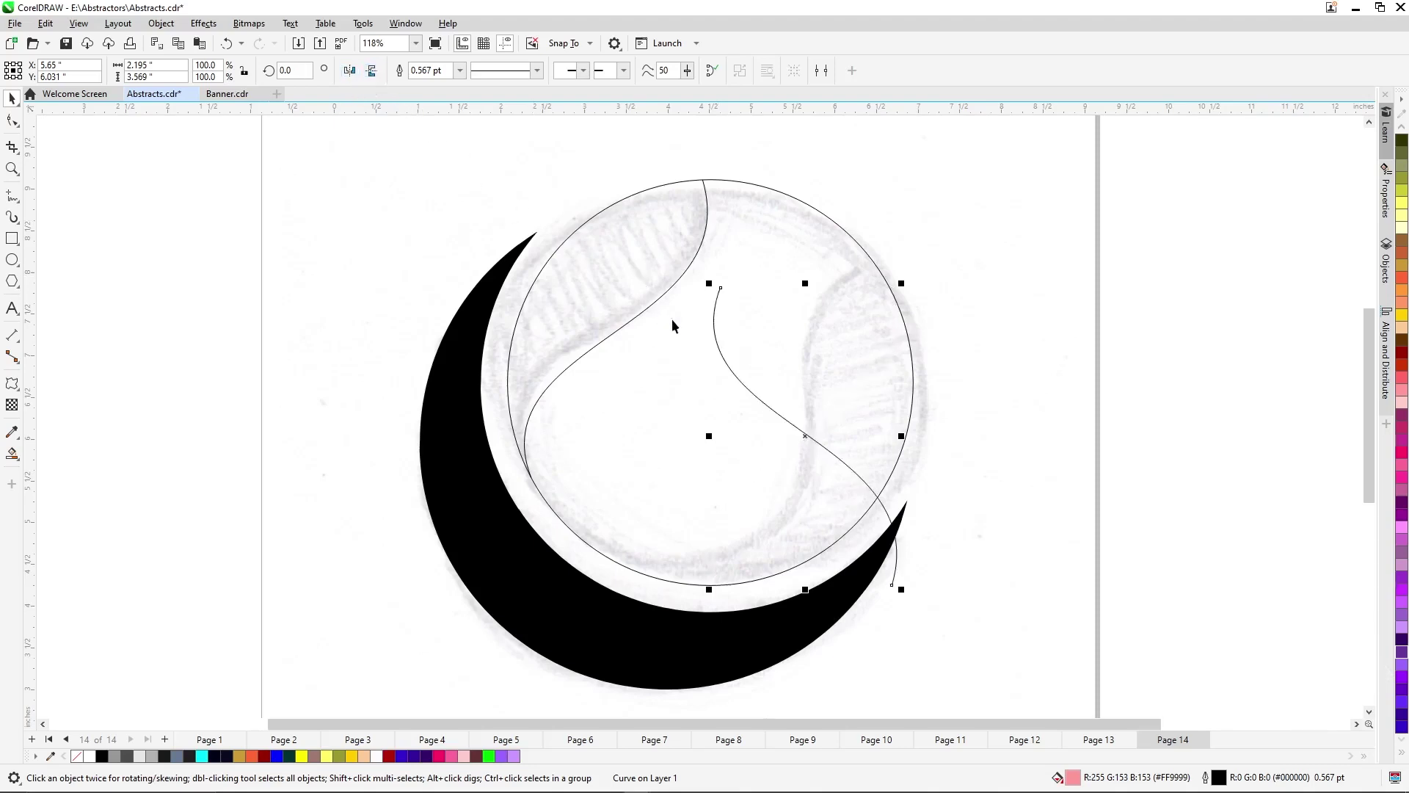
{"action": "left_click", "coordinate": [837, 457]}
{"action": "left_click_drag", "start_coordinate": [904, 281], "coordinate": [633, 428]}
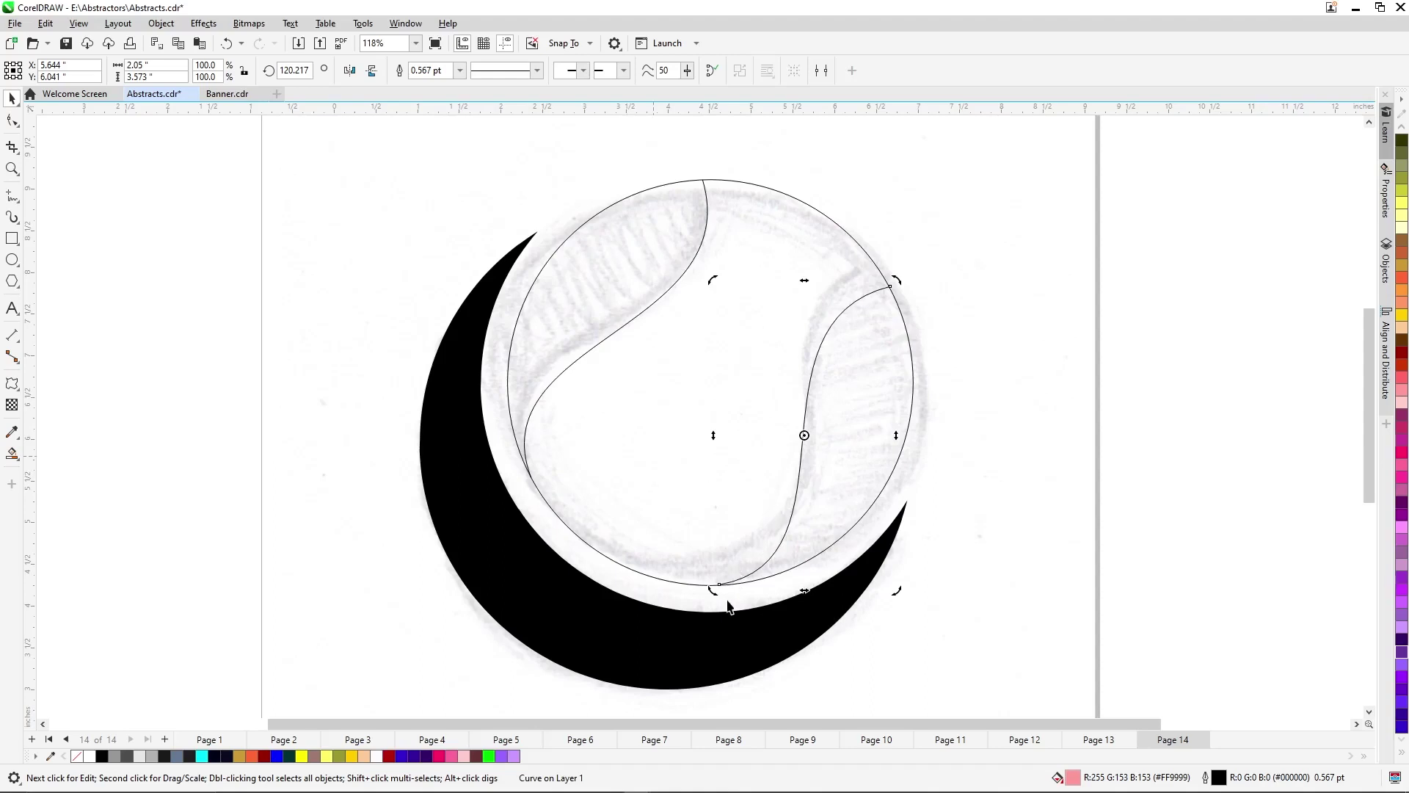
Shift the rotated curve slightly so its lower end meets the bottom edge of the circle.
{"action": "scroll", "coordinate": [729, 606], "scroll_direction": "up", "scroll_amount": 4}
{"action": "left_click", "coordinate": [722, 584]}
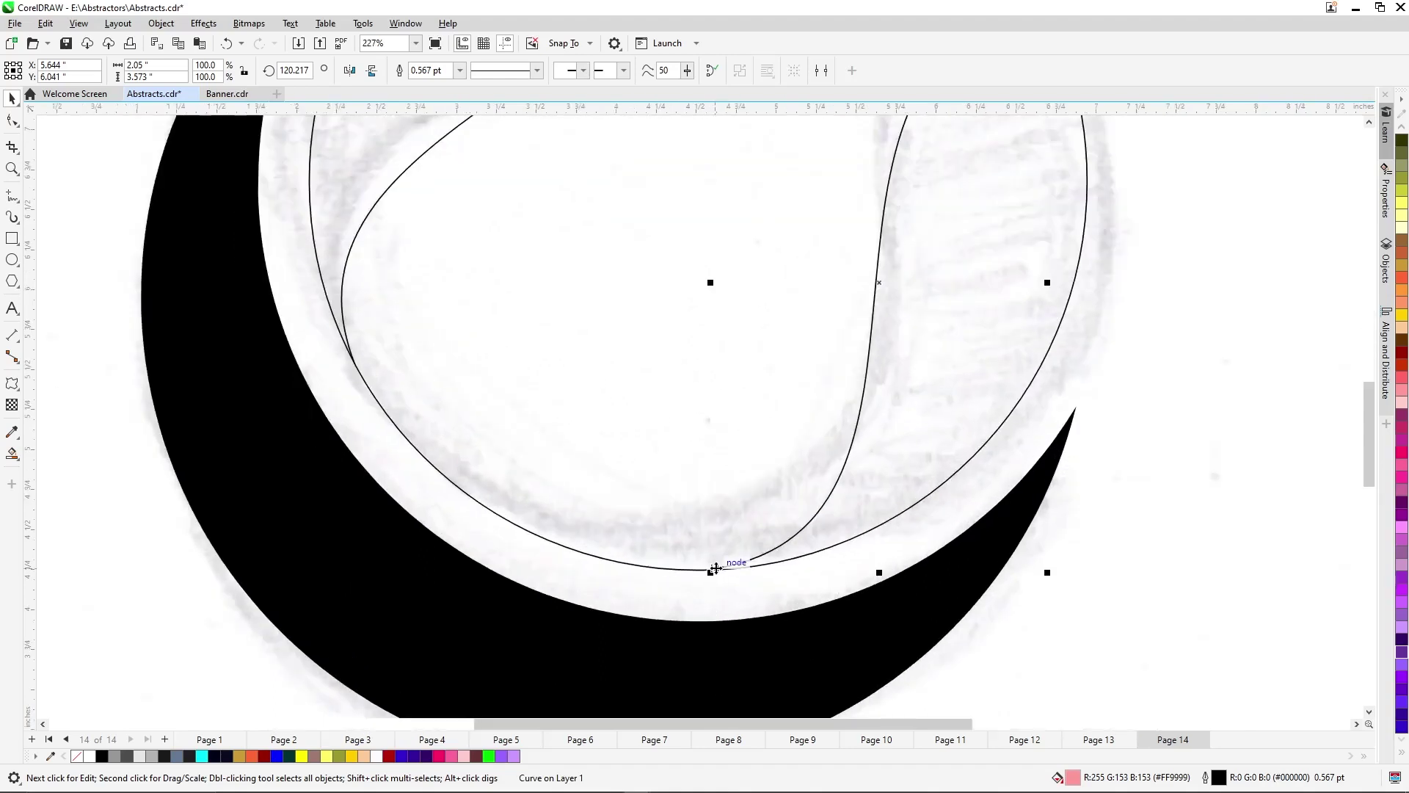
{"action": "left_click_drag", "start_coordinate": [715, 568], "coordinate": [711, 571]}
{"action": "scroll", "coordinate": [722, 584], "scroll_direction": "down", "scroll_amount": 2}
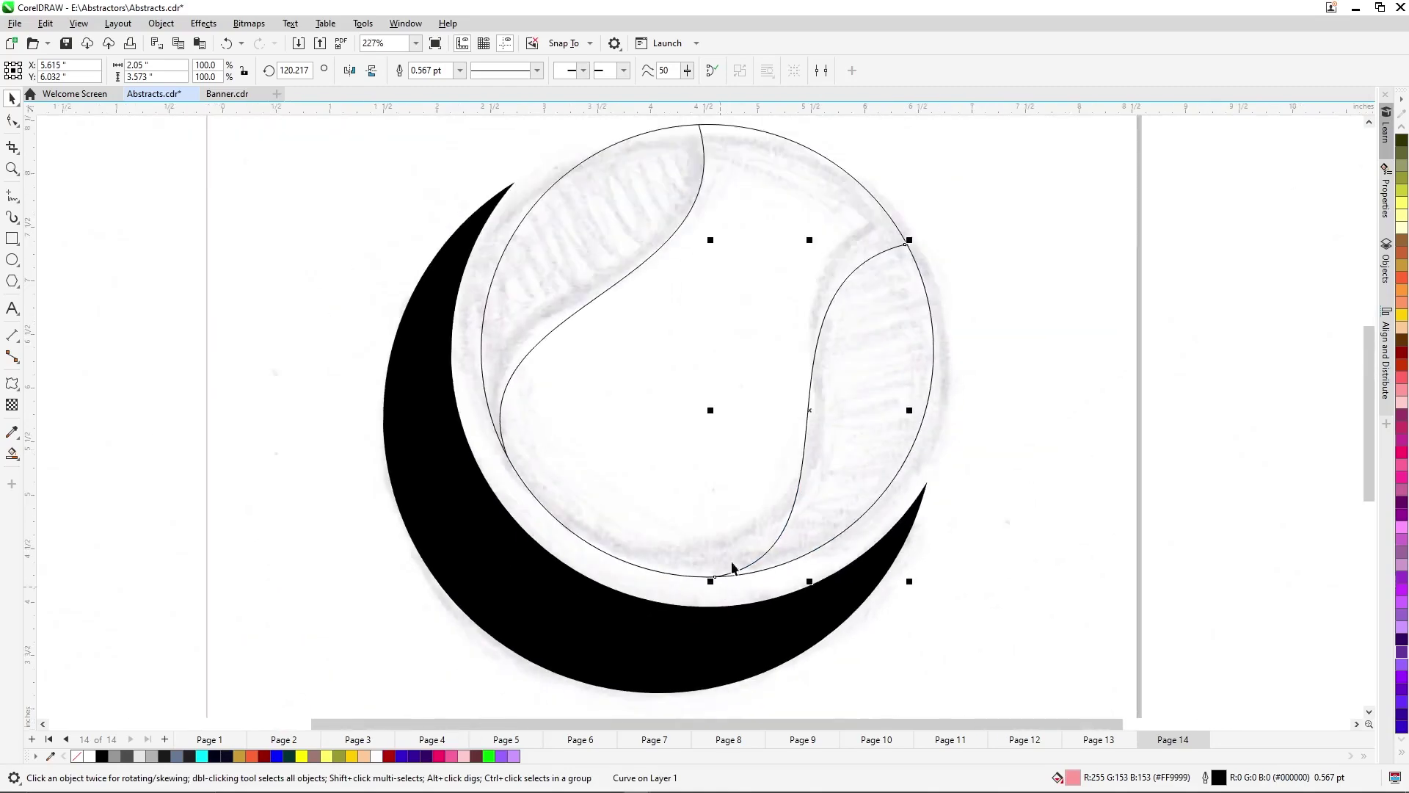
Shift the right S-curve slightly so its upper end meets the edge of the circle.
{"action": "scroll", "coordinate": [910, 256], "scroll_direction": "up", "scroll_amount": 2}
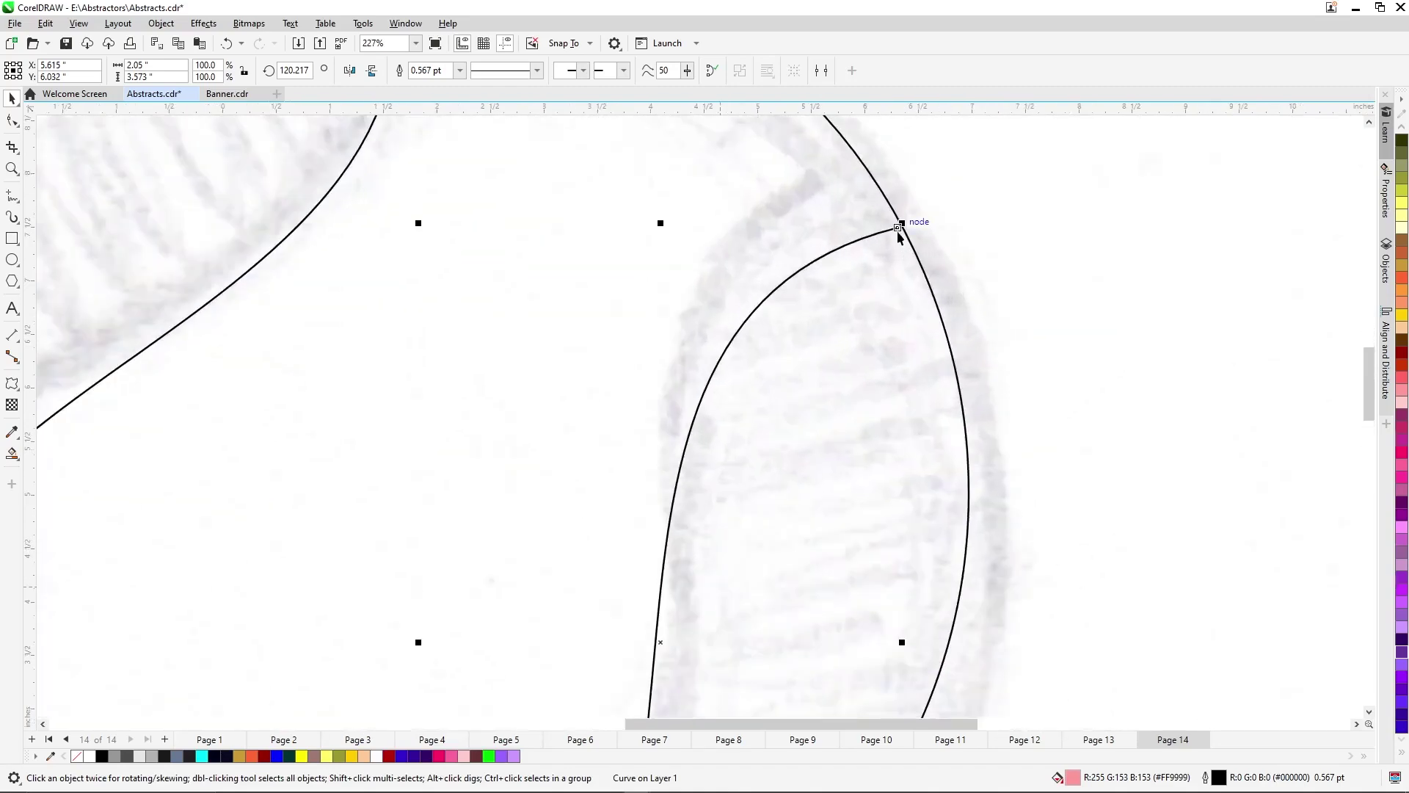
{"action": "left_click_drag", "start_coordinate": [901, 229], "coordinate": [907, 226]}
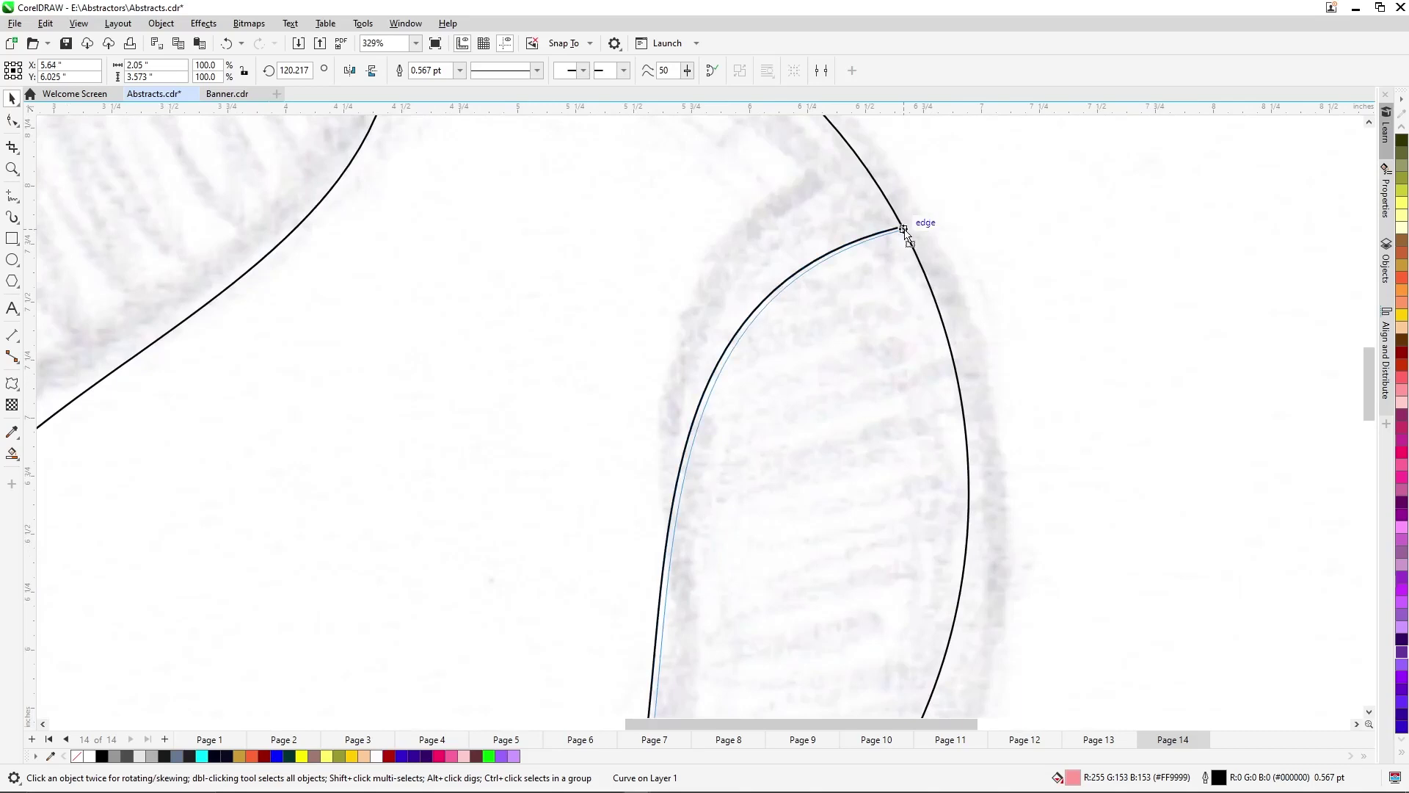
{"action": "scroll", "coordinate": [904, 236], "scroll_direction": "down", "scroll_amount": 3}
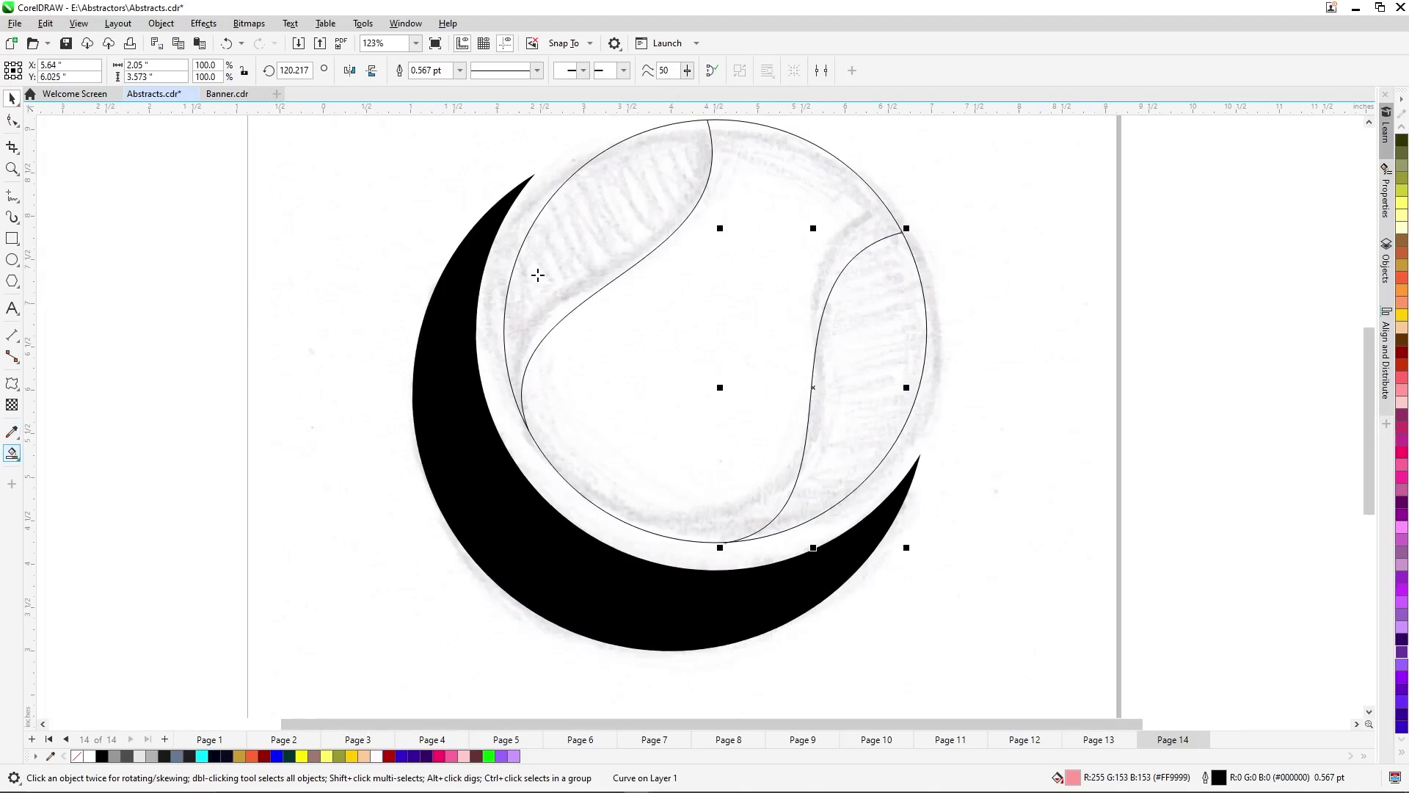
Use Smart Fill to create blue-grey shapes from the circle's left and right regions outside the S-curves.
{"action": "left_click", "coordinate": [587, 274]}
{"action": "left_click", "coordinate": [855, 356]}
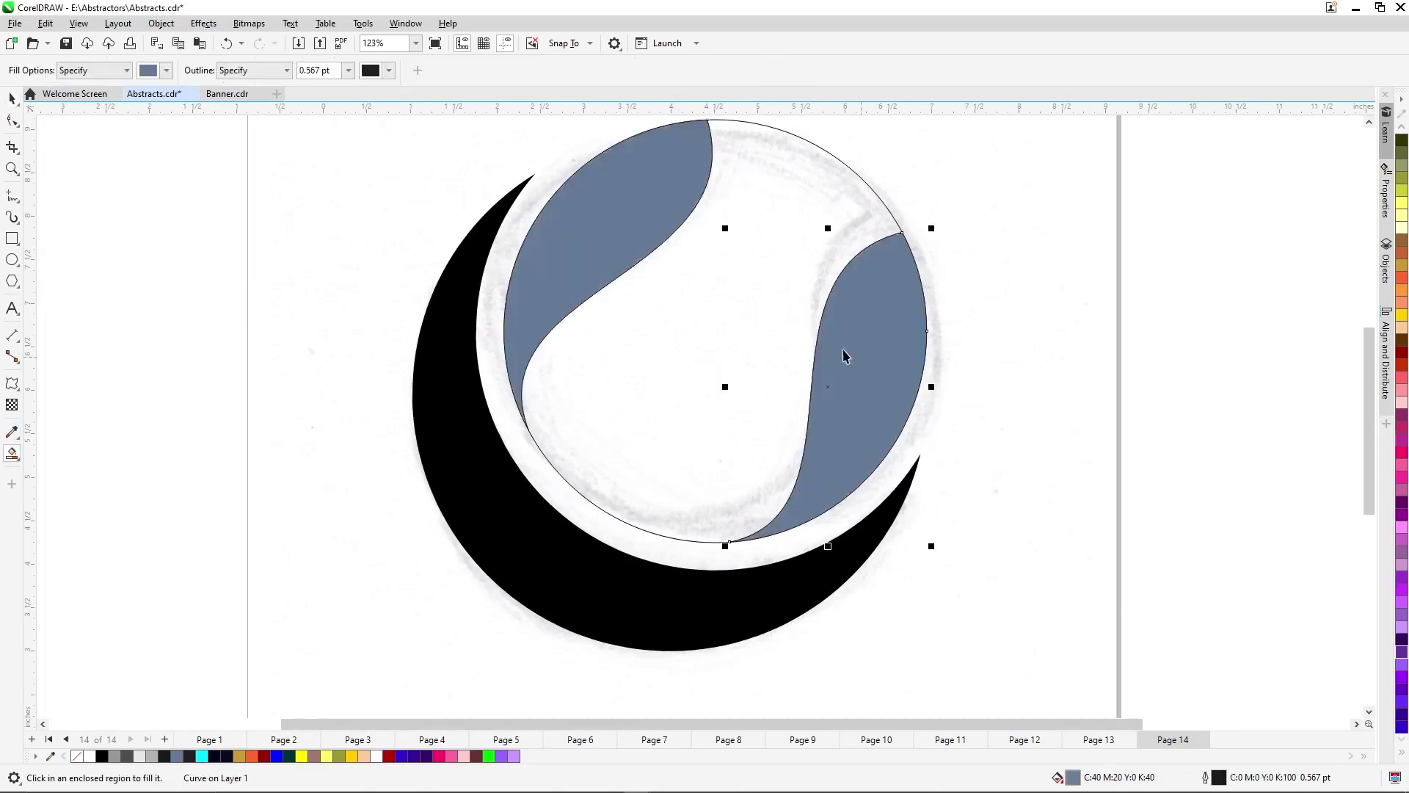
{"action": "key", "text": "space"}
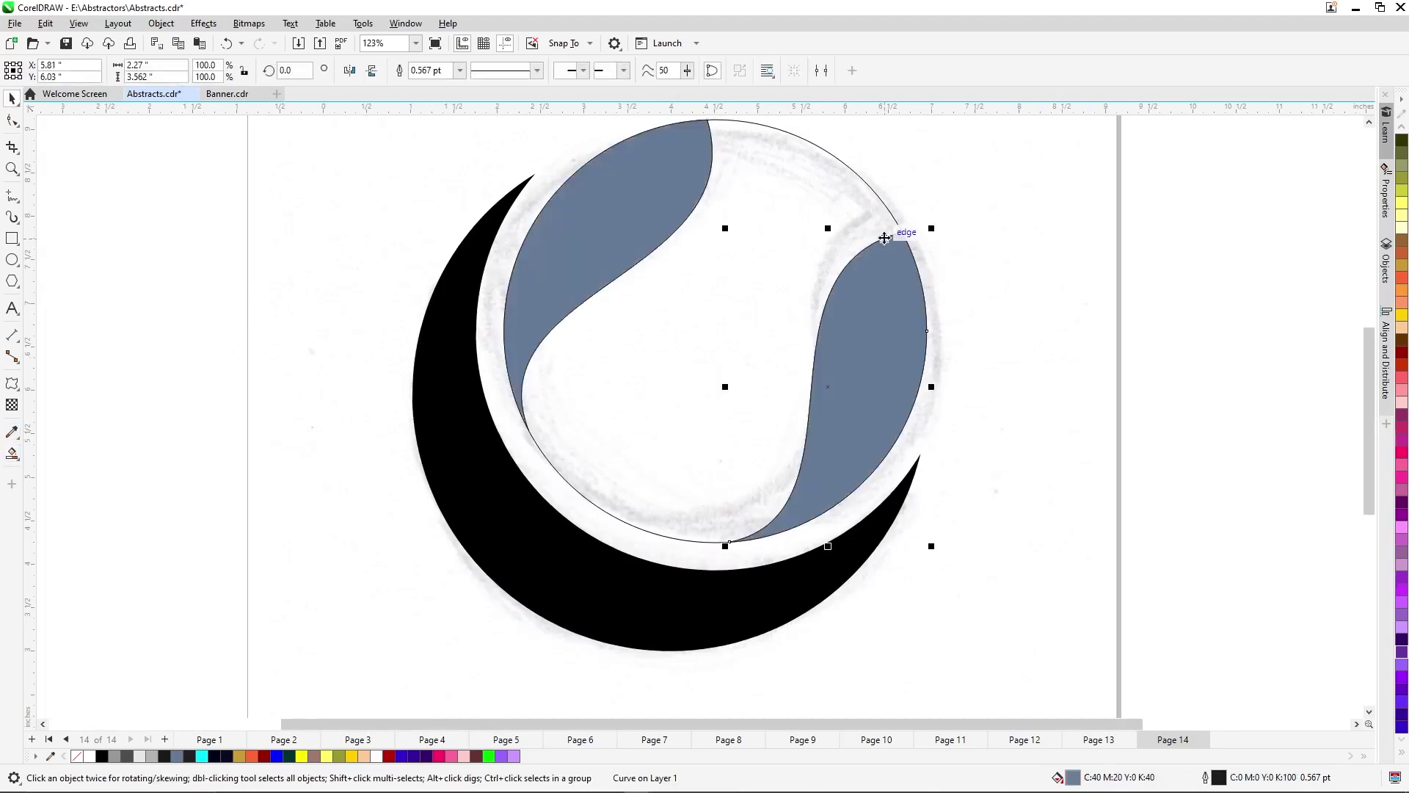
Delete the right and left S-curves, keeping the two filled shapes.
{"action": "left_click", "coordinate": [885, 238]}
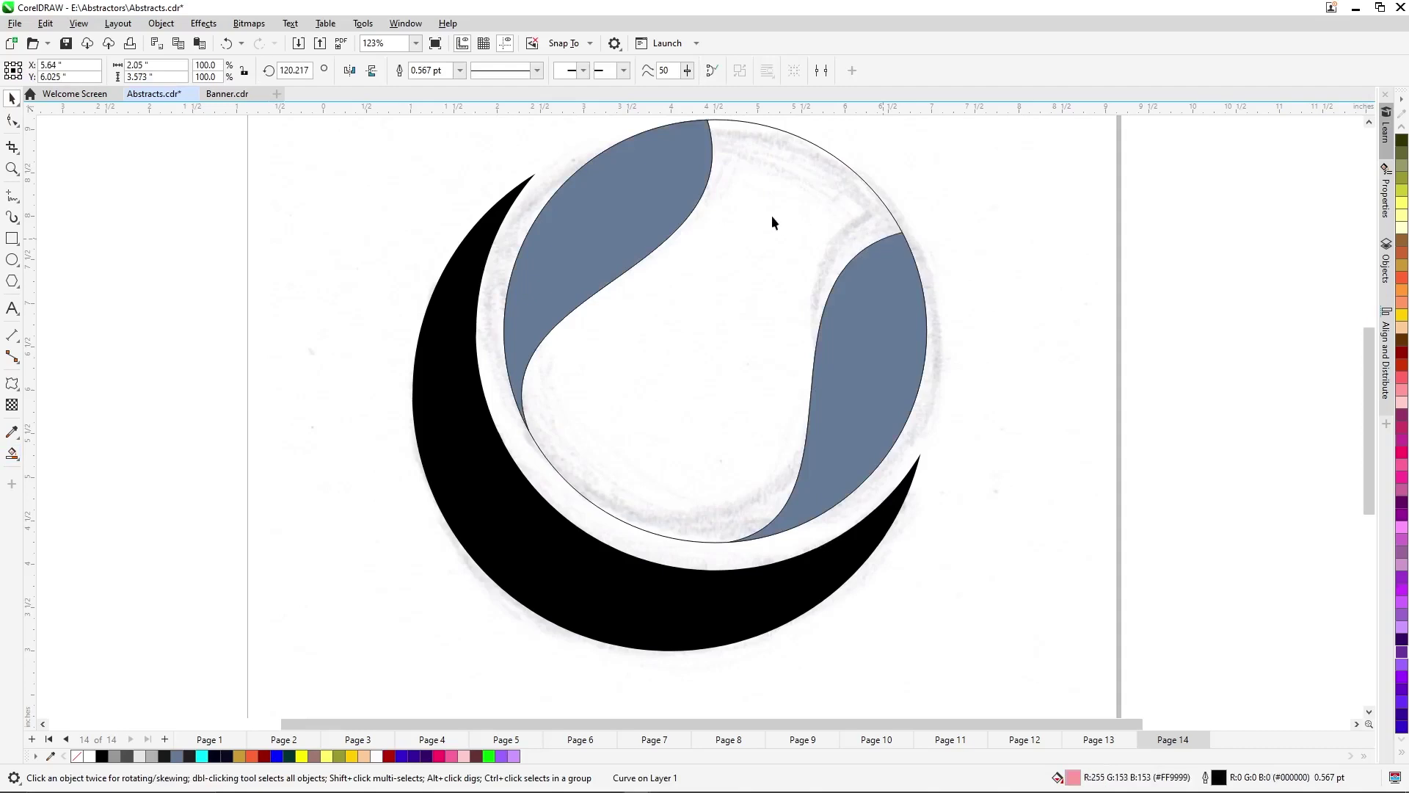
{"action": "left_click", "coordinate": [701, 204]}
{"action": "left_click", "coordinate": [700, 205]}
{"action": "left_click", "coordinate": [698, 198]}
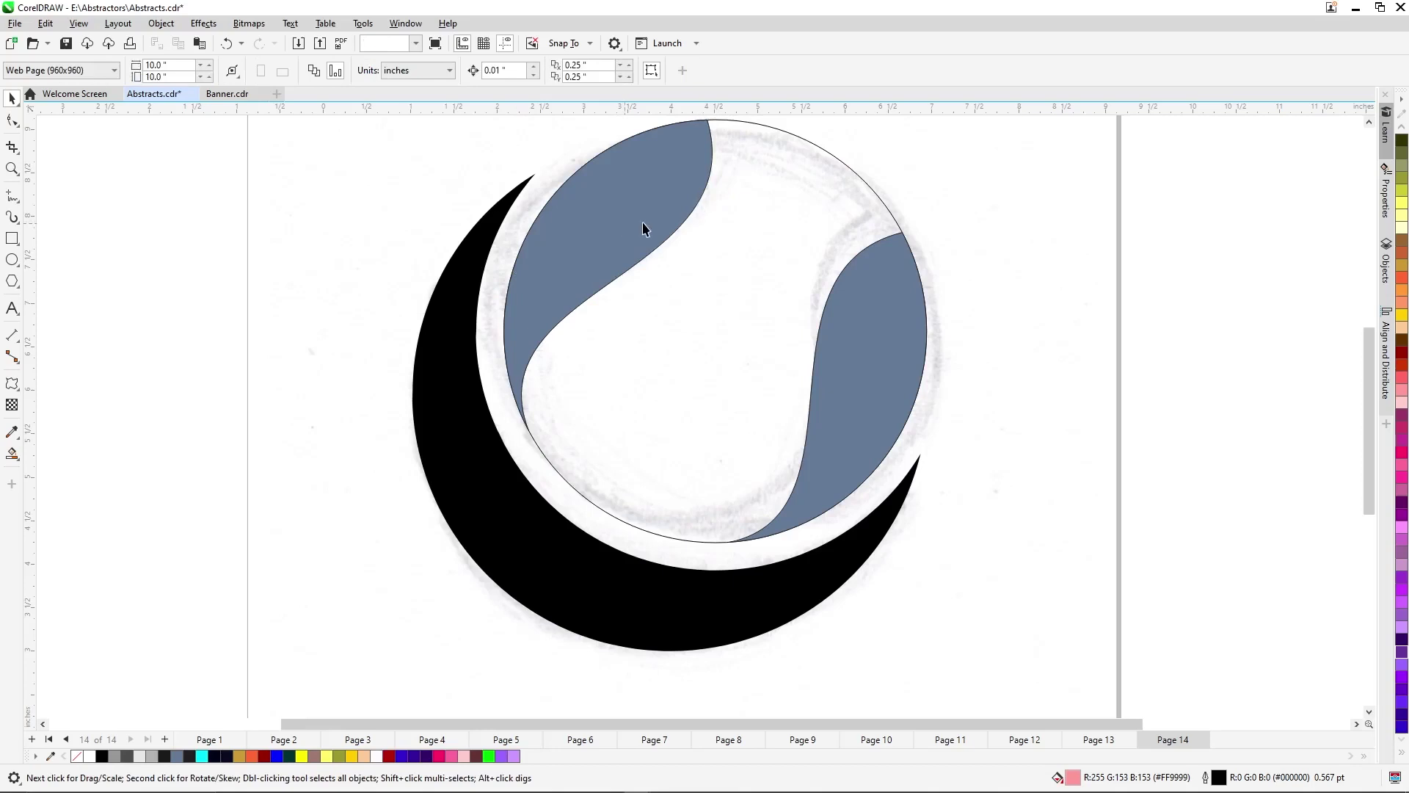
Try a black fill on both filled shapes, and change them back to black outlines with no fill.
{"action": "left_click", "coordinate": [843, 361], "text": "shift"}
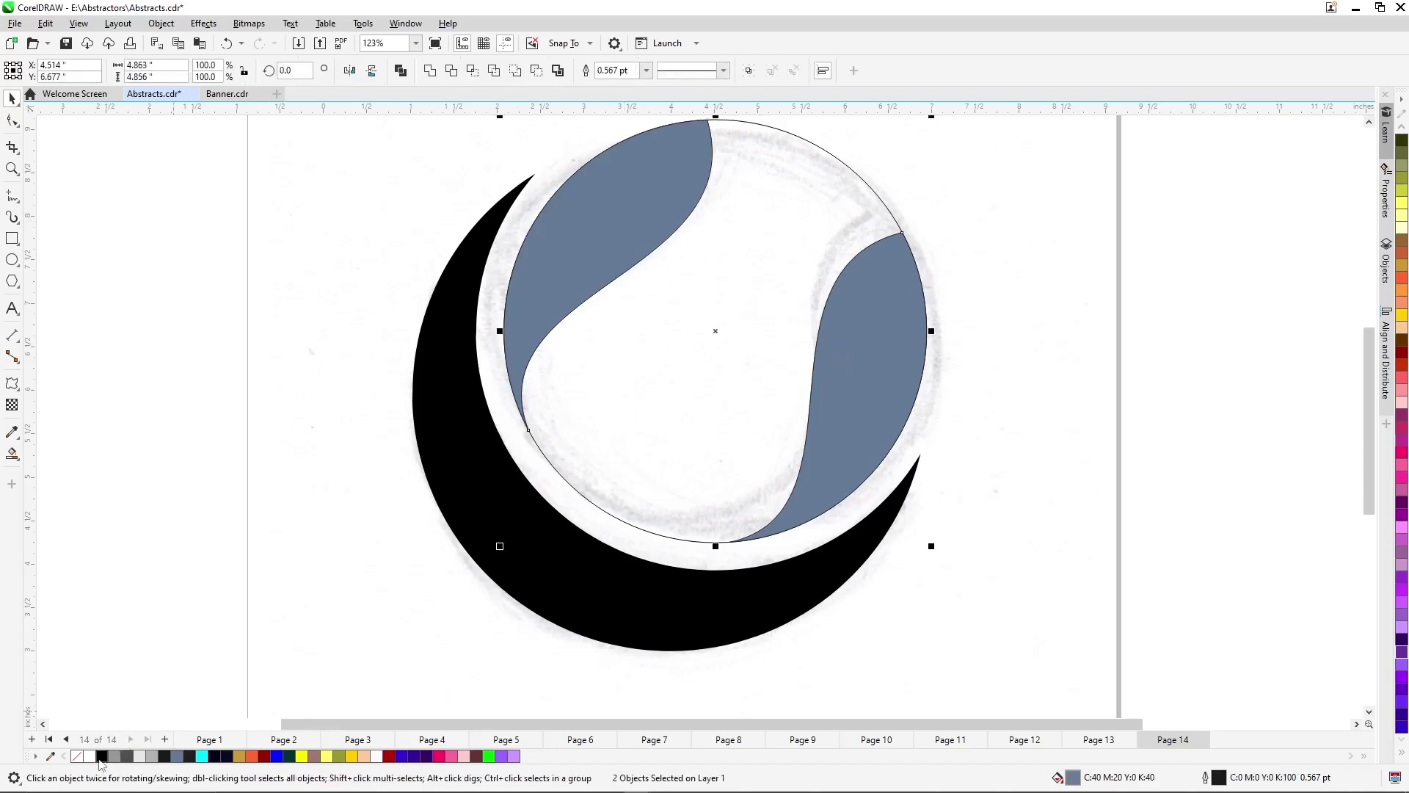
{"action": "left_click", "coordinate": [100, 756]}
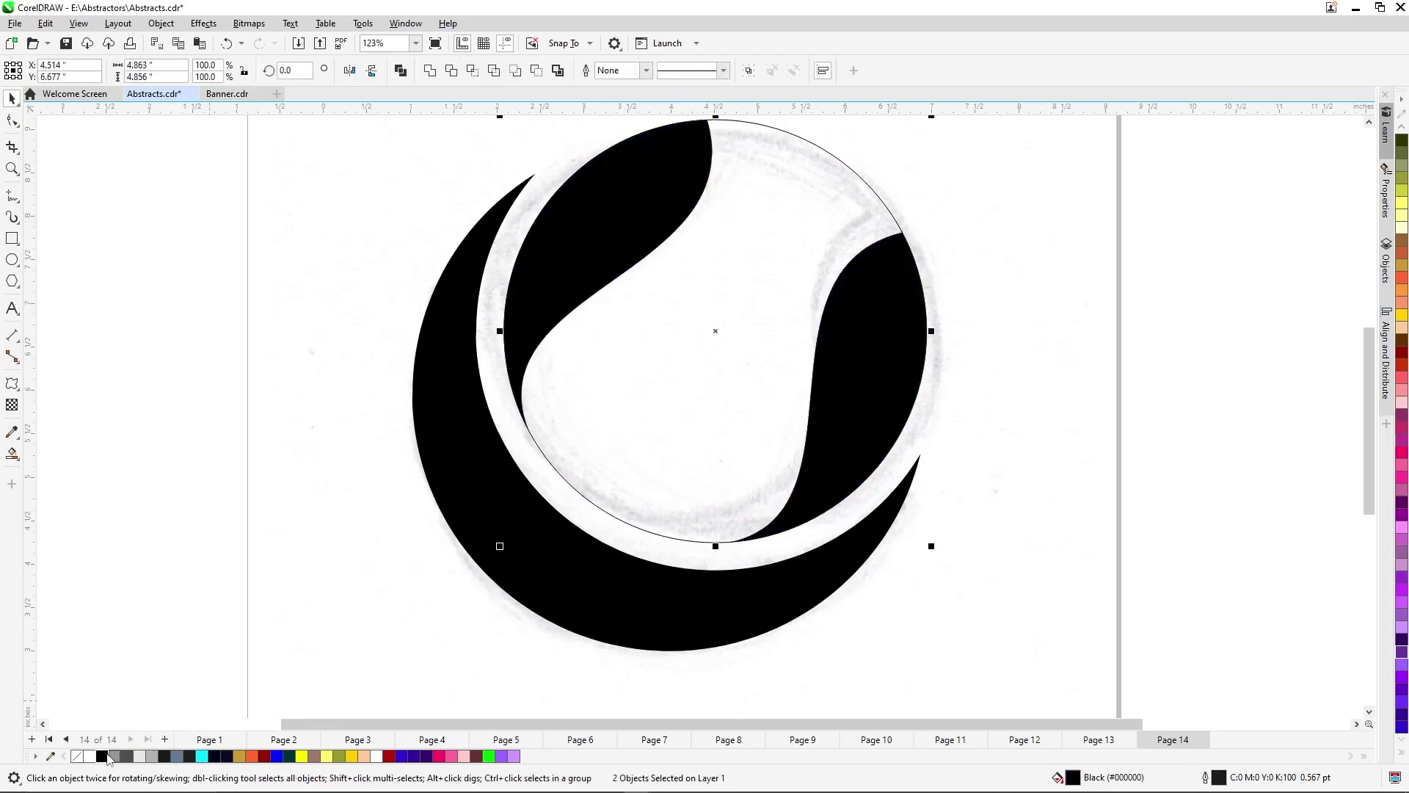
{"action": "key", "text": "shift+Page_Down"}
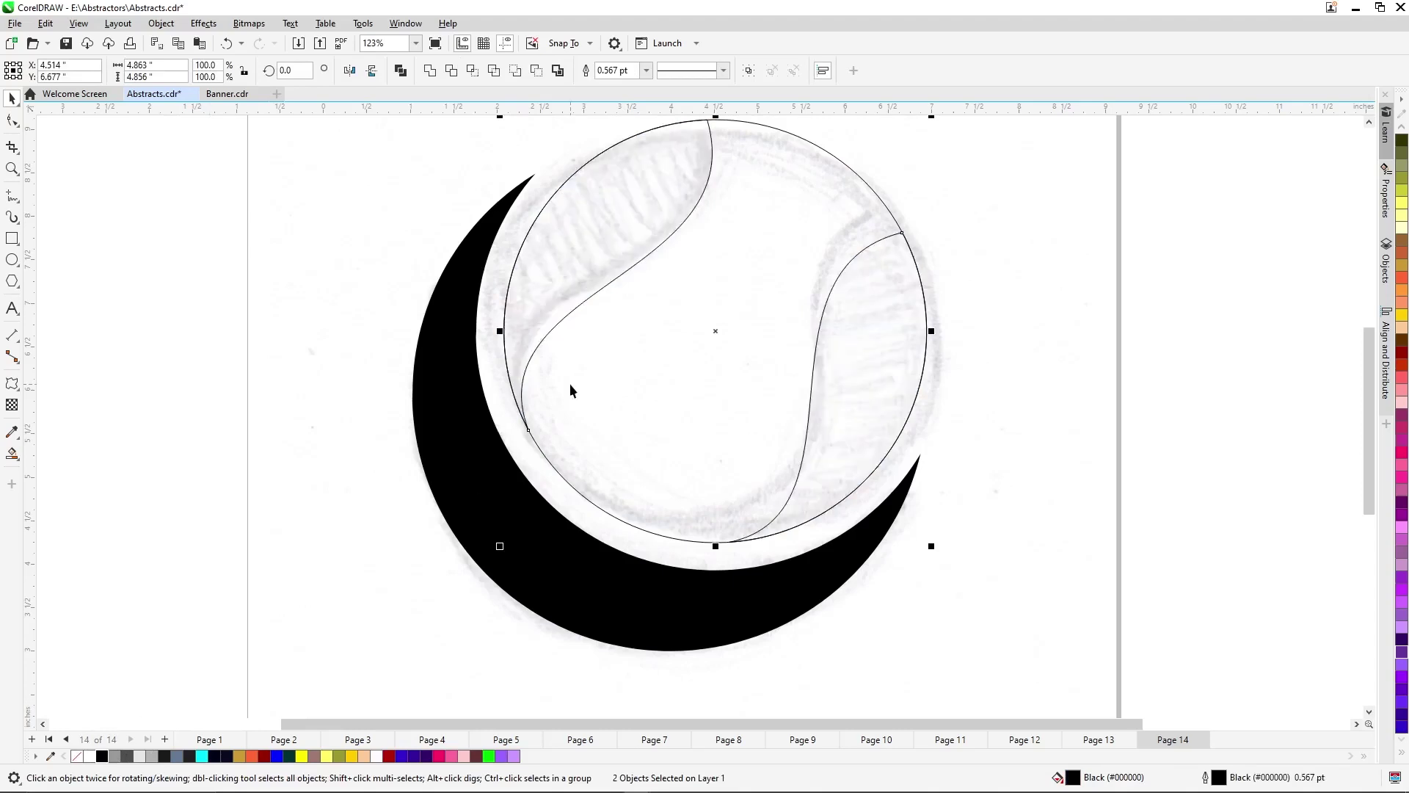
Start a Pen path near the upper end of the left segment with a short curved stroke ending in a sharp cusp.
{"action": "scroll", "coordinate": [810, 390], "scroll_direction": "down", "scroll_amount": 2}
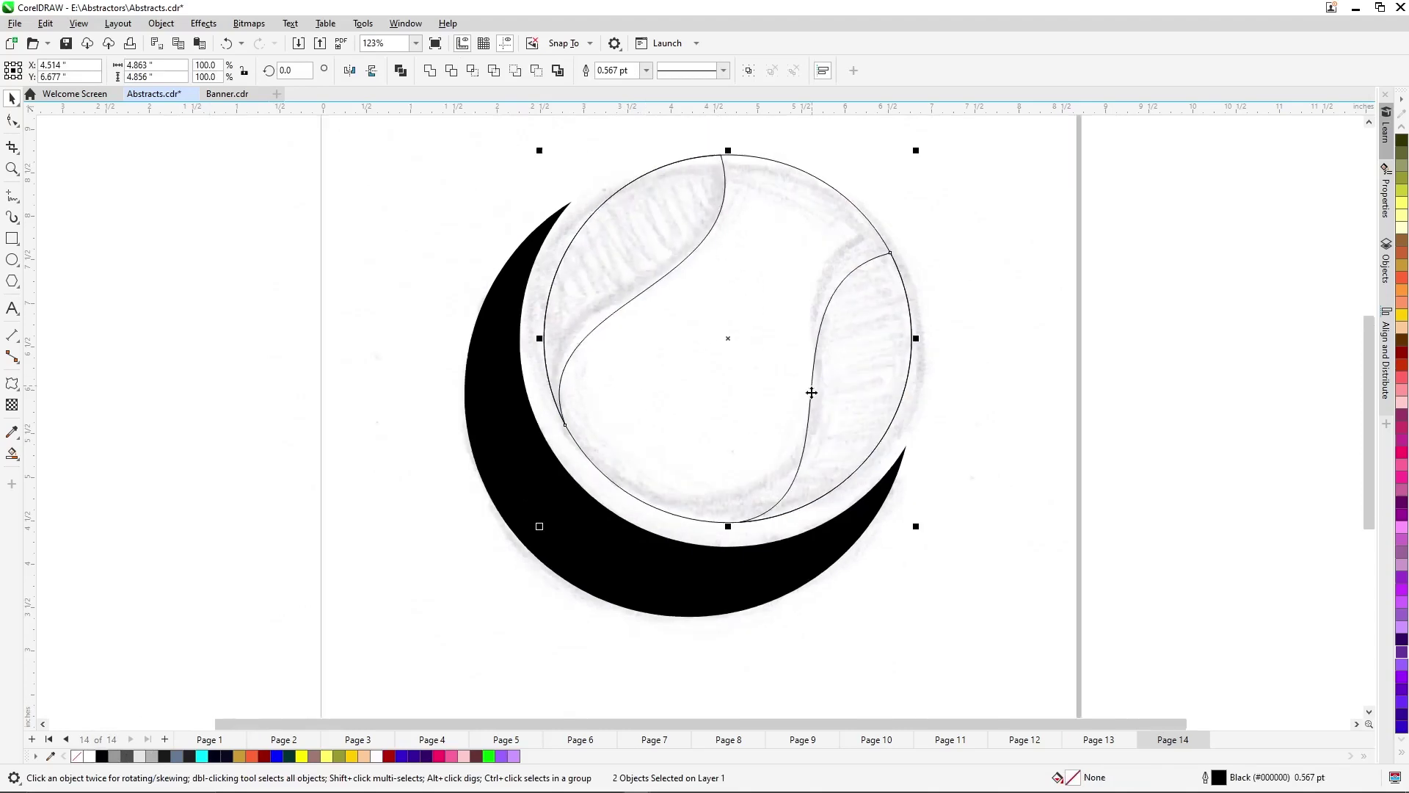
{"action": "scroll", "coordinate": [720, 183], "scroll_direction": "up", "scroll_amount": 2}
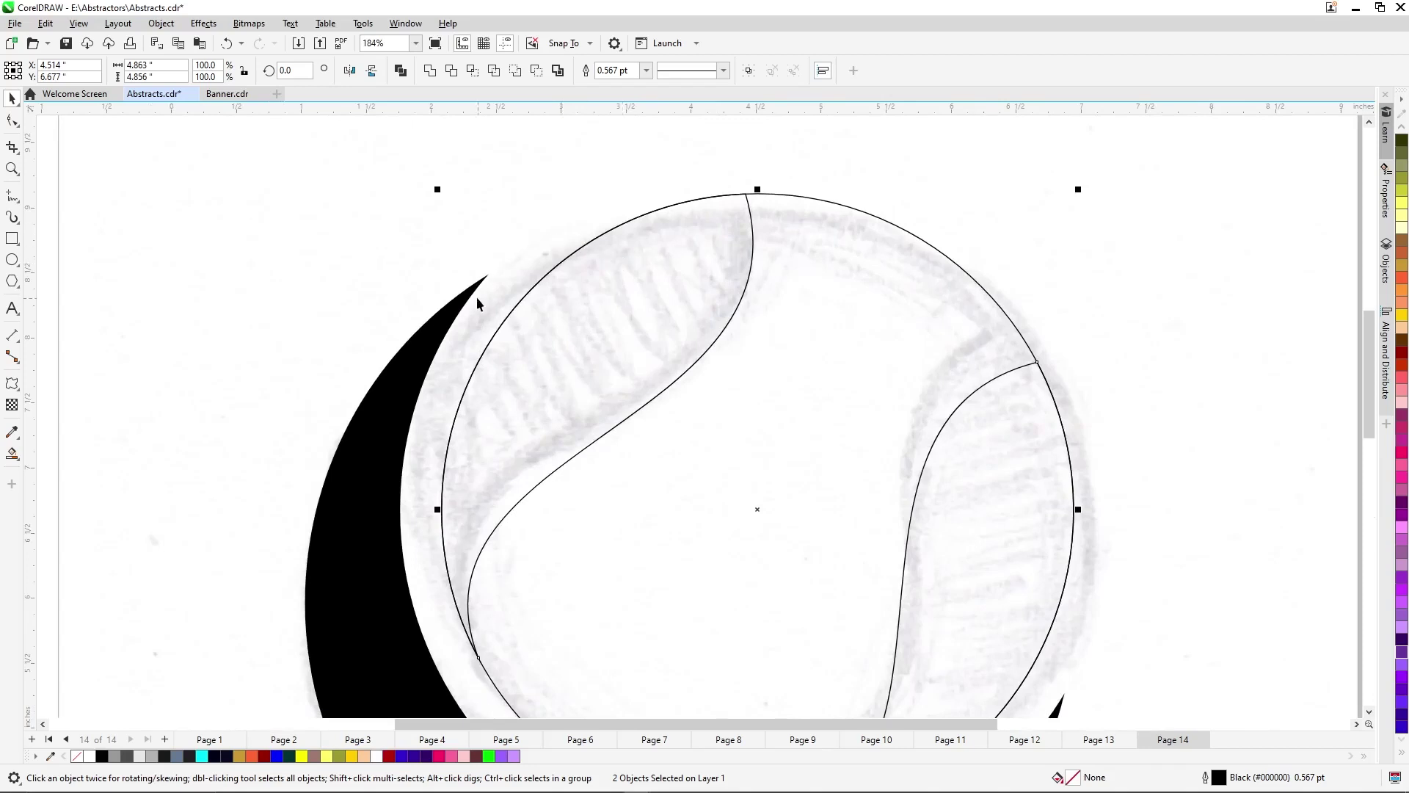
{"action": "left_click", "coordinate": [13, 196]}
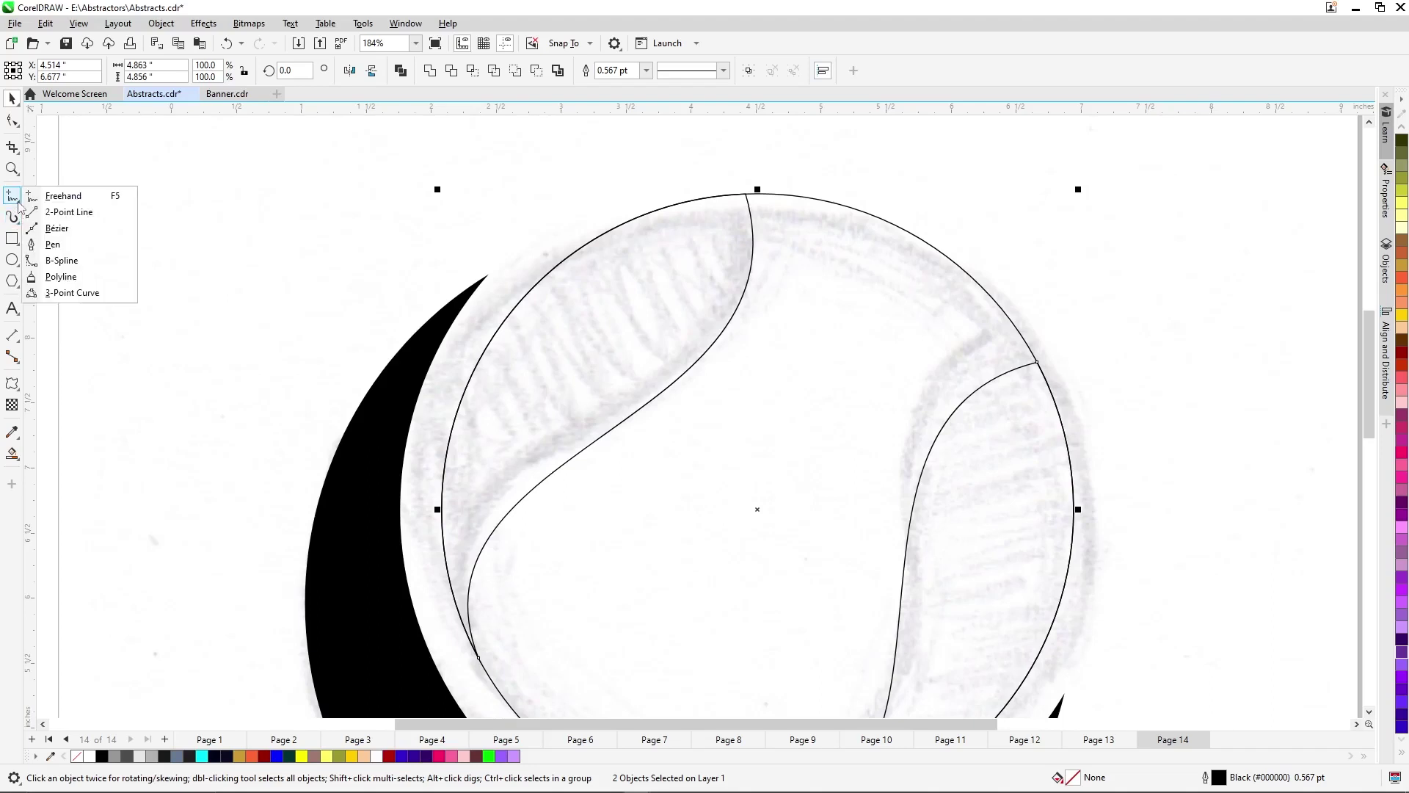
{"action": "left_click", "coordinate": [52, 245]}
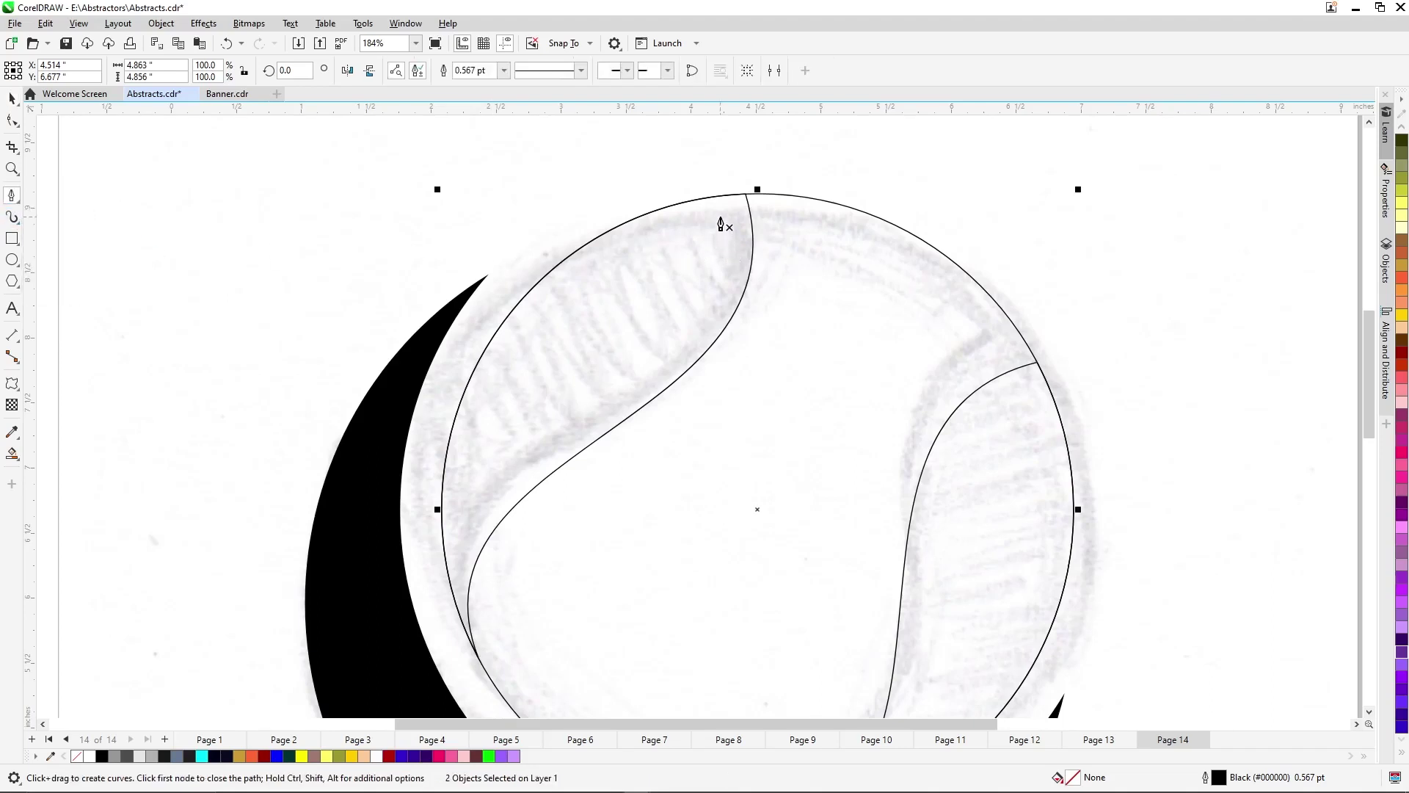
{"action": "left_click_drag", "start_coordinate": [727, 288], "coordinate": [708, 335]}
{"action": "key", "text": "Escape"}
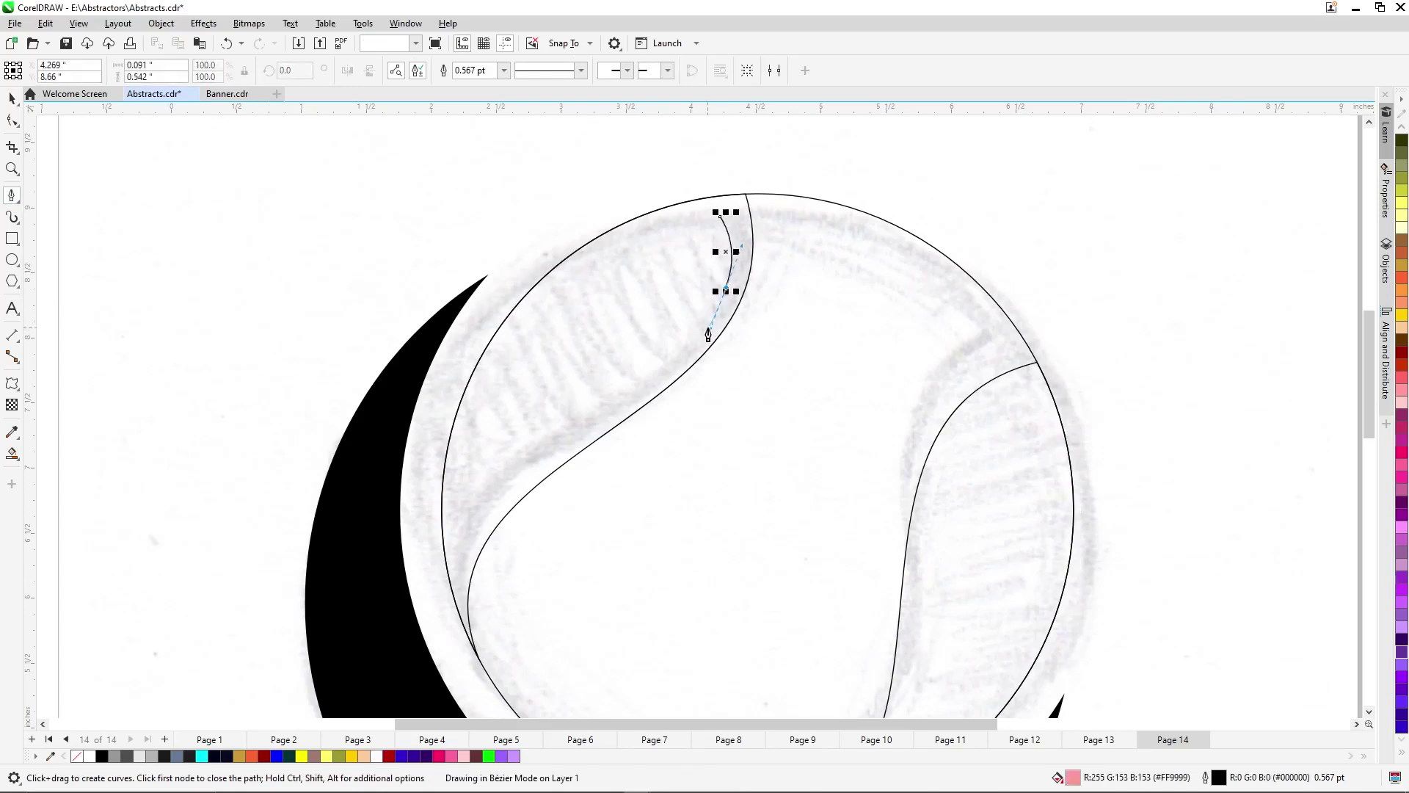
{"action": "left_click", "coordinate": [726, 290]}
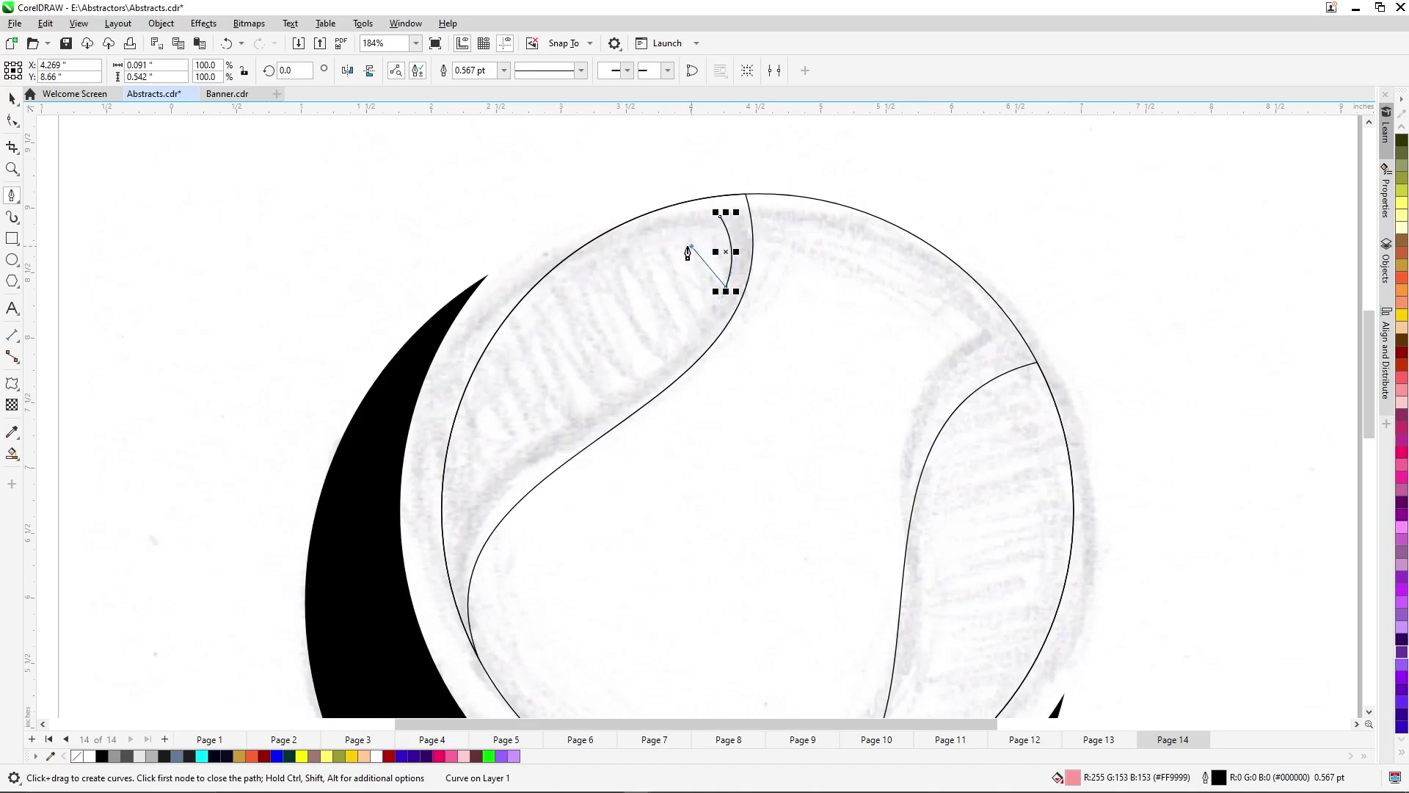
Extend the path with two curved, pointed teeth running down and left inside the left segment.
{"action": "left_click_drag", "start_coordinate": [692, 247], "coordinate": [651, 245]}
{"action": "mouse_move", "coordinate": [676, 325]}
{"action": "left_mouse_down"}
{"action": "mouse_move", "coordinate": [632, 380]}
{"action": "mouse_move", "coordinate": [653, 367]}
{"action": "left_mouse_up"}
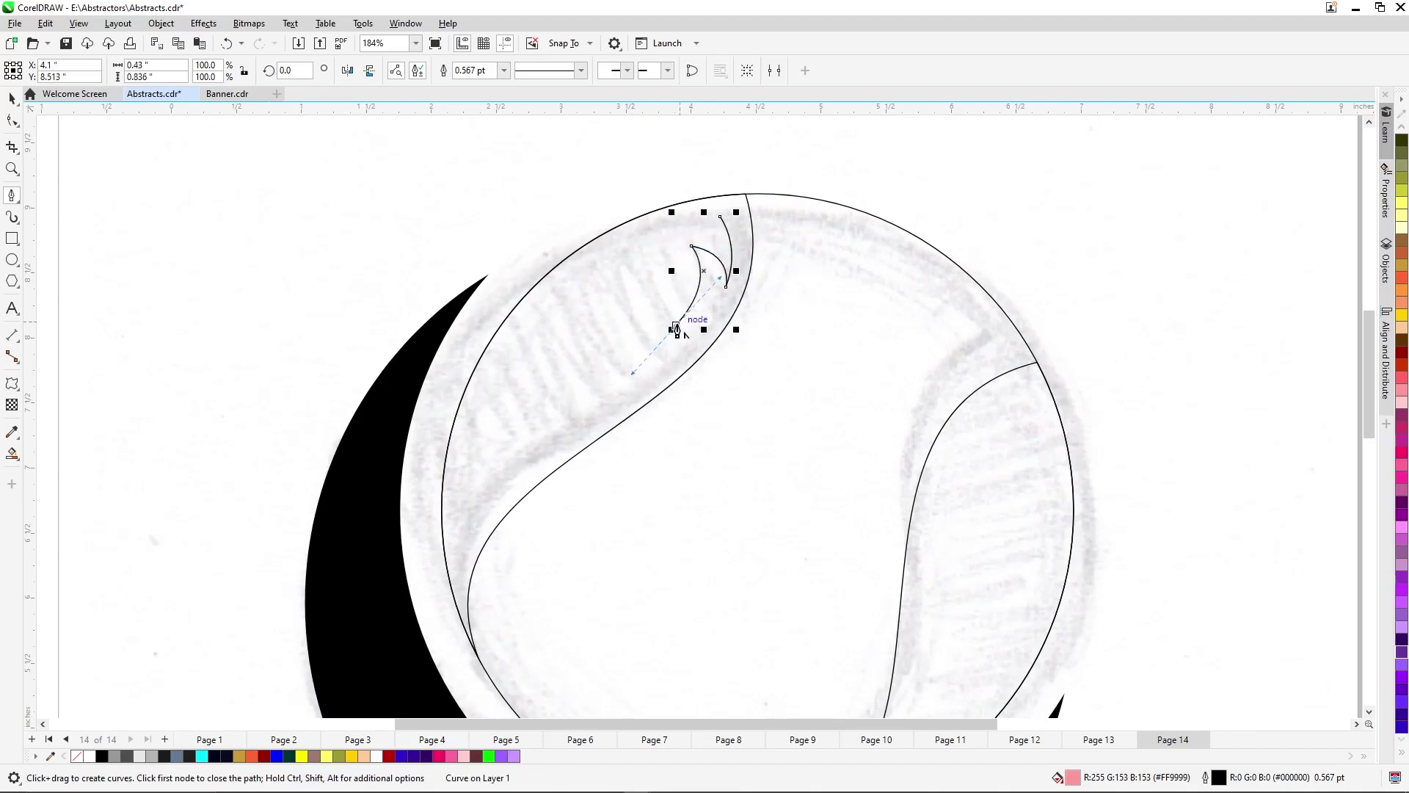
{"action": "left_click", "coordinate": [676, 326]}
{"action": "left_click_drag", "start_coordinate": [644, 255], "coordinate": [601, 251]}
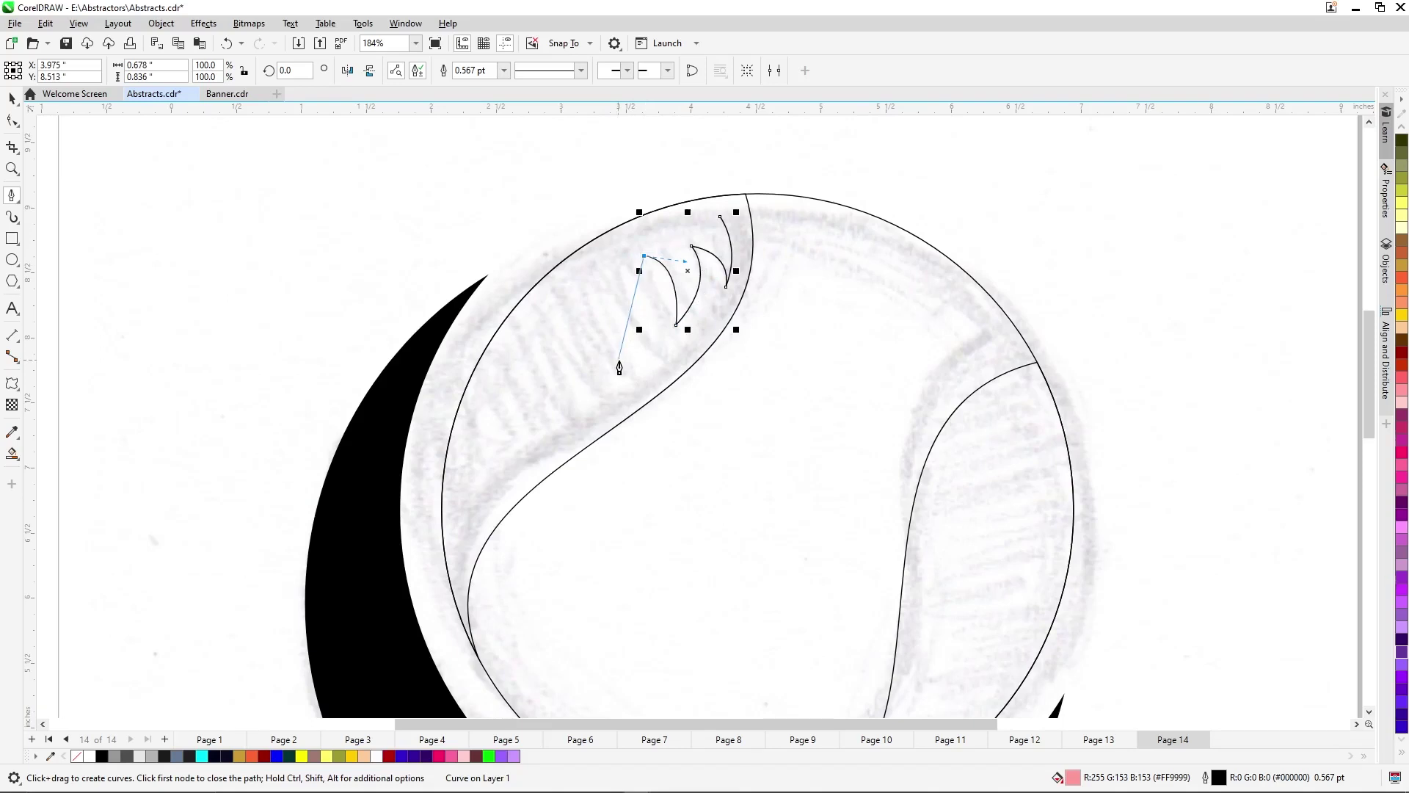
{"action": "mouse_move", "coordinate": [624, 366]}
{"action": "left_mouse_down"}
{"action": "mouse_move", "coordinate": [589, 409]}
{"action": "mouse_move", "coordinate": [599, 396]}
{"action": "left_mouse_up"}
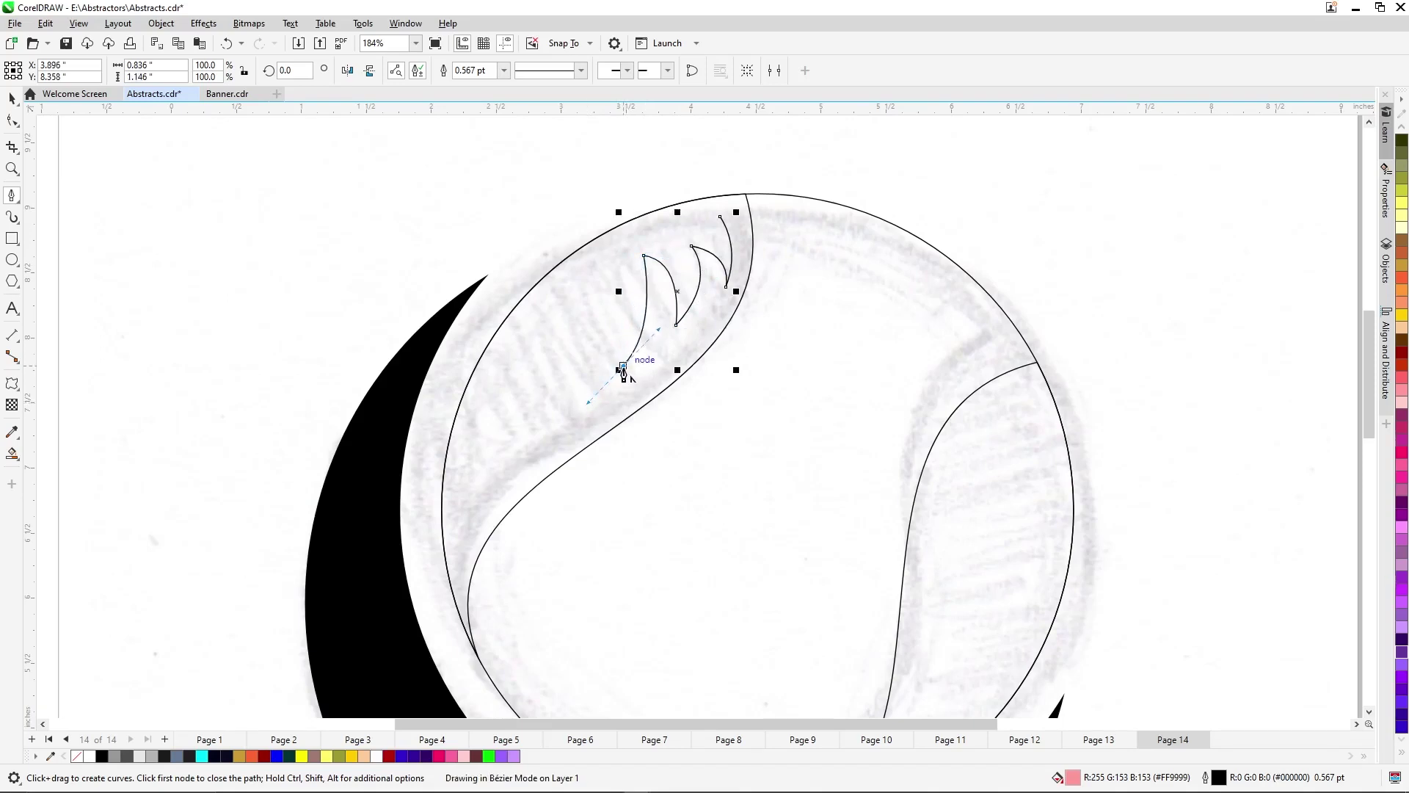
Add two more curved teeth to the zigzag edge, reaching the narrower lower part of the left segment.
{"action": "mouse_move", "coordinate": [591, 323]}
{"action": "left_mouse_down"}
{"action": "mouse_move", "coordinate": [544, 328]}
{"action": "mouse_move", "coordinate": [591, 324]}
{"action": "left_mouse_up"}
{"action": "left_click_drag", "start_coordinate": [573, 416], "coordinate": [541, 453]}
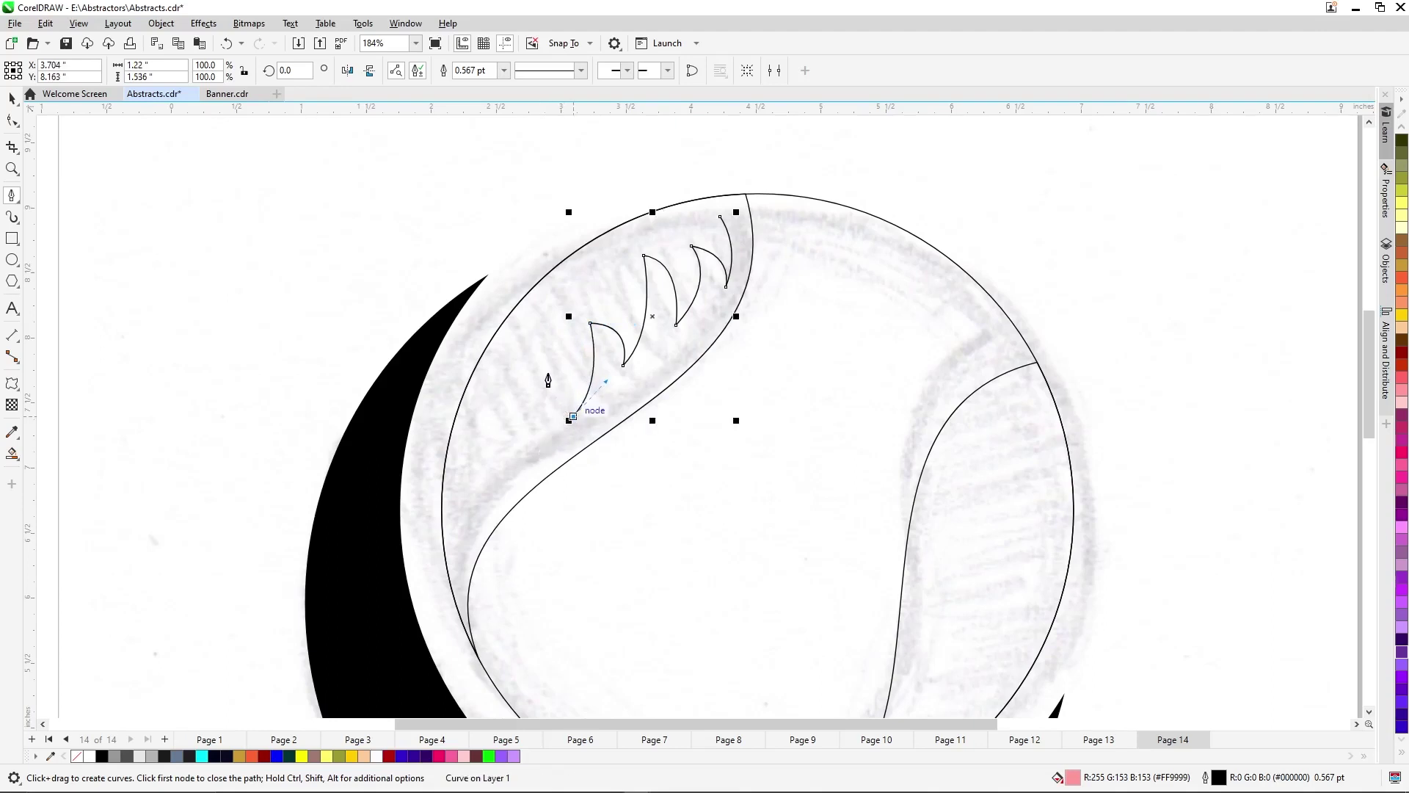
{"action": "mouse_move", "coordinate": [528, 366]}
{"action": "left_mouse_down"}
{"action": "mouse_move", "coordinate": [475, 371]}
{"action": "mouse_move", "coordinate": [527, 367]}
{"action": "left_mouse_up"}
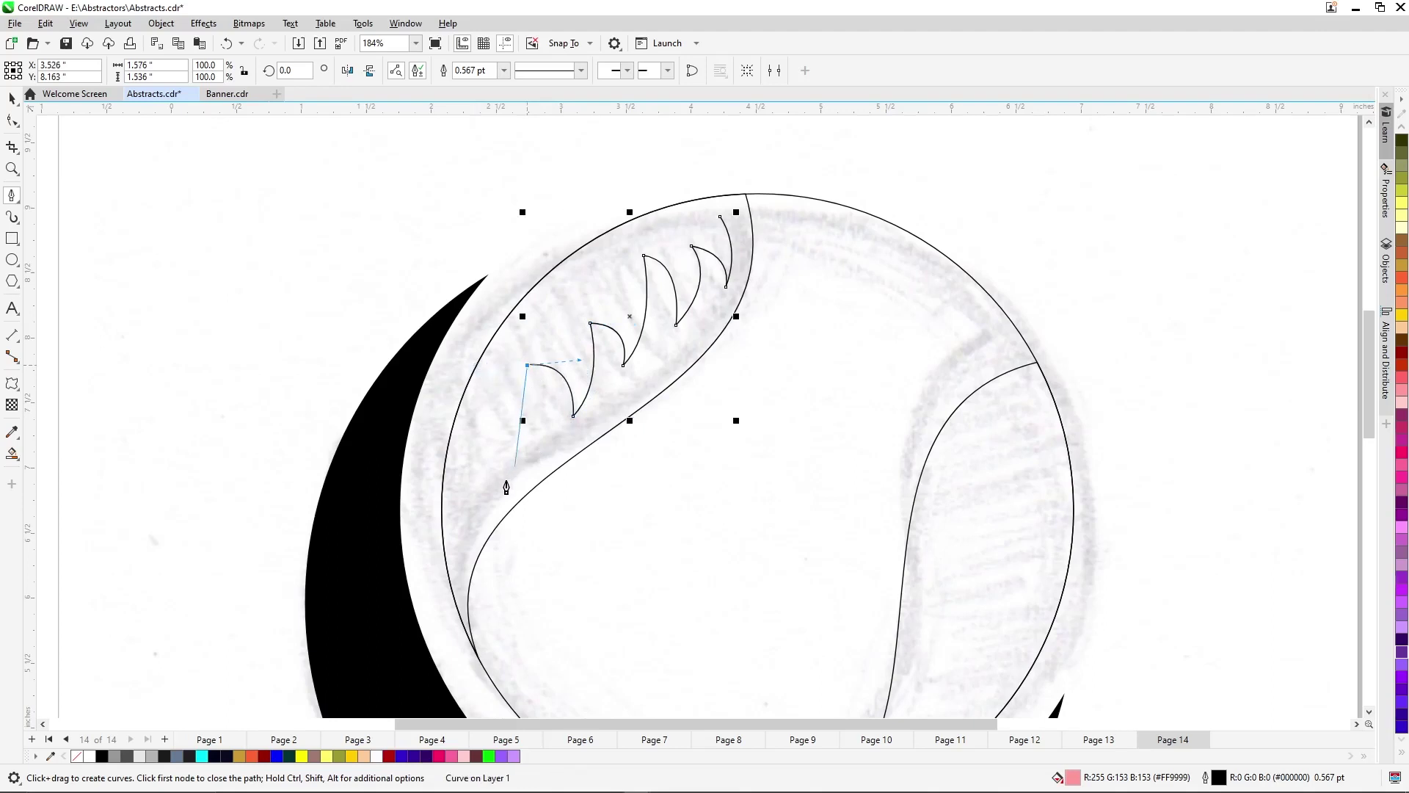
{"action": "mouse_move", "coordinate": [512, 469]}
{"action": "left_mouse_down"}
{"action": "mouse_move", "coordinate": [479, 525]}
{"action": "mouse_move", "coordinate": [511, 470]}
{"action": "left_mouse_up"}
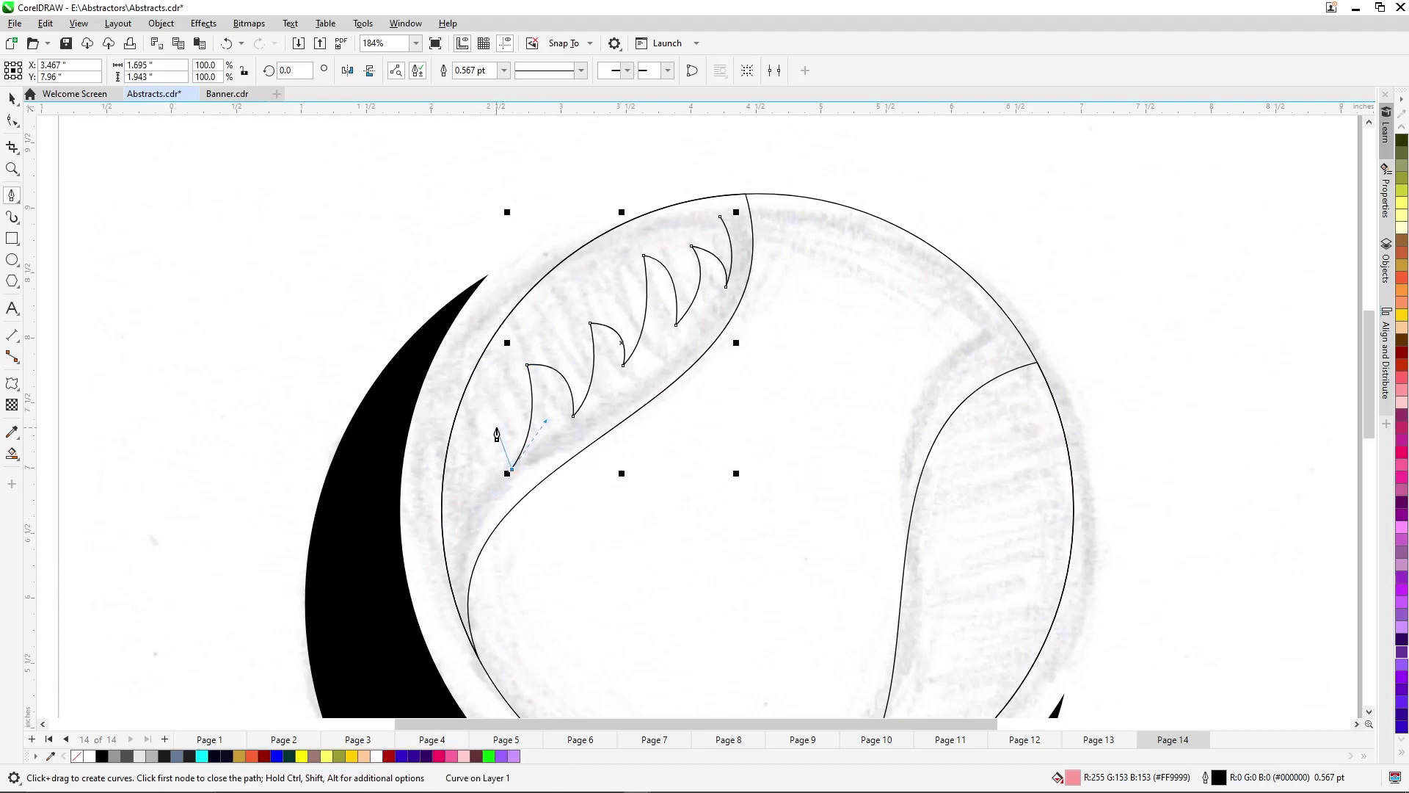
Add a small hump and a long curved tail to the path, ending near the left segment's lower tip.
{"action": "mouse_move", "coordinate": [496, 429]}
{"action": "left_mouse_down"}
{"action": "mouse_move", "coordinate": [472, 419]}
{"action": "mouse_move", "coordinate": [497, 437]}
{"action": "left_mouse_up"}
{"action": "left_click_drag", "start_coordinate": [475, 534], "coordinate": [490, 592]}
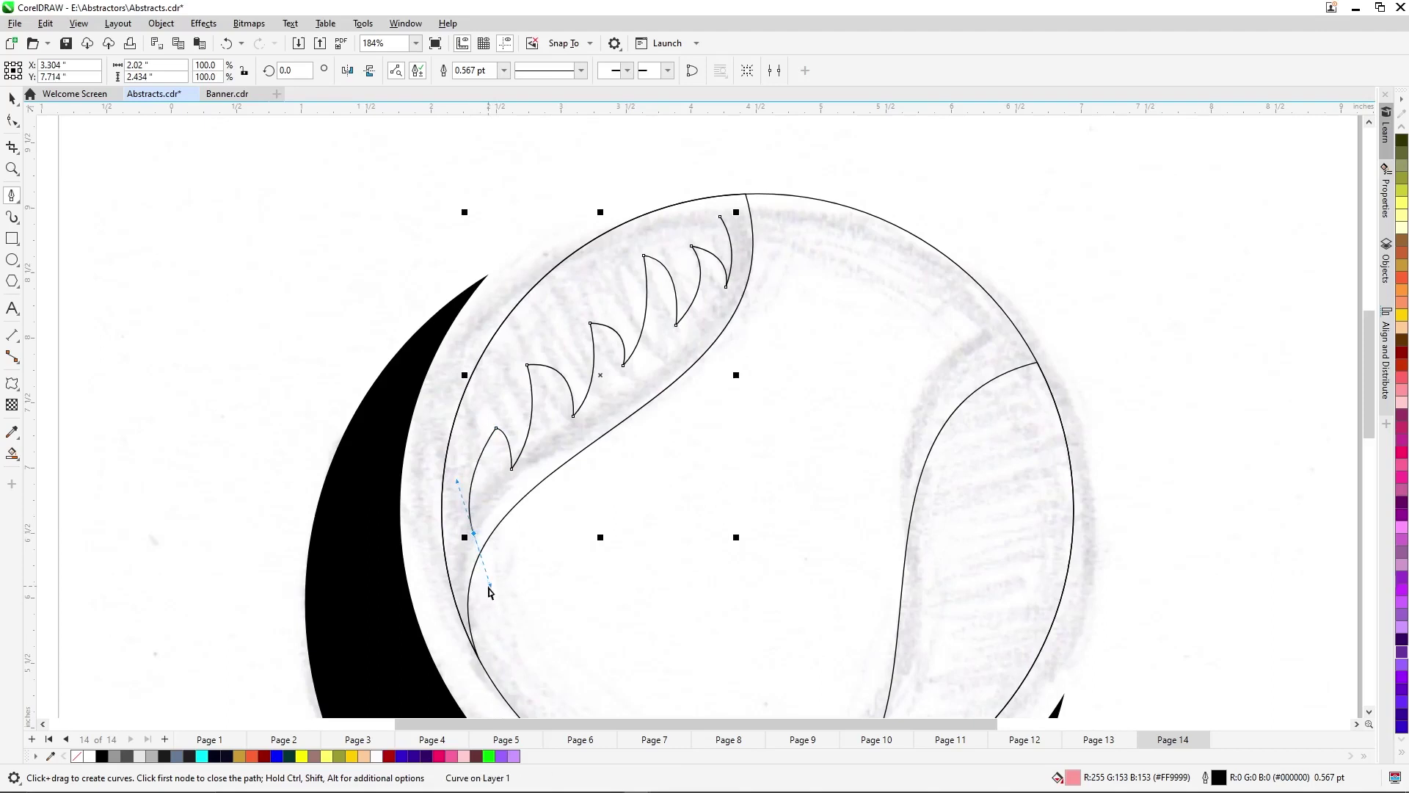
{"action": "key", "text": "ctrl+z"}
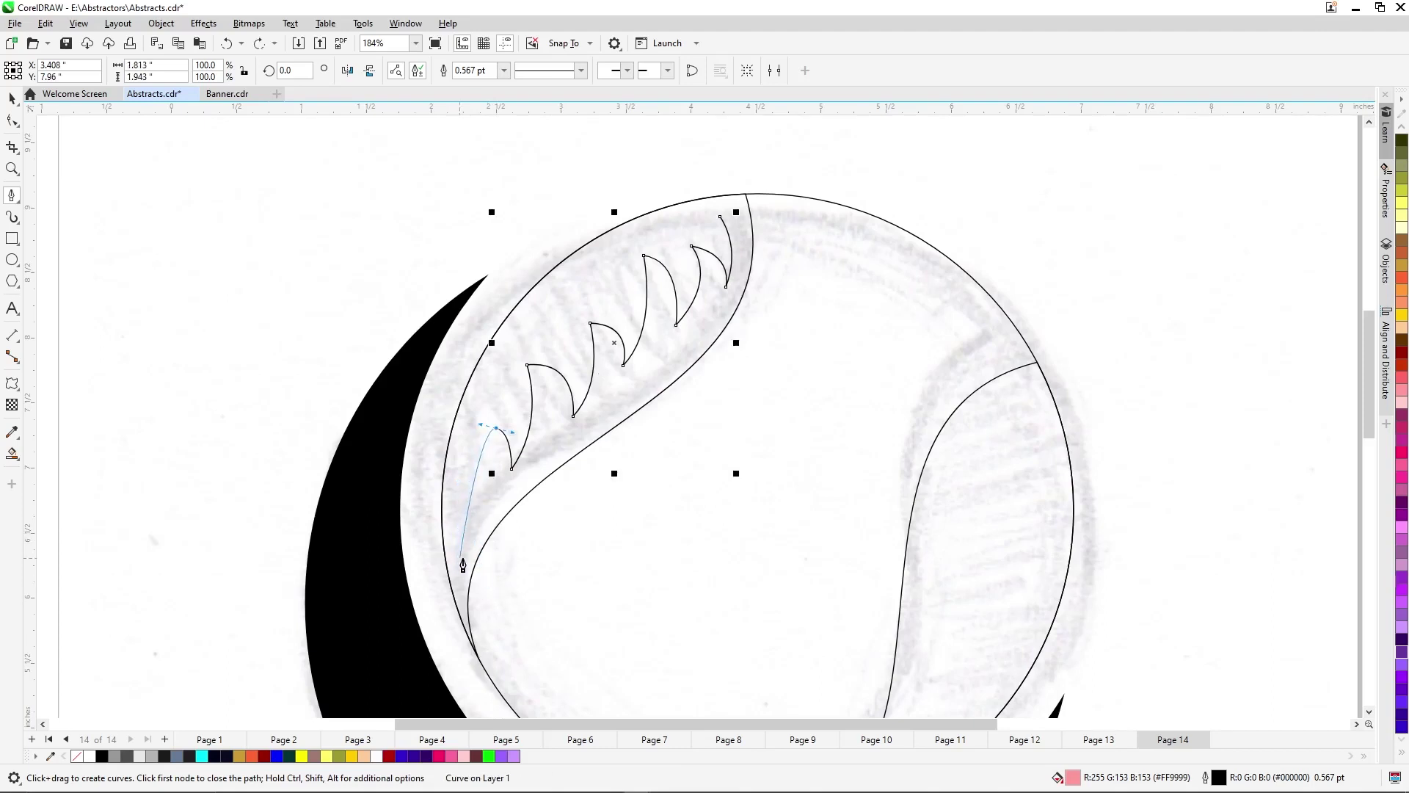
{"action": "mouse_move", "coordinate": [465, 559]}
{"action": "left_mouse_down"}
{"action": "mouse_move", "coordinate": [479, 606]}
{"action": "mouse_move", "coordinate": [467, 563]}
{"action": "left_mouse_up"}
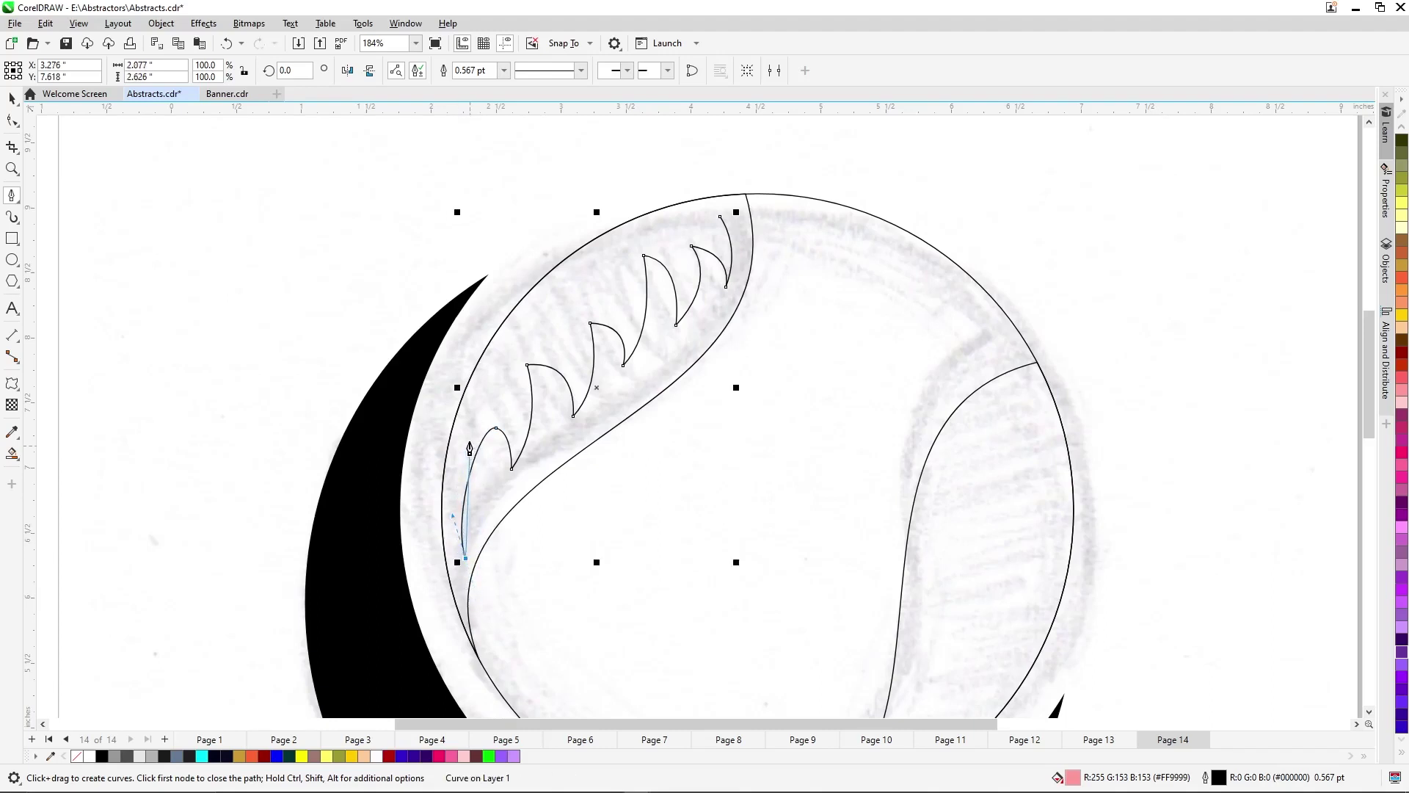
Turn the path back upward and draw two curved teeth of its outer edge, parallel to the inner zigzag.
{"action": "left_click_drag", "start_coordinate": [470, 440], "coordinate": [496, 373]}
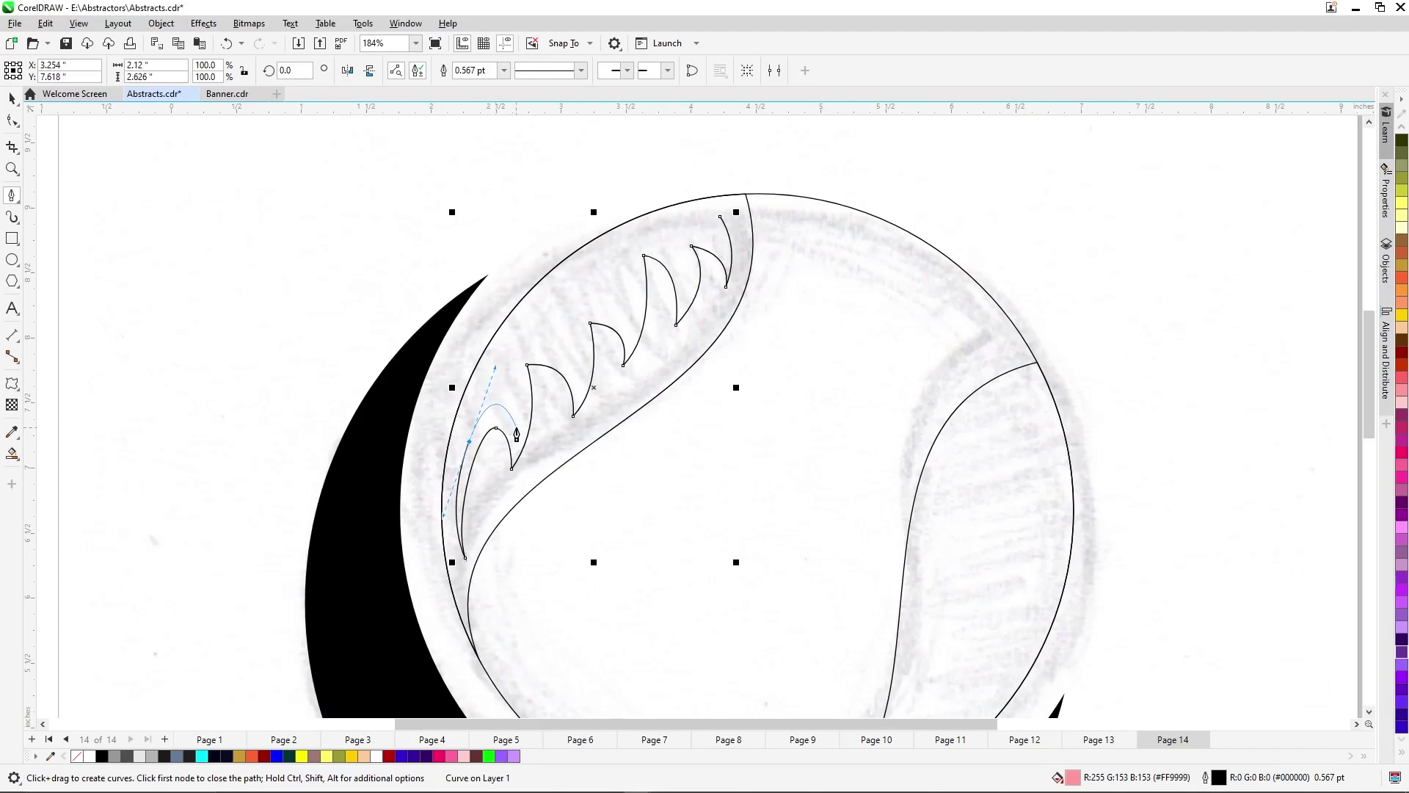
{"action": "left_click_drag", "start_coordinate": [517, 440], "coordinate": [516, 442]}
{"action": "mouse_move", "coordinate": [507, 360]}
{"action": "left_mouse_down"}
{"action": "mouse_move", "coordinate": [487, 343]}
{"action": "mouse_move", "coordinate": [603, 394]}
{"action": "left_mouse_up"}
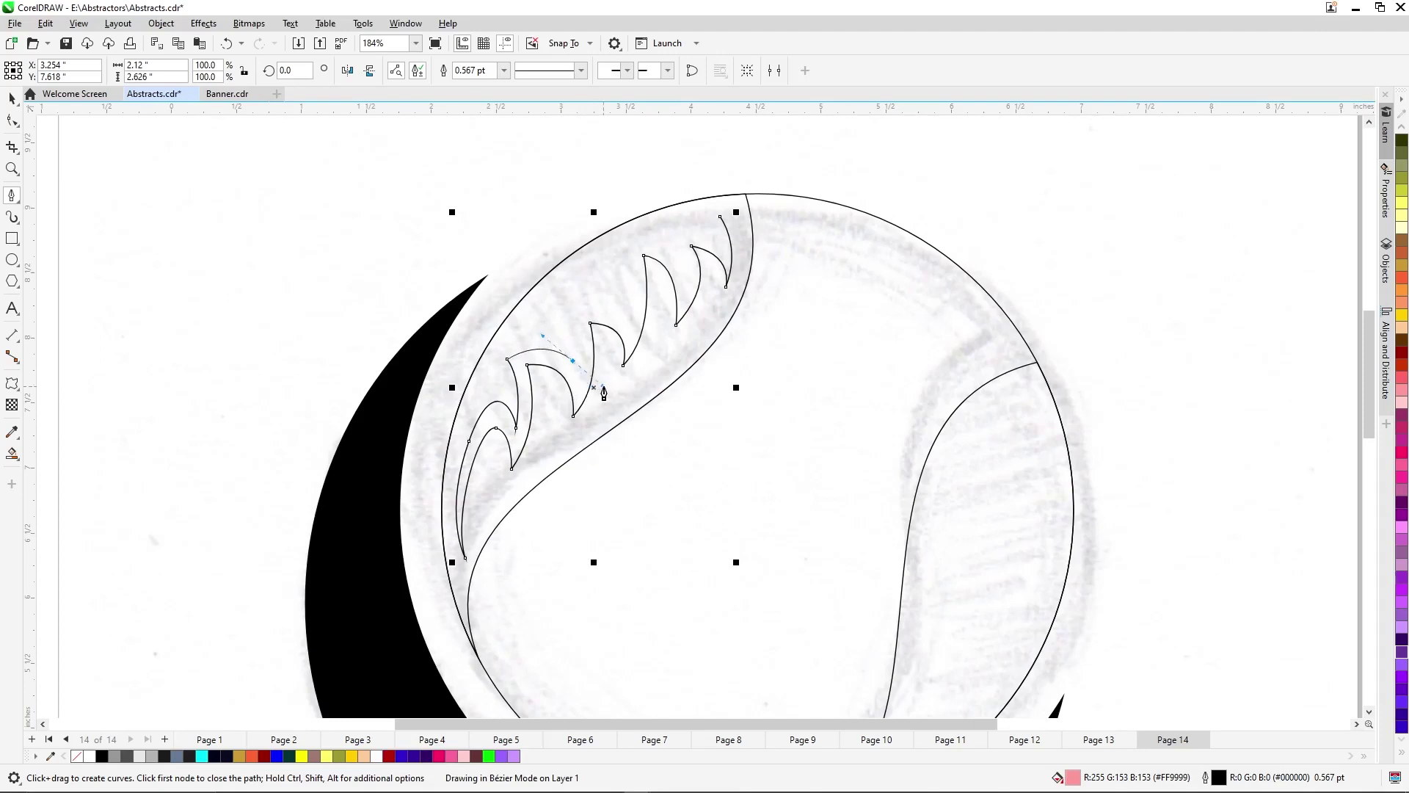
{"action": "key", "text": "ctrl+z"}
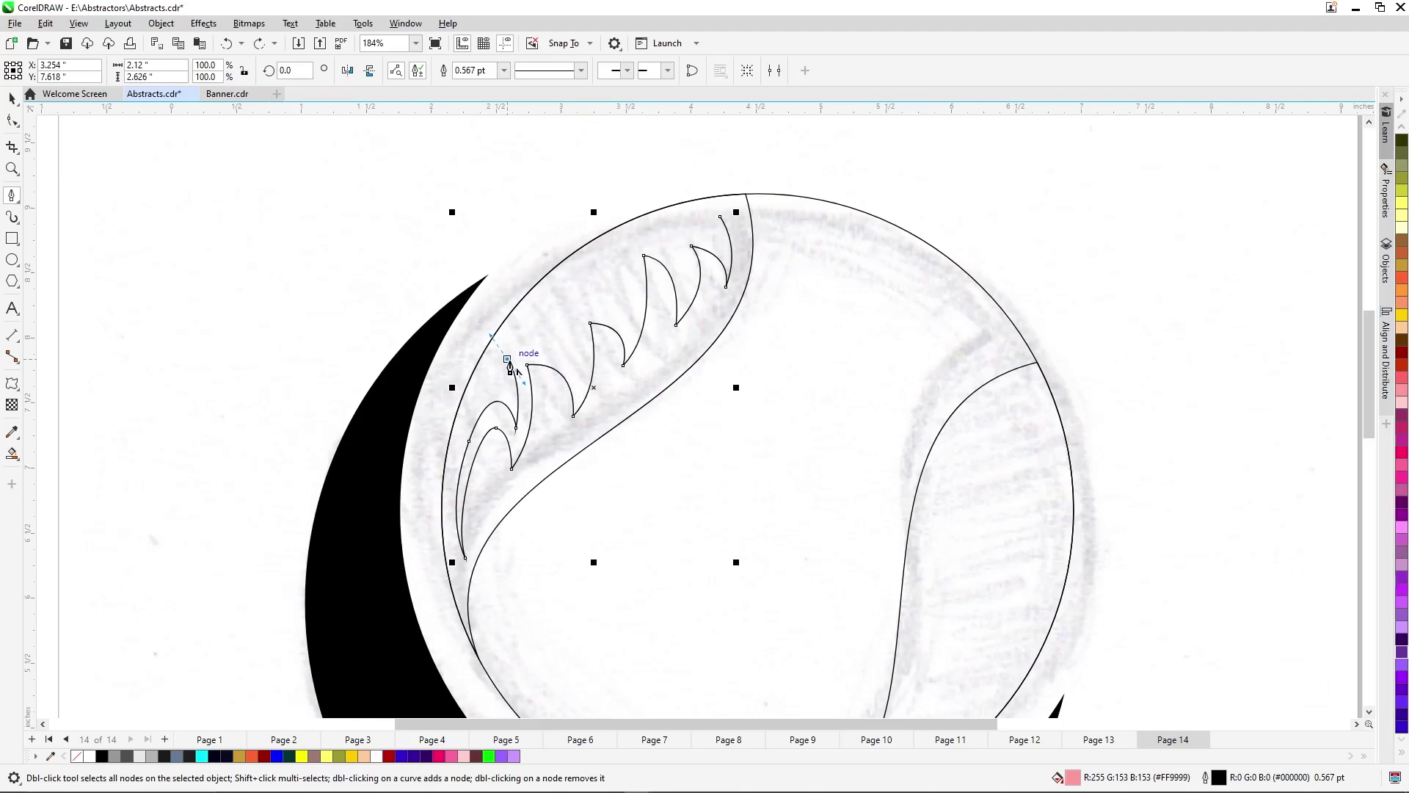
{"action": "left_click", "coordinate": [508, 360]}
{"action": "left_click_drag", "start_coordinate": [578, 372], "coordinate": [615, 416]}
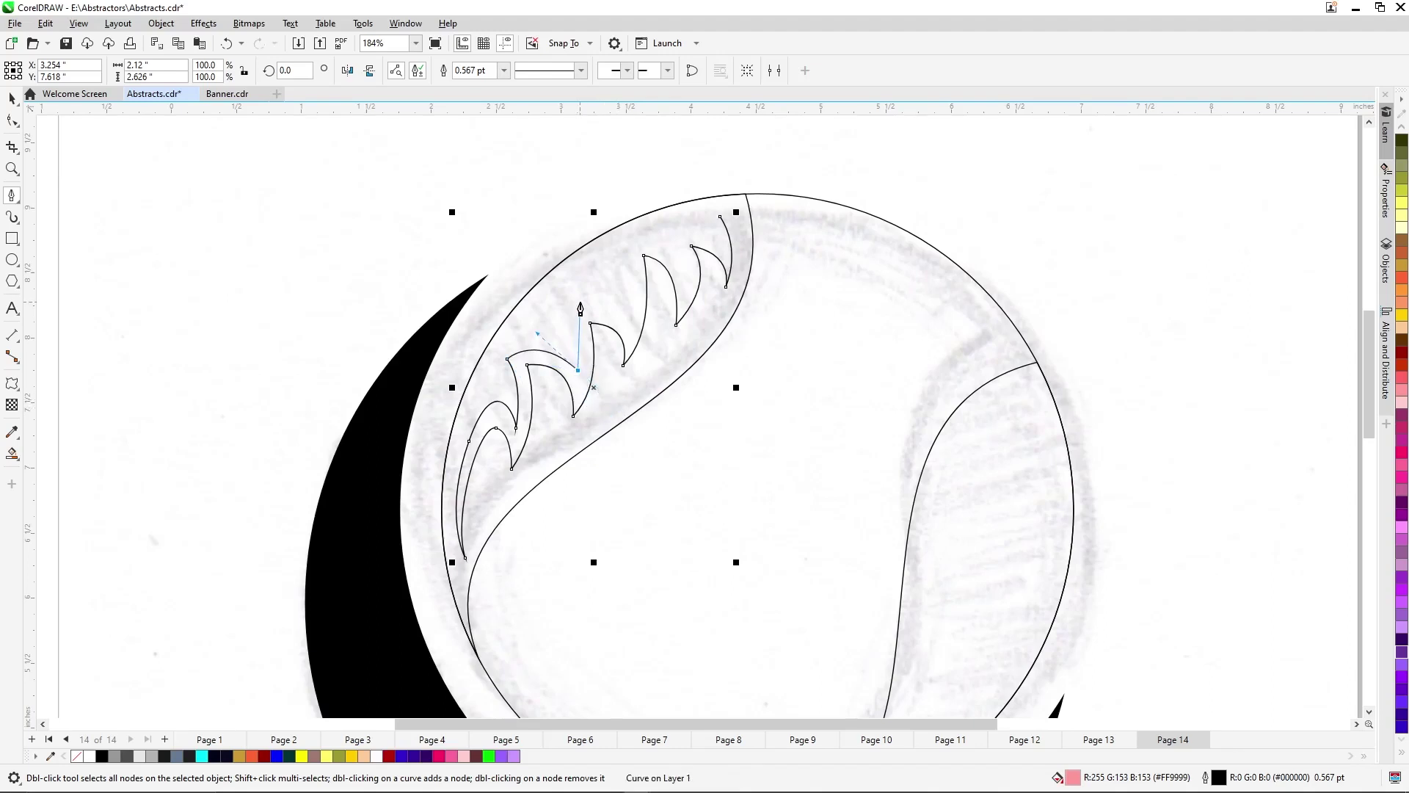
Redraw the outer edge's next tooth, ending in a valley beside the middle of the inner zigzag.
{"action": "left_click_drag", "start_coordinate": [580, 303], "coordinate": [570, 295]}
{"action": "key", "text": "ctrl+z"}
{"action": "mouse_move", "coordinate": [565, 308]}
{"action": "left_mouse_down"}
{"action": "mouse_move", "coordinate": [547, 295]}
{"action": "mouse_move", "coordinate": [571, 315]}
{"action": "mouse_move", "coordinate": [609, 309]}
{"action": "mouse_move", "coordinate": [641, 354]}
{"action": "mouse_move", "coordinate": [651, 346]}
{"action": "mouse_move", "coordinate": [631, 322]}
{"action": "left_mouse_up"}
{"action": "left_click_drag", "start_coordinate": [615, 262], "coordinate": [592, 245]}
{"action": "mouse_move", "coordinate": [682, 273]}
{"action": "left_mouse_down"}
{"action": "mouse_move", "coordinate": [691, 314]}
{"action": "mouse_move", "coordinate": [712, 328]}
{"action": "left_mouse_up"}
{"action": "key", "text": "ctrl+z"}
{"action": "key", "text": "ctrl+z"}
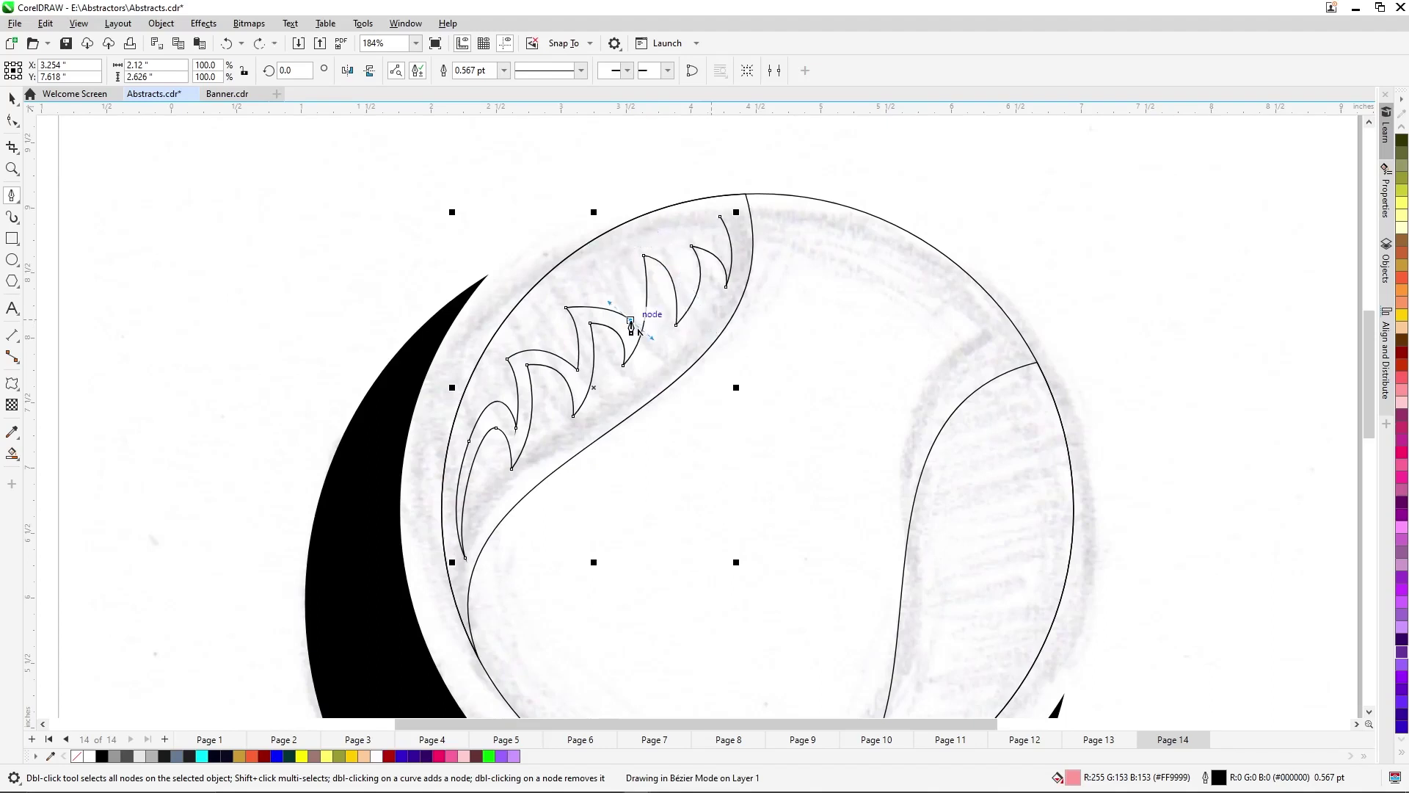
Make the valley point a cusp and draw another curved tooth toward the upper end of the left segment.
{"action": "left_click", "coordinate": [630, 322]}
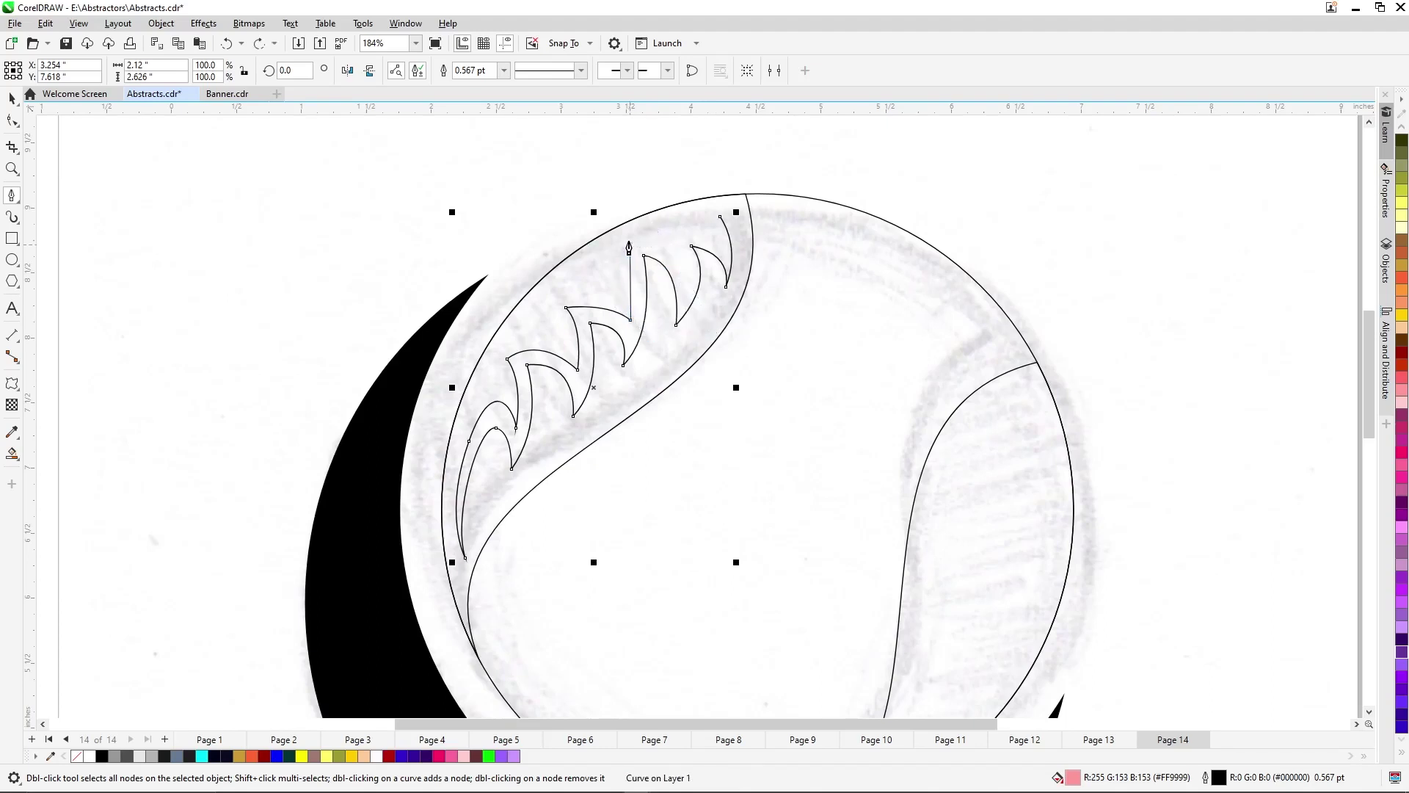
{"action": "mouse_move", "coordinate": [629, 245]}
{"action": "left_mouse_down"}
{"action": "mouse_move", "coordinate": [618, 224]}
{"action": "mouse_move", "coordinate": [657, 247]}
{"action": "mouse_move", "coordinate": [692, 305]}
{"action": "mouse_move", "coordinate": [694, 353]}
{"action": "mouse_move", "coordinate": [689, 302]}
{"action": "mouse_move", "coordinate": [709, 281]}
{"action": "mouse_move", "coordinate": [690, 287]}
{"action": "left_mouse_up"}
{"action": "left_click", "coordinate": [684, 222]}
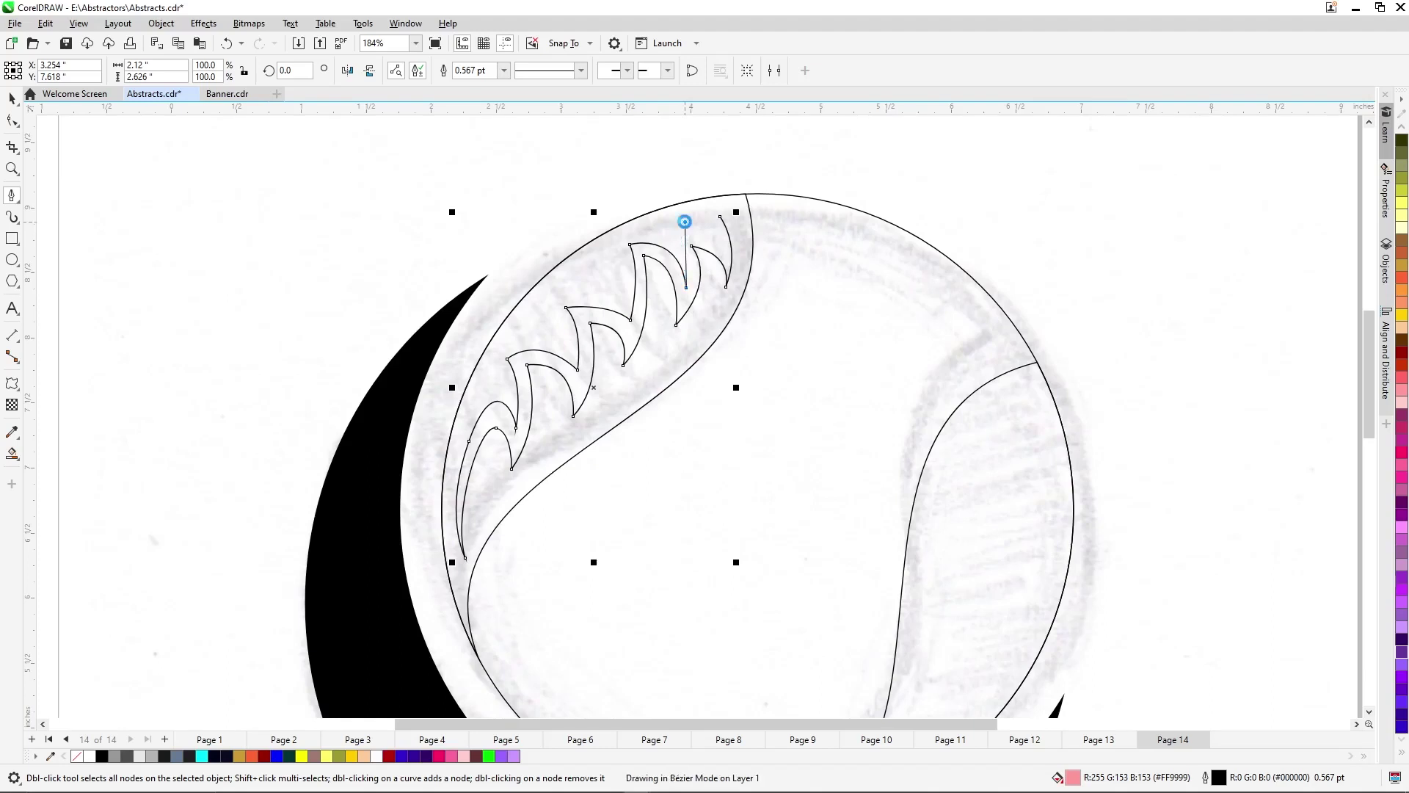
{"action": "left_click", "coordinate": [686, 287]}
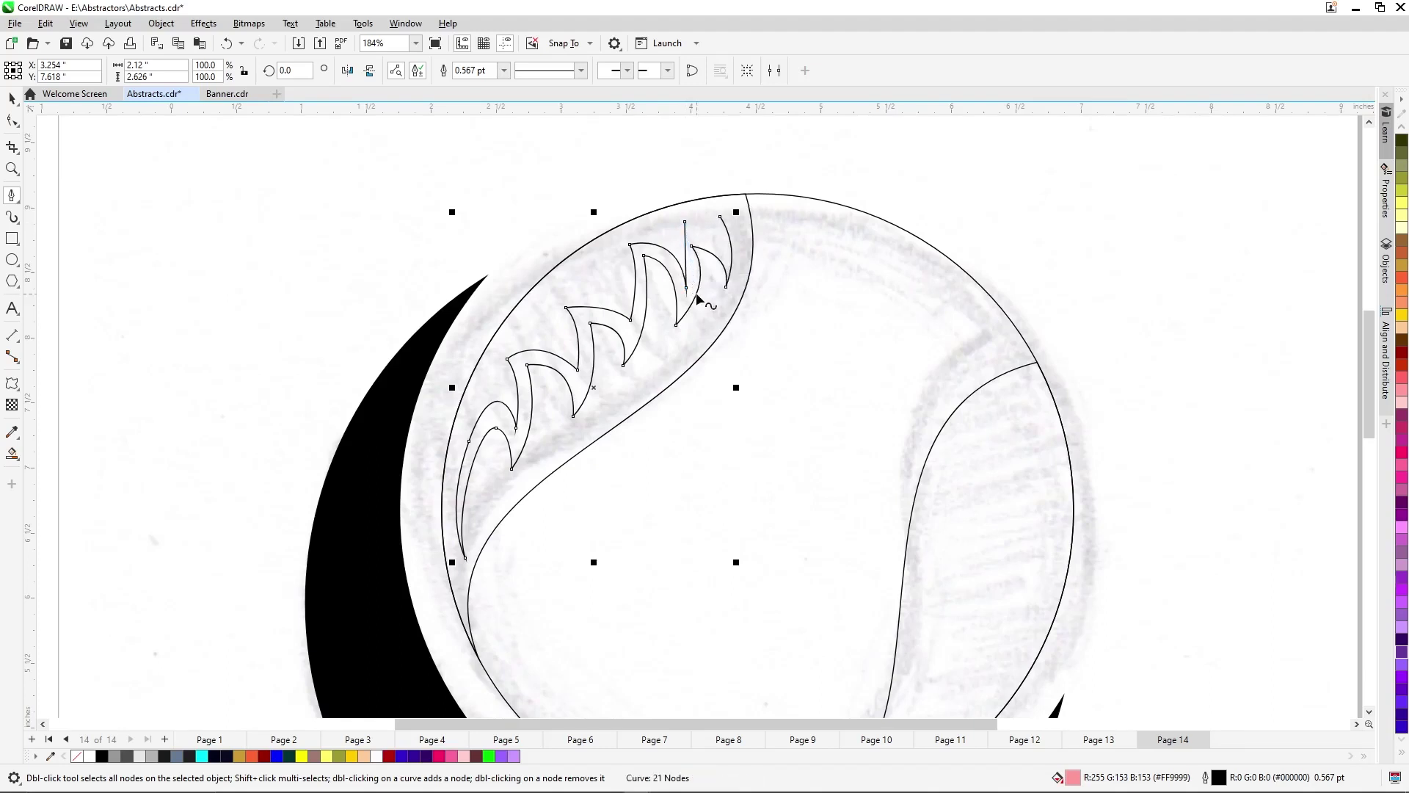
{"action": "key", "text": "ctrl+z"}
Draw the last curved tooth of the outer edge and close the path at its starting point.
{"action": "left_click", "coordinate": [686, 288]}
{"action": "mouse_move", "coordinate": [670, 234]}
{"action": "left_mouse_down"}
{"action": "mouse_move", "coordinate": [648, 228]}
{"action": "mouse_move", "coordinate": [682, 227]}
{"action": "left_mouse_up"}
{"action": "left_click_drag", "start_coordinate": [734, 260], "coordinate": [735, 261]}
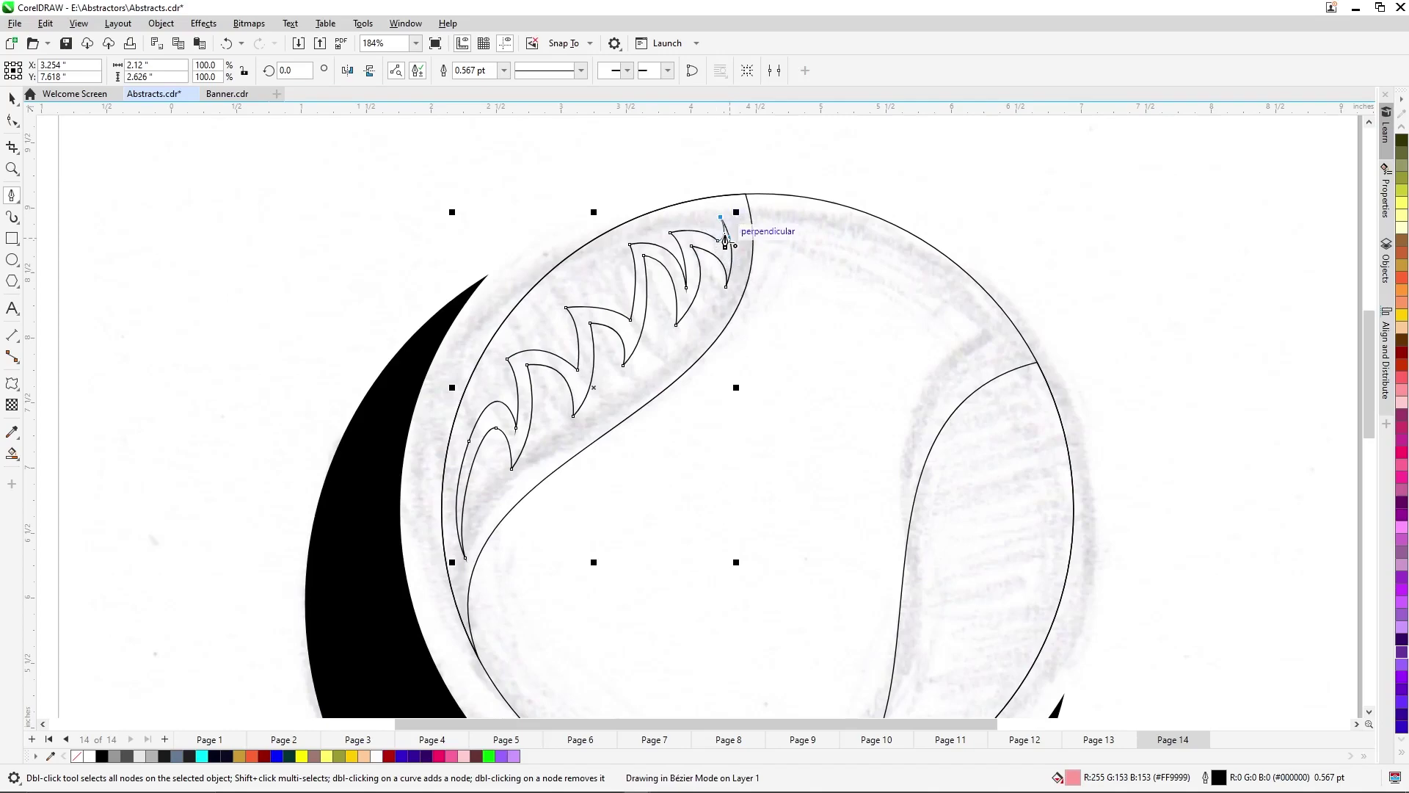
{"action": "left_click", "coordinate": [725, 242]}
{"action": "scroll", "coordinate": [727, 242], "scroll_direction": "up", "scroll_amount": 4}
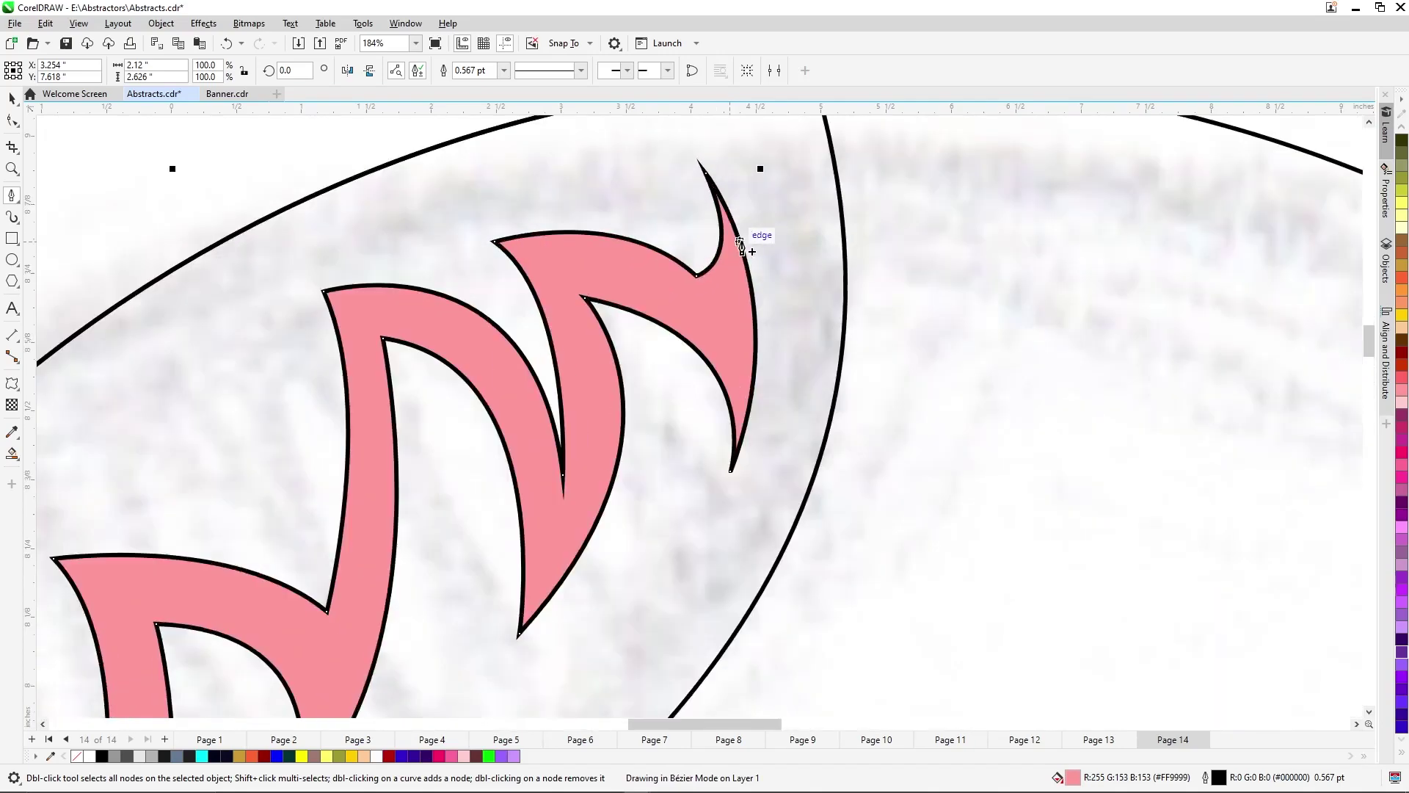
Remove the pink fill from the finished jagged shape, leaving only its outline.
{"action": "scroll", "coordinate": [739, 246], "scroll_direction": "down", "scroll_amount": 5}
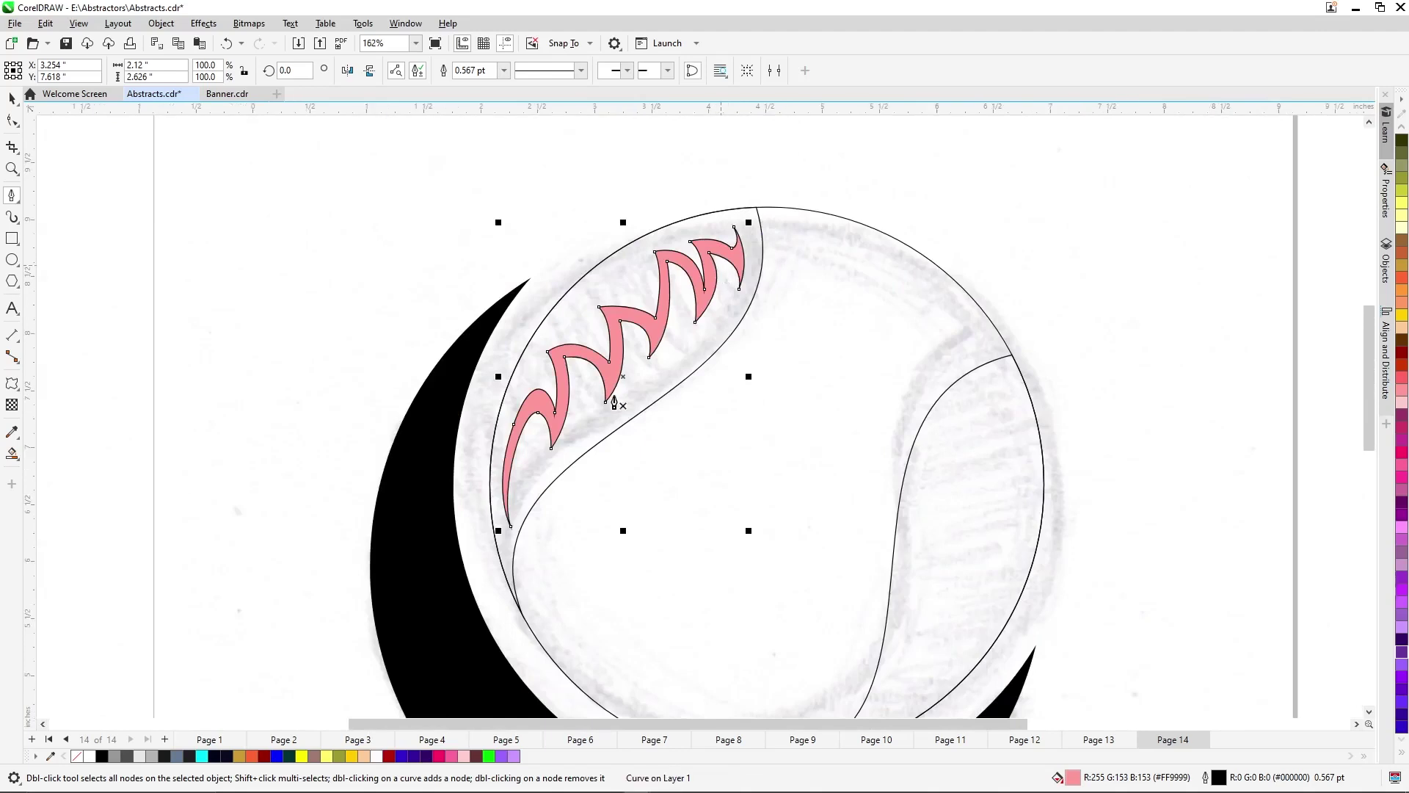
{"action": "key", "text": "space"}
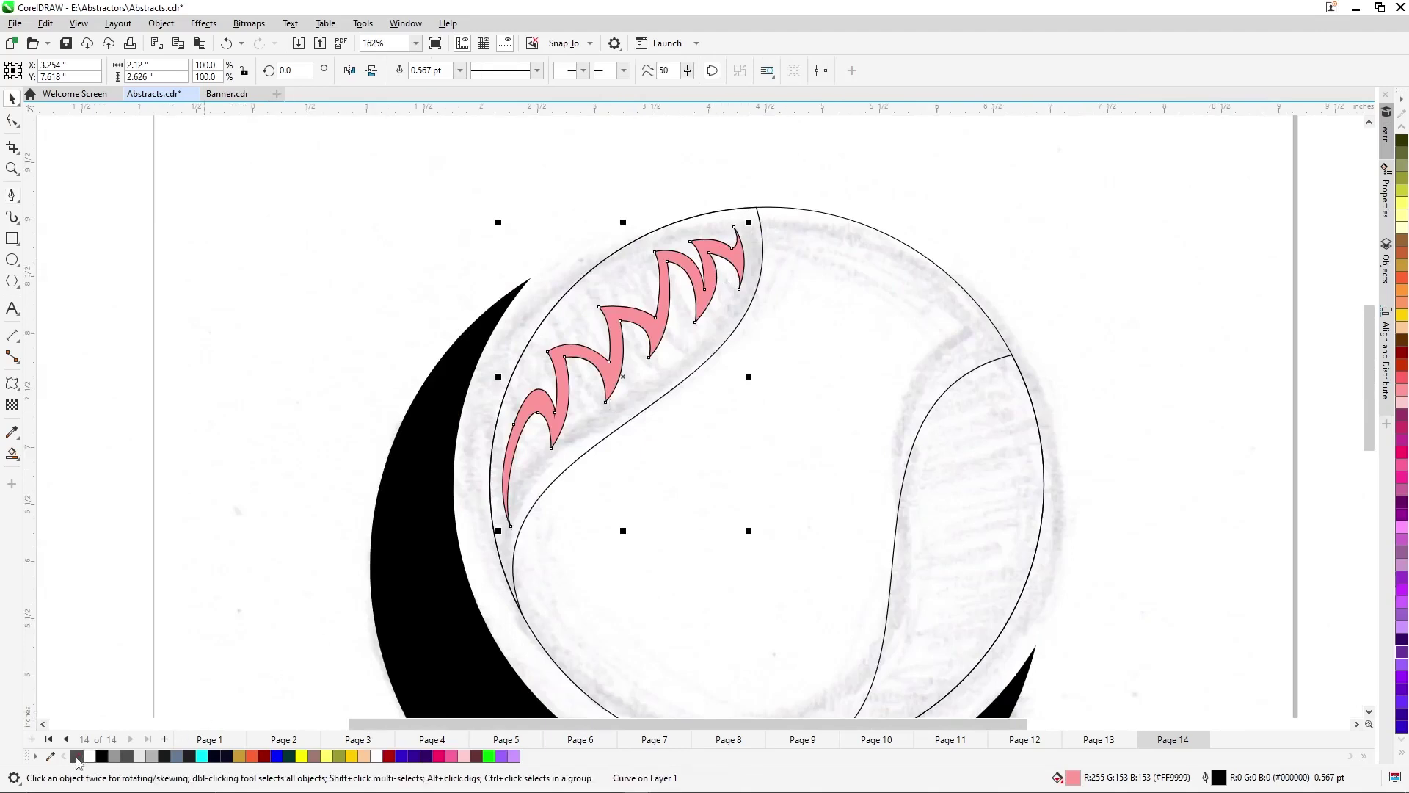
{"action": "left_click", "coordinate": [77, 756]}
{"action": "scroll", "coordinate": [530, 290], "scroll_direction": "down", "scroll_amount": 1}
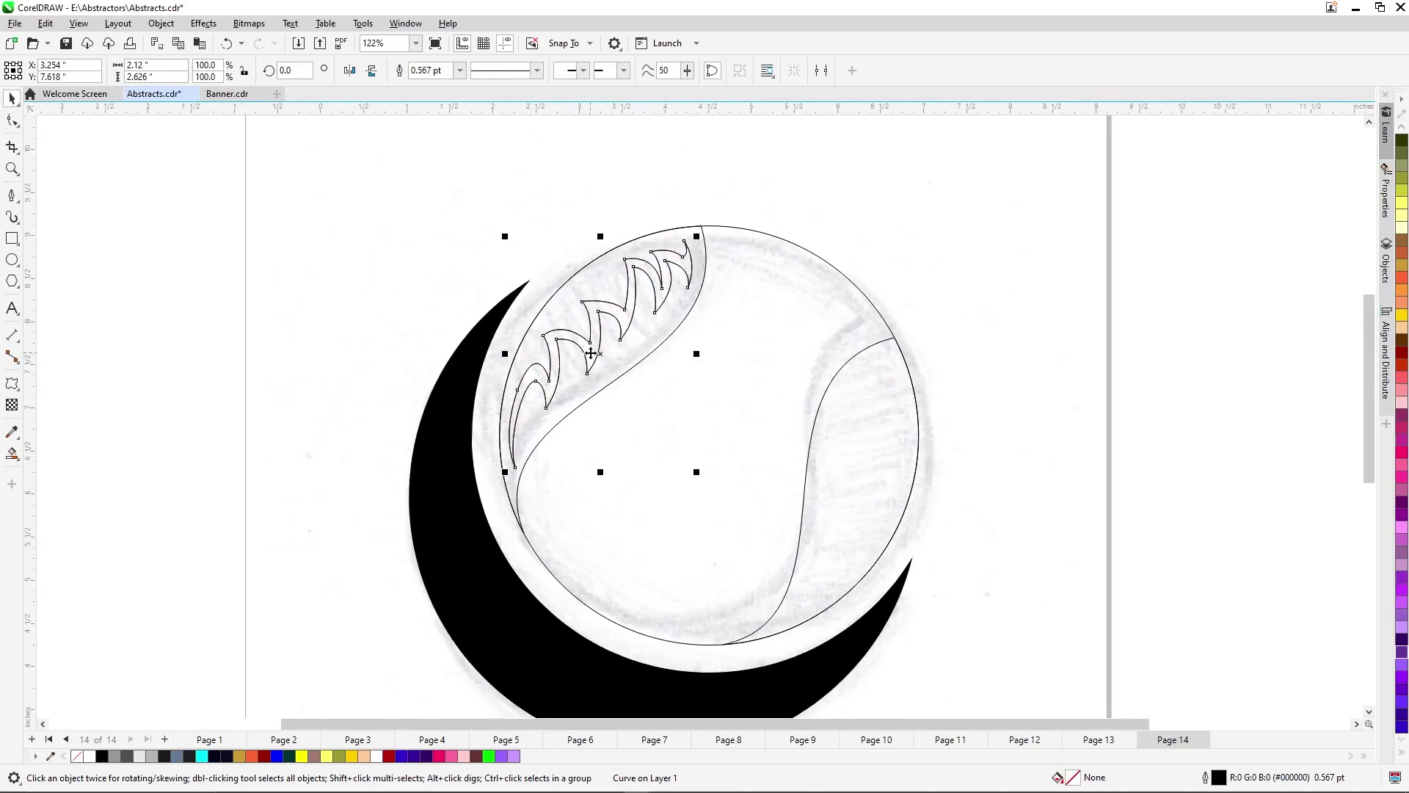
Place a copy of the jagged shape over the right segment, flip it vertically and rotate it to about 290°.
{"action": "left_click_drag", "start_coordinate": [591, 354], "coordinate": [854, 523]}
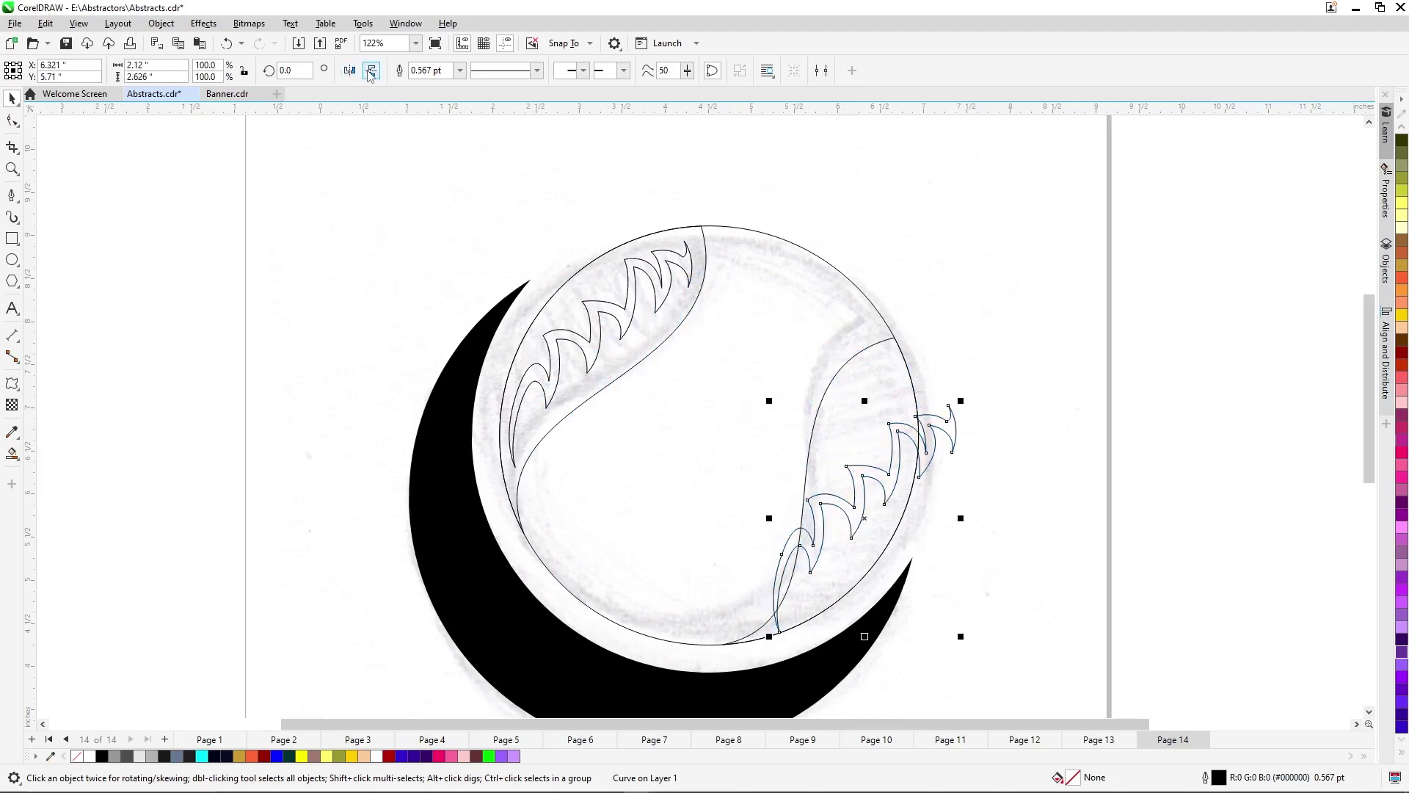
{"action": "left_click", "coordinate": [372, 71]}
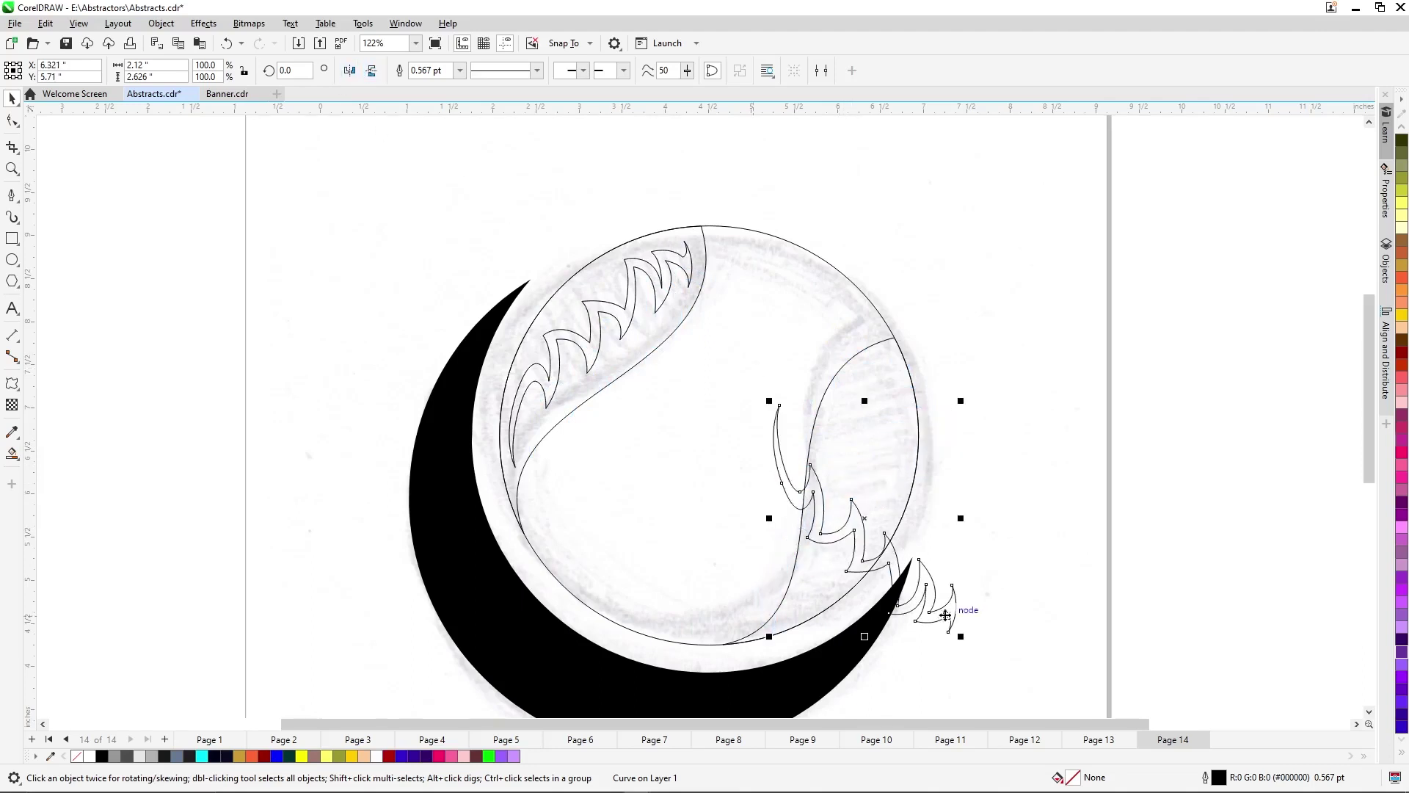
{"action": "left_click", "coordinate": [966, 621]}
{"action": "left_click_drag", "start_coordinate": [961, 641], "coordinate": [780, 664]}
{"action": "key", "text": "Escape"}
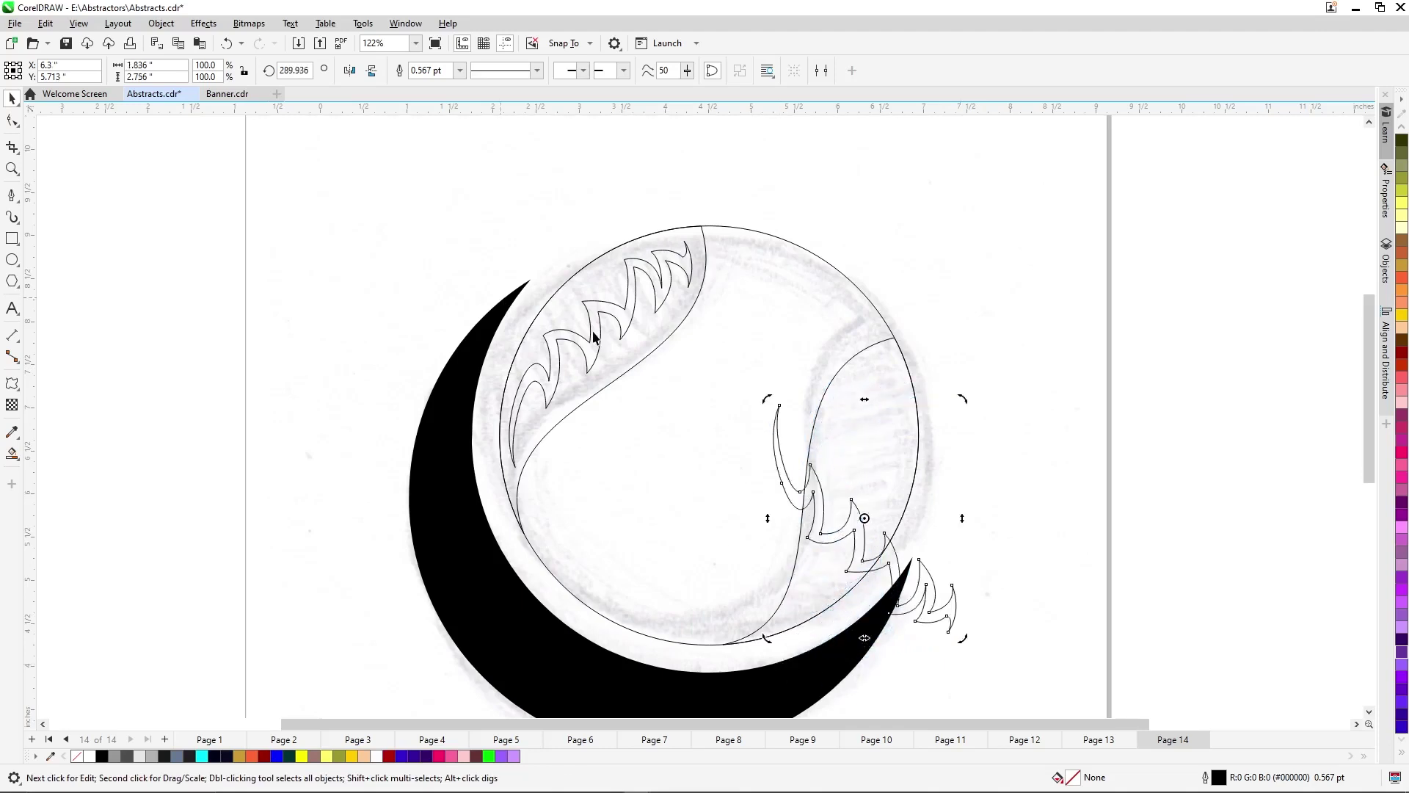
{"action": "key", "text": "Return"}
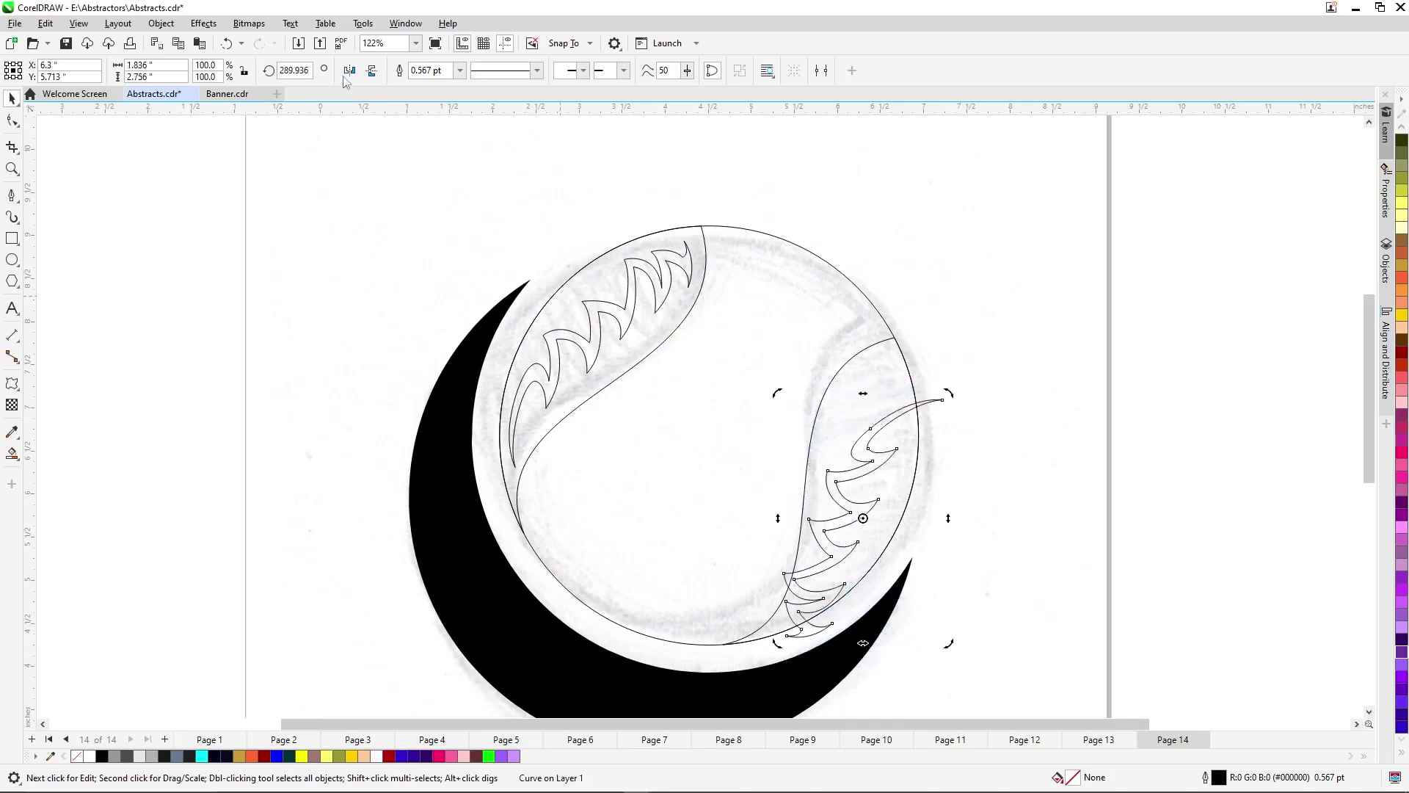
Mirror the jagged copy horizontally and vertically, and move it inside the circle over the right segment.
{"action": "left_click", "coordinate": [350, 71]}
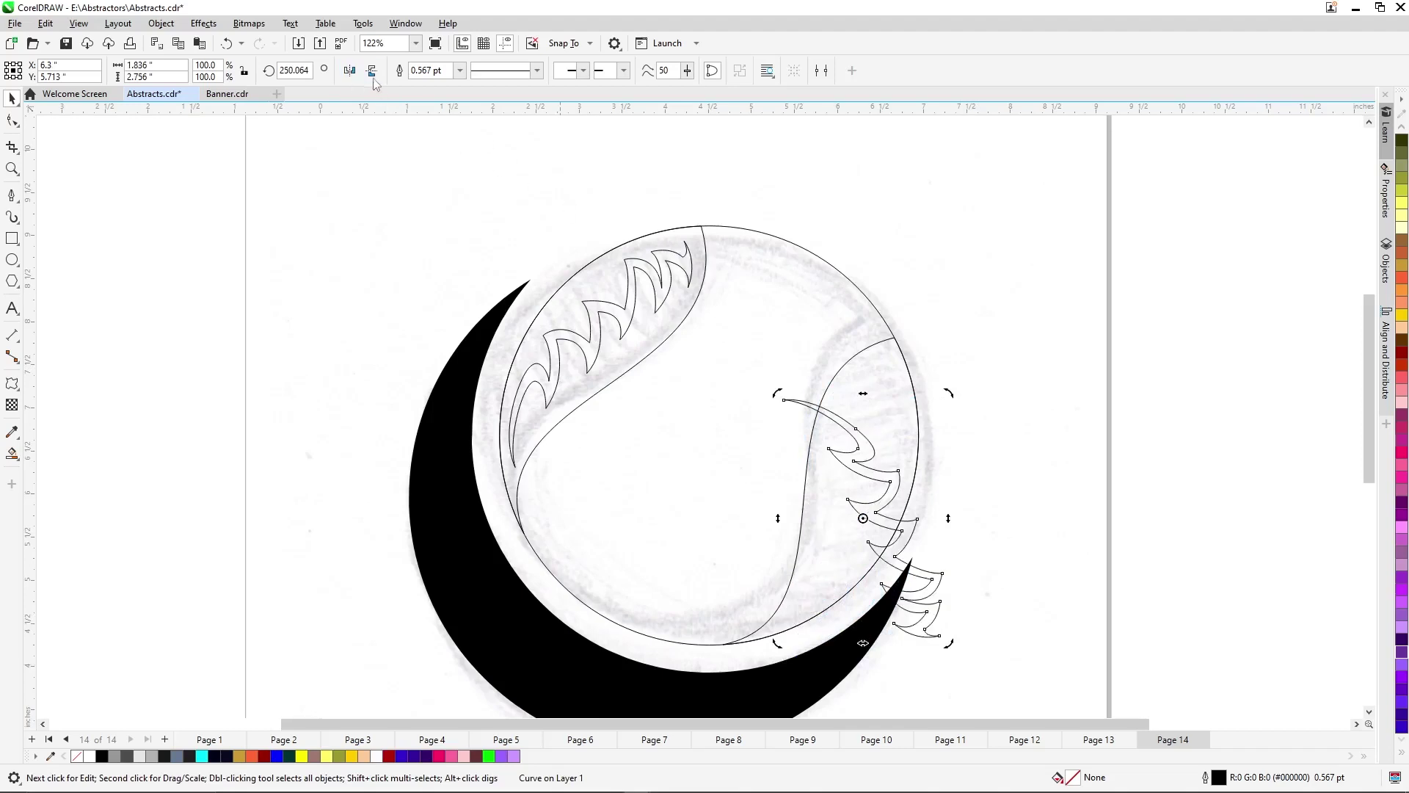
{"action": "key", "text": "ctrl+z"}
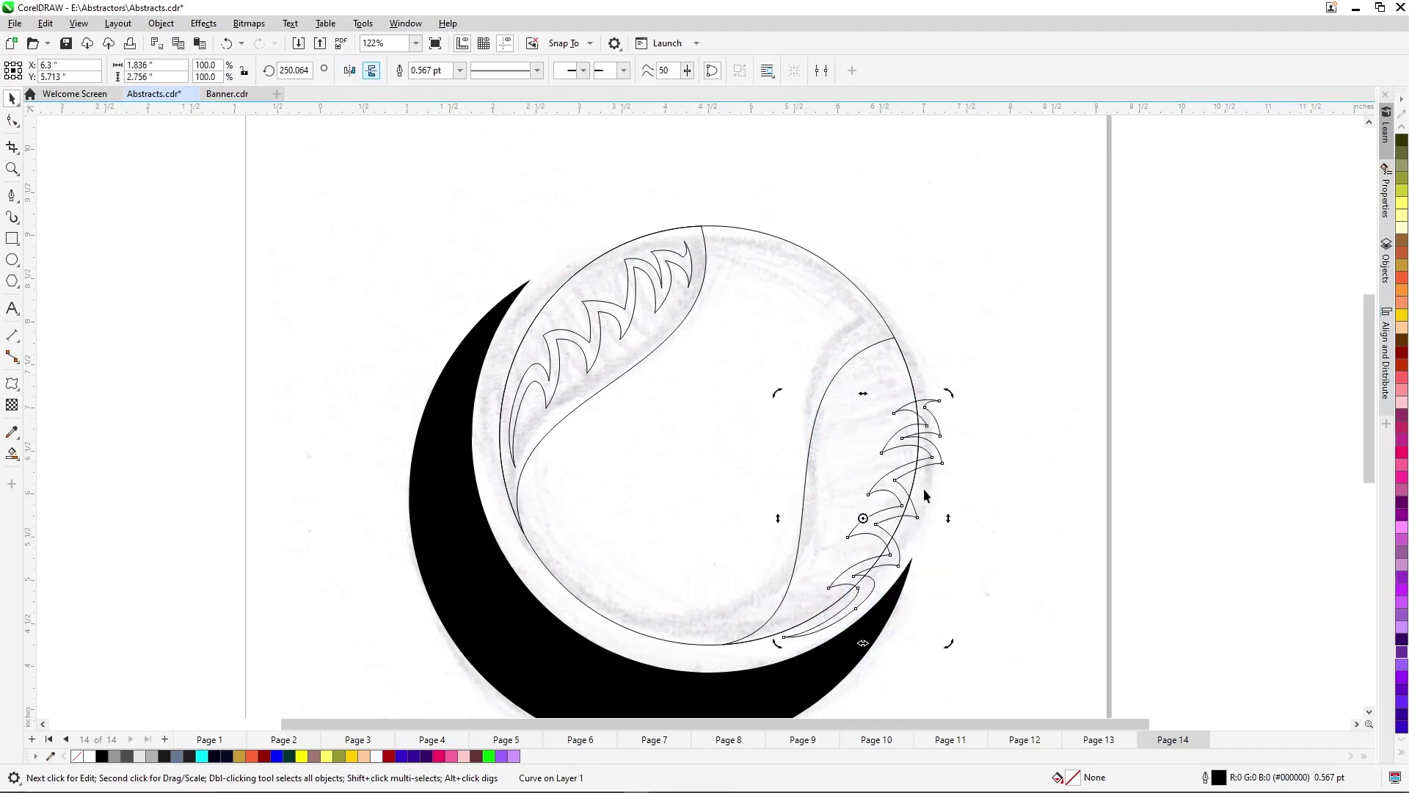
{"action": "left_click", "coordinate": [901, 565]}
{"action": "left_click_drag", "start_coordinate": [898, 563], "coordinate": [867, 551]}
{"action": "left_click", "coordinate": [870, 480]}
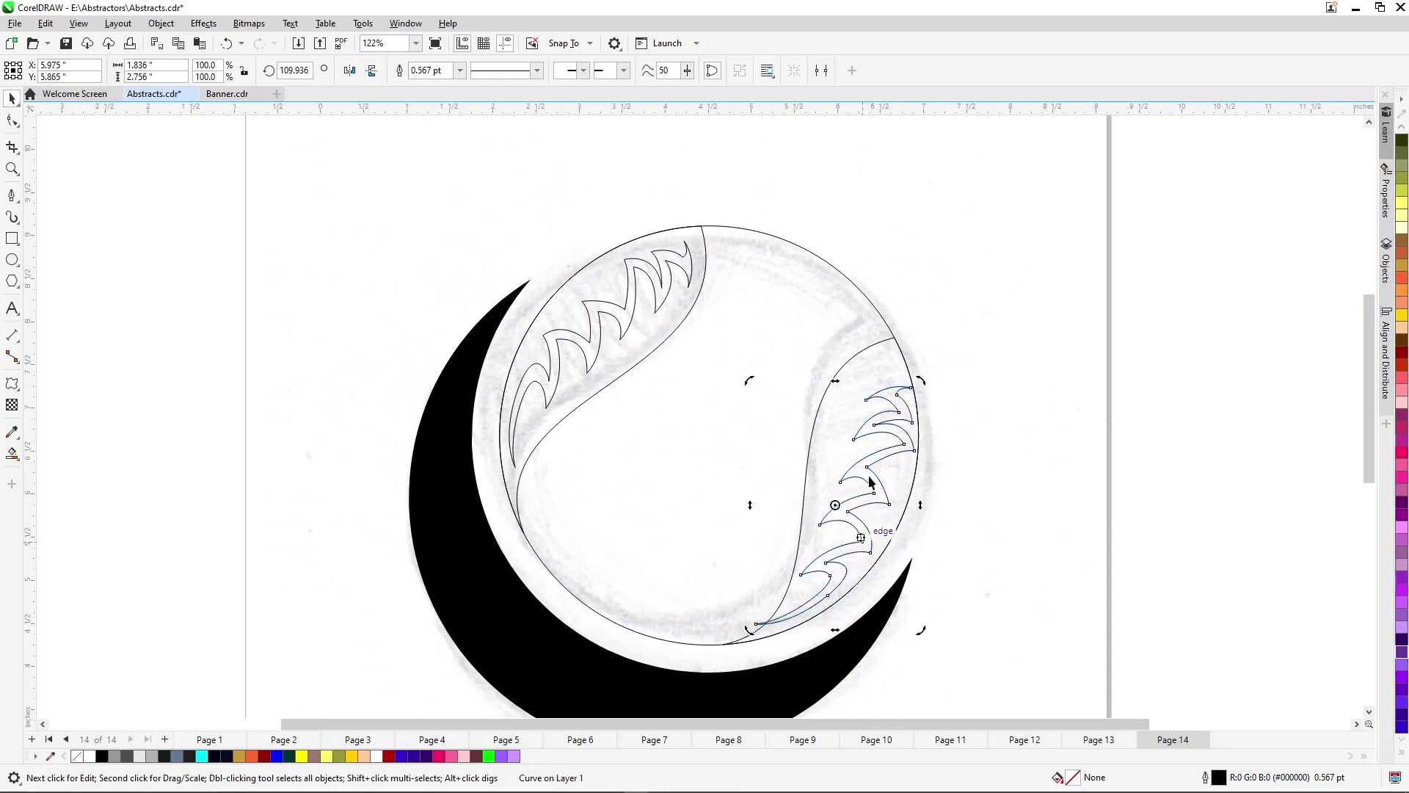
Rotate the jagged copy to about 119° and shift it upward so it fits inside the right segment.
{"action": "left_click_drag", "start_coordinate": [919, 381], "coordinate": [901, 377]}
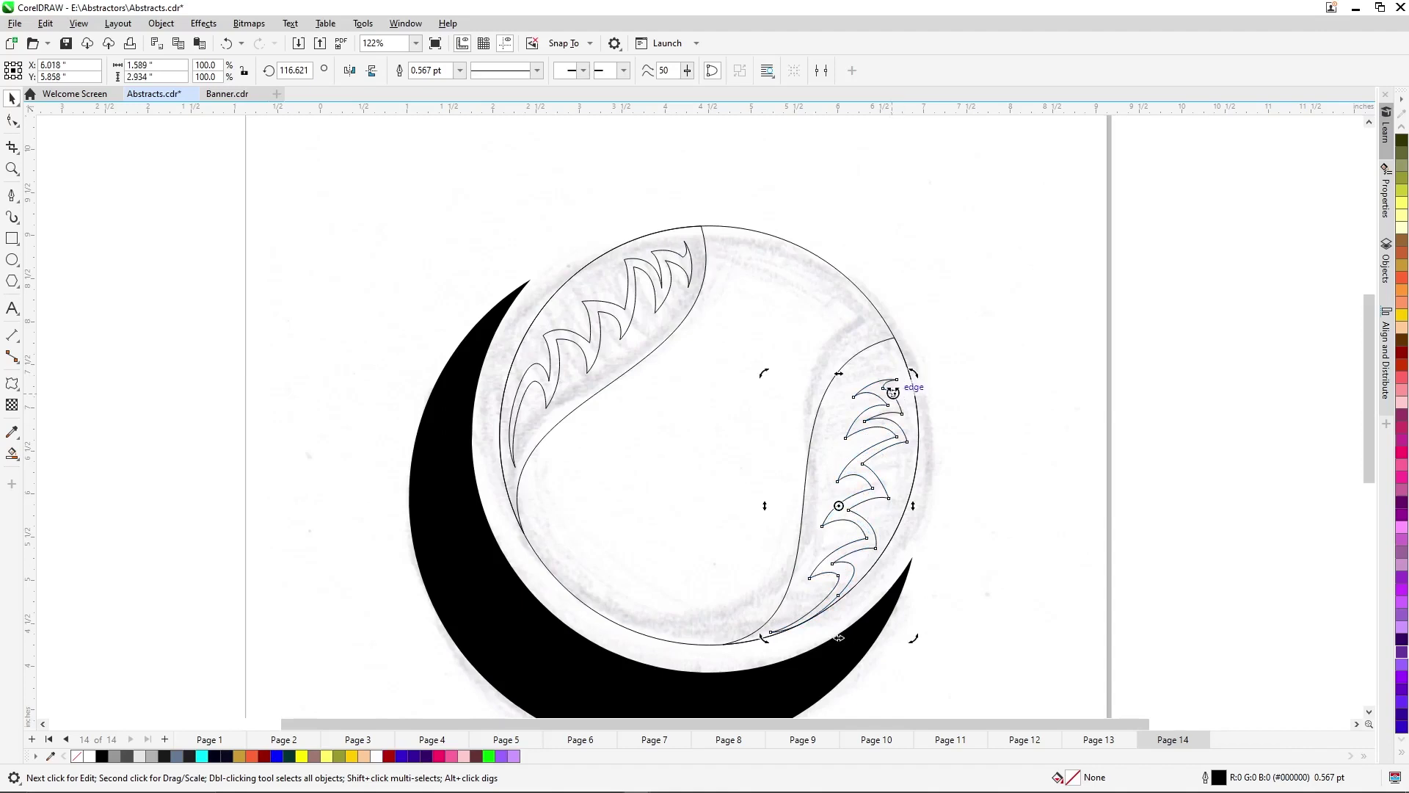
{"action": "left_click", "coordinate": [892, 394]}
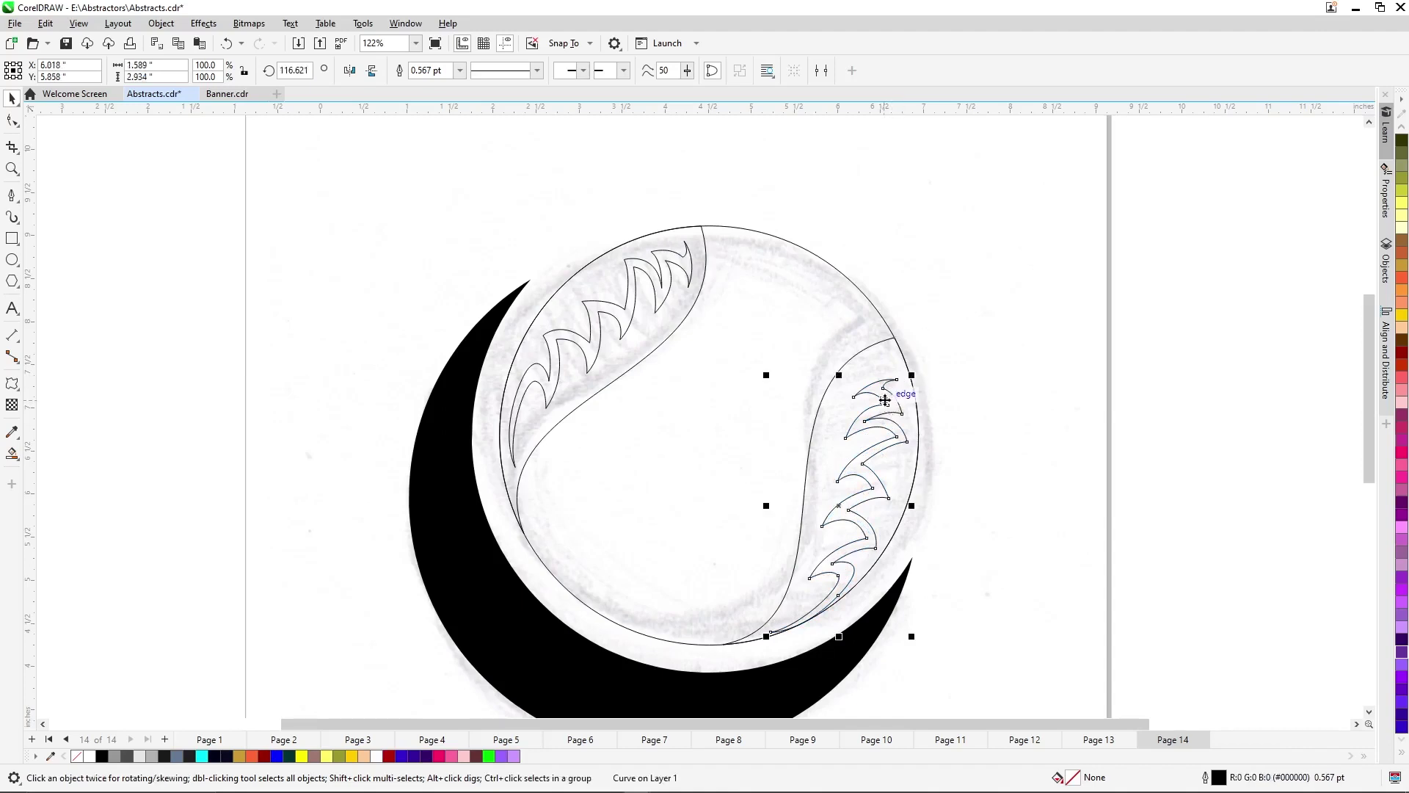
{"action": "left_click_drag", "start_coordinate": [884, 400], "coordinate": [909, 360]}
{"action": "left_click", "coordinate": [882, 386]}
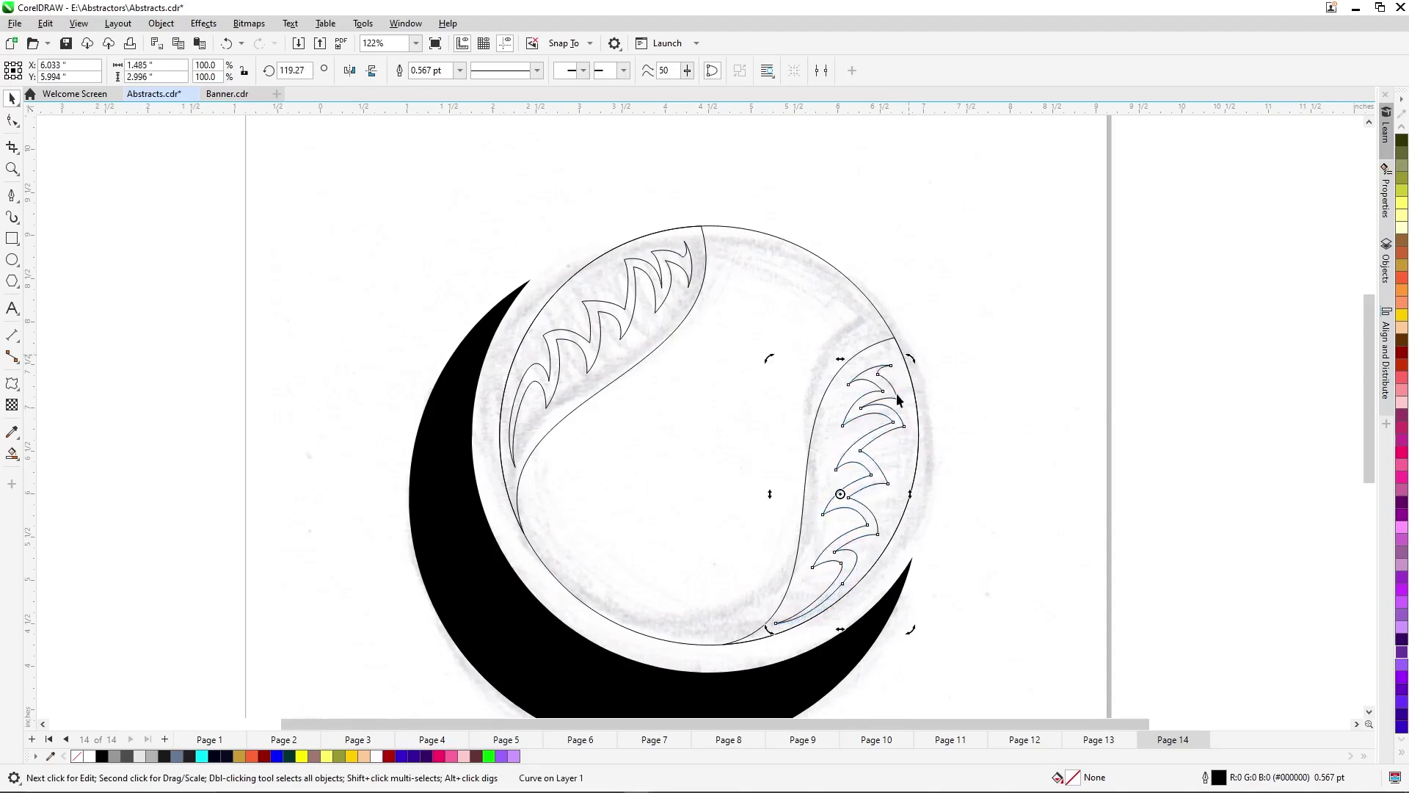
{"action": "left_click", "coordinate": [980, 475]}
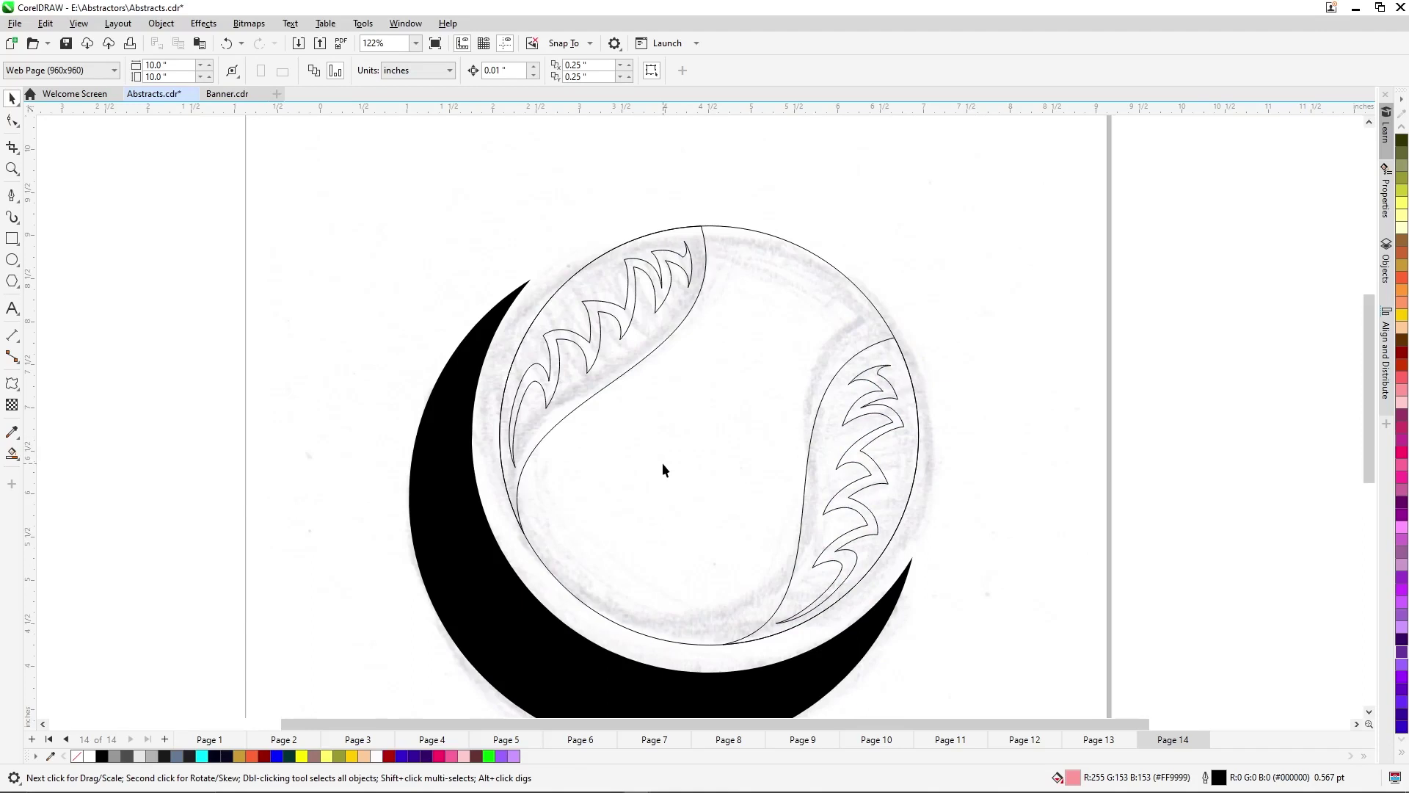
Unlock the scanned sketch bitmap behind the logo and delete it.
{"action": "scroll", "coordinate": [774, 391], "scroll_direction": "down", "scroll_amount": 3}
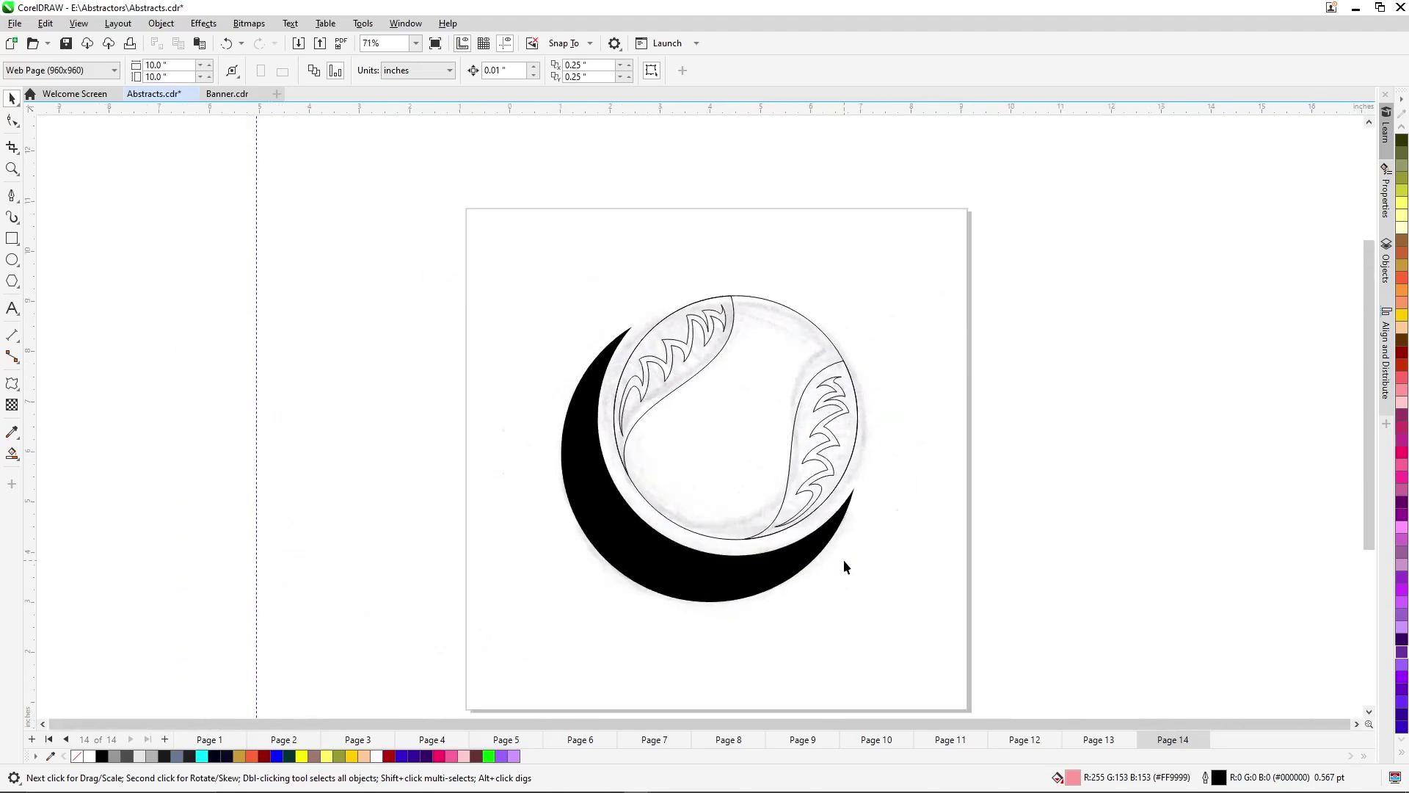
{"action": "right_click", "coordinate": [844, 560]}
{"action": "left_click", "coordinate": [877, 609]}
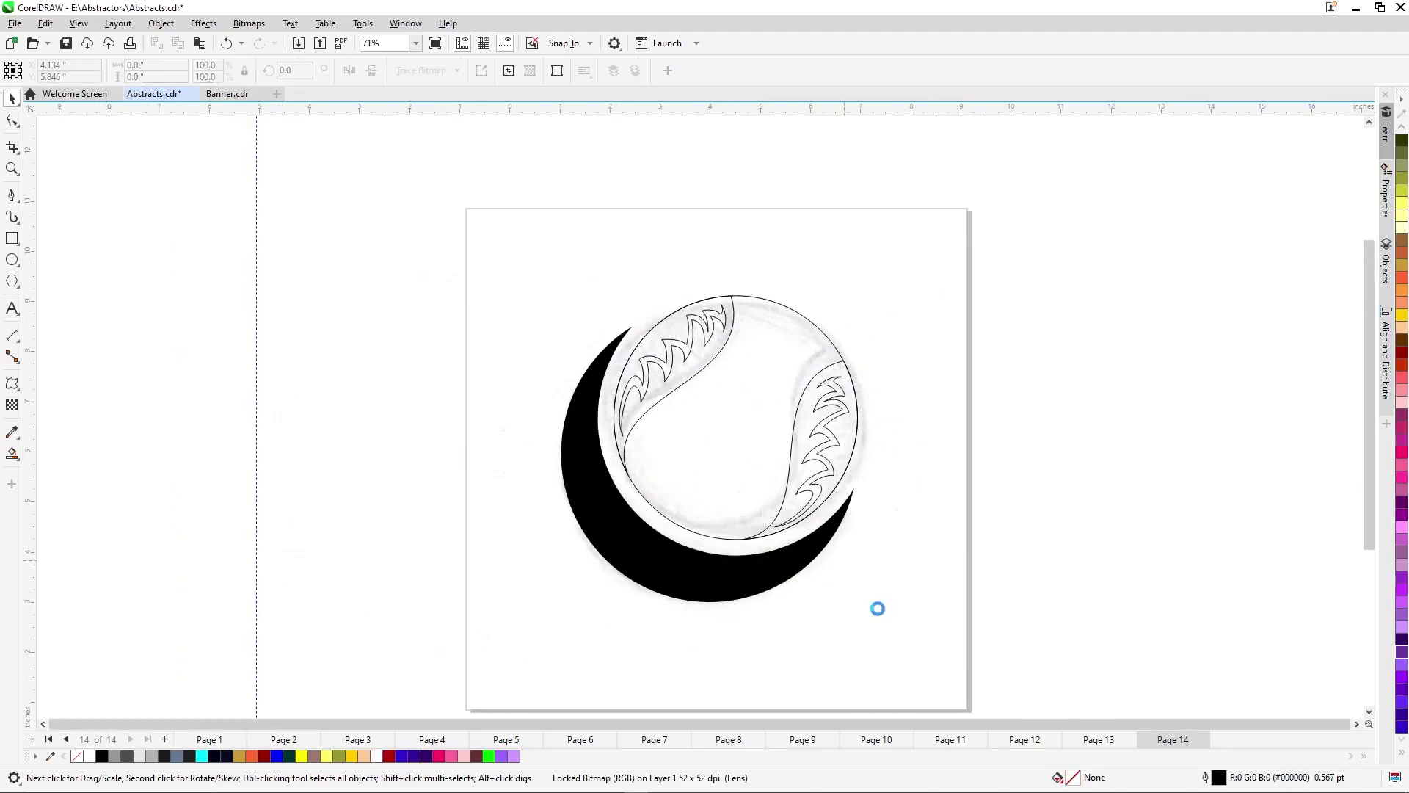
{"action": "key", "text": "Delete"}
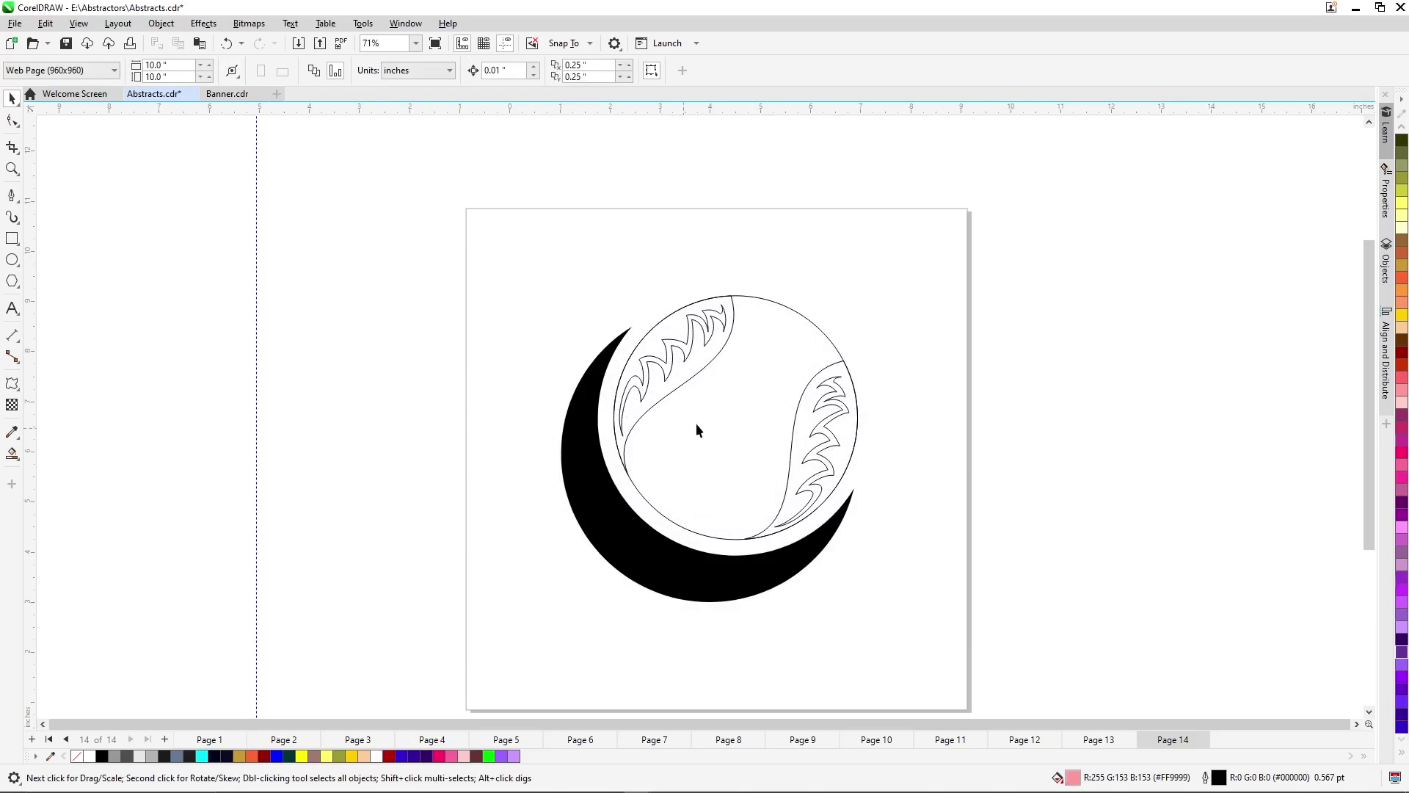
Nudge the right jagged shape slightly up and to the right, and the left one slightly up within its segment.
{"action": "scroll", "coordinate": [810, 387], "scroll_direction": "up", "scroll_amount": 3}
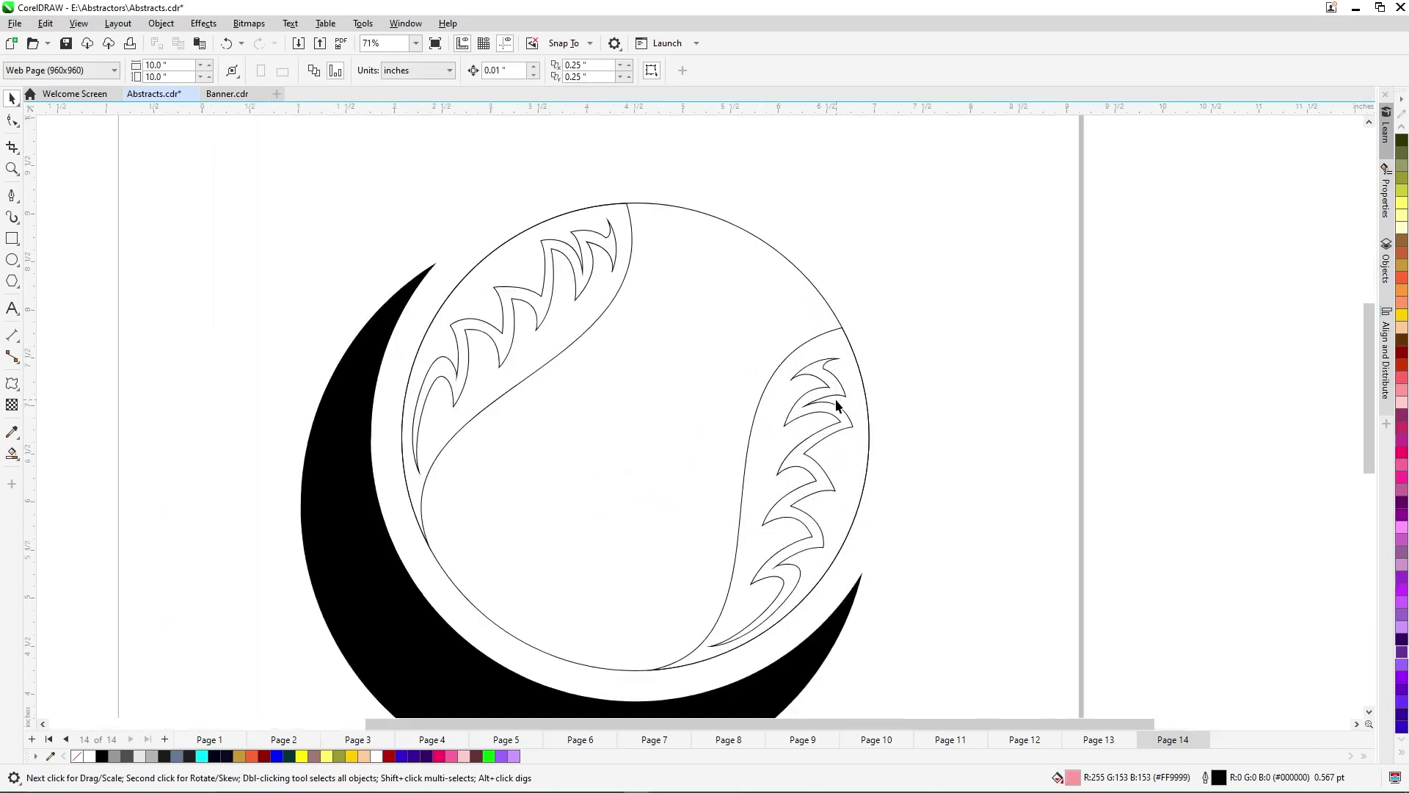
{"action": "left_click", "coordinate": [839, 390]}
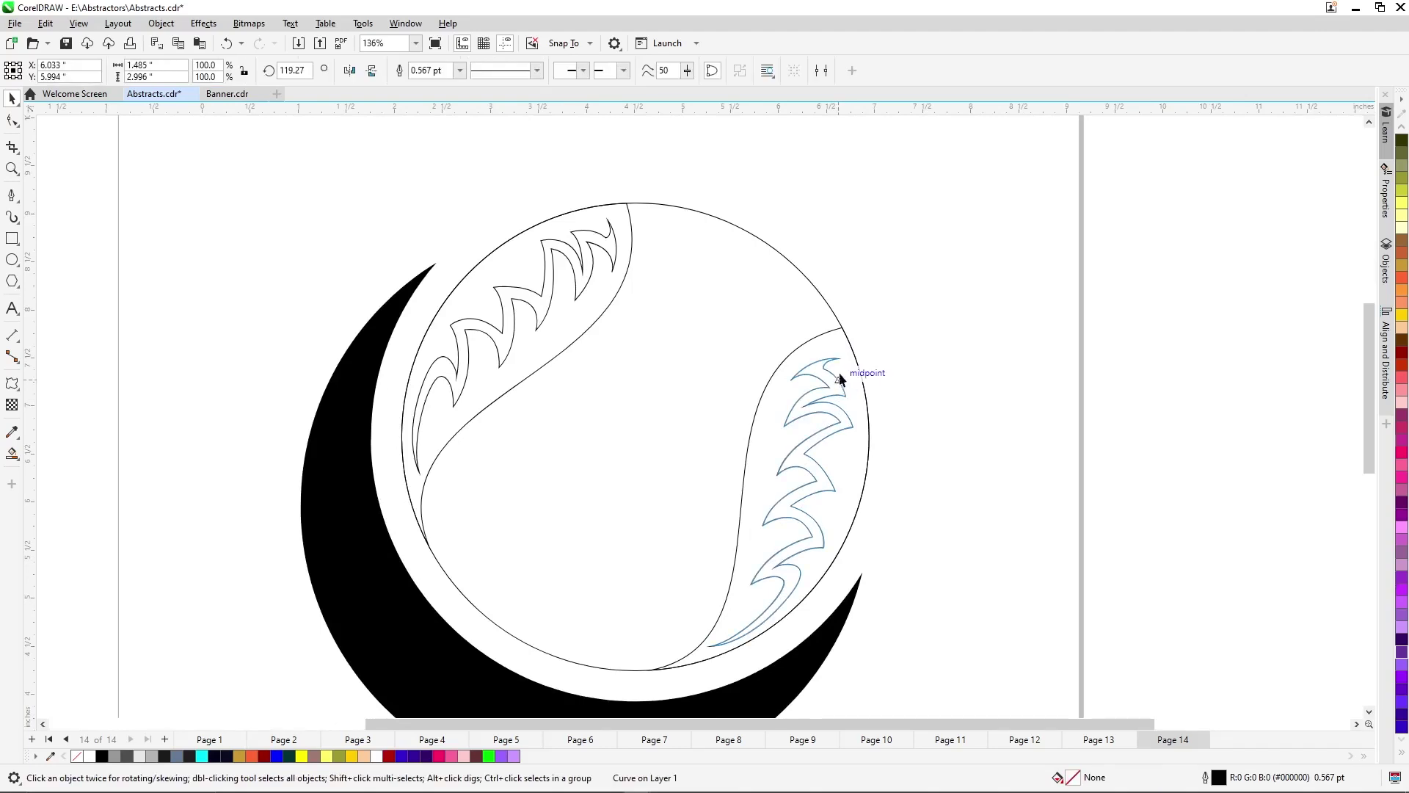
{"action": "left_click", "coordinate": [839, 380]}
{"action": "key", "text": "Up"}
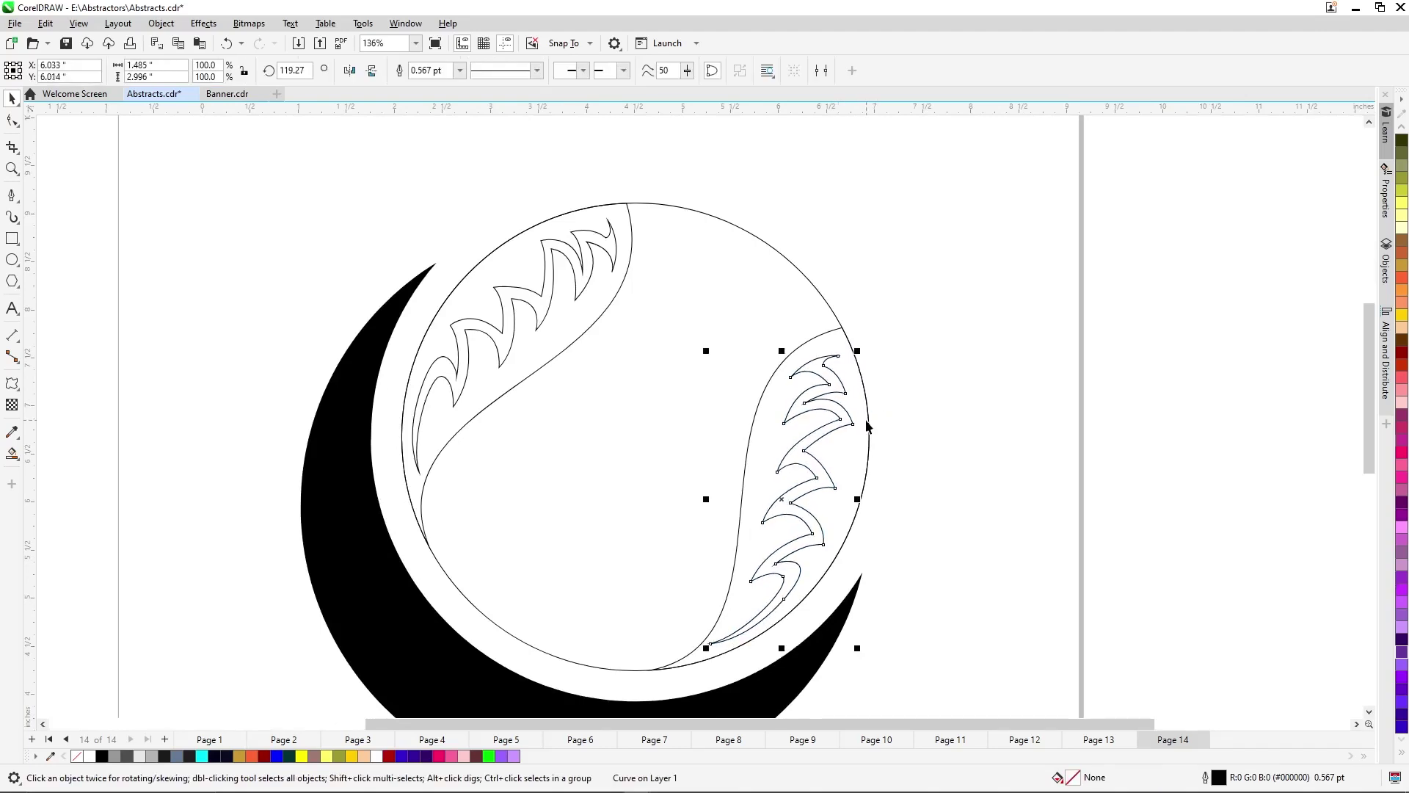
{"action": "key", "text": "Right"}
{"action": "key", "text": "Right"}
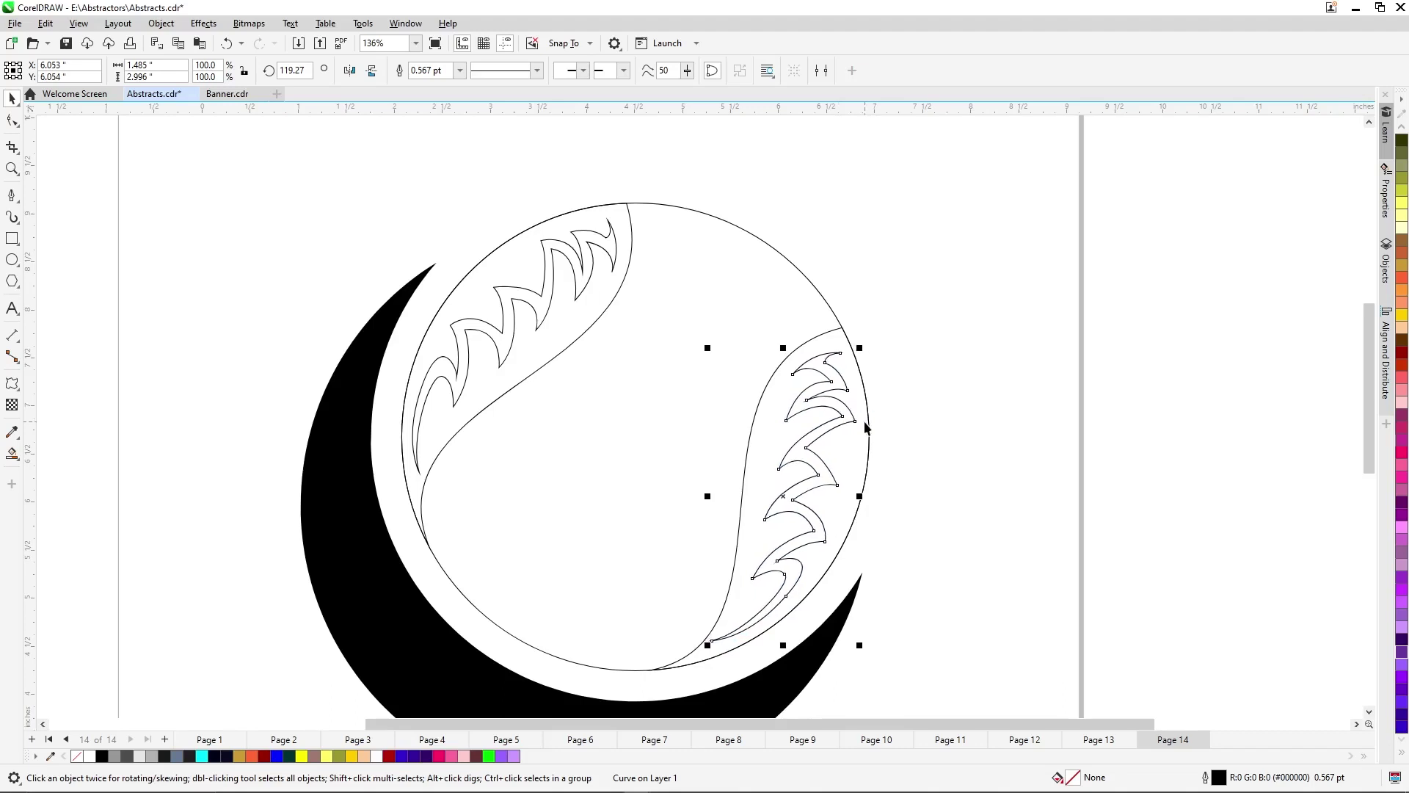
{"action": "left_click", "coordinate": [607, 261]}
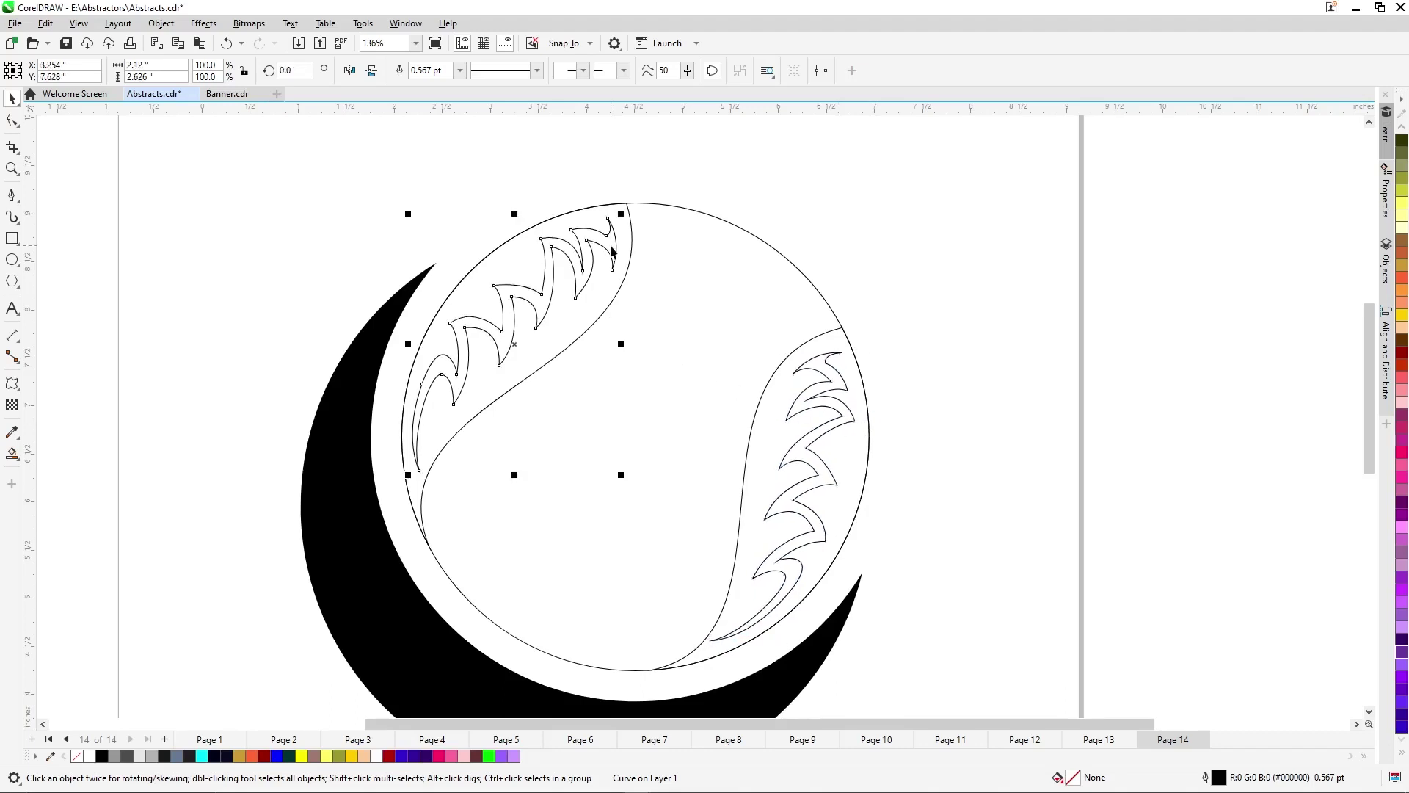
{"action": "key", "text": "Up"}
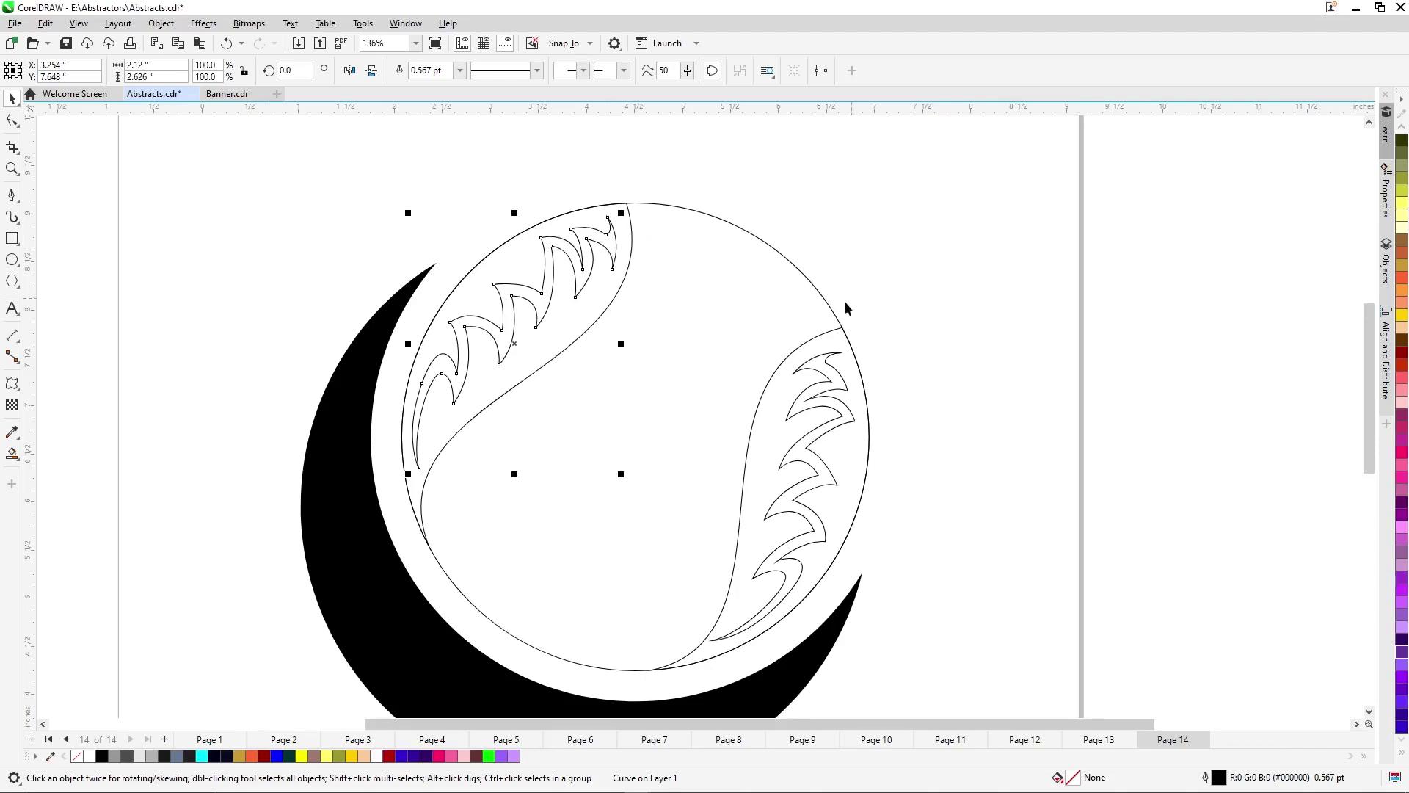
Select the whole logo and place a duplicate of it beside the page's left edge.
{"action": "scroll", "coordinate": [602, 183], "scroll_direction": "down", "scroll_amount": 3}
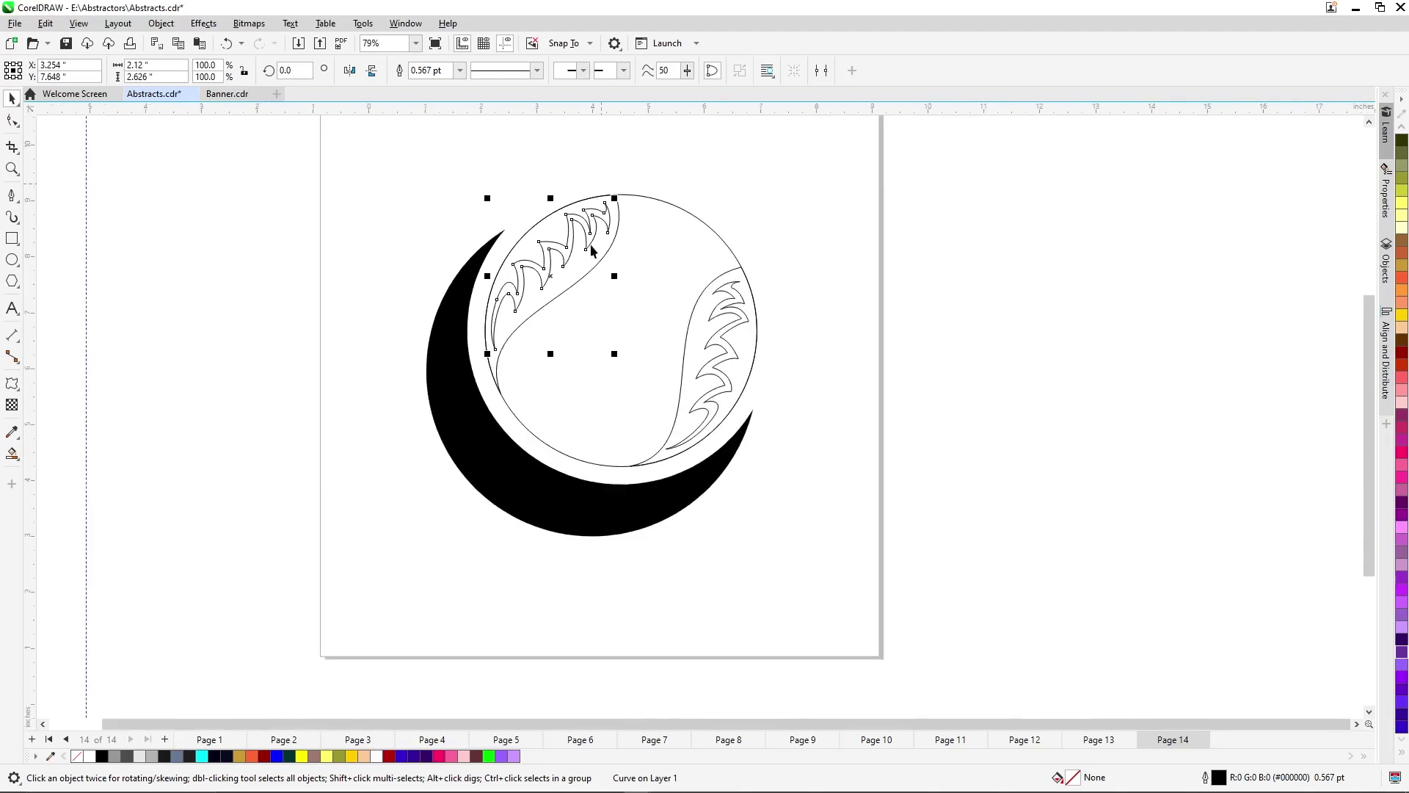
{"action": "scroll", "coordinate": [421, 187], "scroll_direction": "down", "scroll_amount": 1}
{"action": "scroll", "coordinate": [422, 196], "scroll_direction": "down", "scroll_amount": 1}
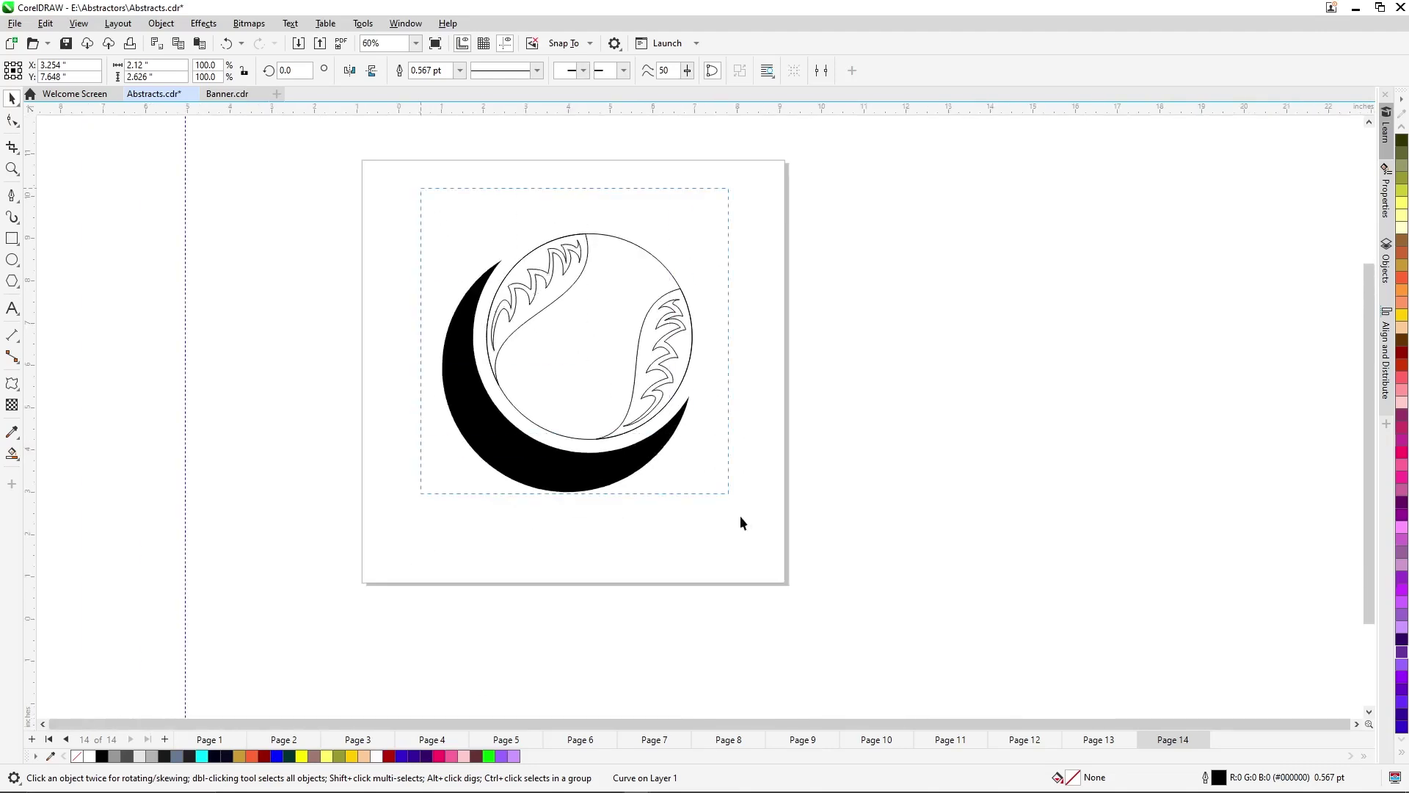
{"action": "key", "text": "ctrl+a"}
{"action": "left_click_drag", "start_coordinate": [631, 450], "coordinate": [236, 417]}
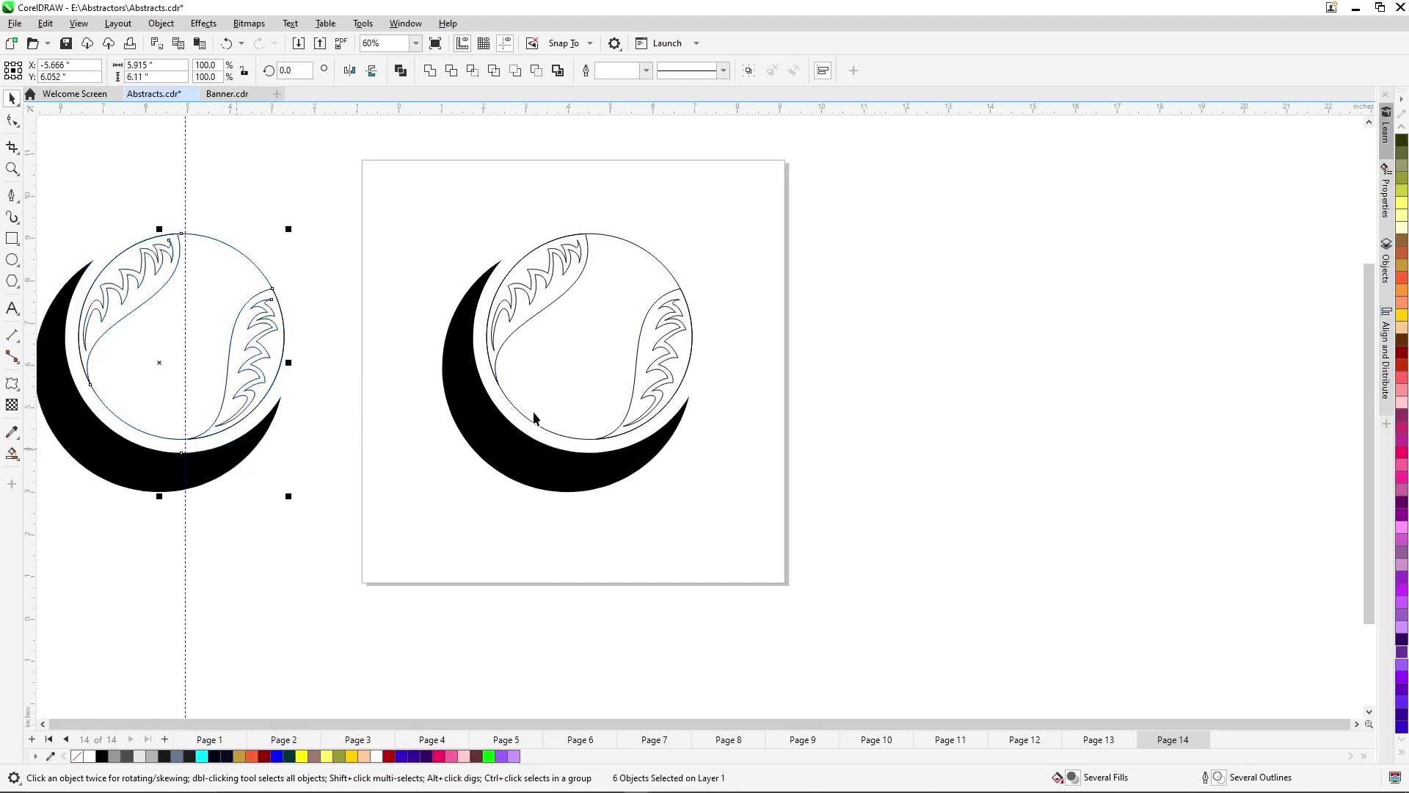
Combine the left segment with its jagged shape, and the right segment with its own jagged shape.
{"action": "scroll", "coordinate": [587, 359], "scroll_direction": "up", "scroll_amount": 2}
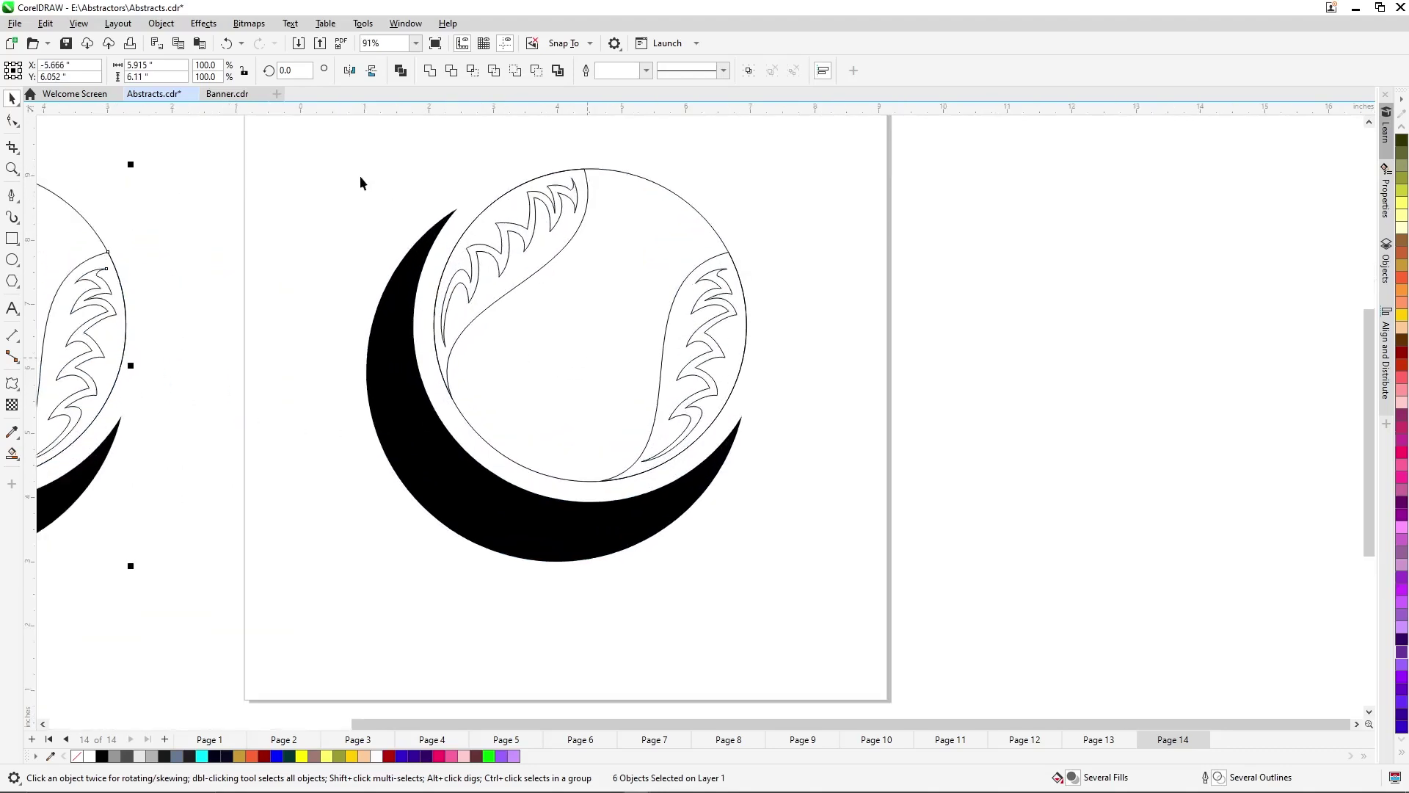
{"action": "left_click", "coordinate": [525, 242]}
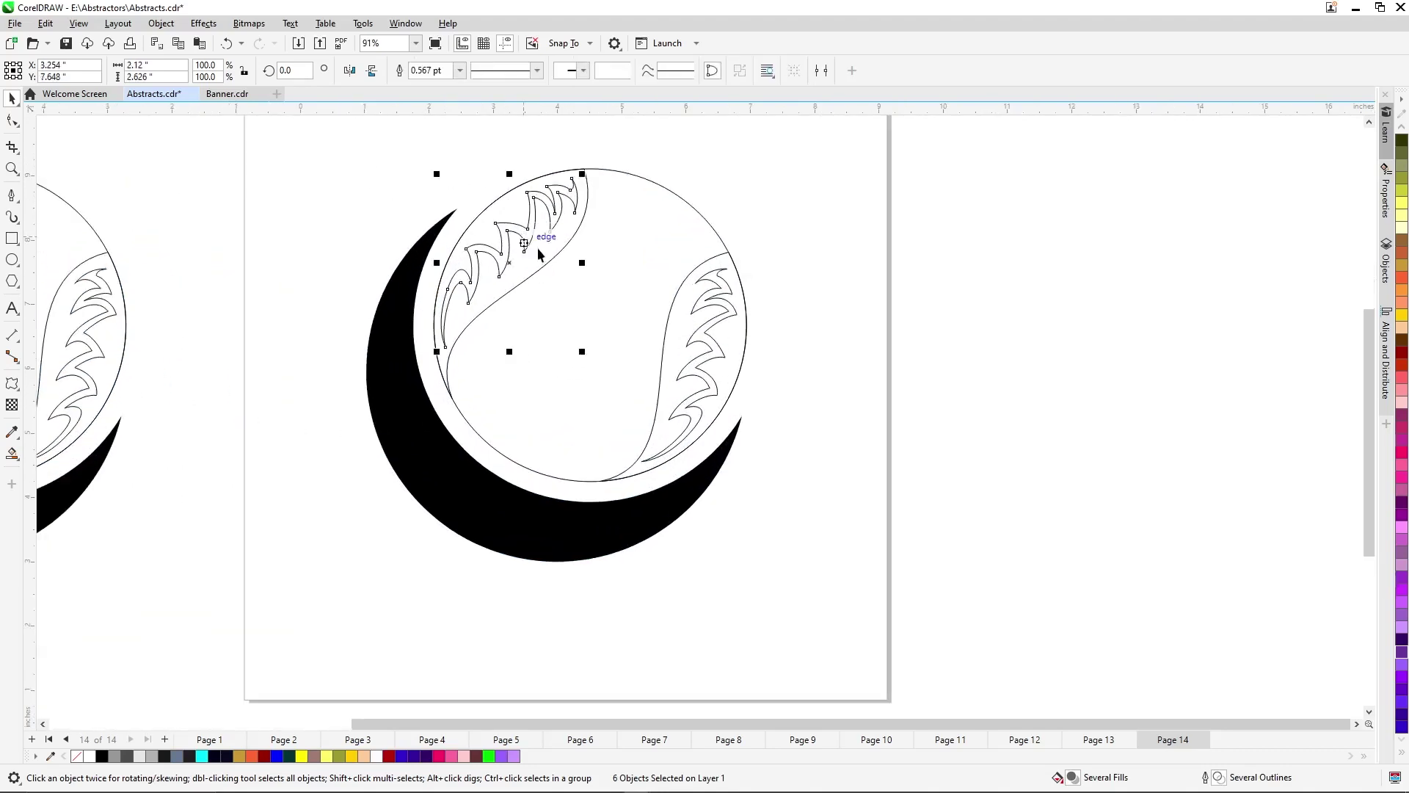
{"action": "left_click", "coordinate": [550, 251], "text": "shift"}
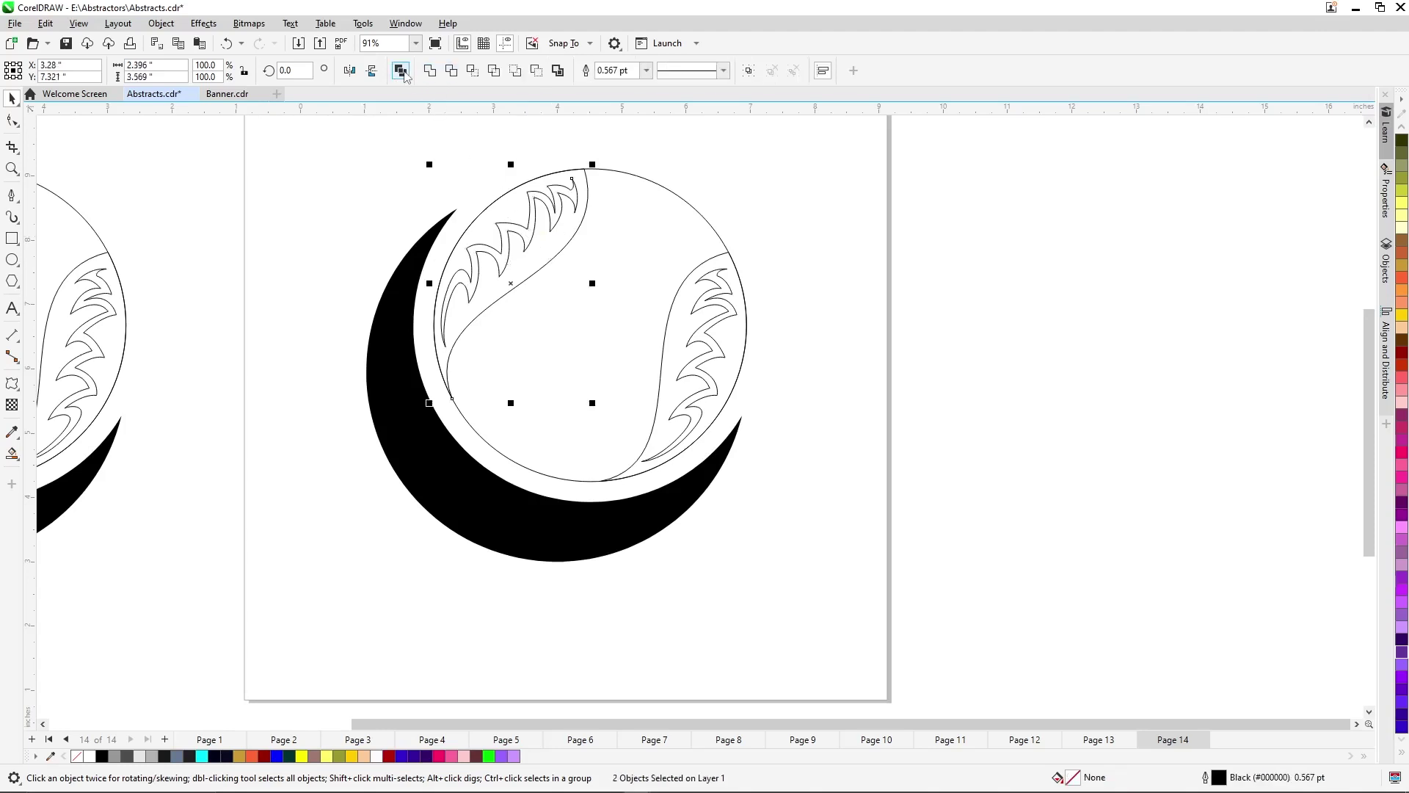
{"action": "left_click", "coordinate": [703, 382]}
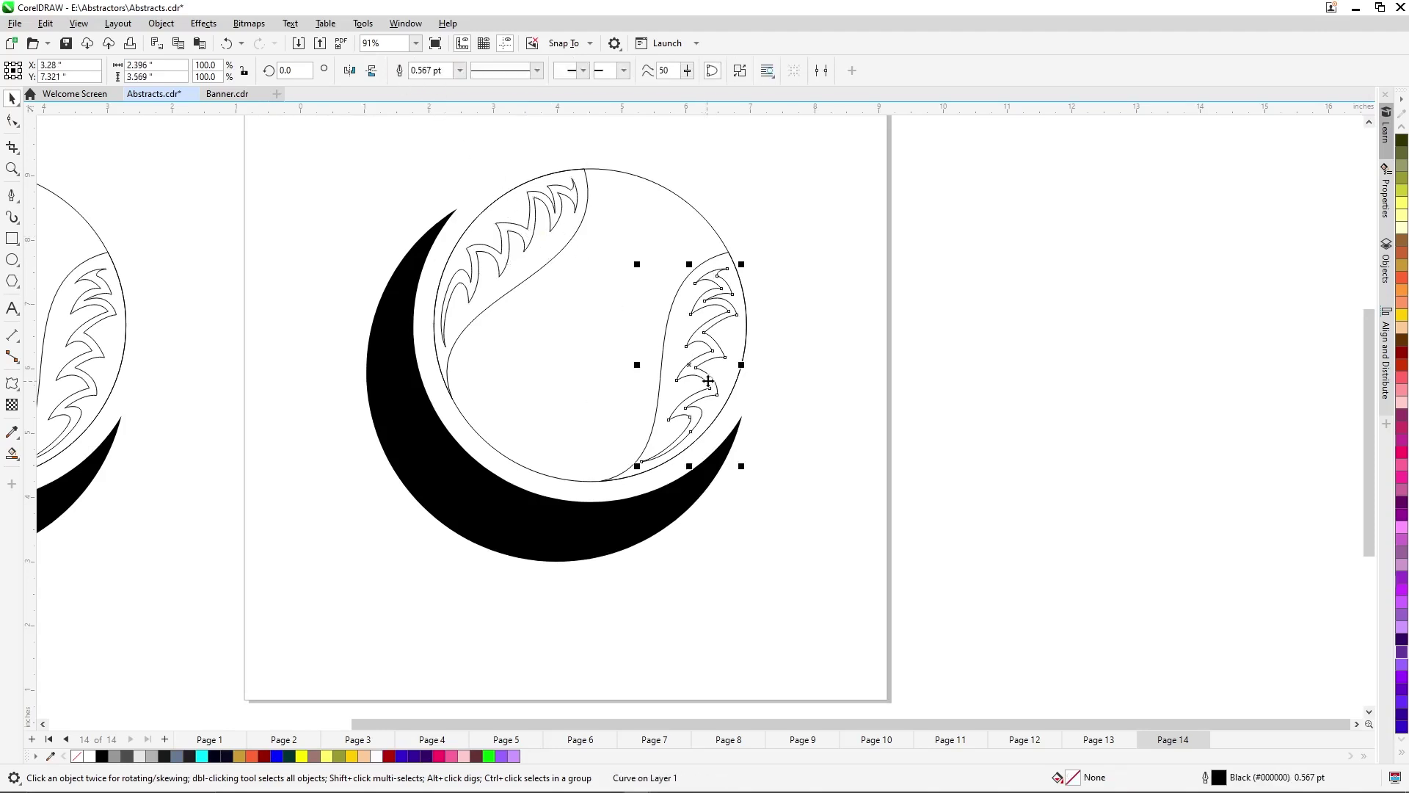
{"action": "left_click", "coordinate": [723, 382], "text": "shift"}
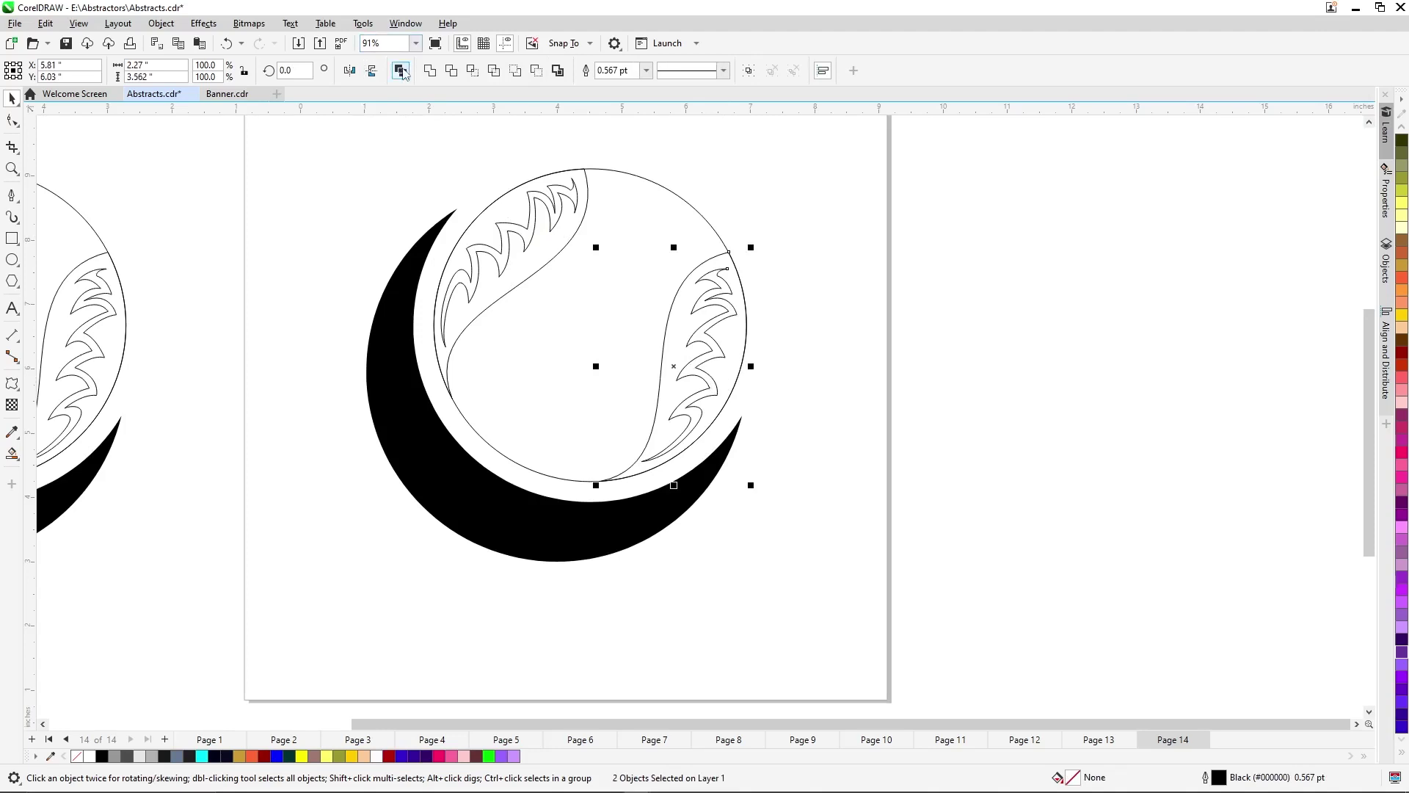
{"action": "key", "text": "ctrl+l"}
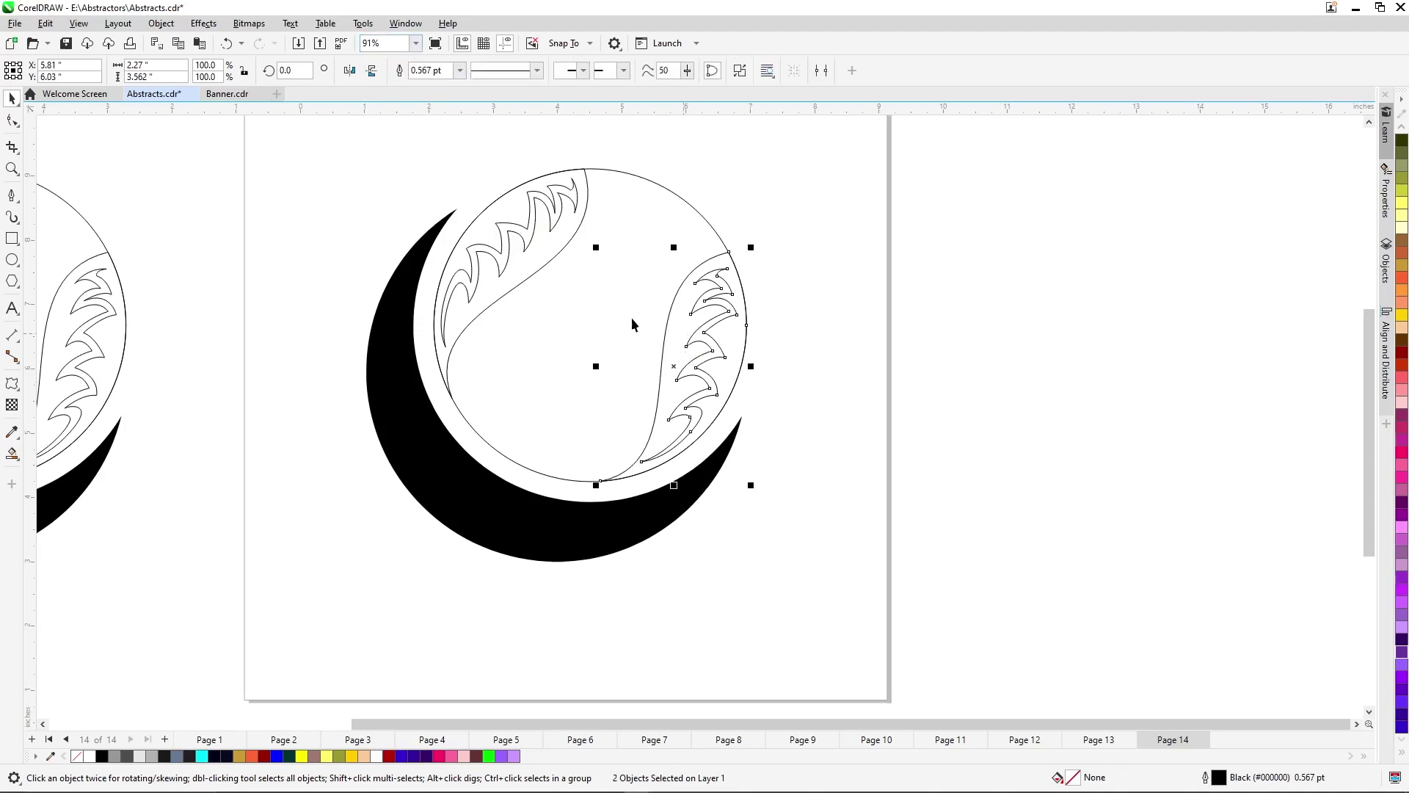
Combine both segment curves with the circle into one curve and fill it black.
{"action": "left_click", "coordinate": [551, 258], "text": "shift"}
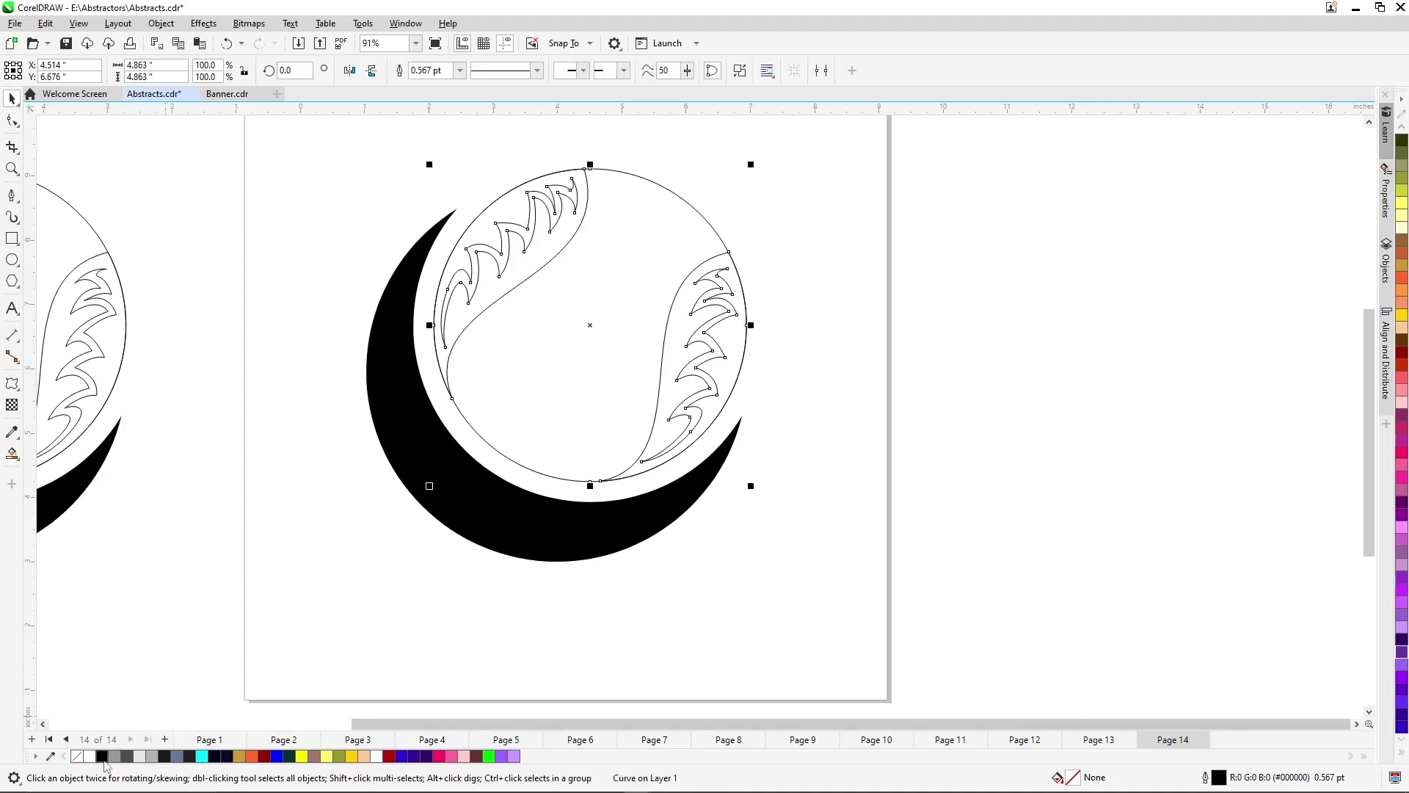
{"action": "left_click", "coordinate": [102, 756]}
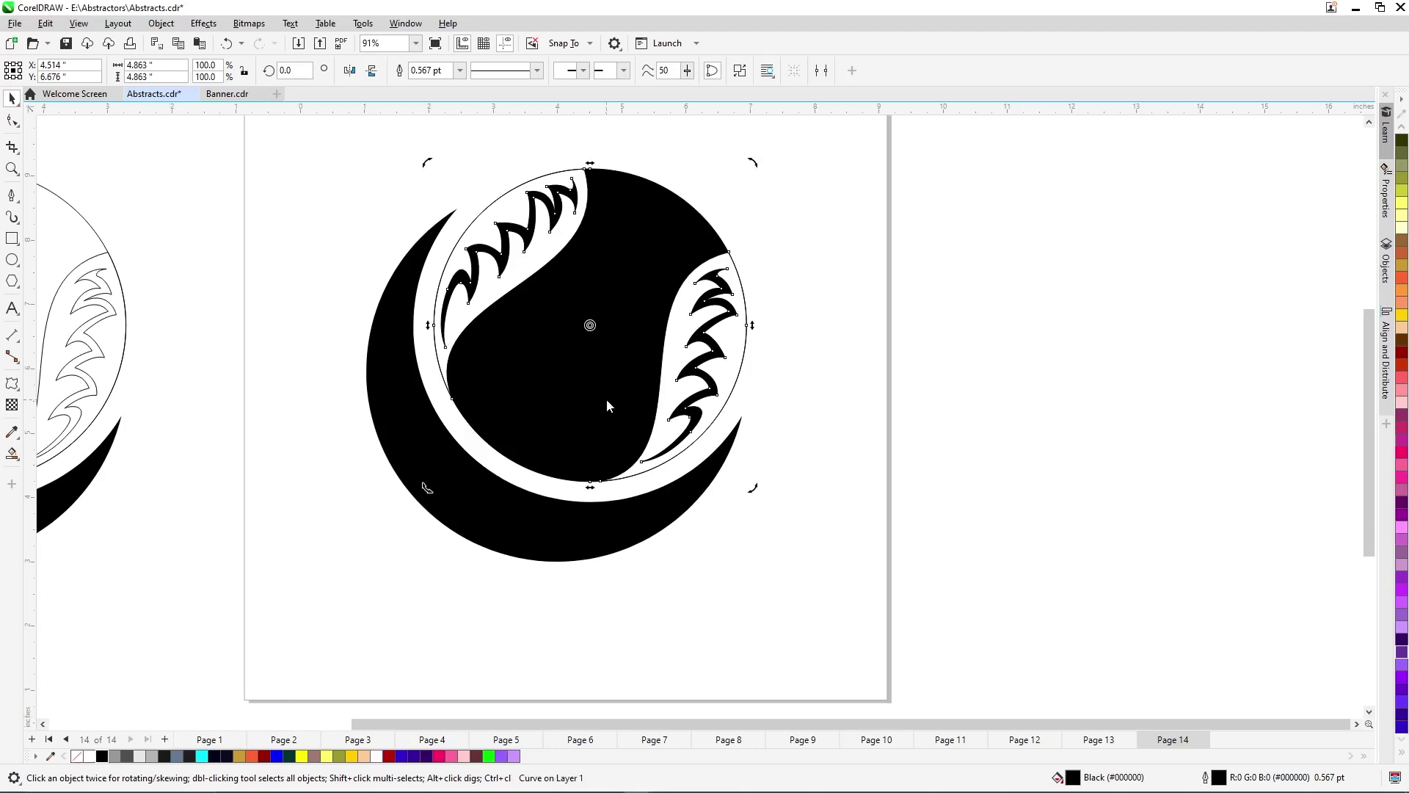
Try deleting the node where the upper end of the right segment meets the circle's edge.
{"action": "key", "text": "F10"}
{"action": "scroll", "coordinate": [735, 266], "scroll_direction": "up", "scroll_amount": 3}
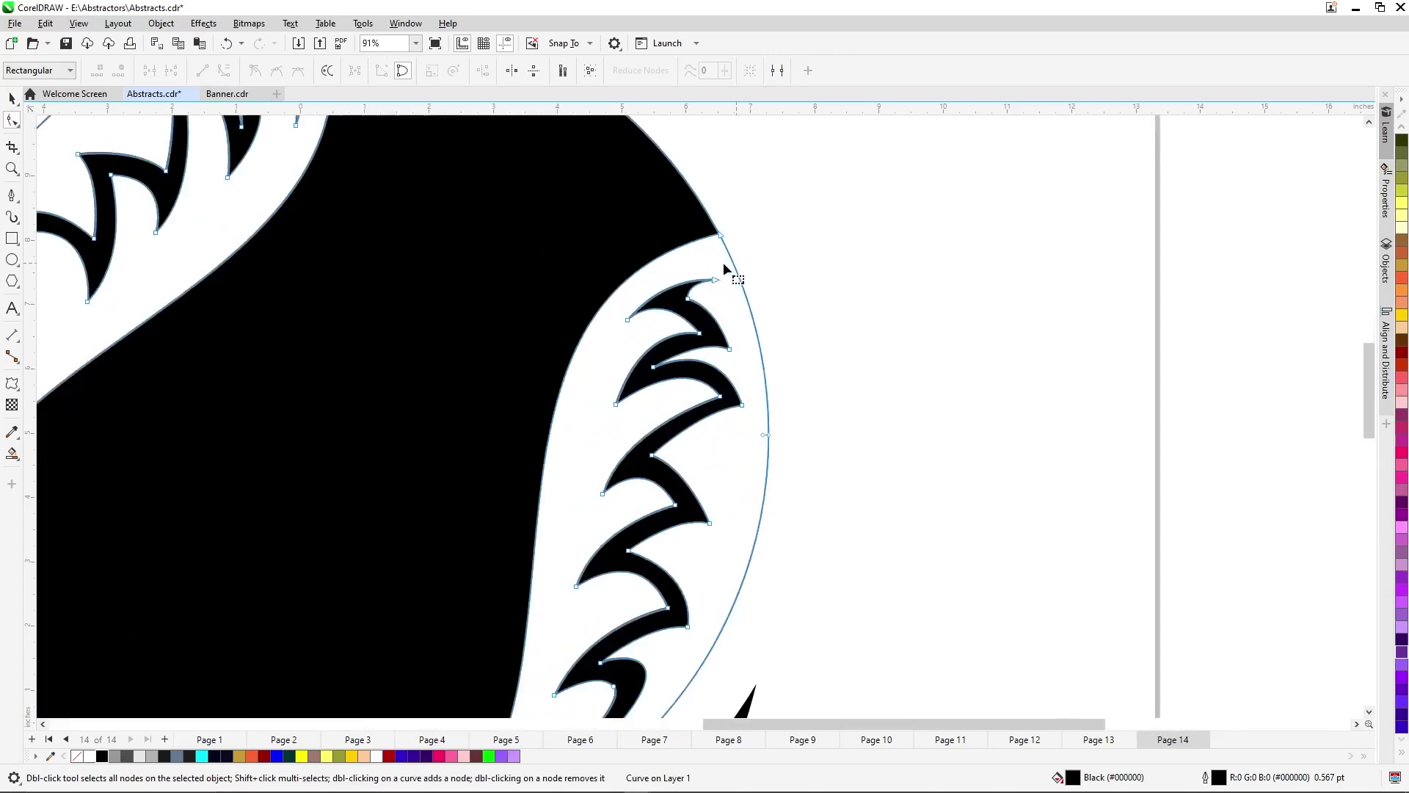
{"action": "left_click", "coordinate": [719, 236]}
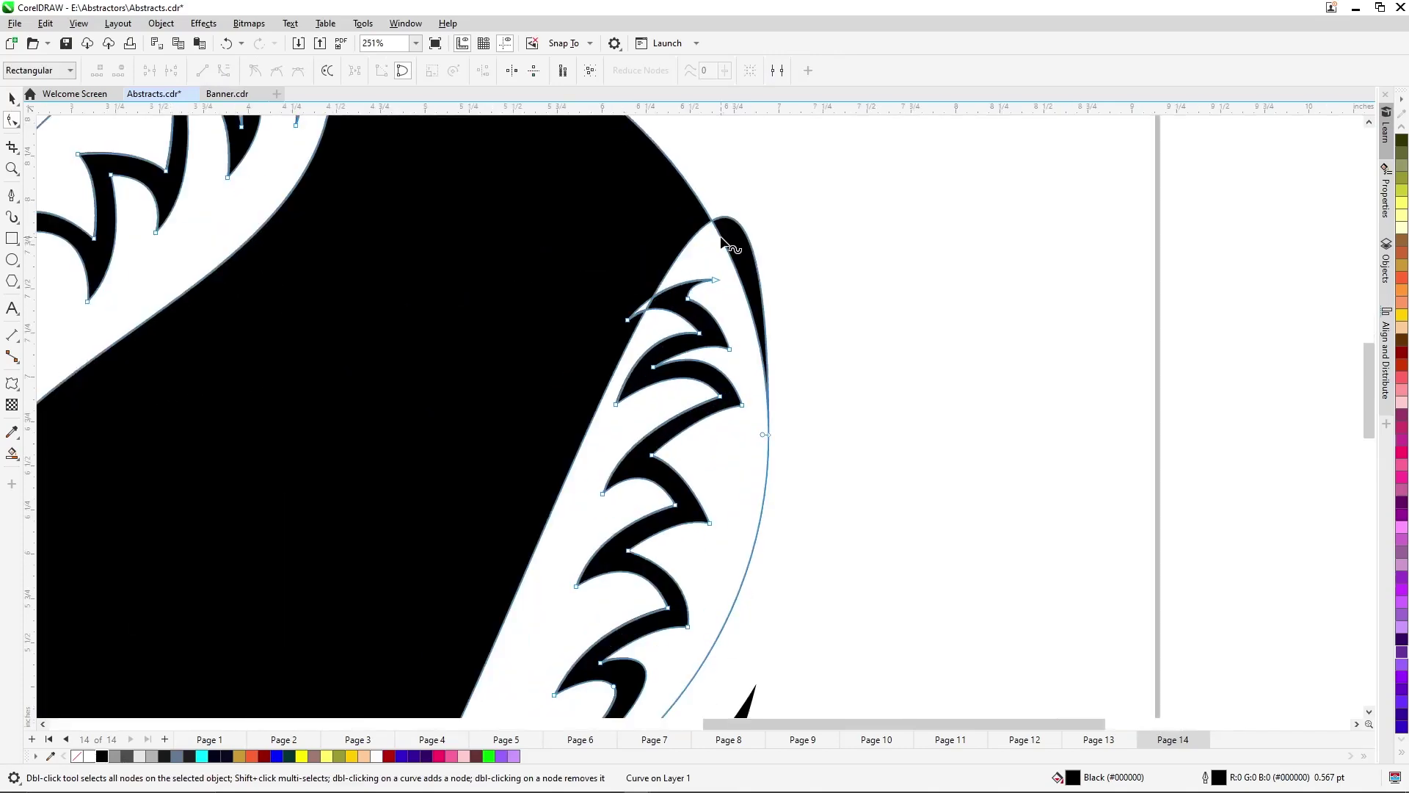
{"action": "scroll", "coordinate": [816, 267], "scroll_direction": "down", "scroll_amount": 1}
{"action": "scroll", "coordinate": [816, 267], "scroll_direction": "down", "scroll_amount": 4}
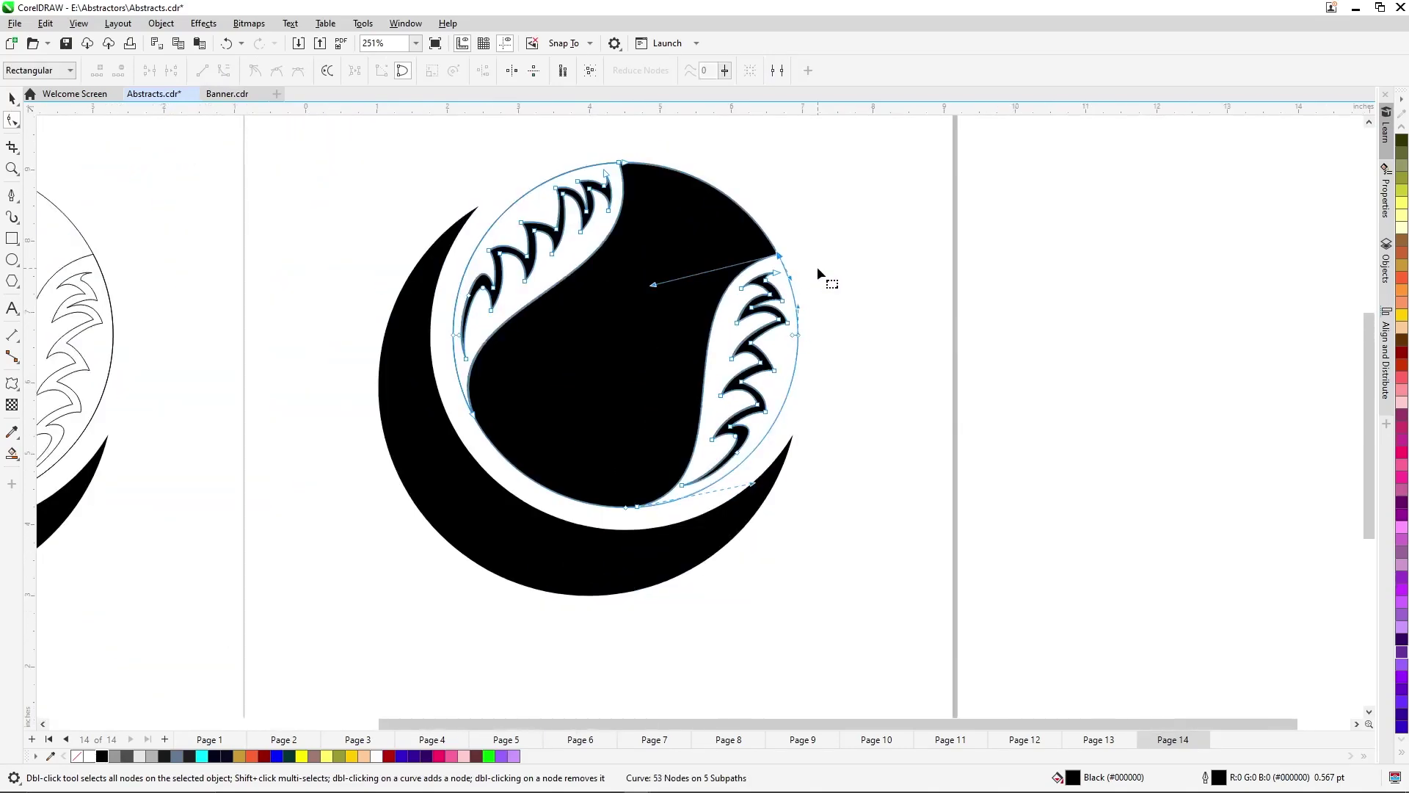
{"action": "key", "text": "ctrl+z"}
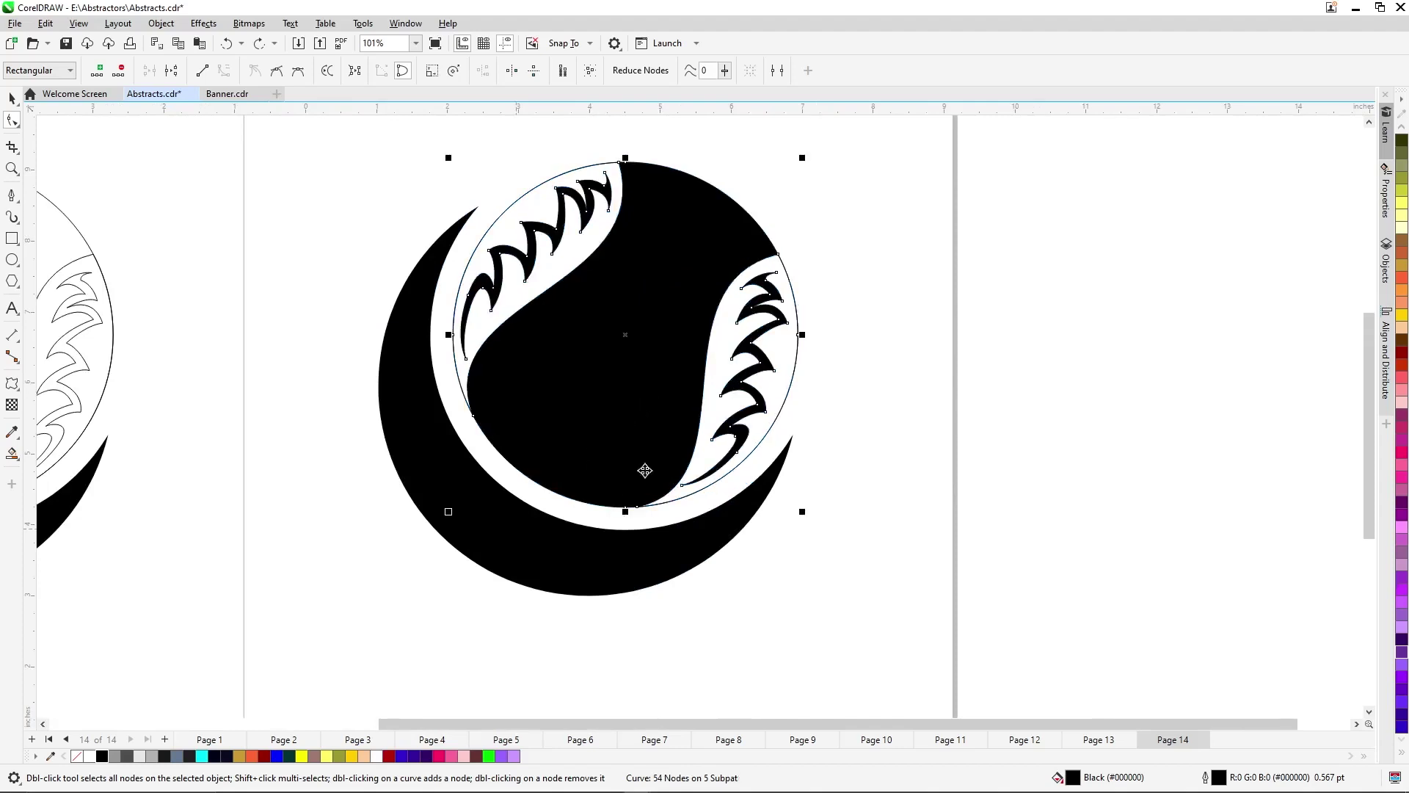
{"action": "key", "text": "space"}
{"action": "left_click", "coordinate": [865, 424]}
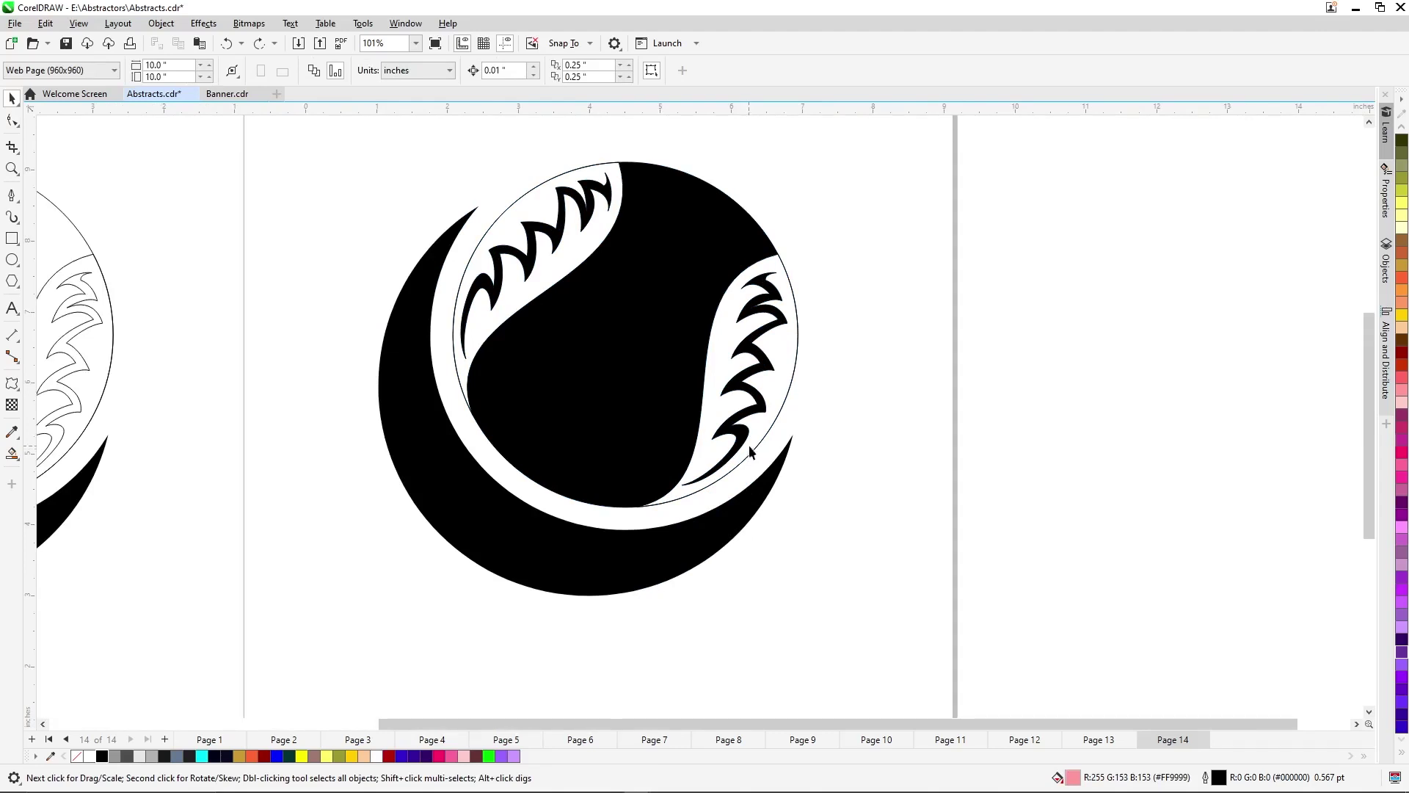
Duplicate the page's crescent slightly down and to the left, and trim the copy with the original to leave a thin sliver.
{"action": "scroll", "coordinate": [704, 456], "scroll_direction": "down", "scroll_amount": 2}
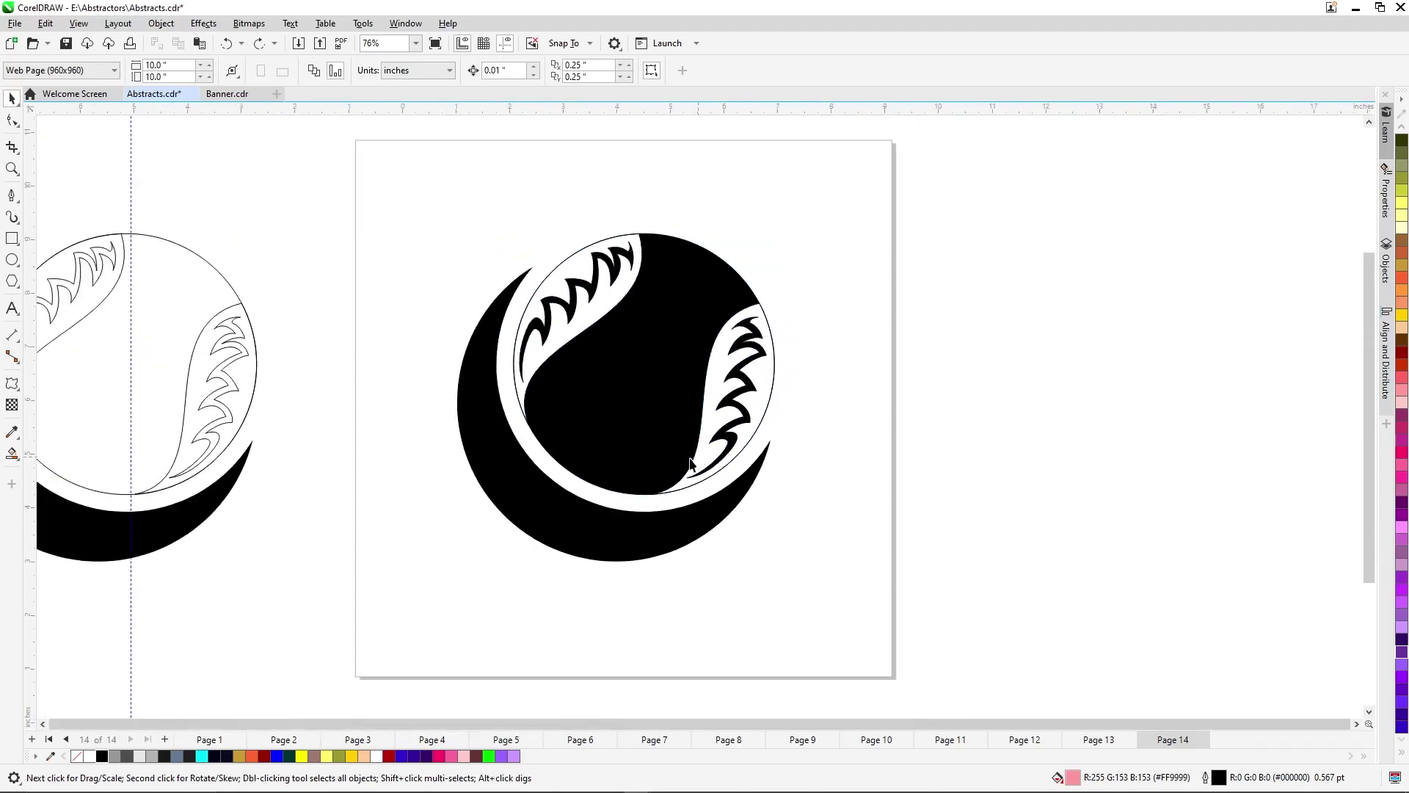
{"action": "scroll", "coordinate": [522, 490], "scroll_direction": "down", "scroll_amount": 1}
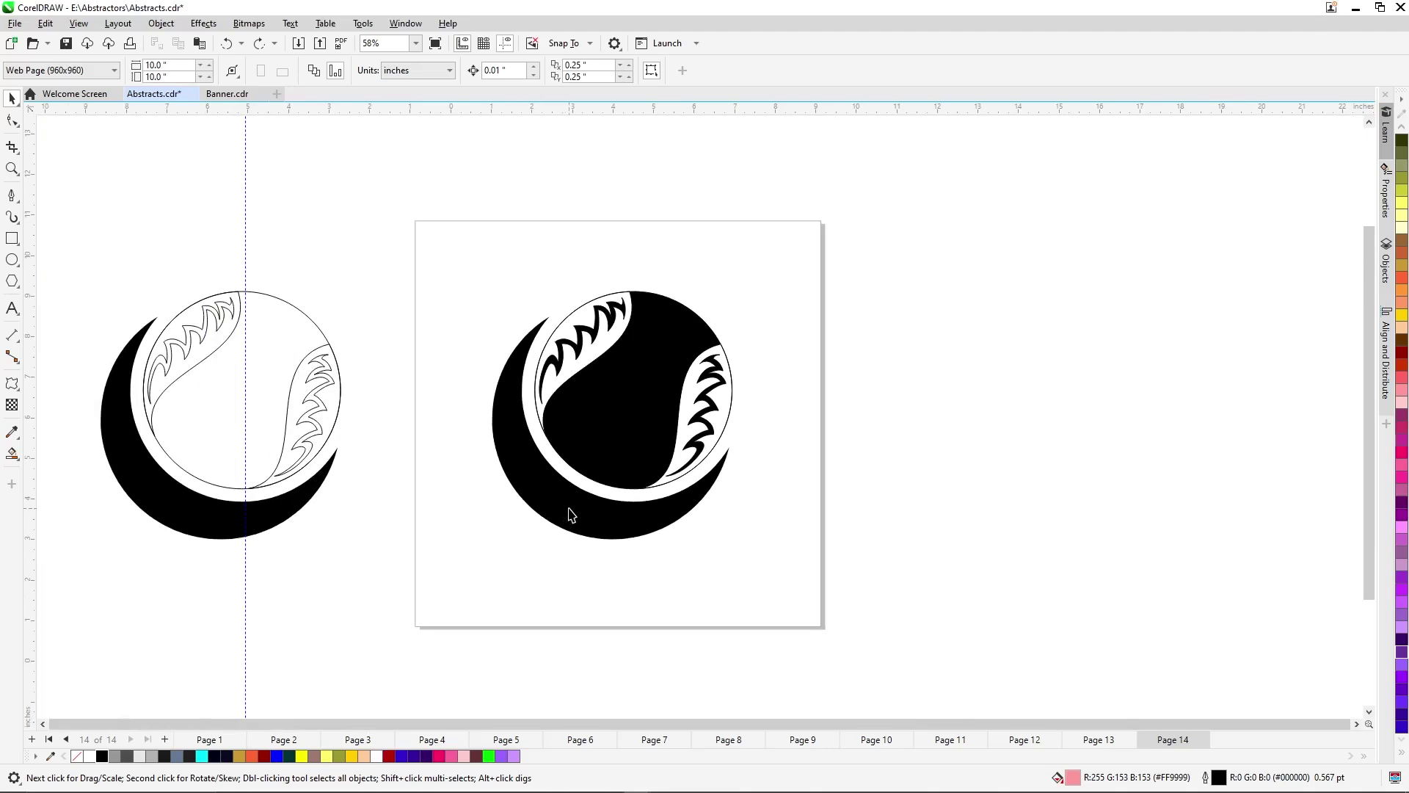
{"action": "left_click", "coordinate": [572, 514]}
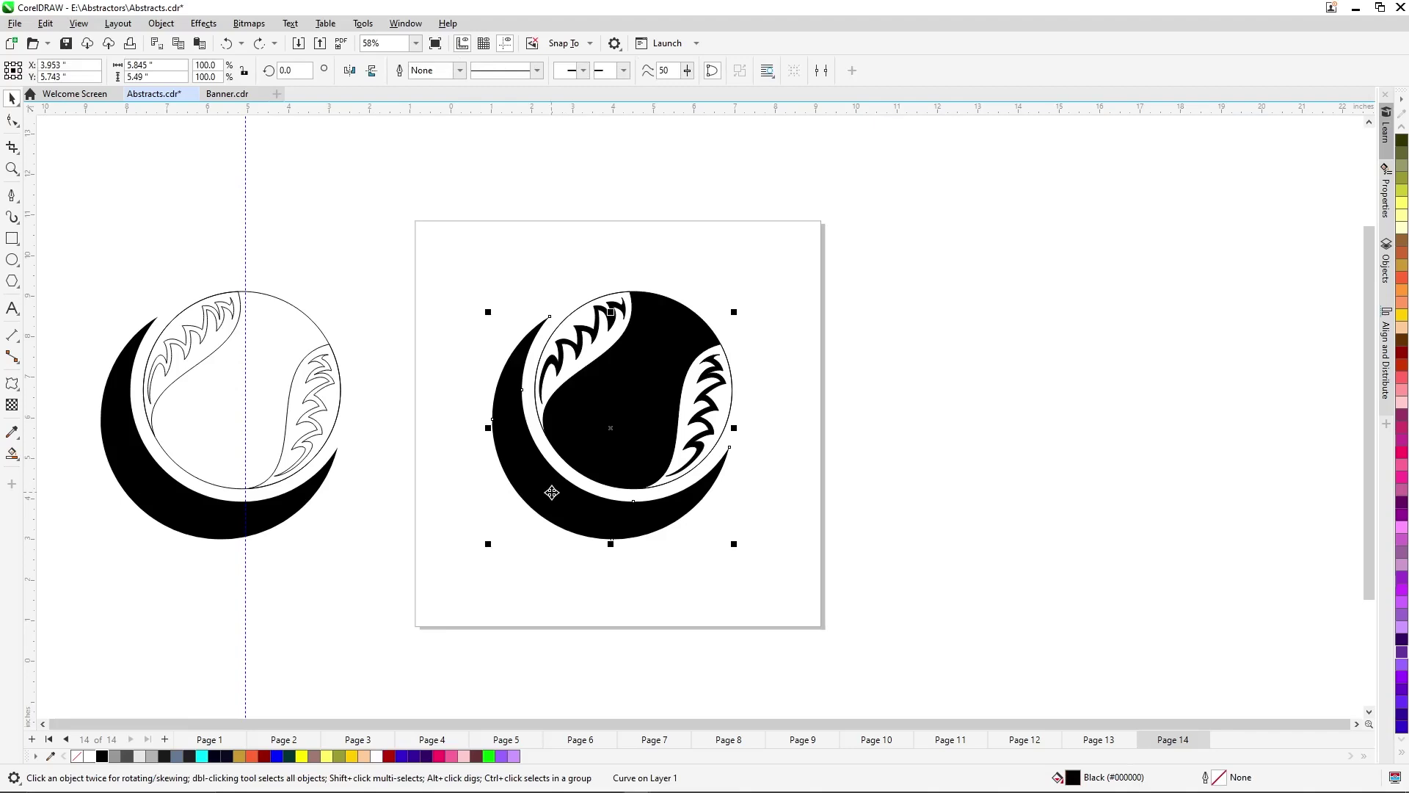
{"action": "scroll", "coordinate": [552, 493], "scroll_direction": "up", "scroll_amount": 1}
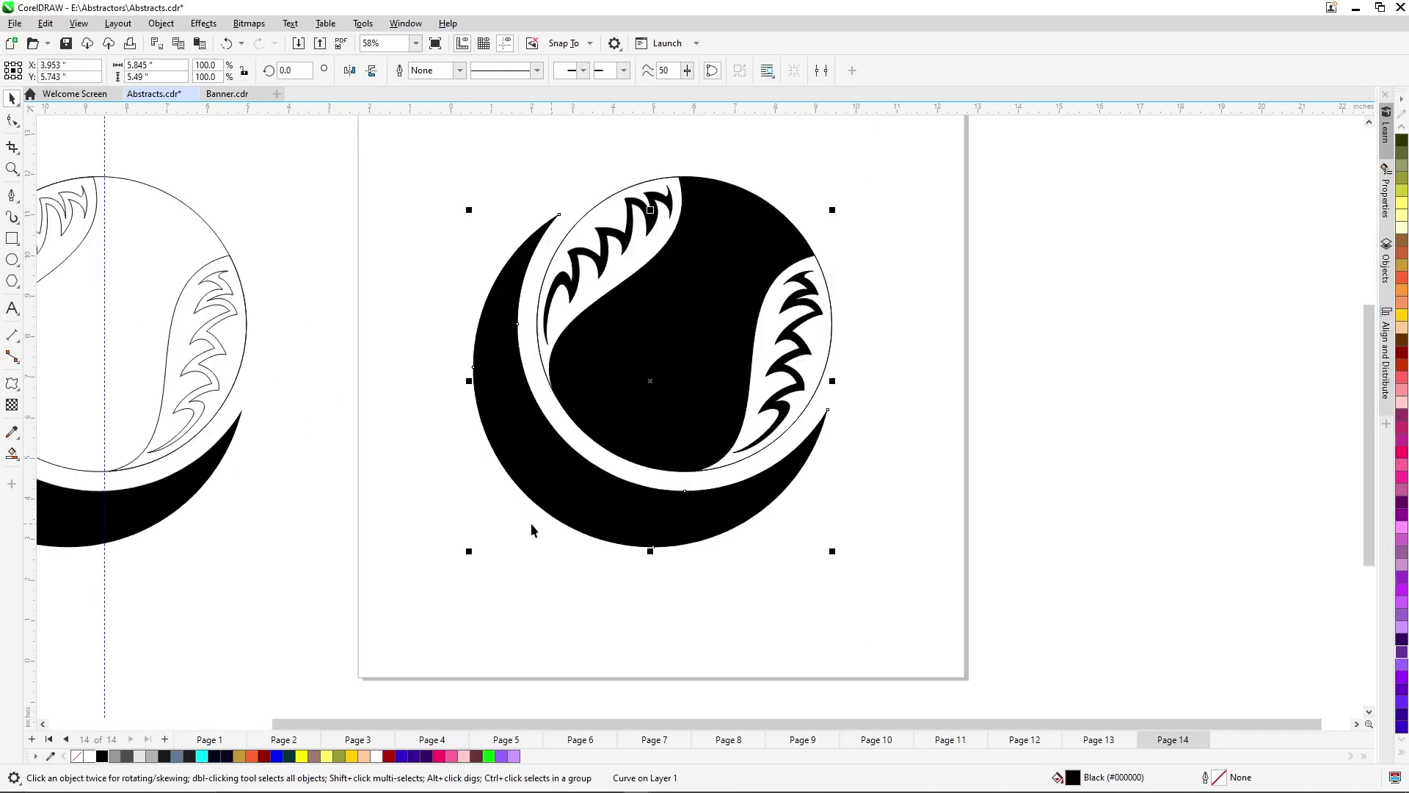
{"action": "scroll", "coordinate": [567, 478], "scroll_direction": "up", "scroll_amount": 1}
{"action": "scroll", "coordinate": [566, 478], "scroll_direction": "up", "scroll_amount": 1}
{"action": "left_click_drag", "start_coordinate": [566, 479], "coordinate": [556, 487]}
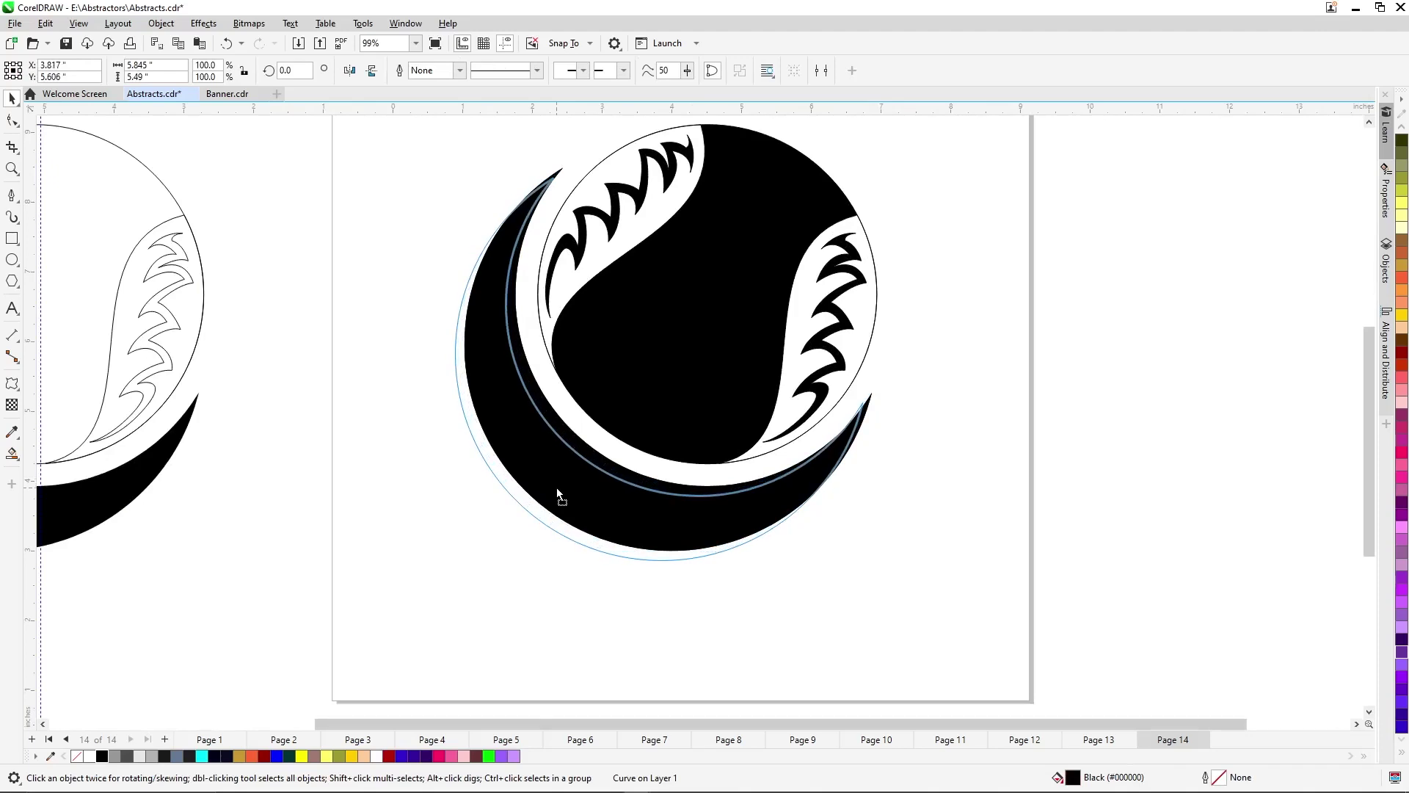
{"action": "left_click_drag", "start_coordinate": [556, 488], "coordinate": [556, 487]}
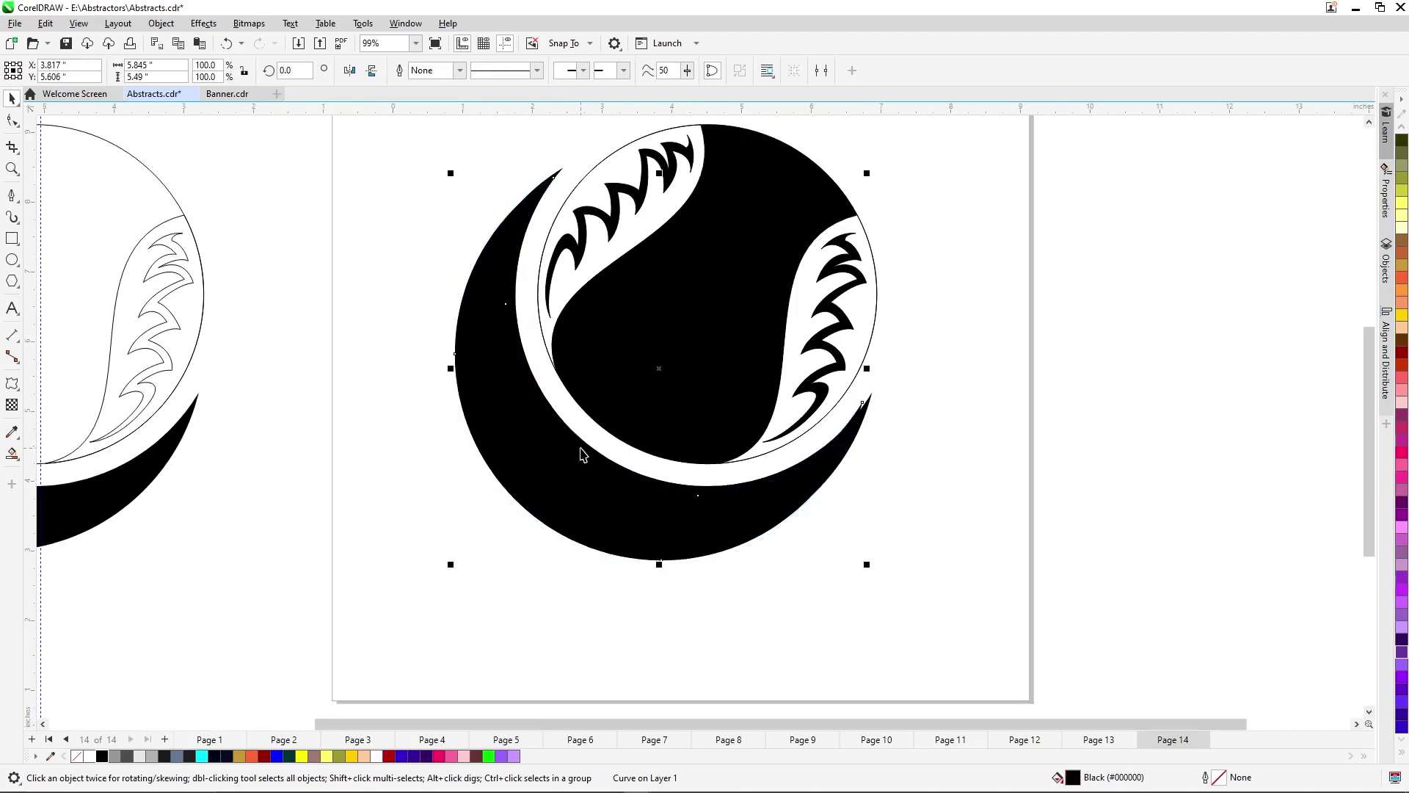
{"action": "left_click", "coordinate": [520, 259], "text": "shift"}
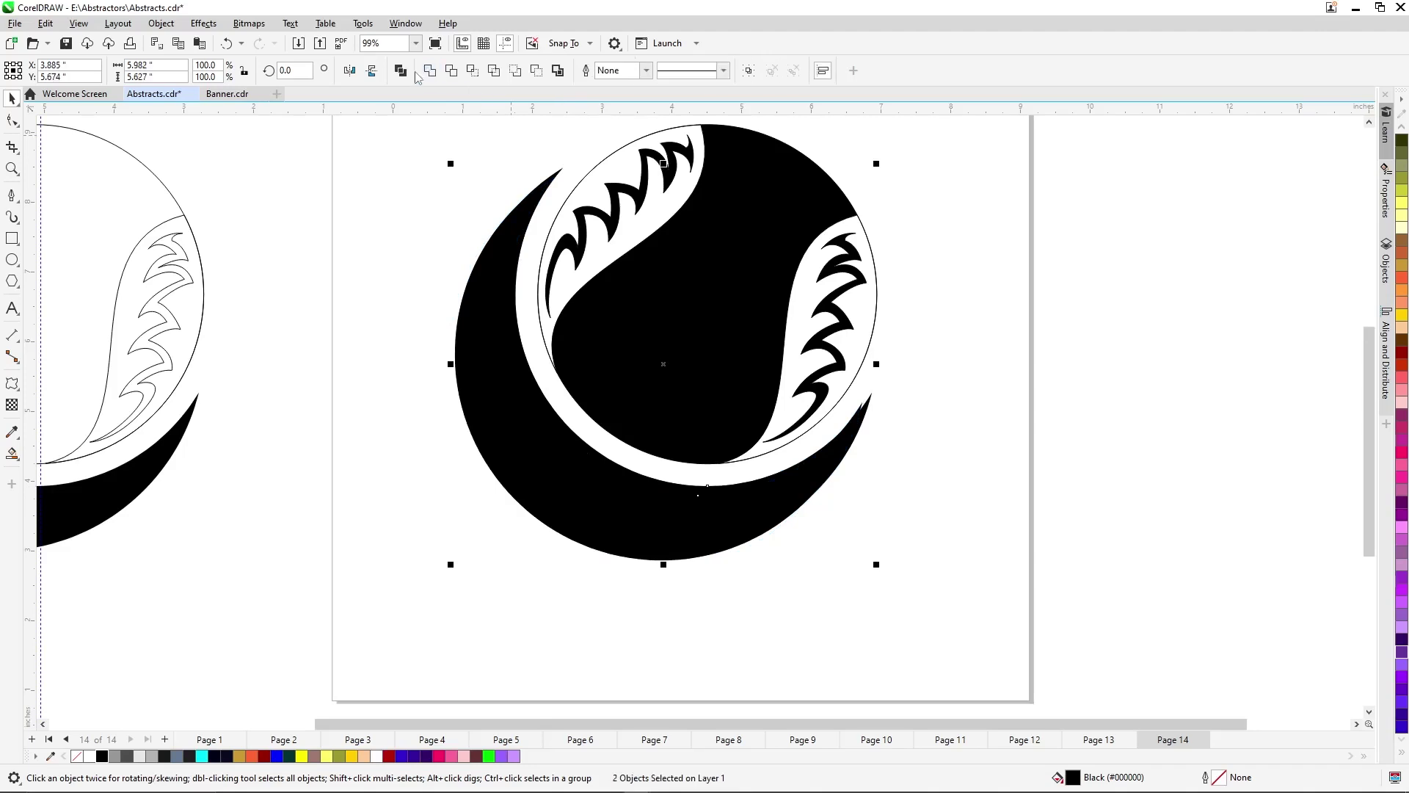
{"action": "left_click", "coordinate": [452, 70]}
Apply a push-and-pull distortion to the thin crescent sliver and remove the distorted piece.
{"action": "left_click", "coordinate": [12, 383]}
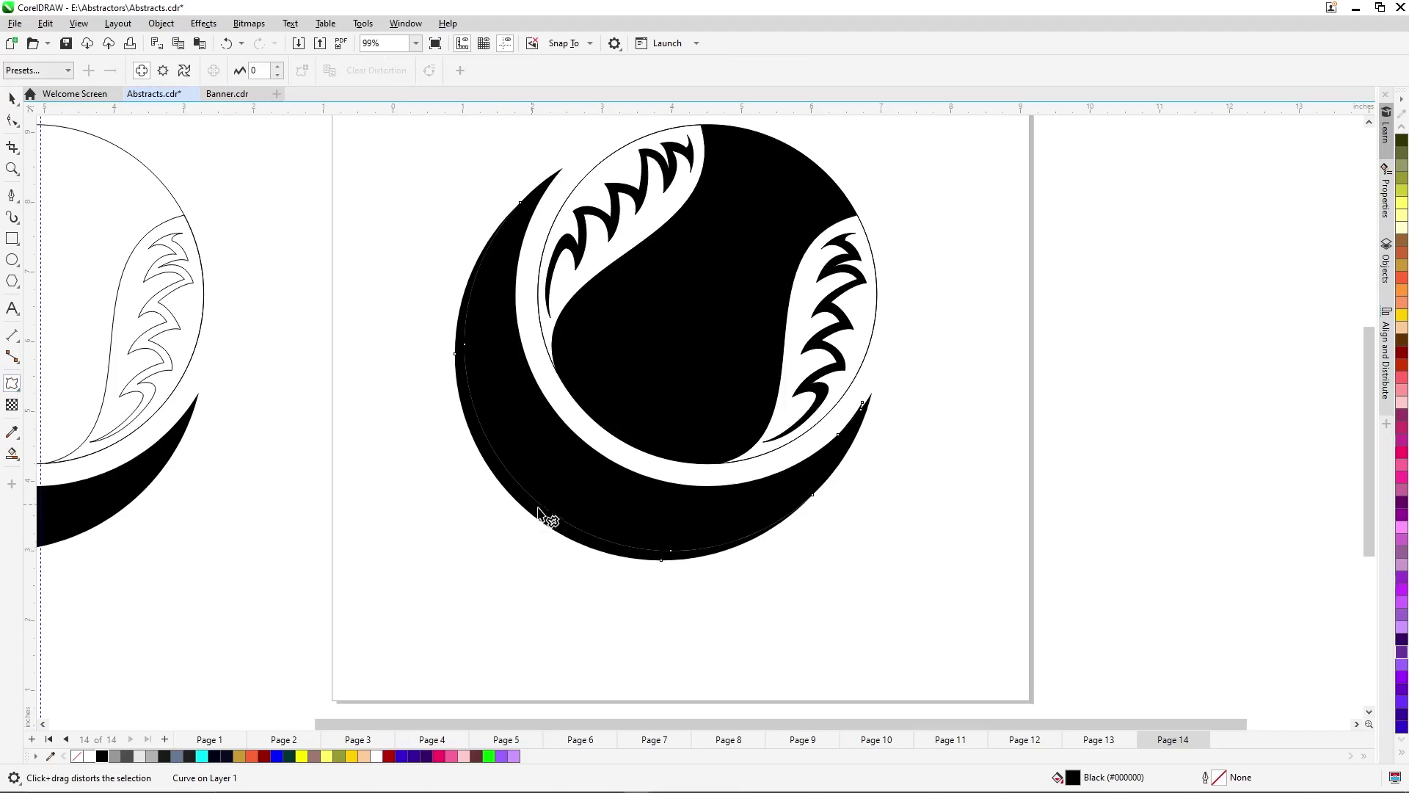
{"action": "left_click_drag", "start_coordinate": [531, 505], "coordinate": [547, 550]}
{"action": "key", "text": "space"}
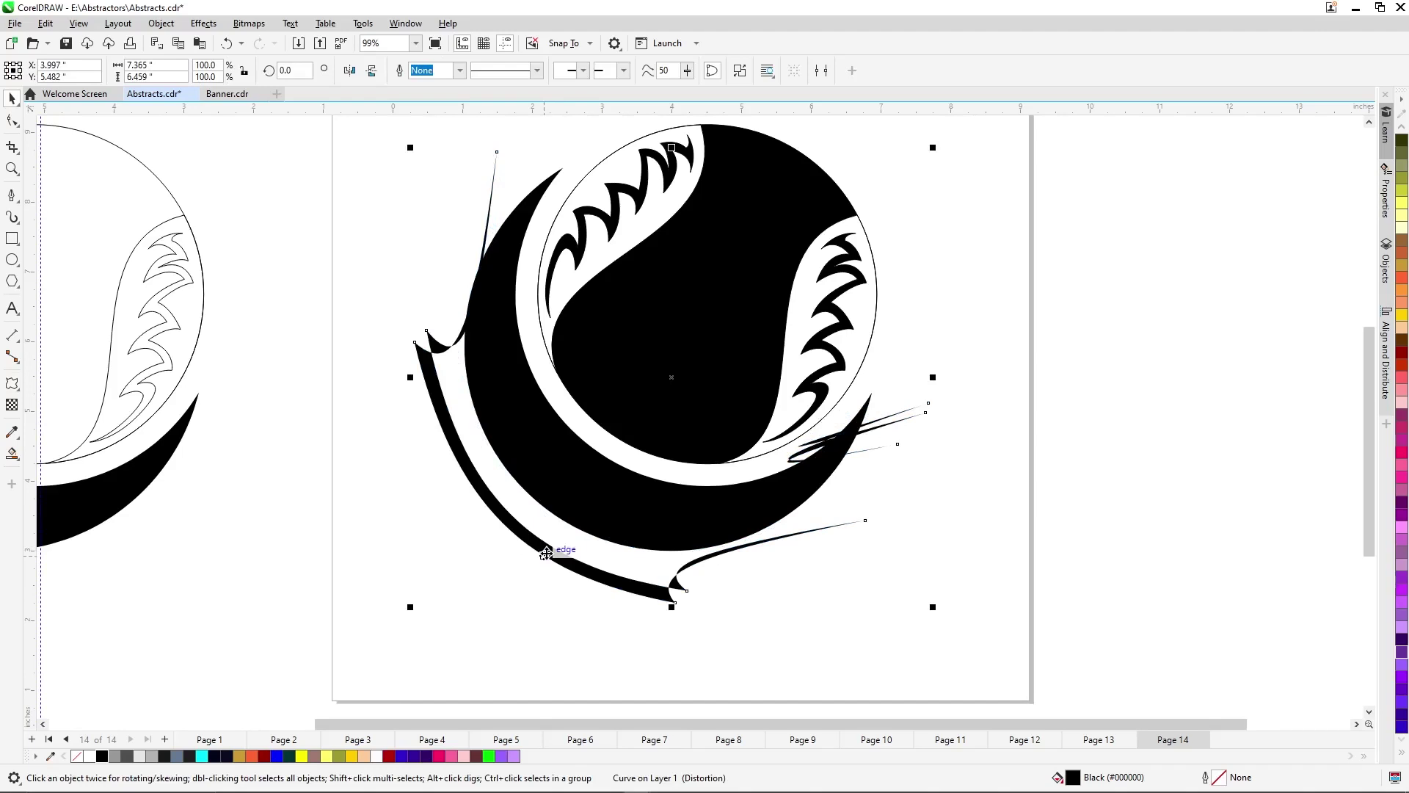
{"action": "left_click", "coordinate": [640, 596]}
{"action": "scroll", "coordinate": [721, 546], "scroll_direction": "down", "scroll_amount": 1}
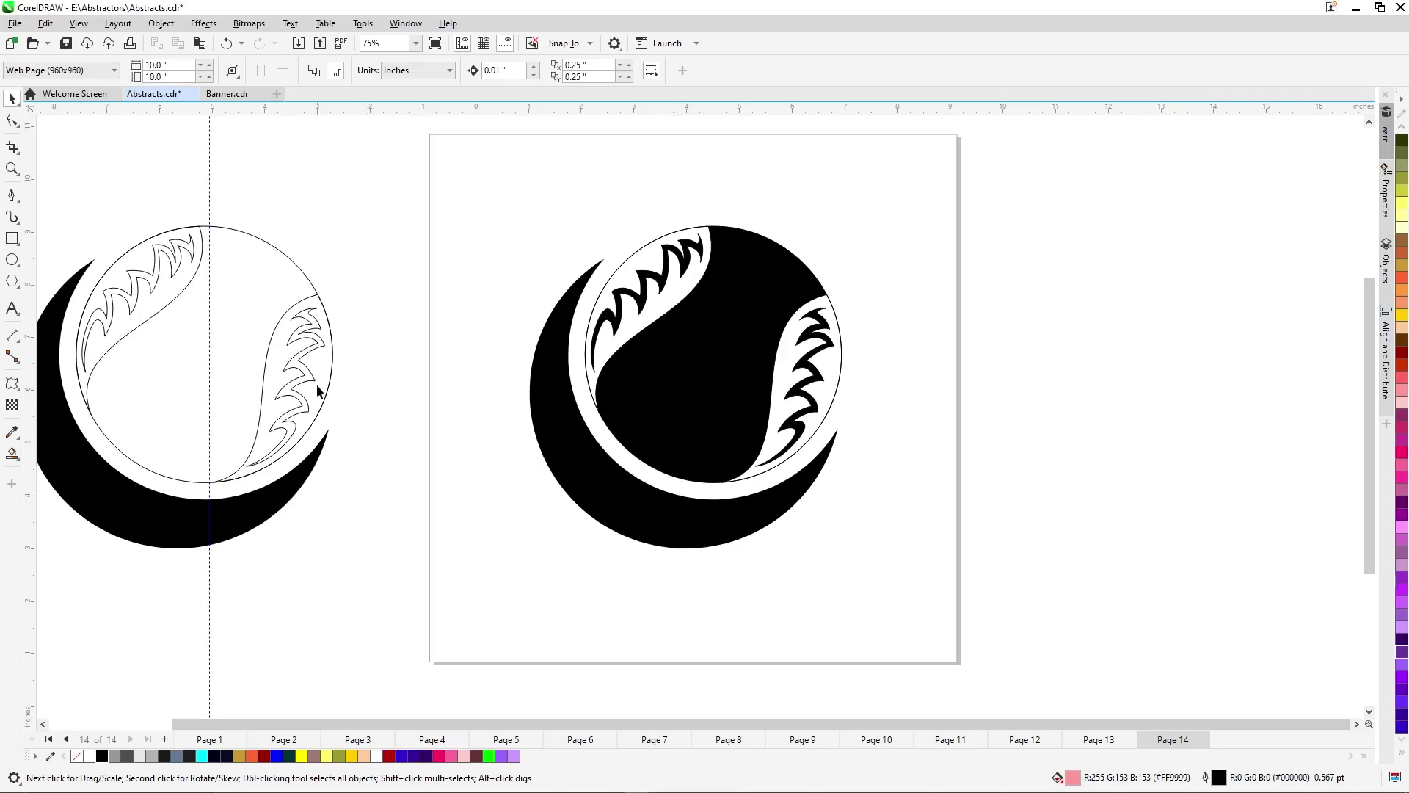
Select the whole outlined logo copy beside the page and place a duplicate of it on the page's opposite side.
{"action": "left_click", "coordinate": [308, 416]}
{"action": "scroll", "coordinate": [308, 416], "scroll_direction": "up", "scroll_amount": 1}
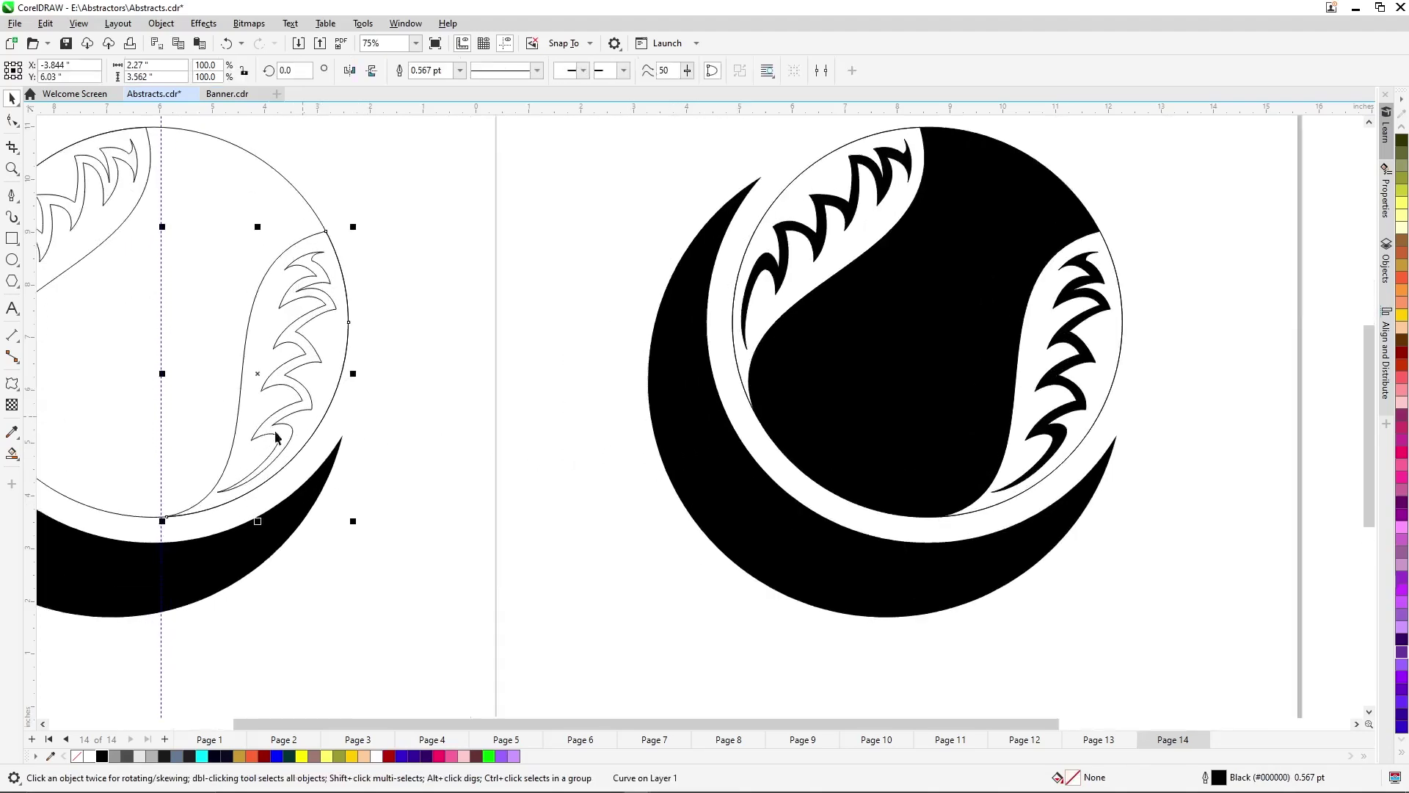
{"action": "scroll", "coordinate": [719, 406], "scroll_direction": "down", "scroll_amount": 3}
{"action": "mouse_move", "coordinate": [206, 218]}
{"action": "left_mouse_down"}
{"action": "mouse_move", "coordinate": [396, 331]}
{"action": "mouse_move", "coordinate": [564, 552]}
{"action": "left_mouse_up"}
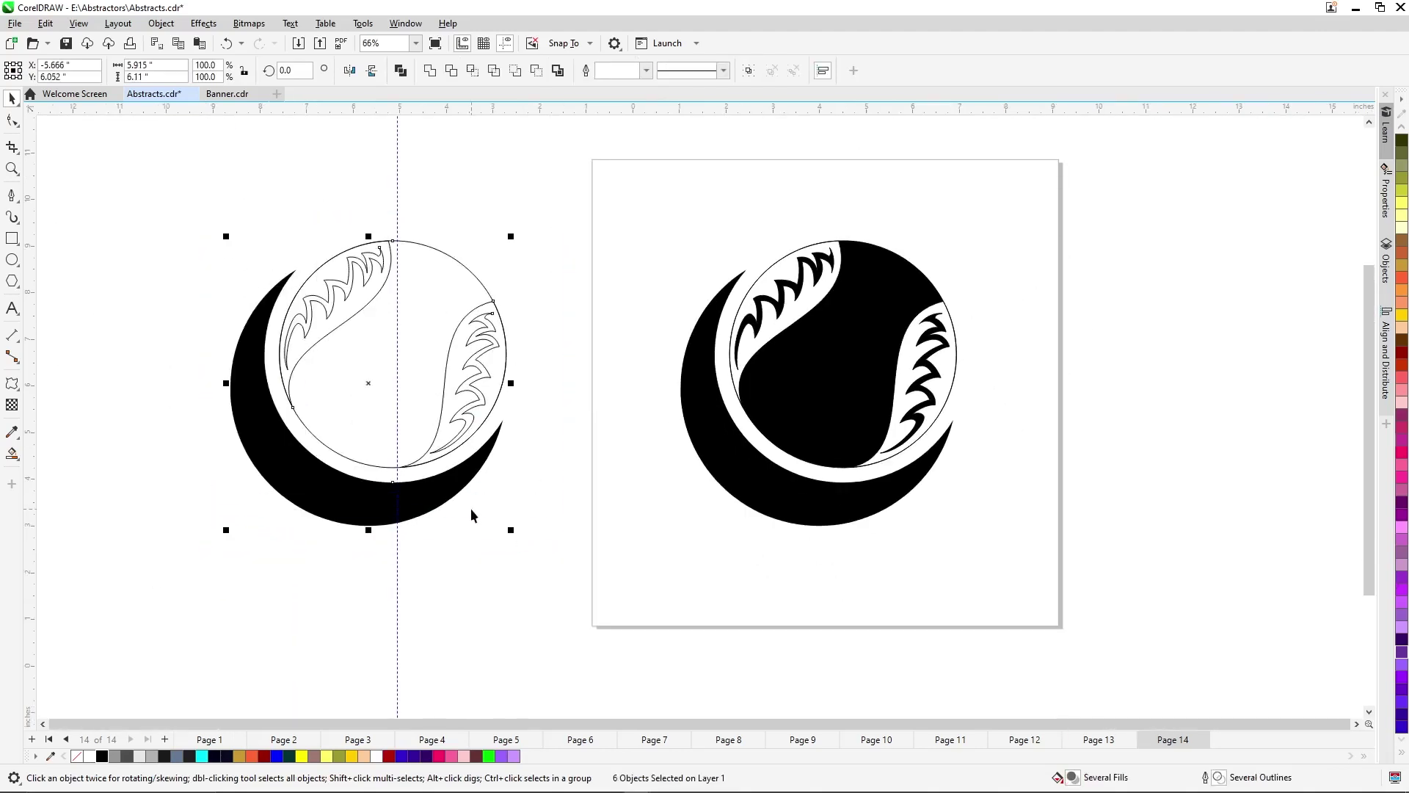
{"action": "scroll", "coordinate": [151, 496], "scroll_direction": "down", "scroll_amount": 1}
{"action": "left_click_drag", "start_coordinate": [256, 471], "coordinate": [1031, 497]}
In the new duplicate, enlarge the right segment with its jagged shape to 100.6% and trim the circle with that segment.
{"action": "scroll", "coordinate": [331, 438], "scroll_direction": "down", "scroll_amount": 1}
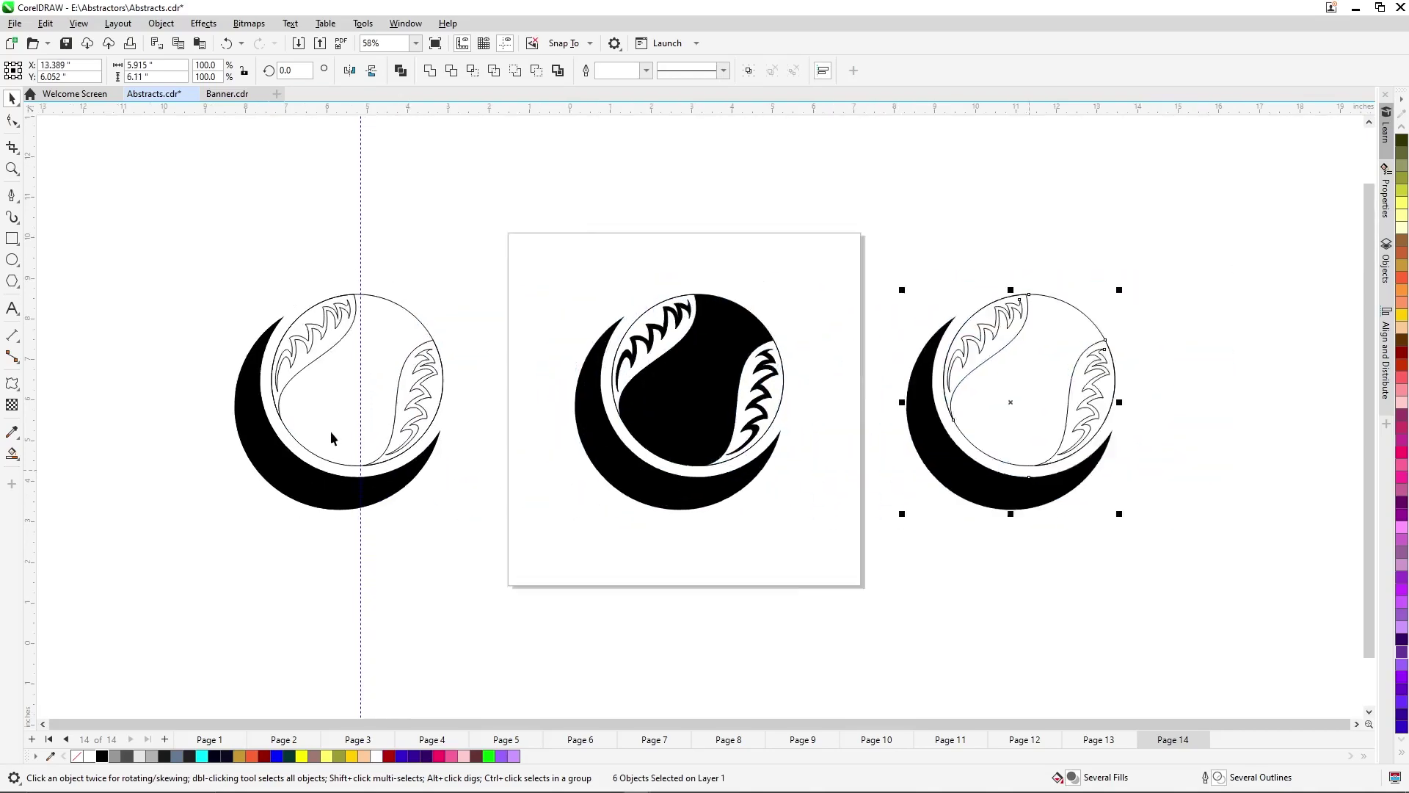
{"action": "scroll", "coordinate": [332, 438], "scroll_direction": "down", "scroll_amount": 1}
{"action": "scroll", "coordinate": [881, 440], "scroll_direction": "up", "scroll_amount": 2}
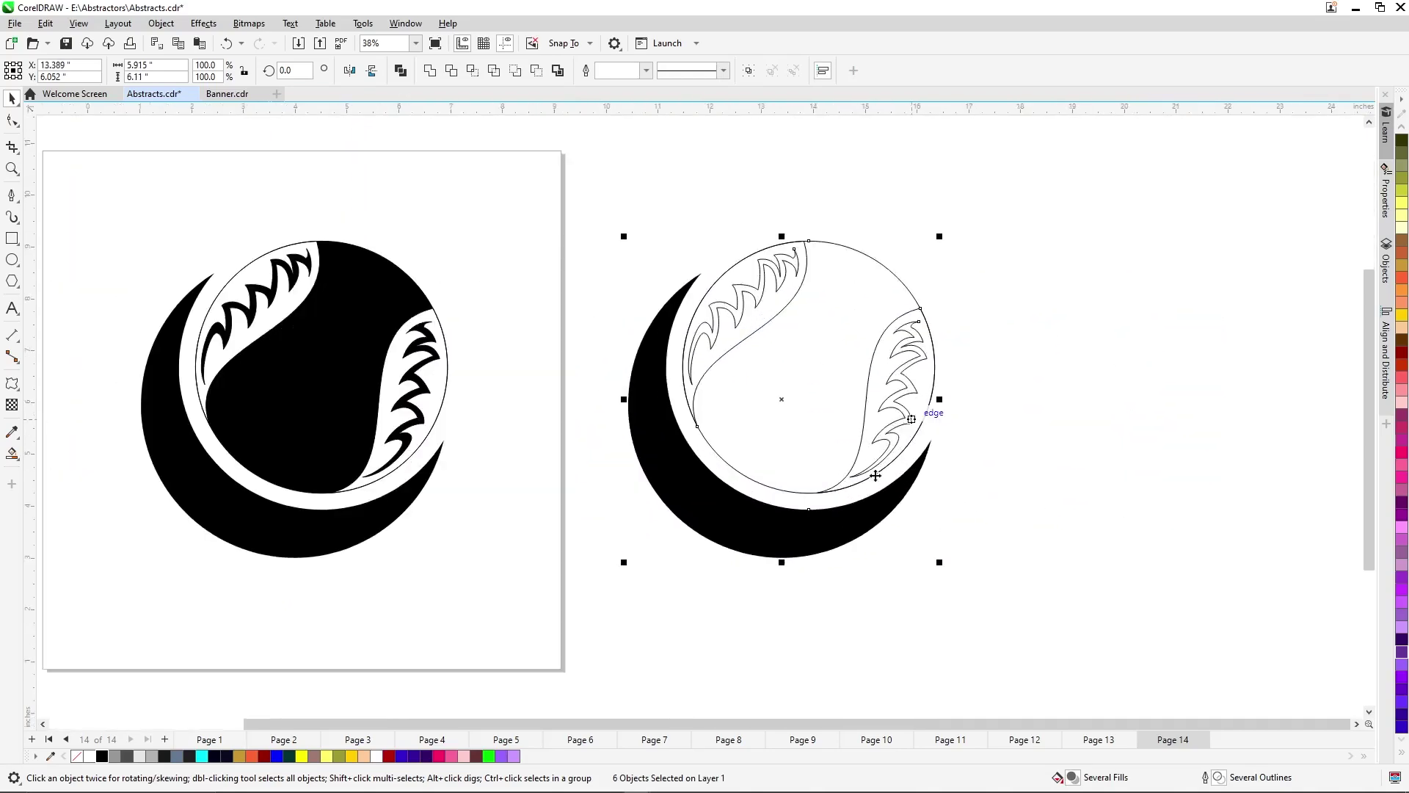
{"action": "scroll", "coordinate": [844, 470], "scroll_direction": "up", "scroll_amount": 5}
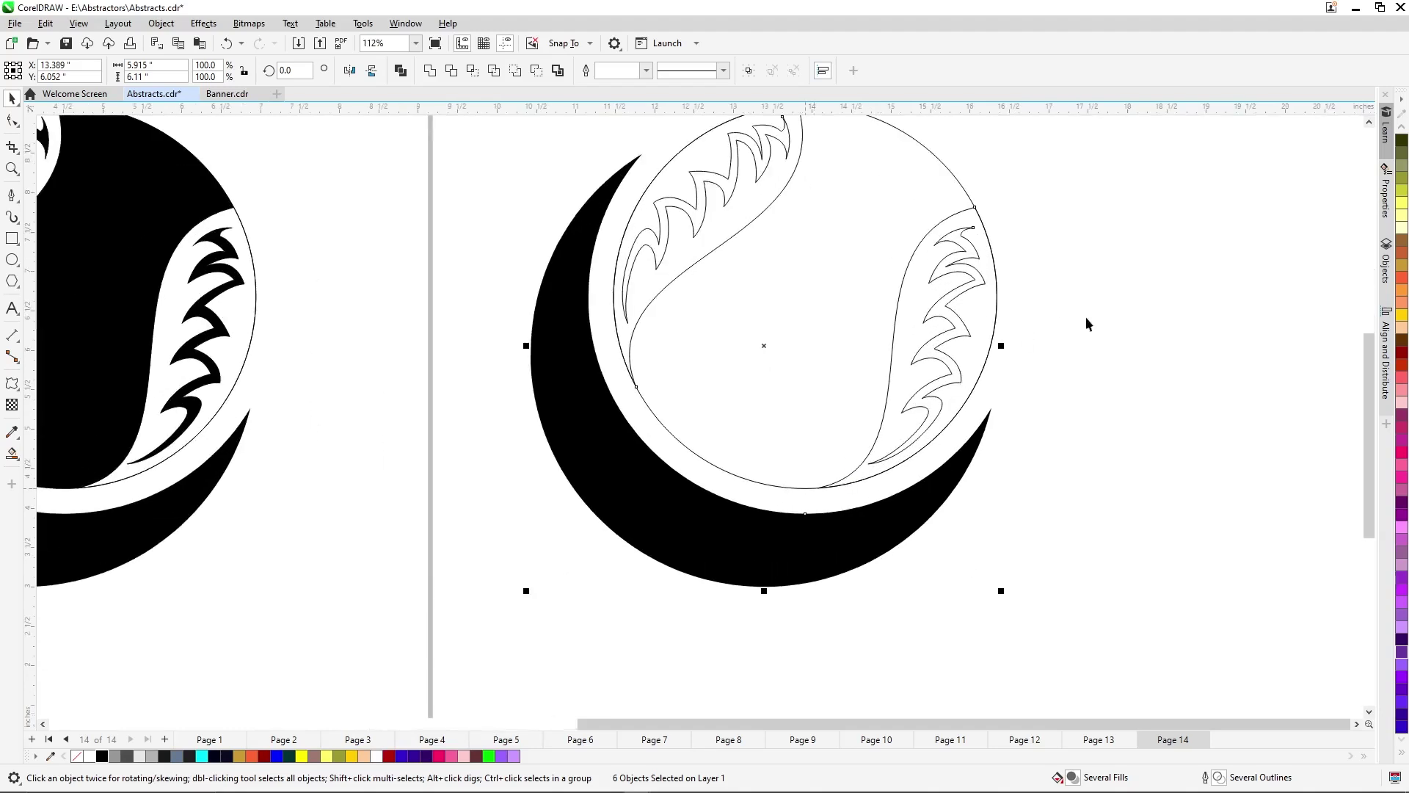
{"action": "left_click", "coordinate": [1087, 323]}
{"action": "left_click_drag", "start_coordinate": [803, 590], "coordinate": [770, 588]}
{"action": "left_click_drag", "start_coordinate": [1005, 496], "coordinate": [1011, 495]}
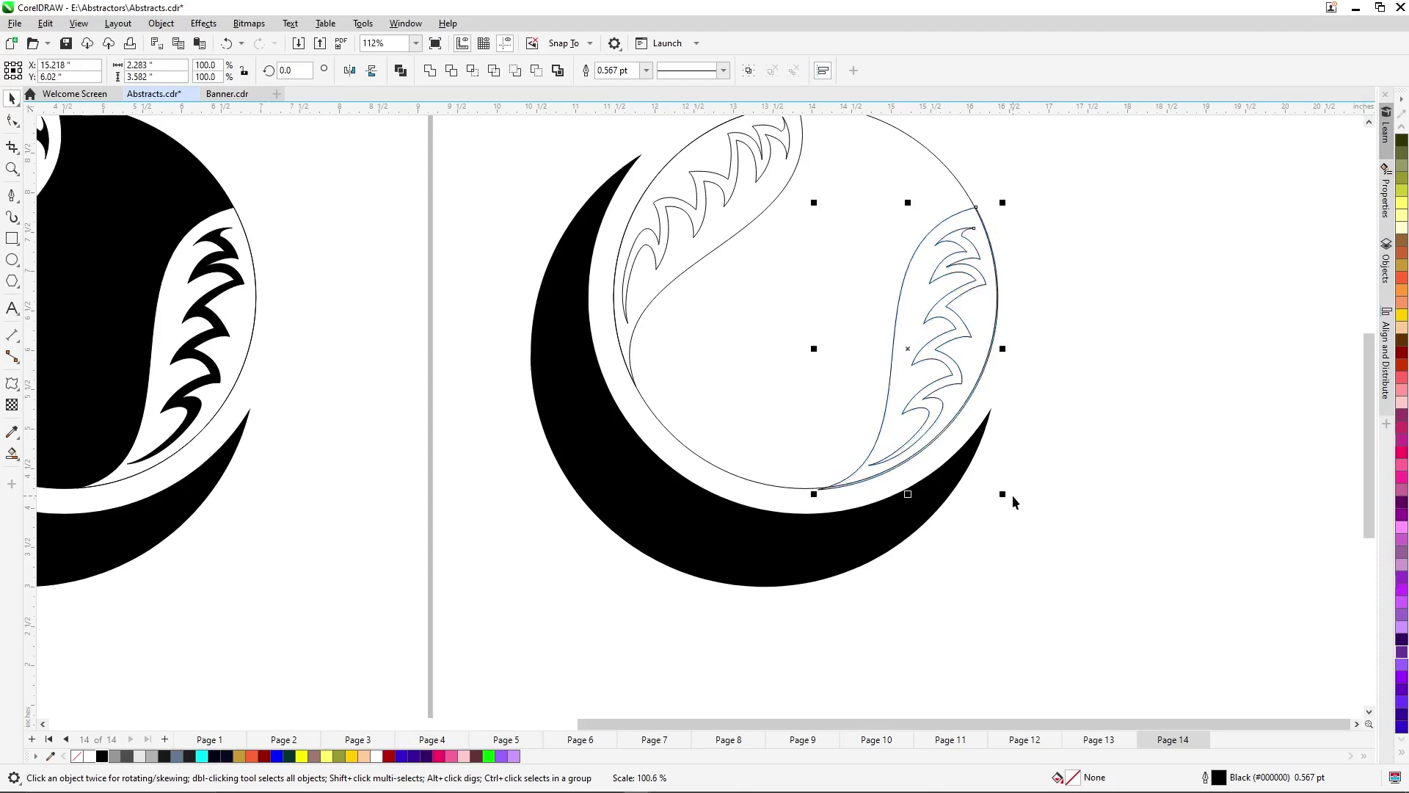
{"action": "left_click", "coordinate": [1041, 408]}
{"action": "left_click", "coordinate": [986, 342]}
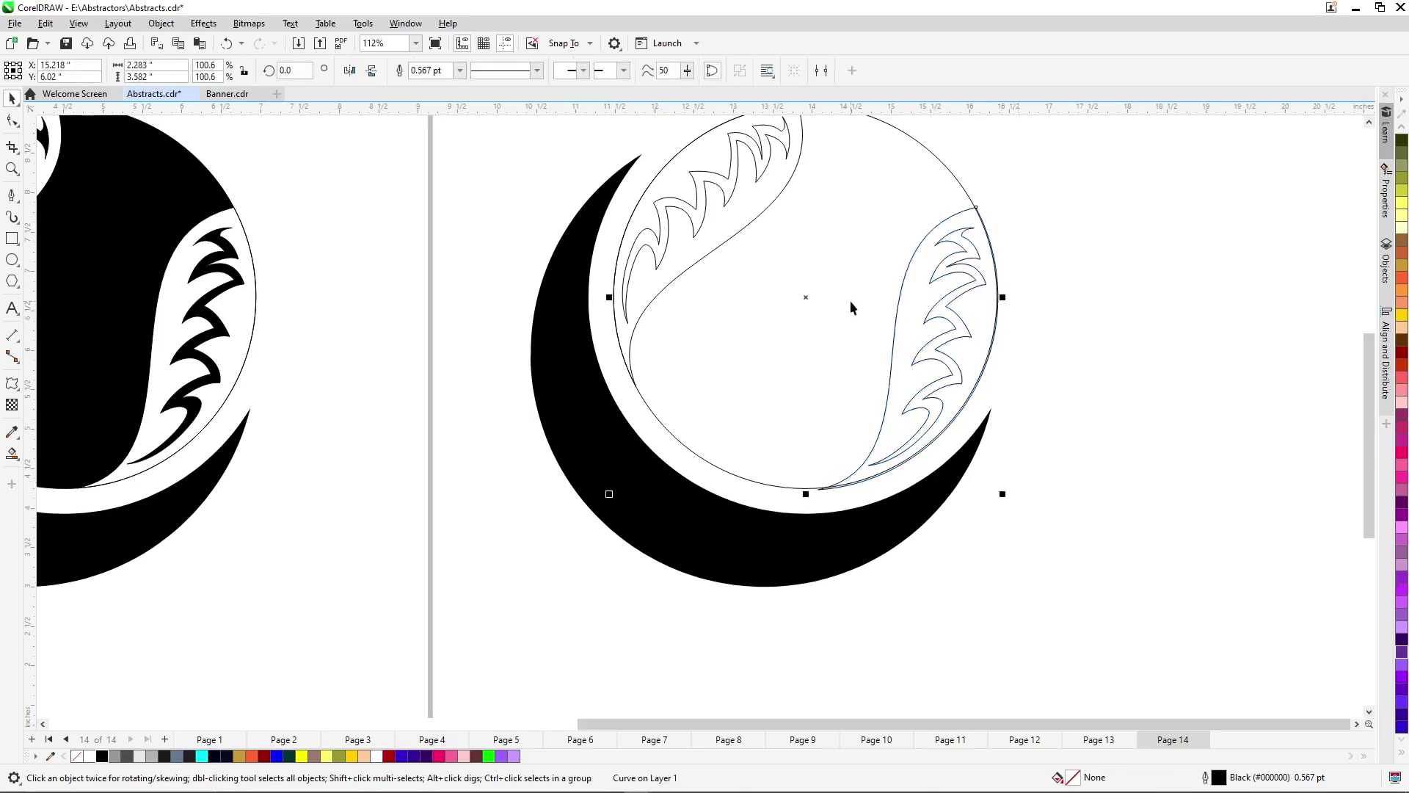
{"action": "left_click", "coordinate": [451, 71]}
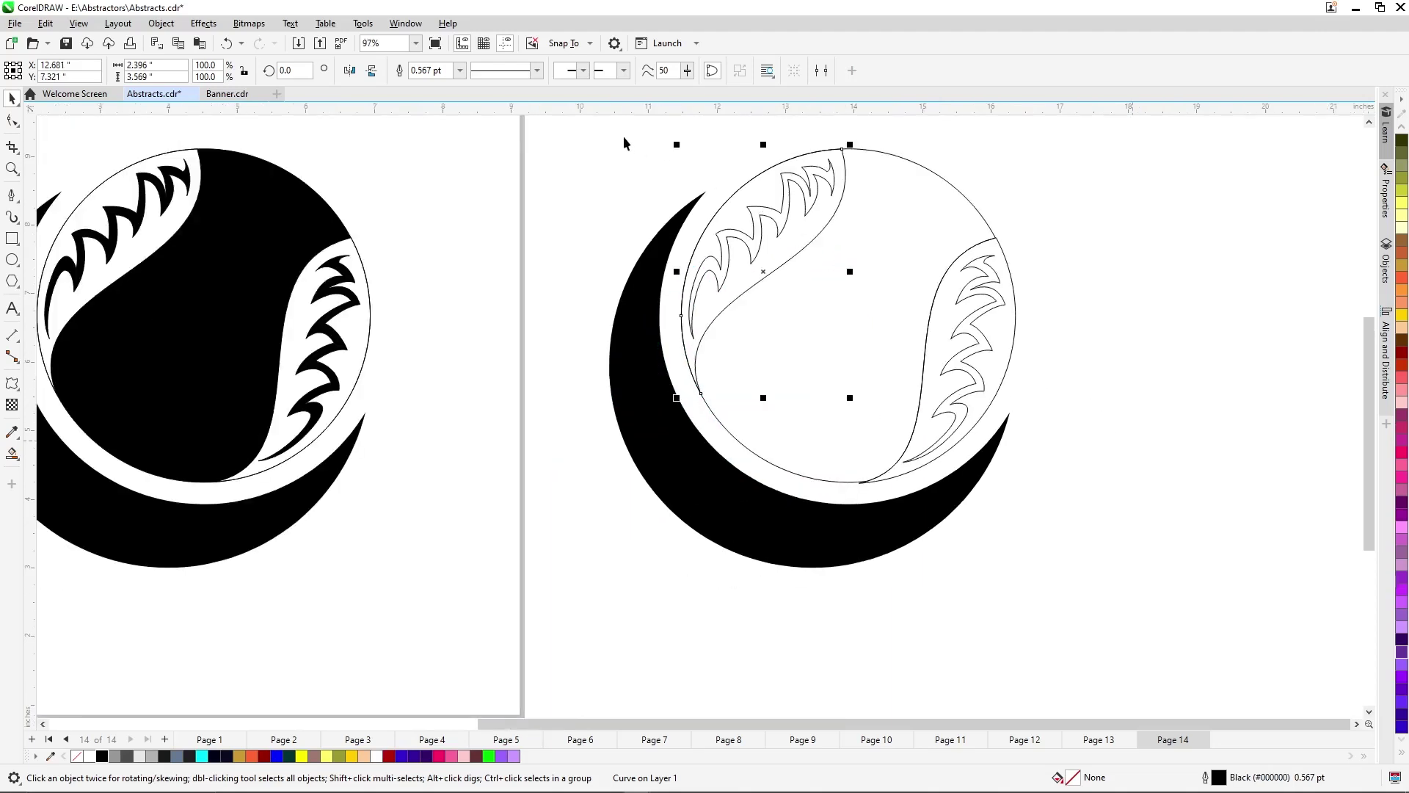
Try to enlarge the left segment with its jagged shape to 2.425 by 3.612 inches and trim the circle with the segment.
{"action": "left_click", "coordinate": [631, 143]}
{"action": "left_click_drag", "start_coordinate": [863, 346], "coordinate": [881, 411]}
{"action": "scroll", "coordinate": [655, 224], "scroll_direction": "up", "scroll_amount": 1}
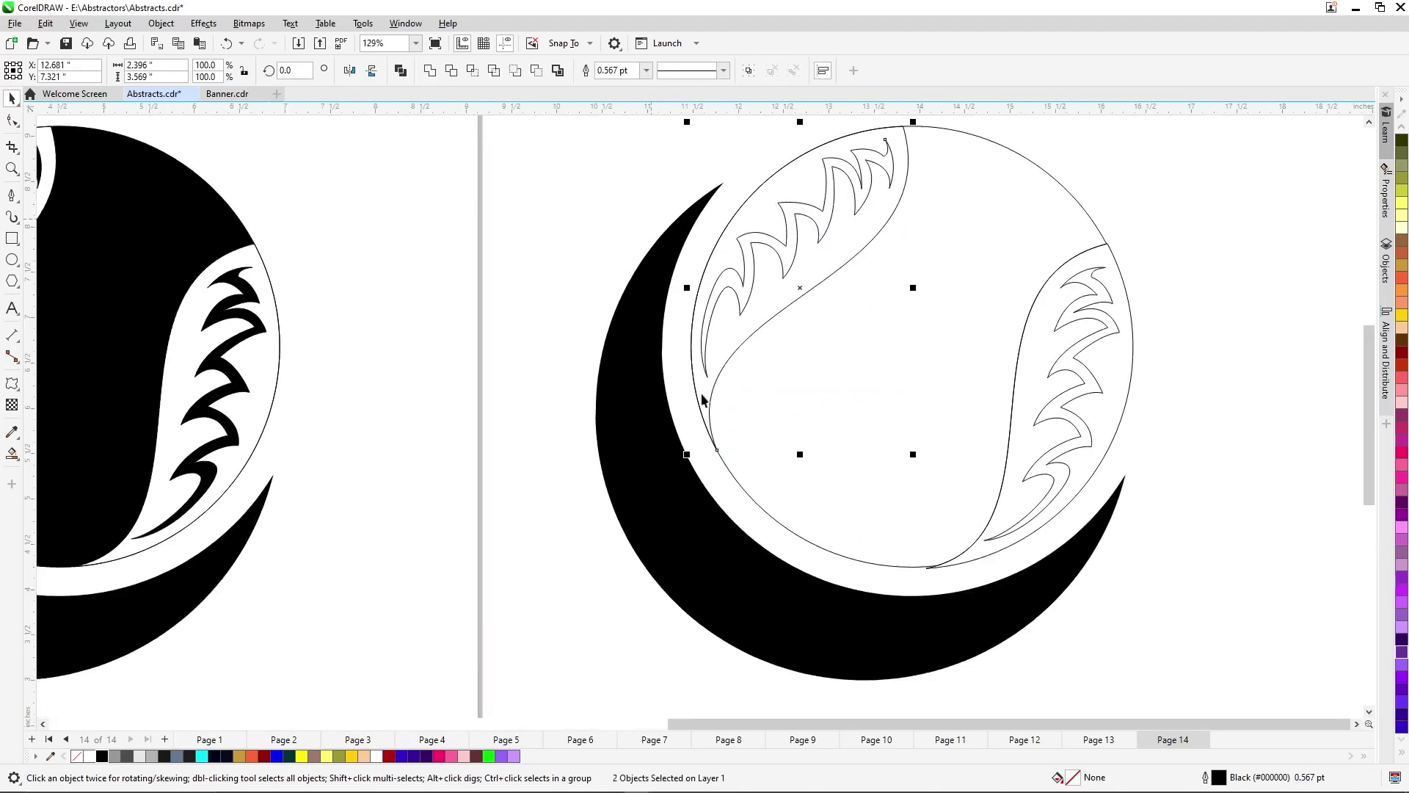
{"action": "scroll", "coordinate": [976, 447], "scroll_direction": "down", "scroll_amount": 1}
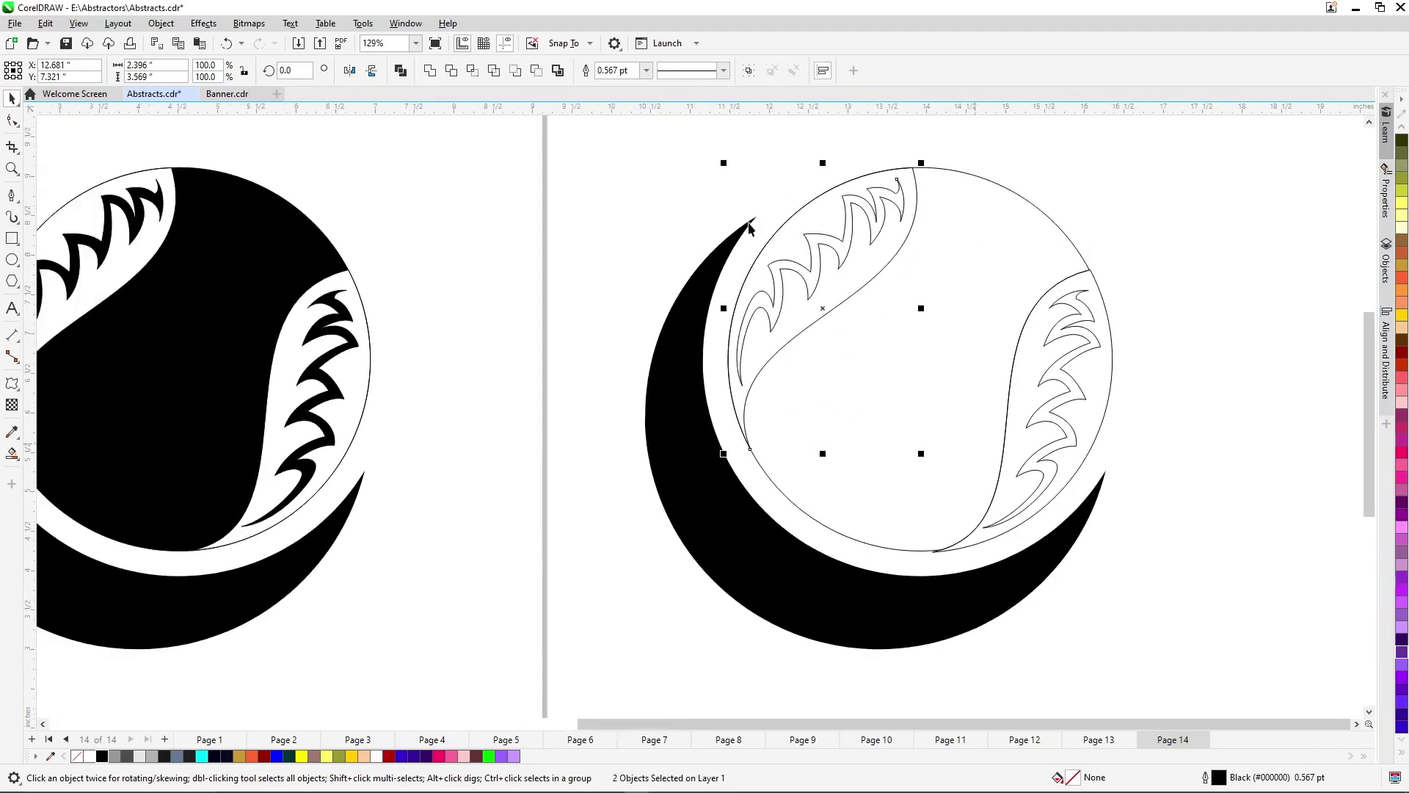
{"action": "left_click_drag", "start_coordinate": [723, 163], "coordinate": [721, 160]}
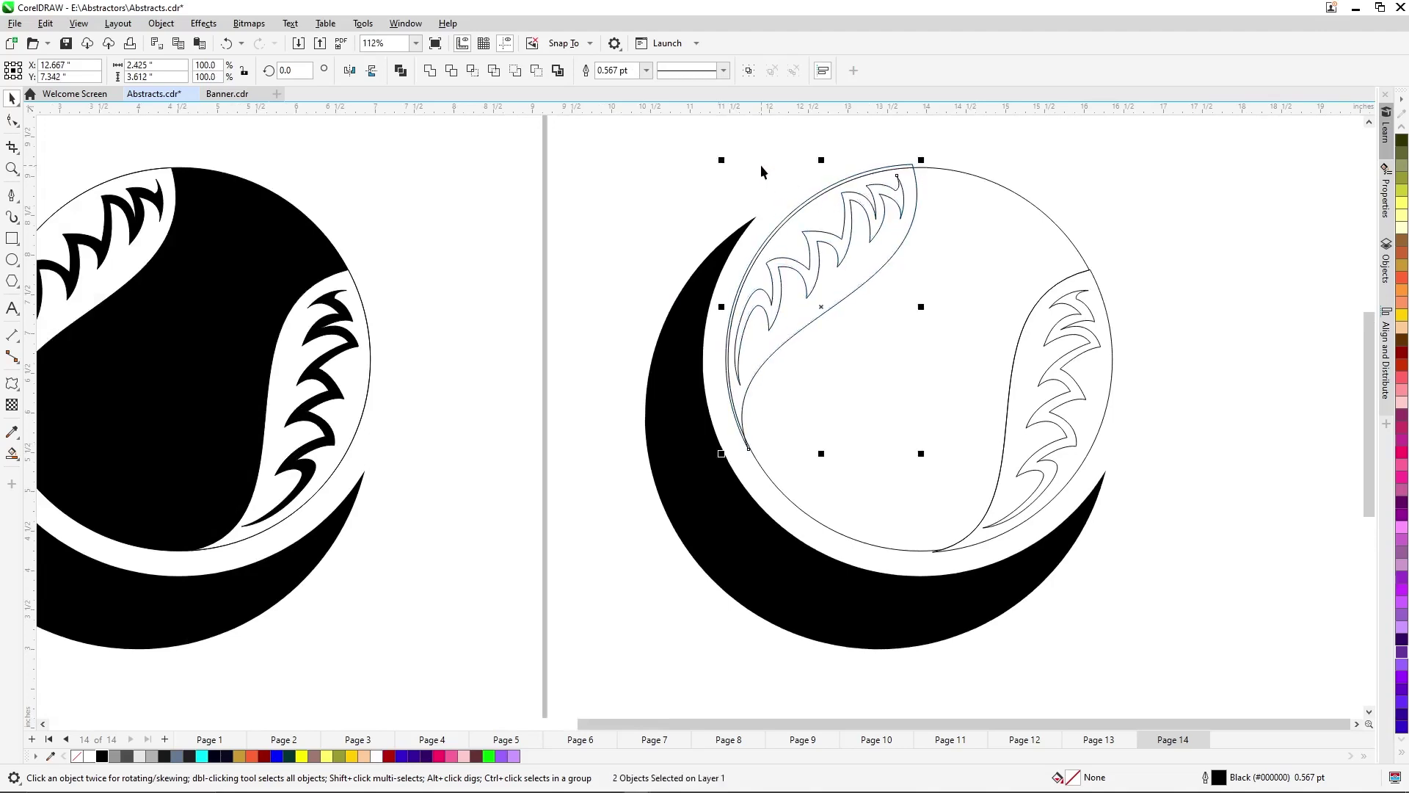
{"action": "left_click", "coordinate": [760, 164]}
{"action": "left_click", "coordinate": [794, 222]}
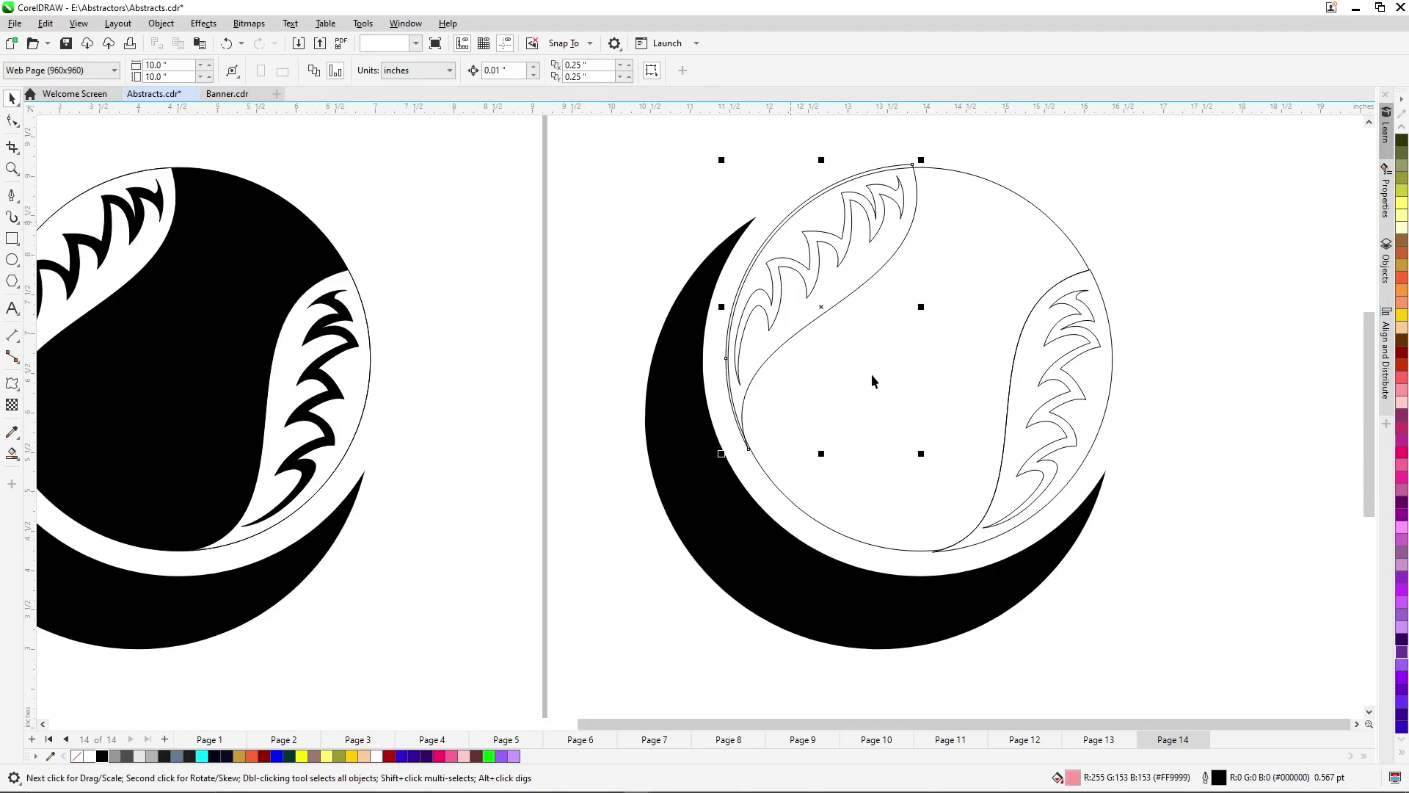
{"action": "left_click", "coordinate": [871, 377], "text": "shift"}
{"action": "left_click", "coordinate": [451, 71]}
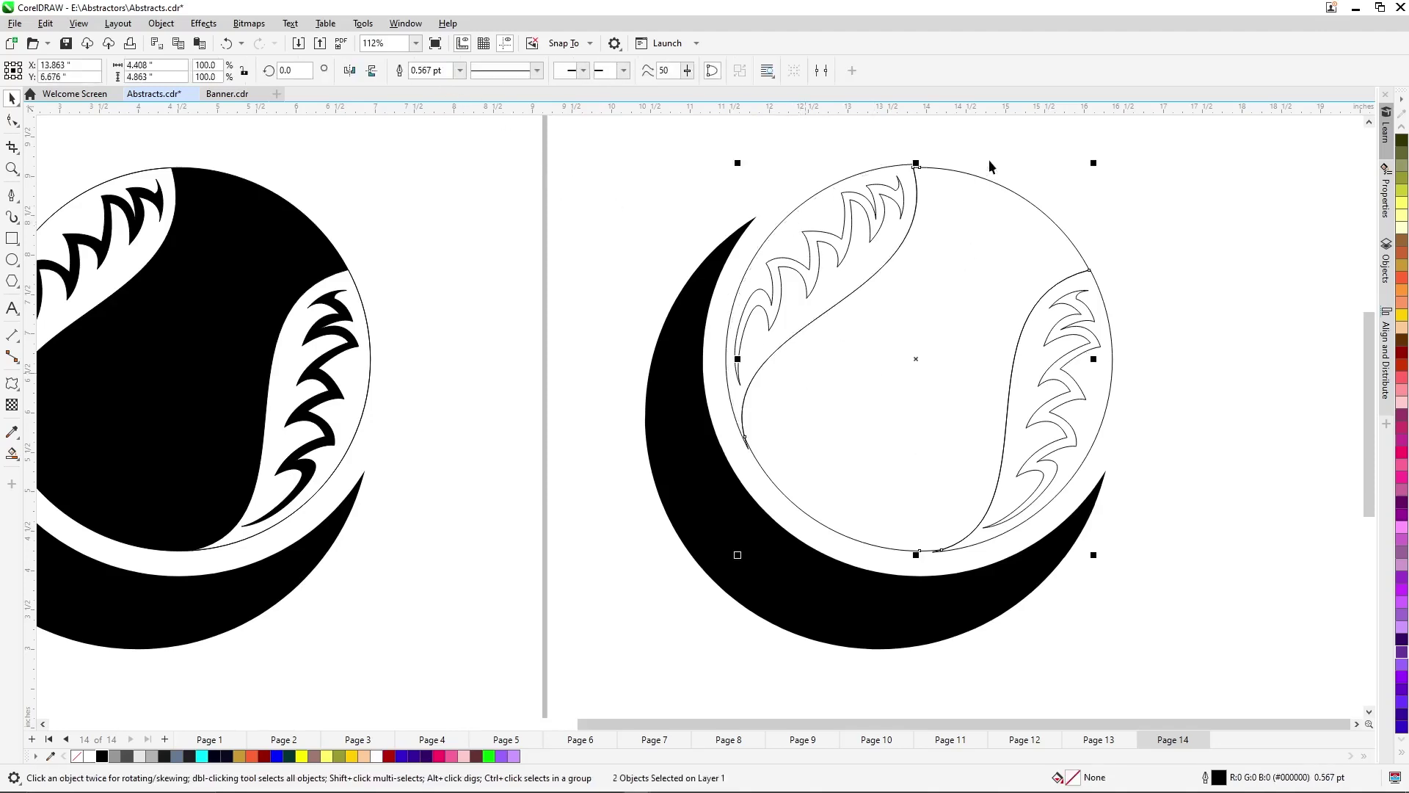
{"action": "left_click", "coordinate": [847, 151]}
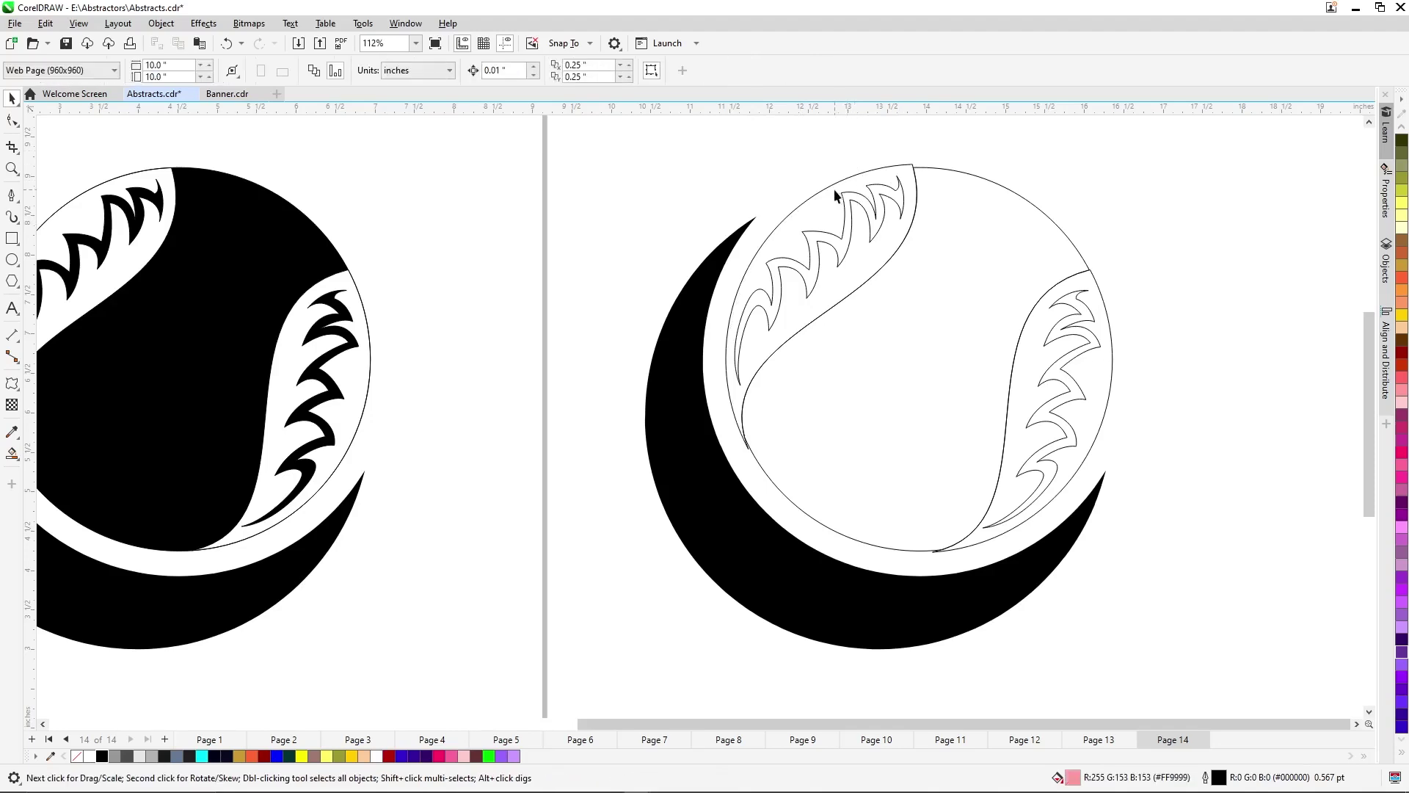
{"action": "key", "text": "ctrl+z"}
{"action": "key", "text": "ctrl+z"}
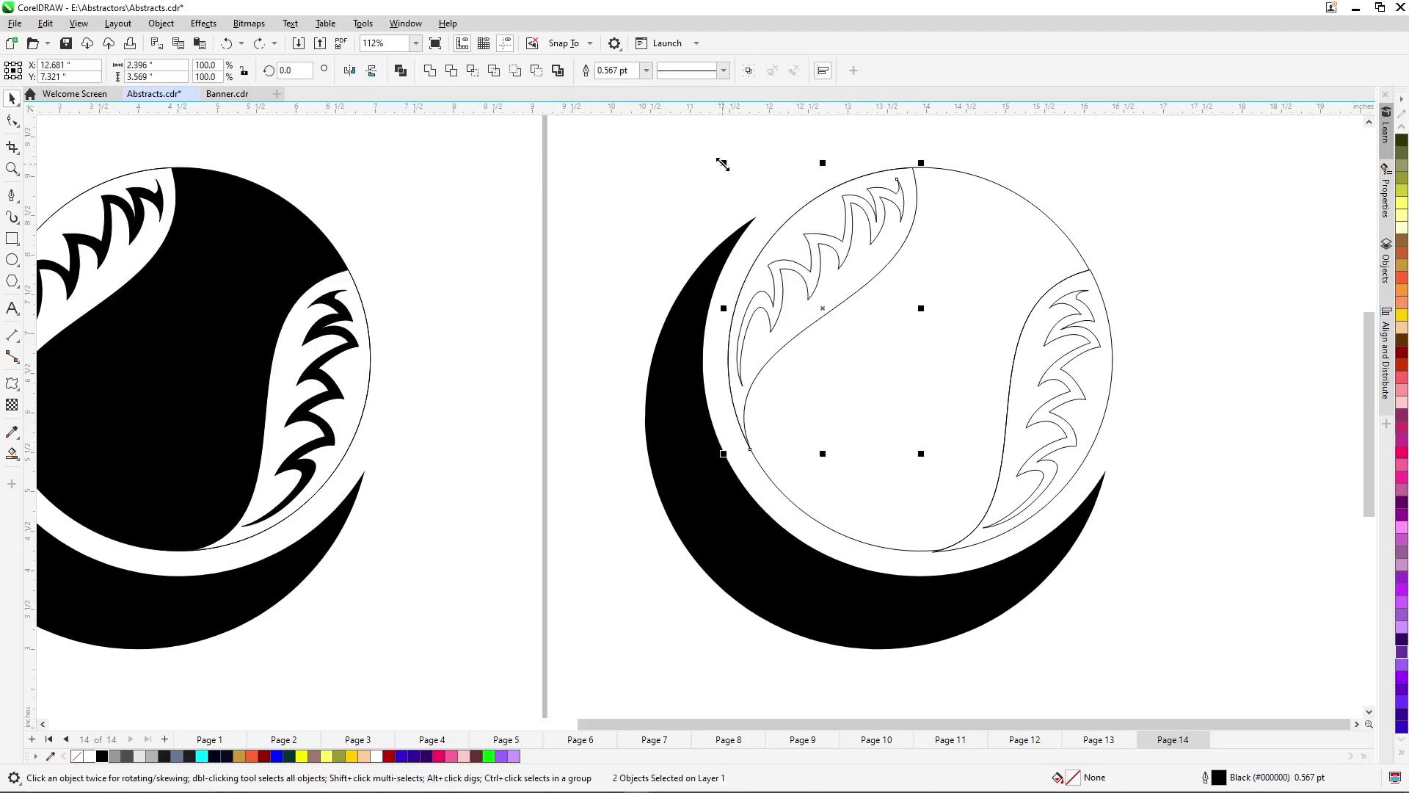
Enlarge the left segment with its jagged shape to 100.4% and trim the circle with that segment.
{"action": "scroll", "coordinate": [723, 164], "scroll_direction": "up", "scroll_amount": 2}
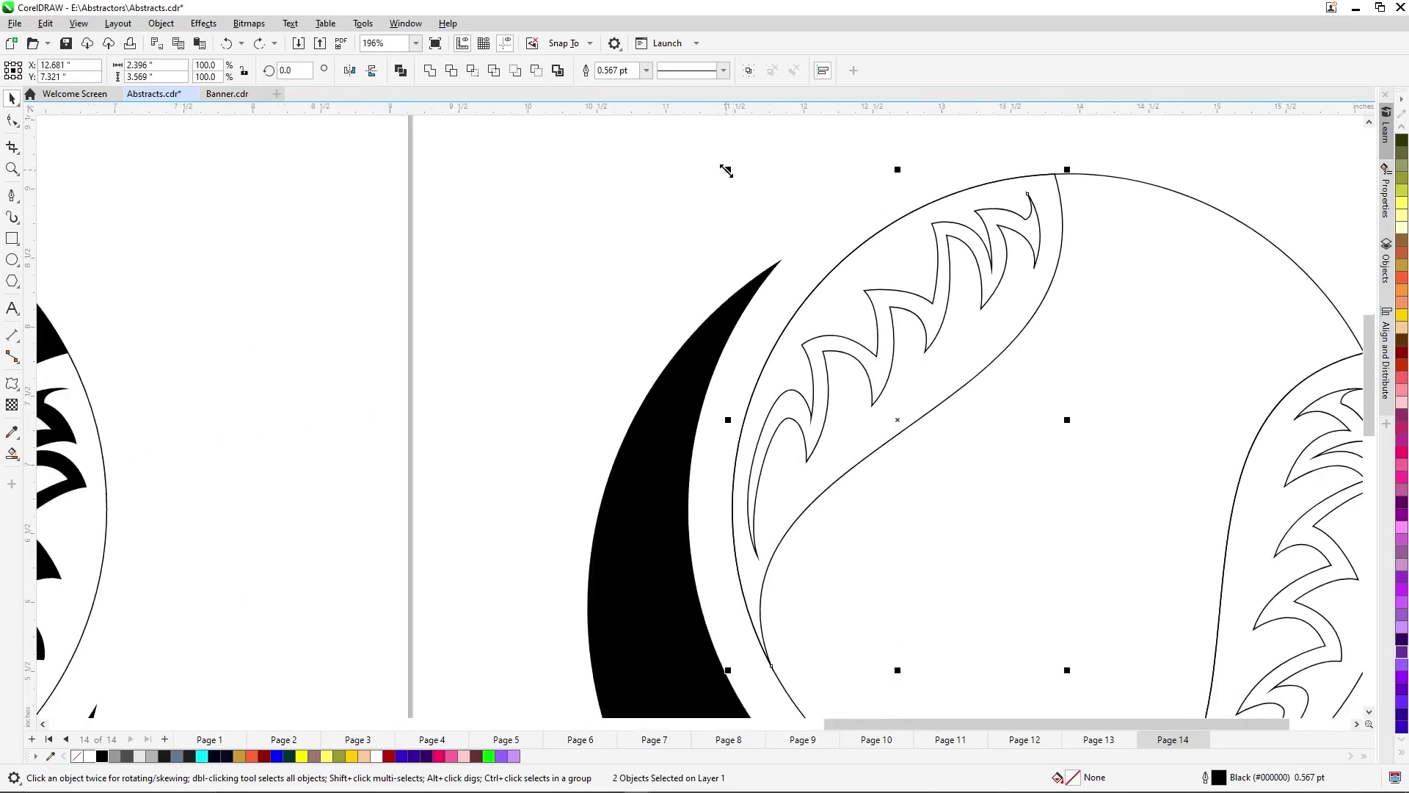
{"action": "left_click_drag", "start_coordinate": [726, 171], "coordinate": [721, 173]}
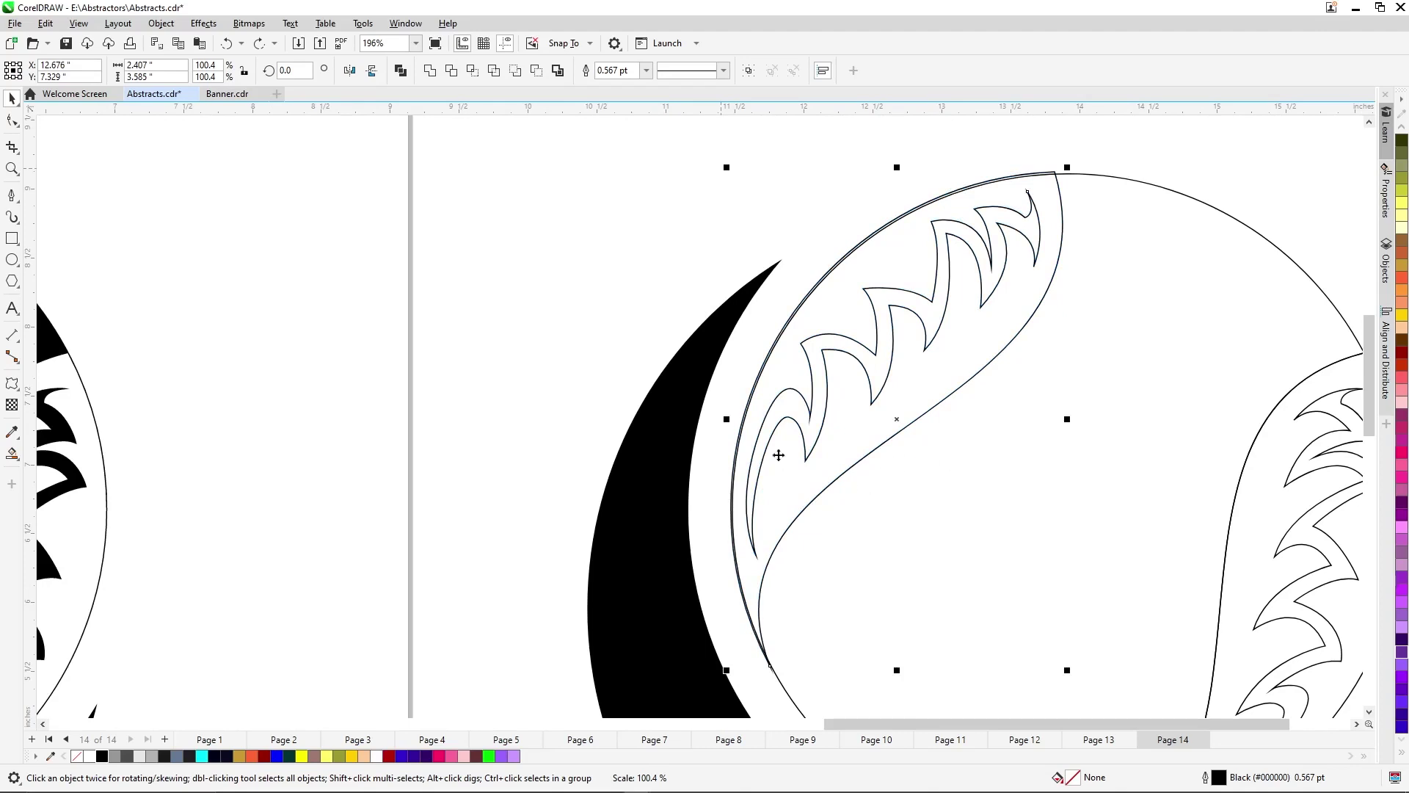
{"action": "left_click", "coordinate": [708, 477]}
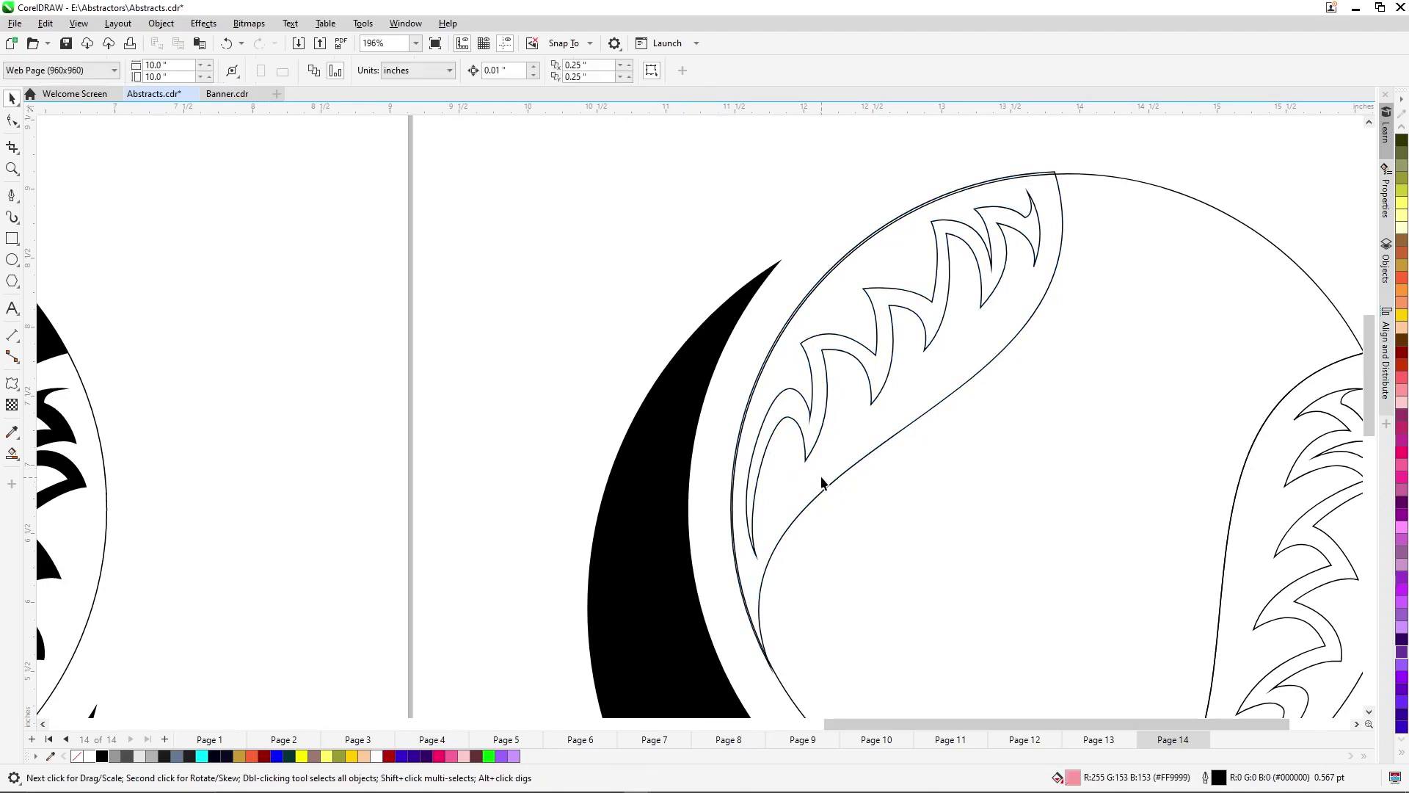
{"action": "left_click", "coordinate": [822, 482]}
{"action": "left_click", "coordinate": [827, 477], "text": "shift"}
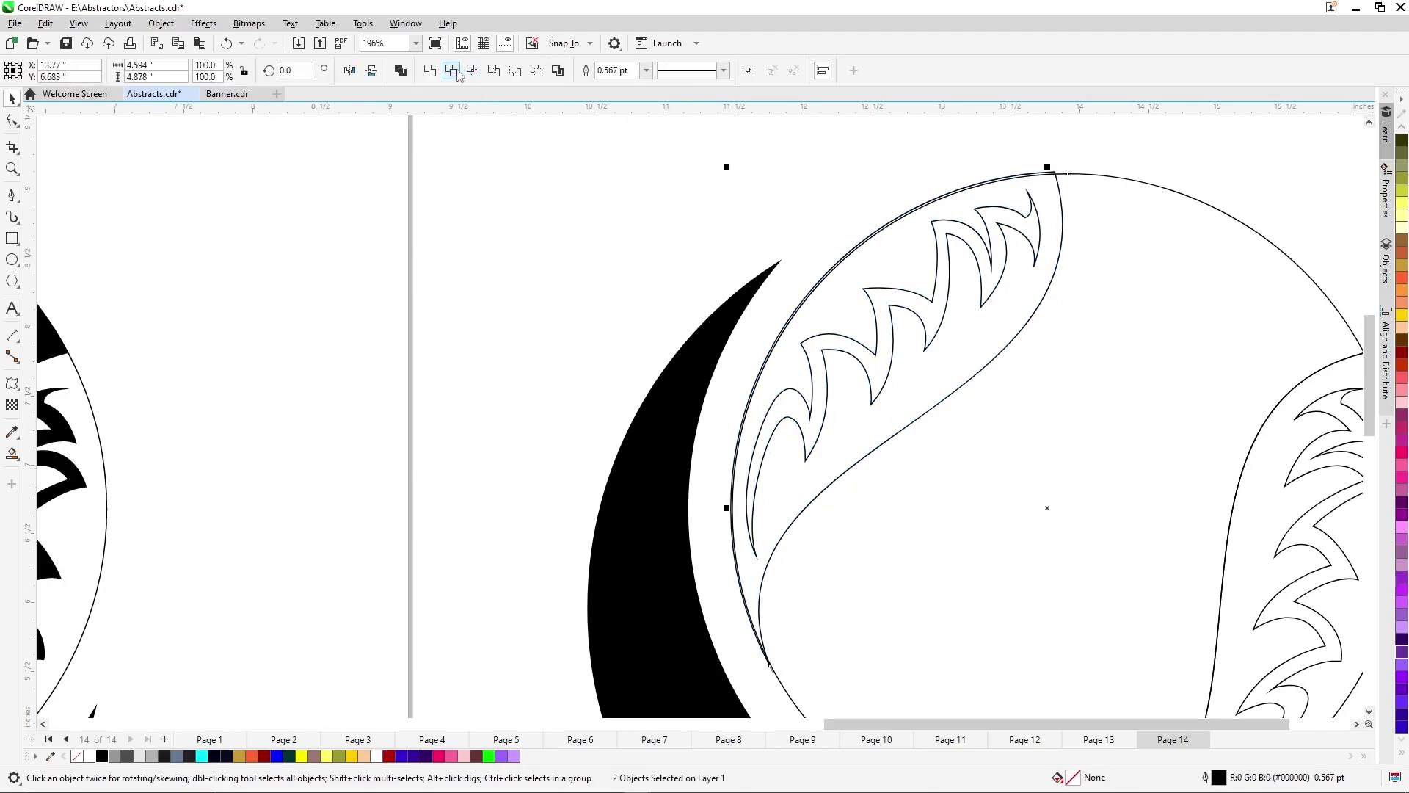
{"action": "left_click", "coordinate": [453, 72]}
{"action": "scroll", "coordinate": [478, 248], "scroll_direction": "down", "scroll_amount": 2}
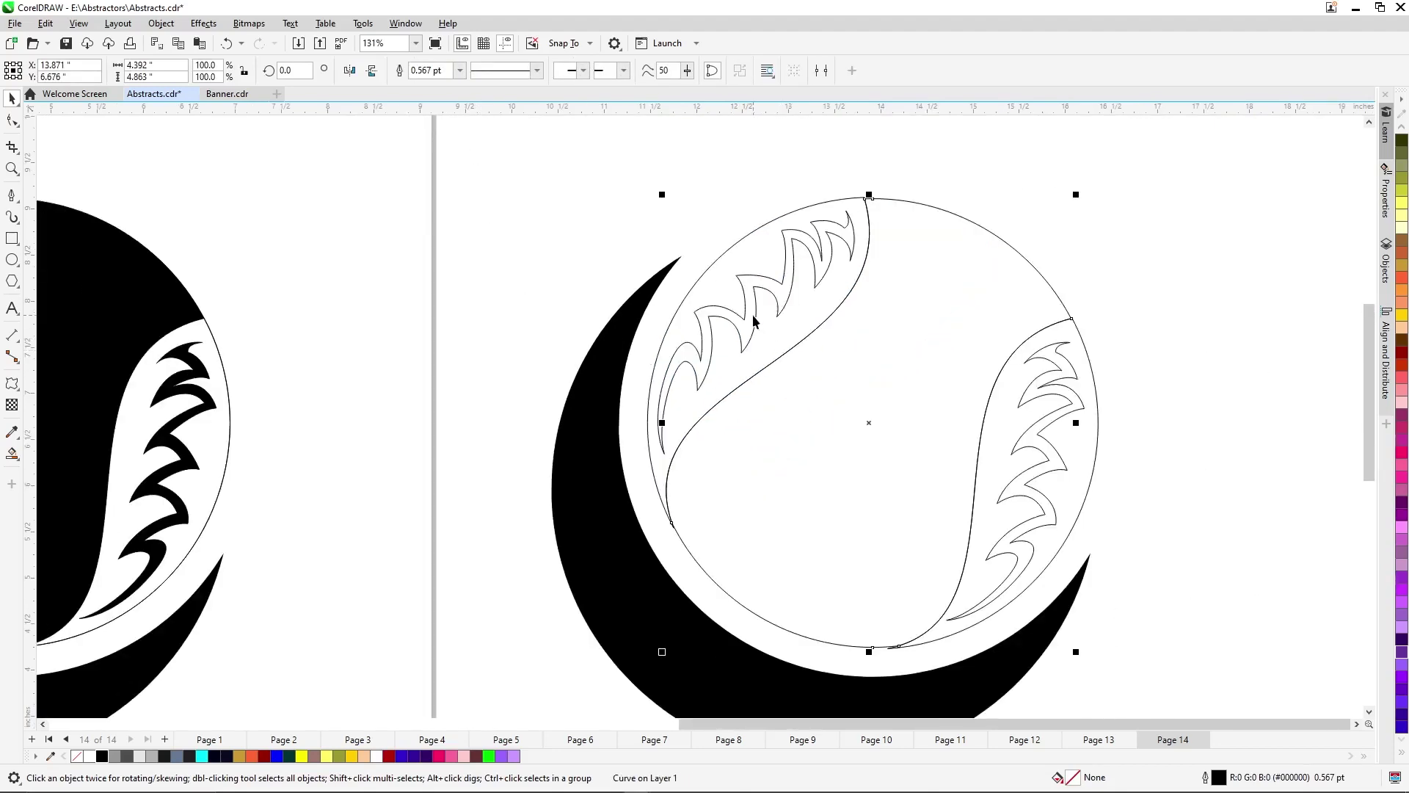
Combine each jagged shape in the newest logo duplicate with its surrounding segment into one object.
{"action": "left_click", "coordinate": [753, 321]}
{"action": "scroll", "coordinate": [849, 325], "scroll_direction": "down", "scroll_amount": 2}
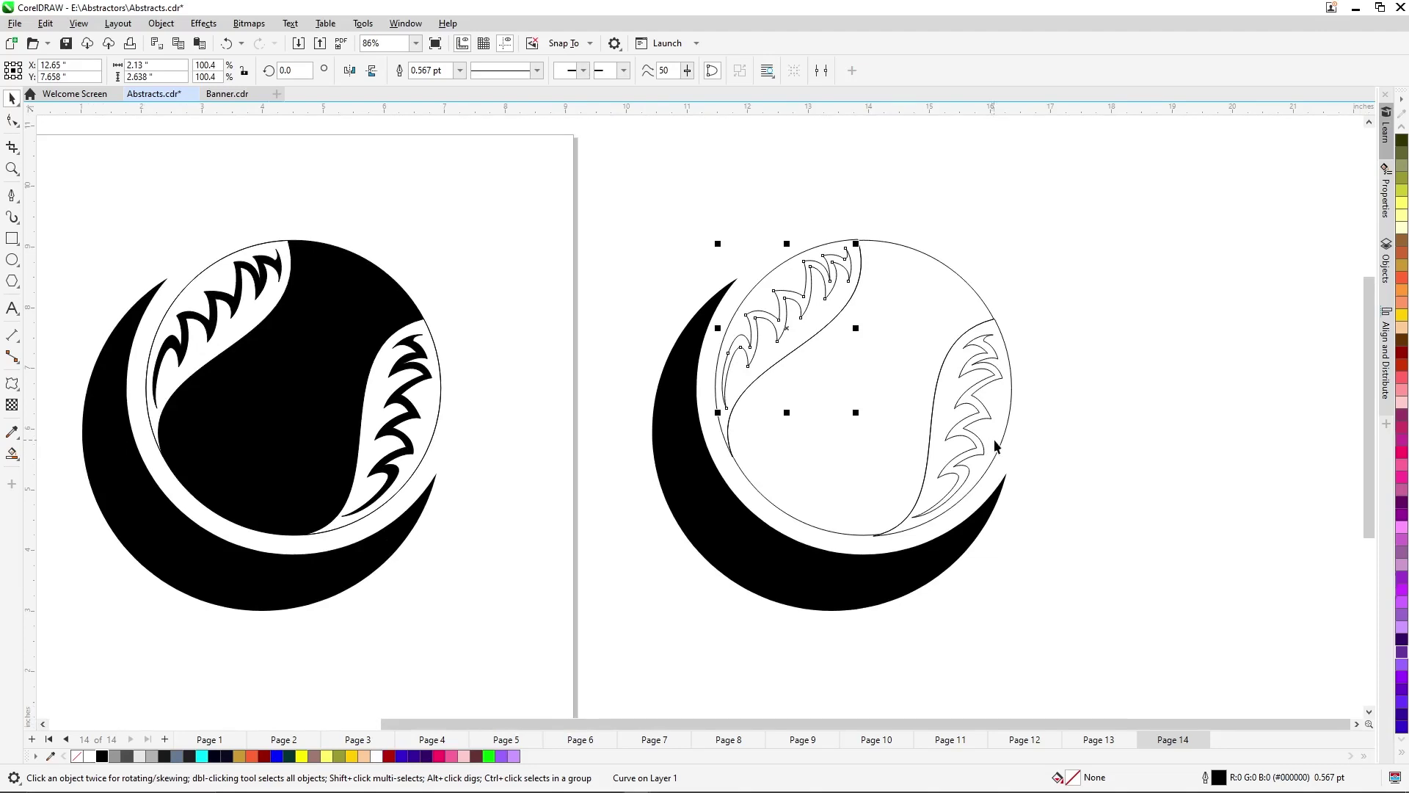
{"action": "left_click", "coordinate": [983, 409]}
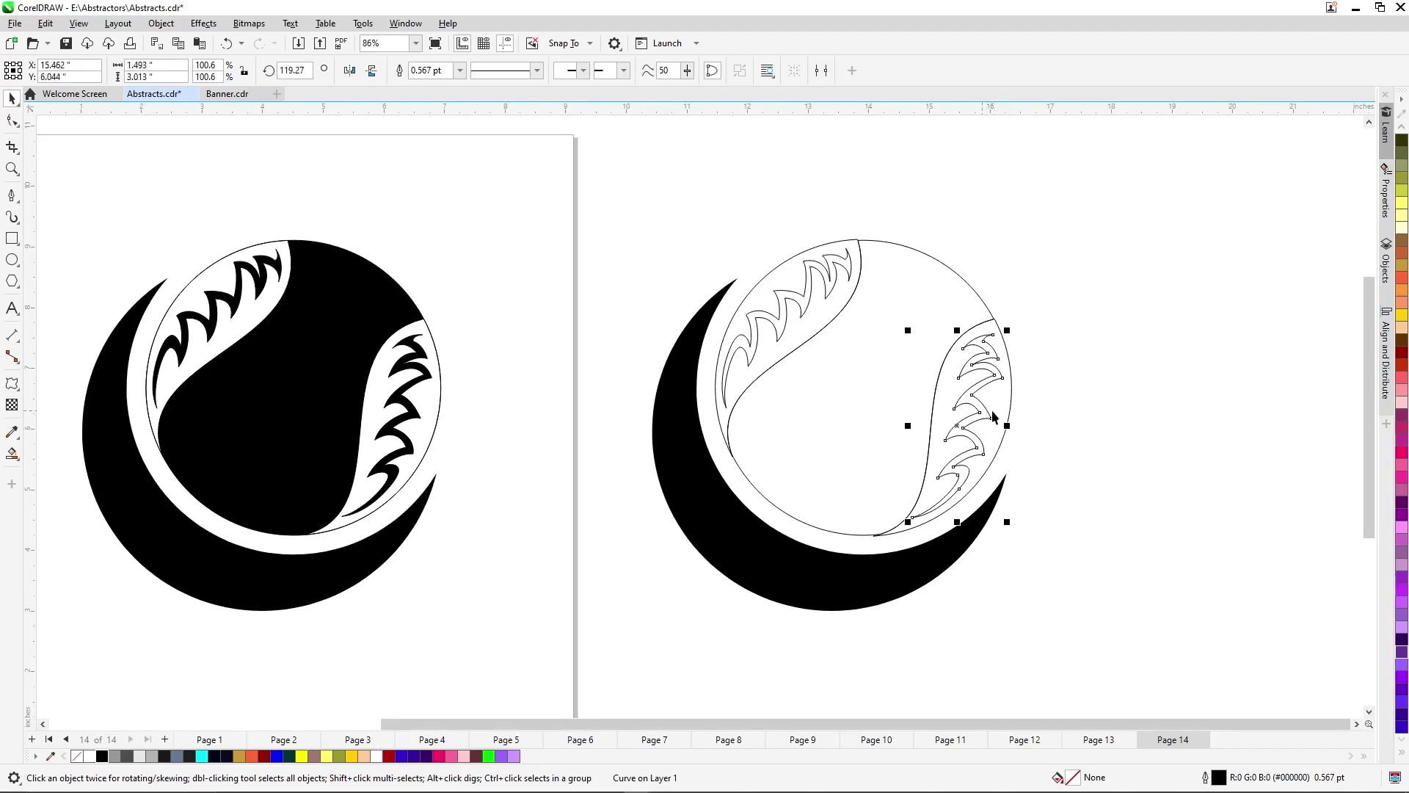
{"action": "left_click", "coordinate": [1010, 409], "text": "shift"}
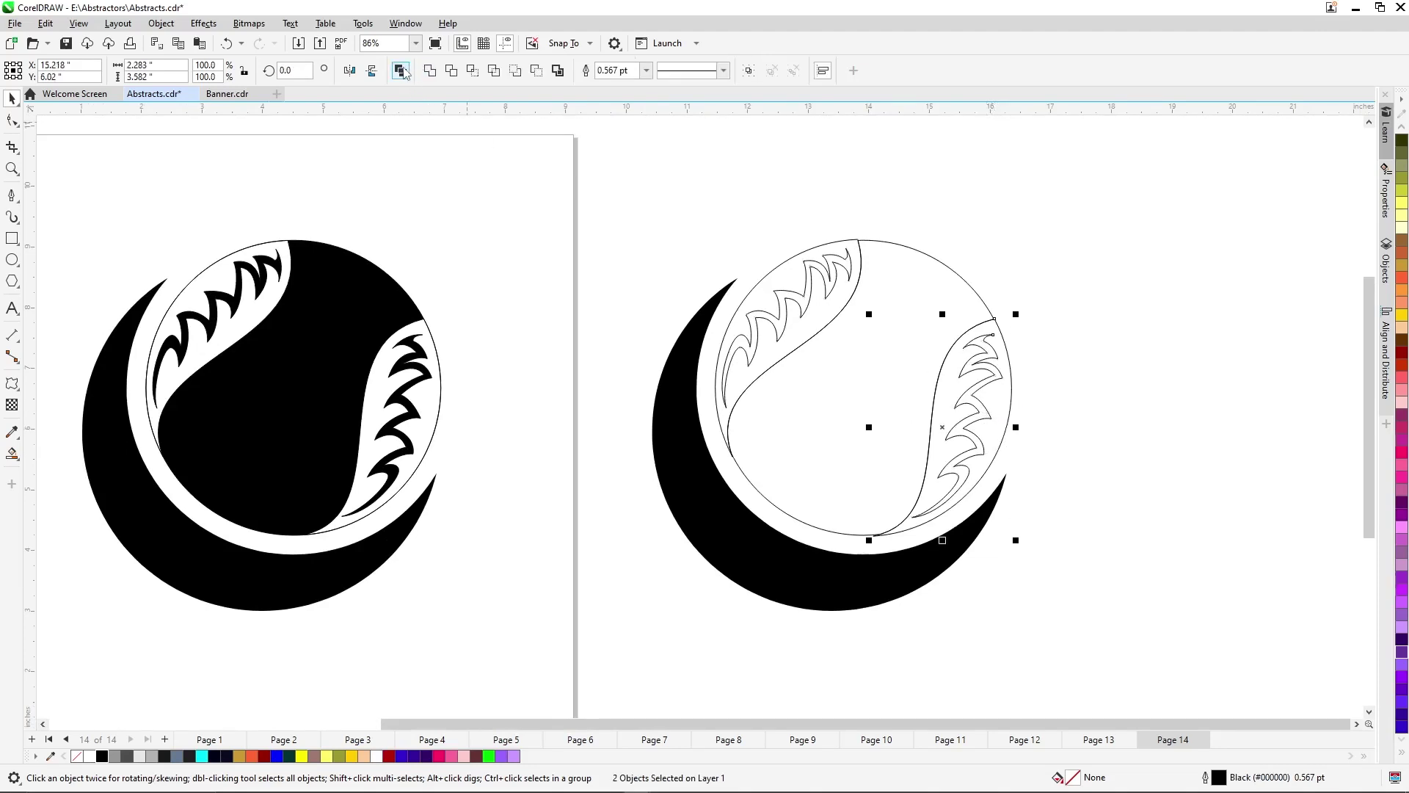
{"action": "left_click", "coordinate": [788, 335]}
{"action": "left_click", "coordinate": [650, 253], "text": "shift"}
{"action": "key", "text": "ctrl+l"}
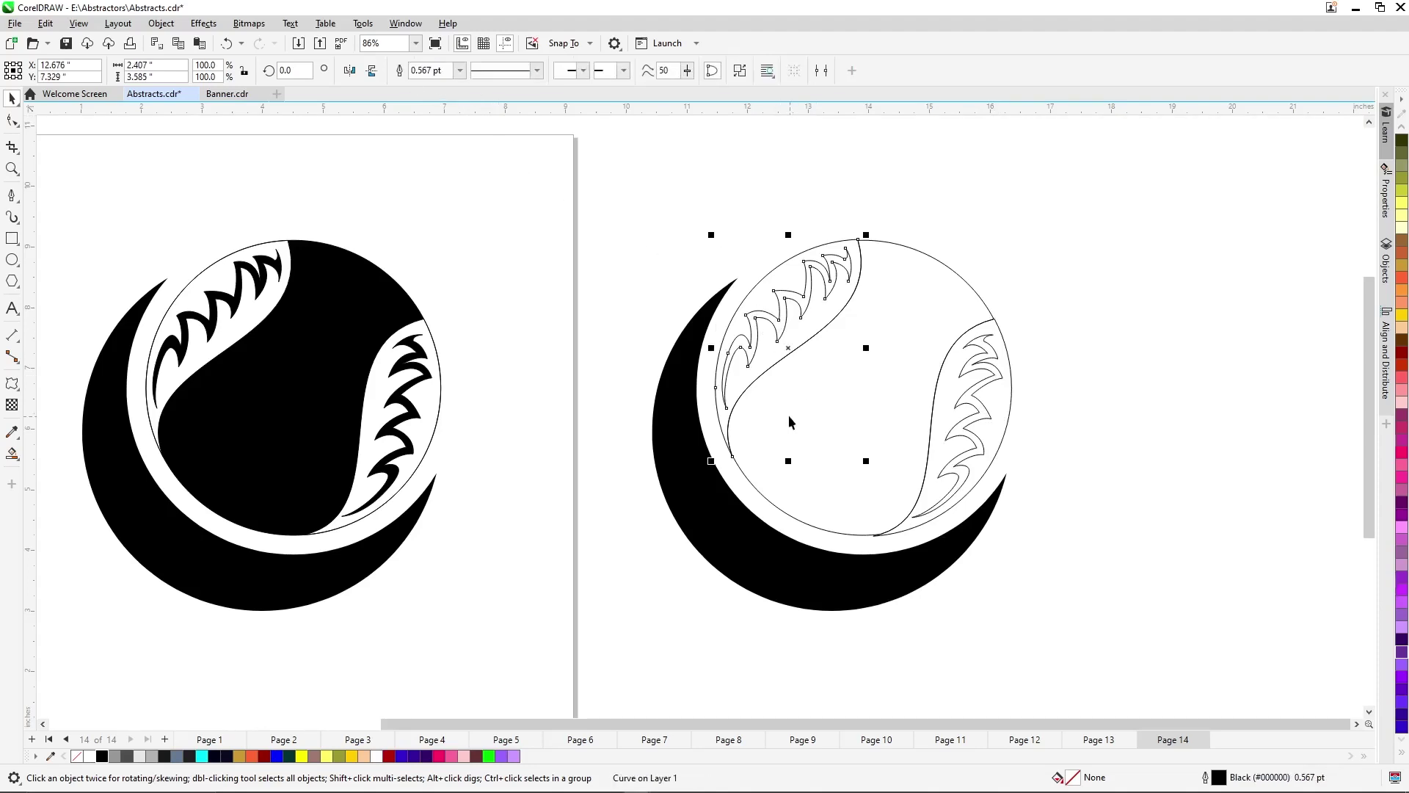
Fill both combined segments black, leaving the jagged details cut out.
{"action": "left_click", "coordinate": [102, 756]}
{"action": "left_click", "coordinate": [1004, 420]}
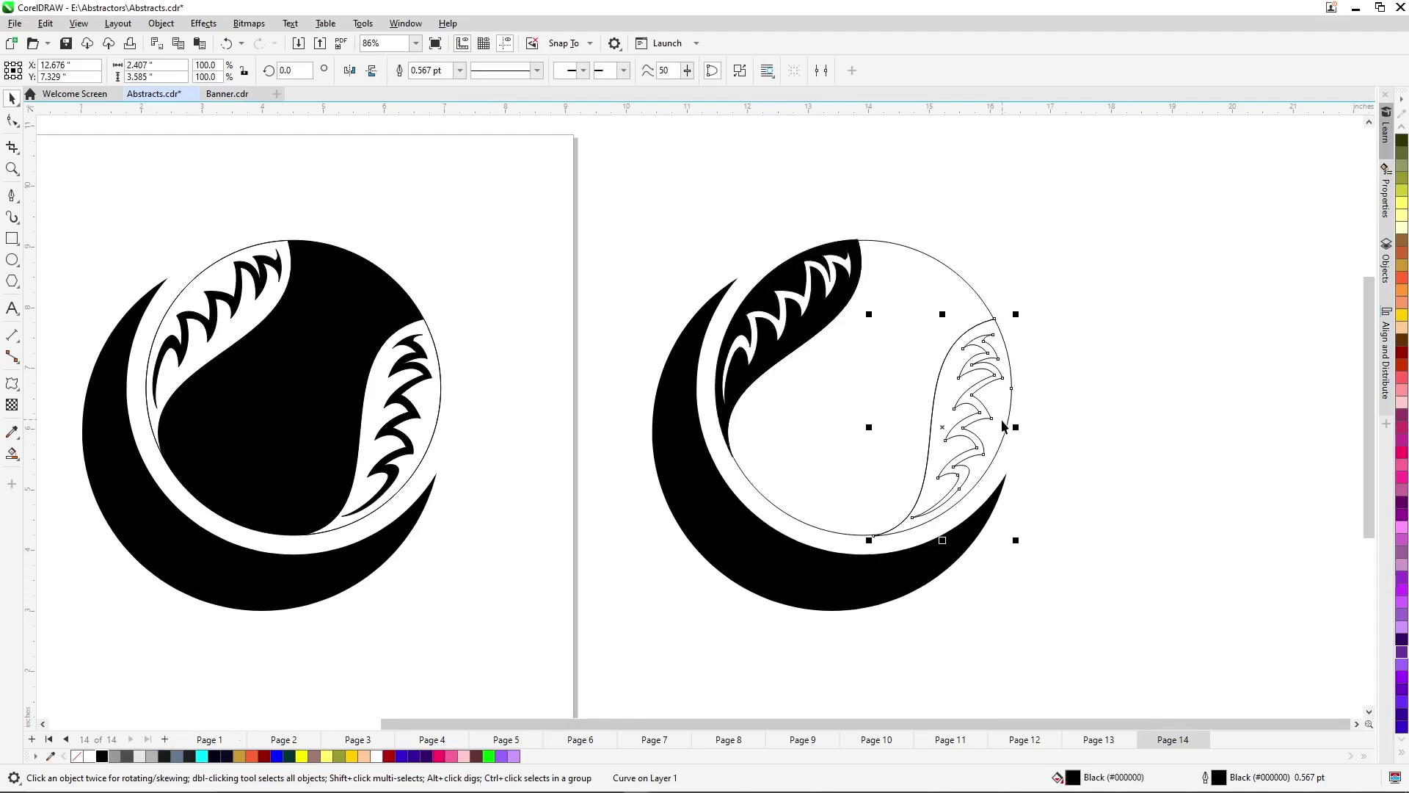
{"action": "left_click", "coordinate": [116, 756]}
{"action": "left_click", "coordinate": [1151, 411]}
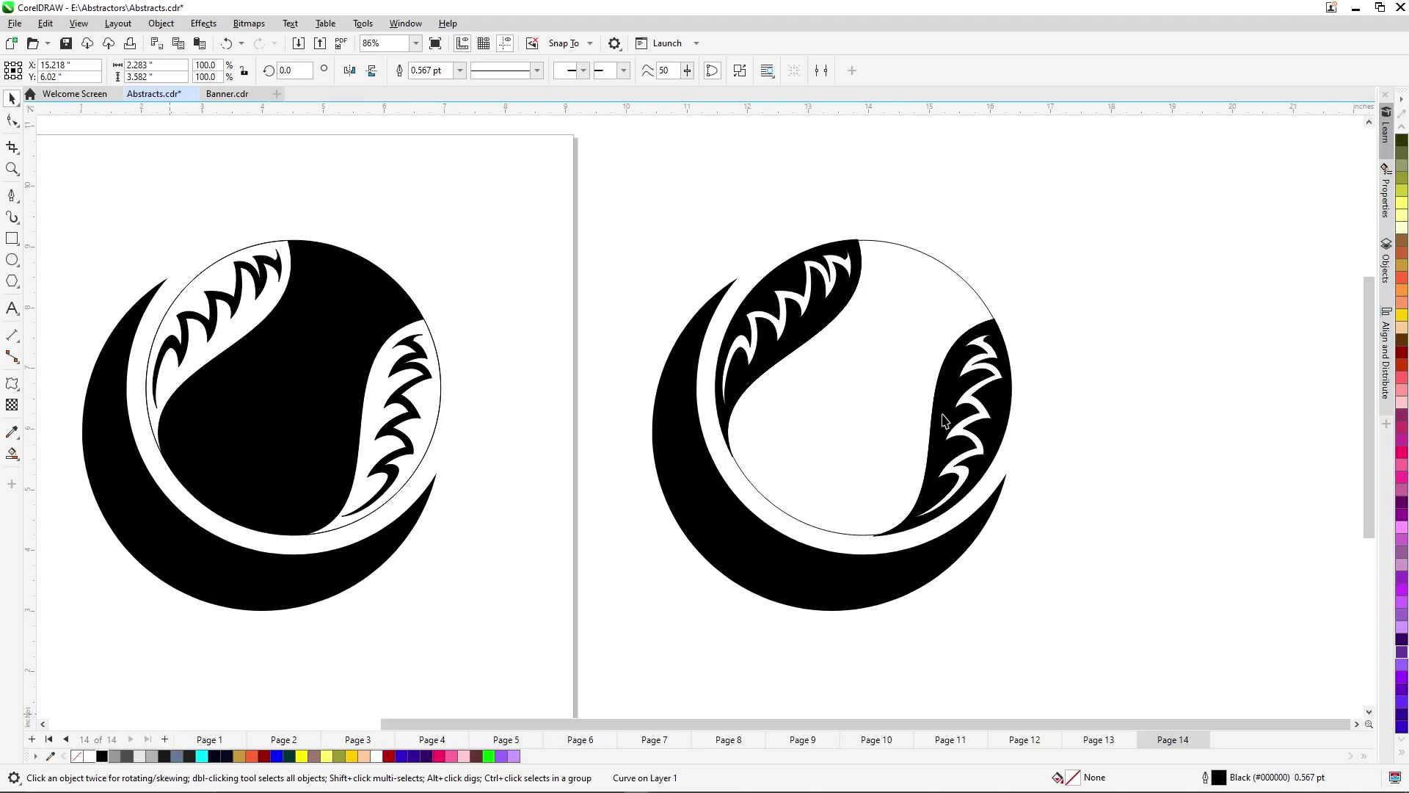
Try a 24 pt outline on the central shape between the two segments and convert the outline to an object.
{"action": "left_click", "coordinate": [821, 468]}
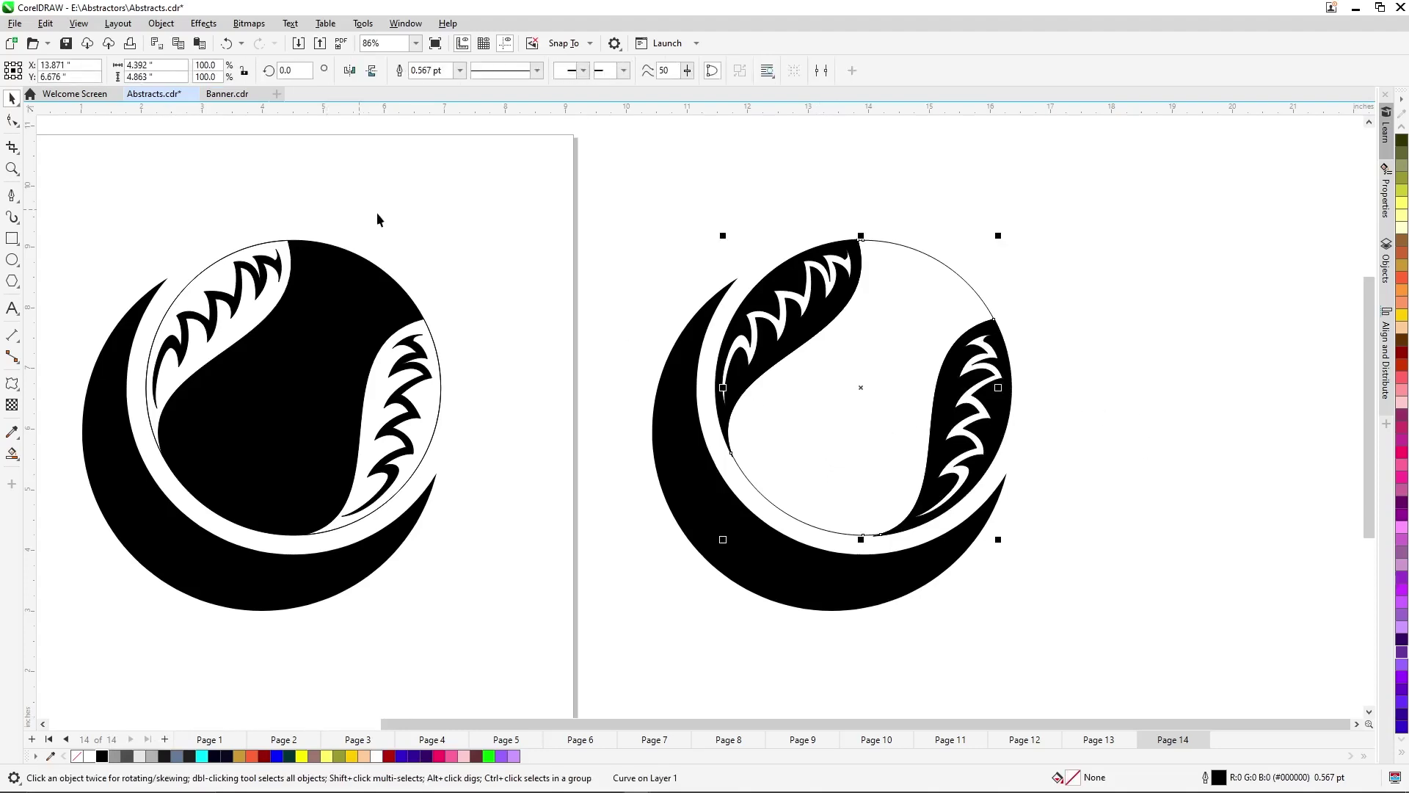
{"action": "left_click", "coordinate": [459, 71]}
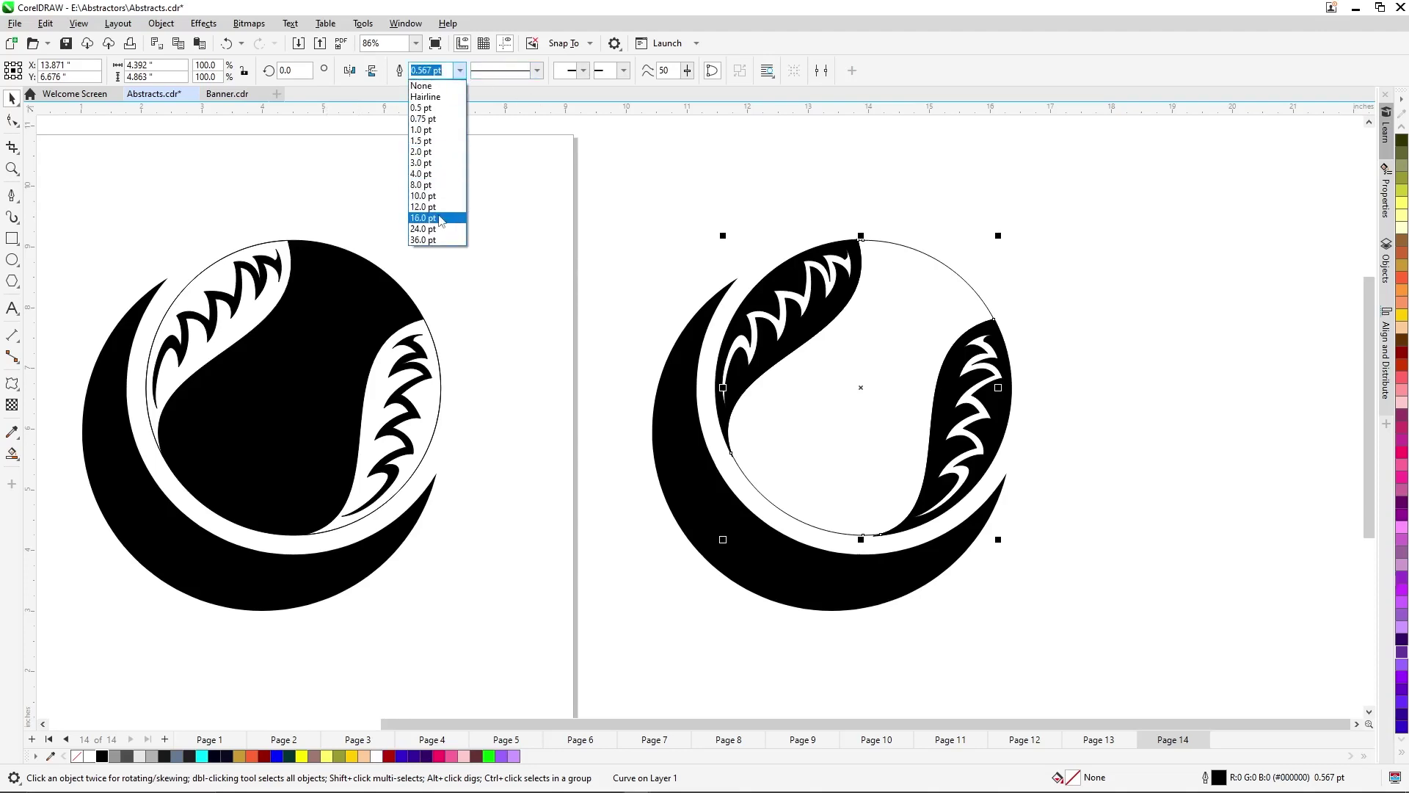
{"action": "left_click", "coordinate": [423, 228]}
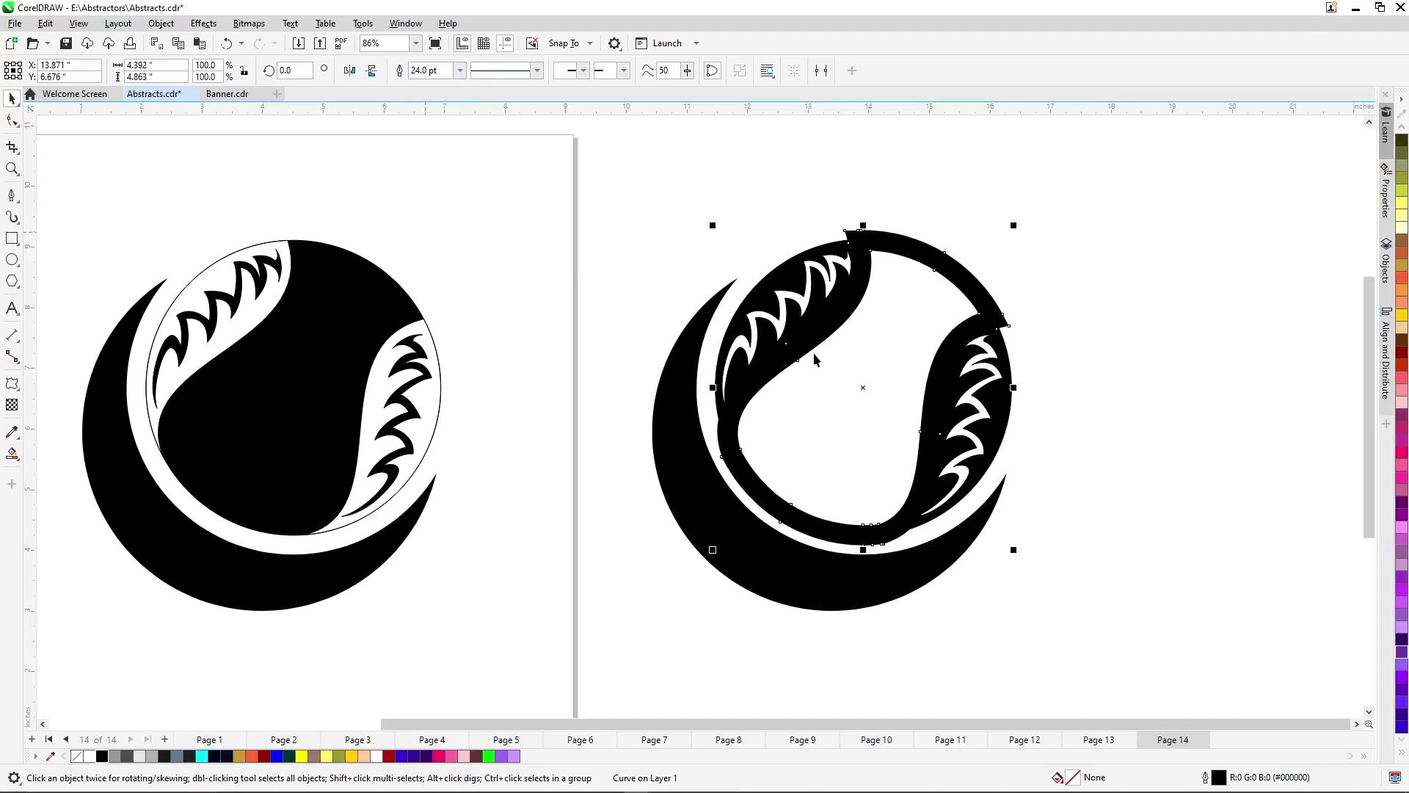
{"action": "key", "text": "ctrl+shift+q"}
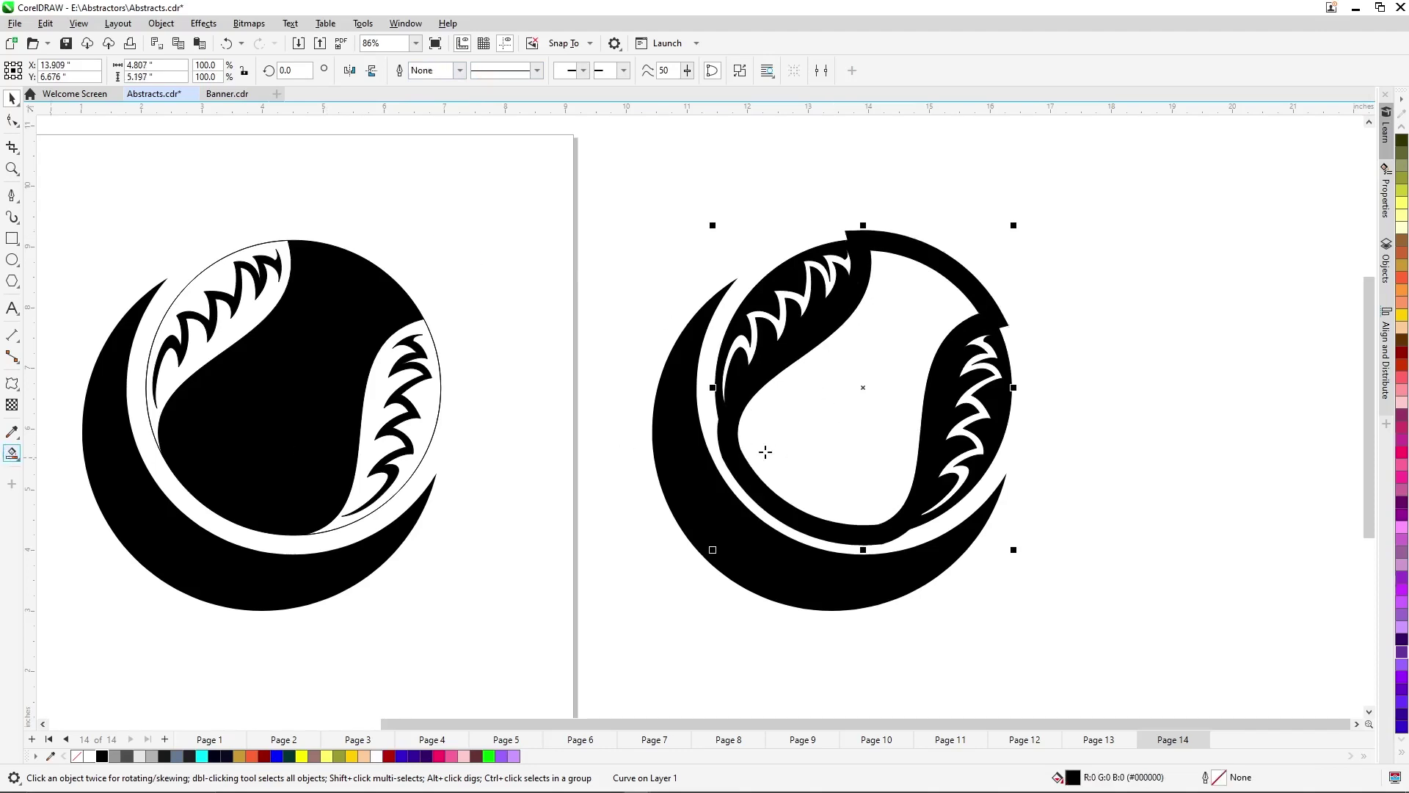
Try replacing the converted 24 pt outline with a black Smart Fill of its inner area, and undo back to the unconverted outline.
{"action": "left_click", "coordinate": [813, 446]}
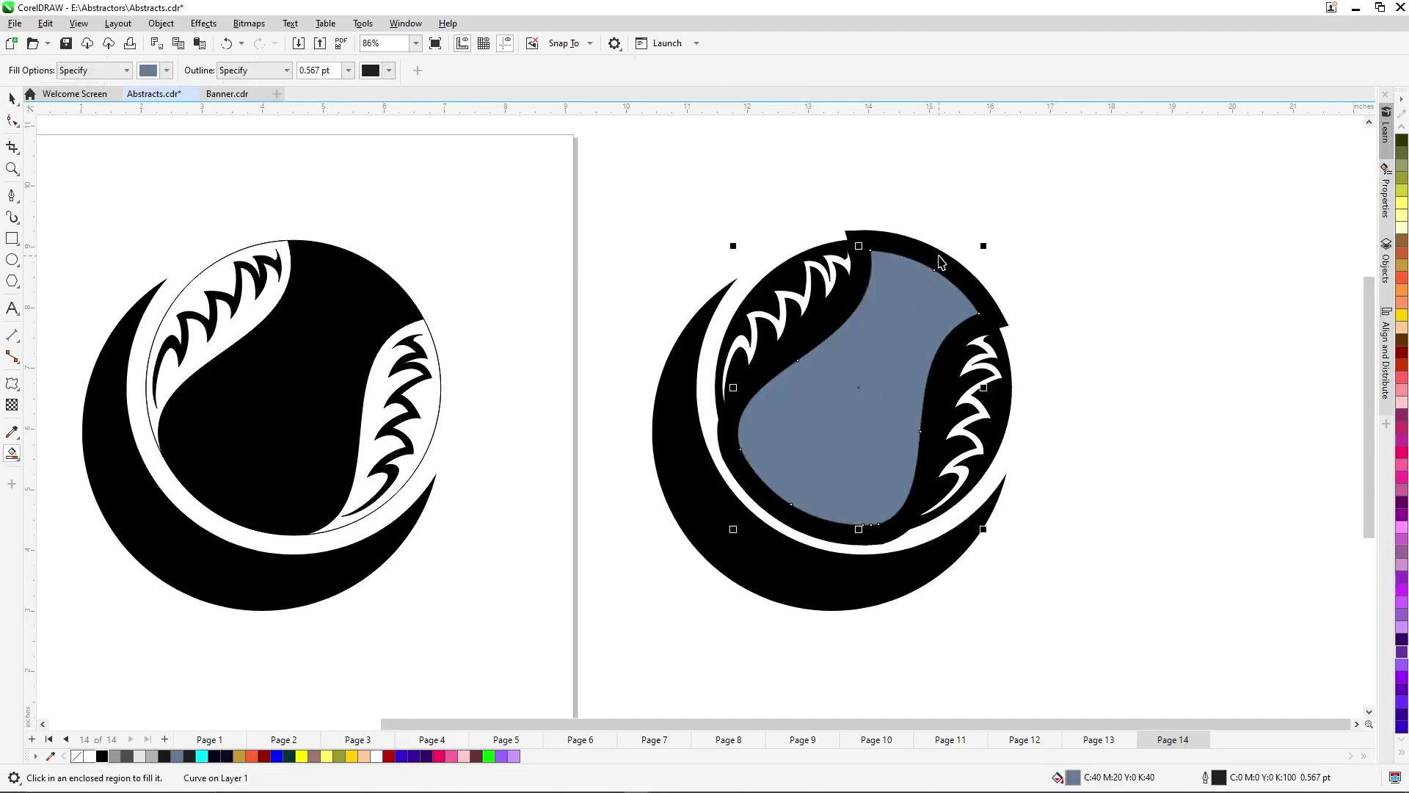
{"action": "key", "text": "ctrl+z"}
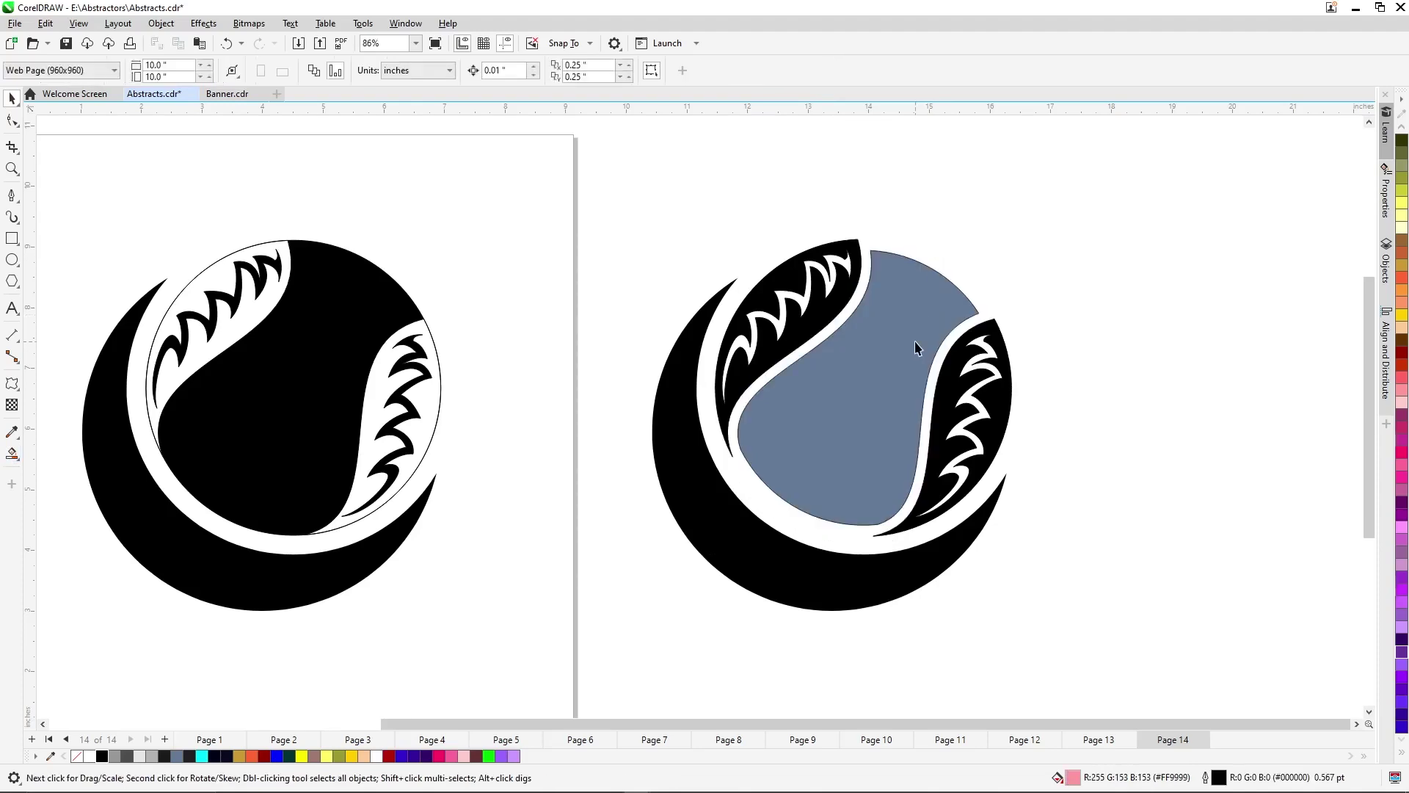
{"action": "left_click", "coordinate": [102, 755]}
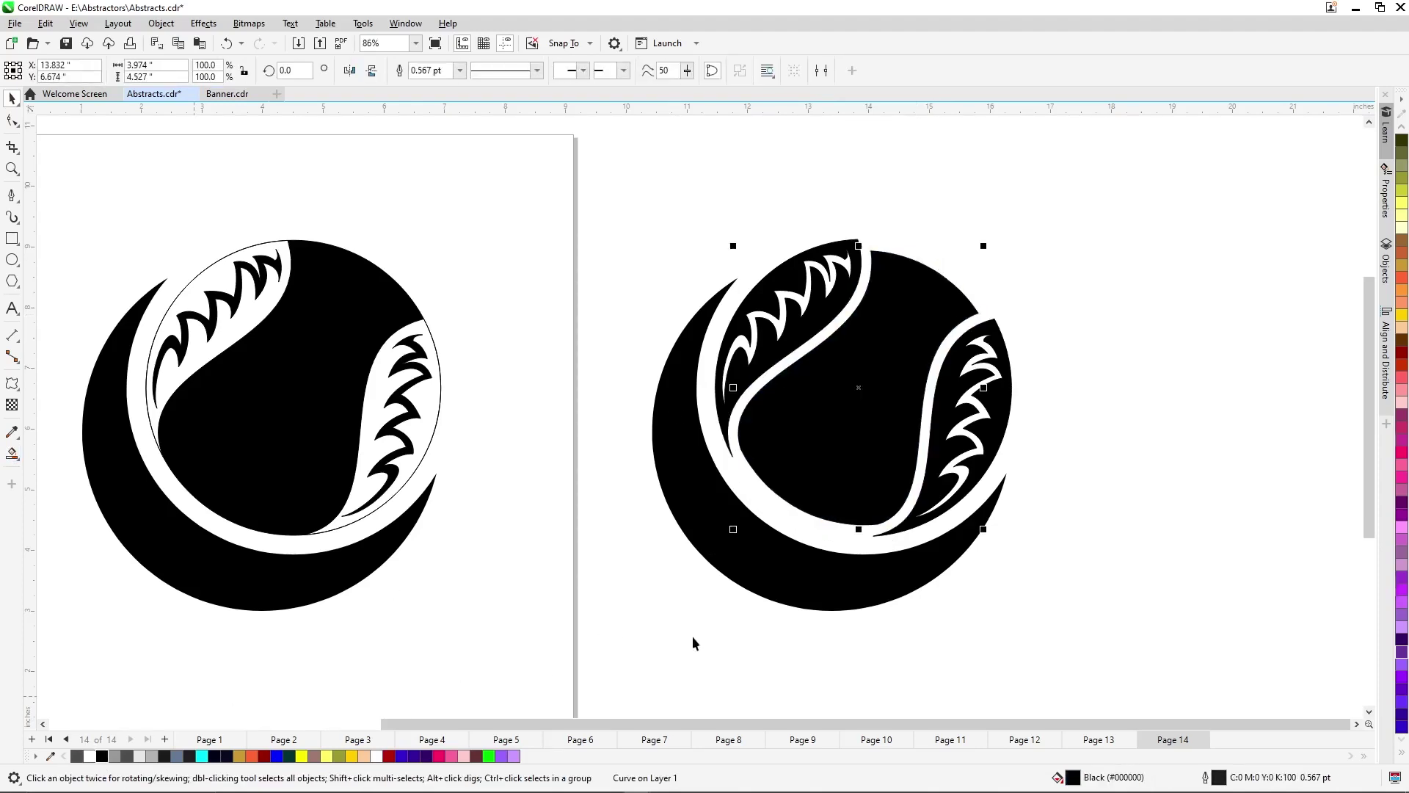
{"action": "left_click", "coordinate": [694, 614]}
{"action": "scroll", "coordinate": [710, 592], "scroll_direction": "down", "scroll_amount": 1}
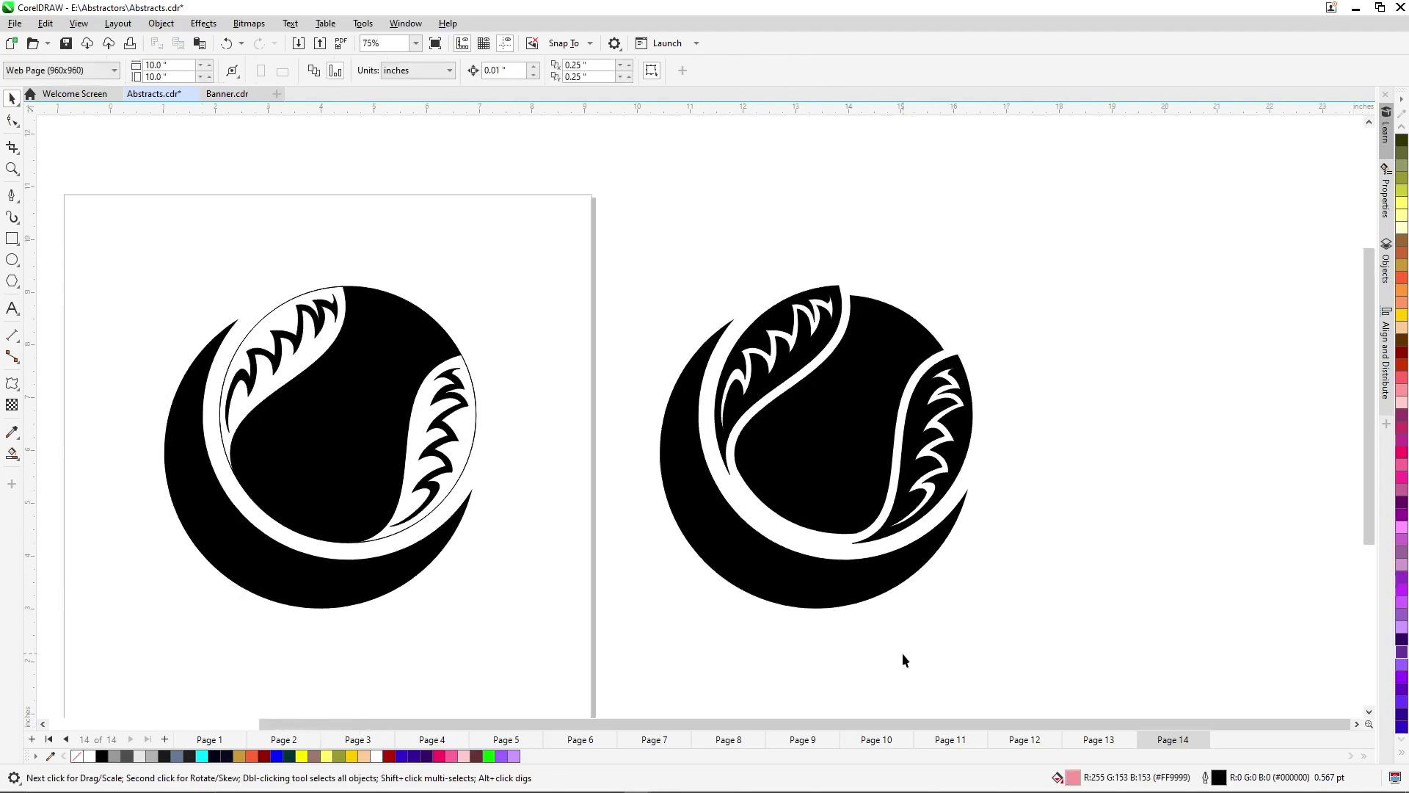
{"action": "key", "text": "ctrl+z"}
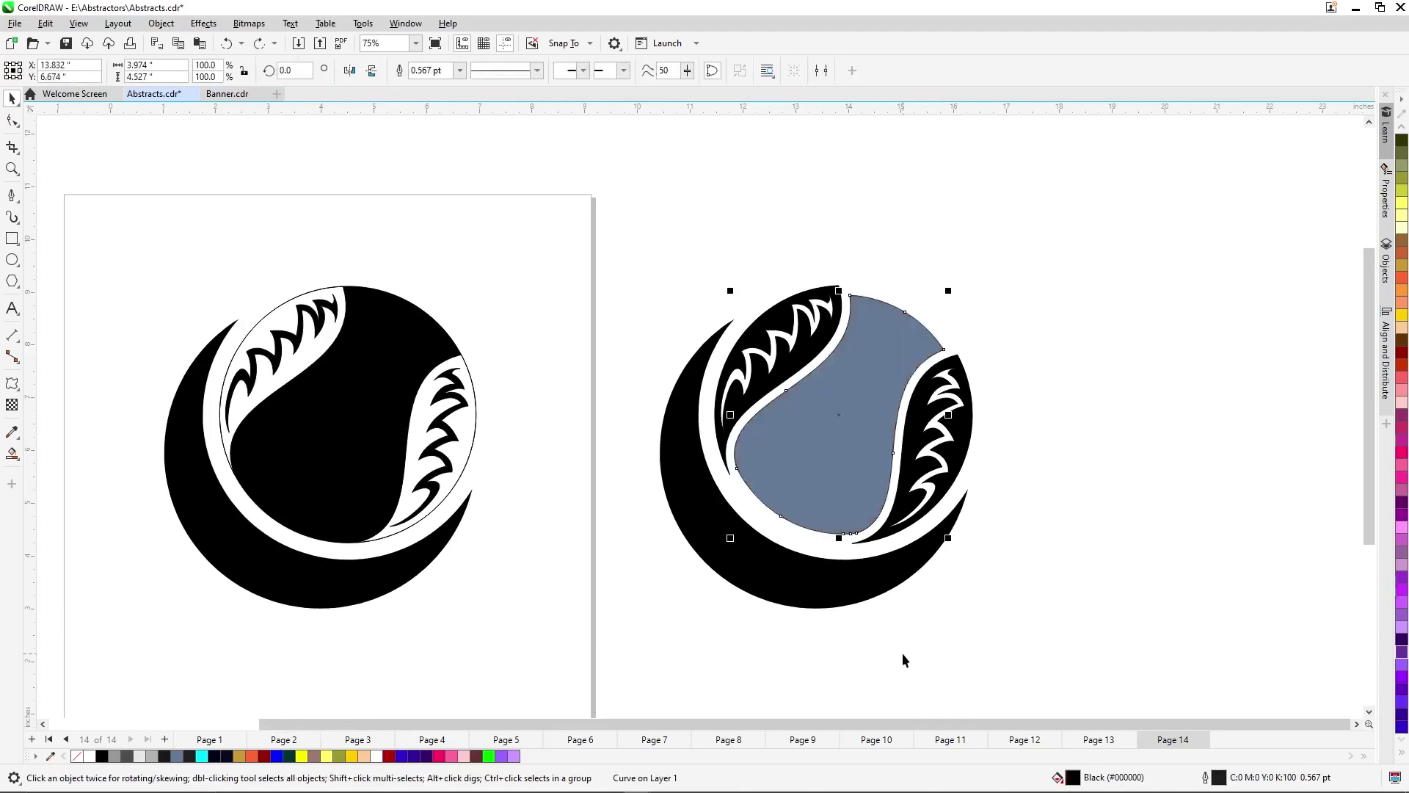
{"action": "key", "text": "ctrl+z"}
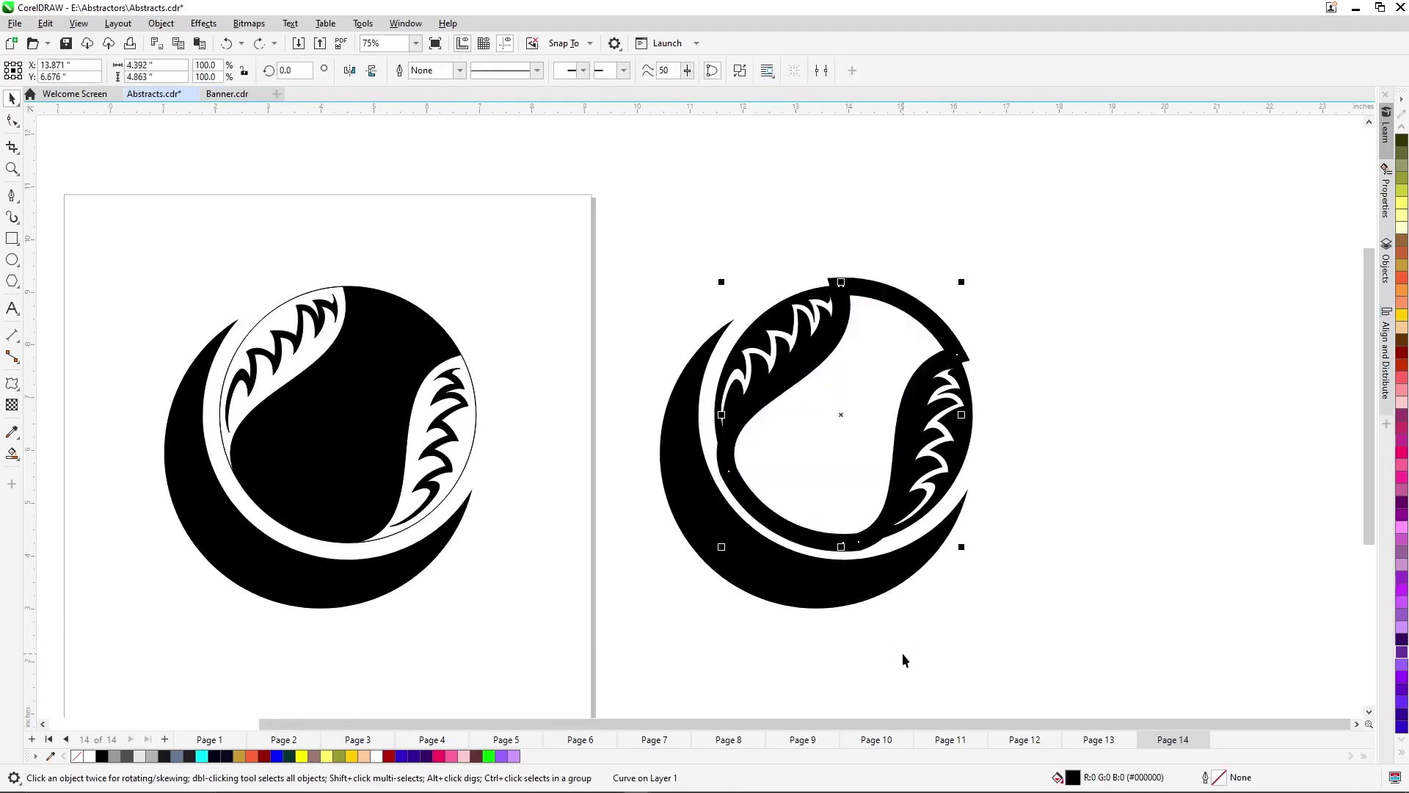
Set the central shape's outline width to 40 pt.
{"action": "left_click", "coordinate": [459, 71]}
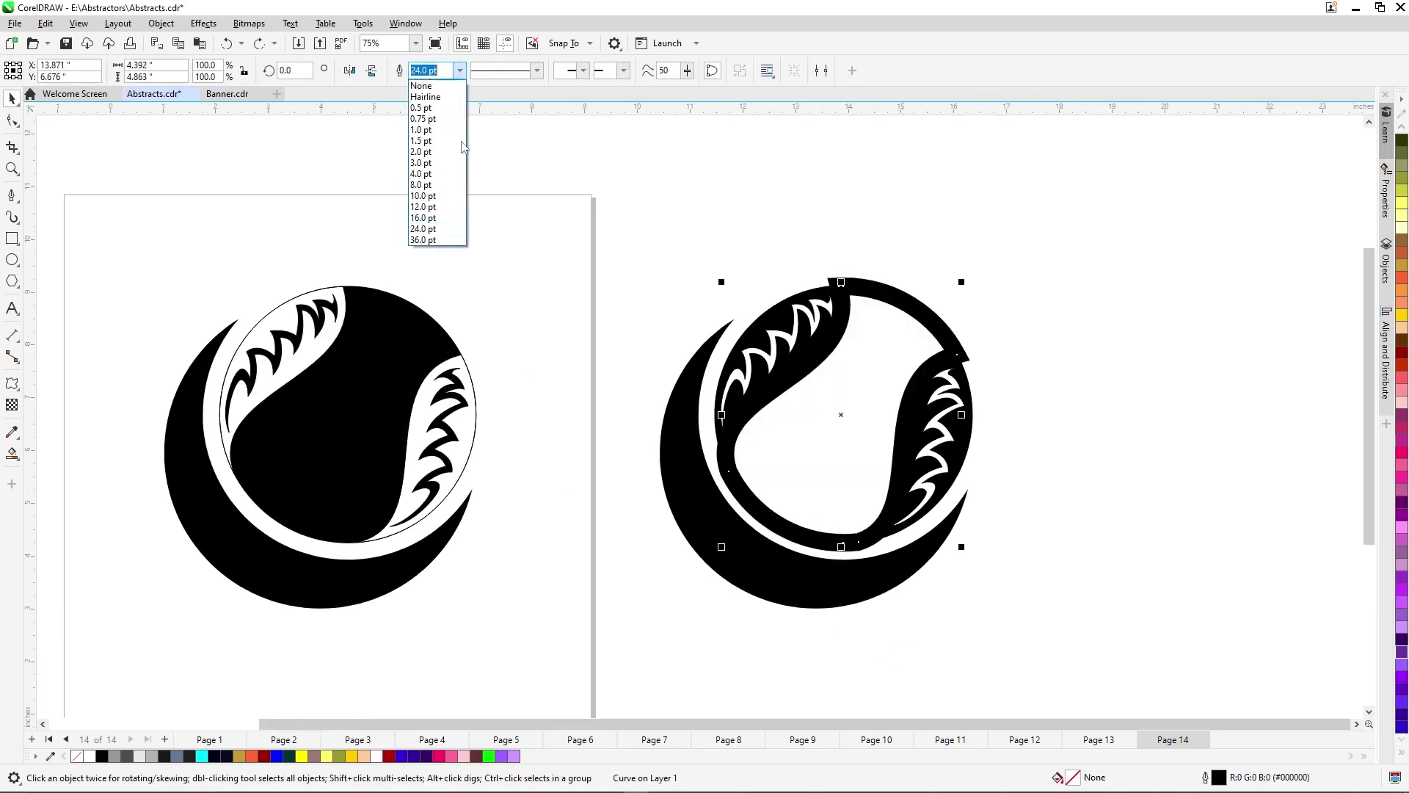
{"action": "left_click", "coordinate": [433, 238]}
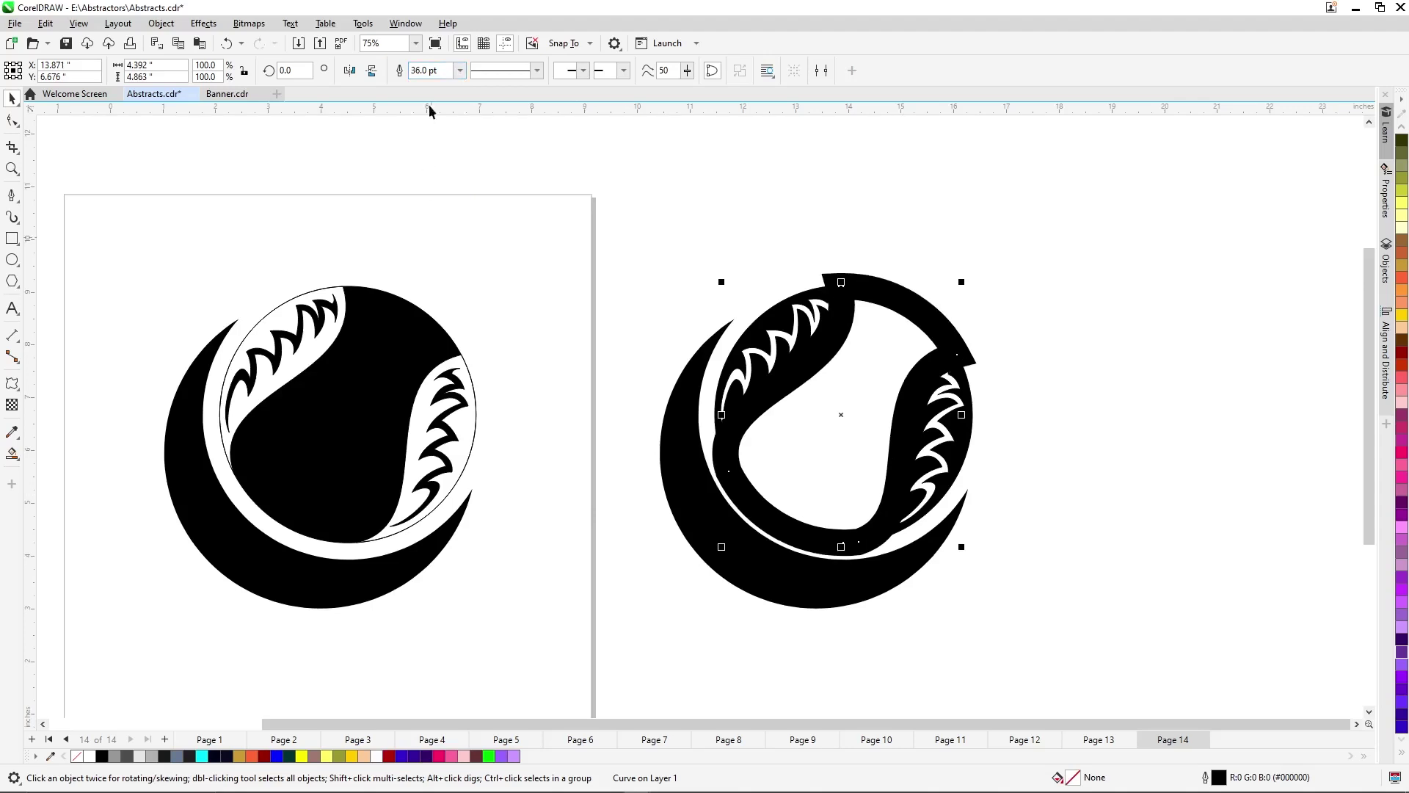
{"action": "double_click", "coordinate": [417, 71]}
{"action": "type", "text": "4"}
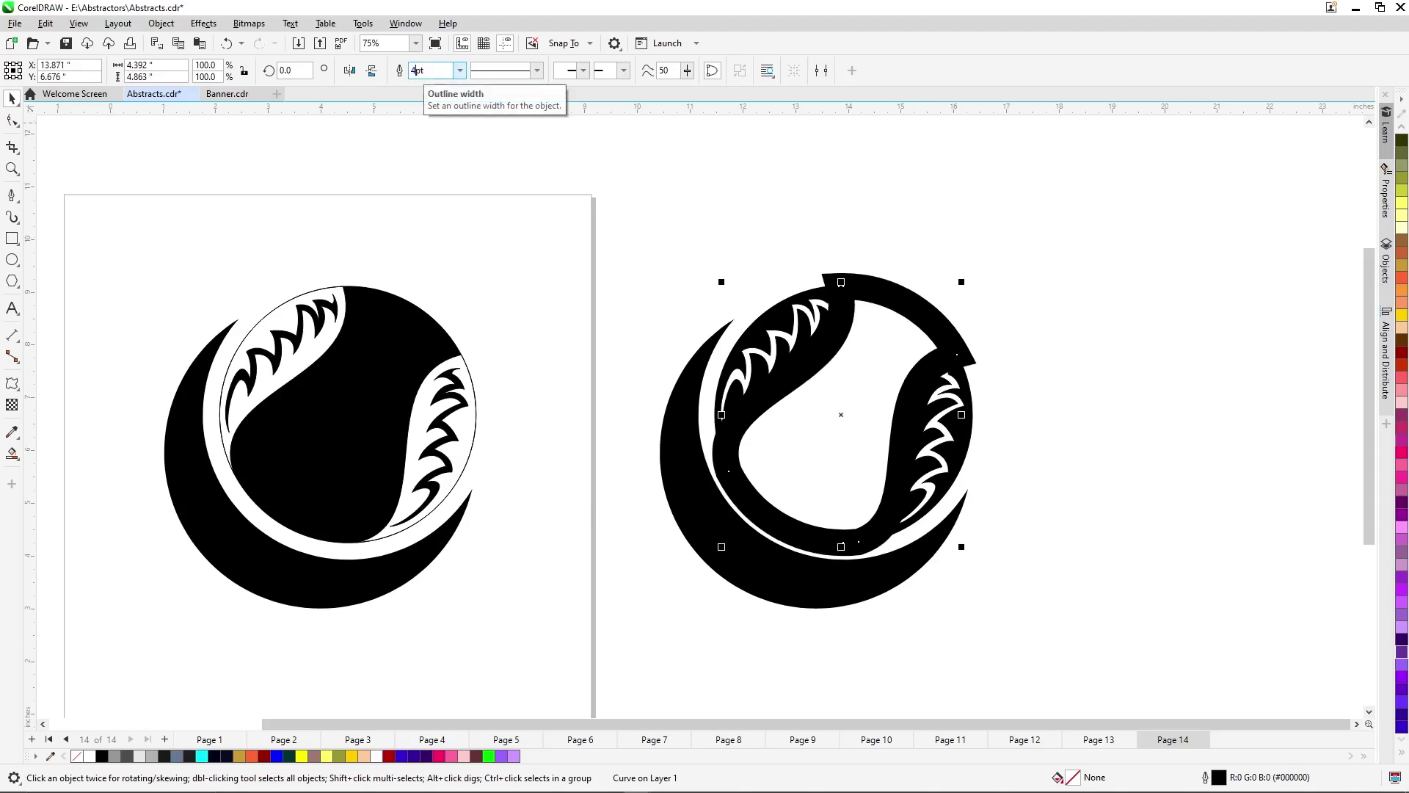
{"action": "type", "text": "0"}
{"action": "key", "text": "Return"}
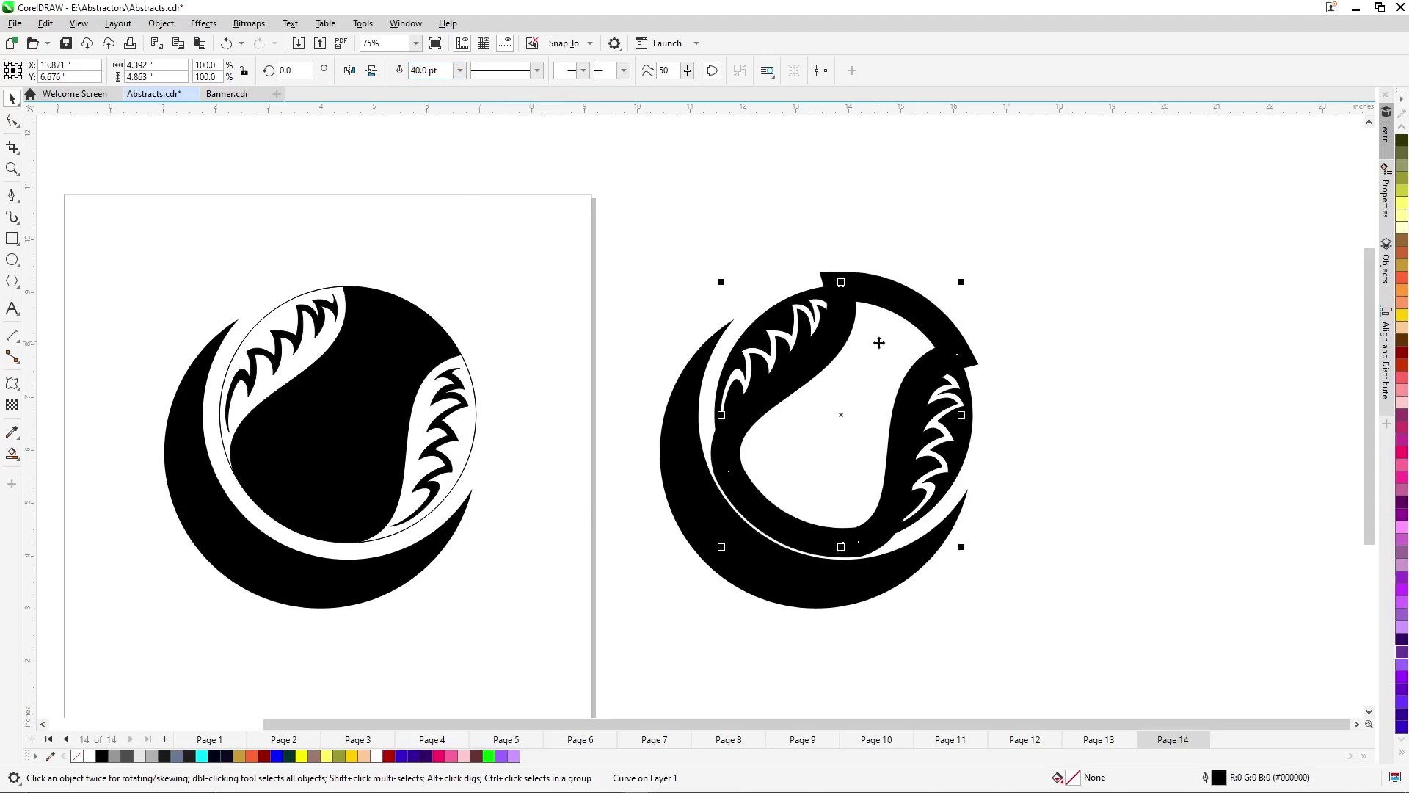
Convert the 40 pt outline to an object, Smart Fill the area inside it, and delete the outline object.
{"action": "left_click", "coordinate": [880, 333]}
{"action": "key", "text": "shift+s"}
{"action": "left_click", "coordinate": [849, 393]}
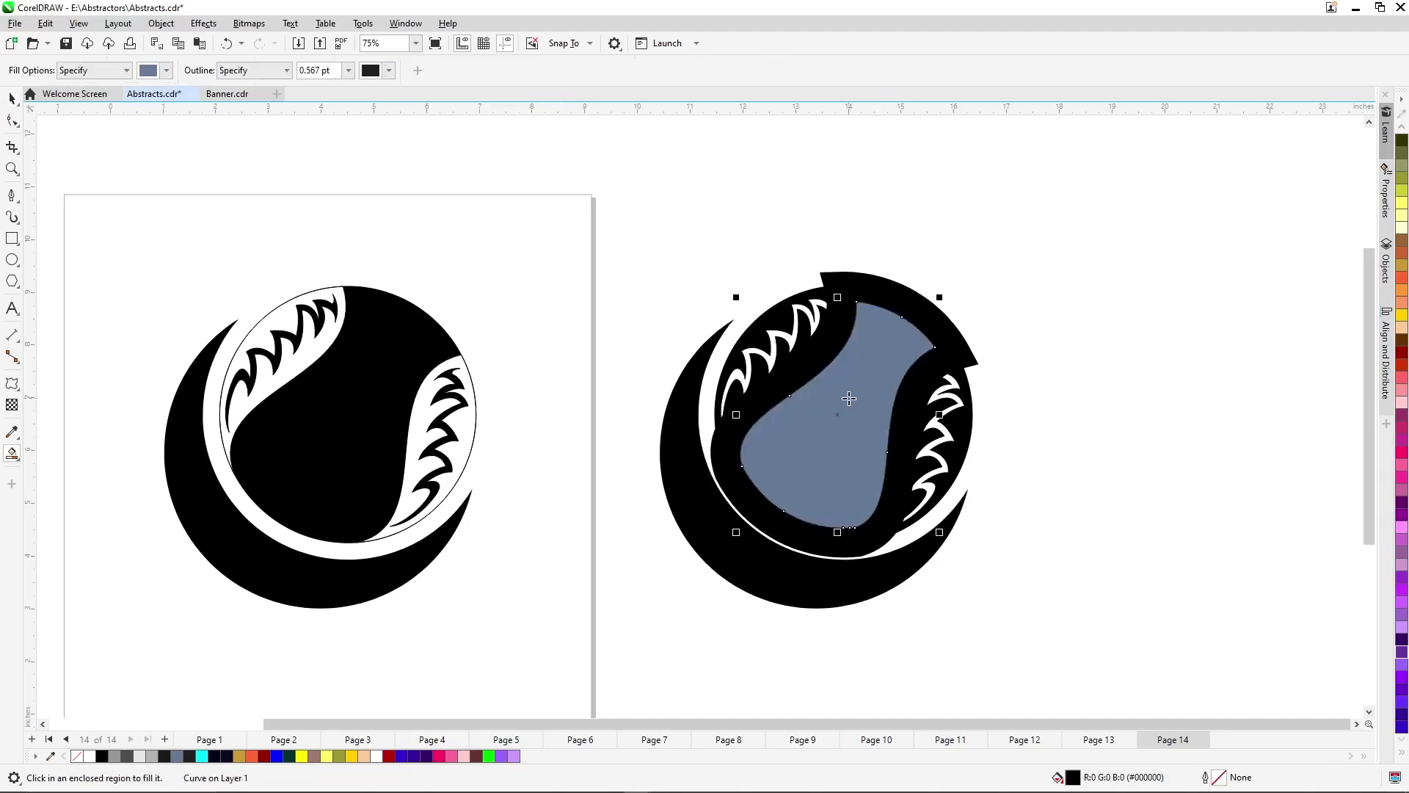
{"action": "key", "text": "space"}
{"action": "left_click", "coordinate": [897, 301]}
{"action": "key", "text": "Delete"}
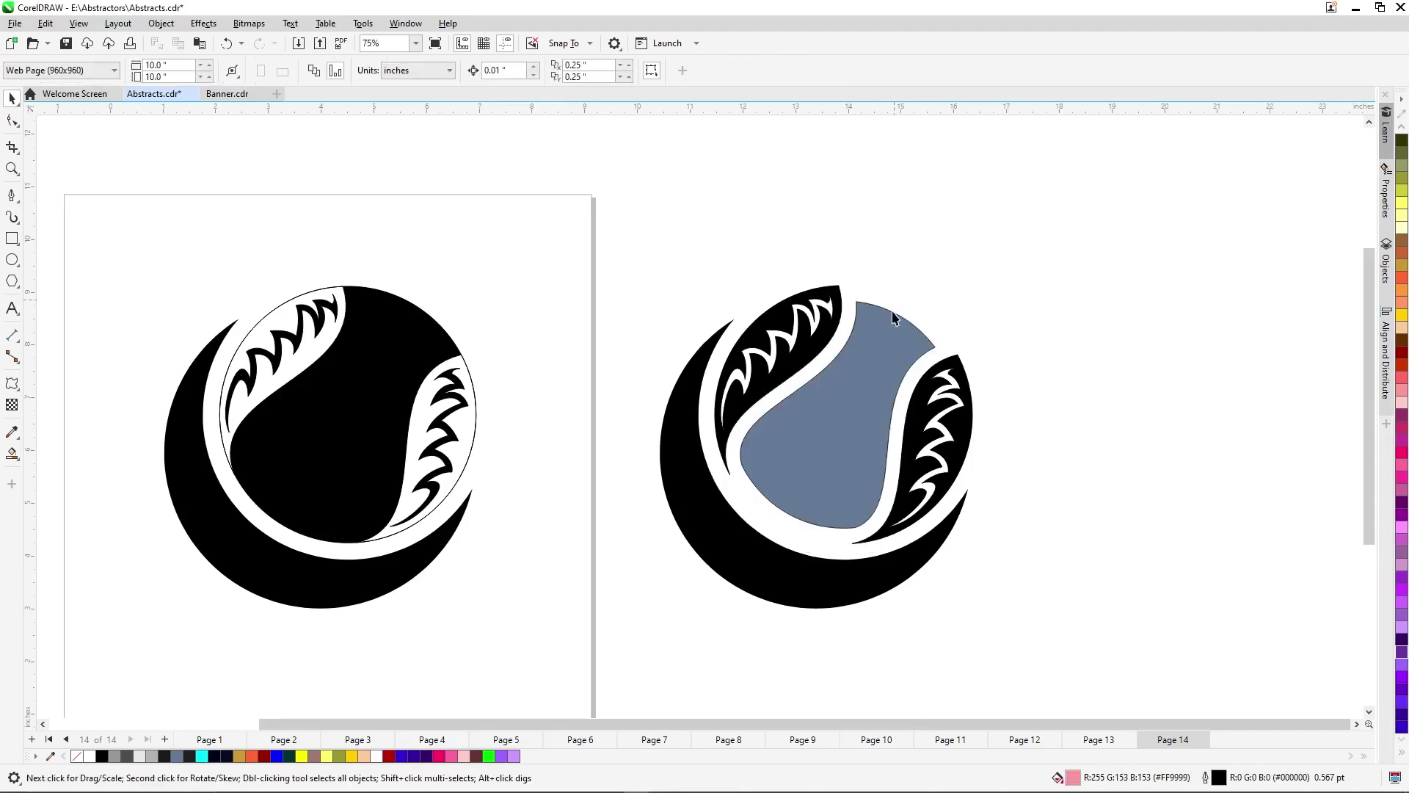
Fill the new central shape black and remove its outline.
{"action": "left_click", "coordinate": [832, 511]}
{"action": "left_click", "coordinate": [102, 756]}
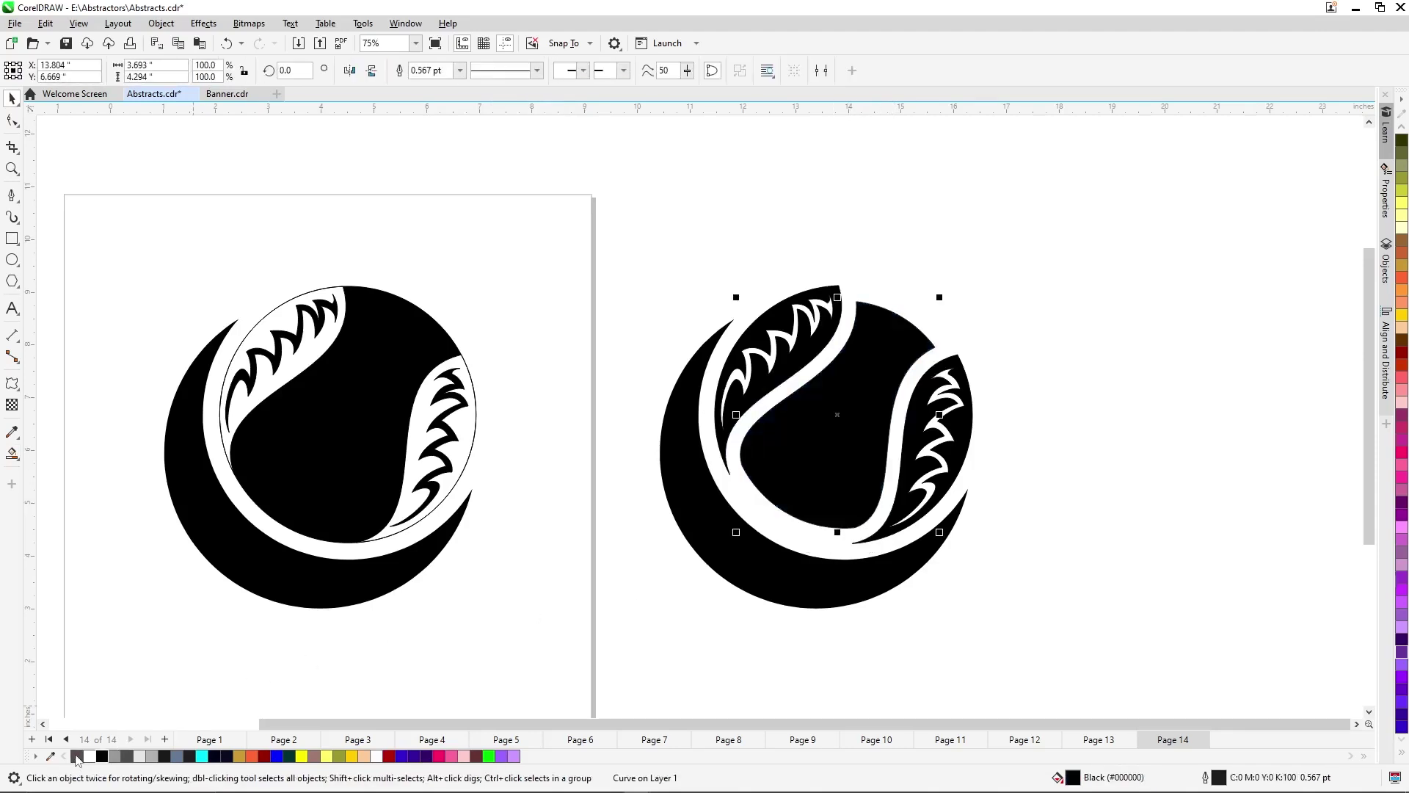
{"action": "right_click", "coordinate": [77, 757]}
{"action": "scroll", "coordinate": [857, 610], "scroll_direction": "up", "scroll_amount": 2}
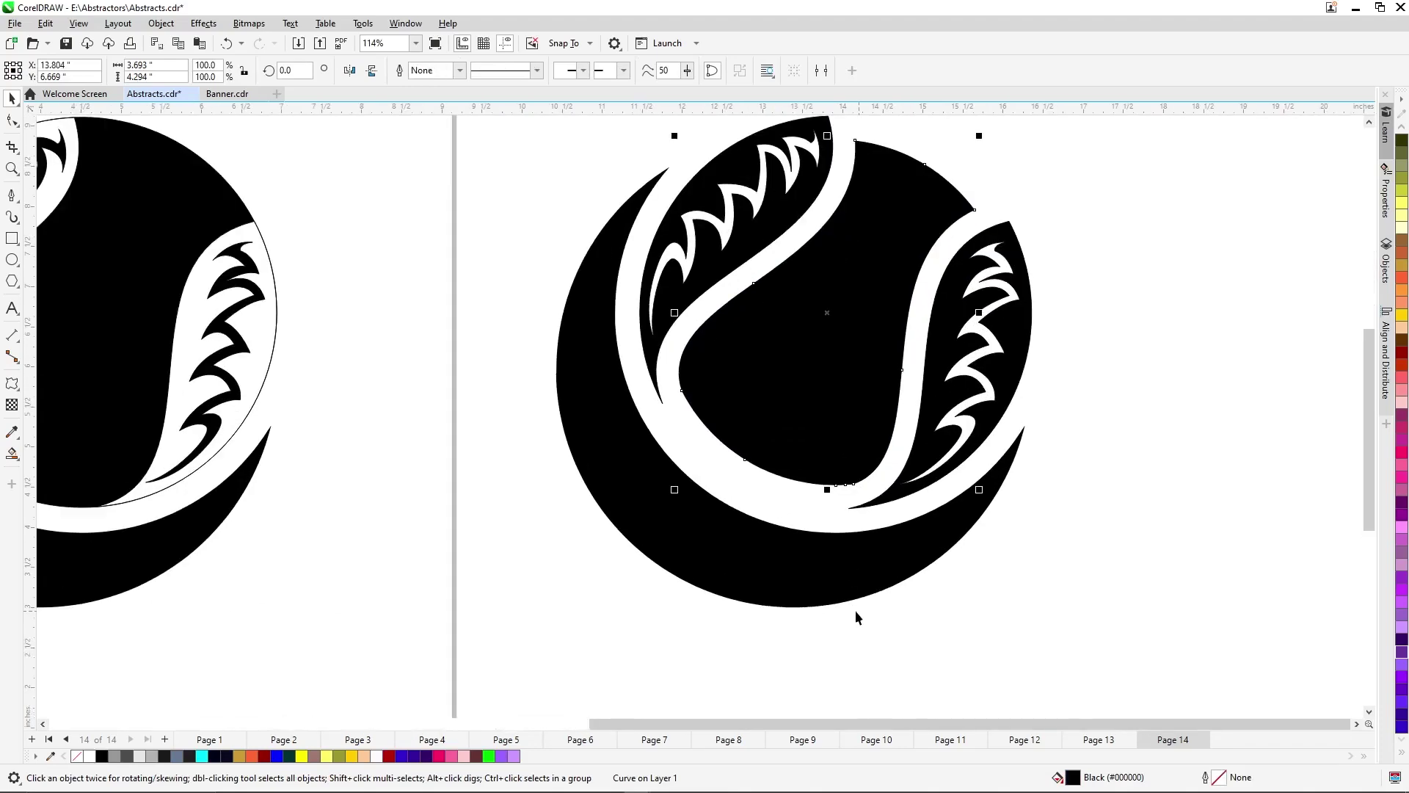
{"action": "scroll", "coordinate": [754, 597], "scroll_direction": "down", "scroll_amount": 3}
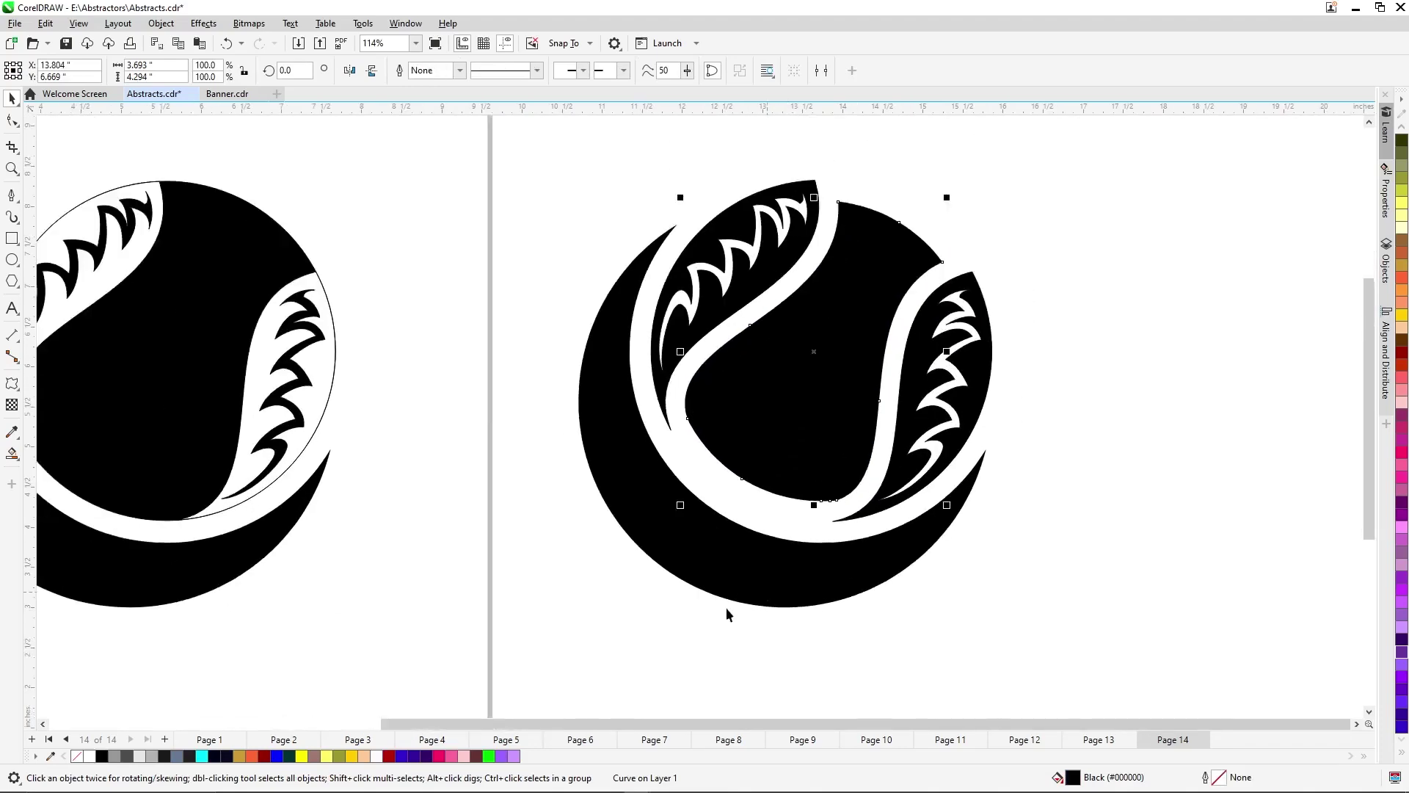
{"action": "scroll", "coordinate": [949, 490], "scroll_direction": "down", "scroll_amount": 1}
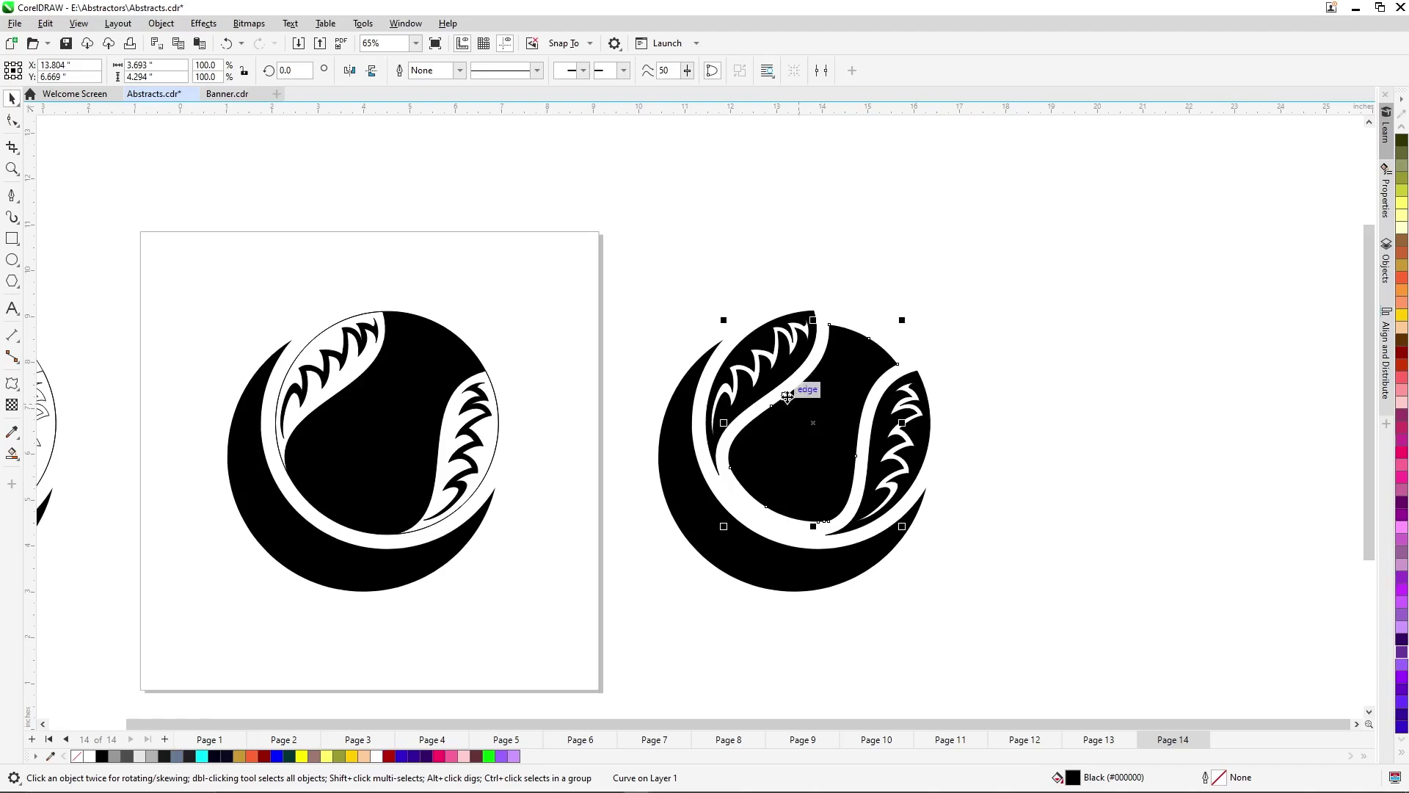
{"action": "left_click", "coordinate": [932, 263]}
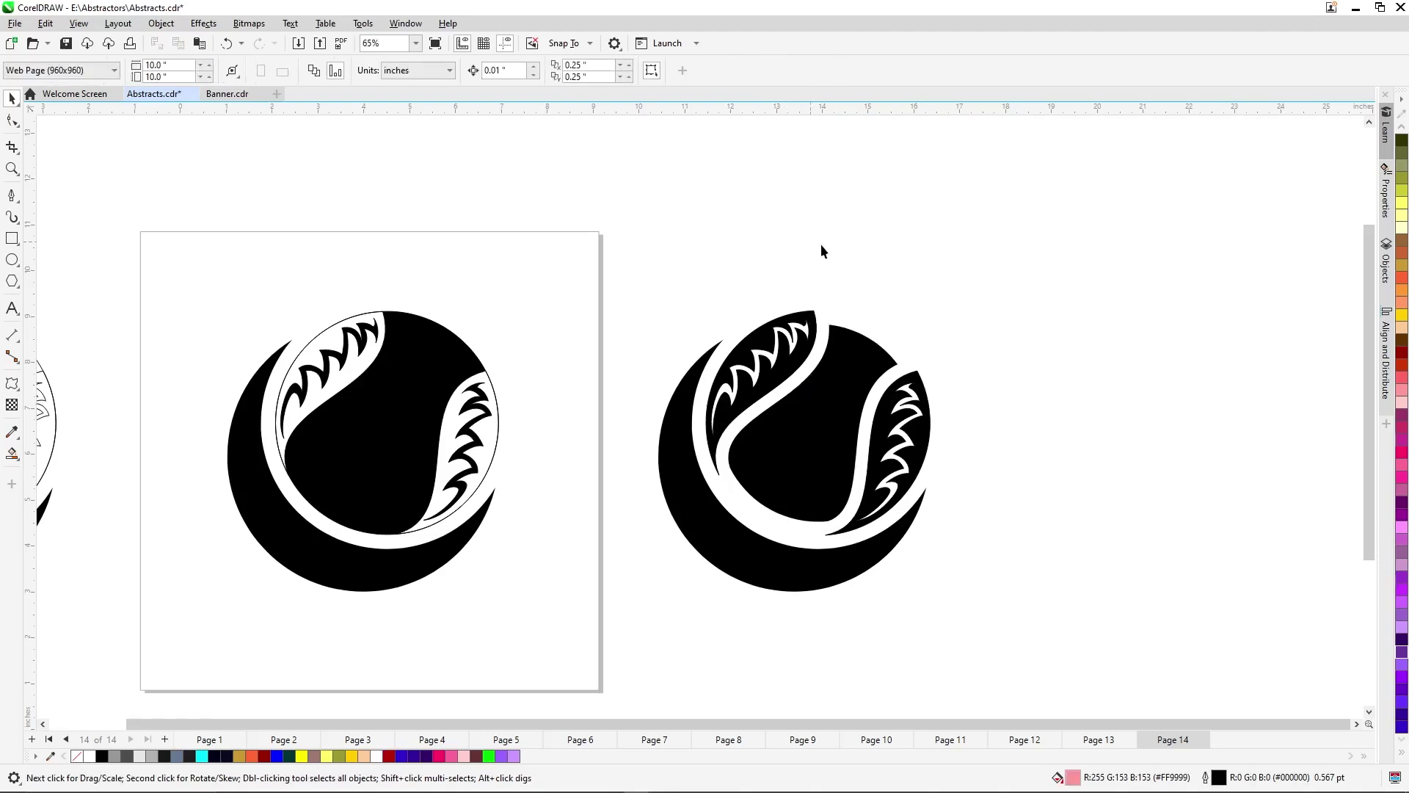
Remove the black fill from the crescent of the outlined logo copy so only its outline is kept.
{"action": "scroll", "coordinate": [820, 244], "scroll_direction": "down", "scroll_amount": 1}
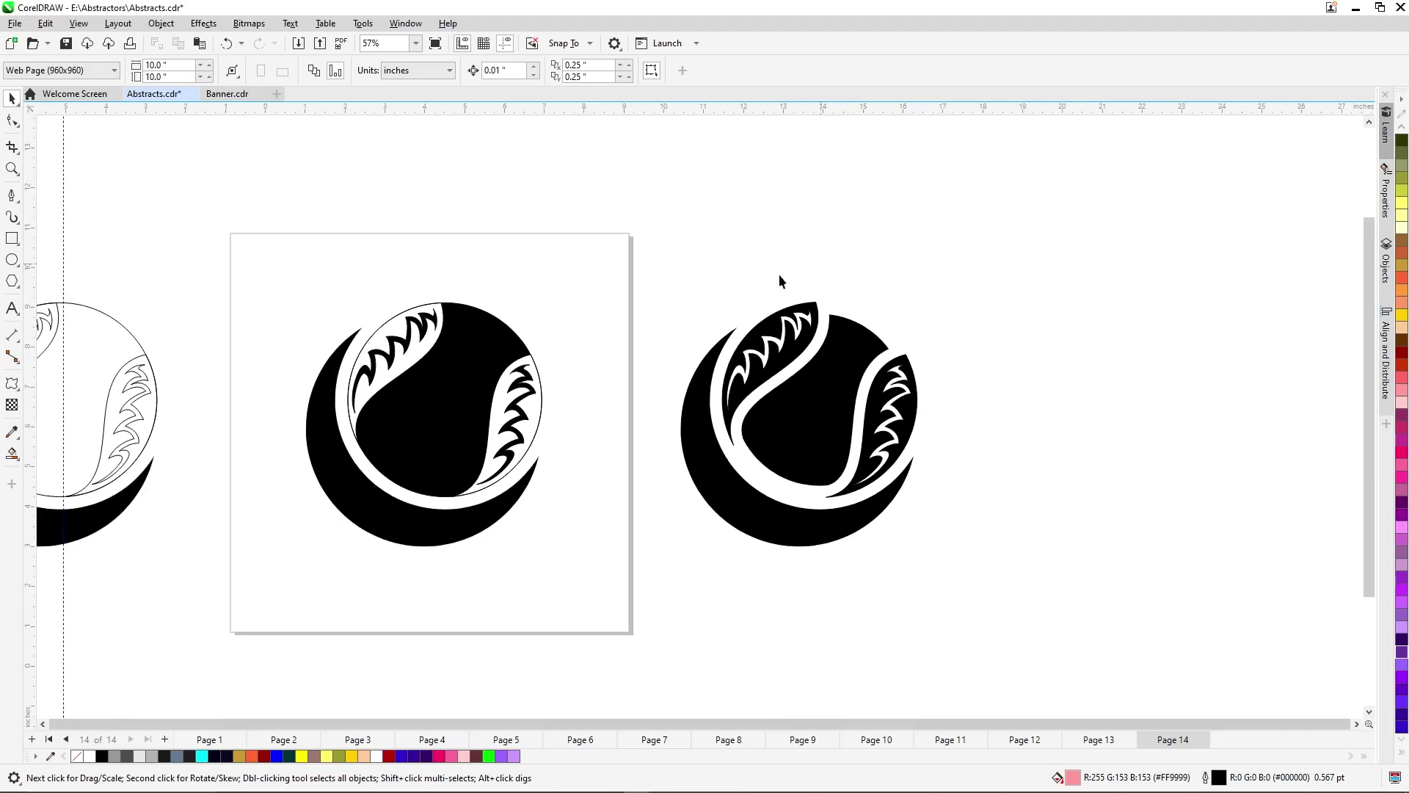
{"action": "scroll", "coordinate": [1118, 403], "scroll_direction": "down", "scroll_amount": 1}
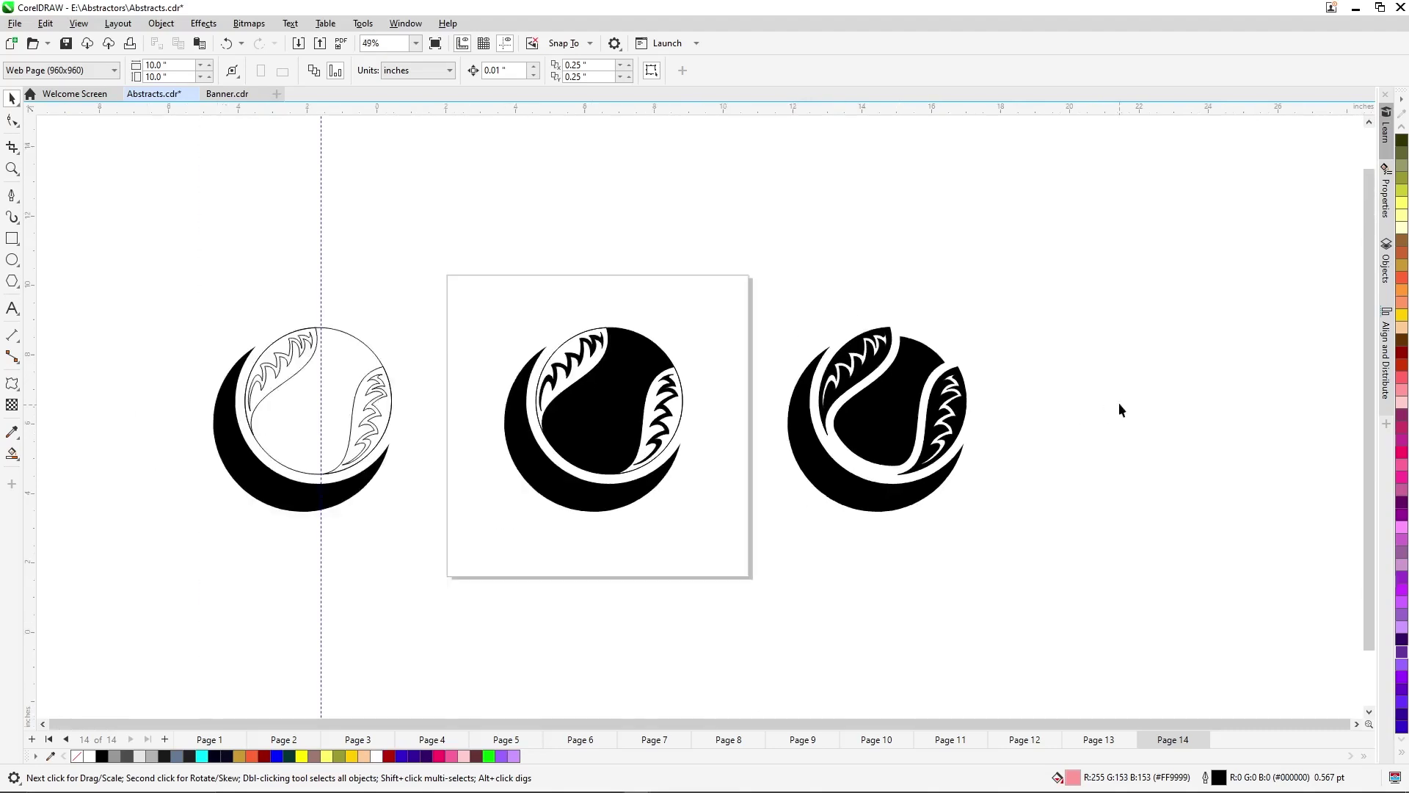
{"action": "scroll", "coordinate": [354, 342], "scroll_direction": "down", "scroll_amount": 1}
{"action": "left_click", "coordinate": [261, 490]}
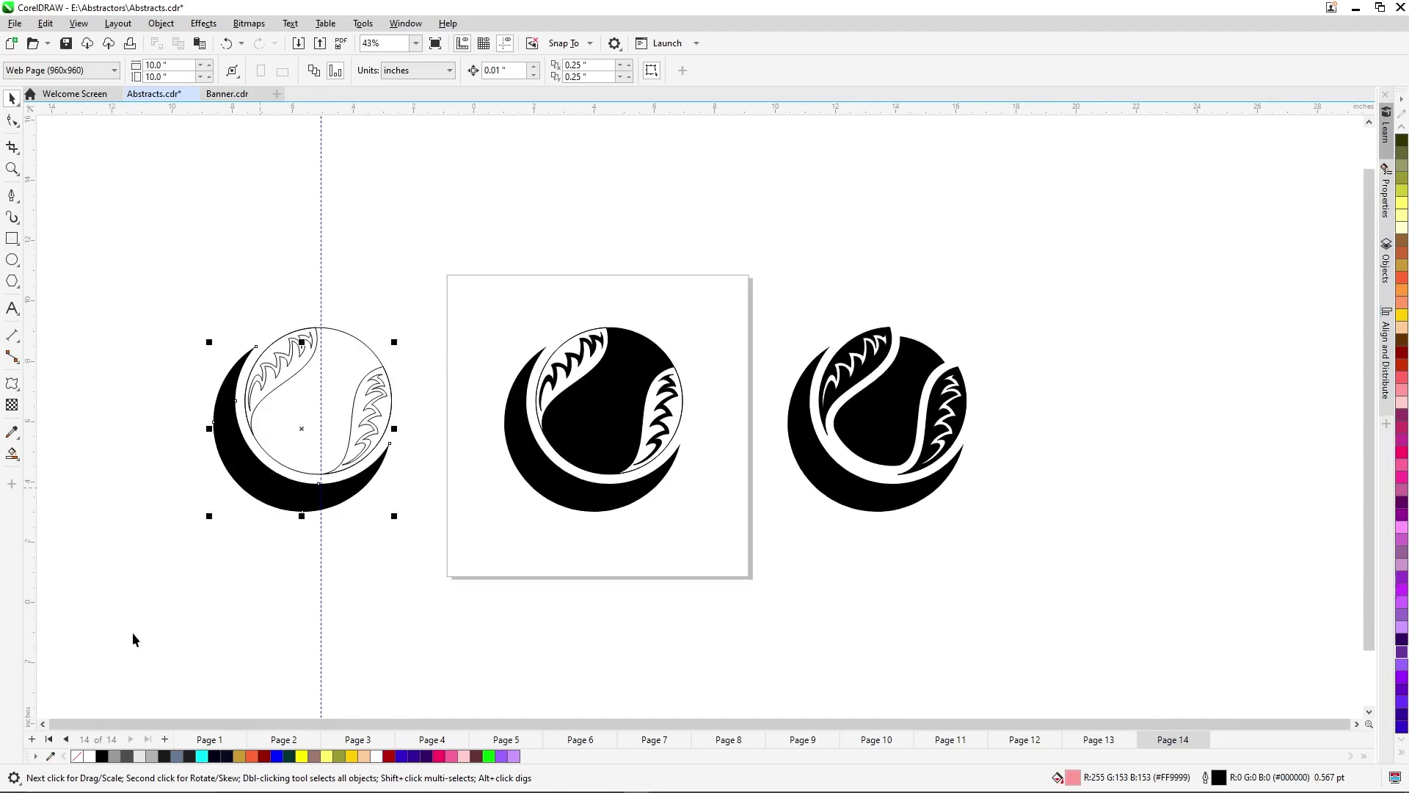
{"action": "left_click", "coordinate": [77, 755]}
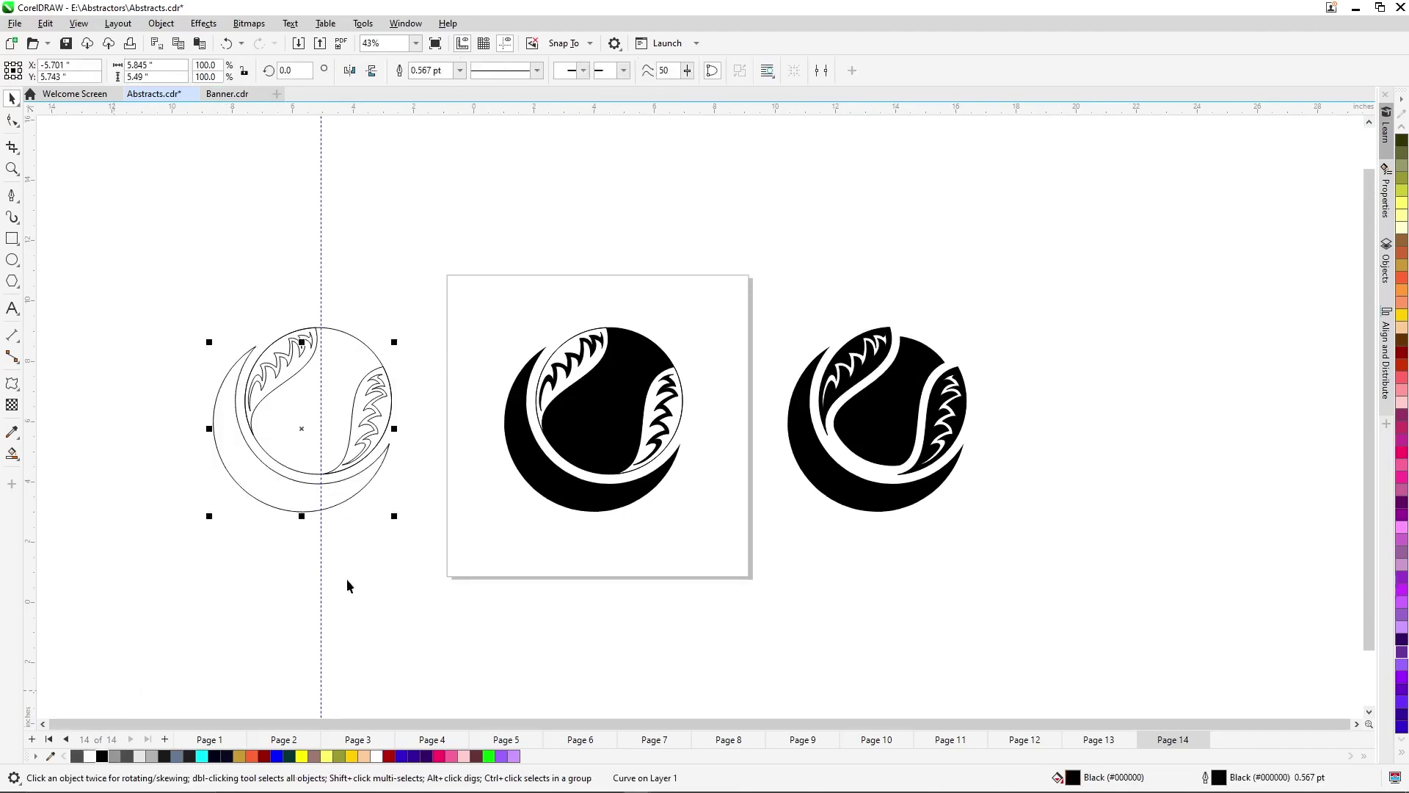
{"action": "left_click", "coordinate": [396, 579]}
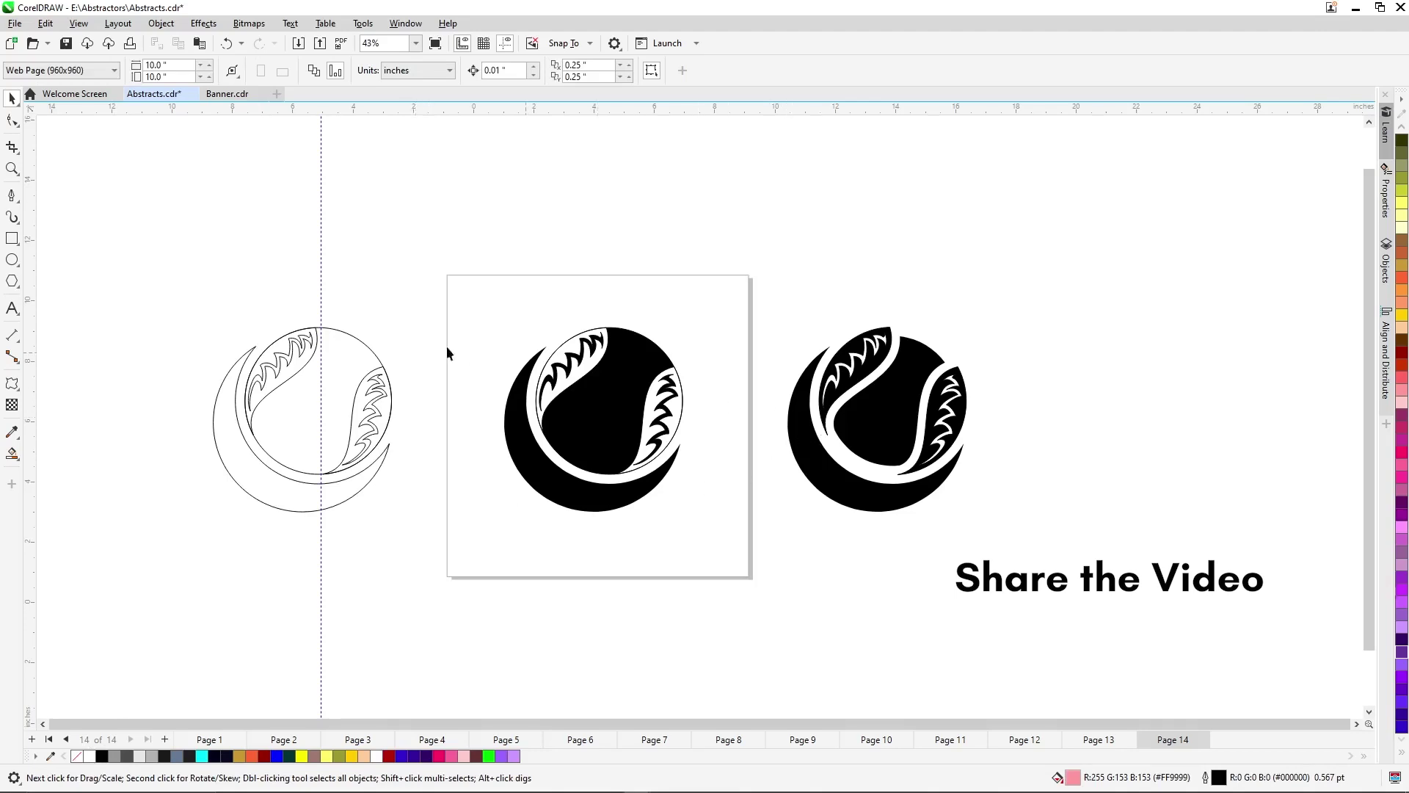
Add a page-sized rectangle frame and enlarge all three logo versions together to about 130.5%.
{"action": "double_click", "coordinate": [11, 238]}
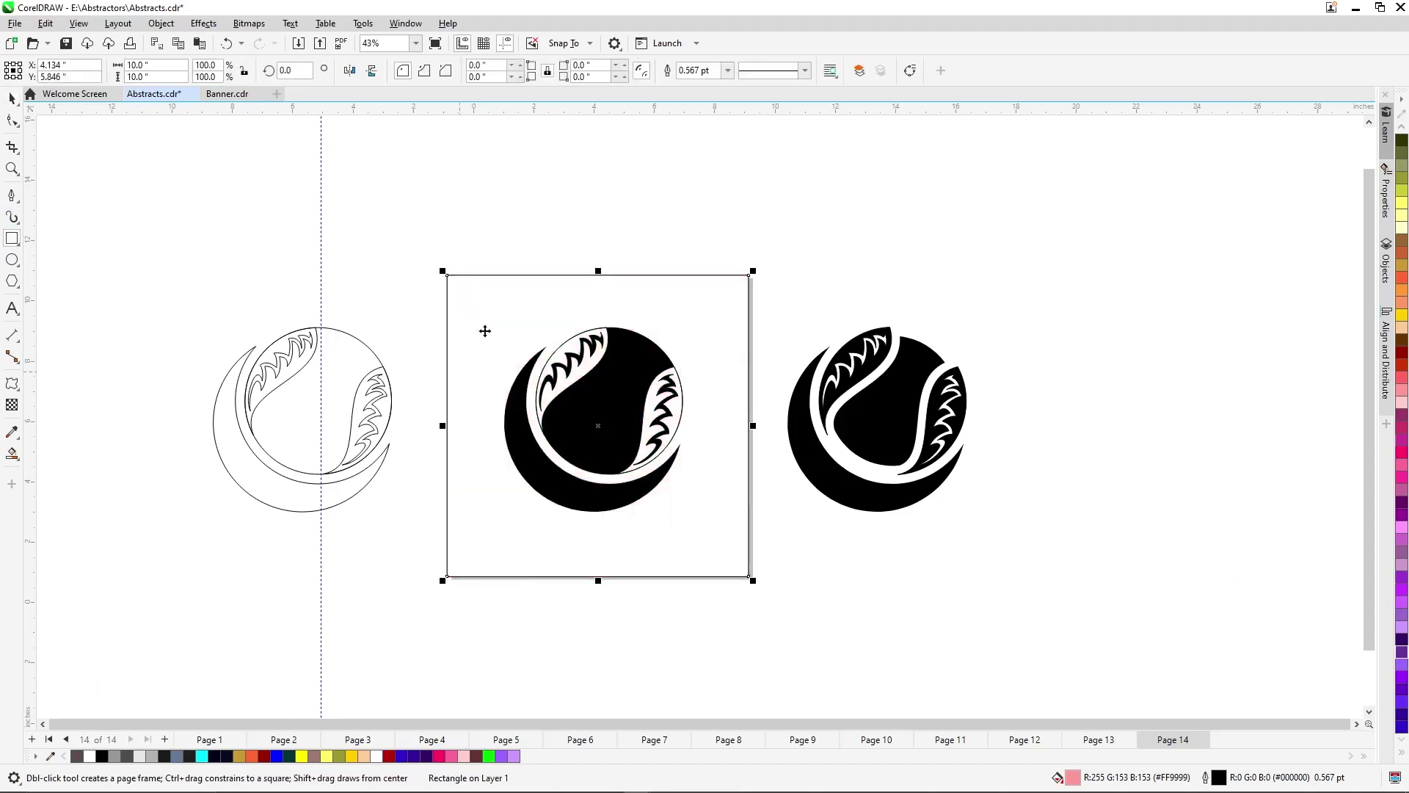
{"action": "key", "text": "space"}
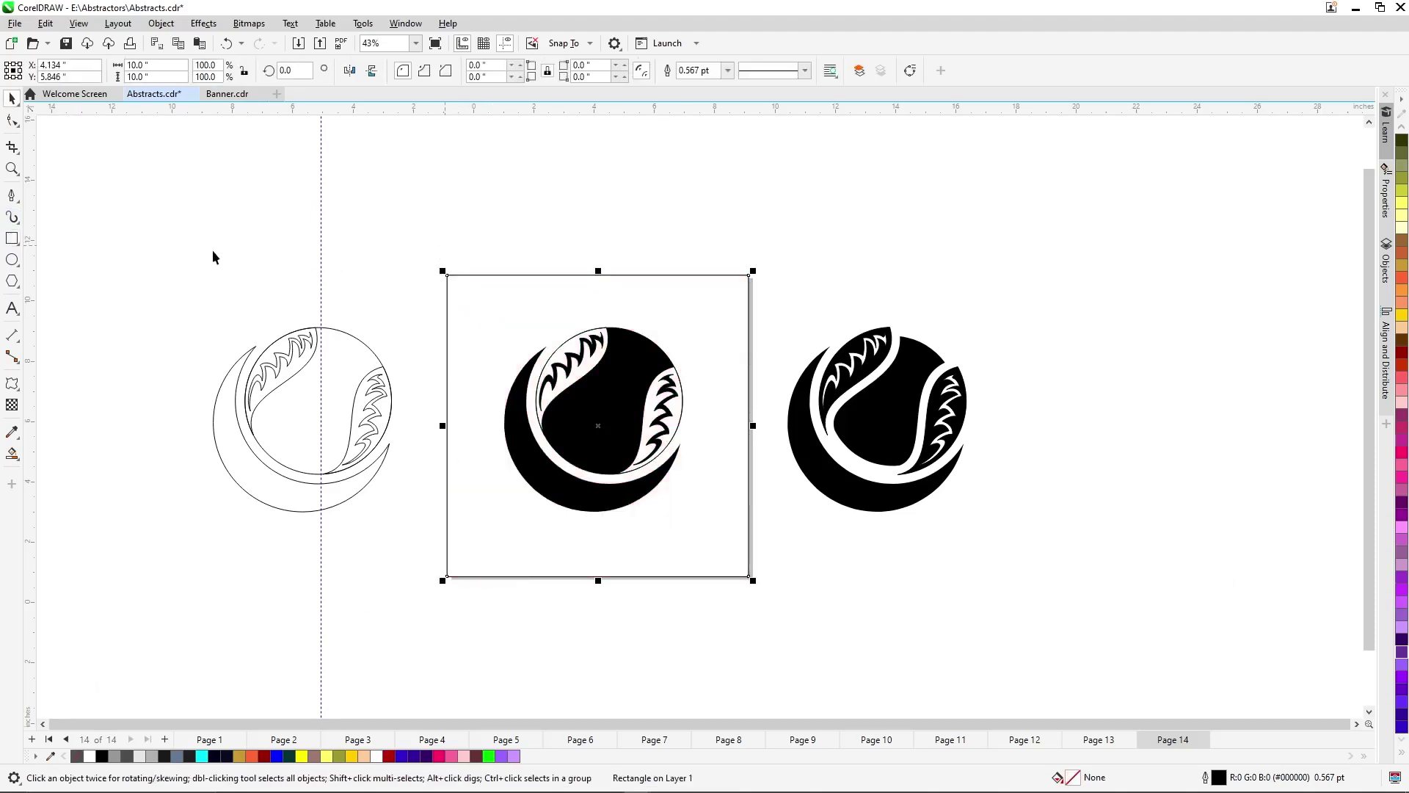
{"action": "left_click_drag", "start_coordinate": [183, 289], "coordinate": [1029, 558]}
{"action": "left_click_drag", "start_coordinate": [971, 516], "coordinate": [1088, 592]}
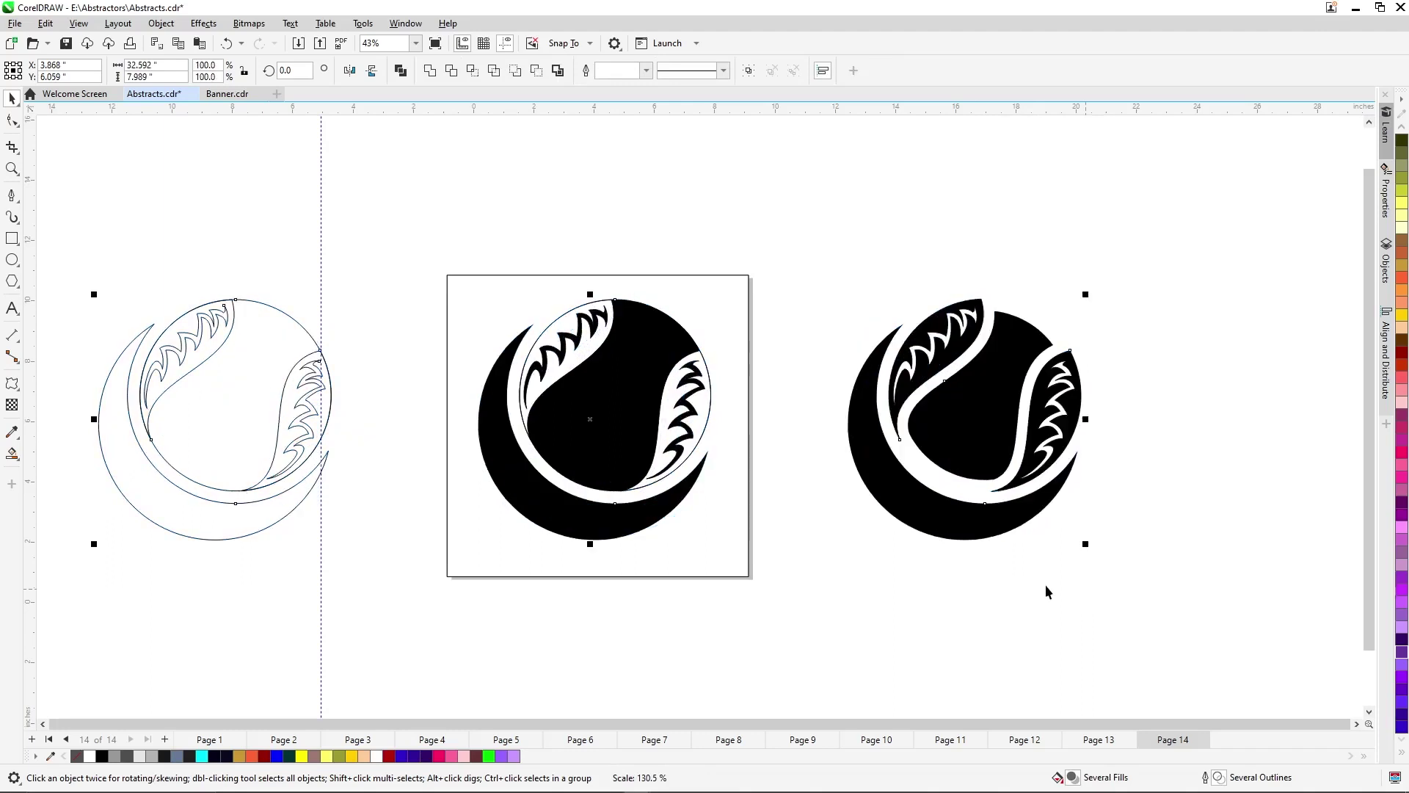
{"action": "left_click", "coordinate": [822, 587]}
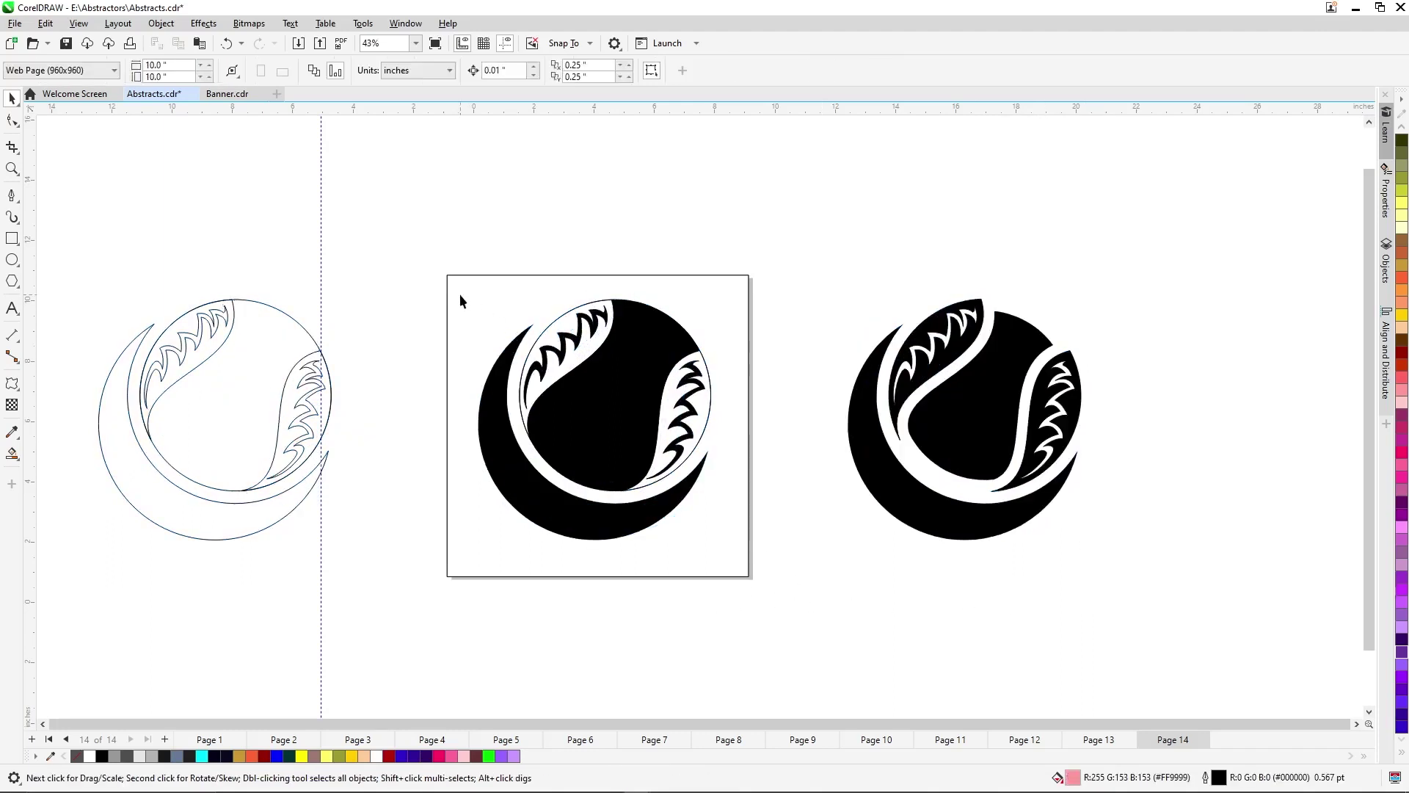
{"action": "left_click_drag", "start_coordinate": [428, 257], "coordinate": [781, 601]}
{"action": "left_click_drag", "start_coordinate": [442, 581], "coordinate": [586, 437]}
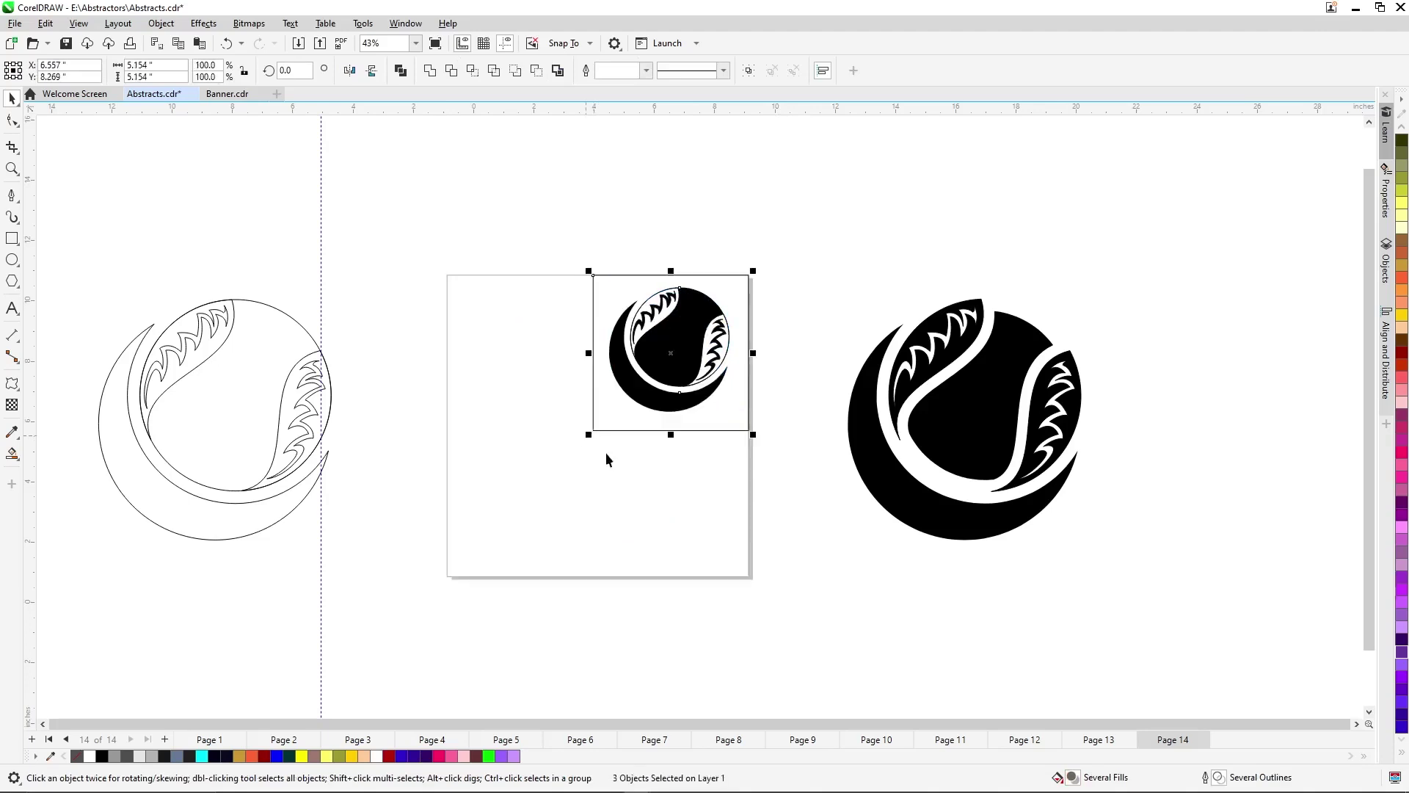
{"action": "left_click", "coordinate": [732, 425]}
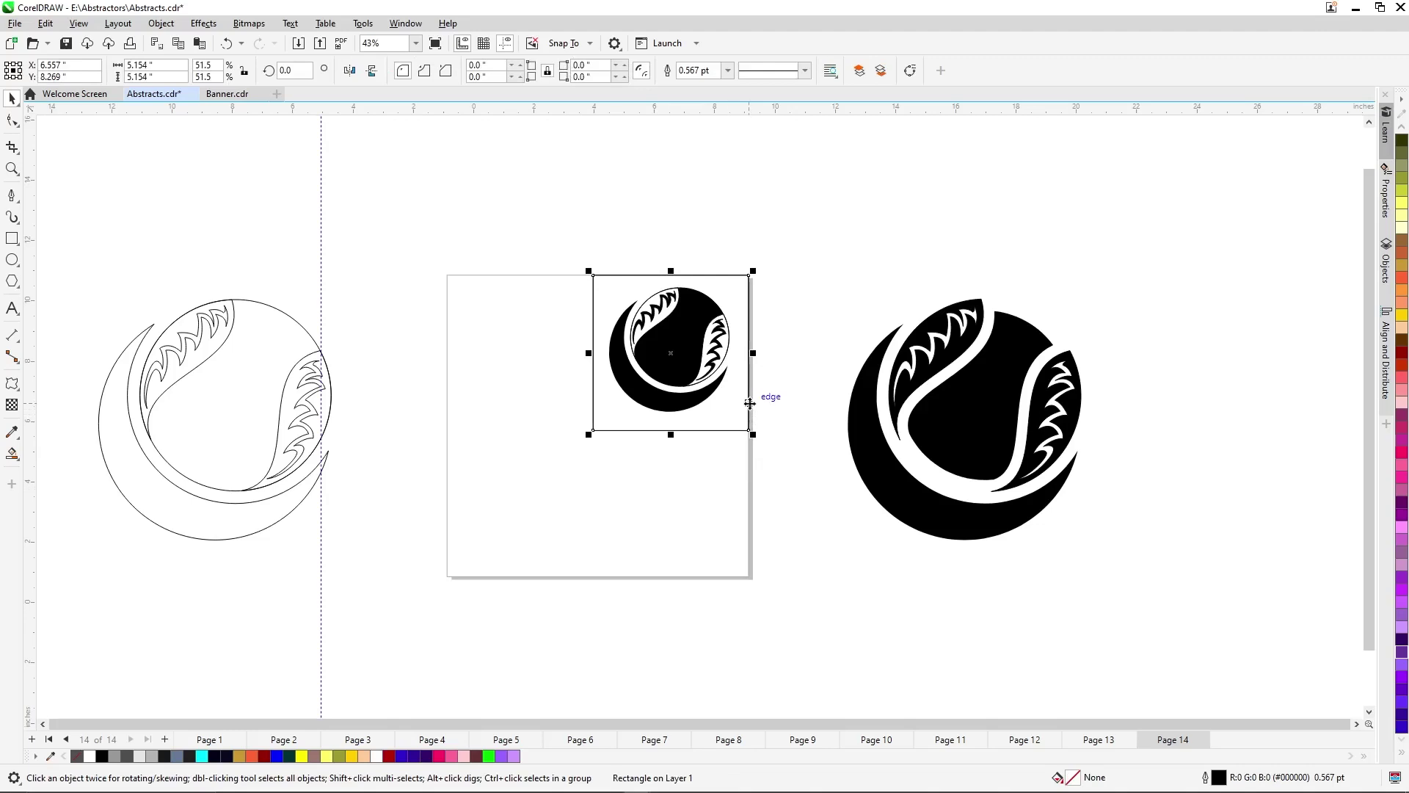
{"action": "left_click_drag", "start_coordinate": [744, 401], "coordinate": [592, 396]}
{"action": "key", "text": "ctrl+z"}
{"action": "key", "text": "ctrl+z"}
Scale the framed black logo to 50% in the page's upper-right quarter and copy its 5 in frame into the upper-left quarter.
{"action": "left_click_drag", "start_coordinate": [449, 585], "coordinate": [596, 431]}
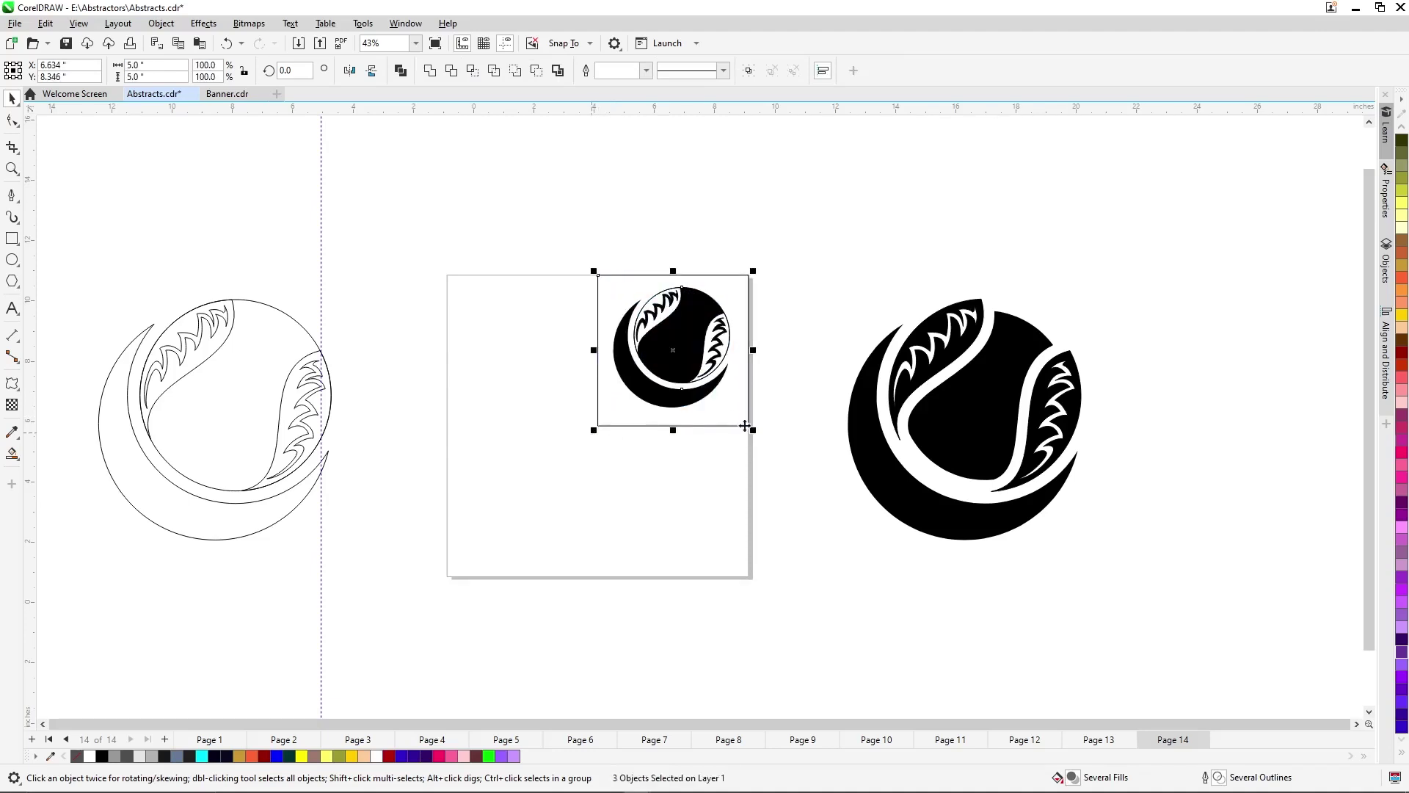
{"action": "left_click_drag", "start_coordinate": [781, 276], "coordinate": [607, 426]}
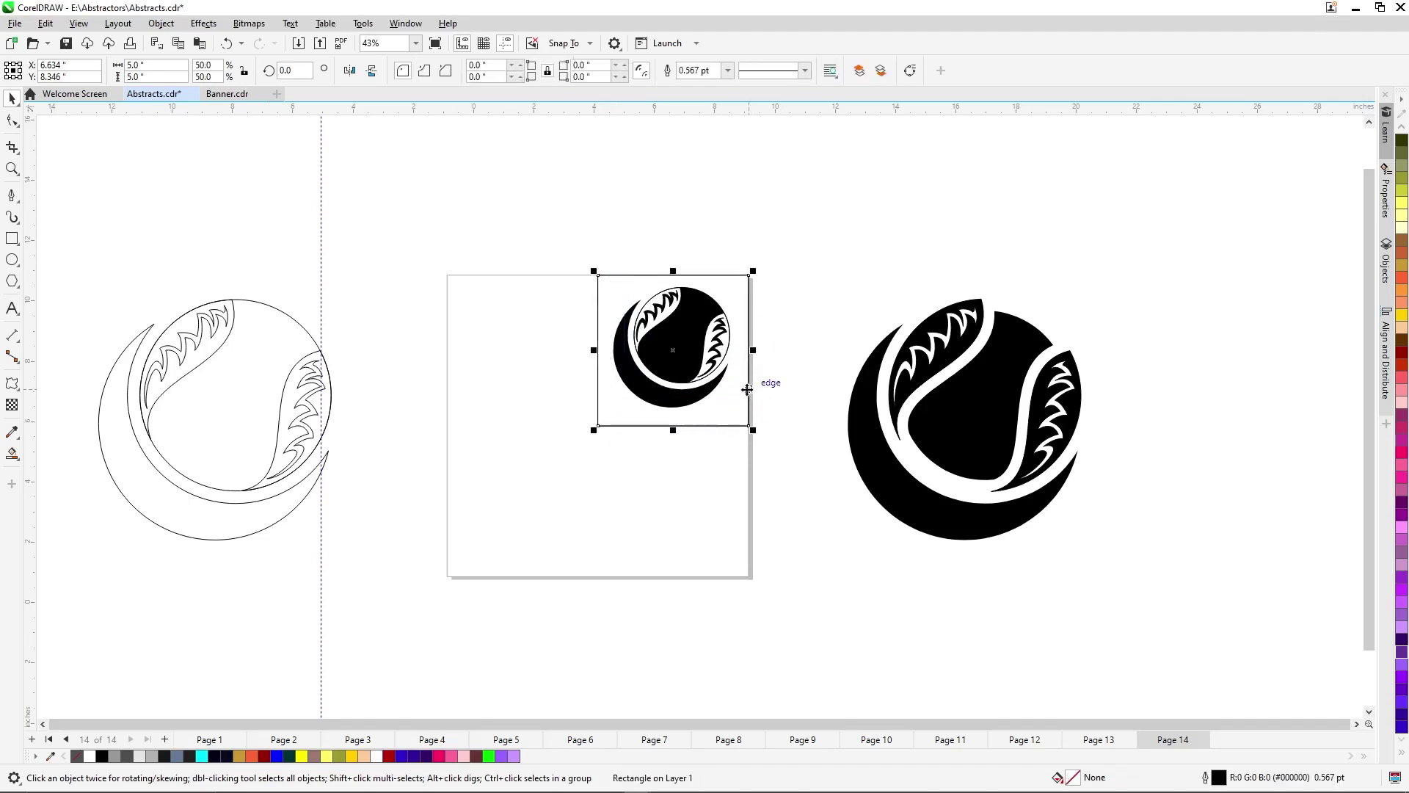
{"action": "left_click_drag", "start_coordinate": [744, 391], "coordinate": [599, 399]}
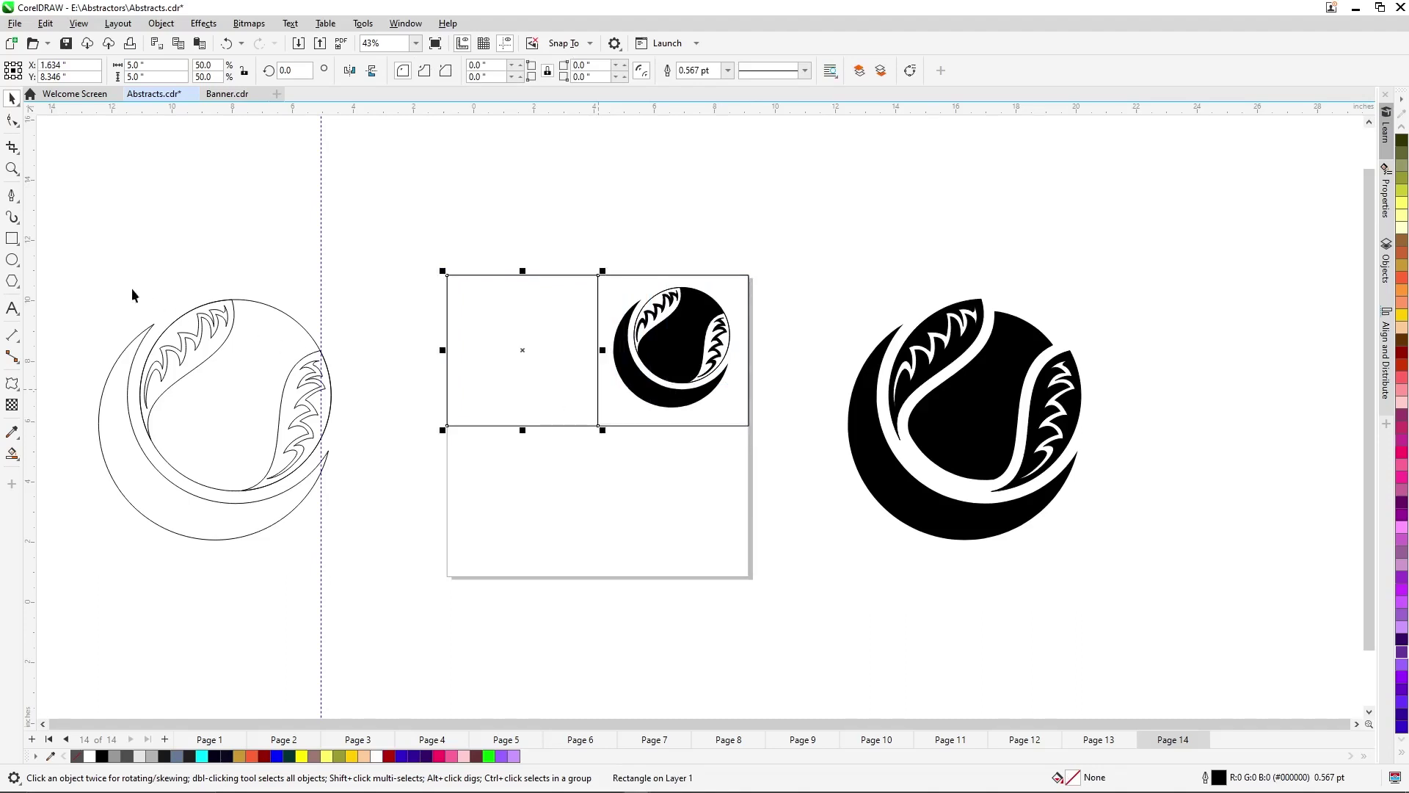
Group the line-art logo, centre it in the upper-left frame, and scale it to about 48.4%.
{"action": "left_click_drag", "start_coordinate": [82, 279], "coordinate": [357, 591]}
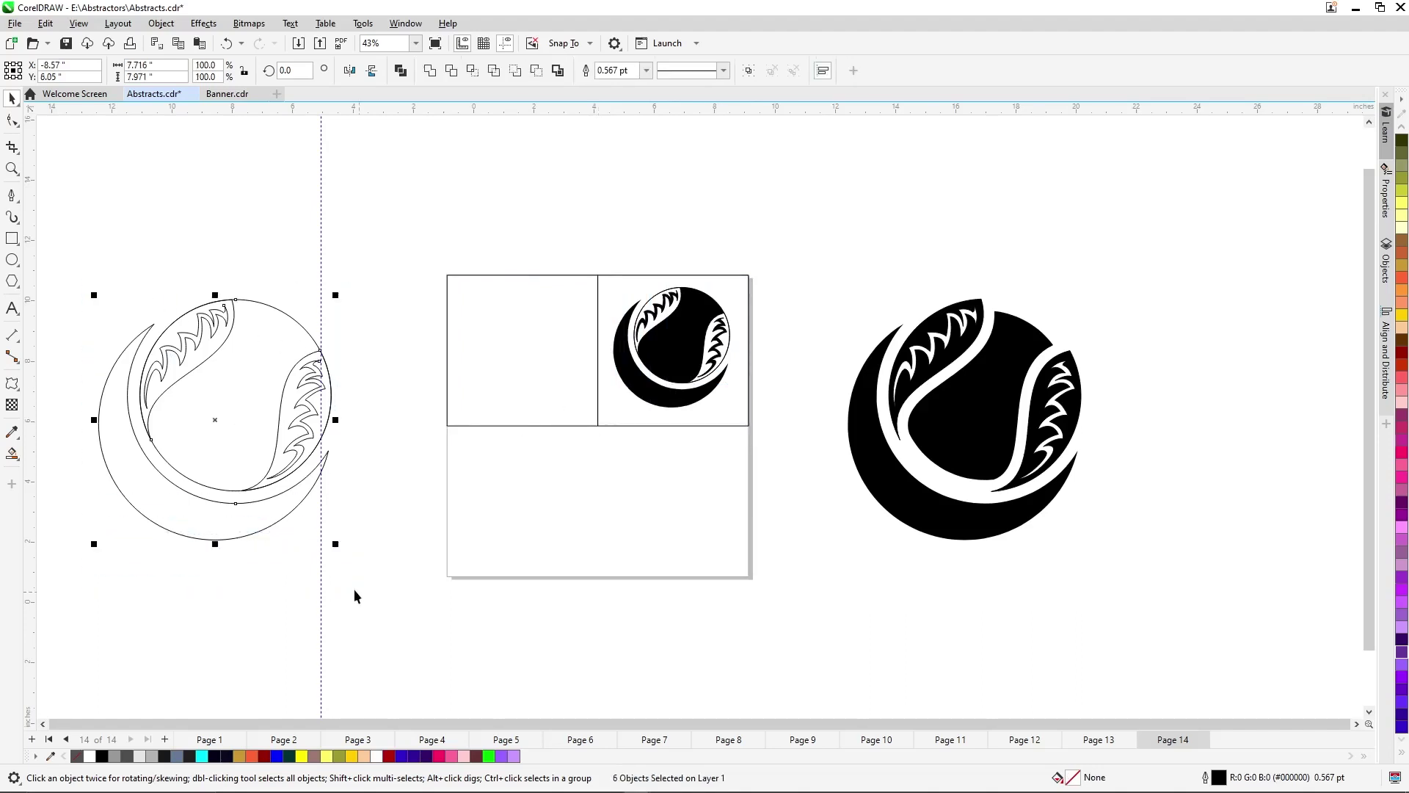
{"action": "key", "text": "ctrl+g"}
{"action": "left_click", "coordinate": [514, 380], "text": "shift"}
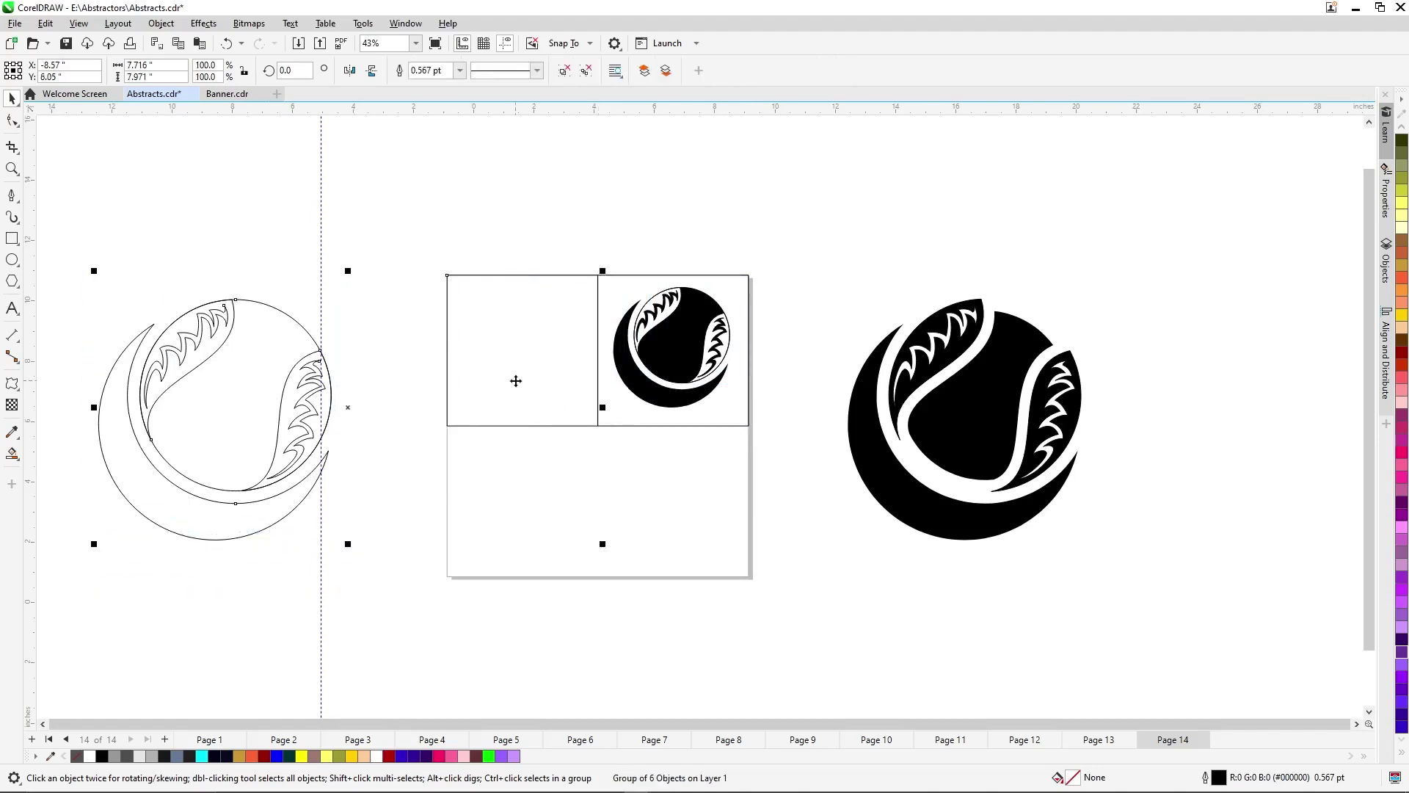
{"action": "key", "text": "c"}
{"action": "key", "text": "e"}
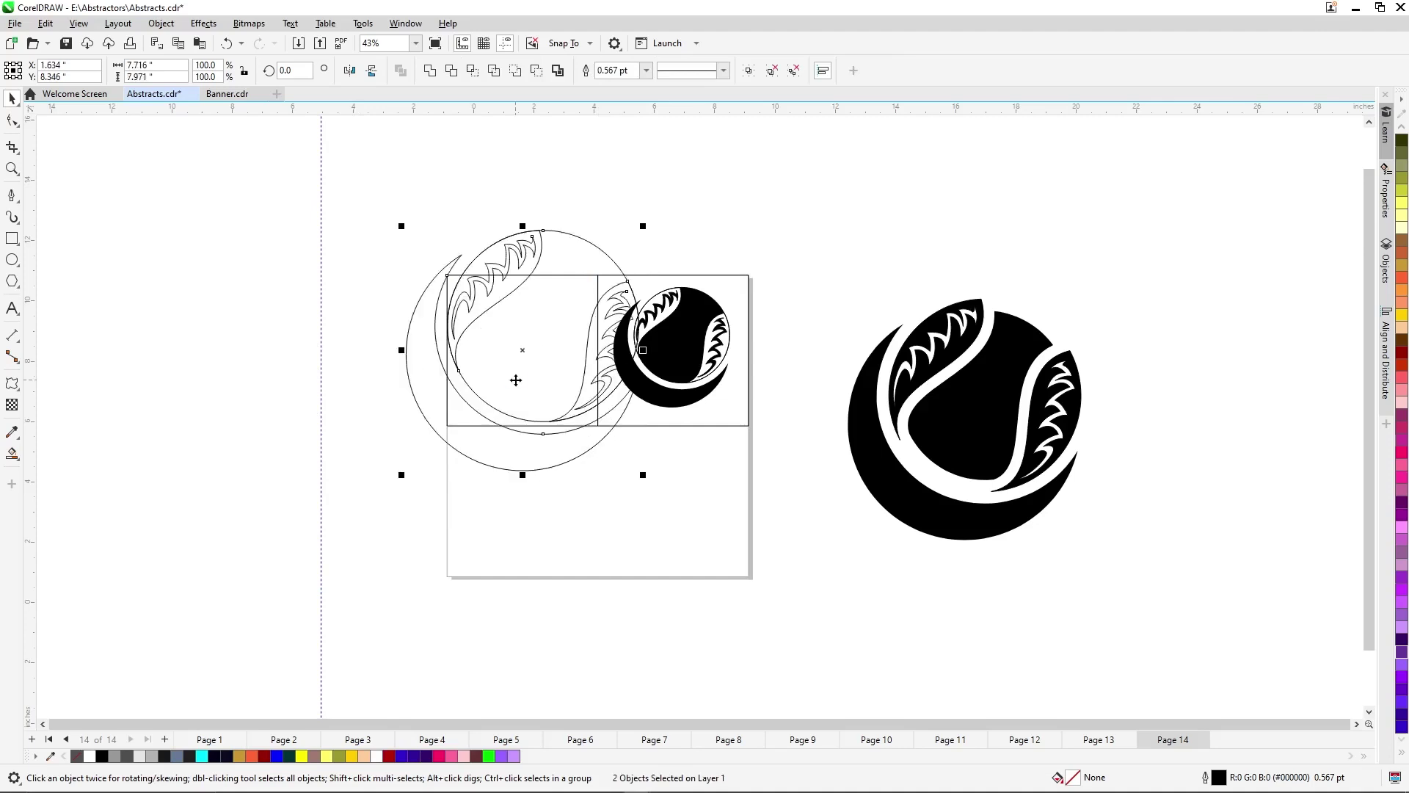
{"action": "left_click", "coordinate": [477, 424], "text": "shift"}
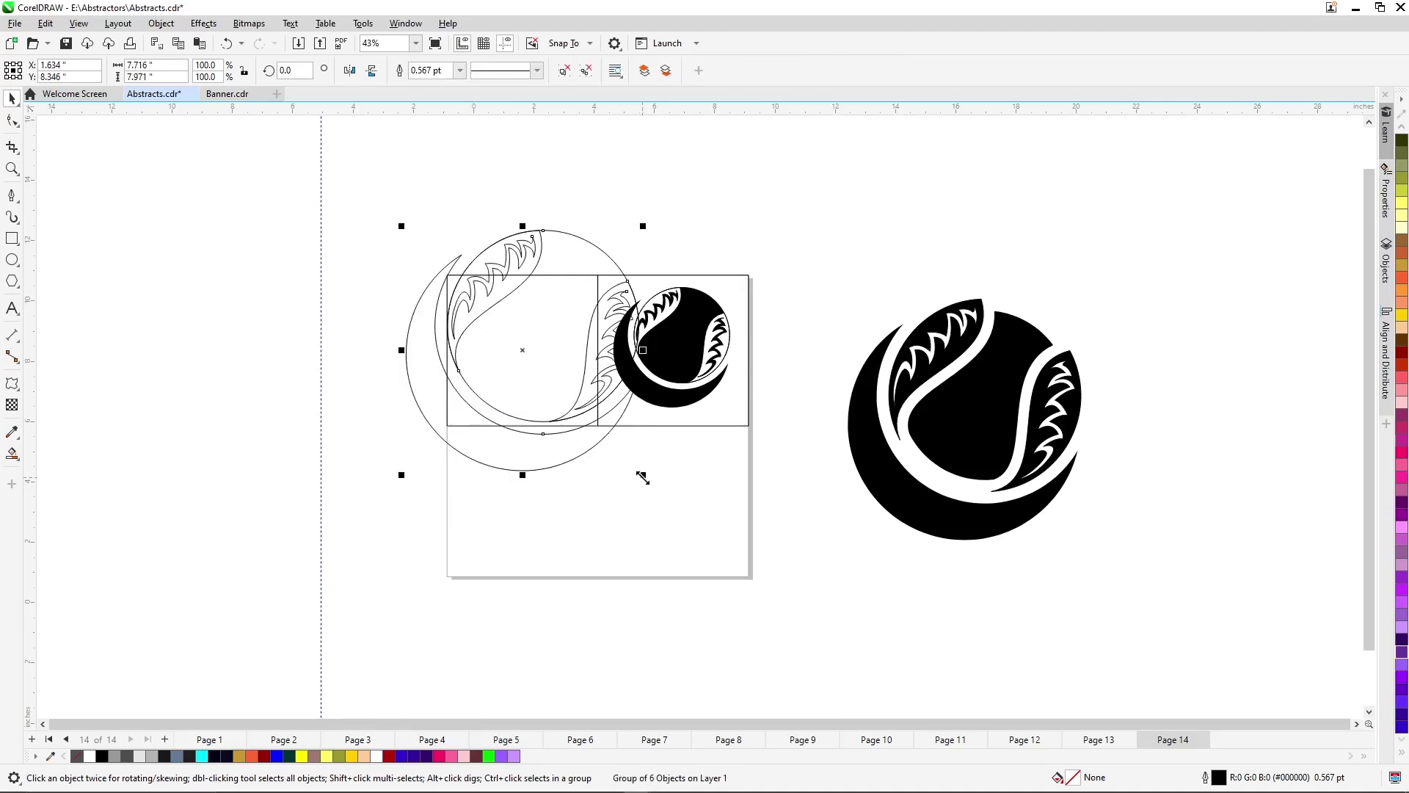
{"action": "left_click_drag", "start_coordinate": [642, 475], "coordinate": [583, 438]}
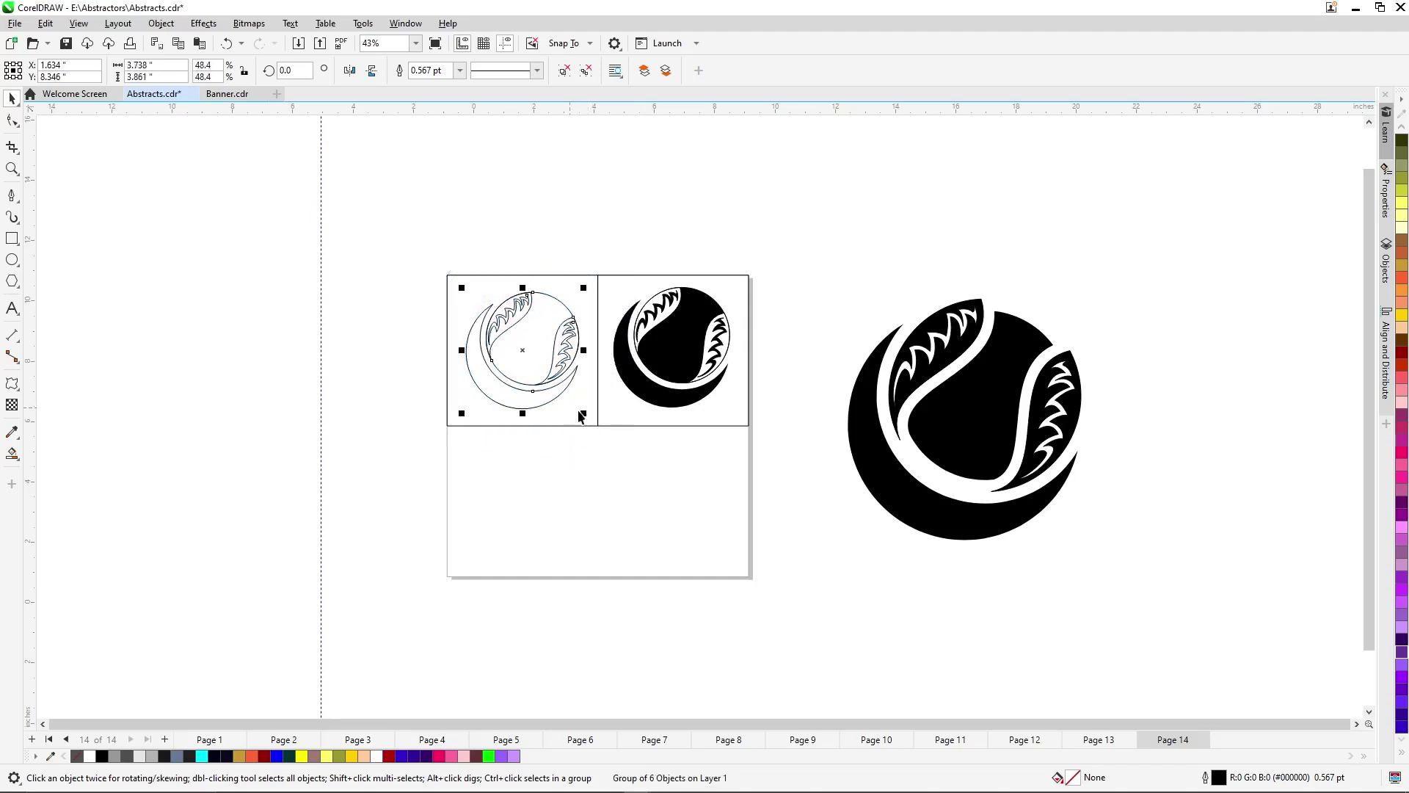
Copy the upper-right frame into the lower-right quarter and centre the grouped inverted logo in it.
{"action": "left_click", "coordinate": [728, 419]}
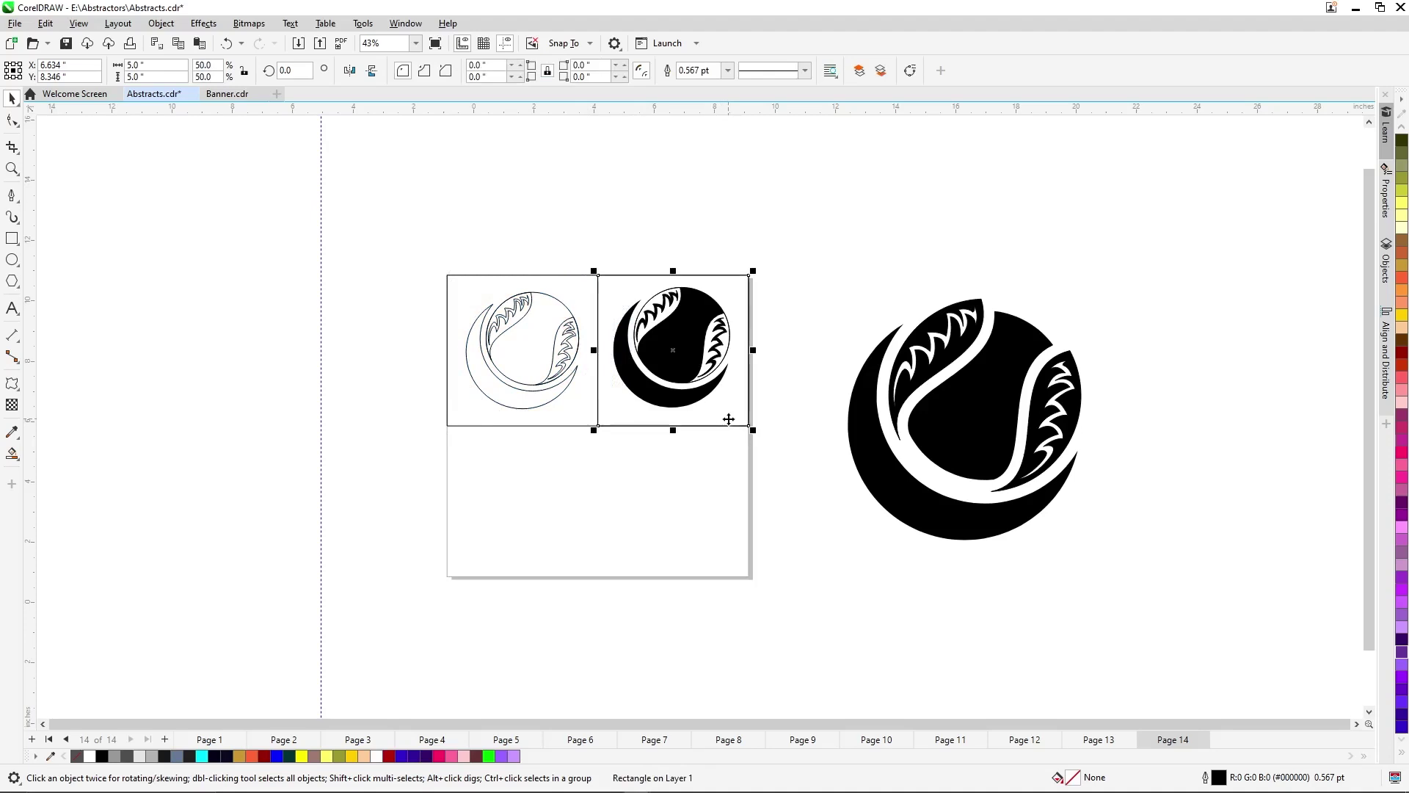
{"action": "left_click_drag", "start_coordinate": [742, 277], "coordinate": [724, 423]}
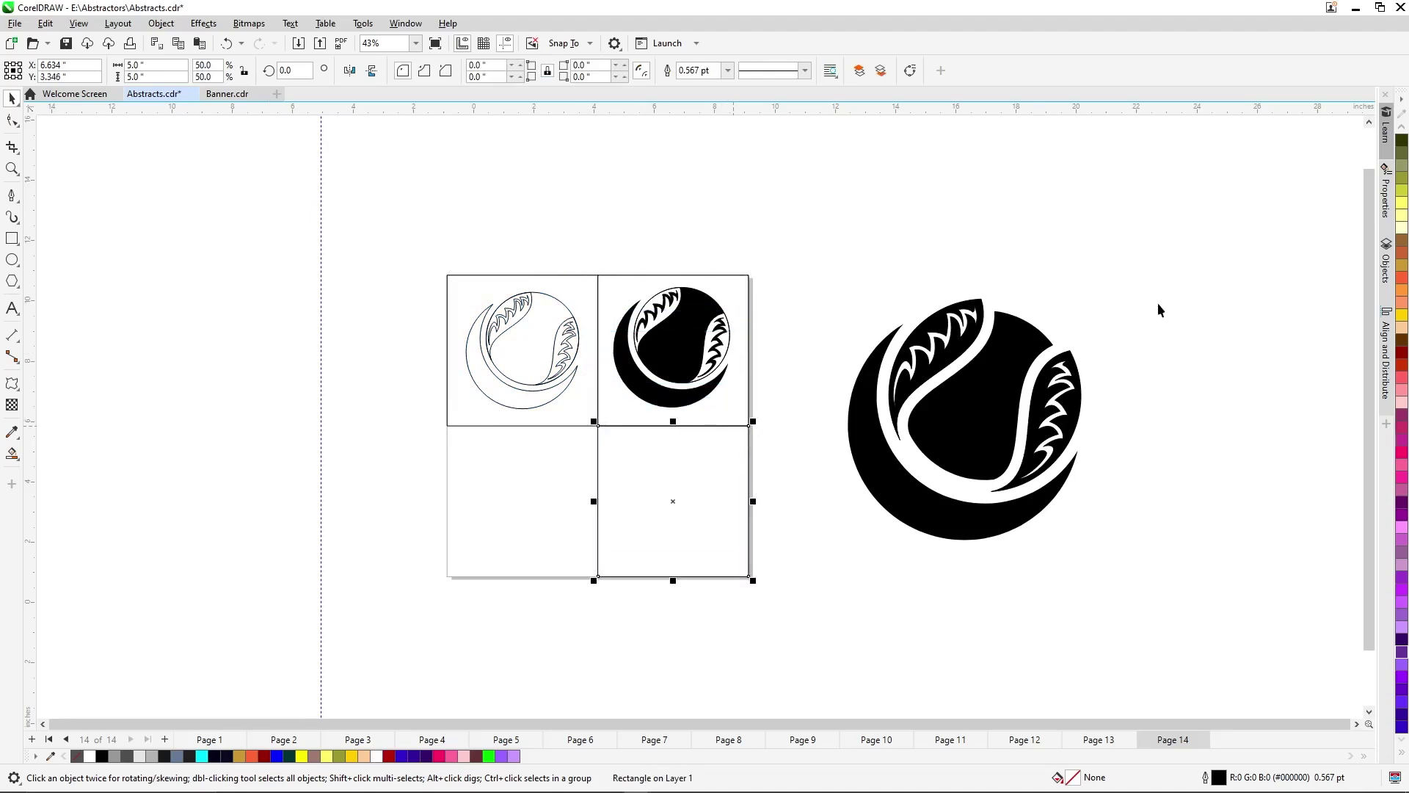
{"action": "left_click_drag", "start_coordinate": [1151, 286], "coordinate": [805, 593]}
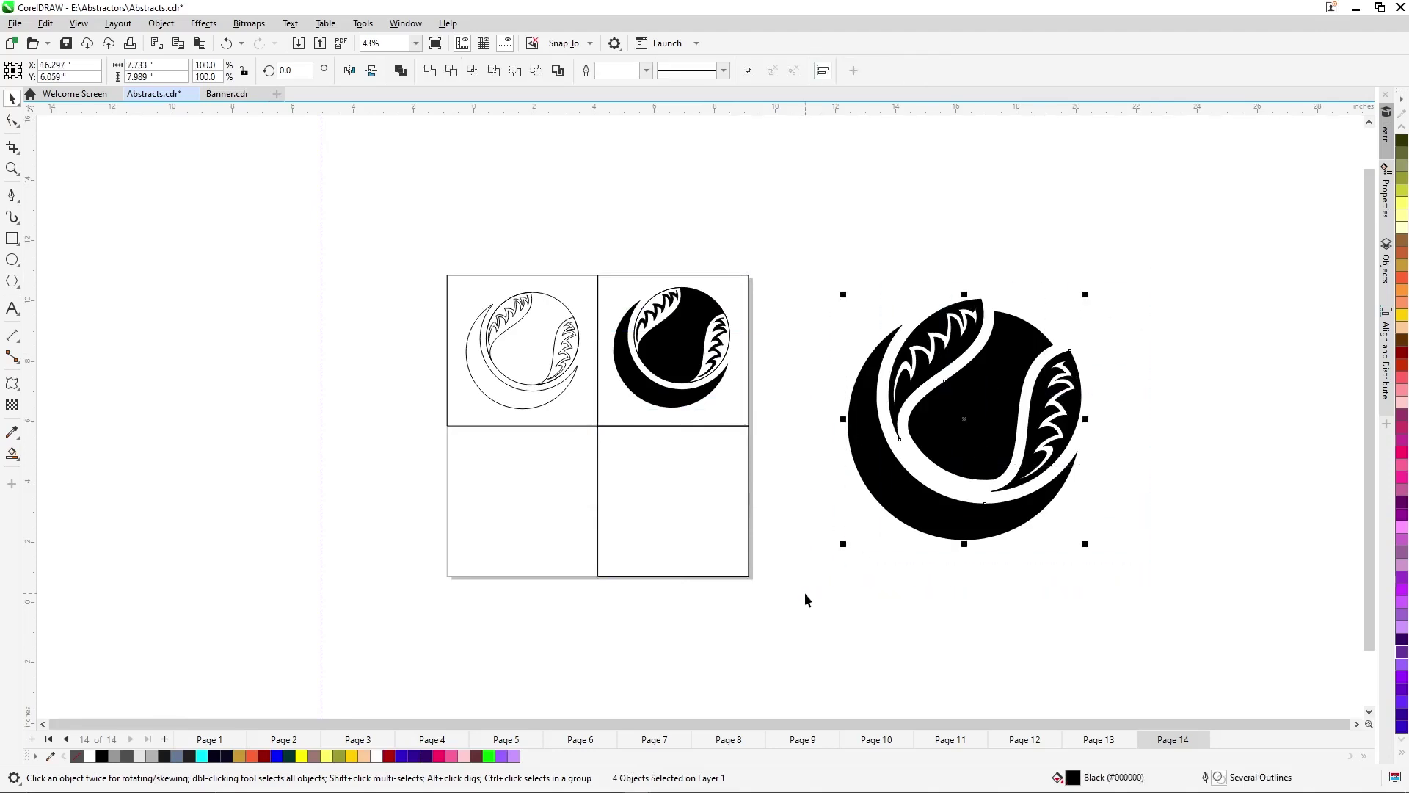
{"action": "left_click", "coordinate": [640, 540], "text": "shift"}
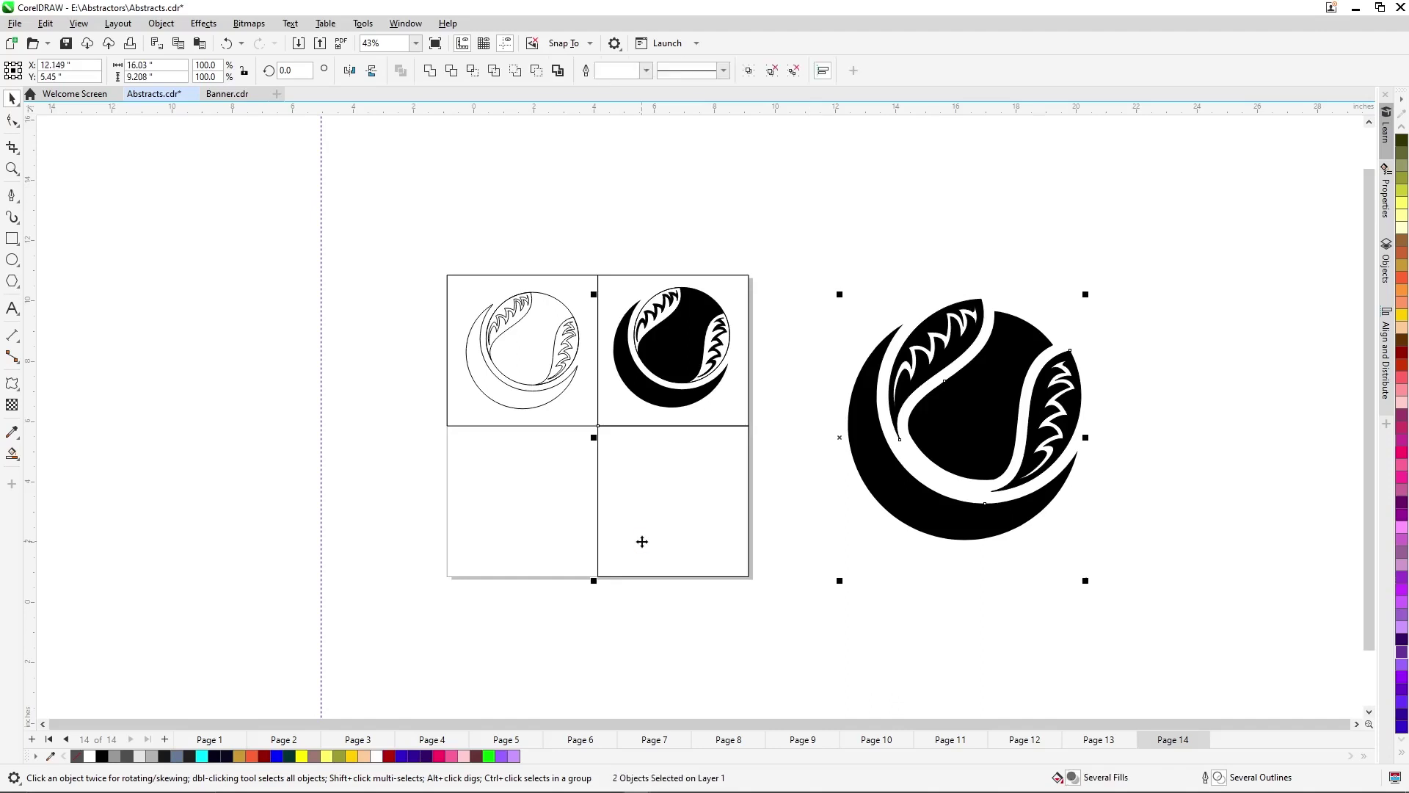
{"action": "key", "text": "c"}
{"action": "key", "text": "e"}
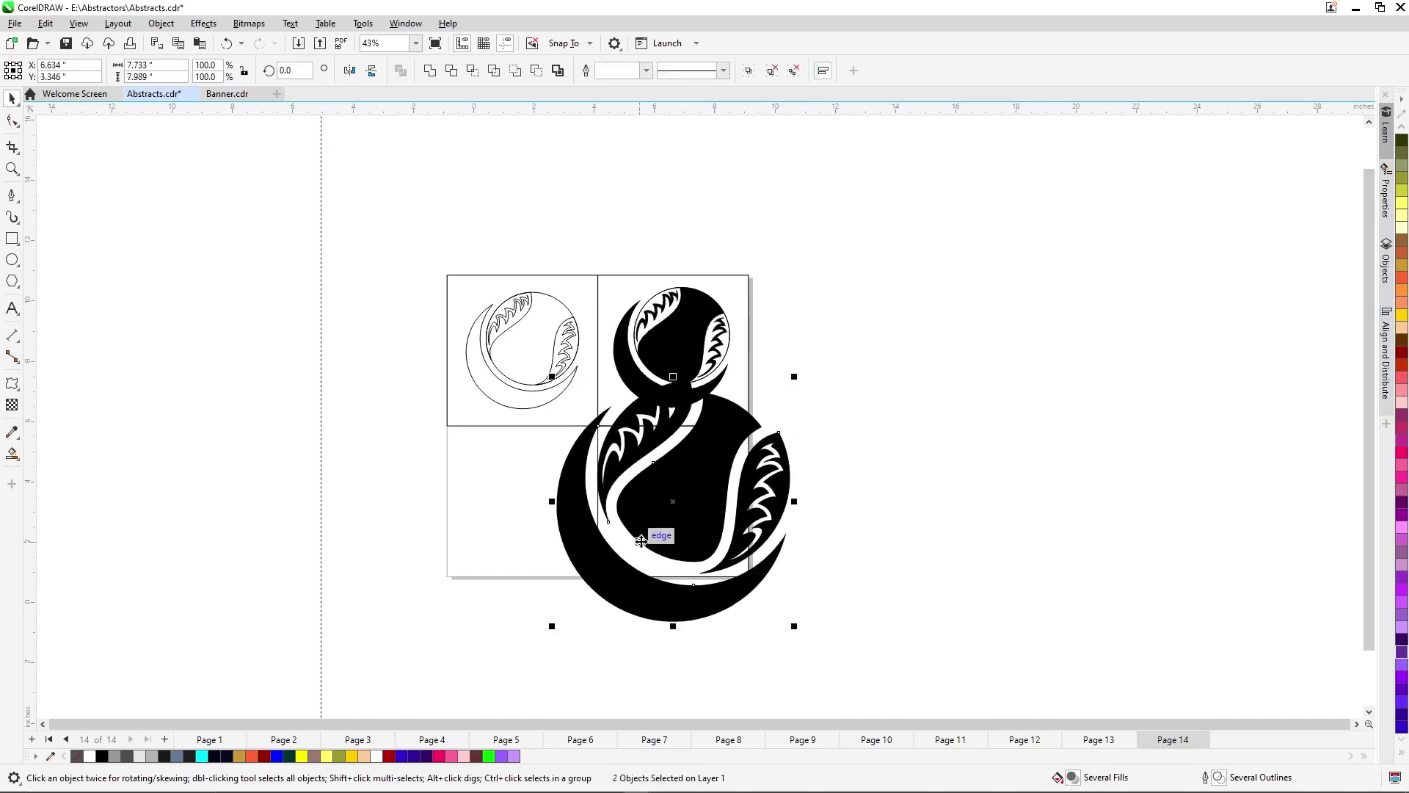
Scale the inverted logo about its centre to about 48.2% so it fits inside the lower-right frame.
{"action": "left_click", "coordinate": [679, 576], "text": "shift"}
{"action": "left_click_drag", "start_coordinate": [794, 626], "coordinate": [733, 588]}
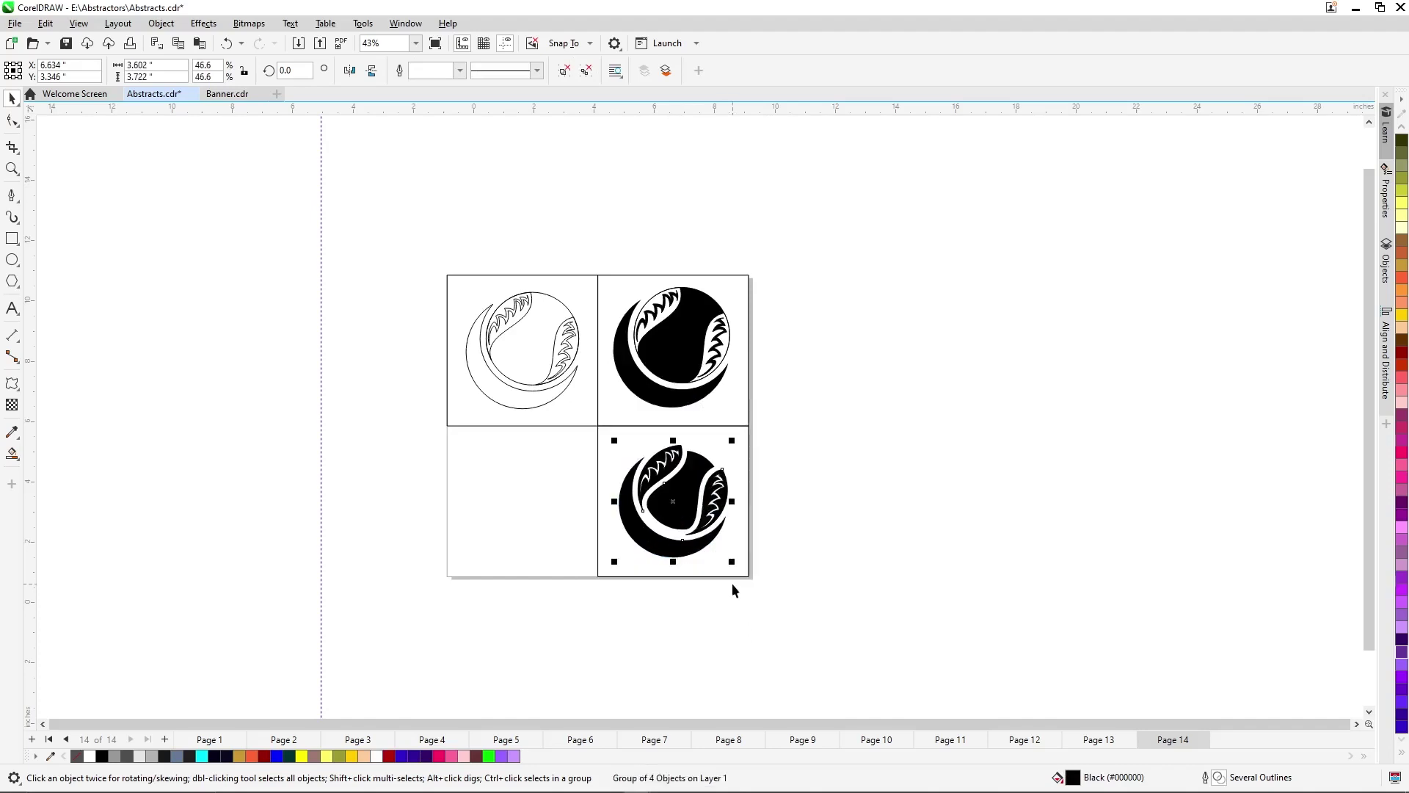
{"action": "scroll", "coordinate": [678, 532], "scroll_direction": "up", "scroll_amount": 1}
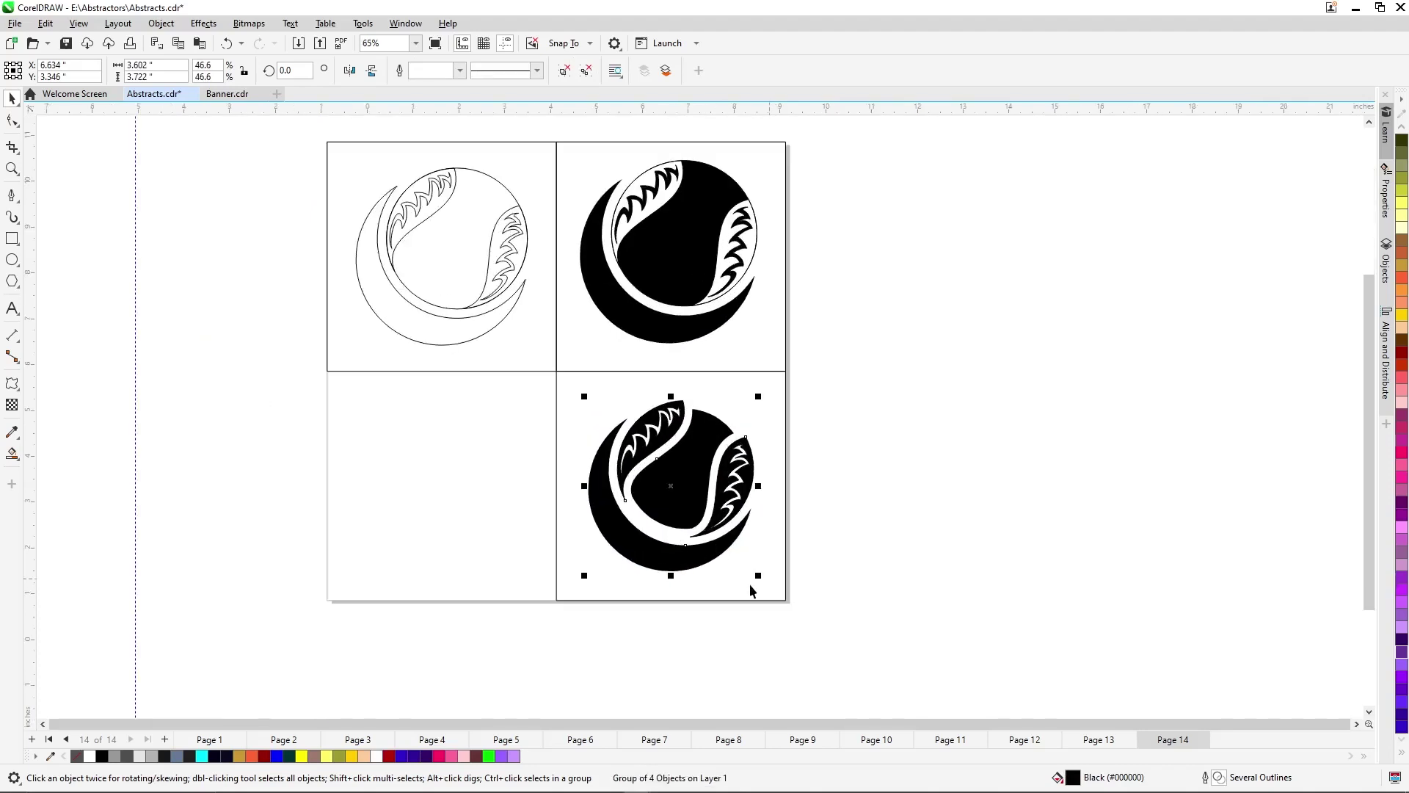
{"action": "left_click_drag", "start_coordinate": [759, 577], "coordinate": [764, 579]}
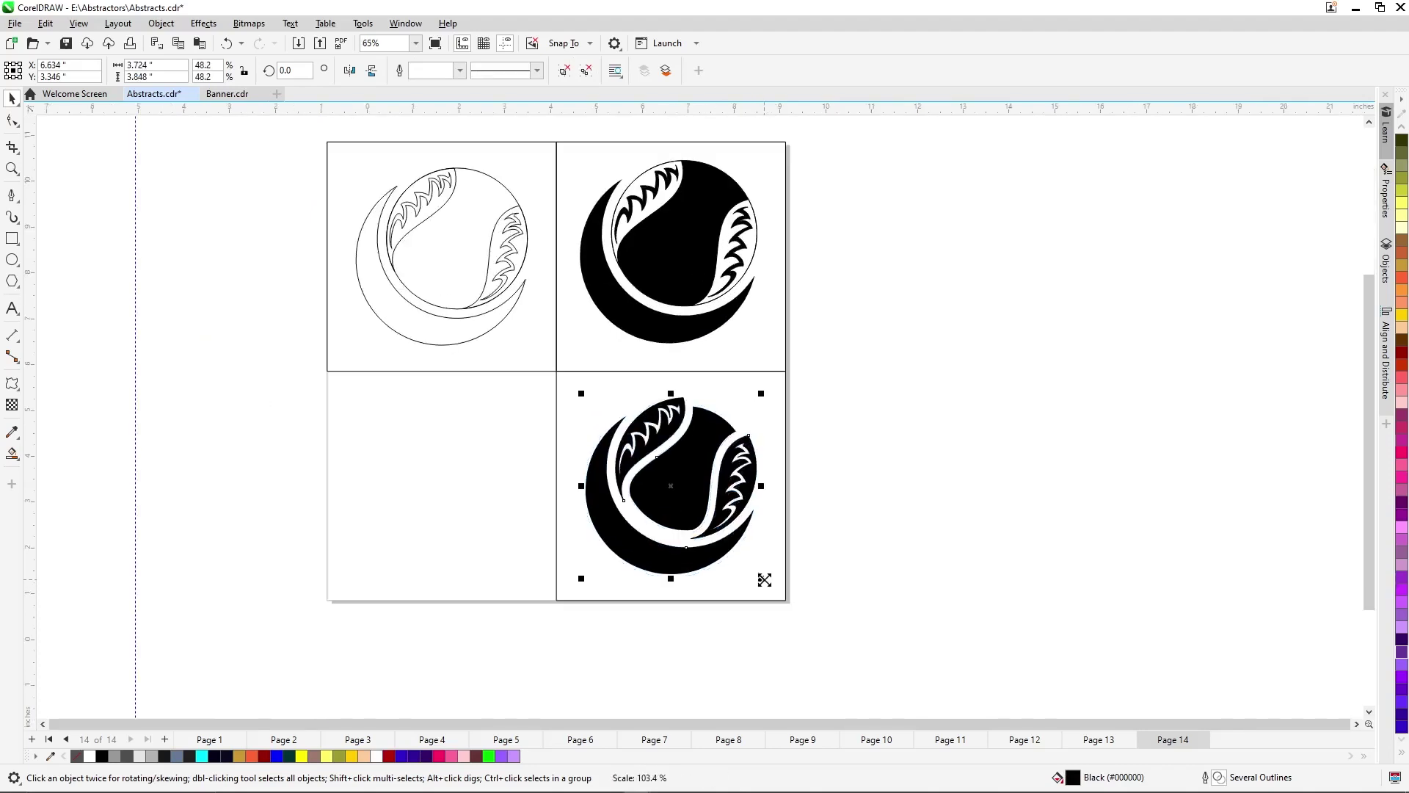
Duplicate the inverted logo with its frame into the page's empty lower-left quarter.
{"action": "scroll", "coordinate": [725, 541], "scroll_direction": "down", "scroll_amount": 1}
{"action": "left_click", "coordinate": [934, 549]}
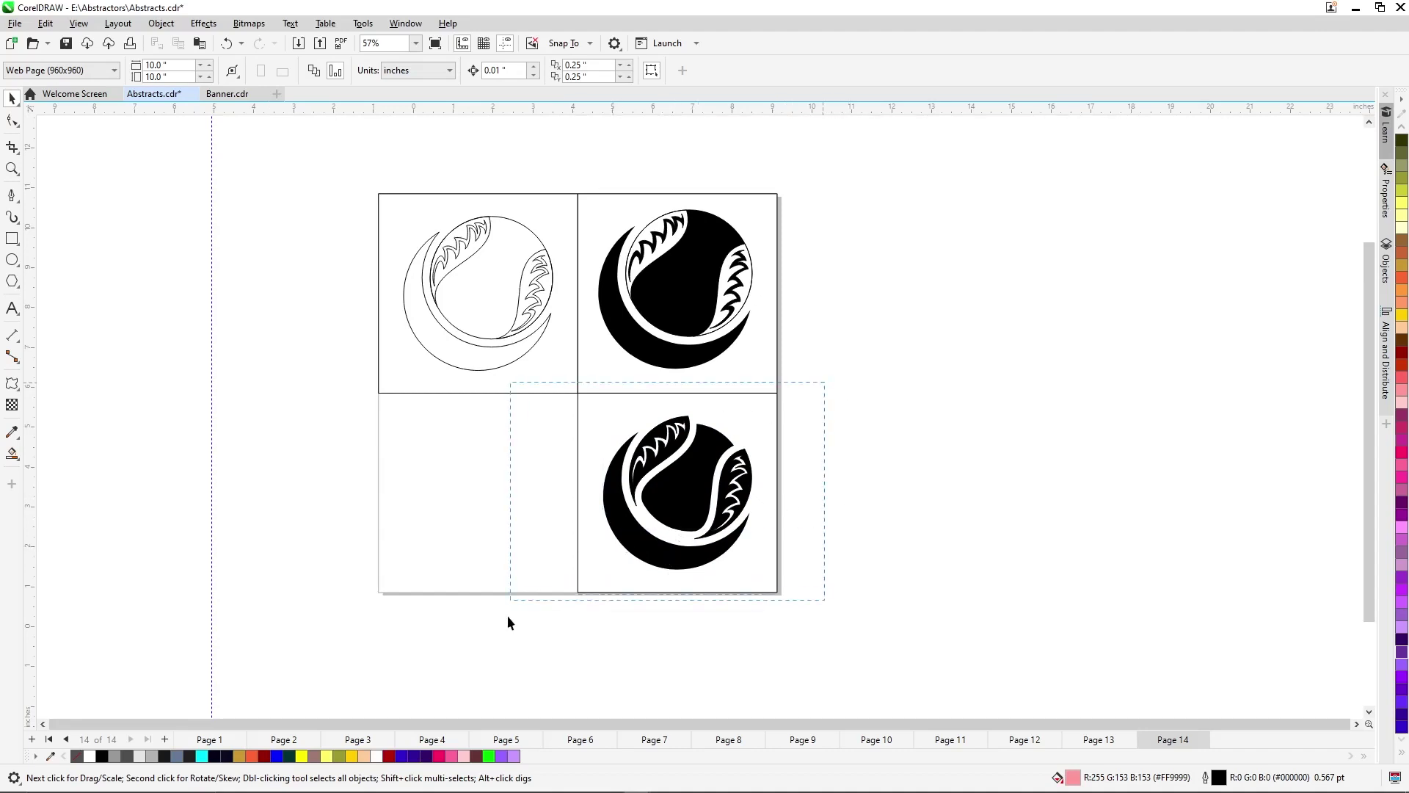
{"action": "left_click_drag", "start_coordinate": [507, 617], "coordinate": [508, 619]}
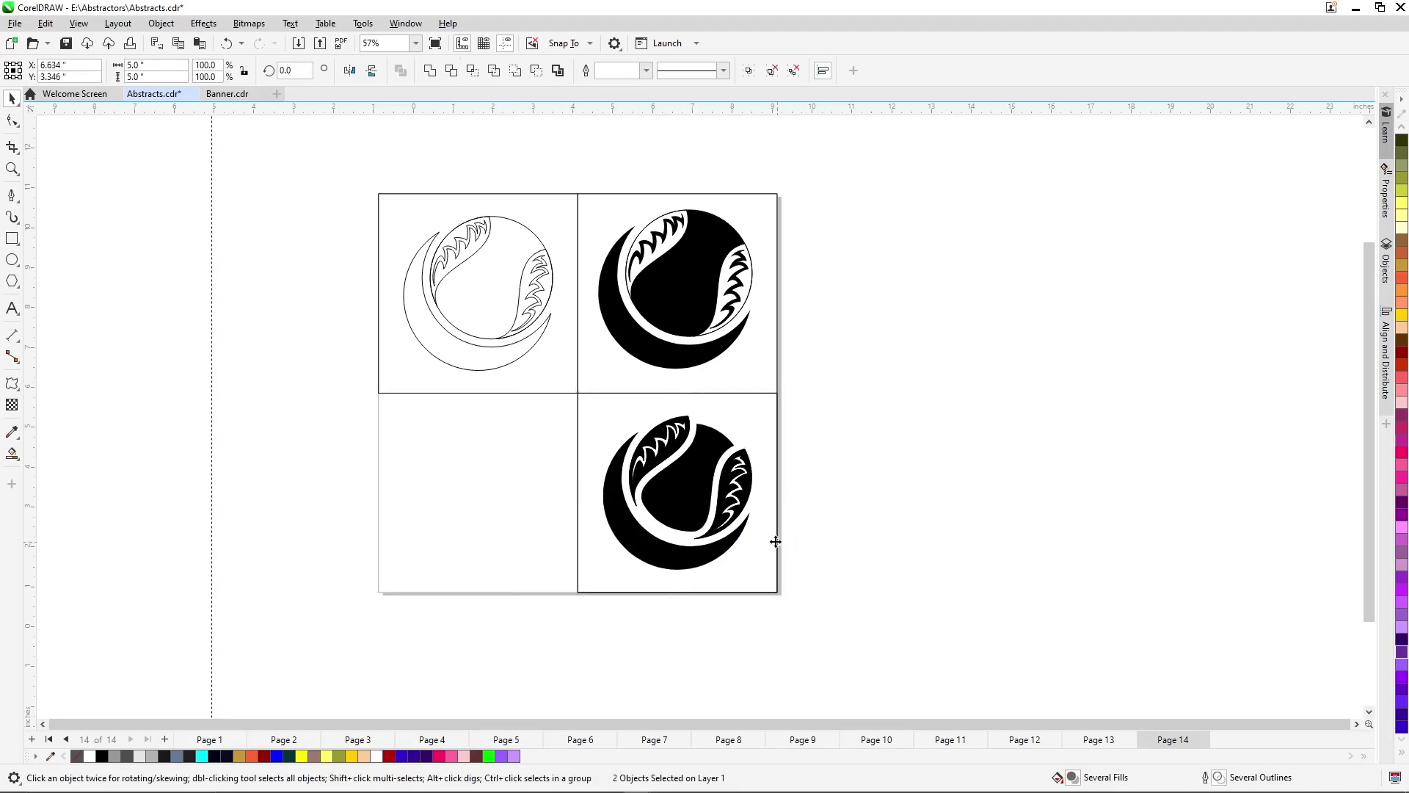
{"action": "left_click_drag", "start_coordinate": [774, 540], "coordinate": [578, 545]}
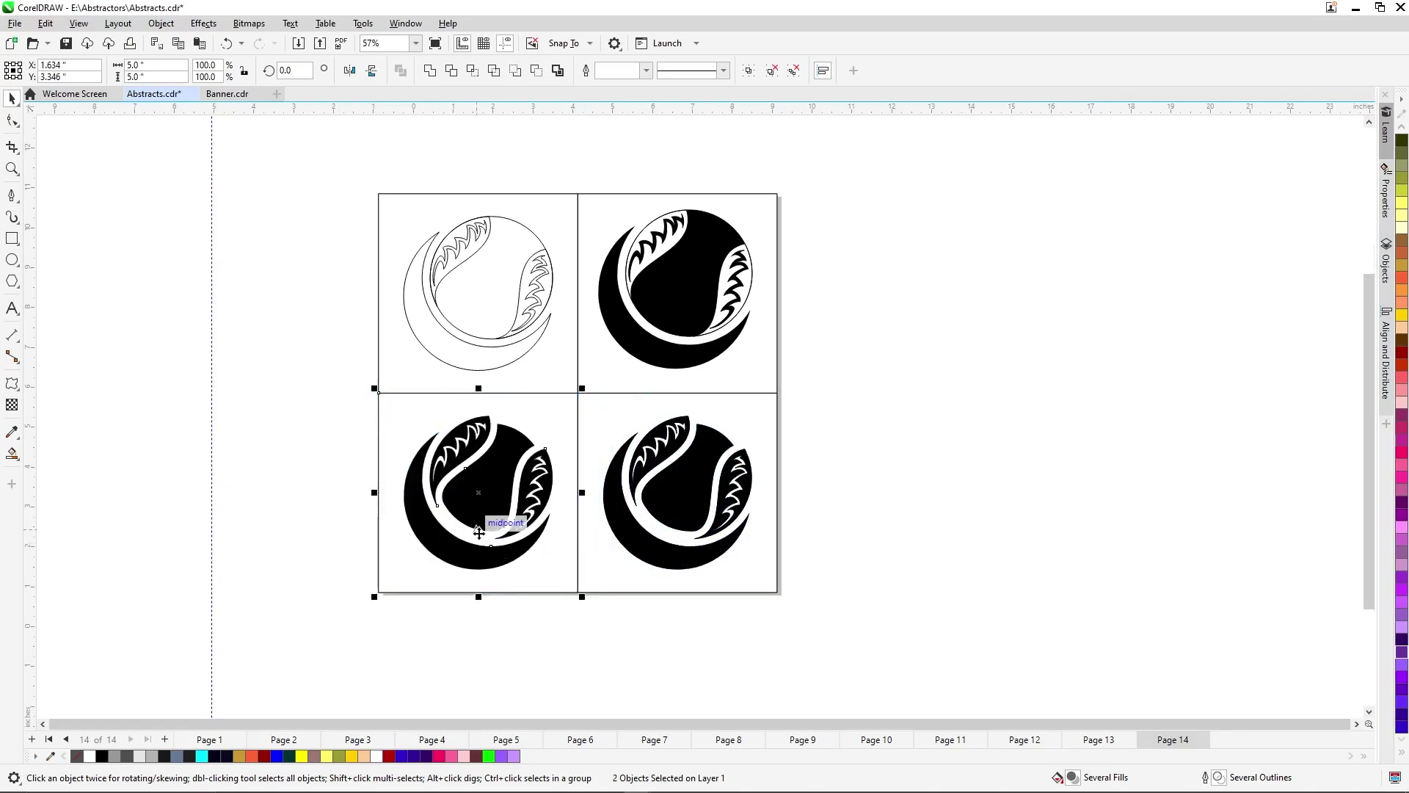
Ungroup the lower-left logo and place a copy of its crescent about 0.08 in left and 0.11 in down.
{"action": "scroll", "coordinate": [487, 535], "scroll_direction": "up", "scroll_amount": 2}
{"action": "scroll", "coordinate": [447, 606], "scroll_direction": "up", "scroll_amount": 2}
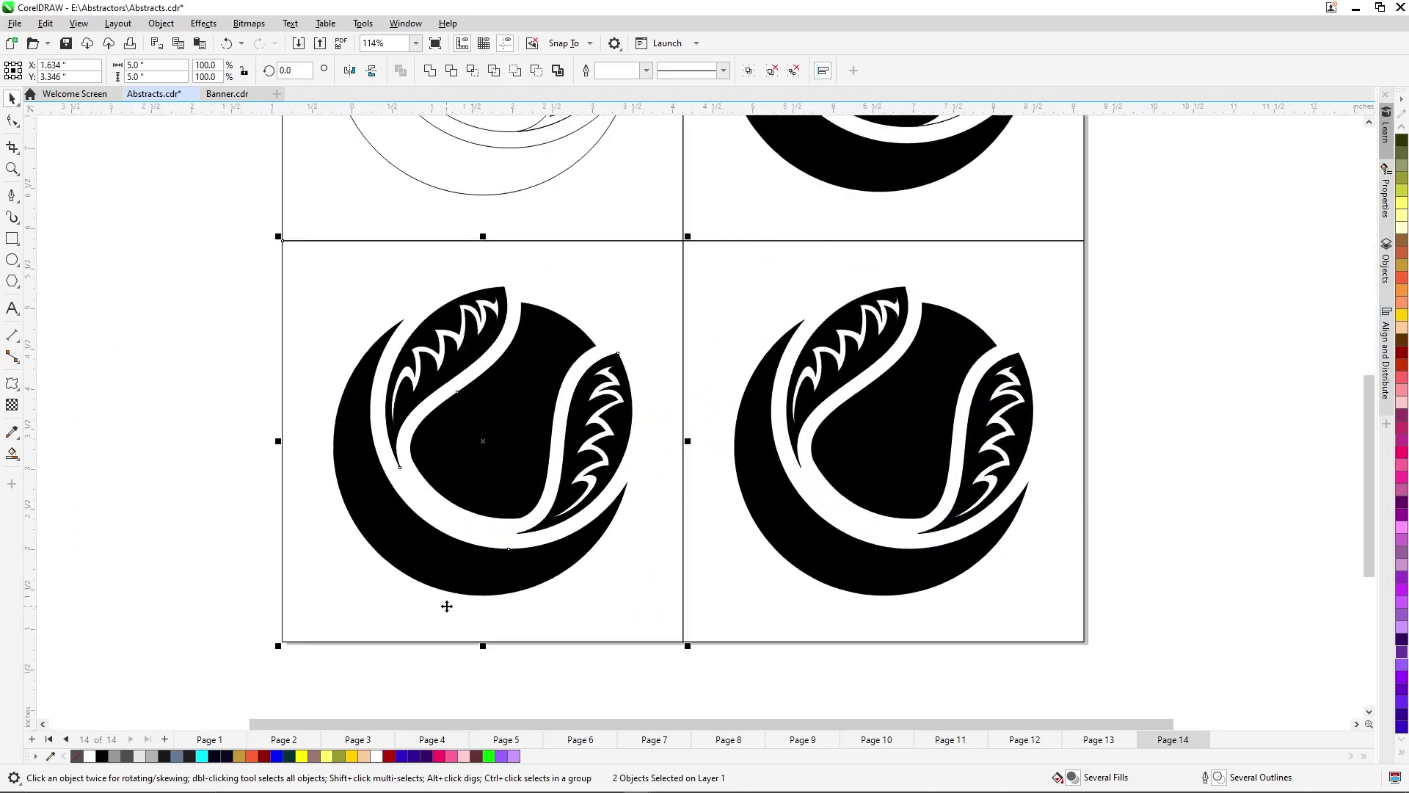
{"action": "key", "text": "ctrl+u"}
{"action": "left_click", "coordinate": [246, 541]}
{"action": "left_click", "coordinate": [405, 552]}
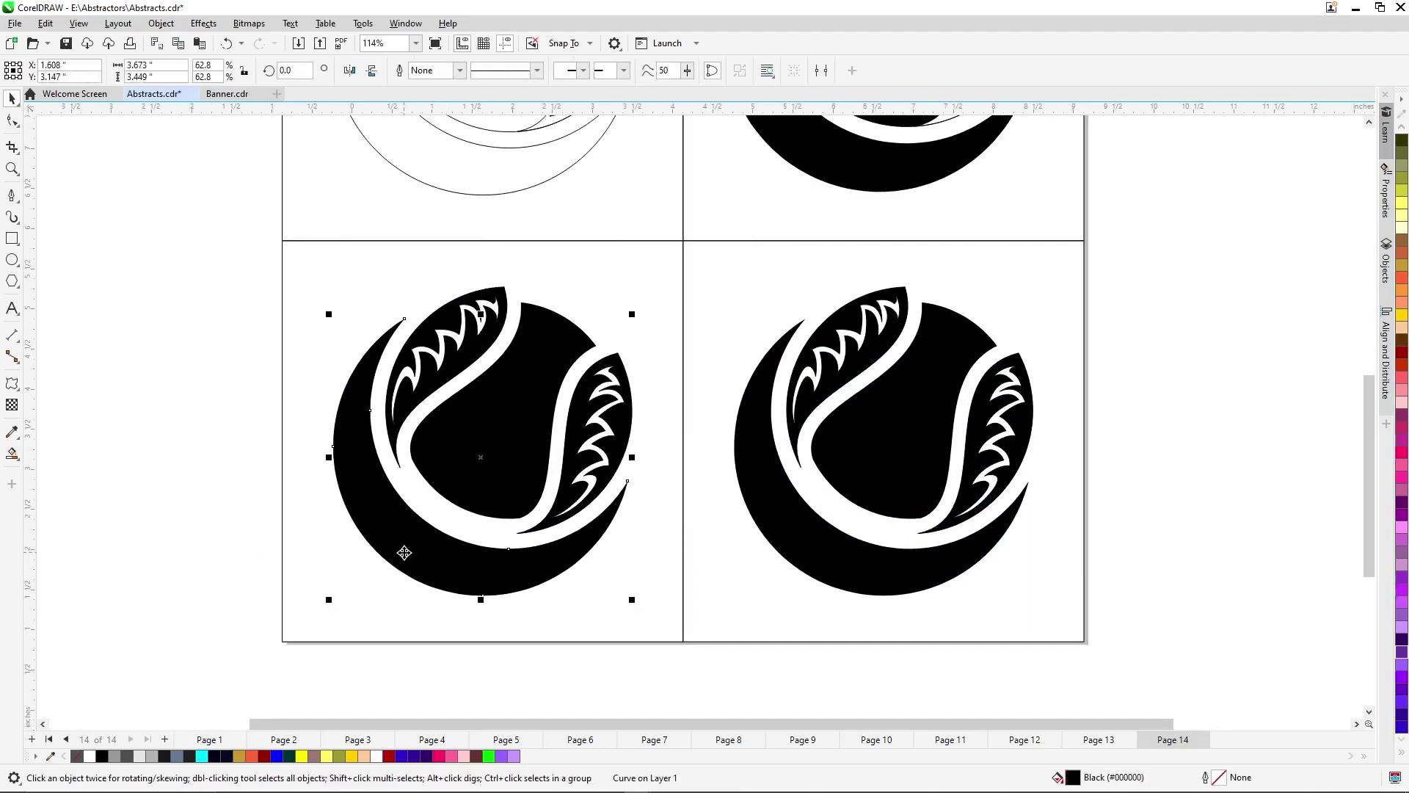
{"action": "left_click_drag", "start_coordinate": [404, 551], "coordinate": [396, 563]}
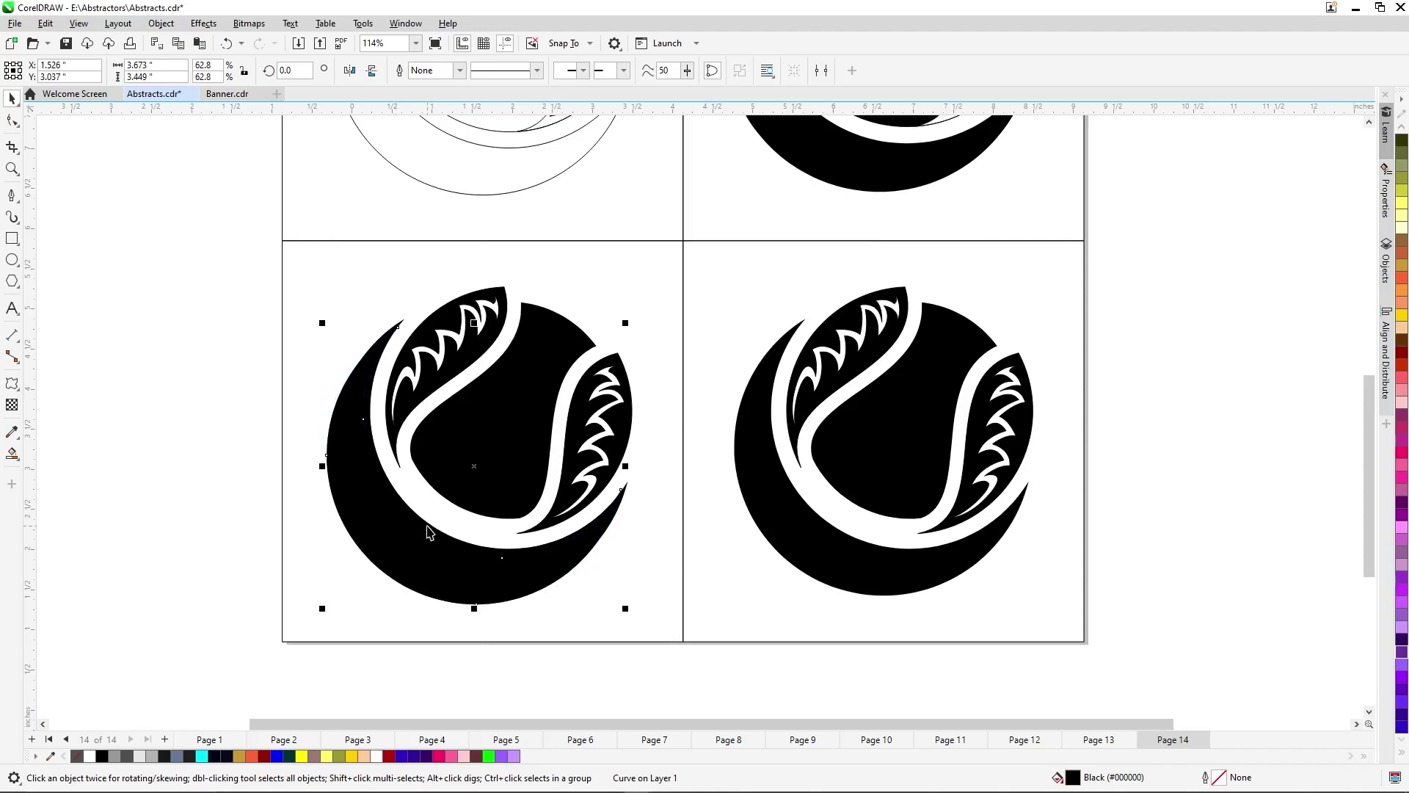
Trim the offset crescent copy with the original crescent and break the trimmed curve into separate pieces.
{"action": "left_click", "coordinate": [397, 420], "text": "shift"}
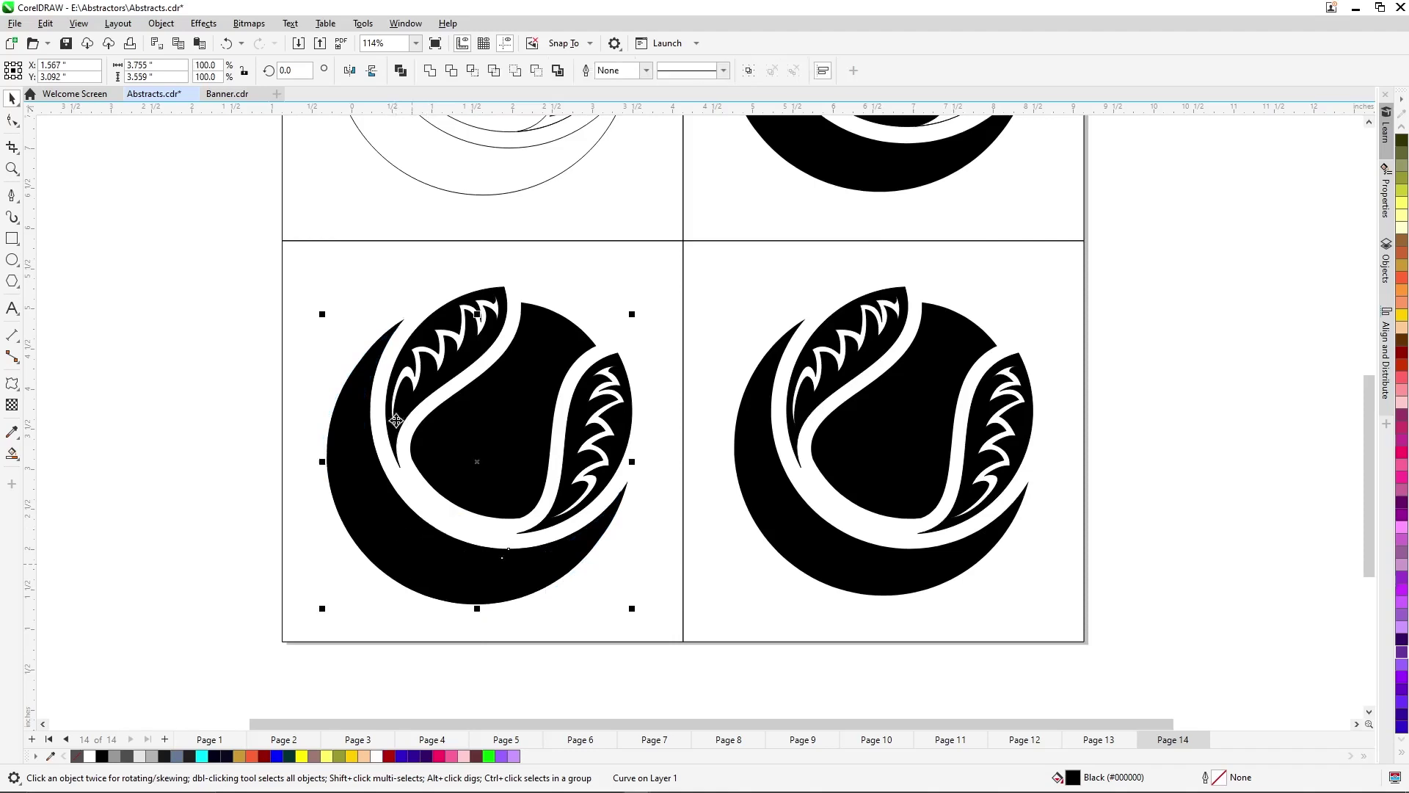
{"action": "left_click", "coordinate": [452, 69]}
{"action": "left_click", "coordinate": [404, 593]}
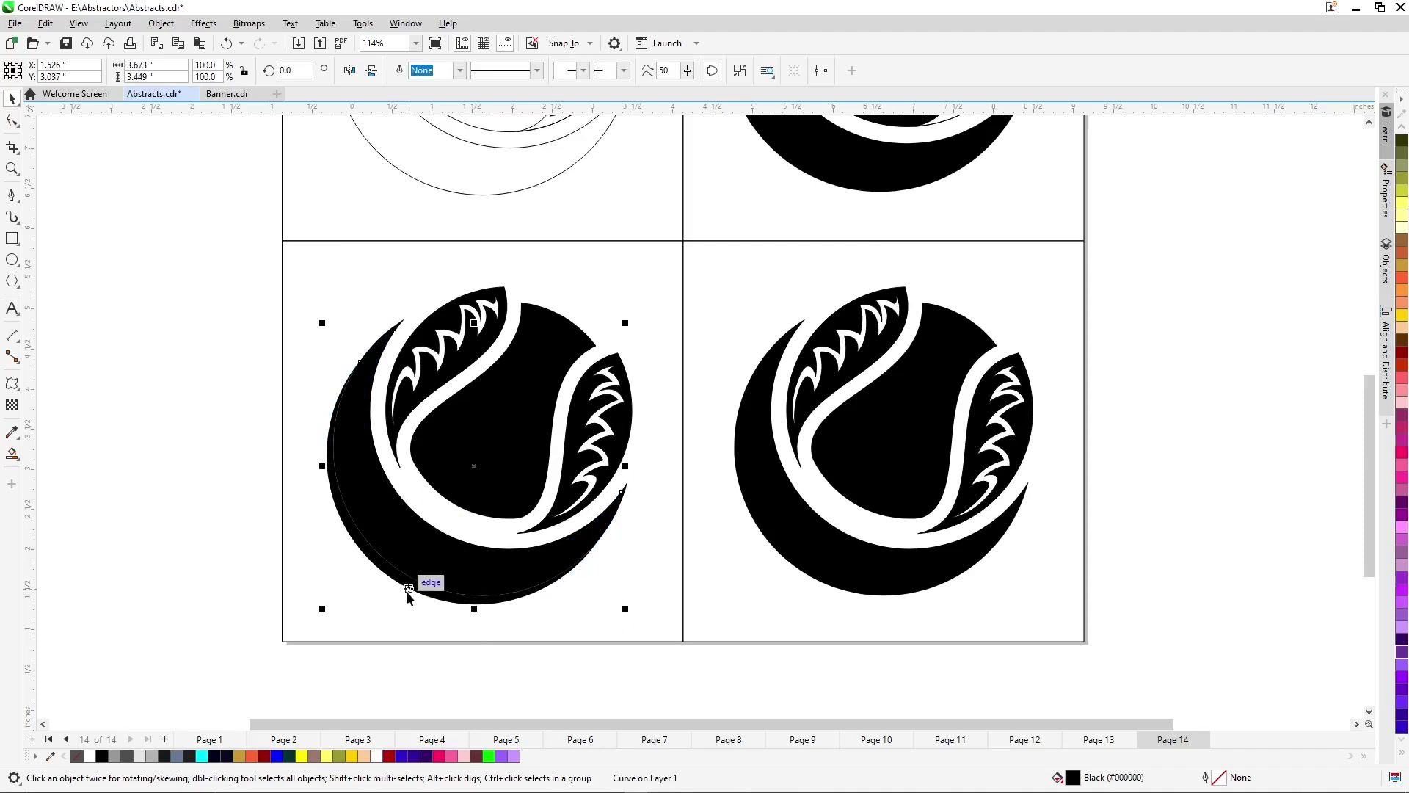
{"action": "key", "text": "F10"}
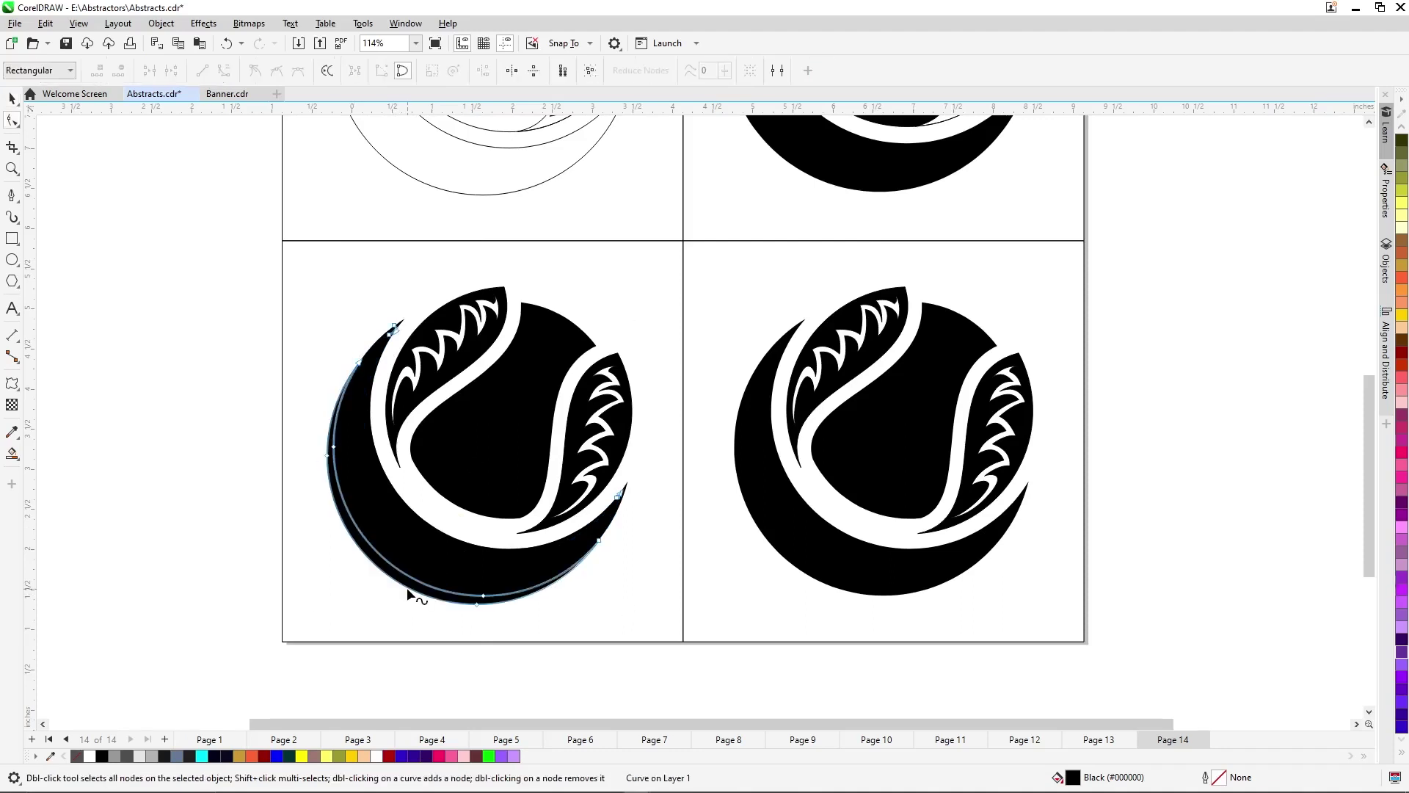
{"action": "key", "text": "ctrl+z"}
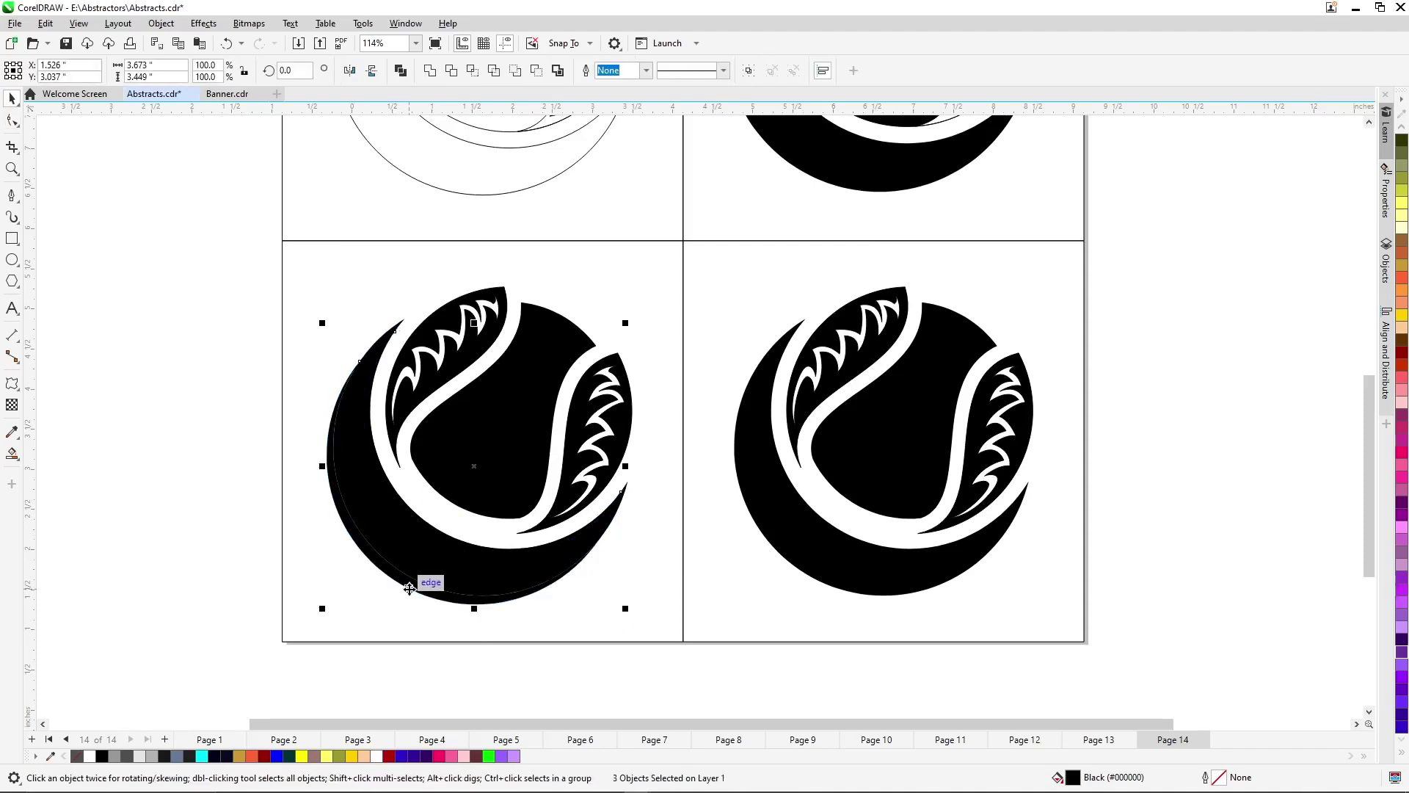
{"action": "left_click", "coordinate": [409, 591]}
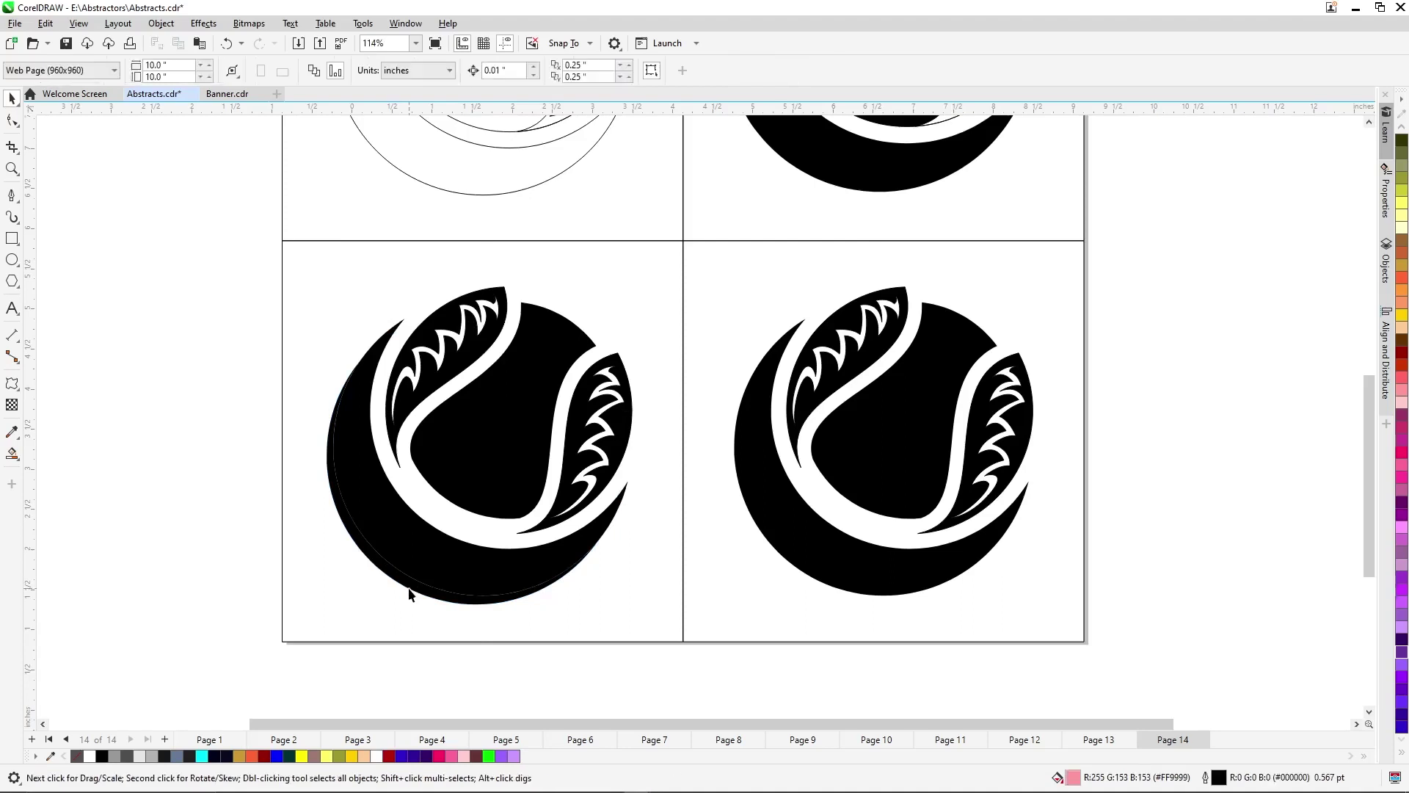
Move the thin outer sliver away from the crescent, enlarge it to about 109.1%, and adjust its position to leave an even gap.
{"action": "left_click", "coordinate": [413, 585]}
{"action": "scroll", "coordinate": [414, 584], "scroll_direction": "up", "scroll_amount": 3}
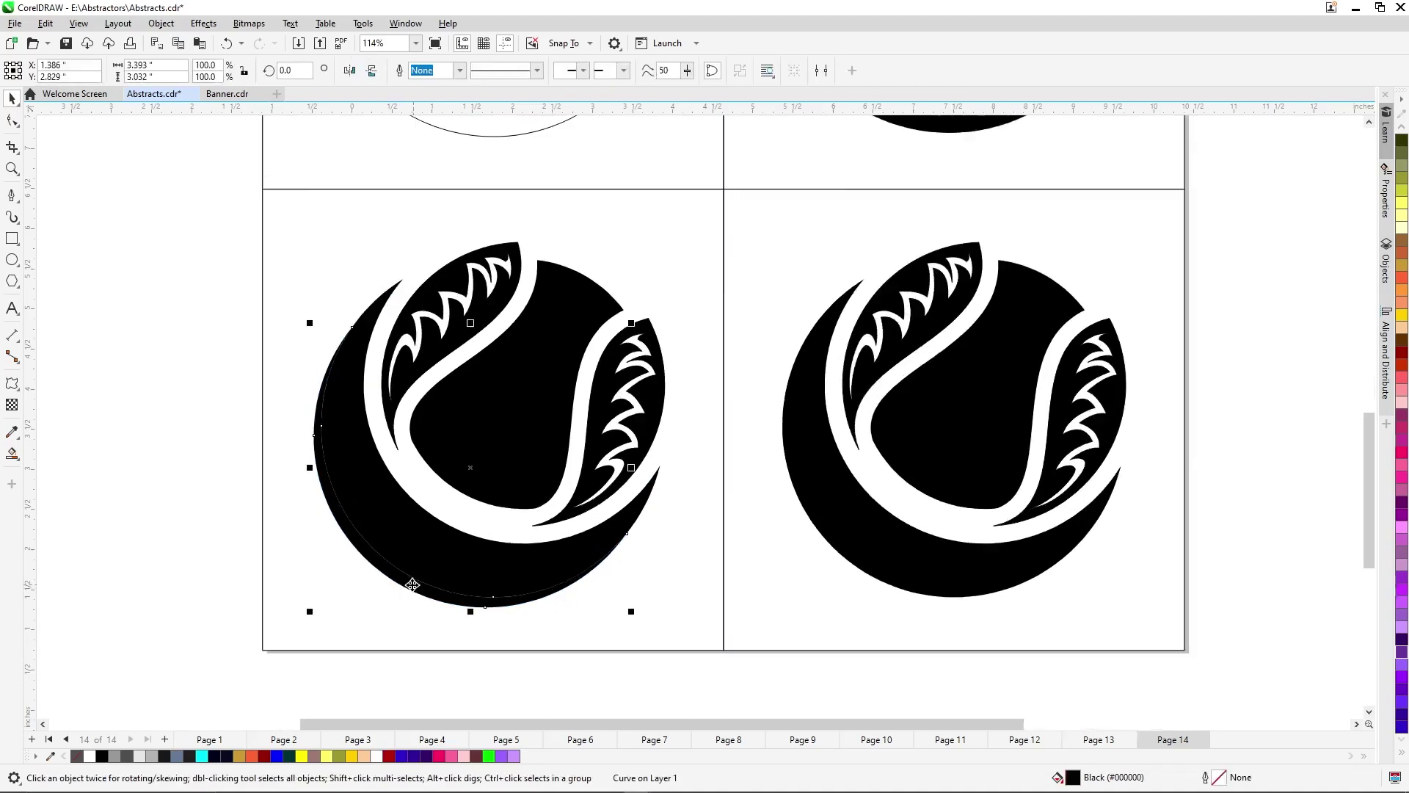
{"action": "left_click_drag", "start_coordinate": [384, 577], "coordinate": [378, 589]}
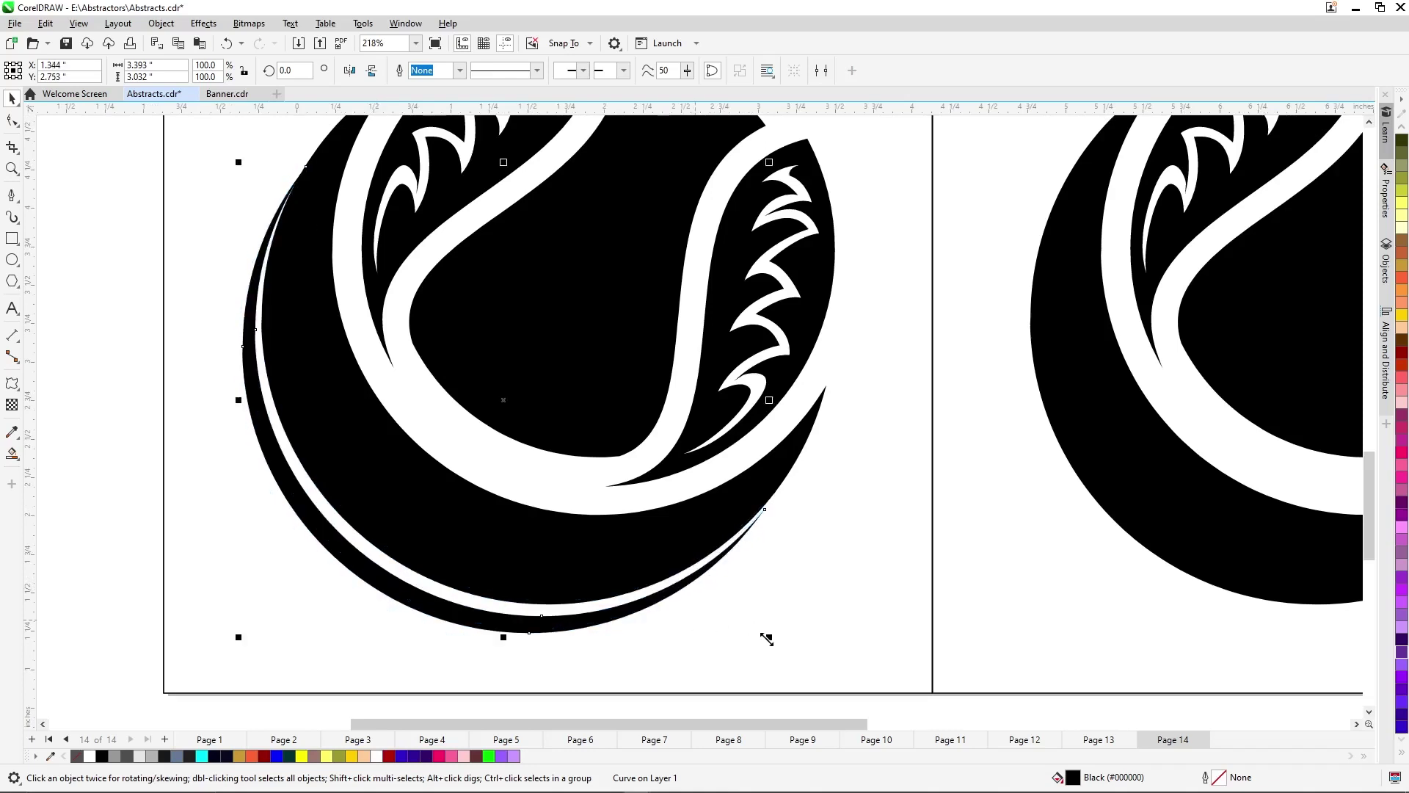
{"action": "left_click_drag", "start_coordinate": [766, 638], "coordinate": [789, 665]}
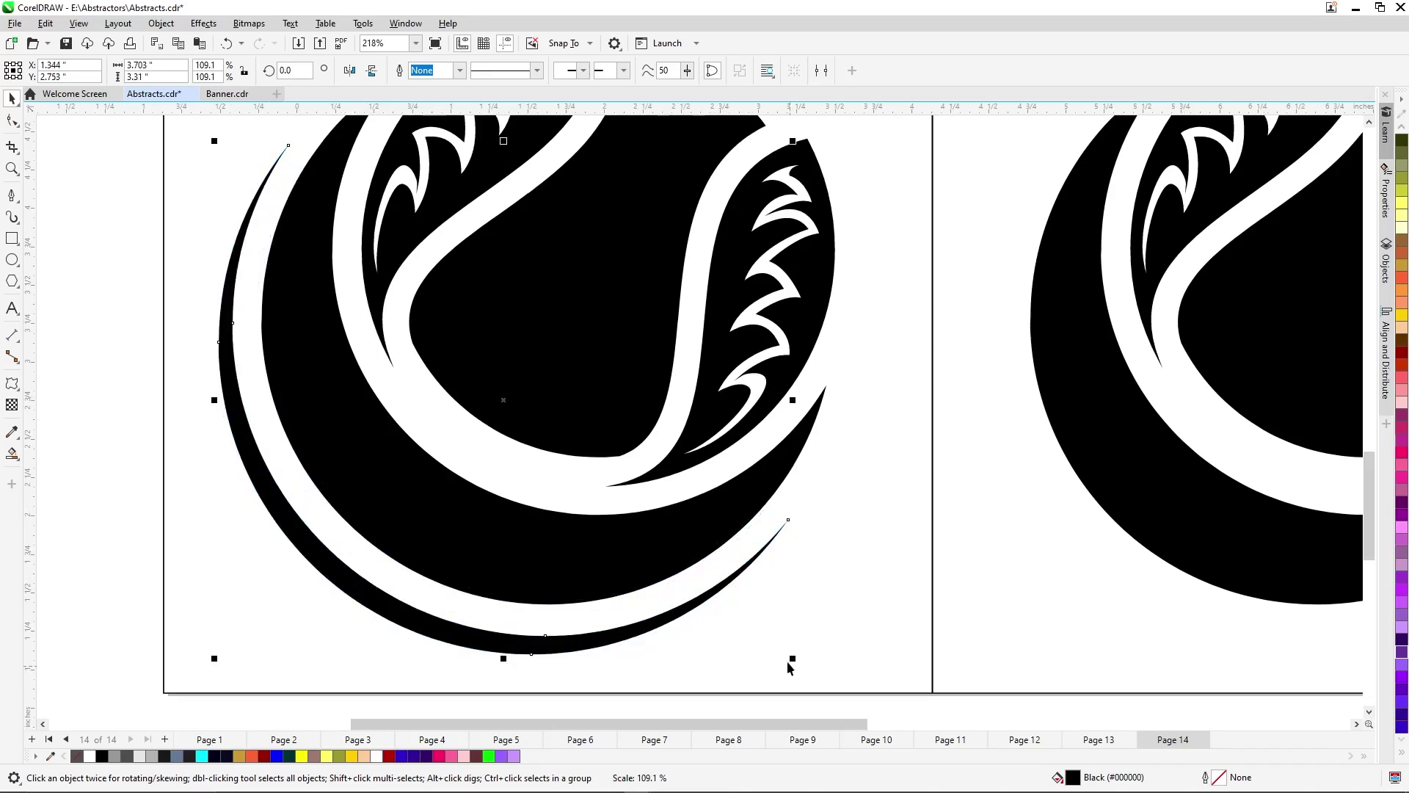
{"action": "left_click_drag", "start_coordinate": [573, 651], "coordinate": [576, 640]}
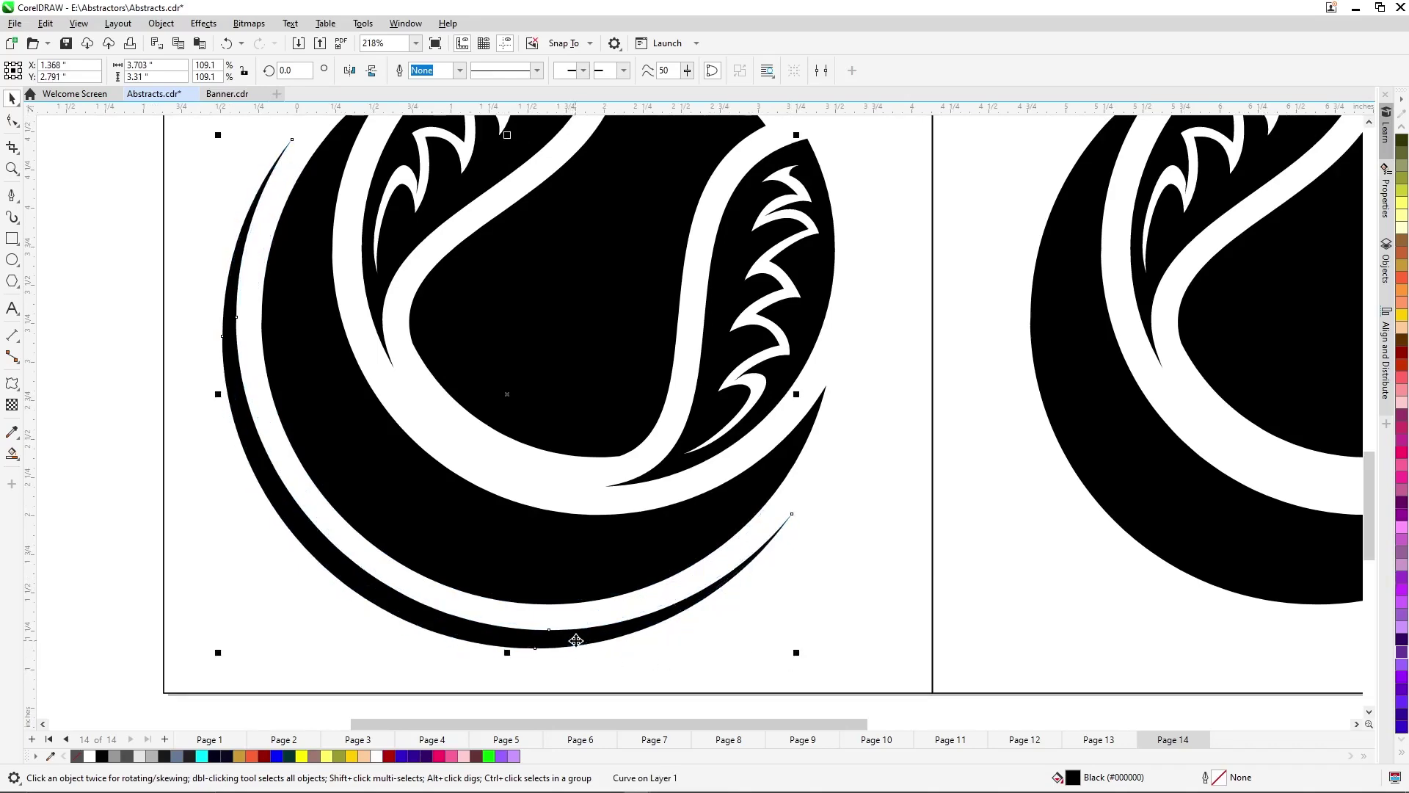
{"action": "scroll", "coordinate": [576, 641], "scroll_direction": "down", "scroll_amount": 3}
{"action": "left_click", "coordinate": [231, 520]}
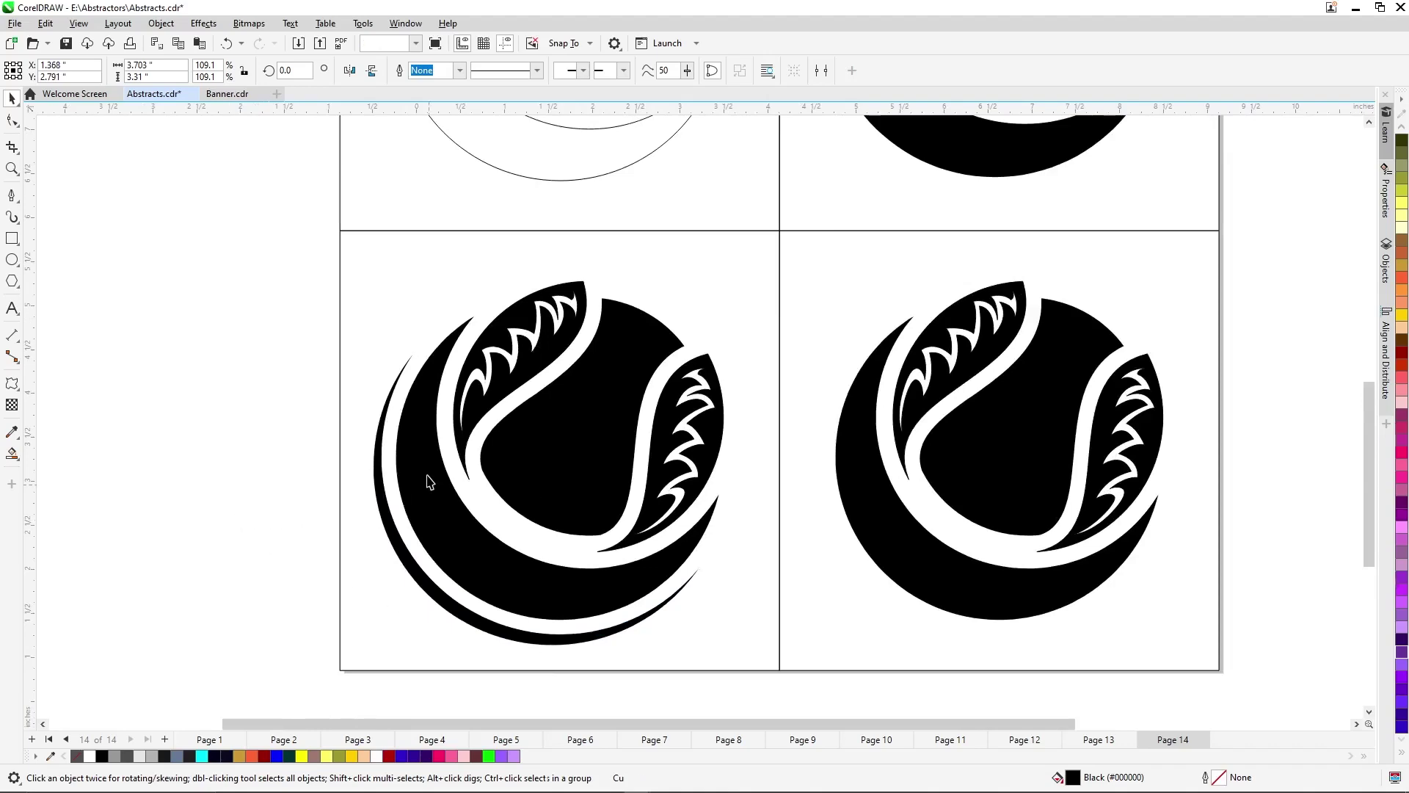
Move the accented logo and its frame from the page's lower-left quarter to the empty area beyond the page's right edge.
{"action": "scroll", "coordinate": [392, 450], "scroll_direction": "down", "scroll_amount": 2}
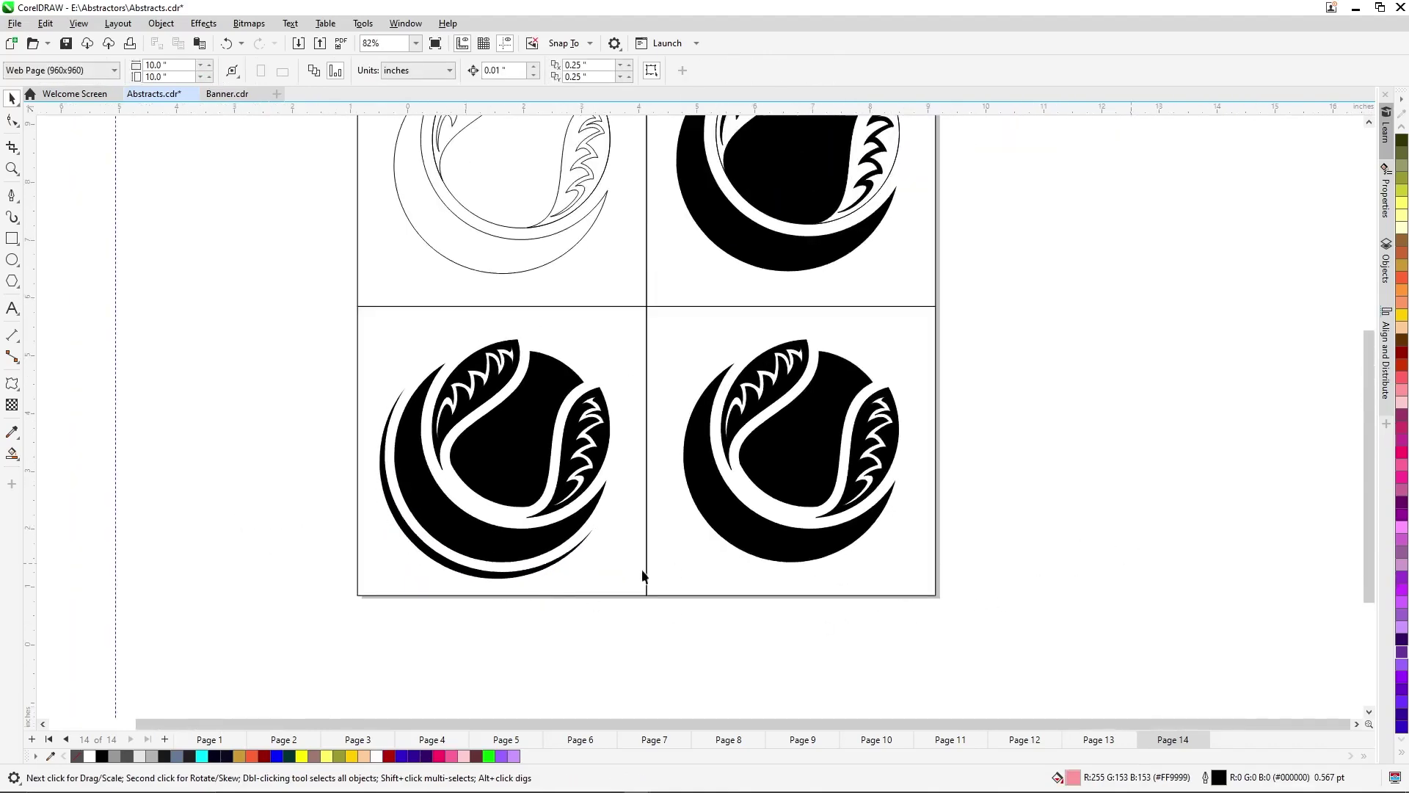
{"action": "scroll", "coordinate": [522, 609], "scroll_direction": "down", "scroll_amount": 2}
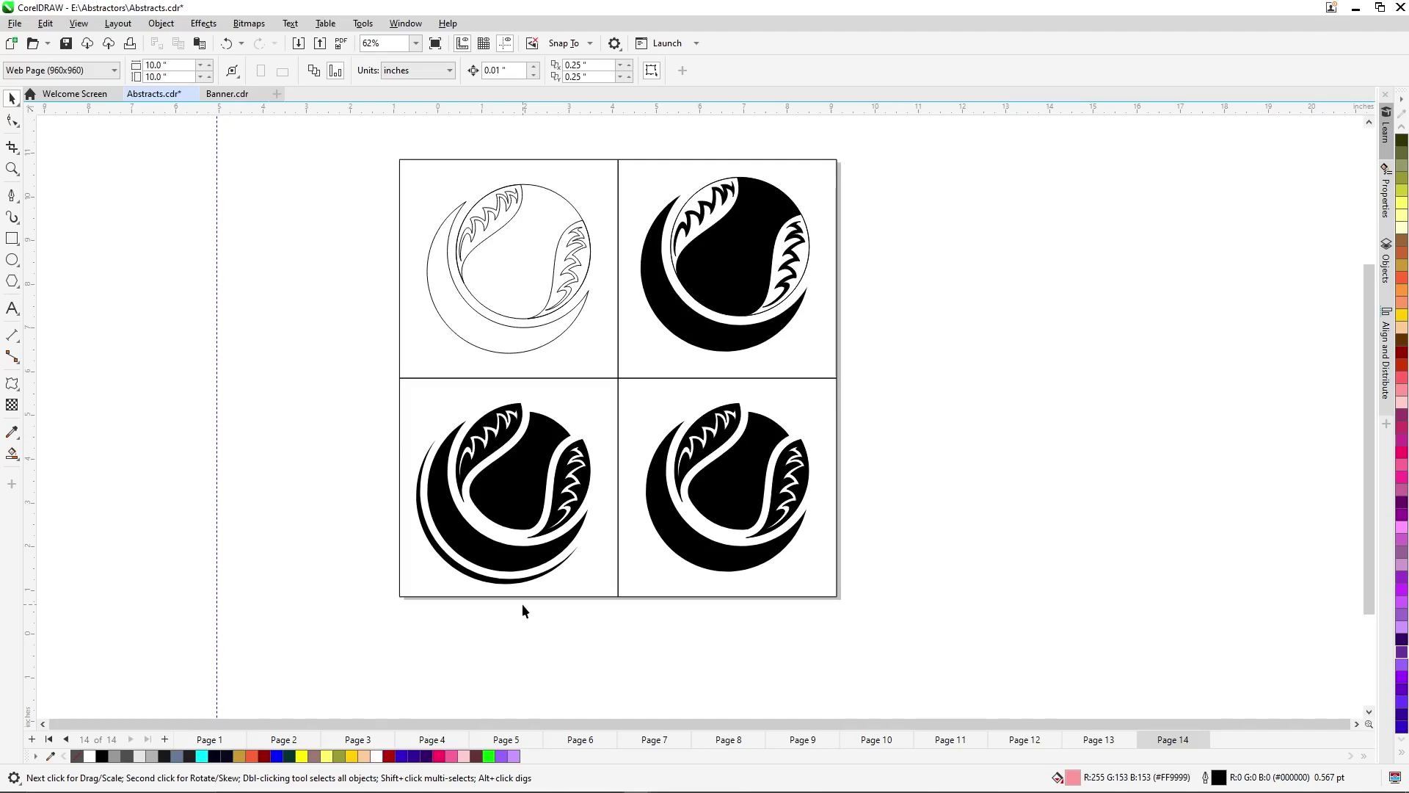
{"action": "scroll", "coordinate": [455, 620], "scroll_direction": "down", "scroll_amount": 3}
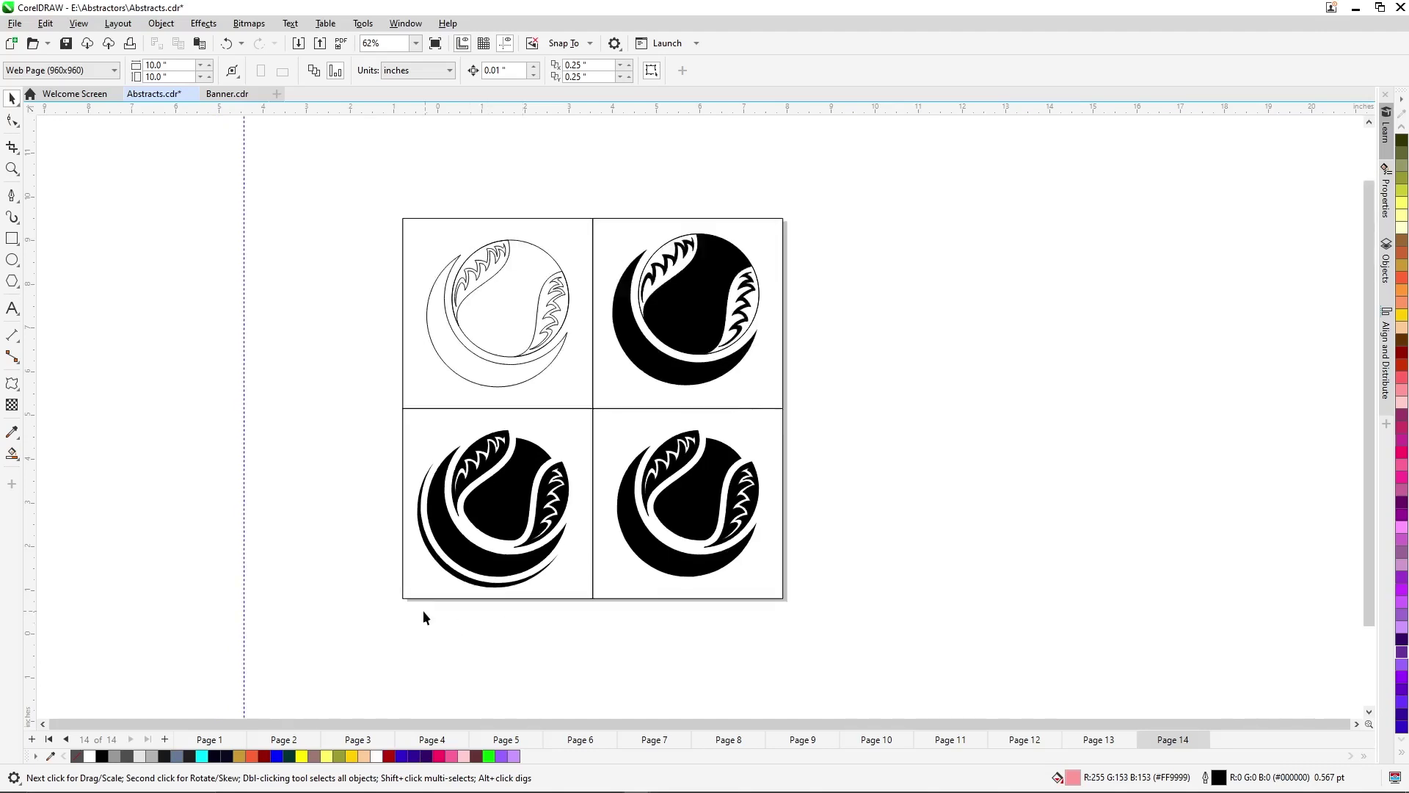
{"action": "scroll", "coordinate": [456, 649], "scroll_direction": "down", "scroll_amount": 1}
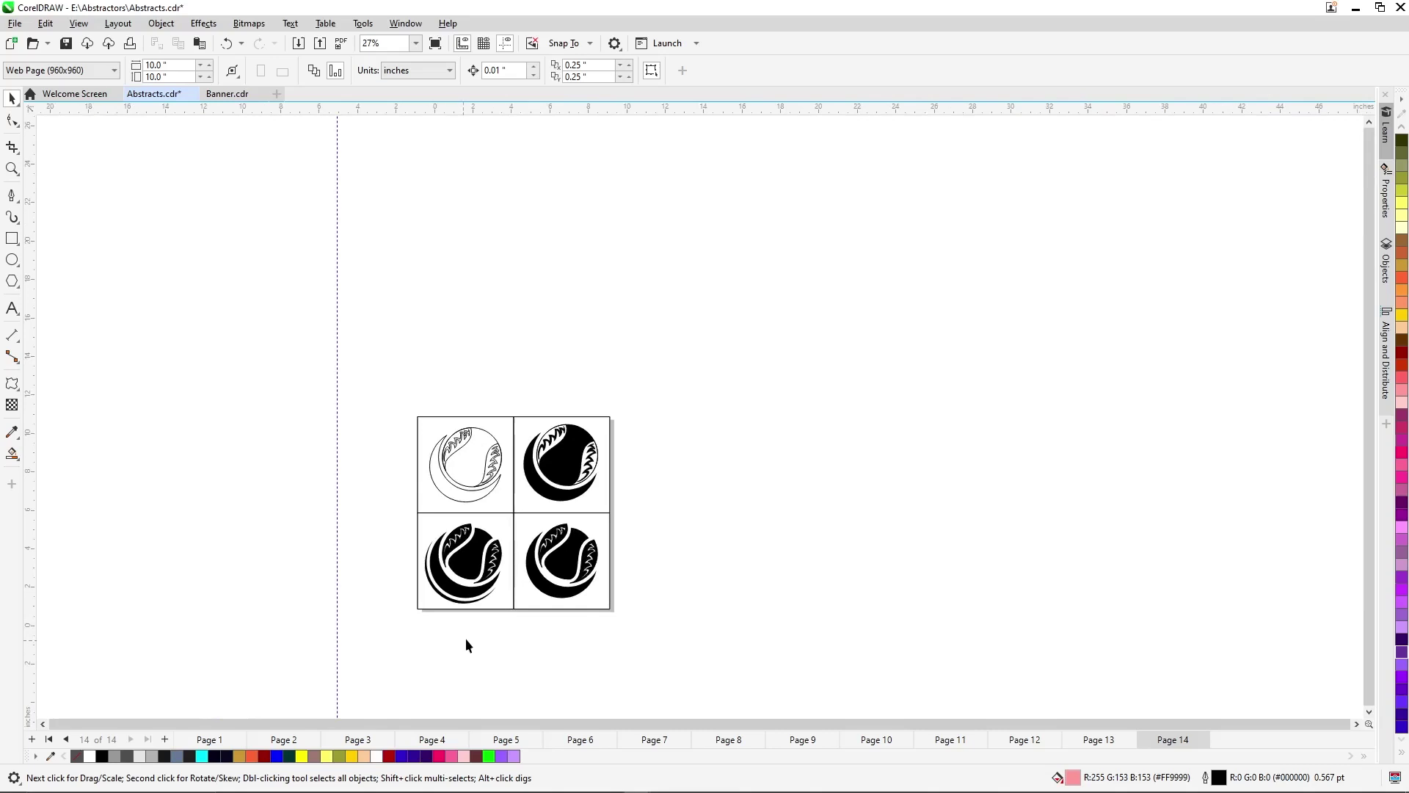
{"action": "scroll", "coordinate": [476, 631], "scroll_direction": "up", "scroll_amount": 2}
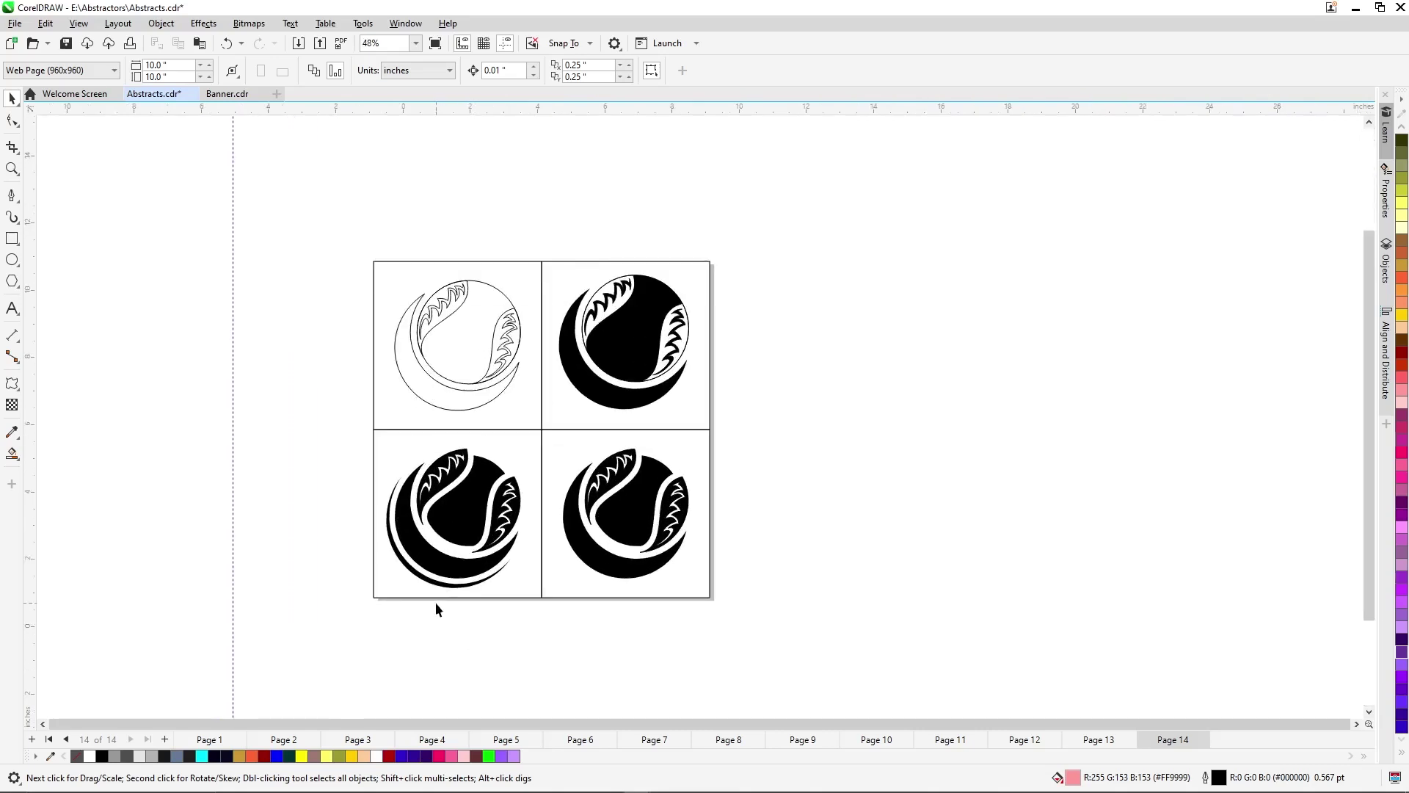
{"action": "scroll", "coordinate": [435, 608], "scroll_direction": "up", "scroll_amount": 2}
{"action": "scroll", "coordinate": [412, 598], "scroll_direction": "down", "scroll_amount": 1}
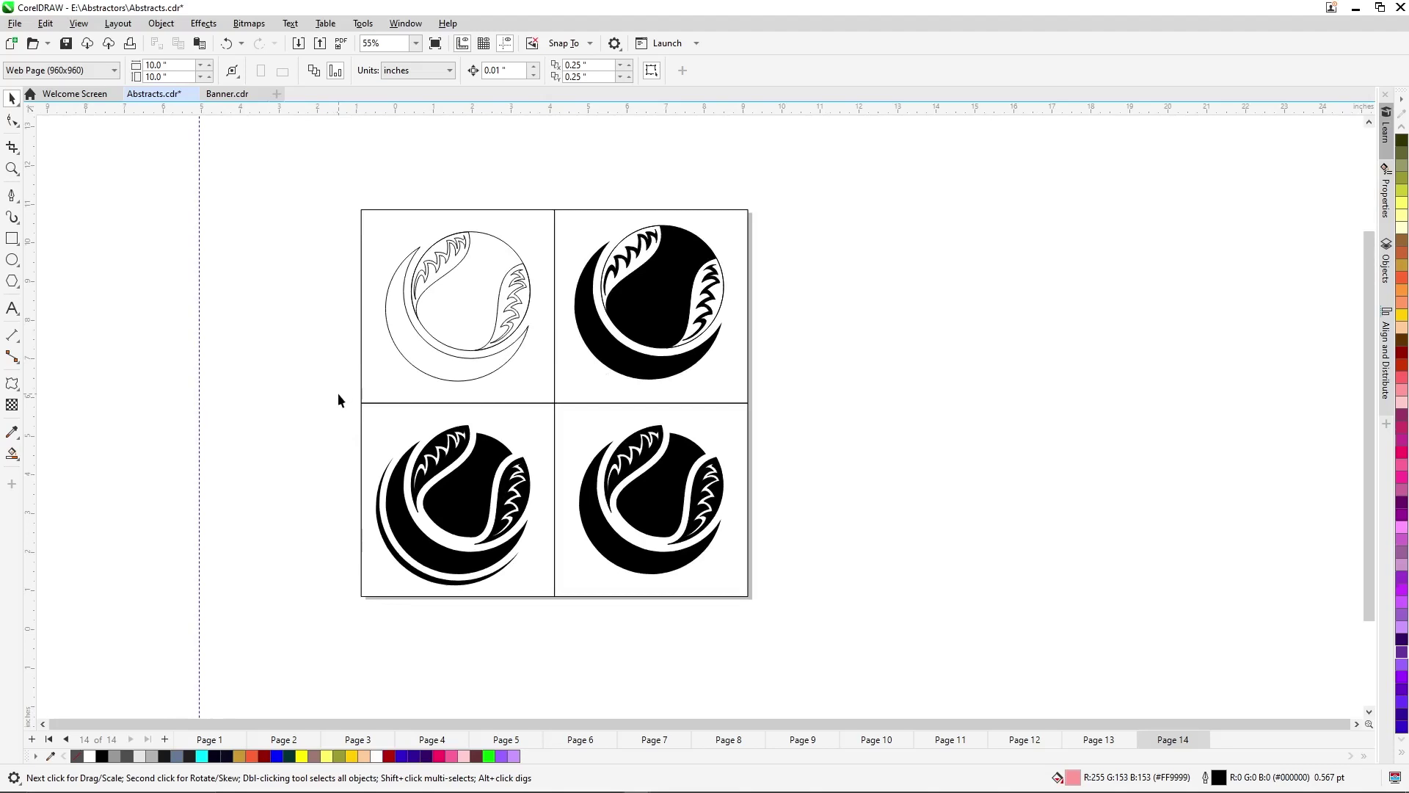
{"action": "left_click_drag", "start_coordinate": [337, 393], "coordinate": [572, 633]}
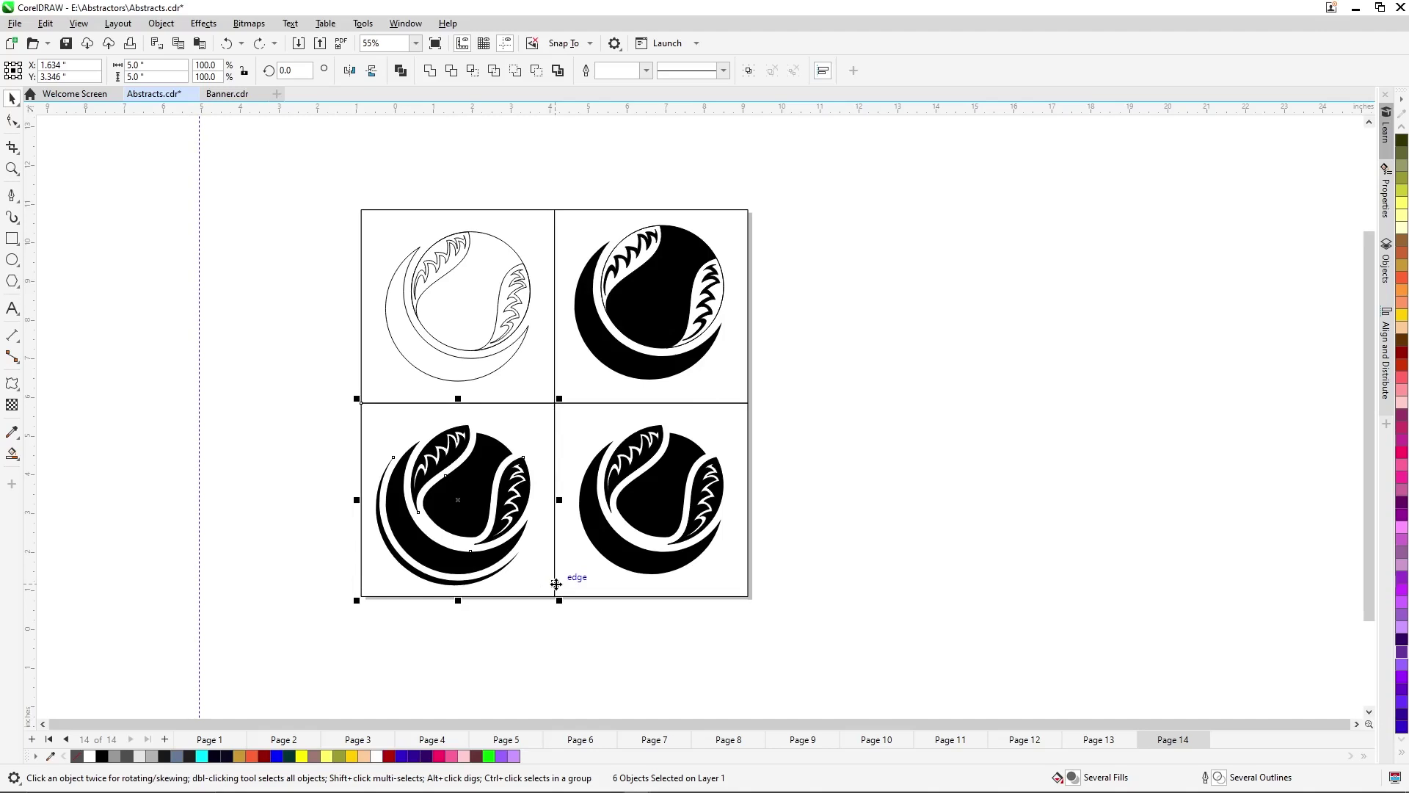
{"action": "left_click_drag", "start_coordinate": [516, 580], "coordinate": [1016, 546]}
Snap the lower-right inverted logo and frame into the page's lower-left quarter, and the accented logo and frame into the vacated lower-right quarter.
{"action": "left_click_drag", "start_coordinate": [796, 646], "coordinate": [529, 396]}
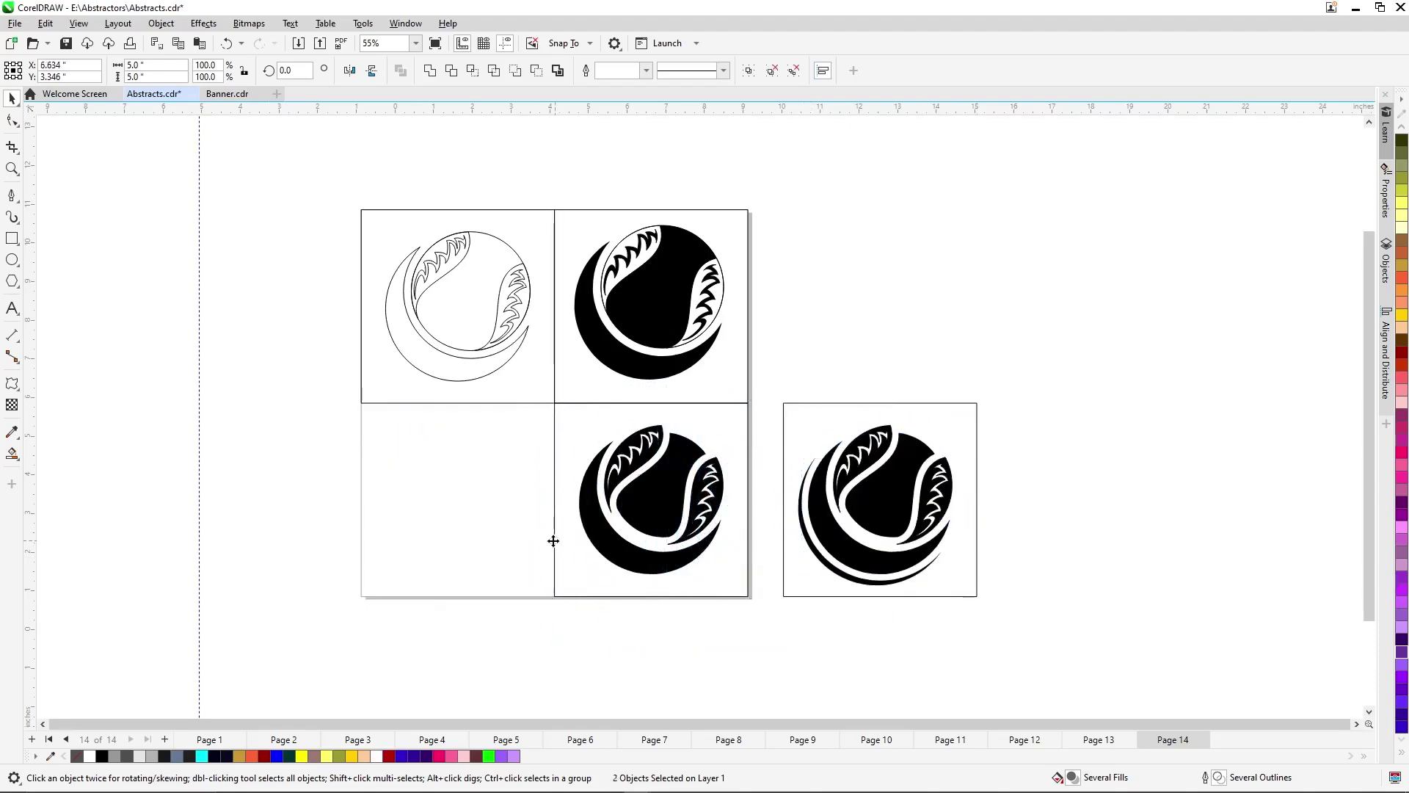
{"action": "left_click_drag", "start_coordinate": [554, 539], "coordinate": [361, 523]}
{"action": "left_click_drag", "start_coordinate": [1027, 383], "coordinate": [760, 640]}
{"action": "left_click_drag", "start_coordinate": [783, 540], "coordinate": [555, 554]}
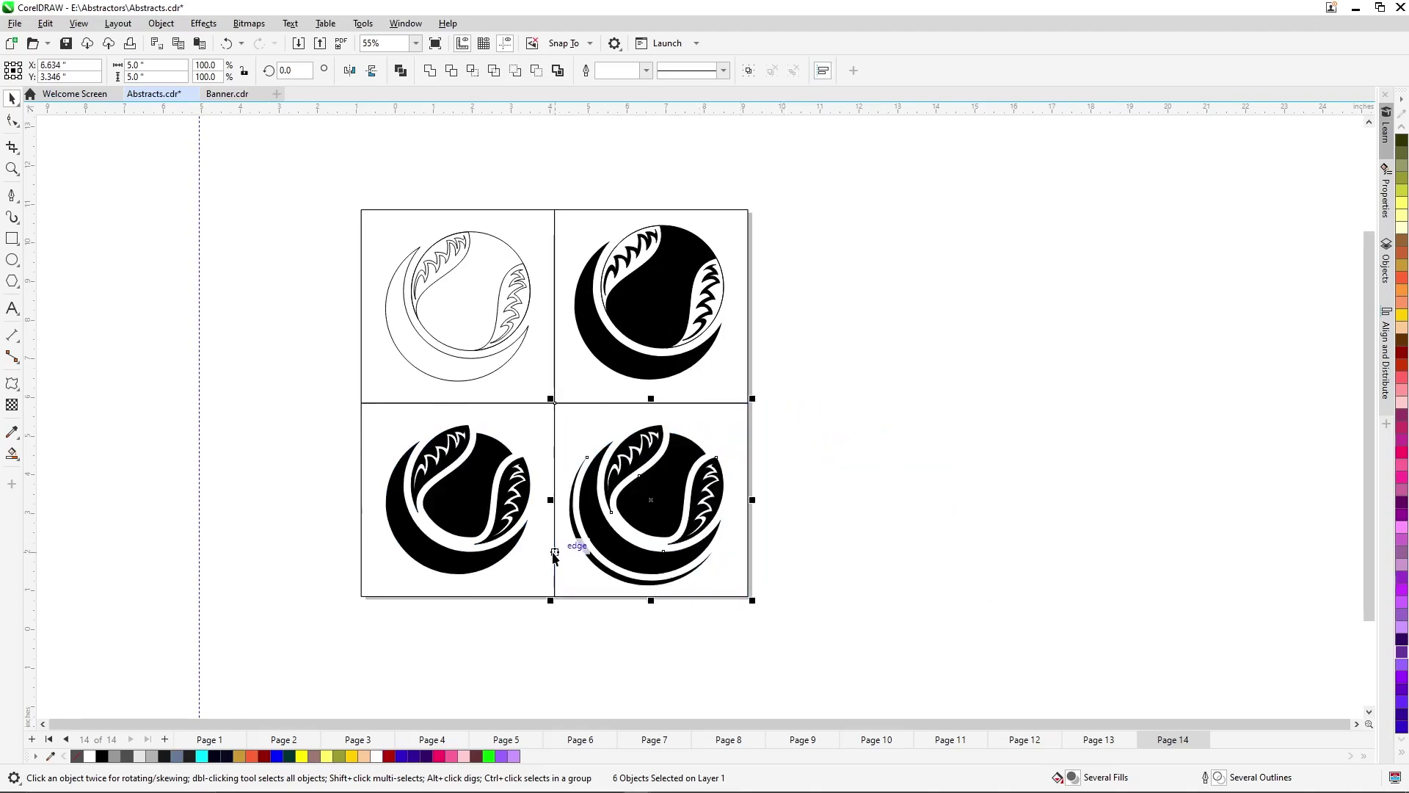
{"action": "left_click", "coordinate": [868, 526]}
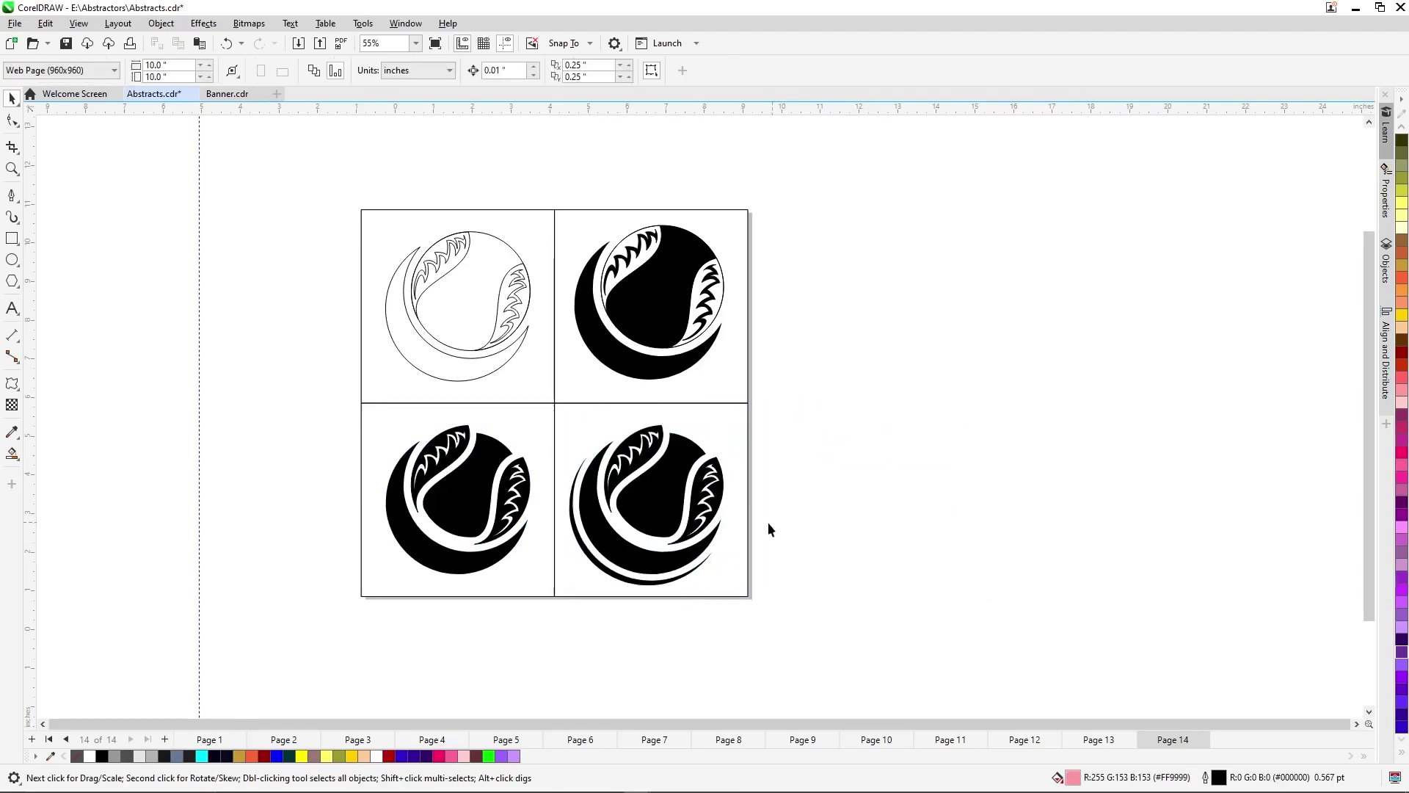
Duplicate the lower-right accented logo with its frame directly to the right, sharing the page's right edge.
{"action": "scroll", "coordinate": [711, 532], "scroll_direction": "up", "scroll_amount": 1}
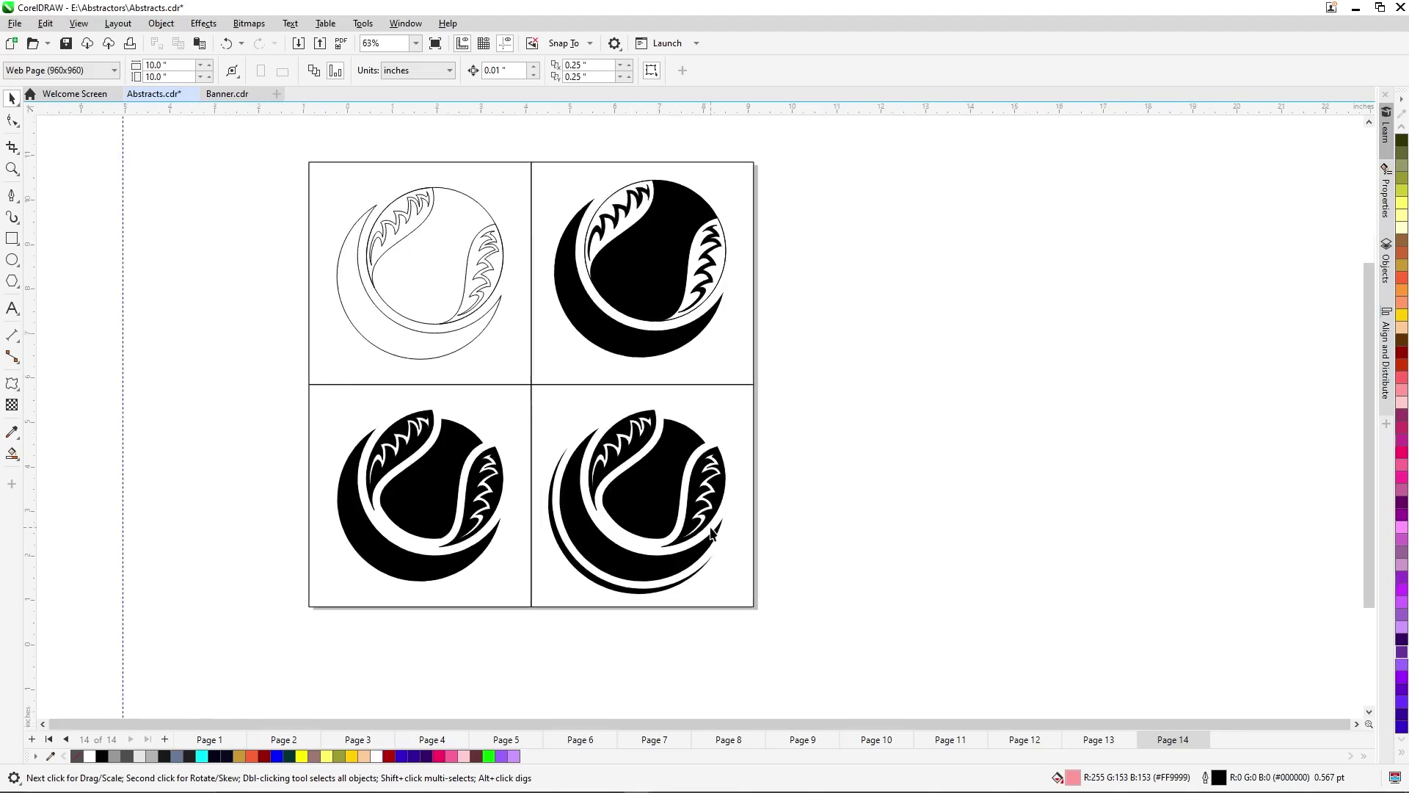
{"action": "left_click_drag", "start_coordinate": [783, 367], "coordinate": [514, 636]}
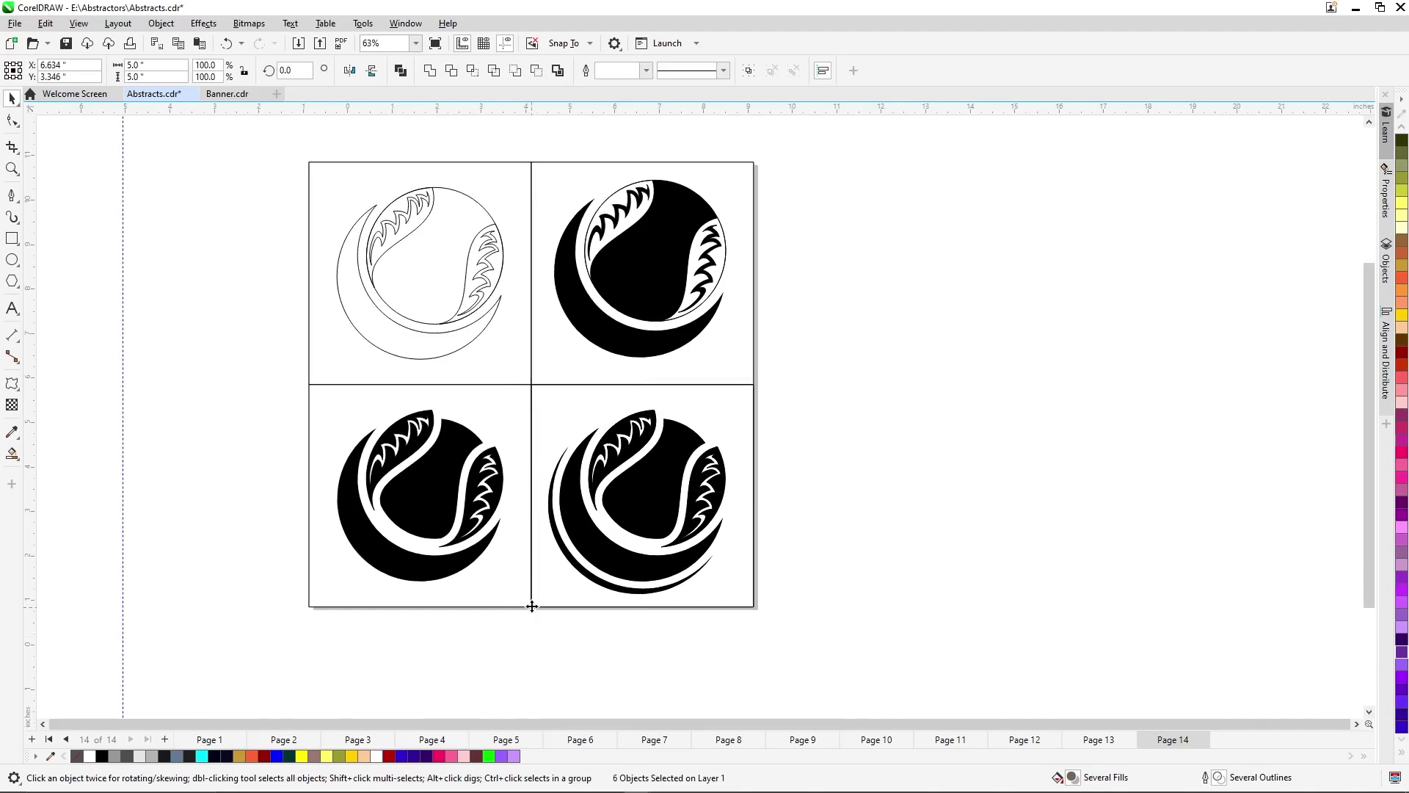
{"action": "left_click_drag", "start_coordinate": [531, 606], "coordinate": [752, 606]}
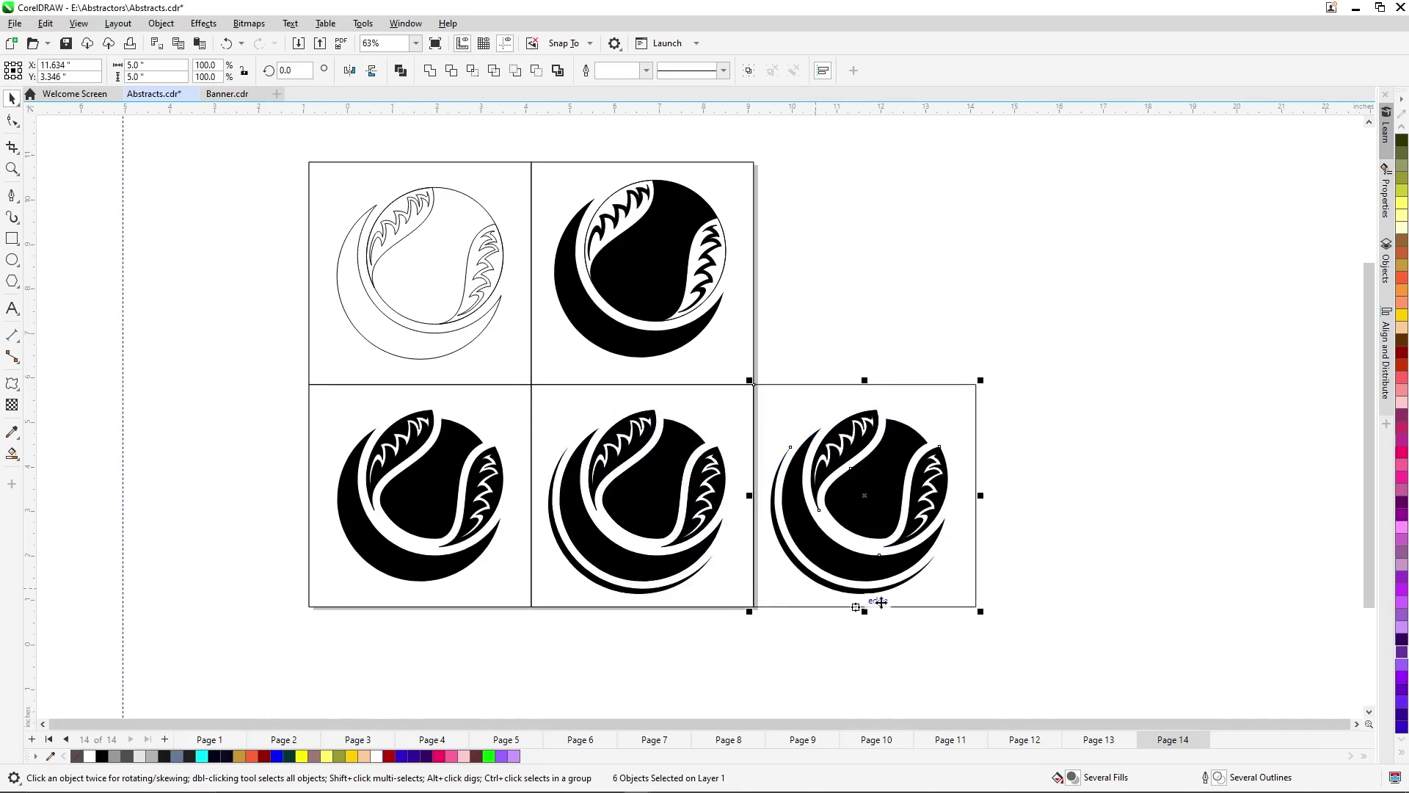
Fill the duplicated frame outside the page with black and its logo pieces with white.
{"action": "left_click", "coordinate": [949, 588]}
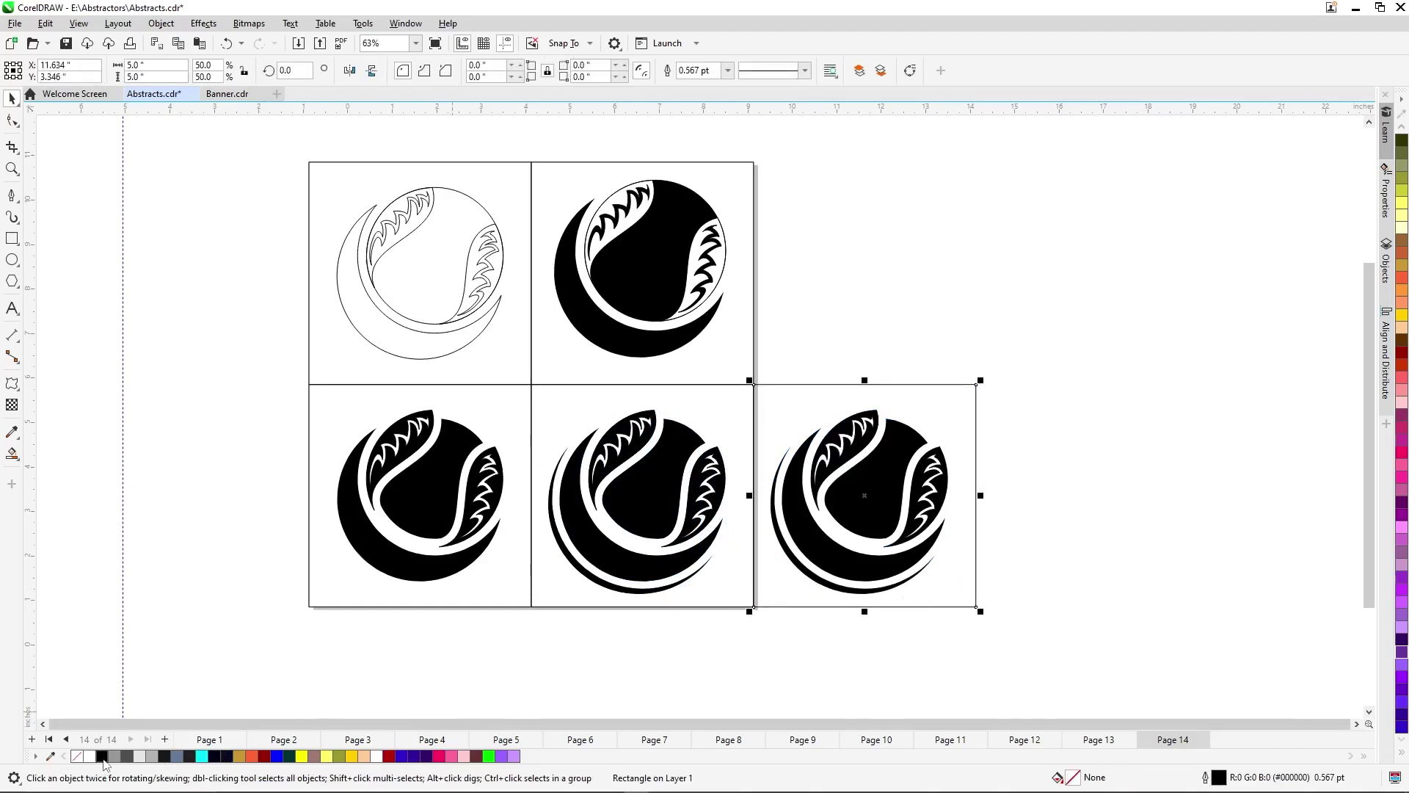
{"action": "left_click_drag", "start_coordinate": [104, 762], "coordinate": [869, 498]}
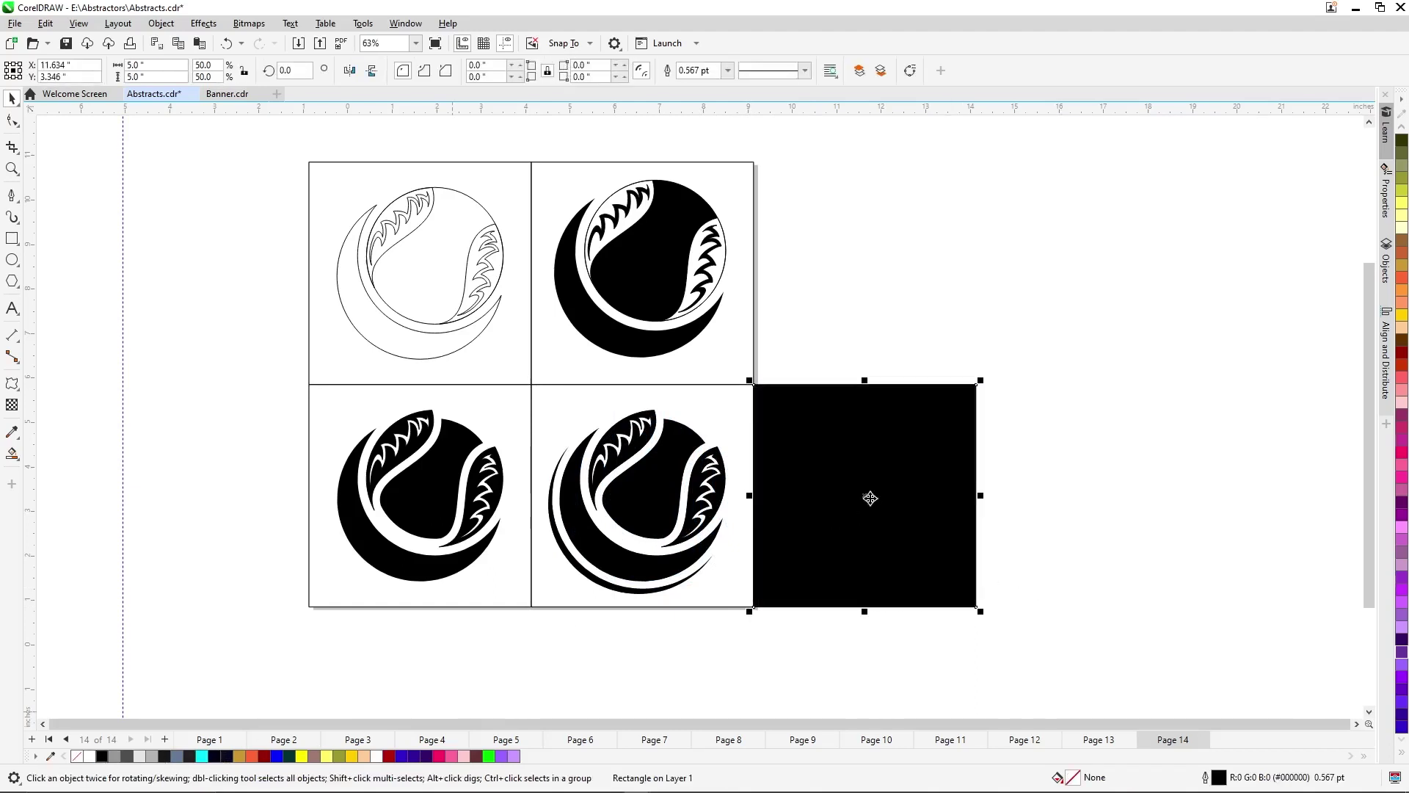
{"action": "left_click", "coordinate": [764, 619]}
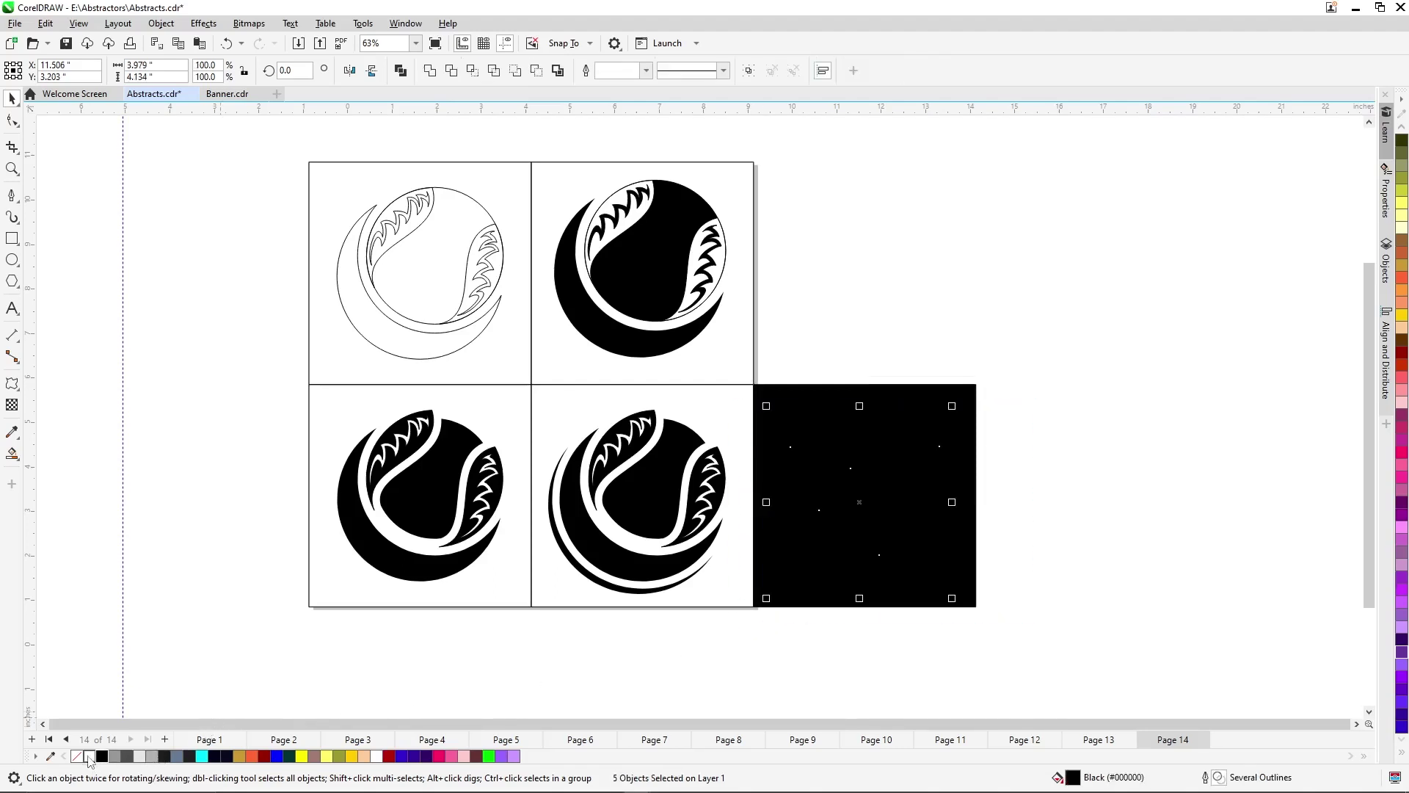
{"action": "left_click", "coordinate": [90, 757]}
{"action": "left_click", "coordinate": [1081, 593]}
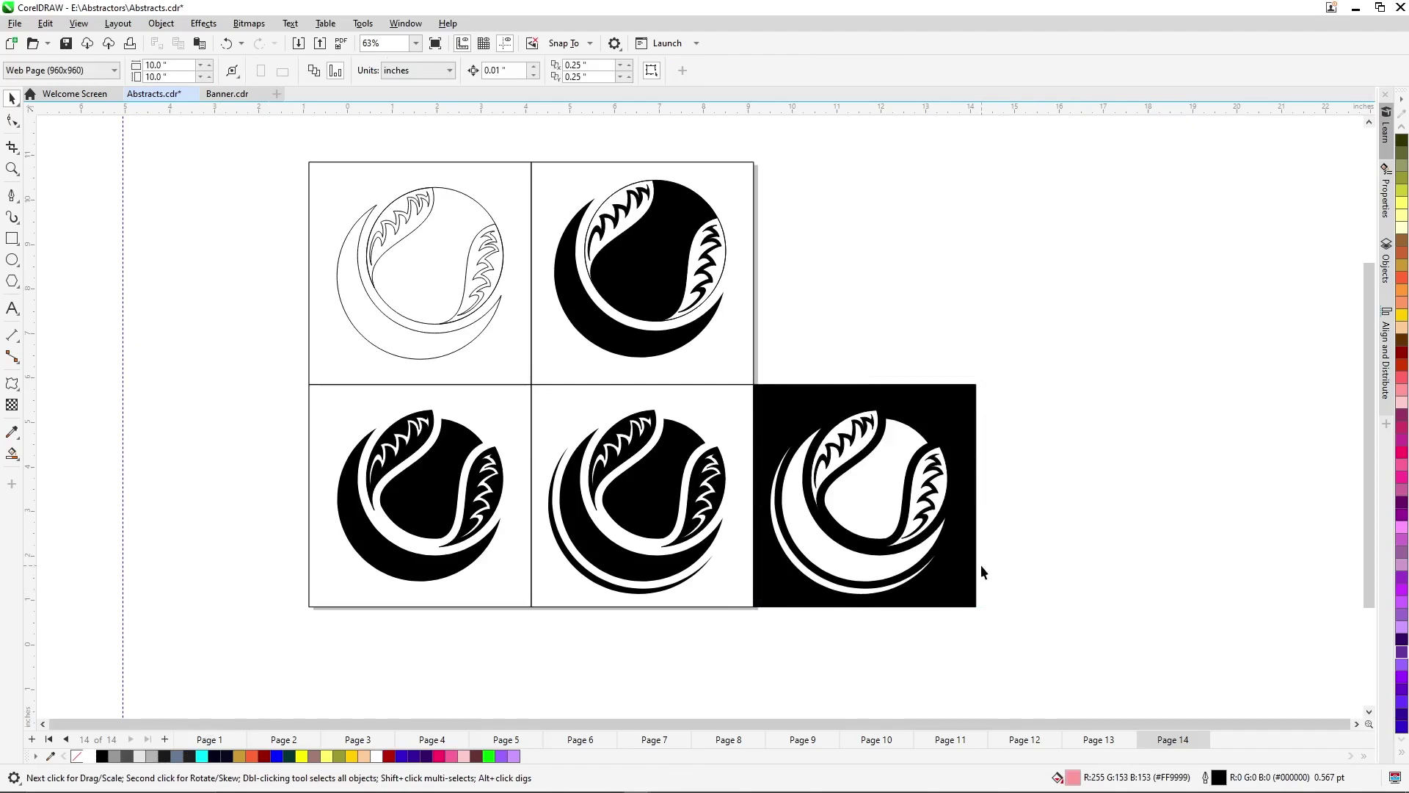
Group the white logo pieces and center the group horizontally and vertically in the black frame.
{"action": "left_click_drag", "start_coordinate": [1020, 400], "coordinate": [760, 627]}
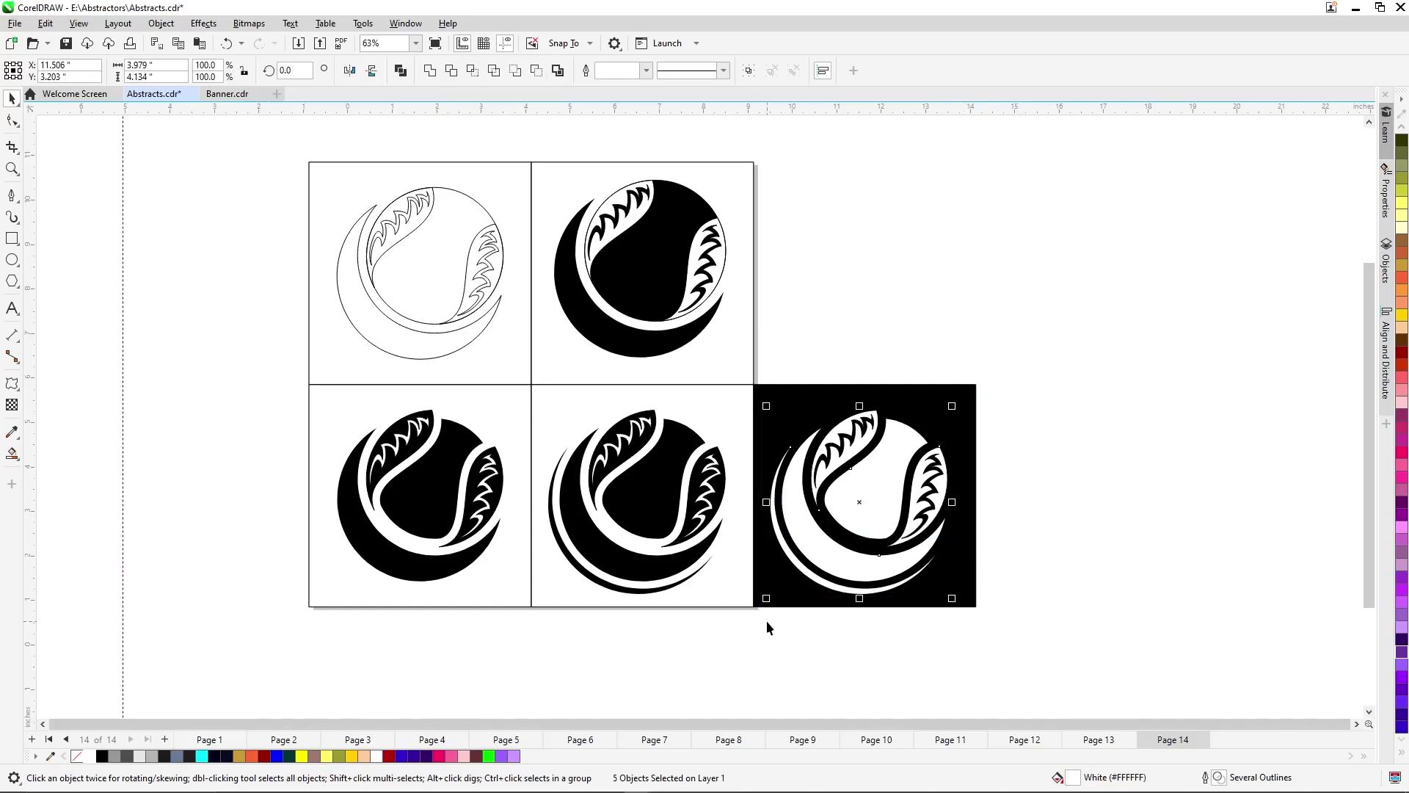
{"action": "left_click", "coordinate": [788, 589], "text": "shift"}
{"action": "key", "text": "c"}
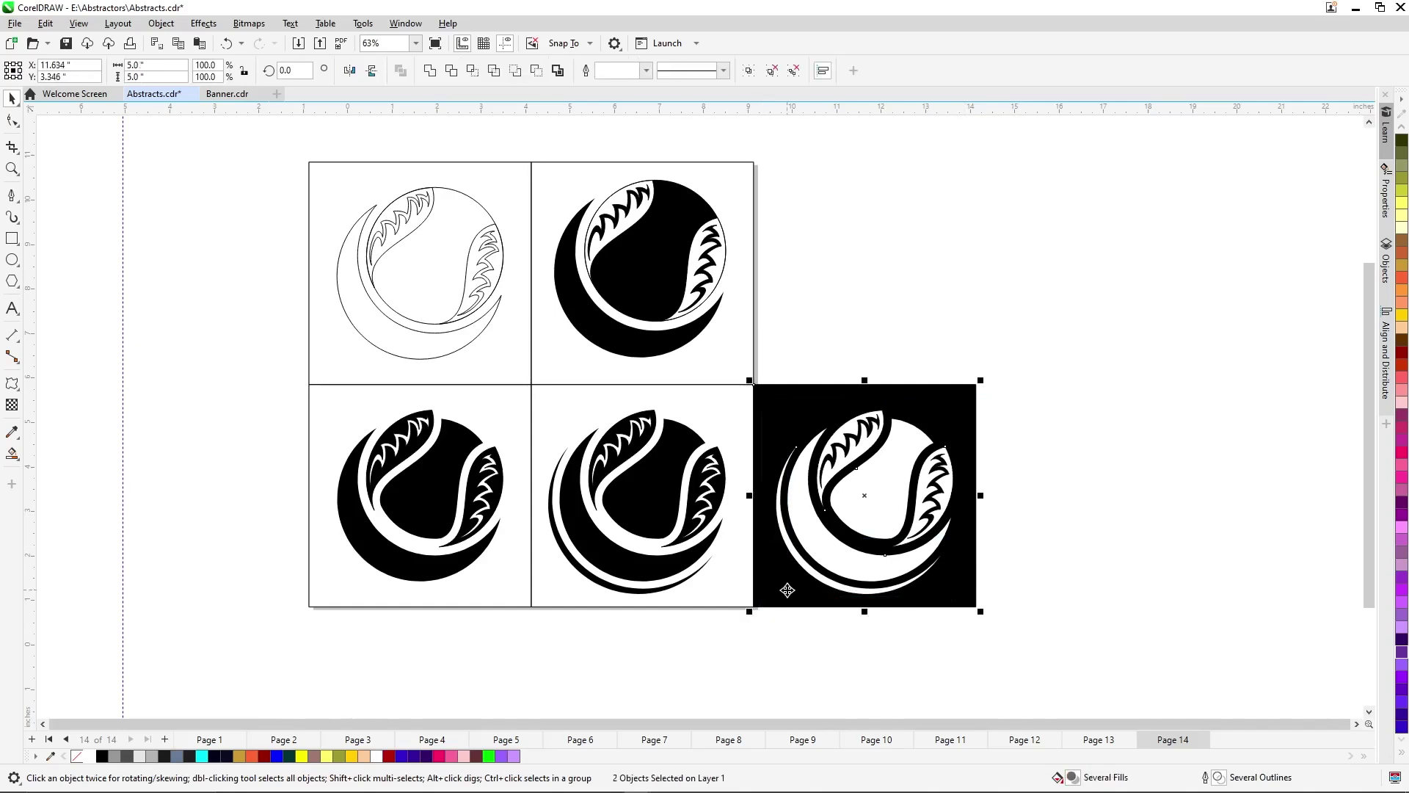
{"action": "key", "text": "e"}
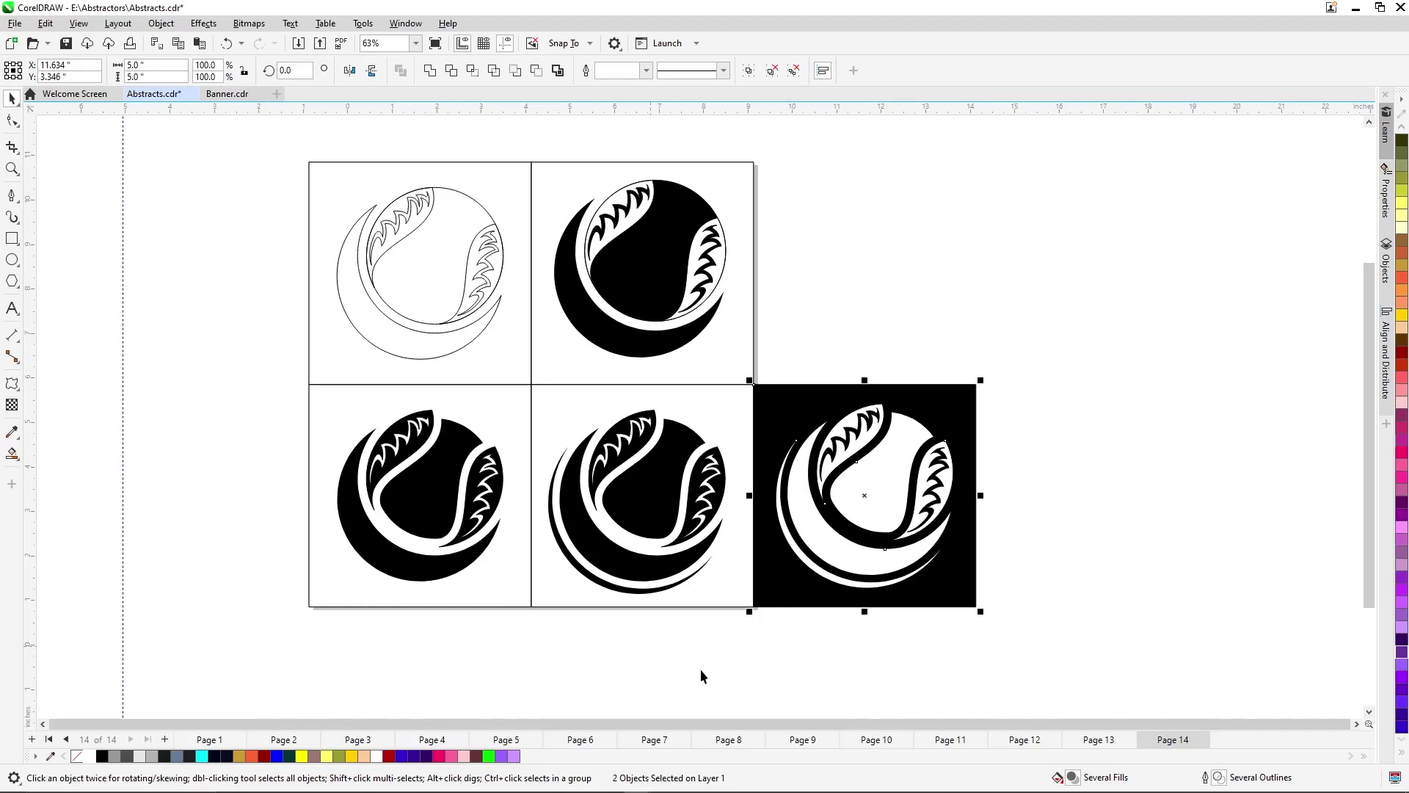
{"action": "left_click", "coordinate": [1100, 561]}
Save the document and set the default fill for new graphic objects to no fill.
{"action": "scroll", "coordinate": [1105, 495], "scroll_direction": "up", "scroll_amount": 1}
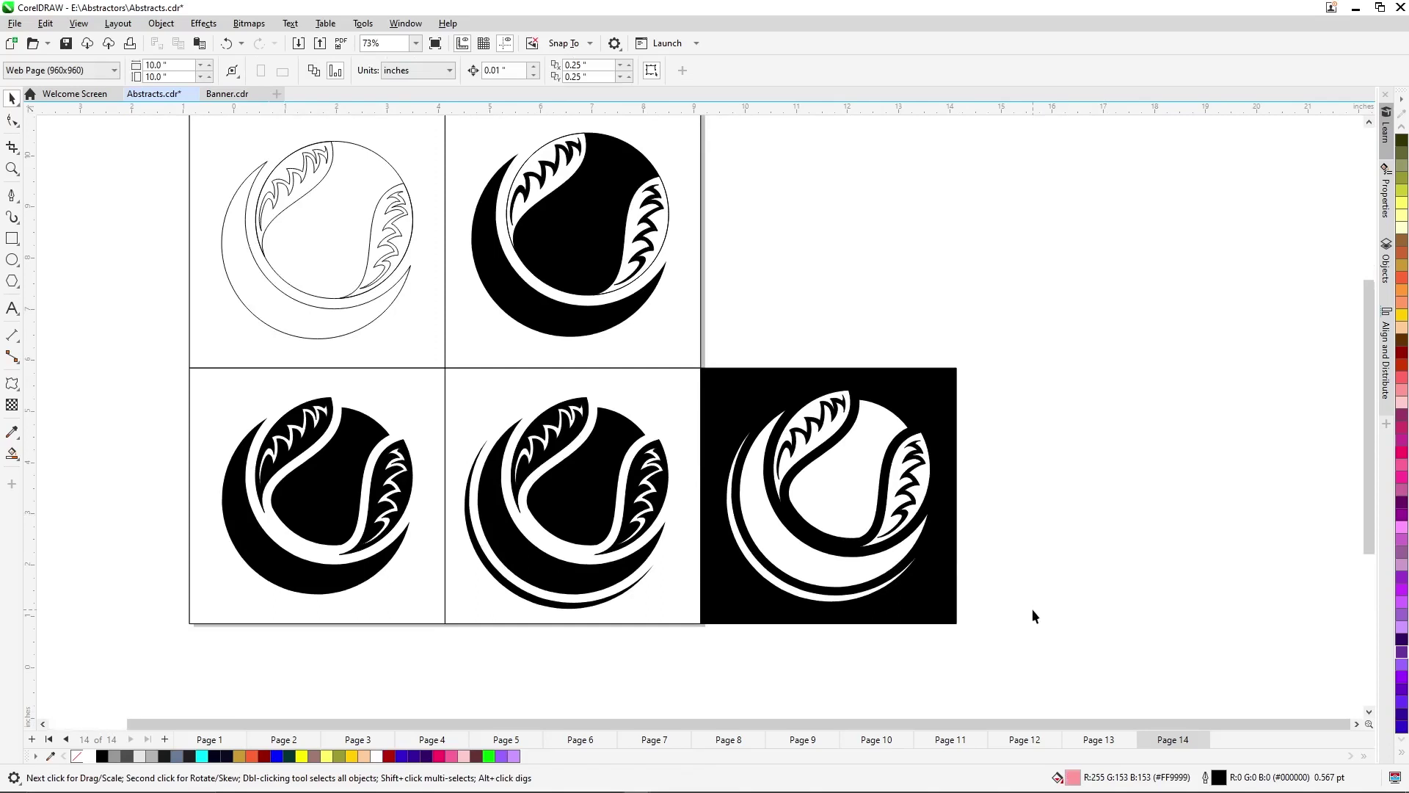
{"action": "scroll", "coordinate": [1033, 610], "scroll_direction": "up", "scroll_amount": 1}
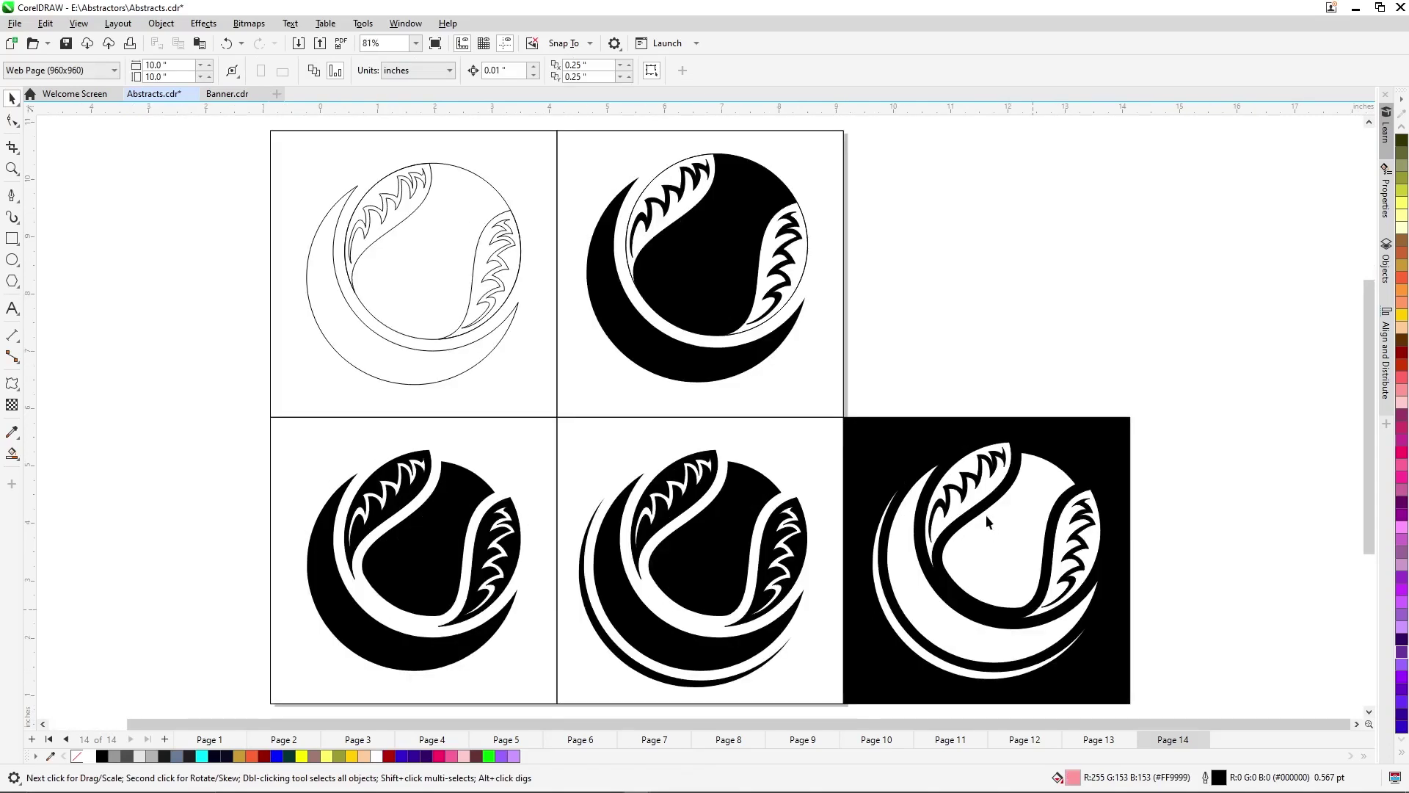
{"action": "key", "text": "ctrl+s"}
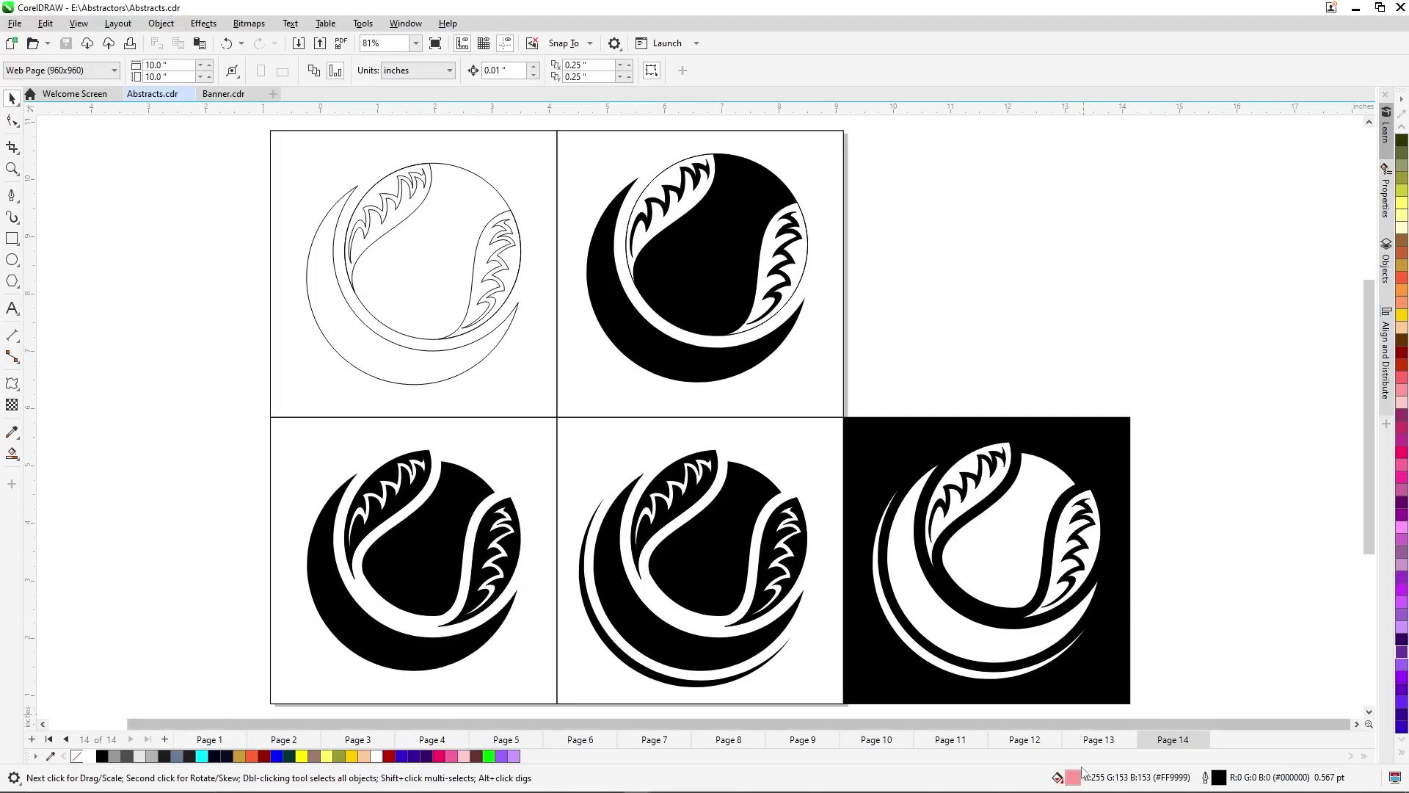
{"action": "key", "text": "shift+F11"}
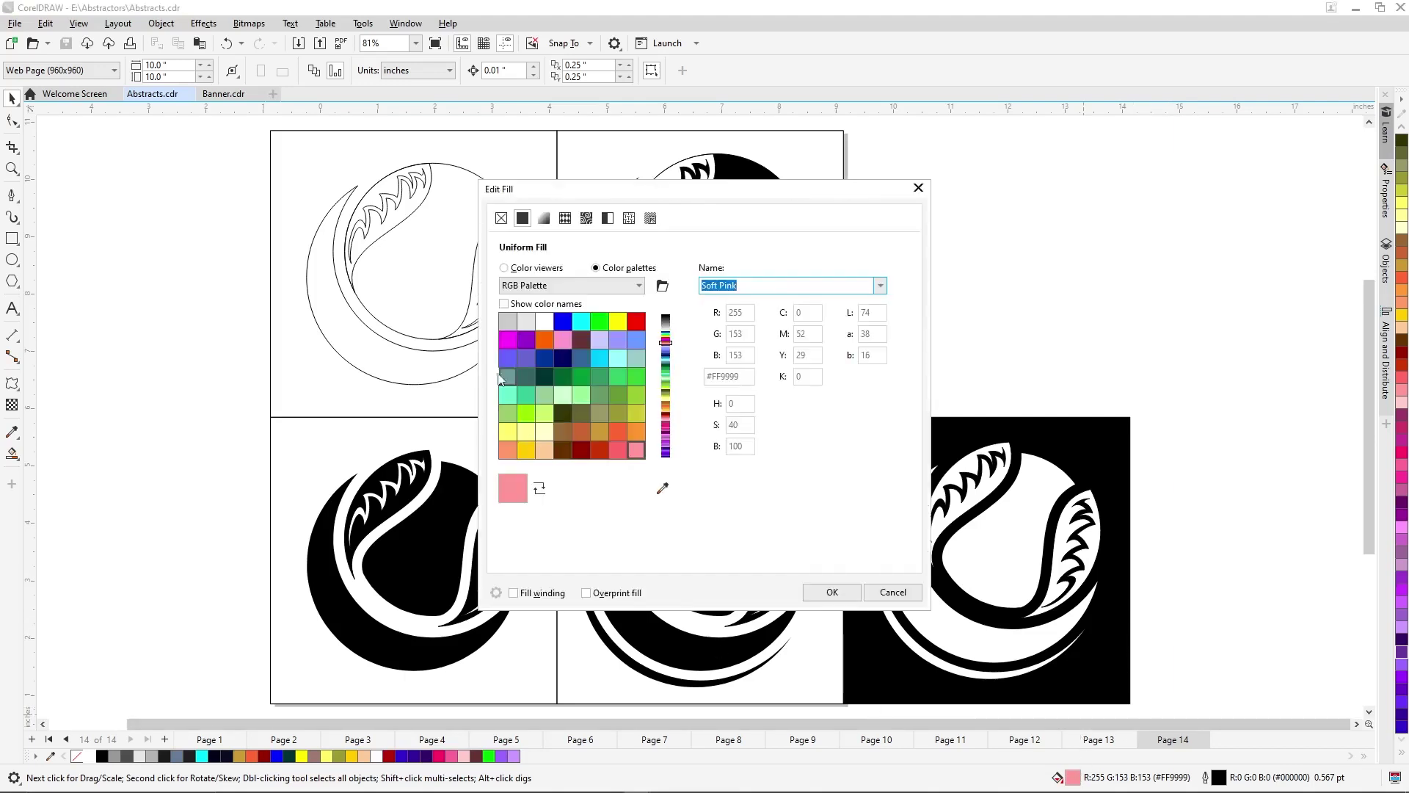
{"action": "left_click", "coordinate": [502, 218]}
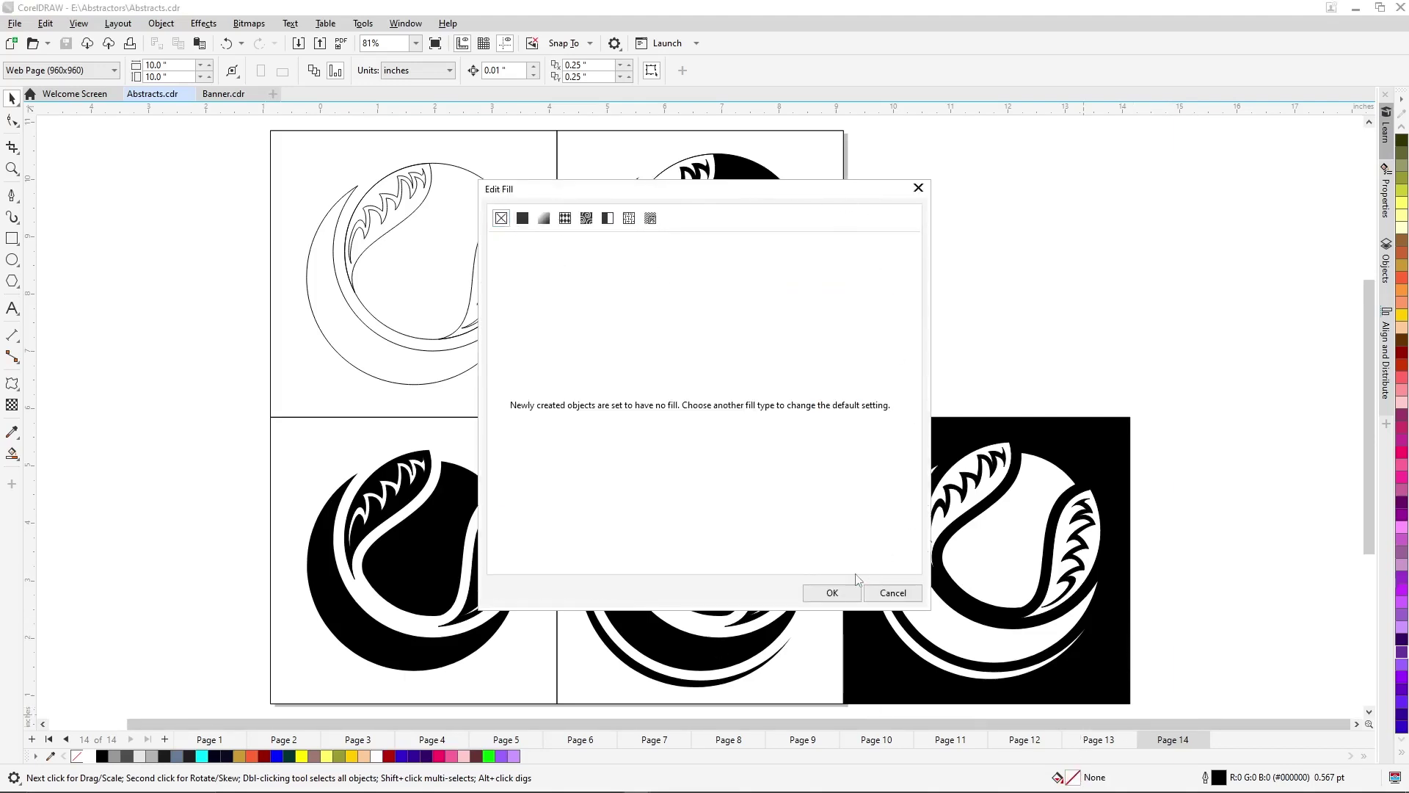
{"action": "left_click", "coordinate": [842, 592]}
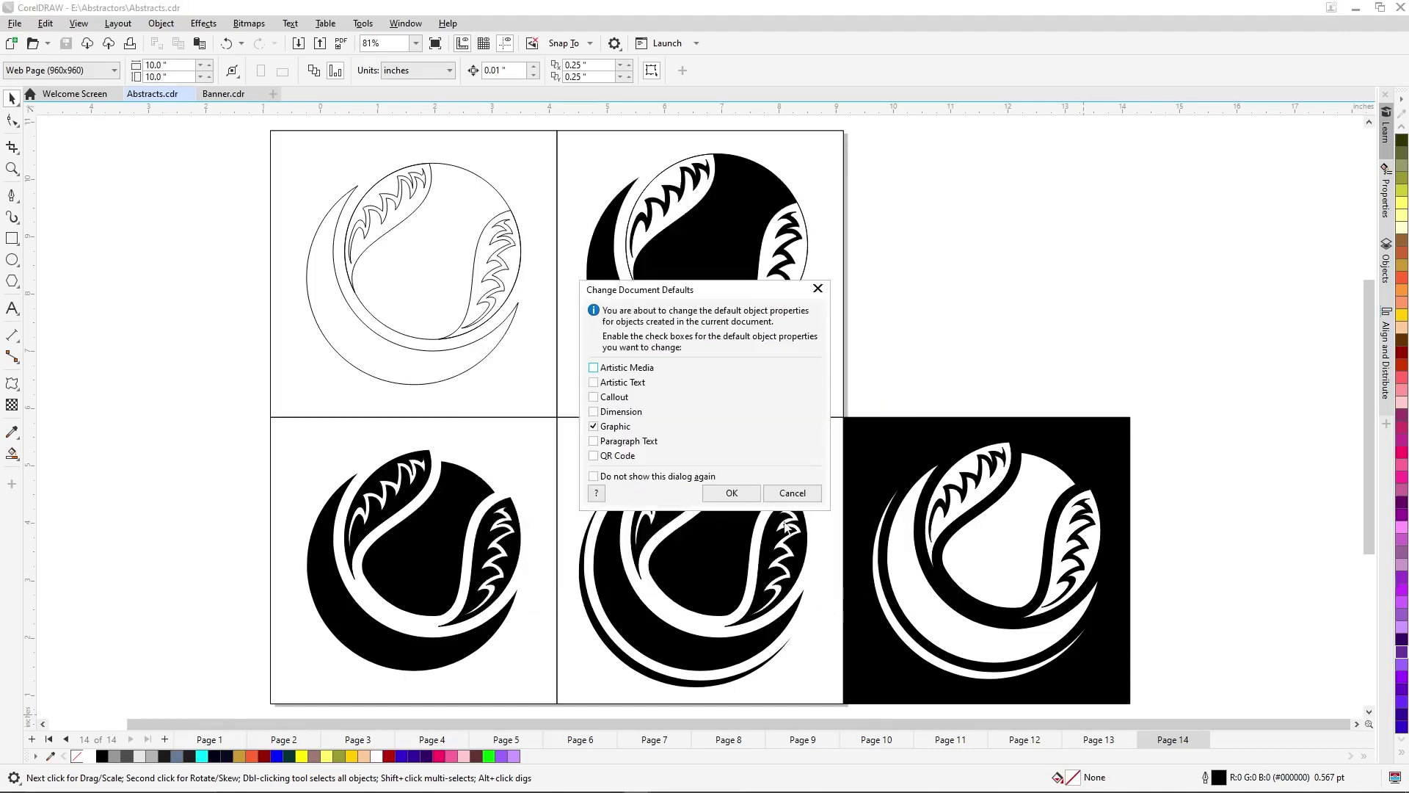
{"action": "left_click", "coordinate": [732, 493]}
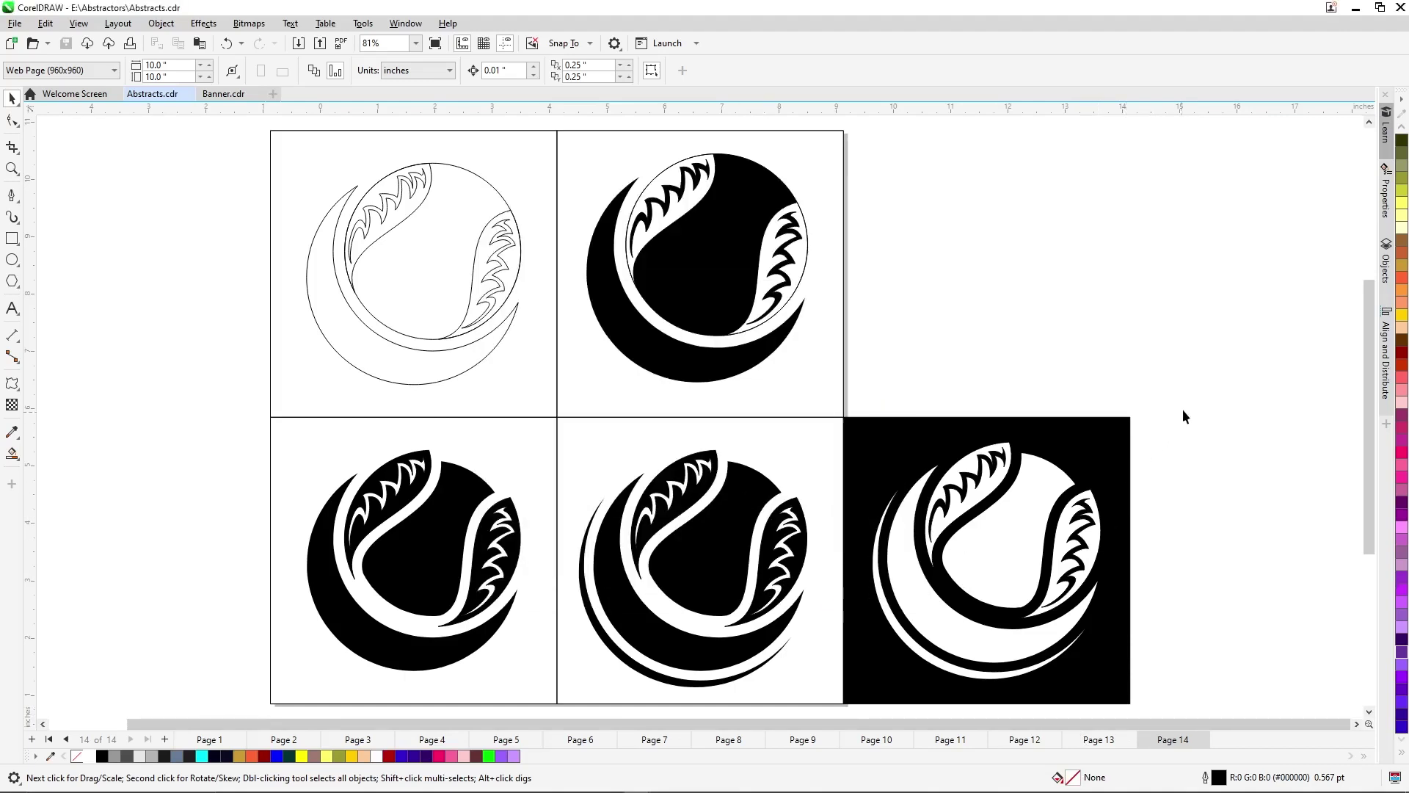
Duplicate the white-on-black logo and its frame directly above the original, and fill the copied frame with Walnut (#663300).
{"action": "left_click_drag", "start_coordinate": [1186, 408], "coordinate": [834, 710]}
{"action": "left_click_drag", "start_coordinate": [912, 671], "coordinate": [914, 673]}
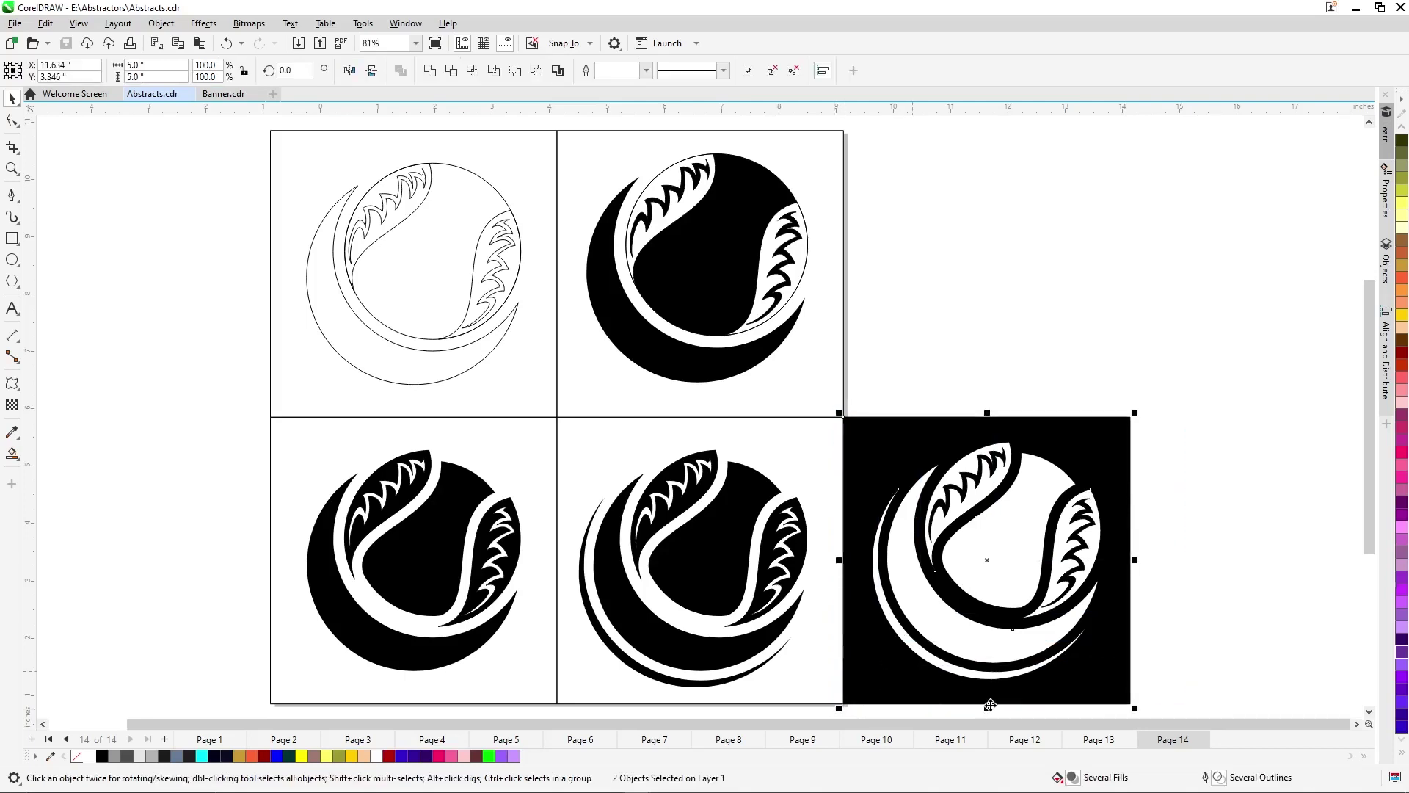
{"action": "left_click_drag", "start_coordinate": [1130, 704], "coordinate": [1125, 418]}
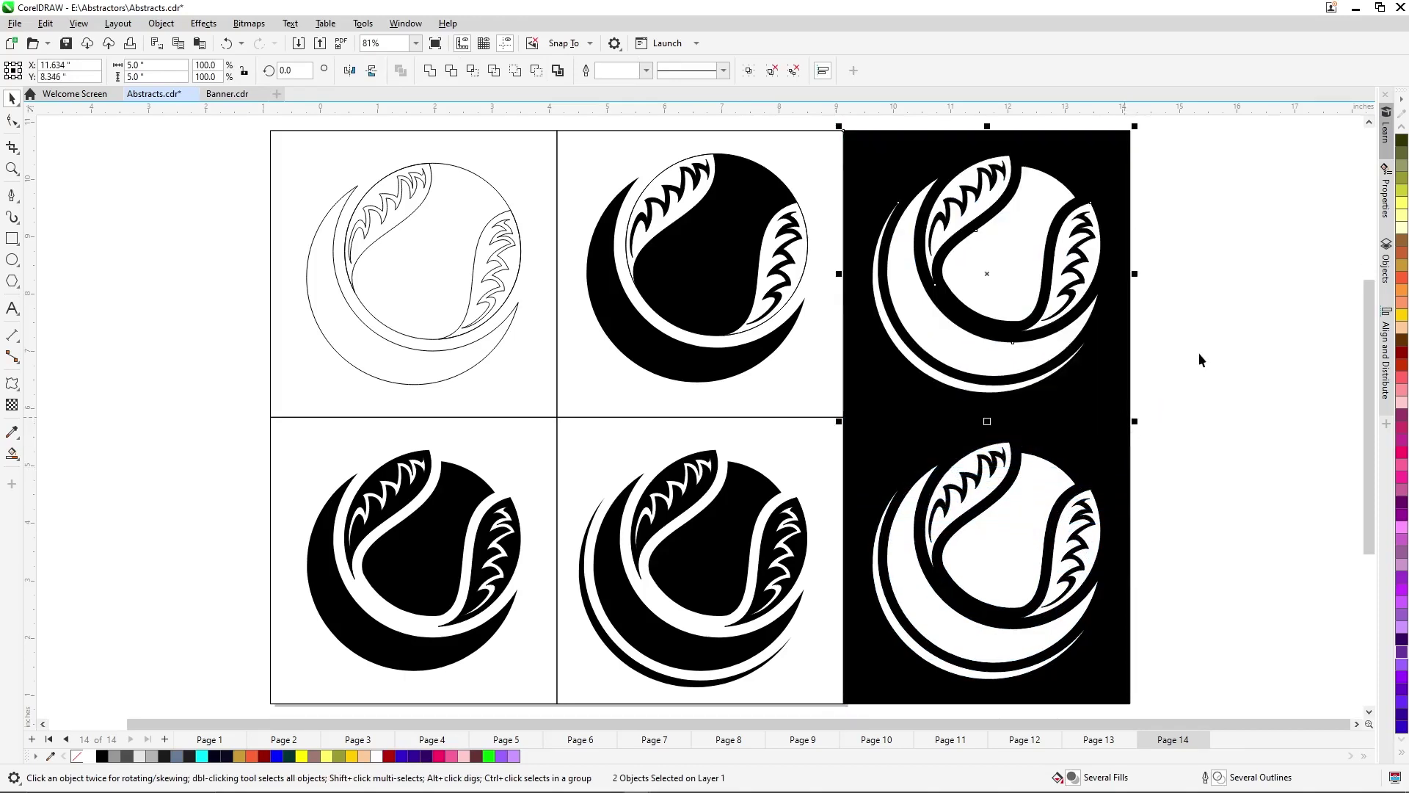
{"action": "left_click", "coordinate": [1106, 390]}
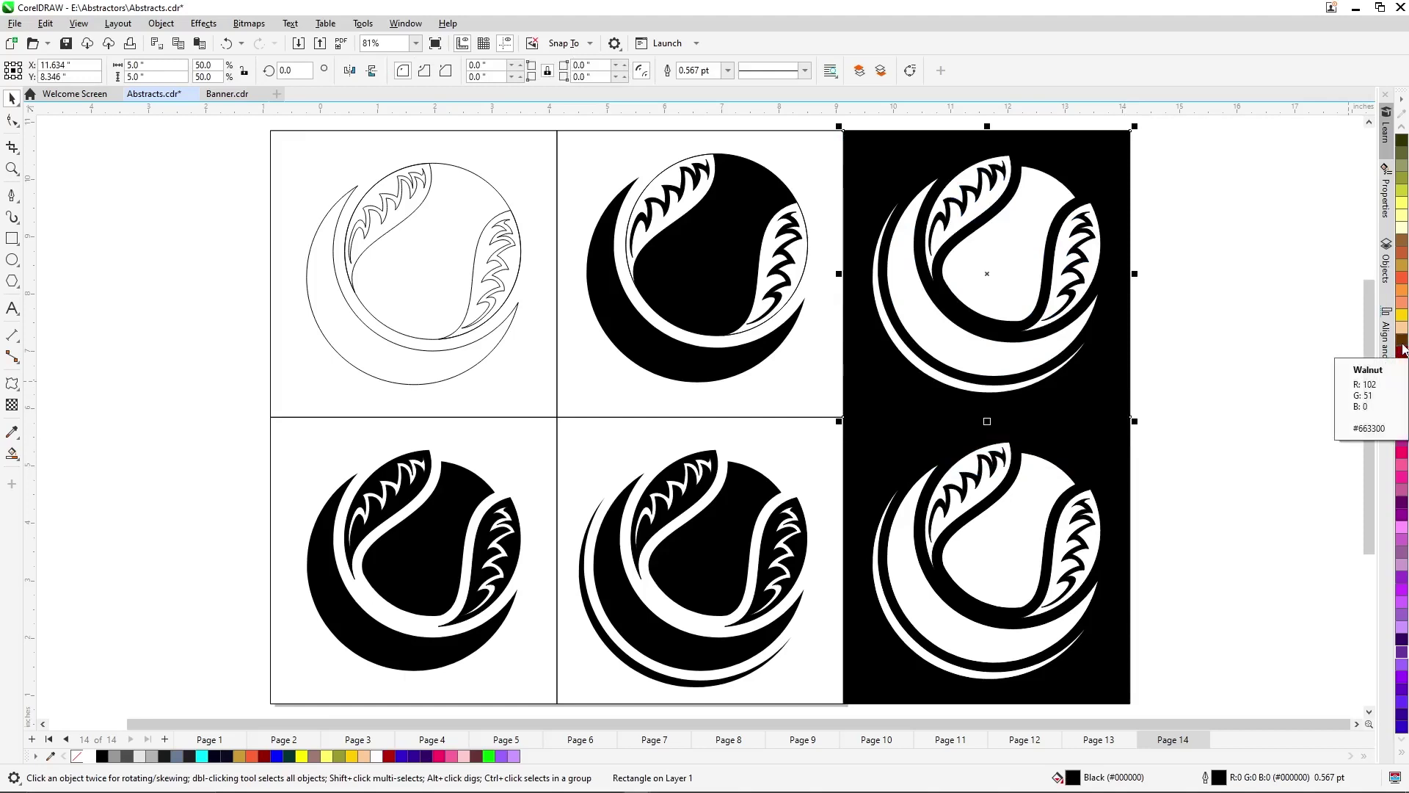
{"action": "left_click", "coordinate": [1403, 349]}
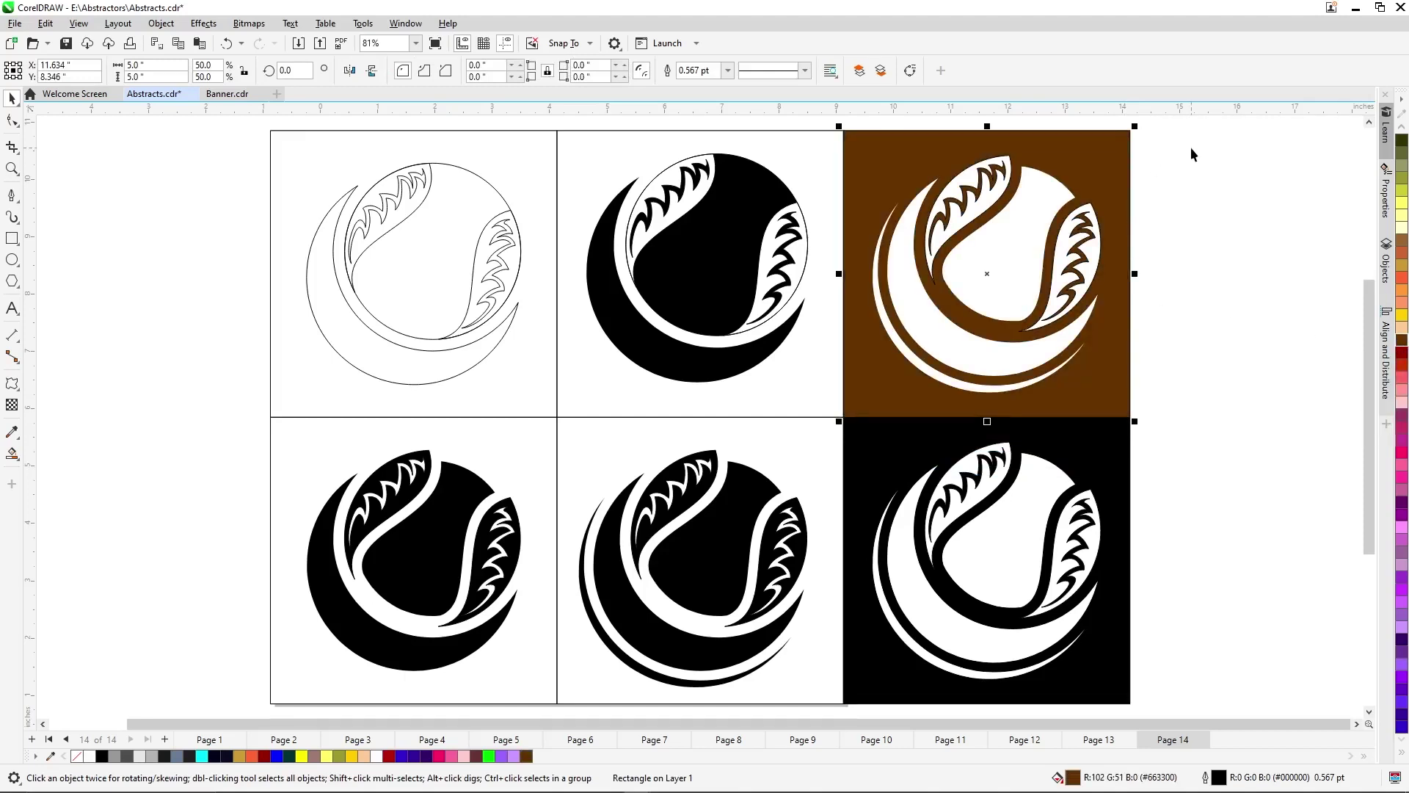
Remove the outline from the white logo on the Walnut frame and fill the logo with #FF6666.
{"action": "left_click_drag", "start_coordinate": [1201, 141], "coordinate": [862, 419]}
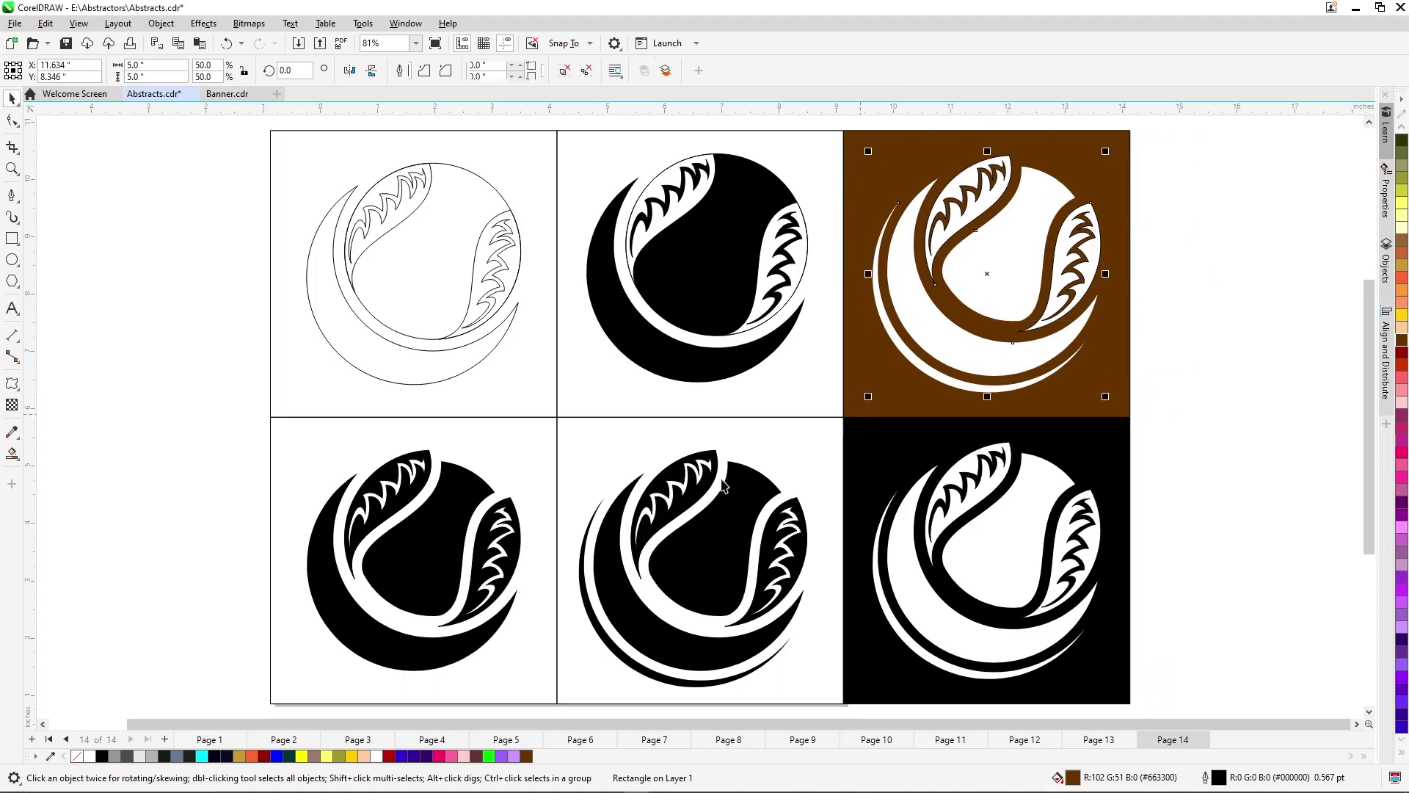
{"action": "right_click", "coordinate": [76, 757]}
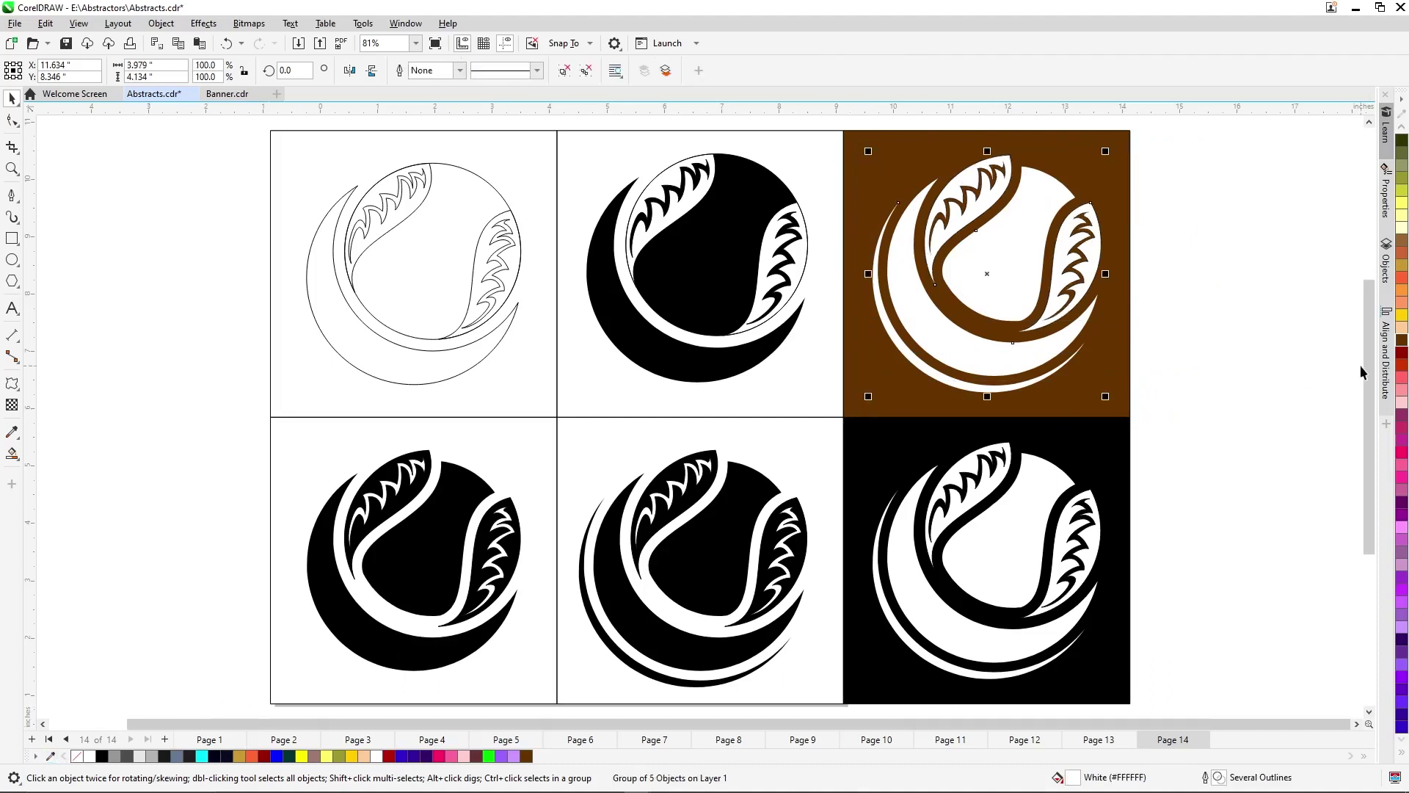
{"action": "left_click", "coordinate": [1403, 375]}
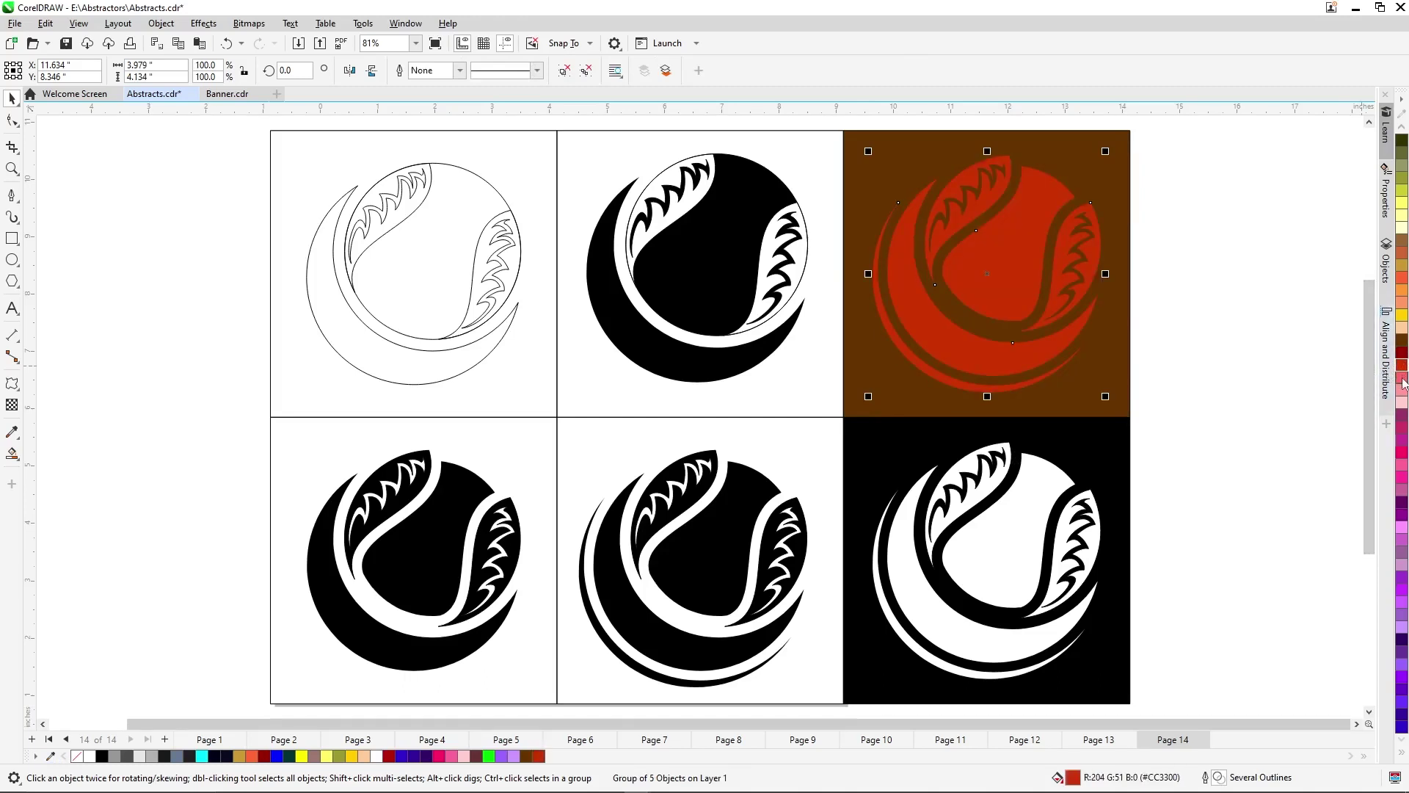
{"action": "left_click", "coordinate": [1402, 387]}
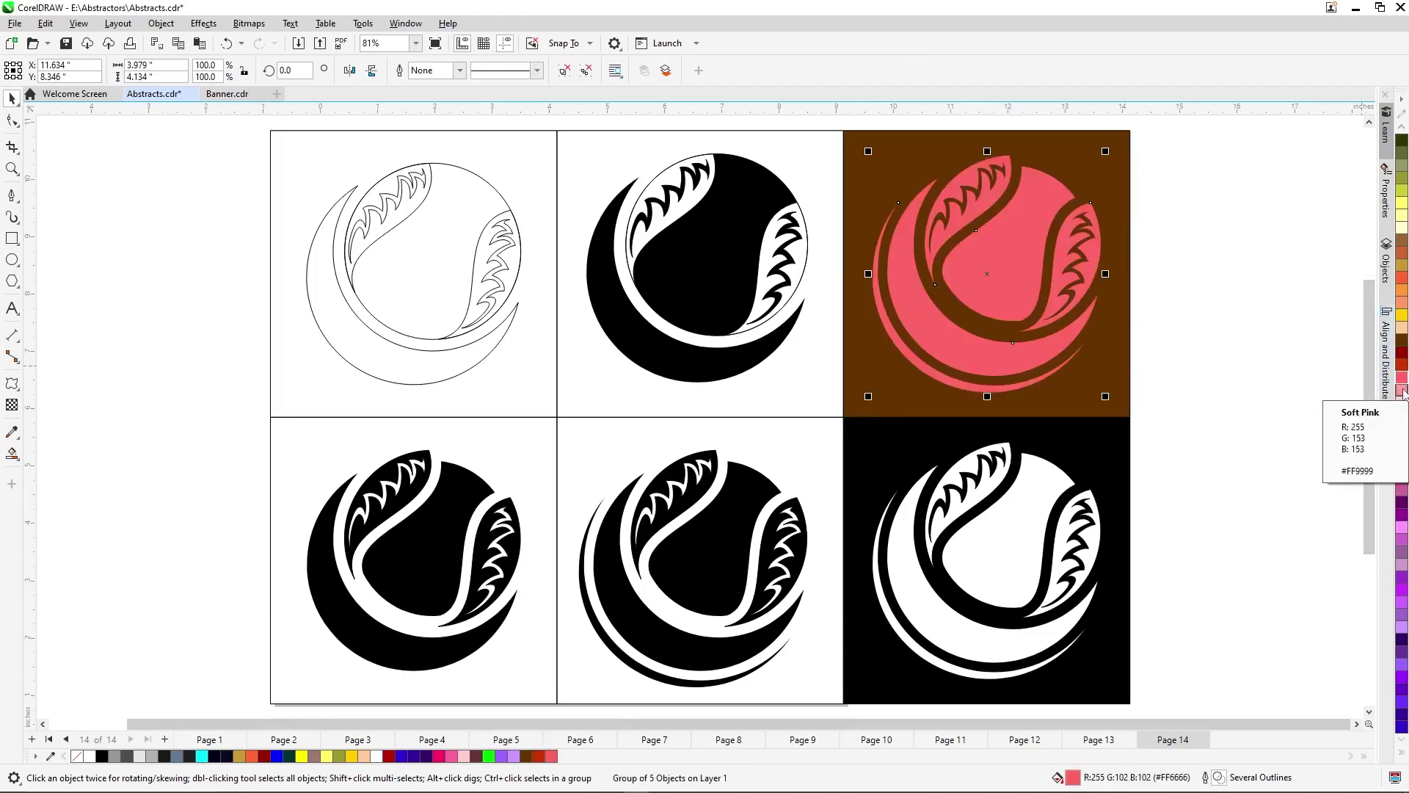
Fill the Walnut frame behind the pink logo with #990000 and remove its outline.
{"action": "left_click", "coordinate": [1113, 357]}
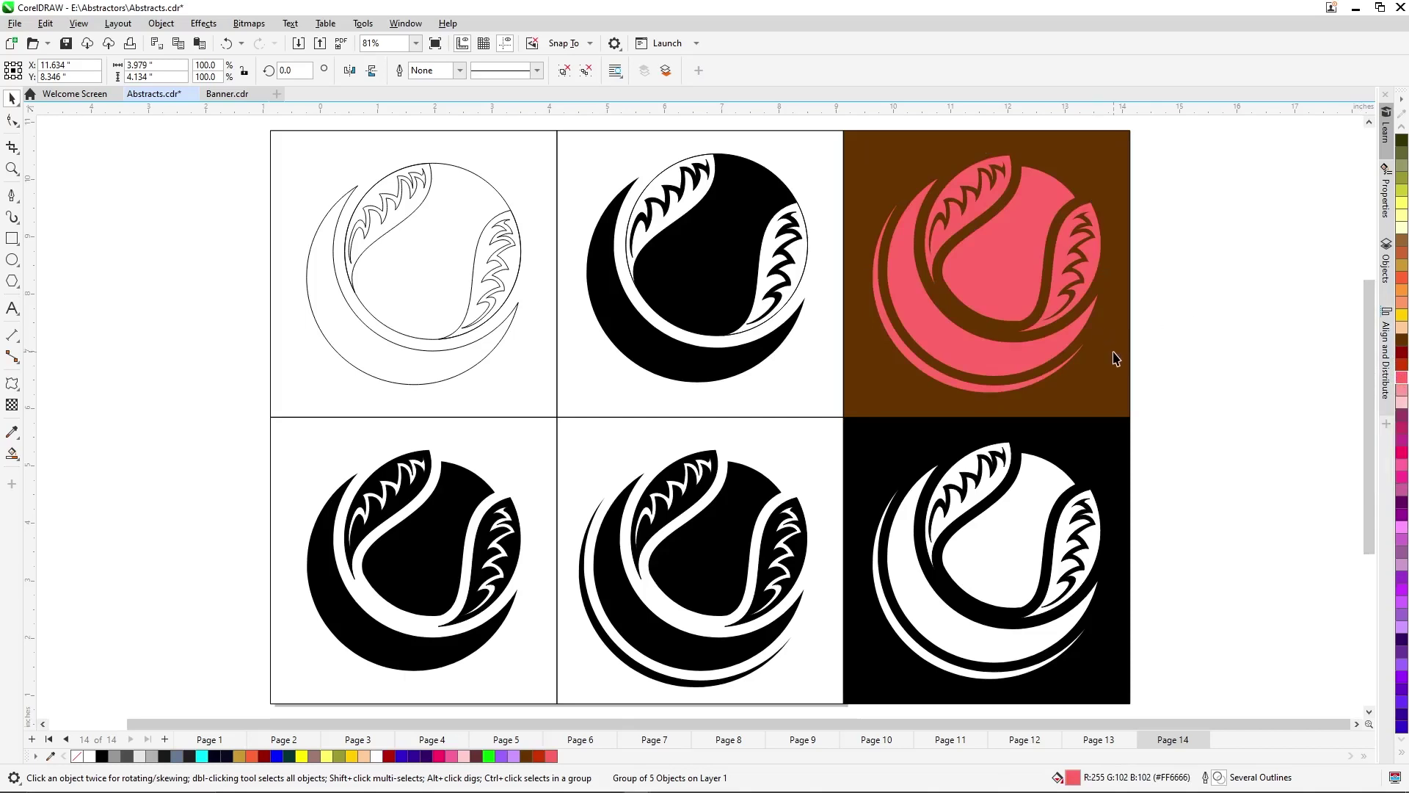
{"action": "left_click", "coordinate": [1402, 353]}
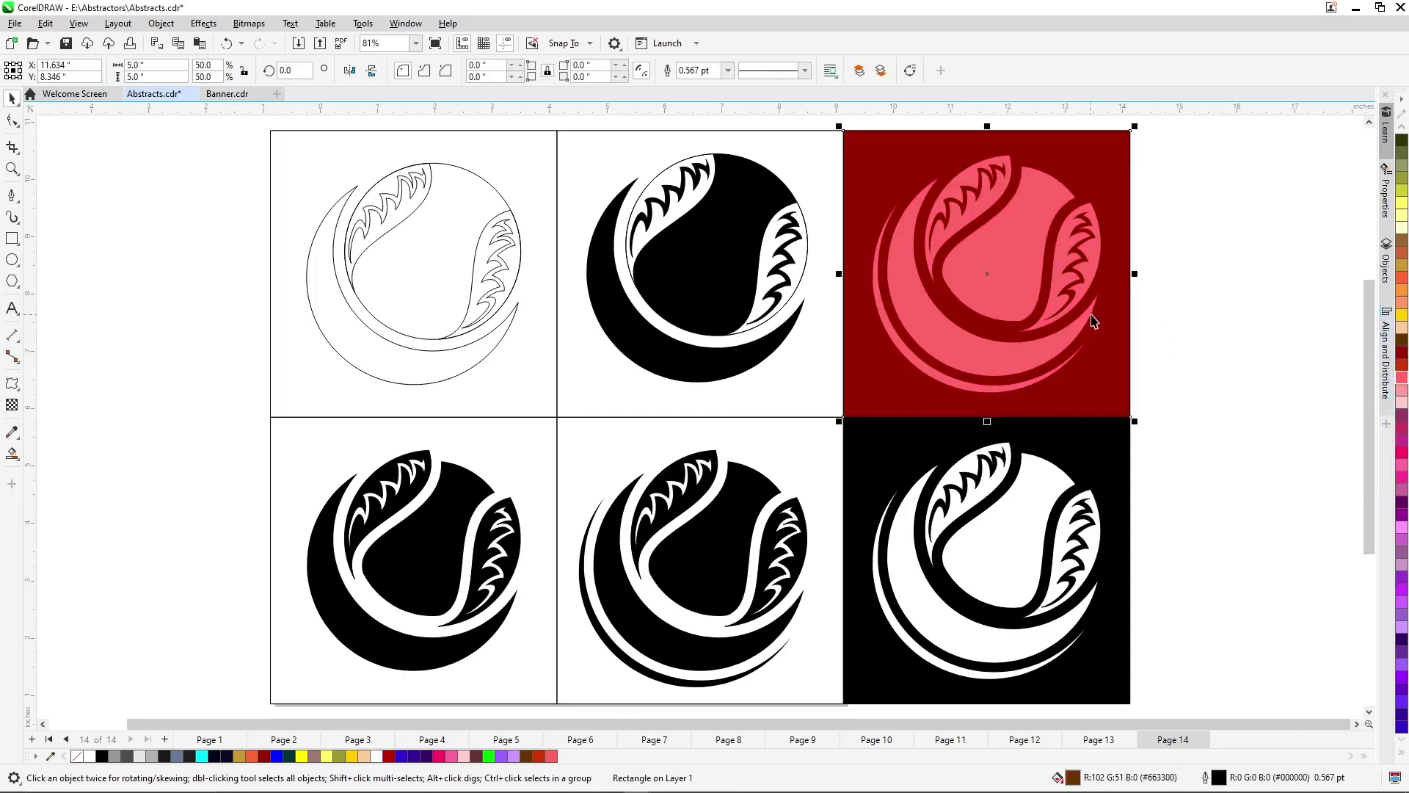
{"action": "right_click", "coordinate": [77, 757]}
Recolor the dark red frame to Sea Green (#33CC99) and its pink logo to #003333.
{"action": "scroll", "coordinate": [843, 355], "scroll_direction": "down", "scroll_amount": 1}
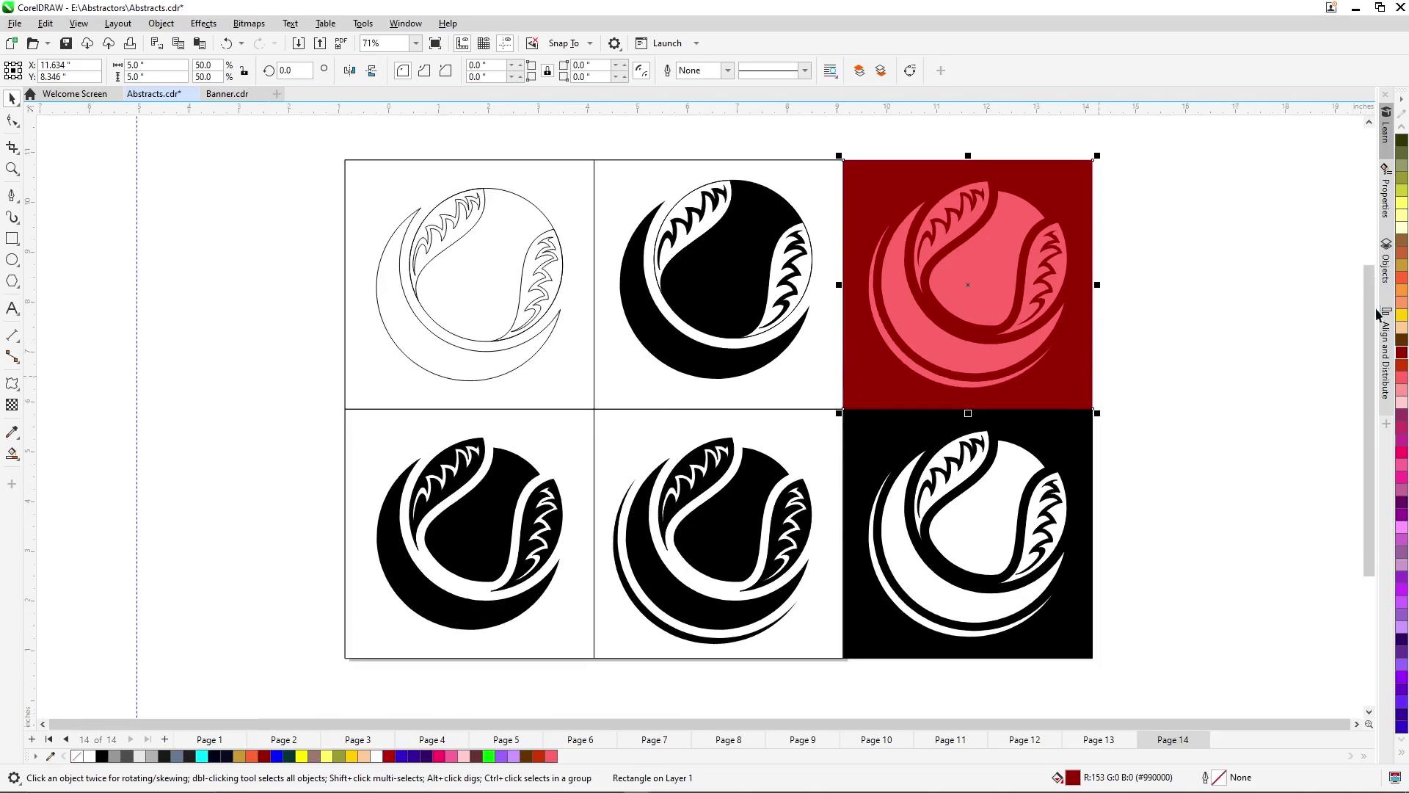
{"action": "scroll", "coordinate": [1403, 270], "scroll_direction": "up", "scroll_amount": 4}
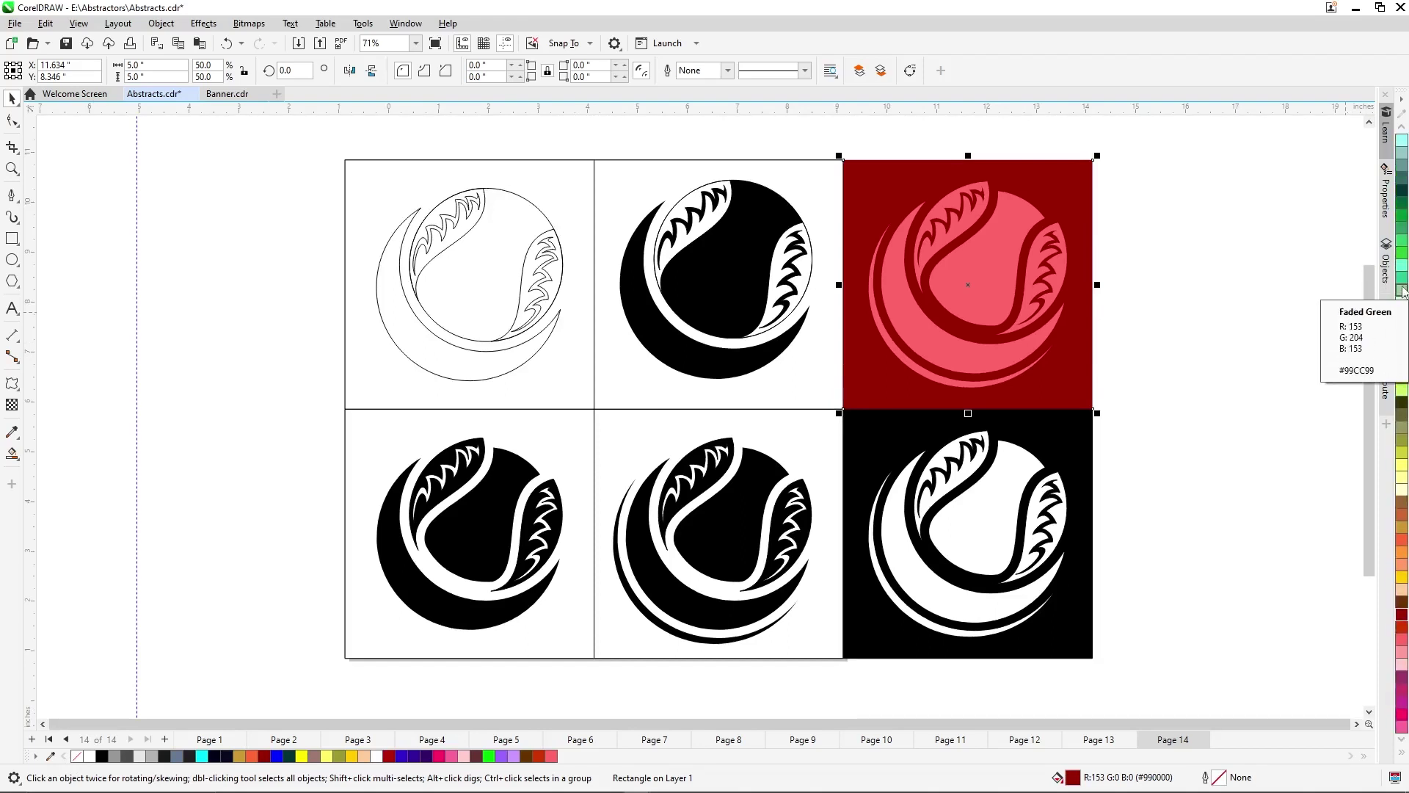
{"action": "left_click", "coordinate": [1403, 283]}
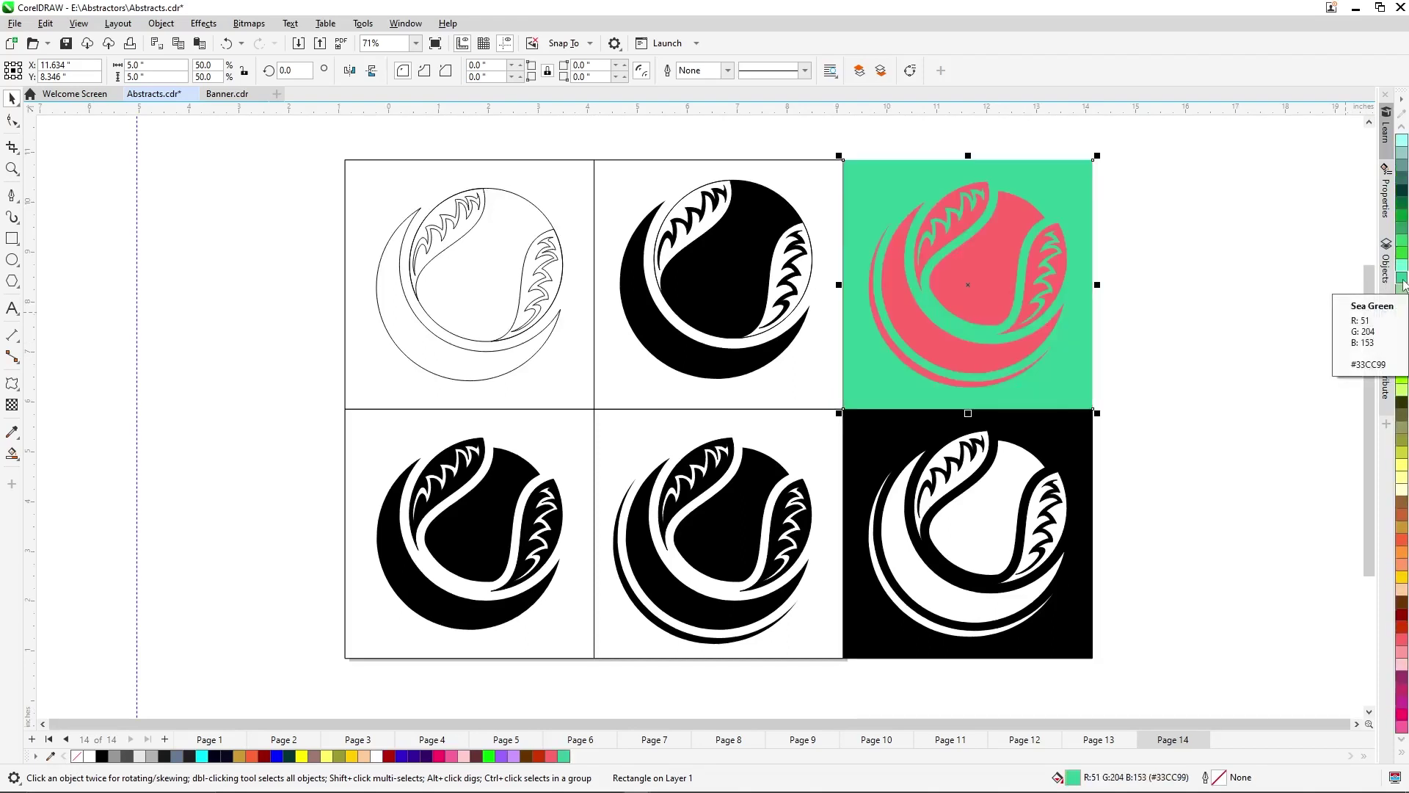
{"action": "left_click_drag", "start_coordinate": [1177, 173], "coordinate": [856, 404]}
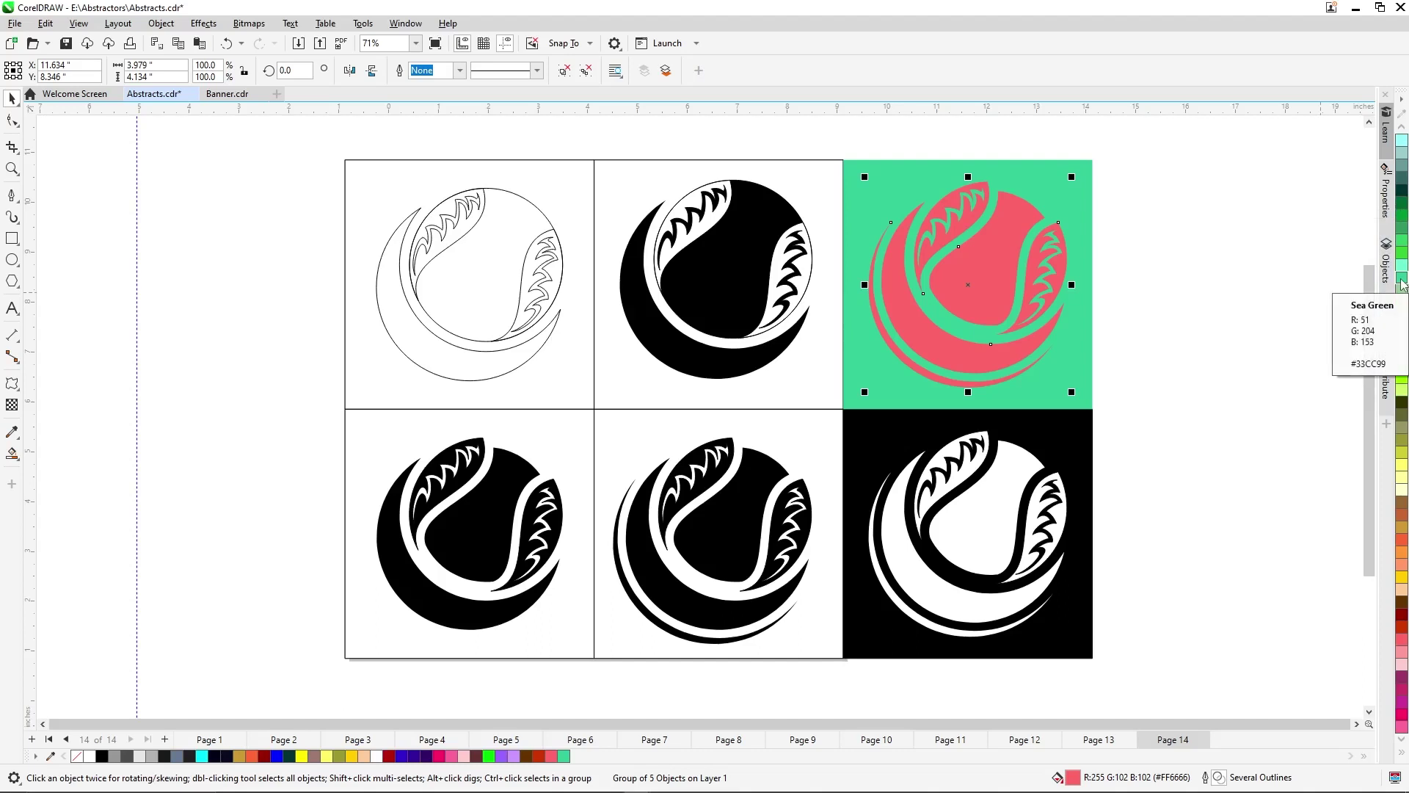
{"action": "scroll", "coordinate": [1402, 284], "scroll_direction": "up", "scroll_amount": 3}
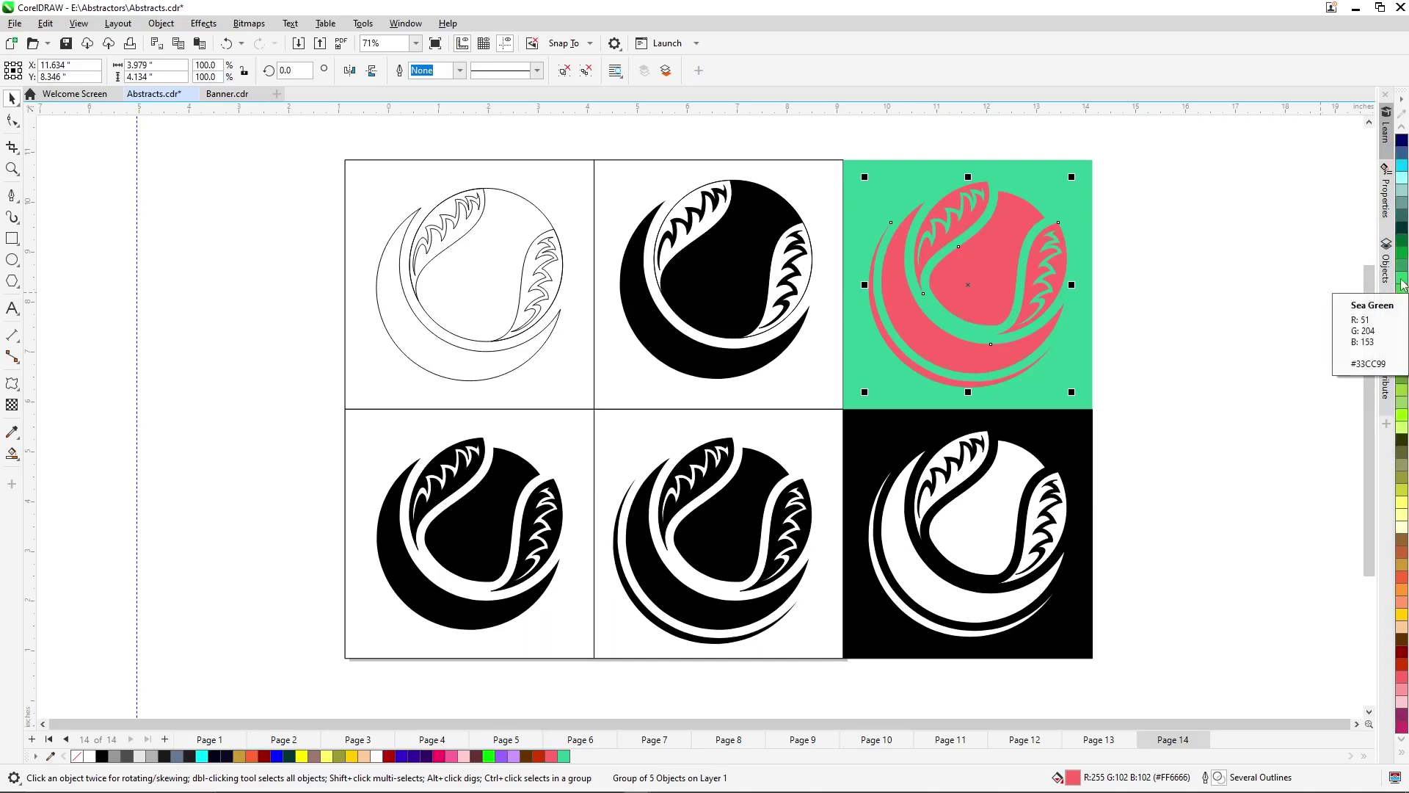
{"action": "left_click", "coordinate": [1403, 234]}
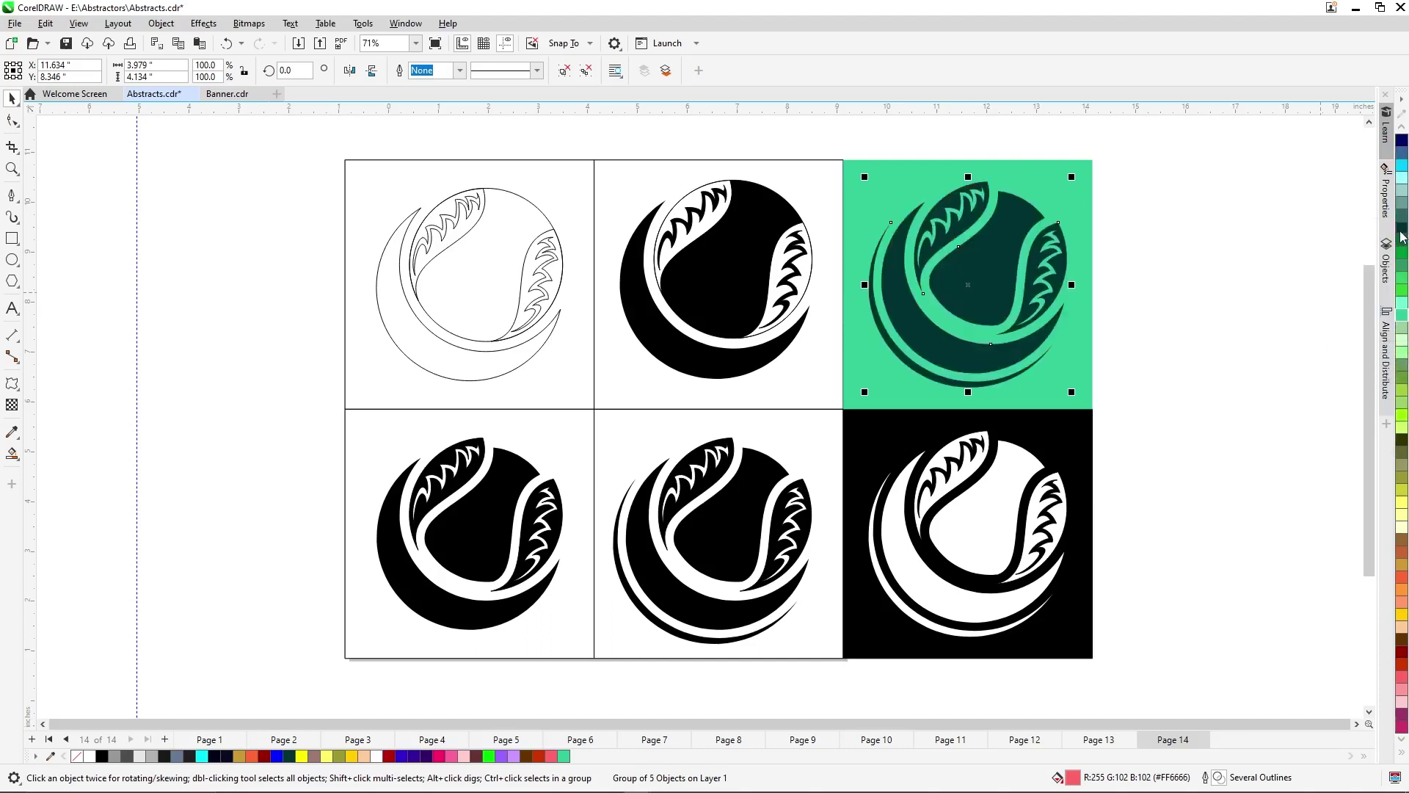
{"action": "scroll", "coordinate": [781, 299], "scroll_direction": "down", "scroll_amount": 1}
{"action": "left_click", "coordinate": [1144, 297]}
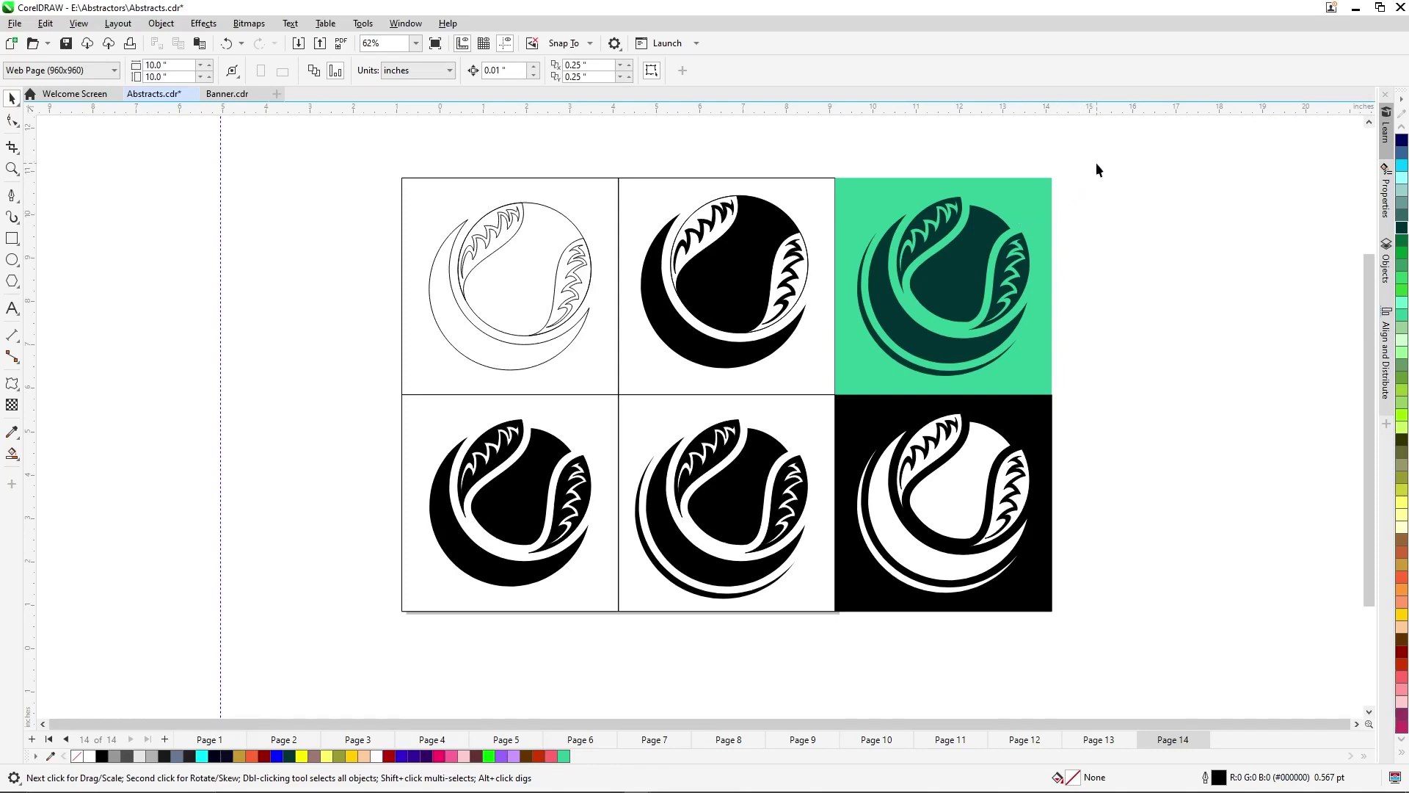
Duplicate the Sea Green frame with its dark logo directly to the right of the original.
{"action": "left_click_drag", "start_coordinate": [1096, 163], "coordinate": [825, 403]}
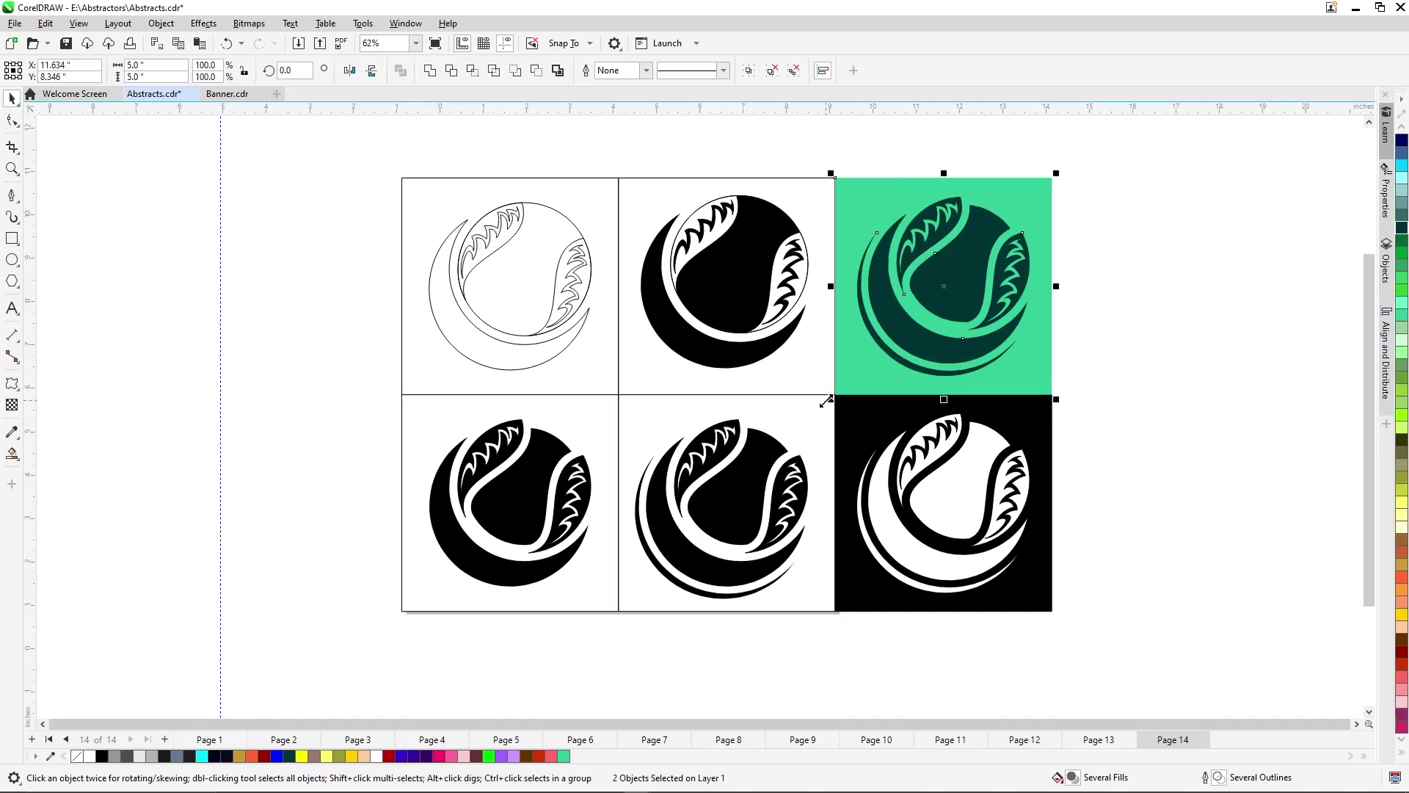
{"action": "left_click_drag", "start_coordinate": [862, 382], "coordinate": [1051, 373]}
{"action": "left_click", "coordinate": [1170, 464]}
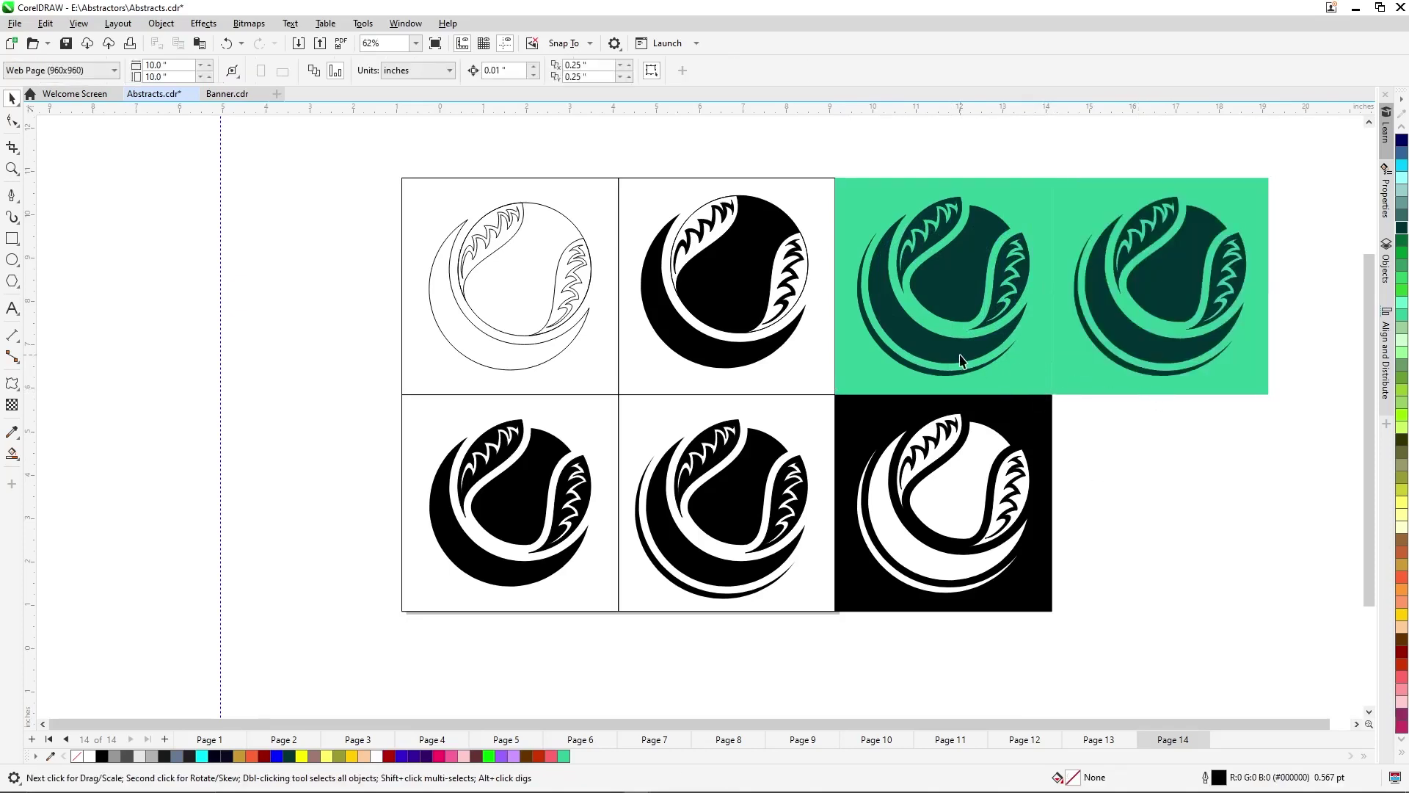
Copy the dark #003333 logo fill onto the duplicated frame and fill that frame's logo with Sea Green (#33CC99).
{"action": "left_click_drag", "start_coordinate": [960, 355], "coordinate": [1081, 382]}
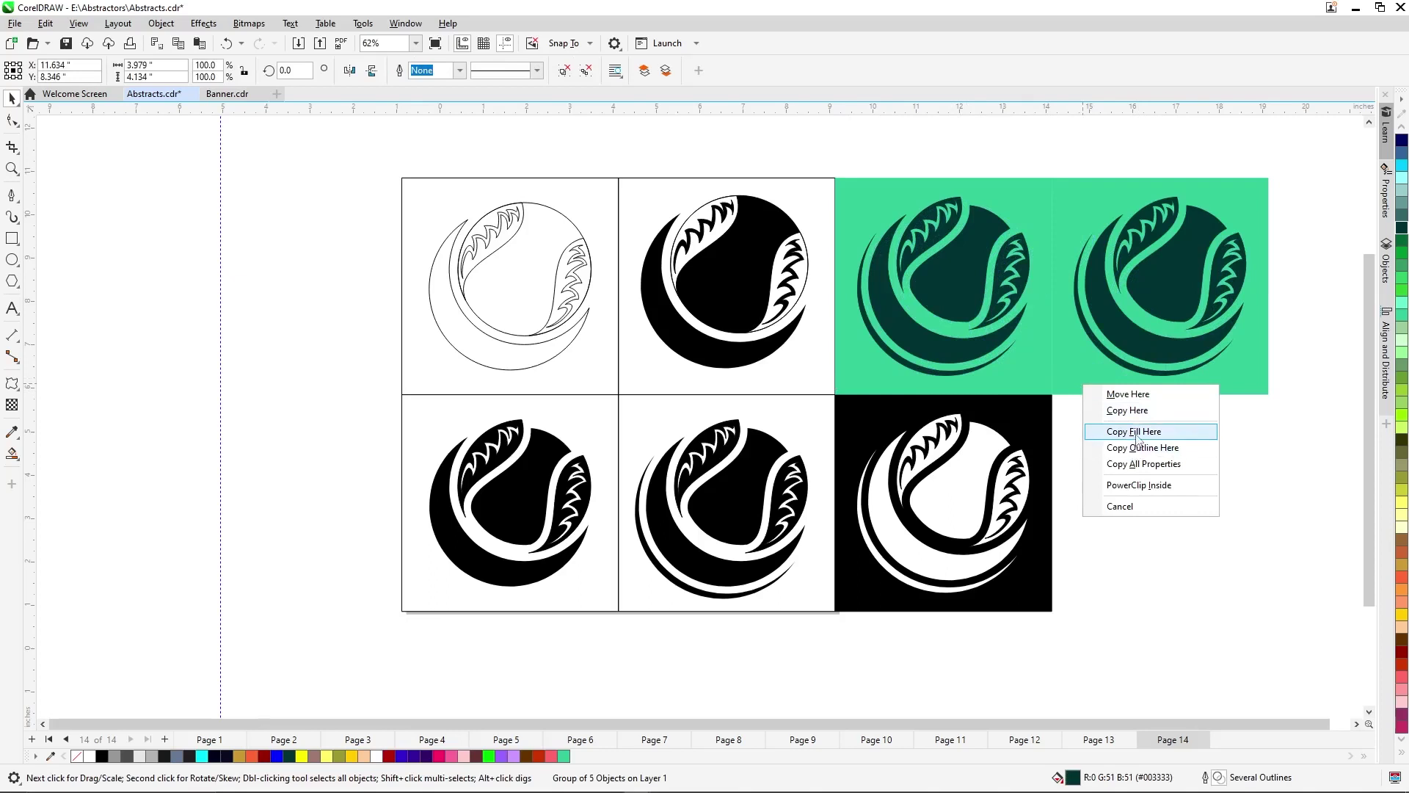
{"action": "left_click", "coordinate": [1134, 428]}
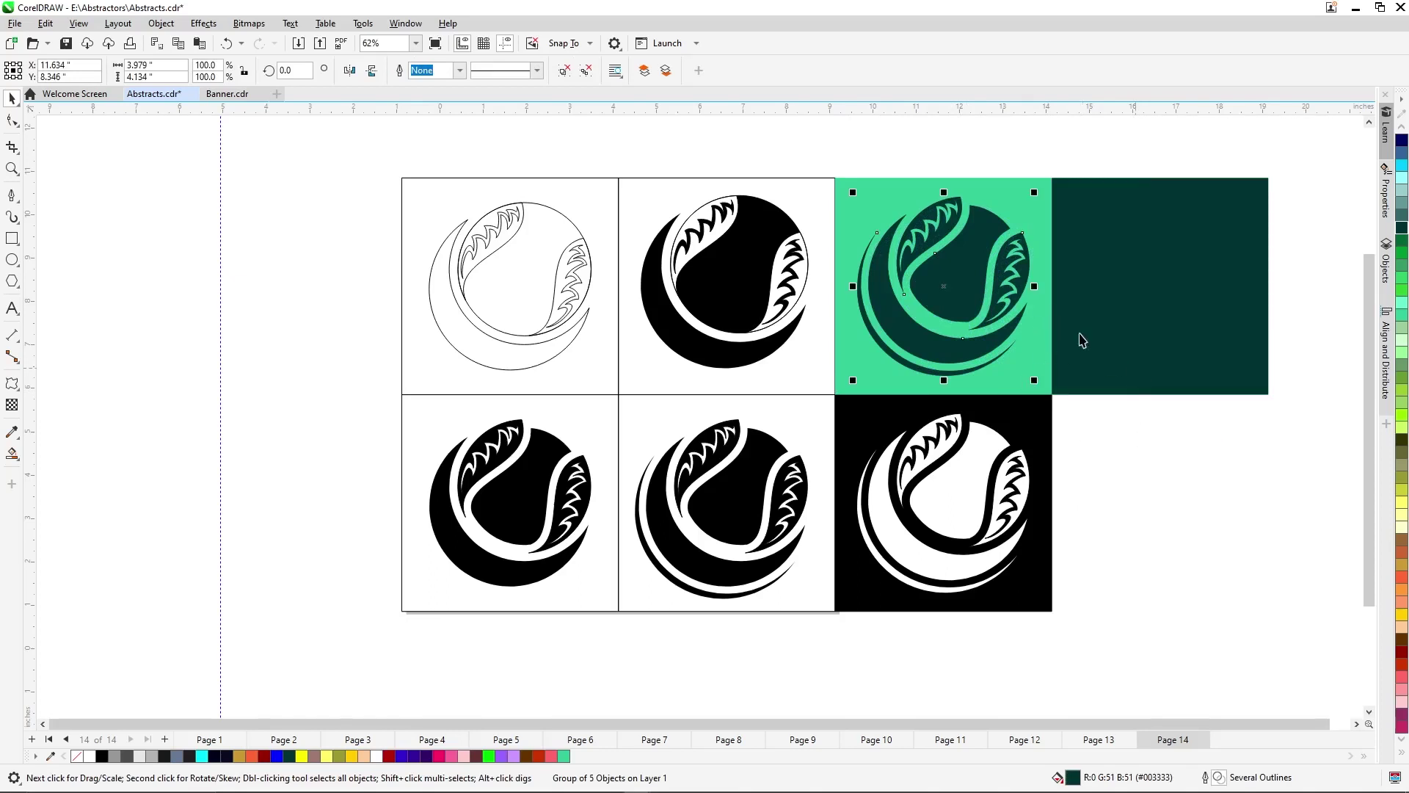
{"action": "left_click_drag", "start_coordinate": [1295, 132], "coordinate": [1058, 430]}
{"action": "left_click", "coordinate": [564, 756]}
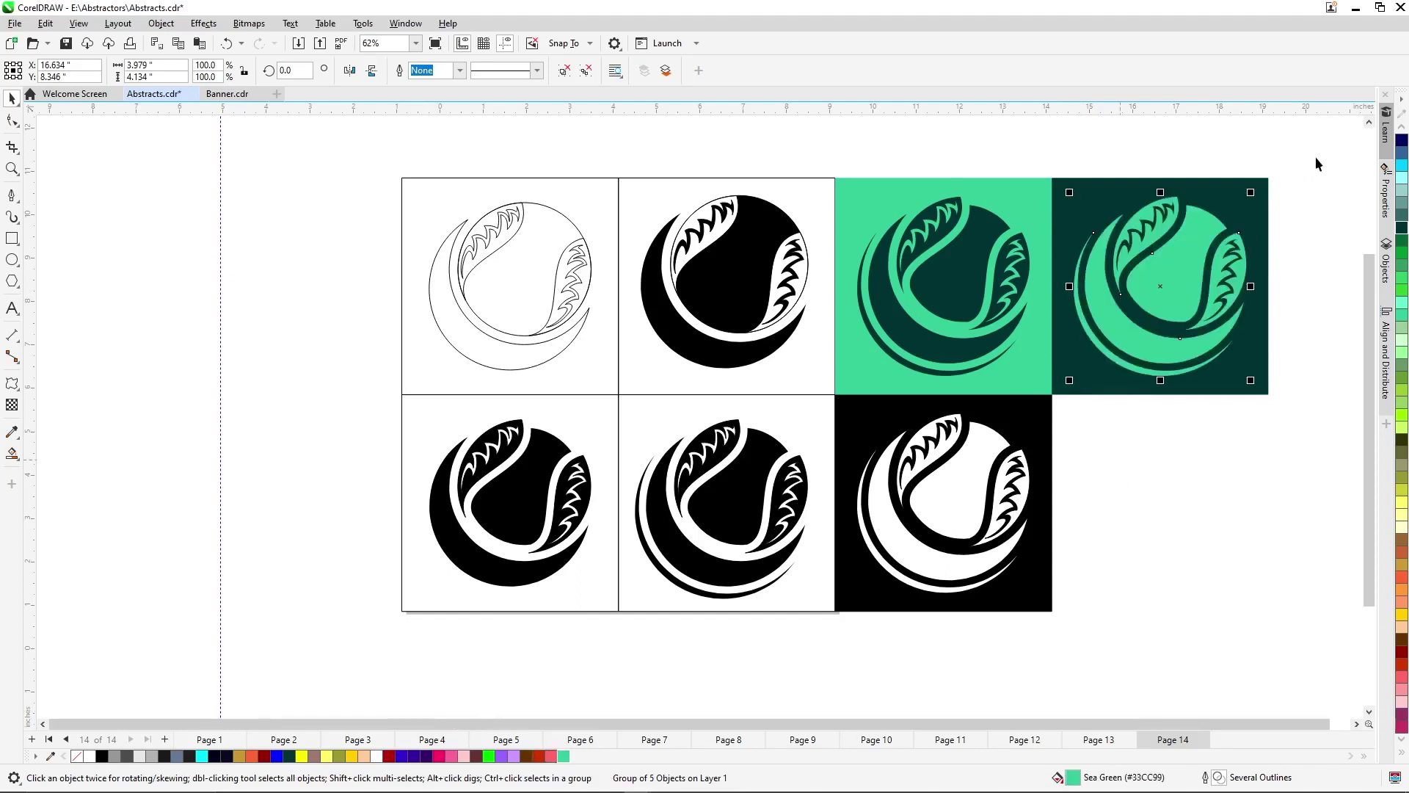
Duplicate the dark green frame and logo directly below, and give the copied frame an elliptical fountain fill with a Sea Green center.
{"action": "left_click_drag", "start_coordinate": [1315, 156], "coordinate": [1045, 431]}
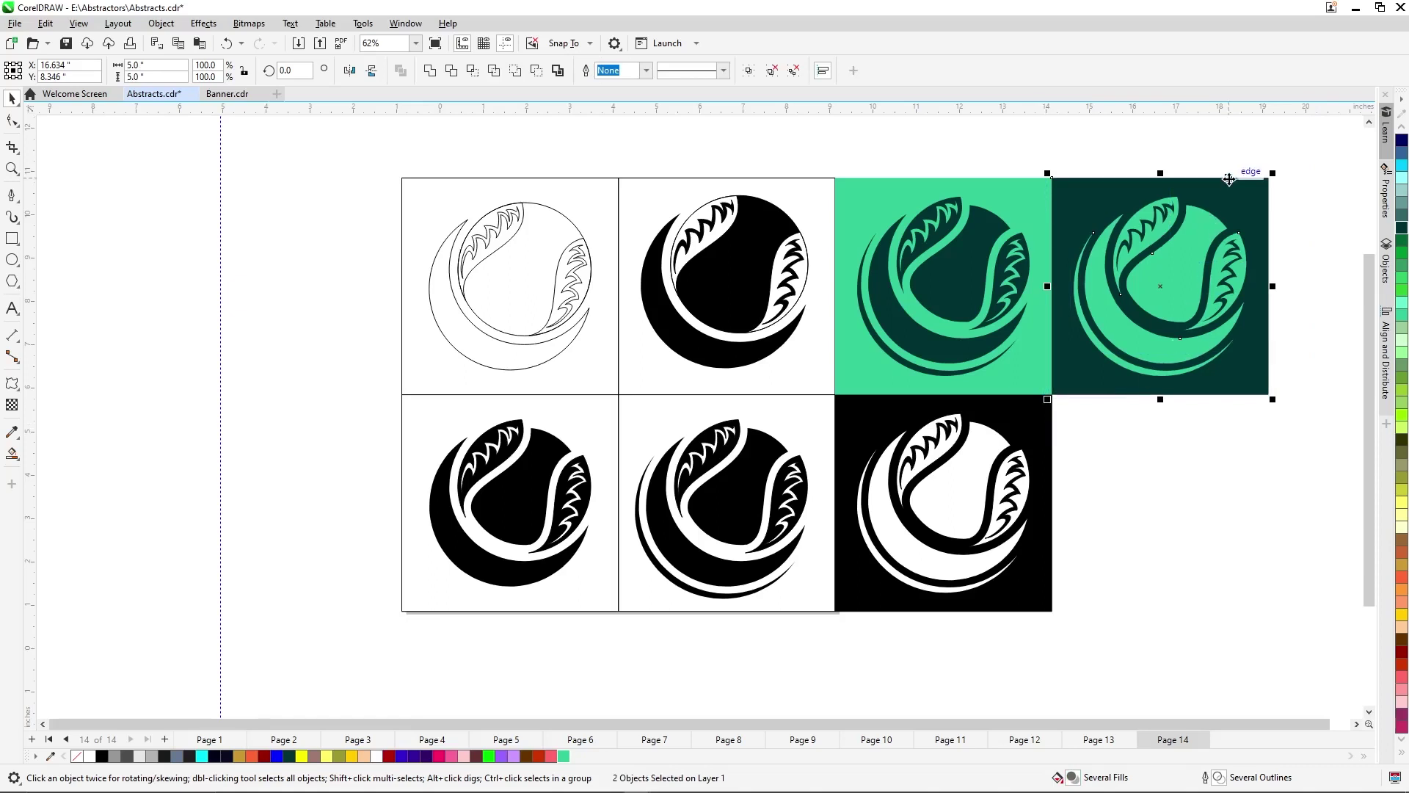
{"action": "left_click_drag", "start_coordinate": [1230, 183], "coordinate": [1190, 394]}
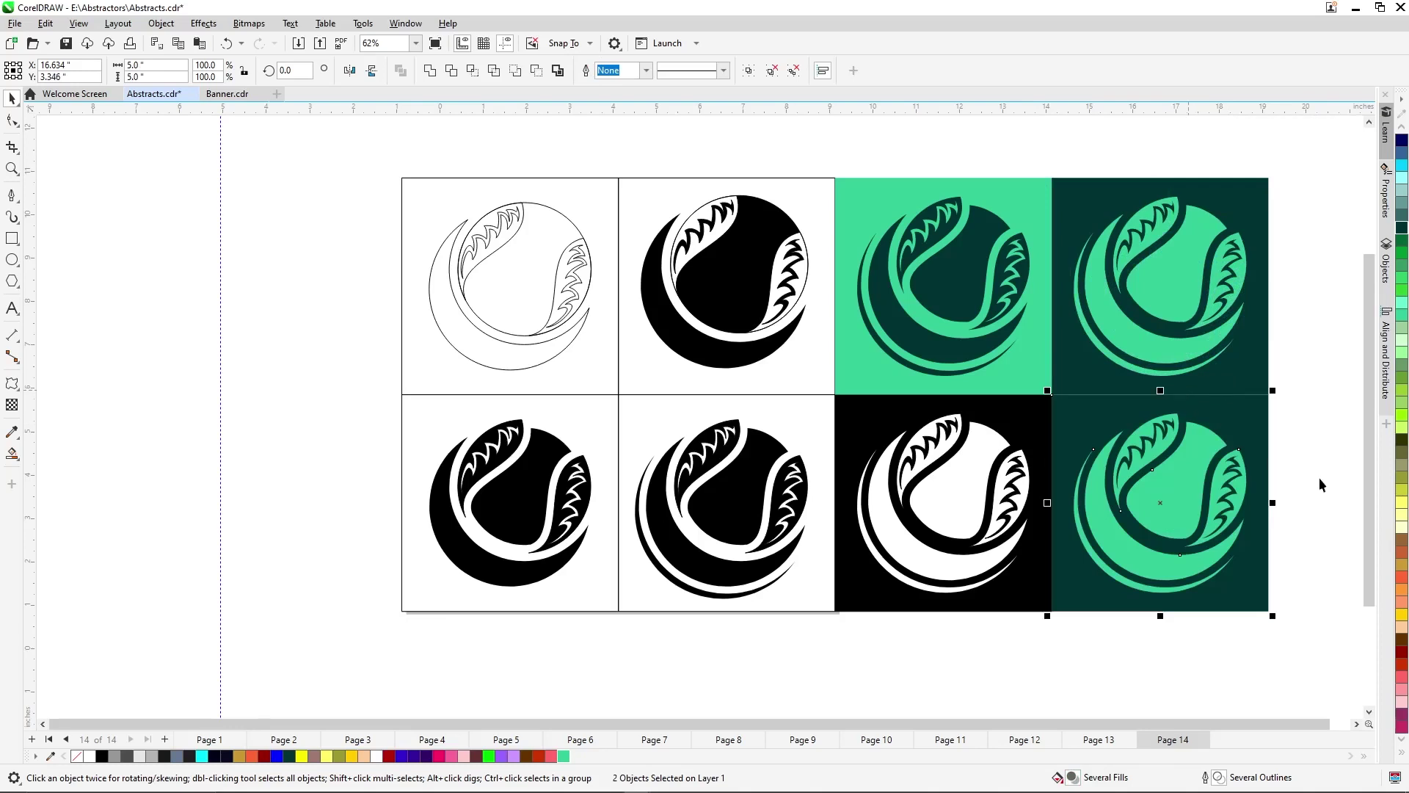
{"action": "left_click", "coordinate": [1255, 434]}
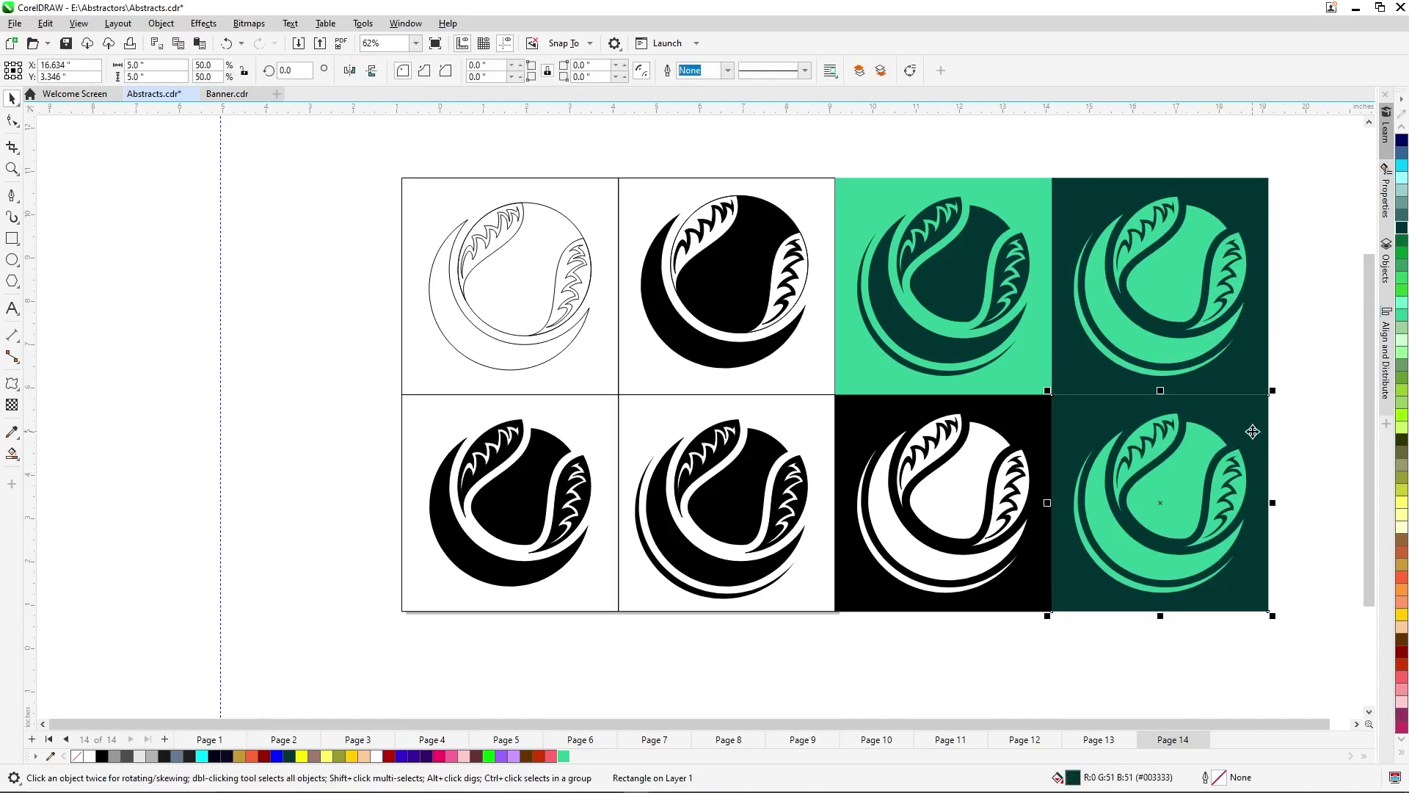
{"action": "key", "text": "g"}
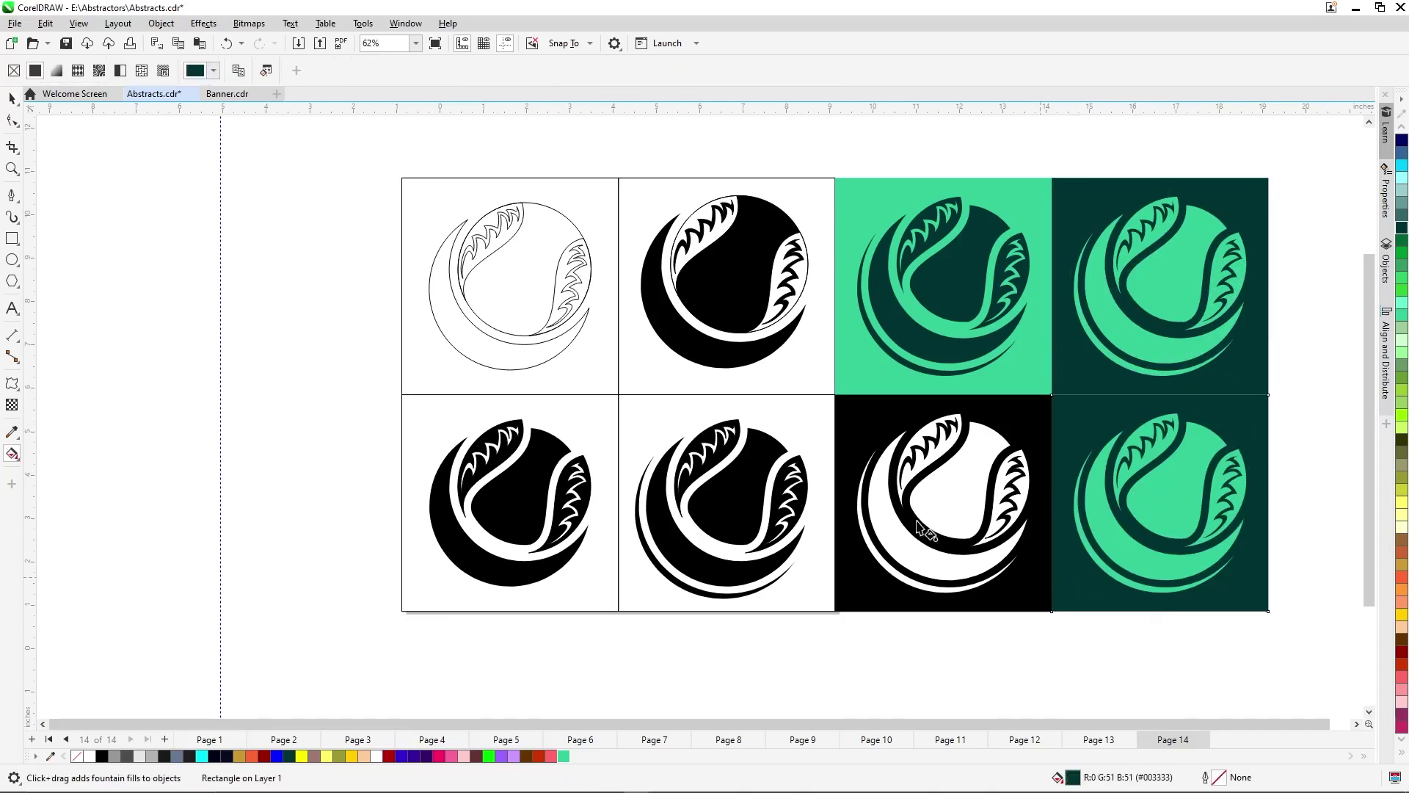
{"action": "left_click", "coordinate": [56, 71]}
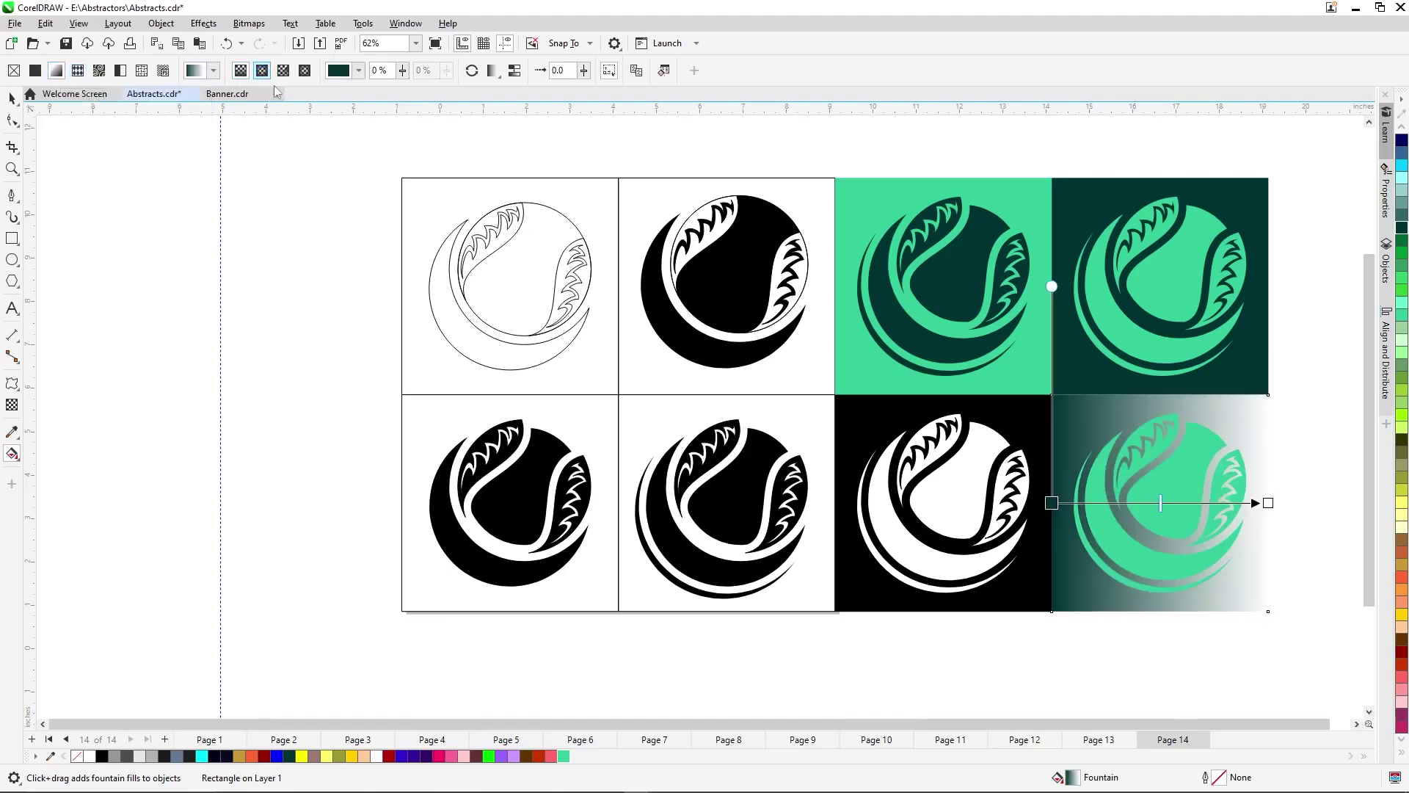
{"action": "left_click", "coordinate": [262, 71]}
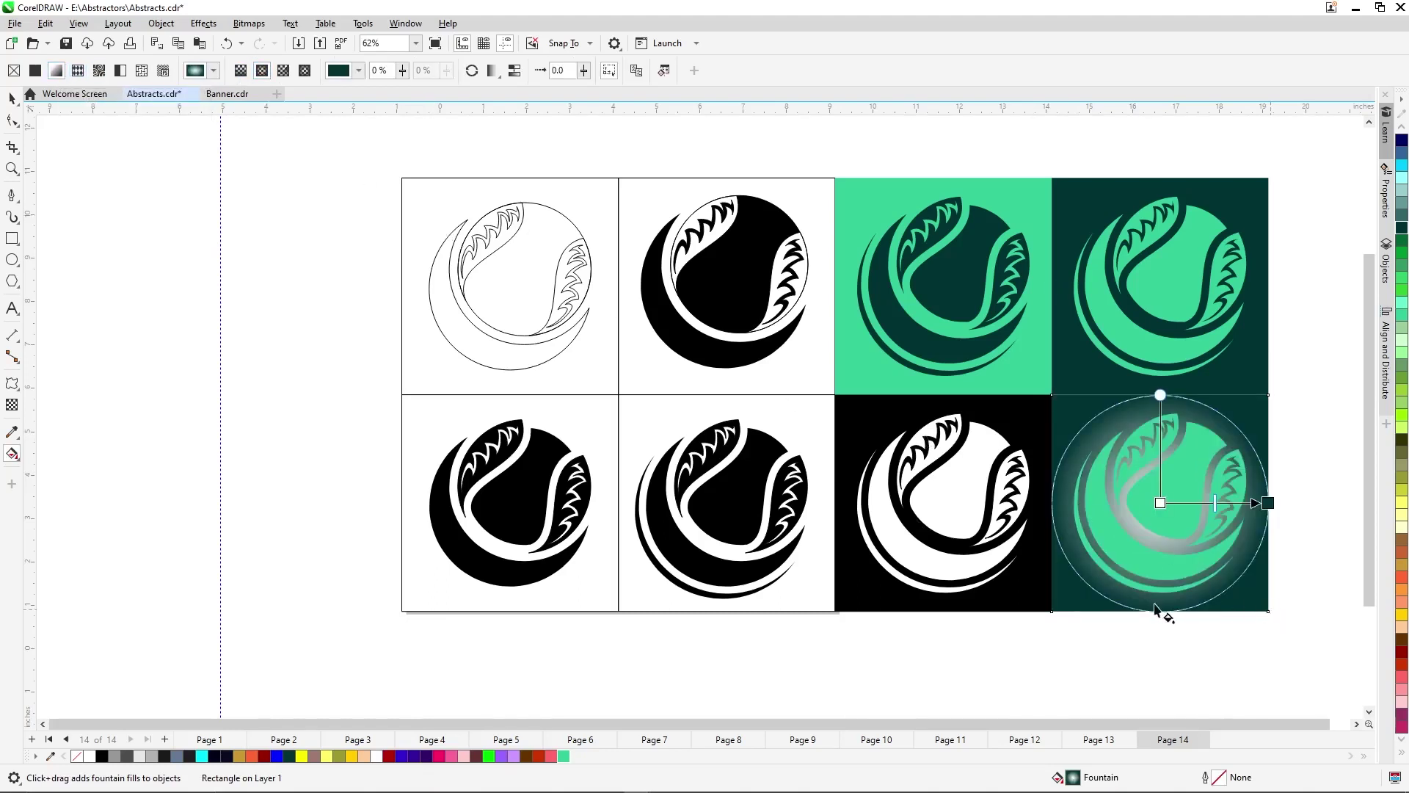
{"action": "left_click_drag", "start_coordinate": [565, 756], "coordinate": [1159, 504]}
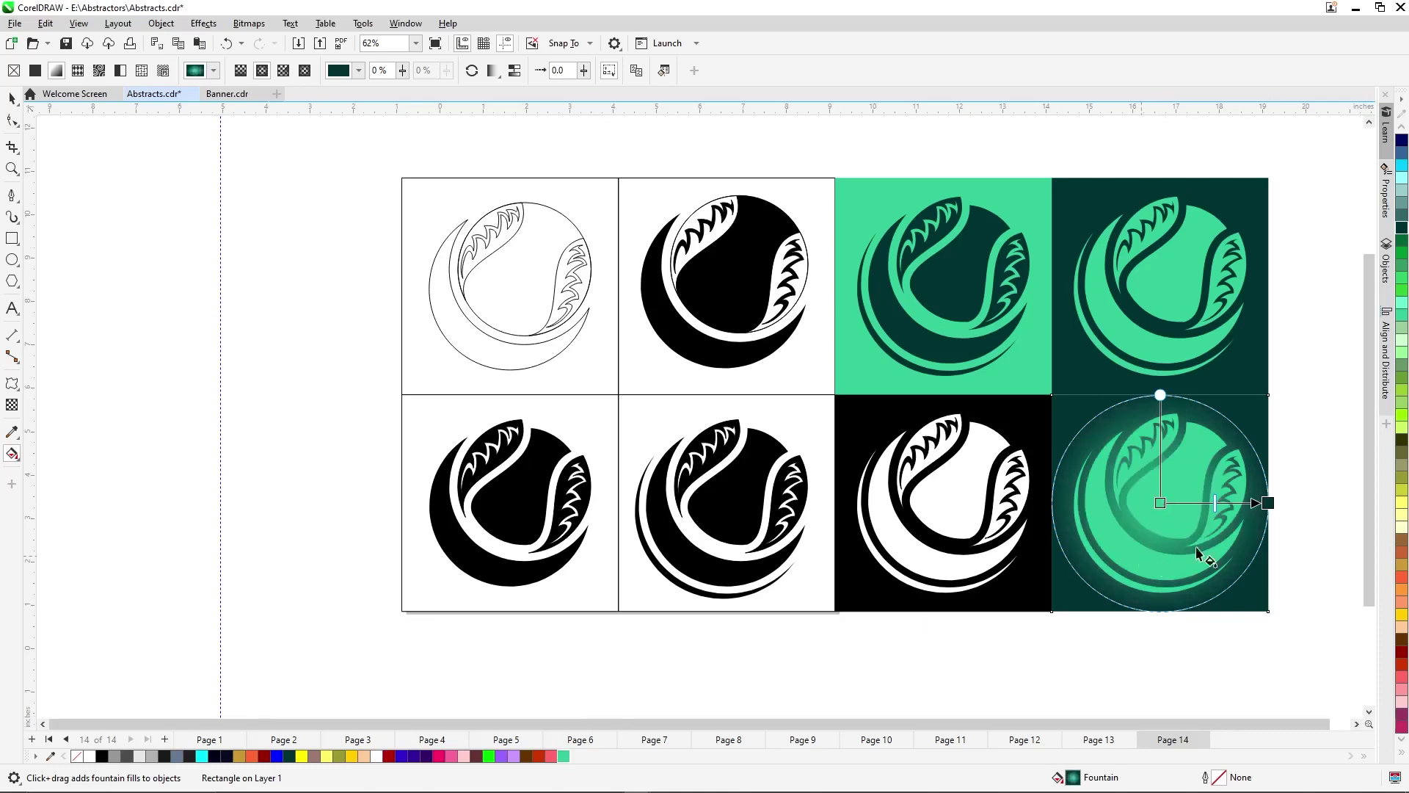
Extend the frame's elliptical fountain fill past its right edge, switching the smooth color transition off and back on to compare.
{"action": "scroll", "coordinate": [1300, 519], "scroll_direction": "up", "scroll_amount": 1}
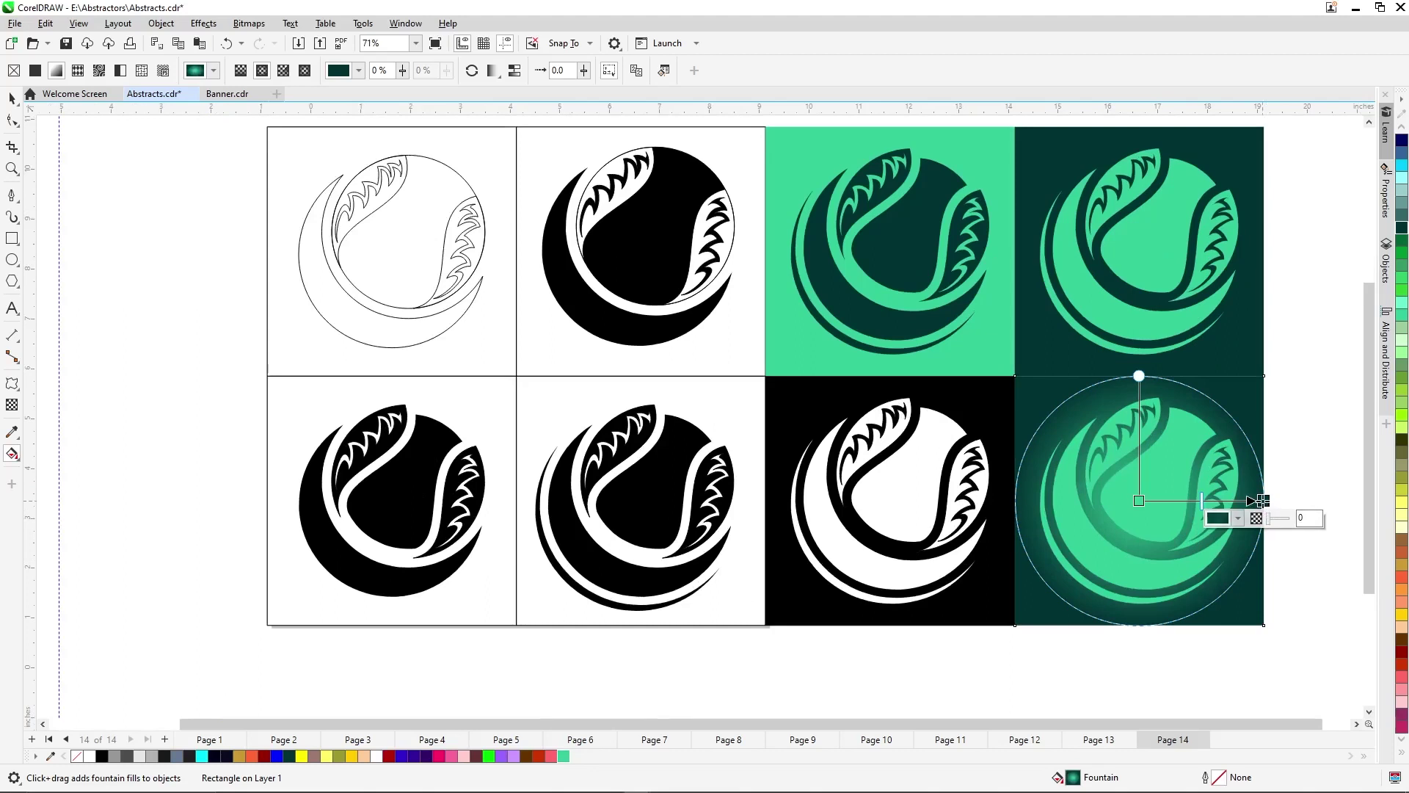
{"action": "left_click_drag", "start_coordinate": [1262, 501], "coordinate": [1287, 502]}
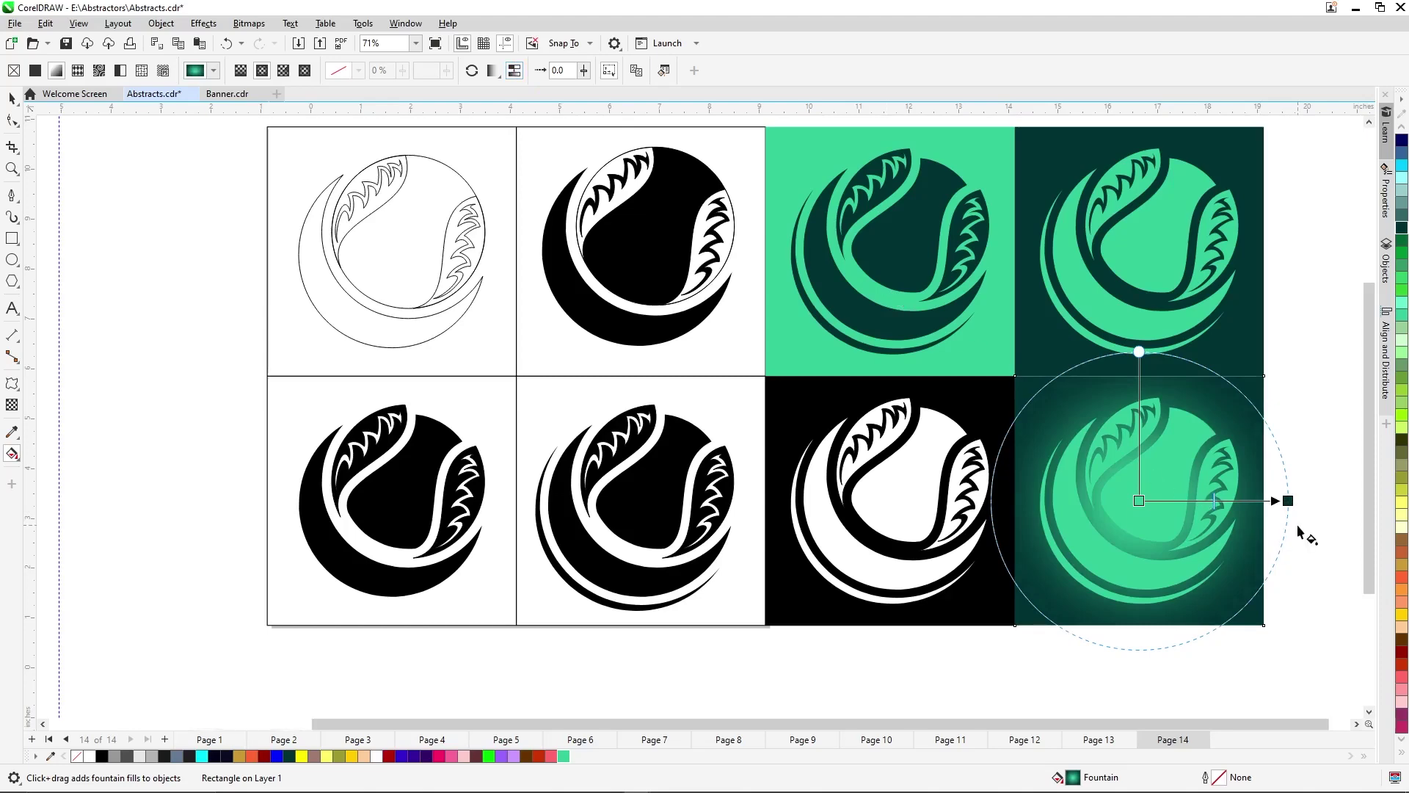
{"action": "scroll", "coordinate": [1302, 534], "scroll_direction": "up", "scroll_amount": 1}
{"action": "scroll", "coordinate": [1302, 534], "scroll_direction": "up", "scroll_amount": 1}
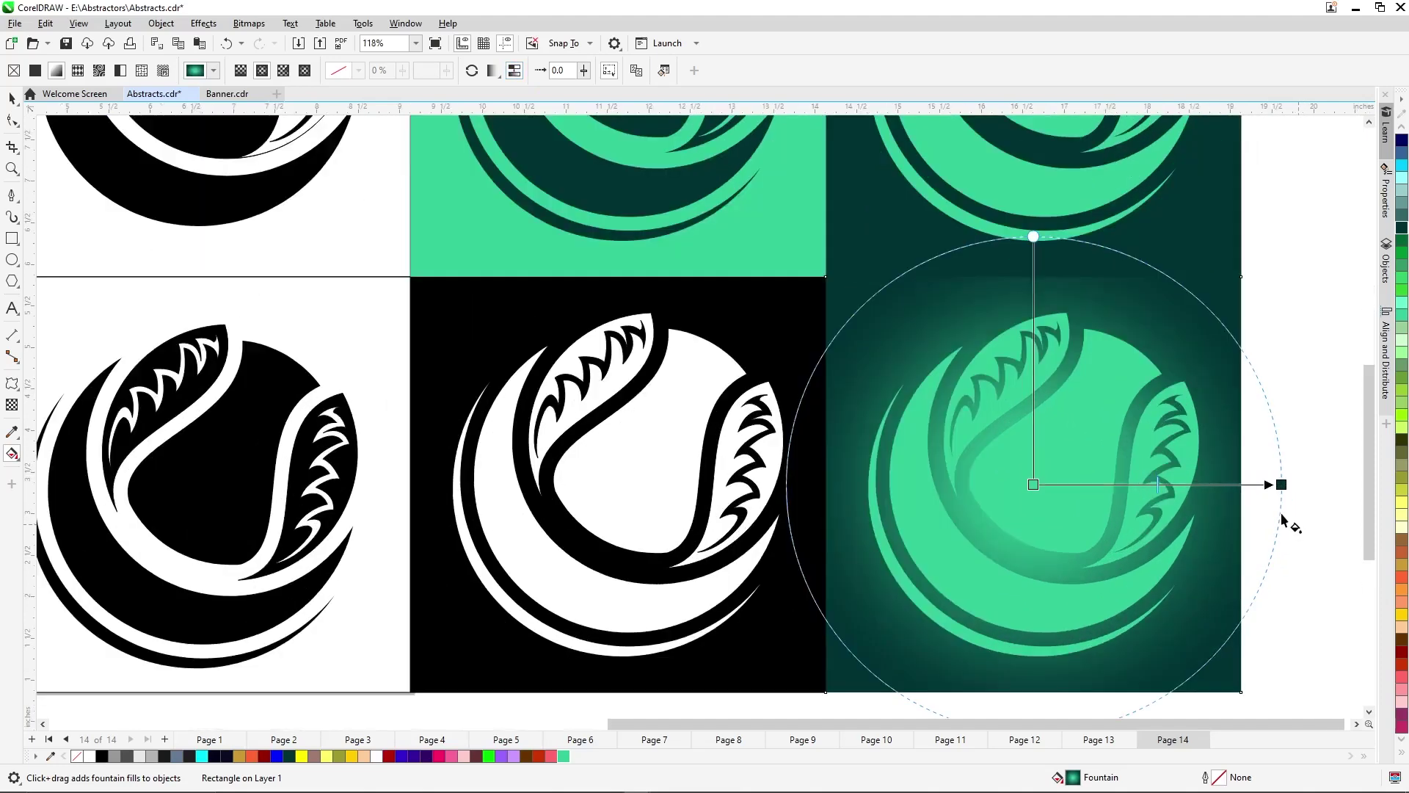
{"action": "left_click", "coordinate": [511, 74]}
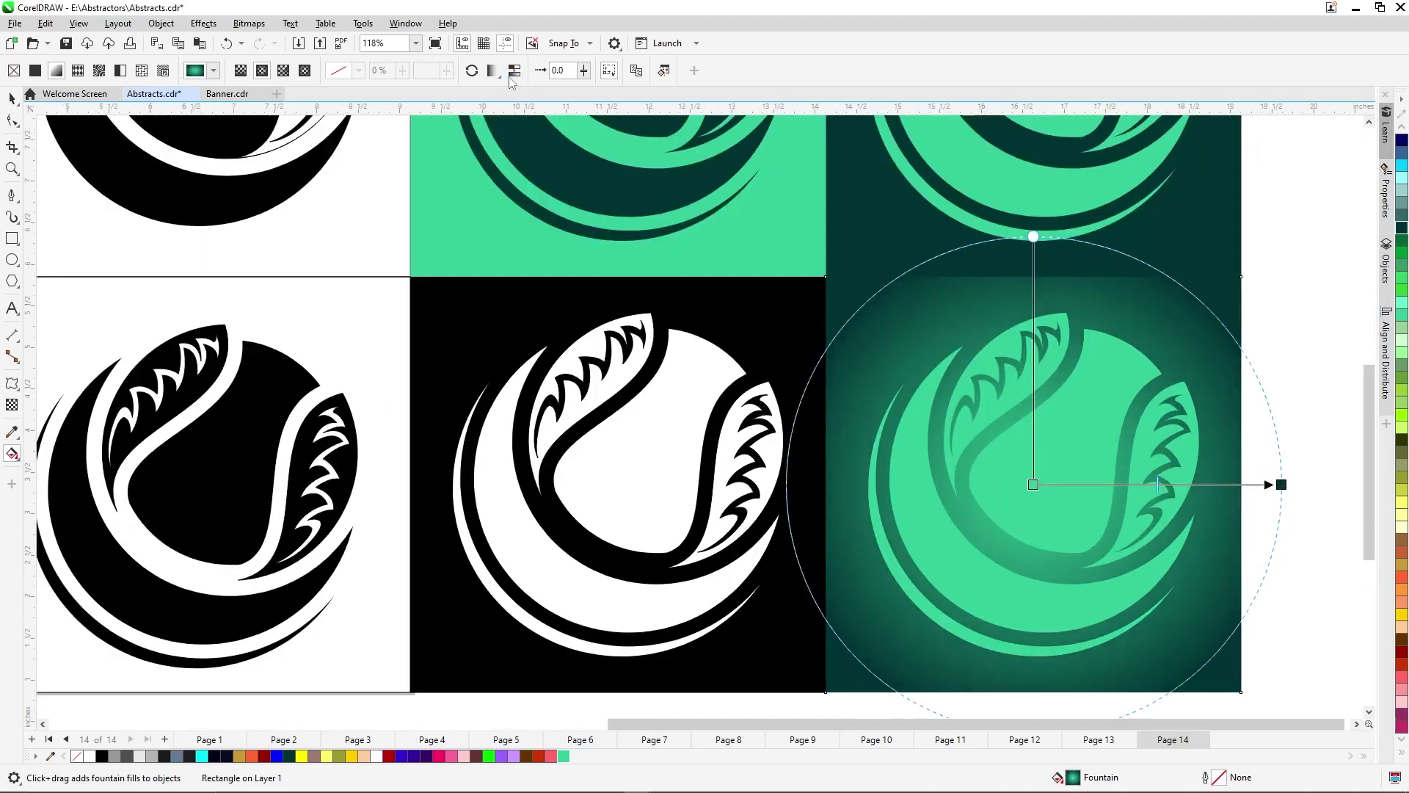
{"action": "left_click", "coordinate": [512, 74]}
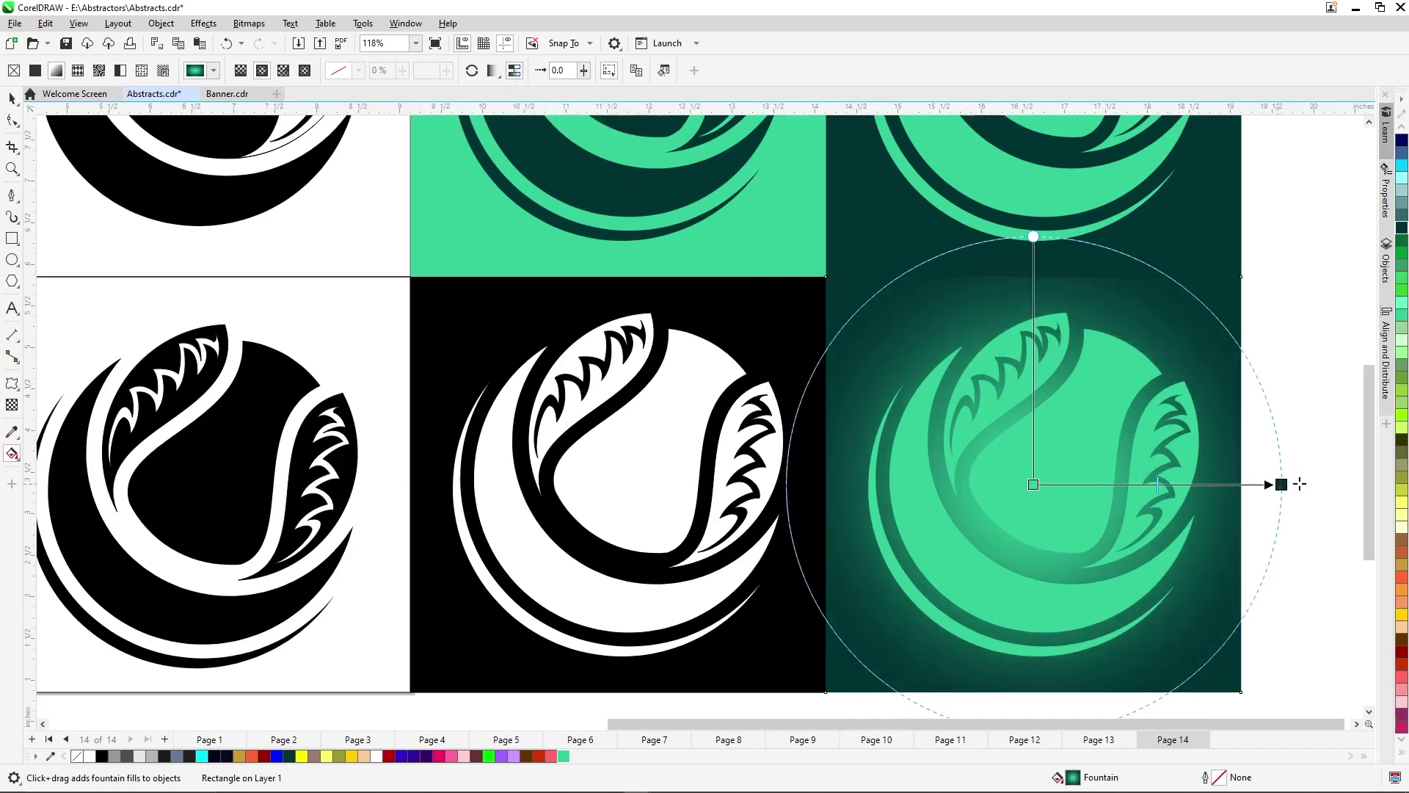
{"action": "left_click_drag", "start_coordinate": [1299, 484], "coordinate": [1323, 484]}
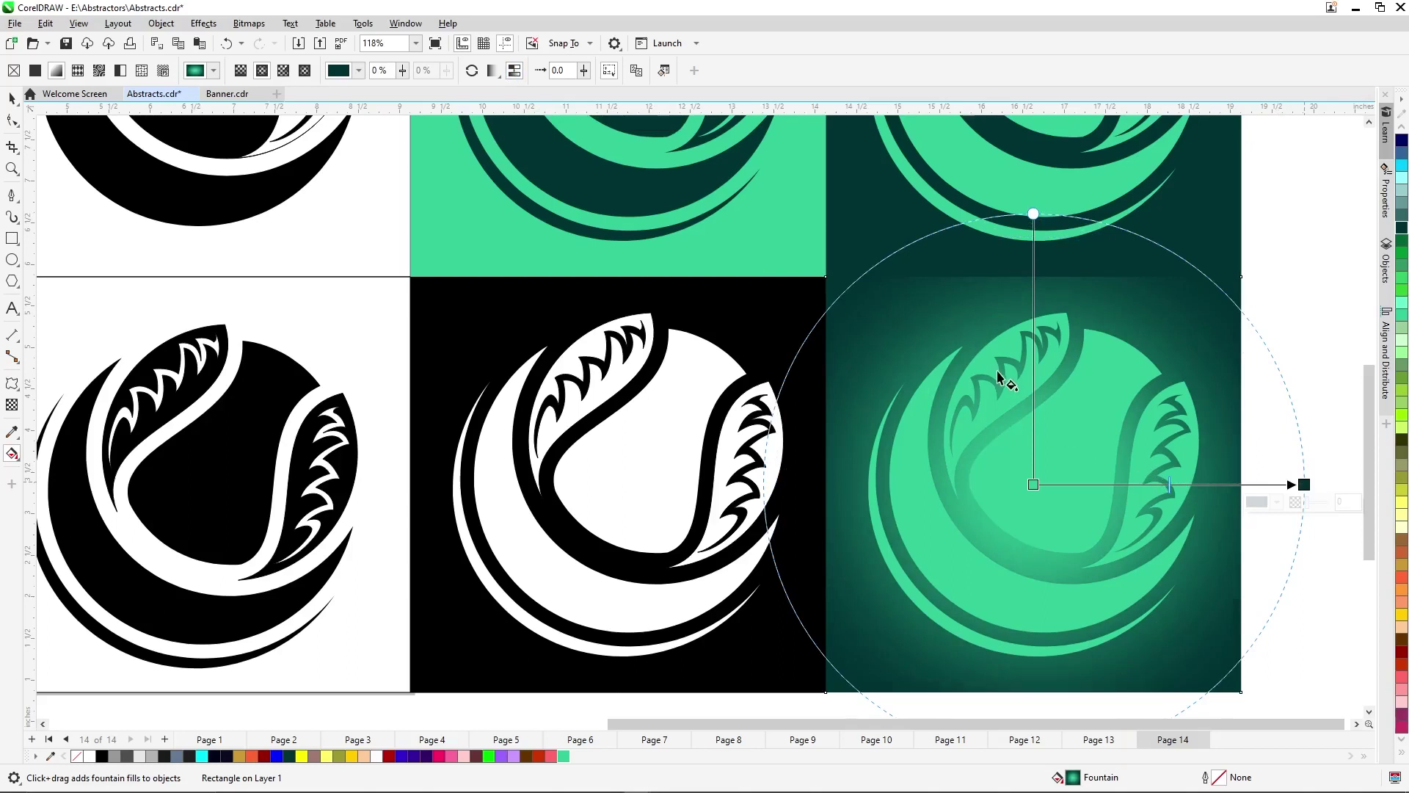
Apply a linear fountain fill from Sea Green to white to the logo group on the gradient frame.
{"action": "scroll", "coordinate": [1057, 507], "scroll_direction": "down", "scroll_amount": 1}
{"action": "left_click", "coordinate": [1053, 509]}
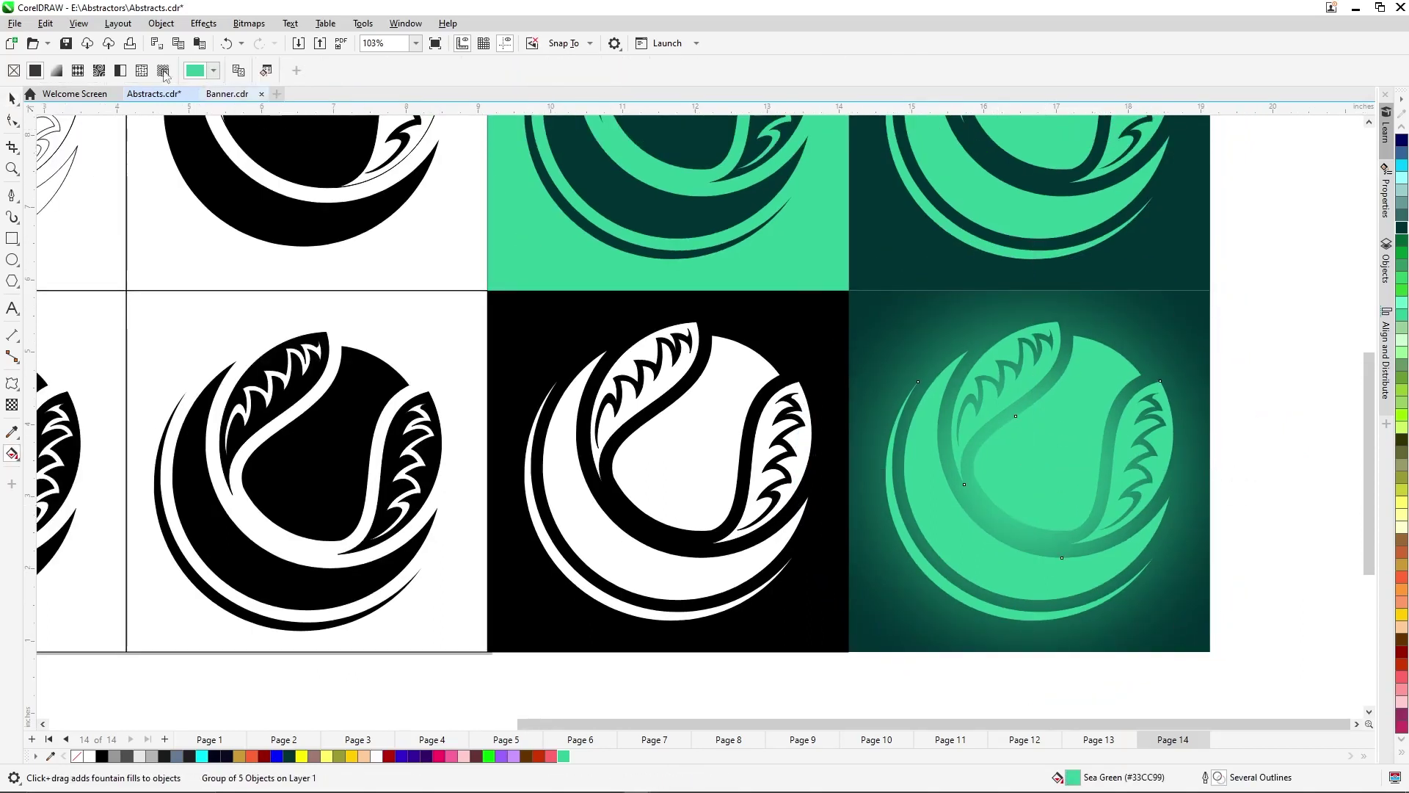
{"action": "left_click", "coordinate": [57, 70]}
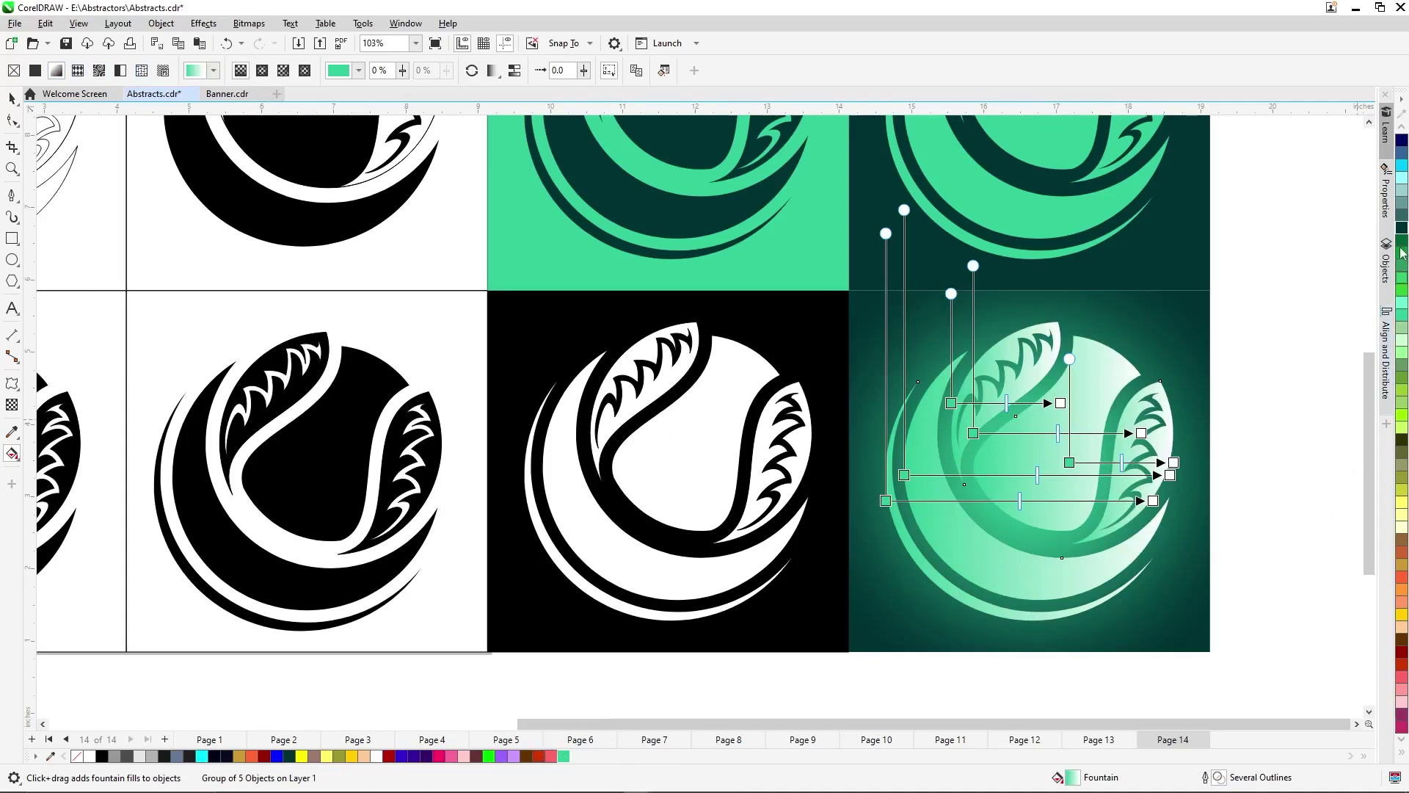
Try a green end color for the fountain fill of the logo's right-hand toothed piece, and undo it.
{"action": "left_click_drag", "start_coordinate": [1403, 247], "coordinate": [1175, 462]}
{"action": "scroll", "coordinate": [1175, 462], "scroll_direction": "up", "scroll_amount": 3}
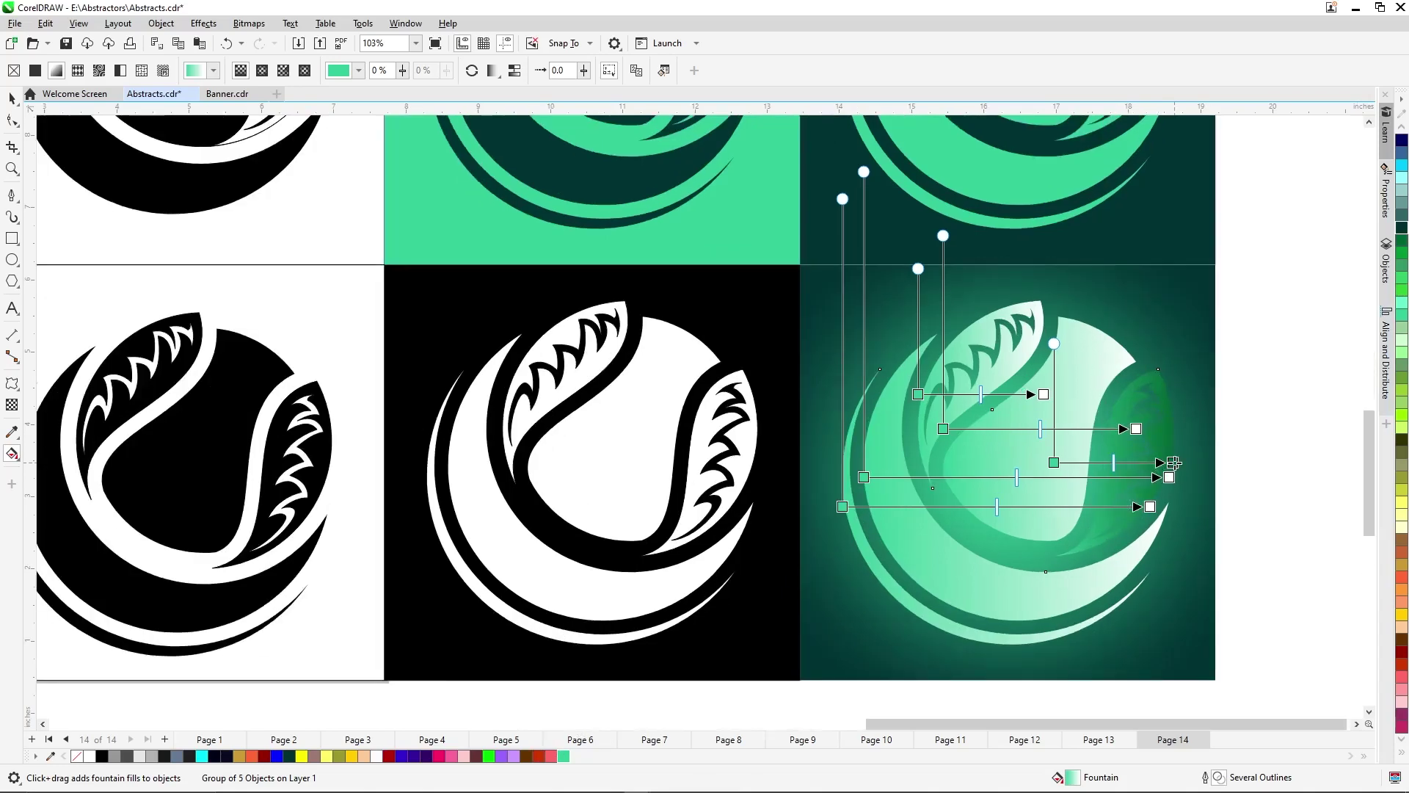
{"action": "key", "text": "ctrl+z"}
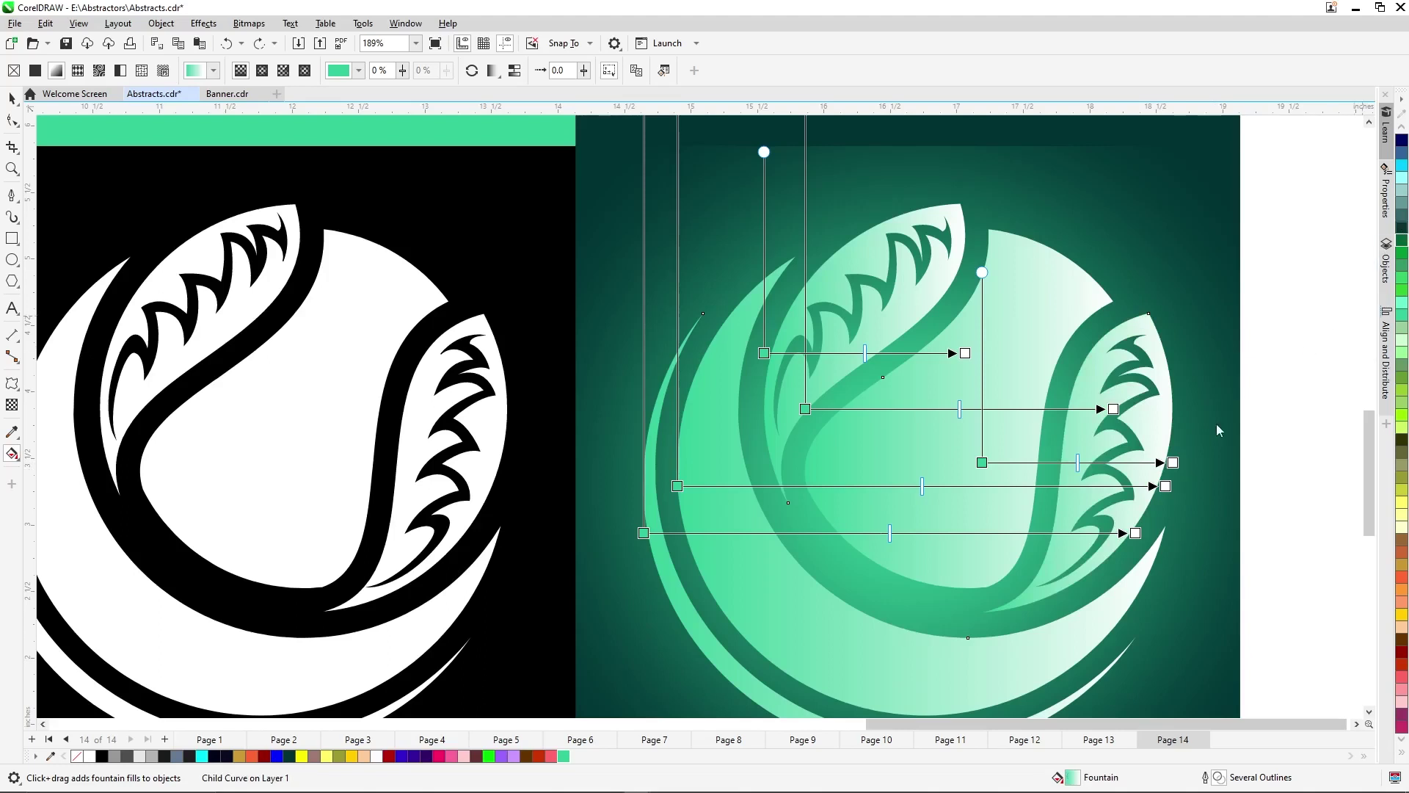
Give the right-hand toothed piece's fountain fill a Turquoise end color and shift its start point to the piece's inner edge.
{"action": "left_click", "coordinate": [1173, 463]}
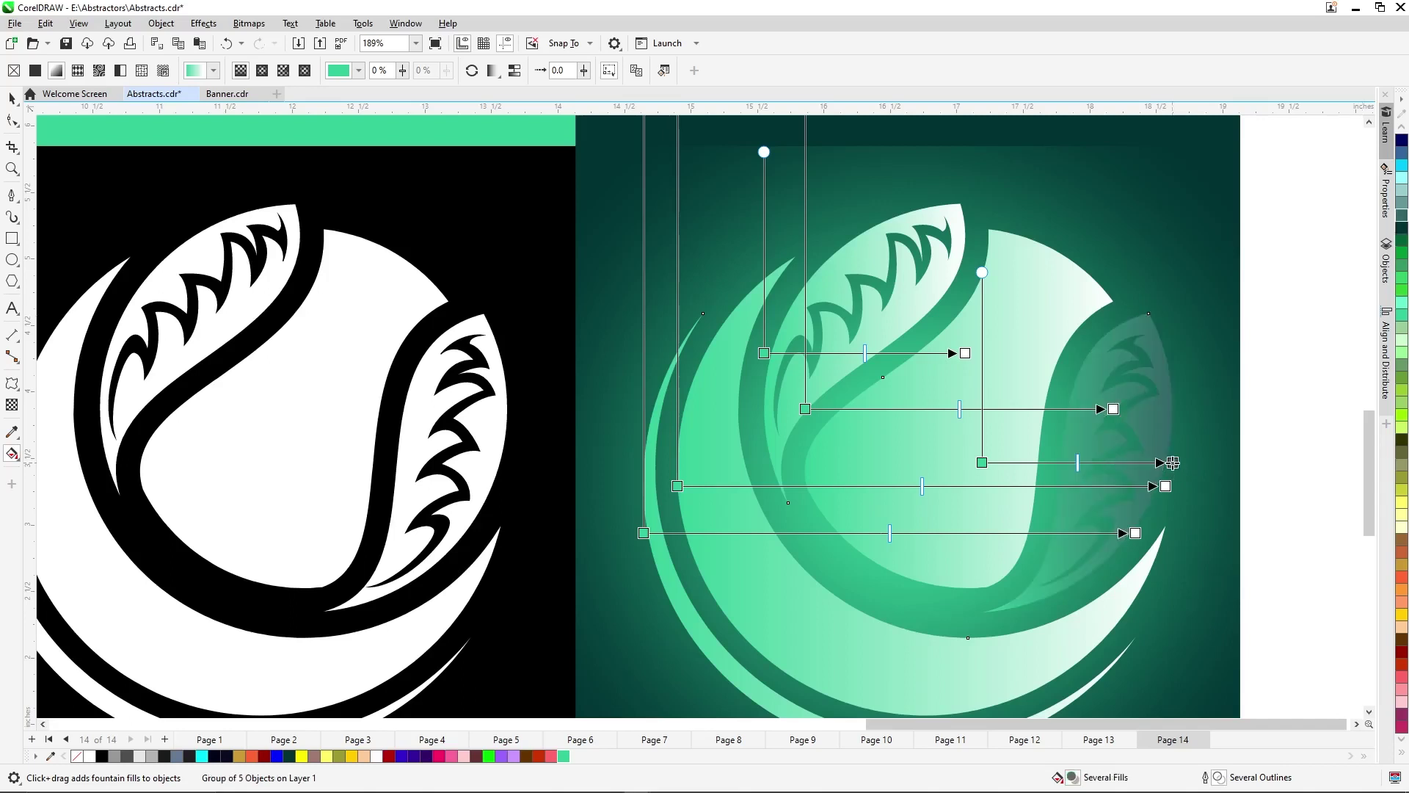
{"action": "key", "text": "ctrl+z"}
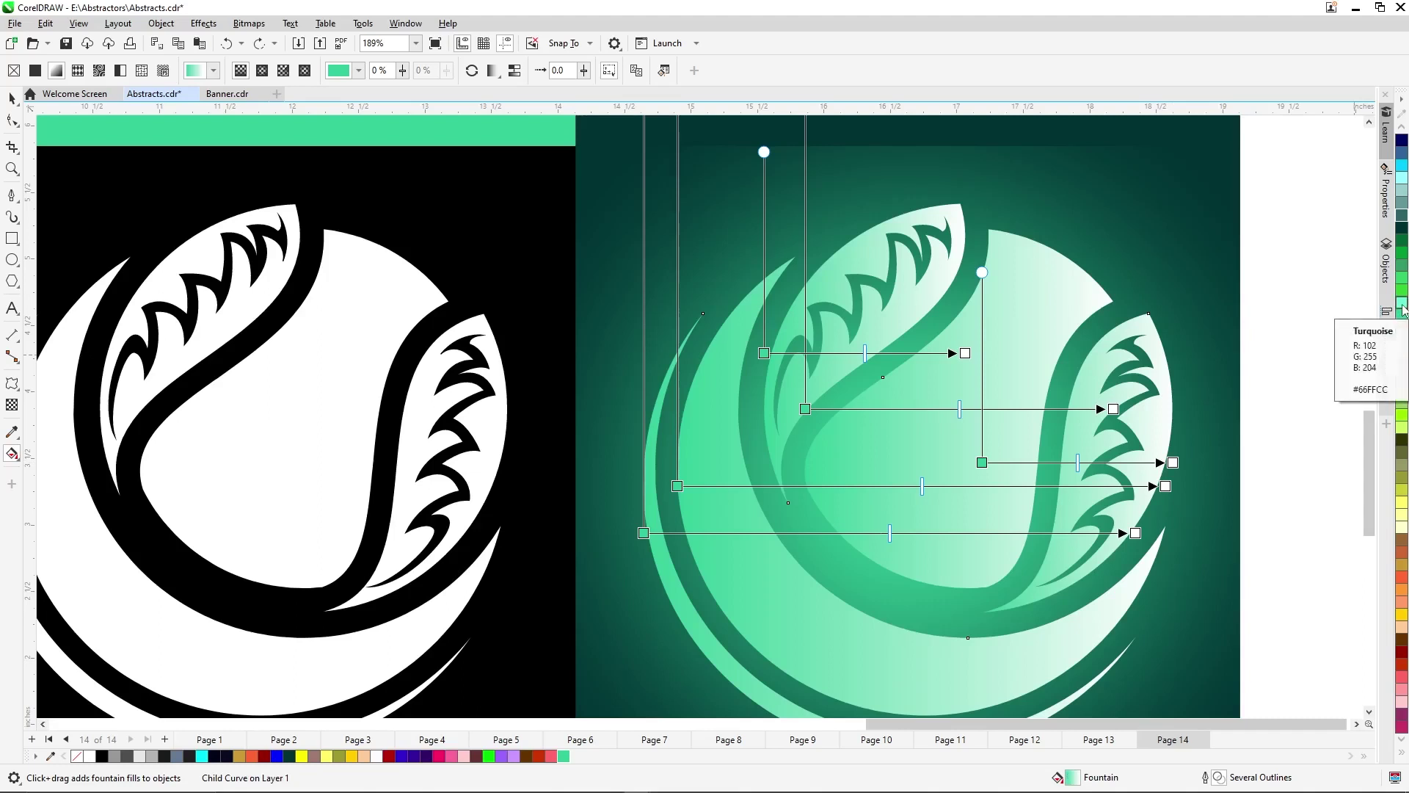
{"action": "left_click_drag", "start_coordinate": [1402, 309], "coordinate": [1173, 462]}
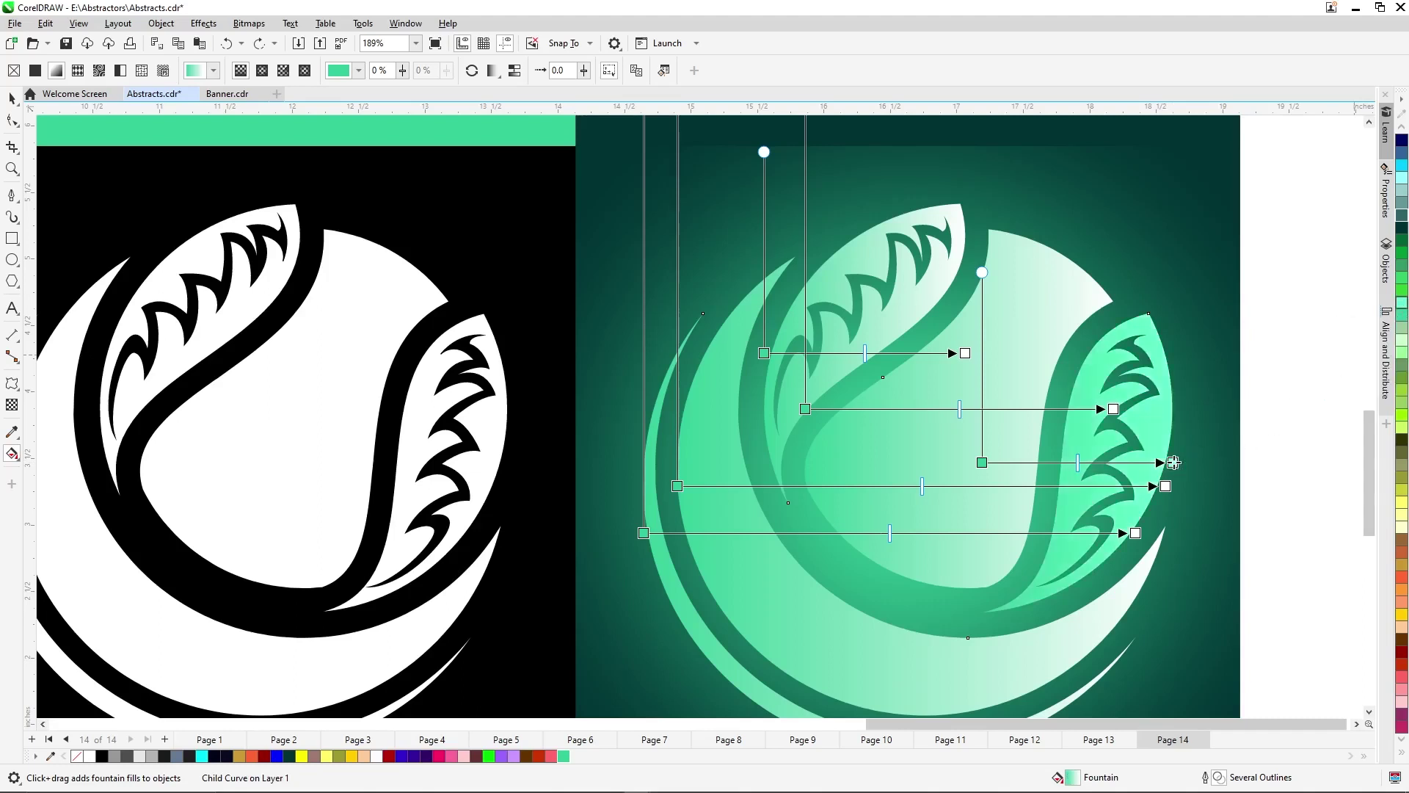
{"action": "left_click_drag", "start_coordinate": [982, 463], "coordinate": [1061, 461]}
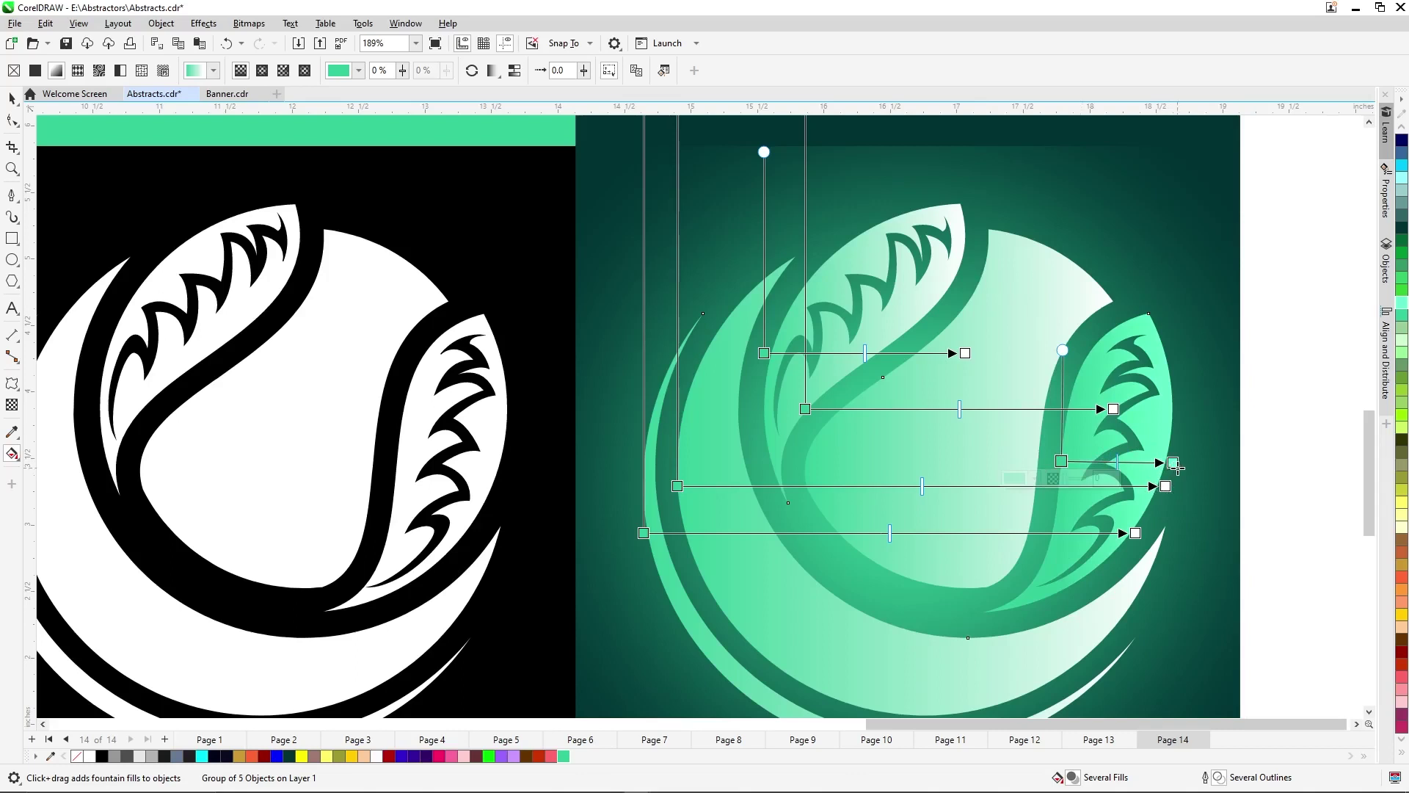
Set the end color of the large crescent's fountain fill to Turquoise and reverse the fill direction on that crescent only.
{"action": "left_click", "coordinate": [677, 485]}
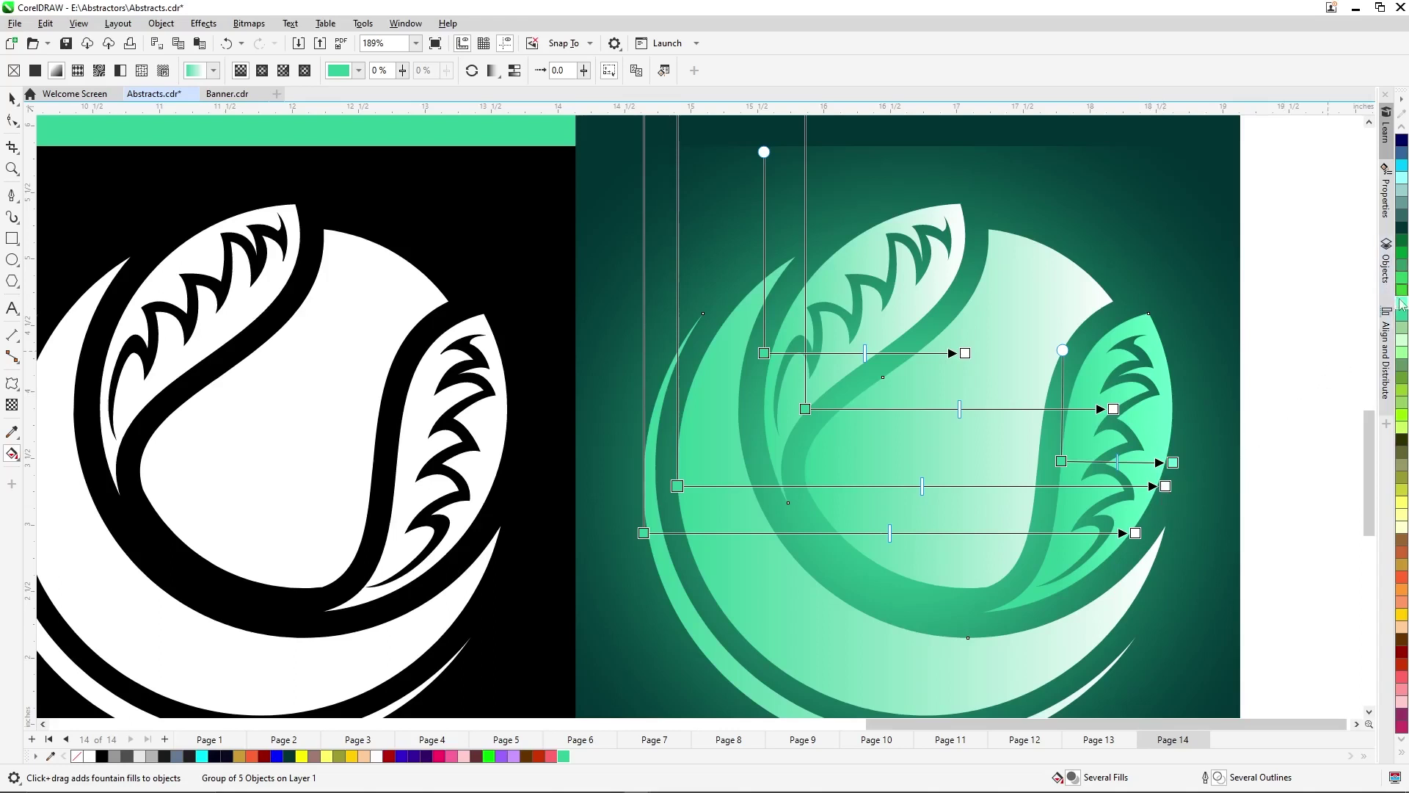
{"action": "left_click_drag", "start_coordinate": [1401, 303], "coordinate": [1168, 491]}
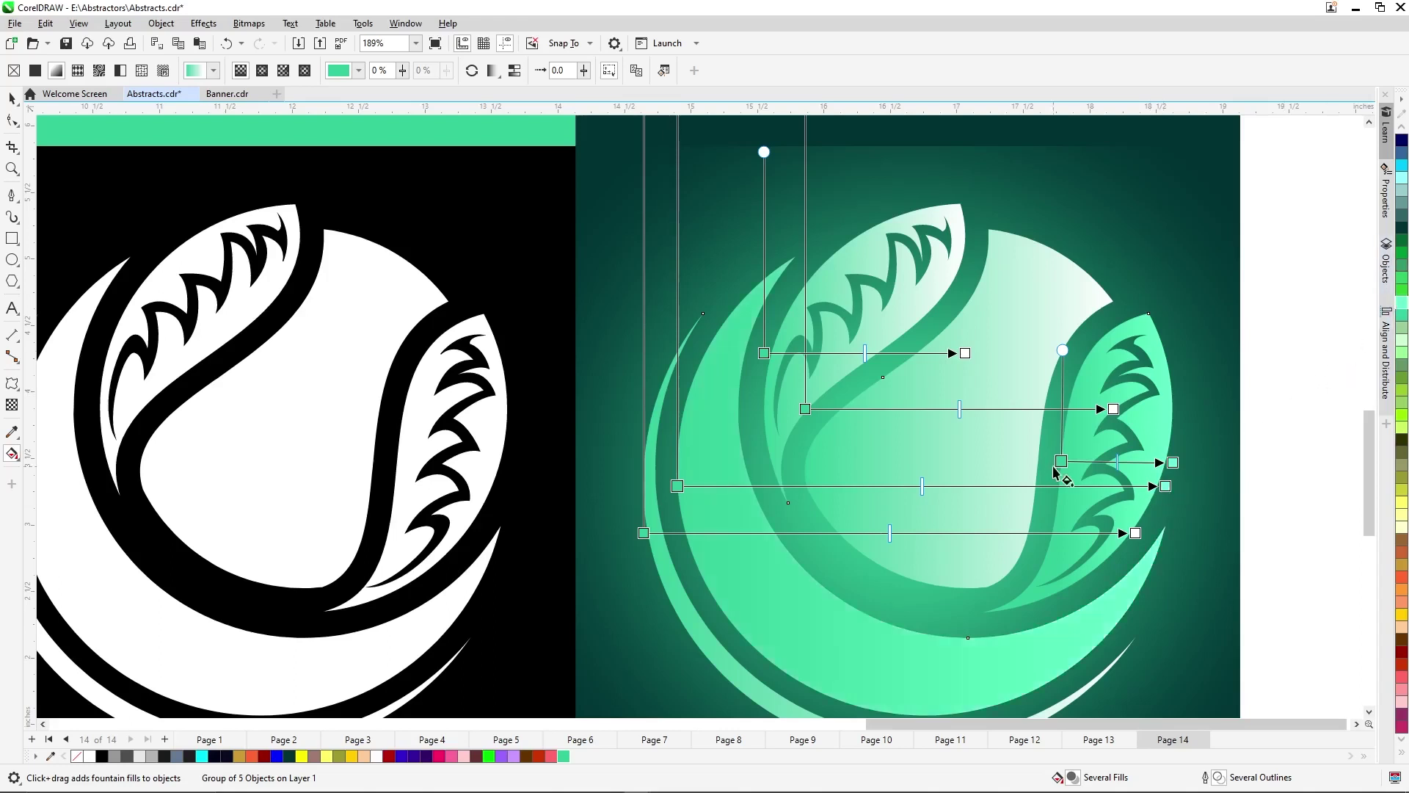
{"action": "left_click", "coordinate": [472, 70]}
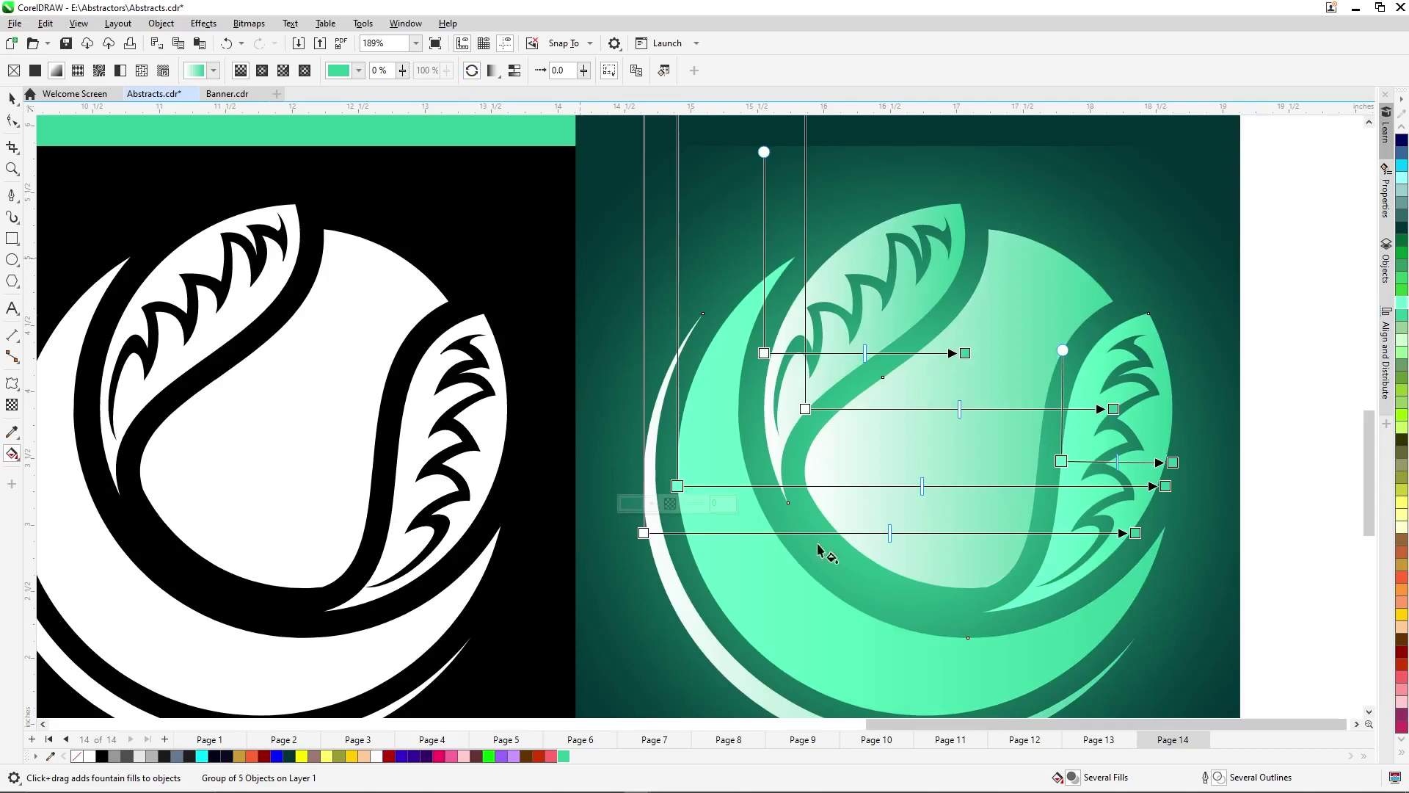
{"action": "key", "text": "ctrl+z"}
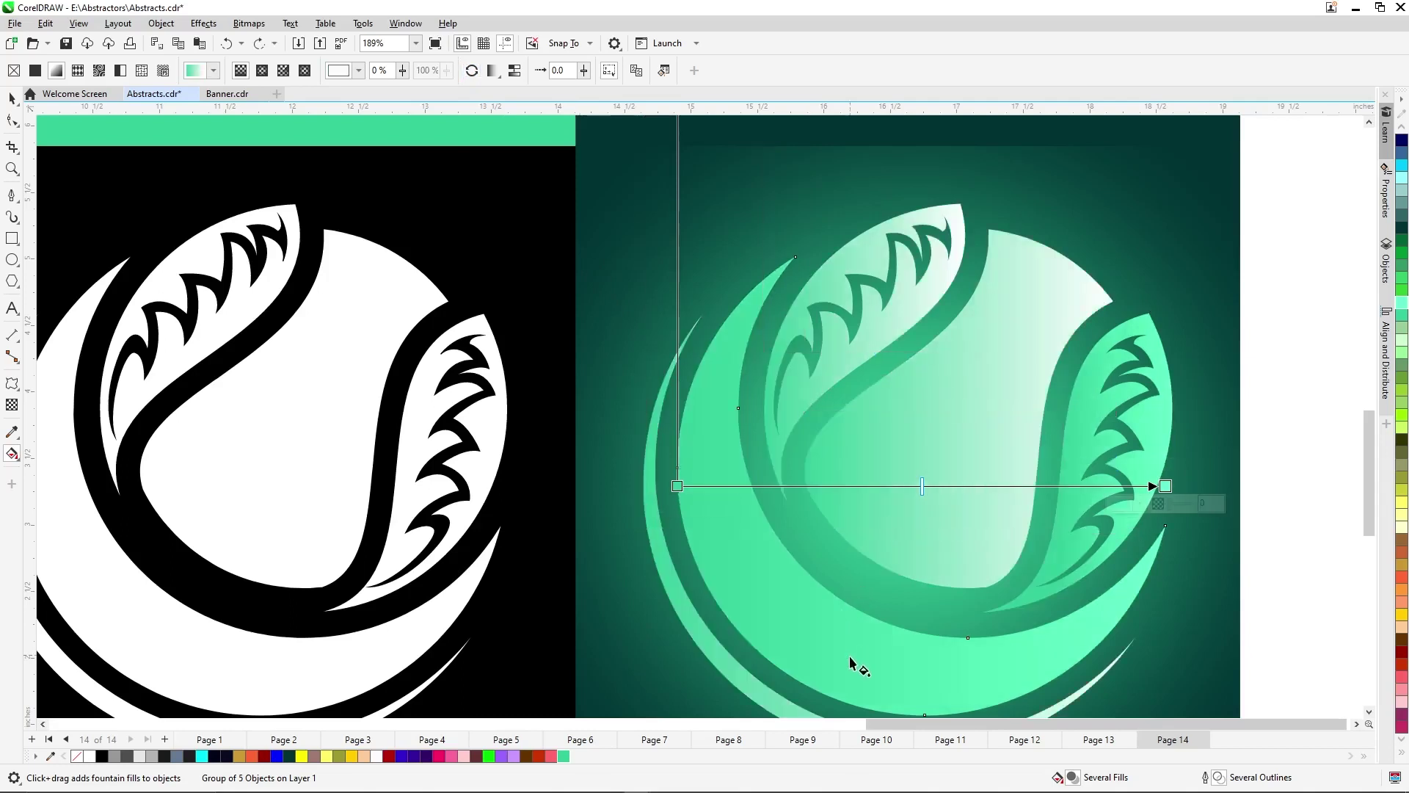
{"action": "left_click", "coordinate": [851, 657], "text": "ctrl"}
{"action": "left_click", "coordinate": [472, 70]}
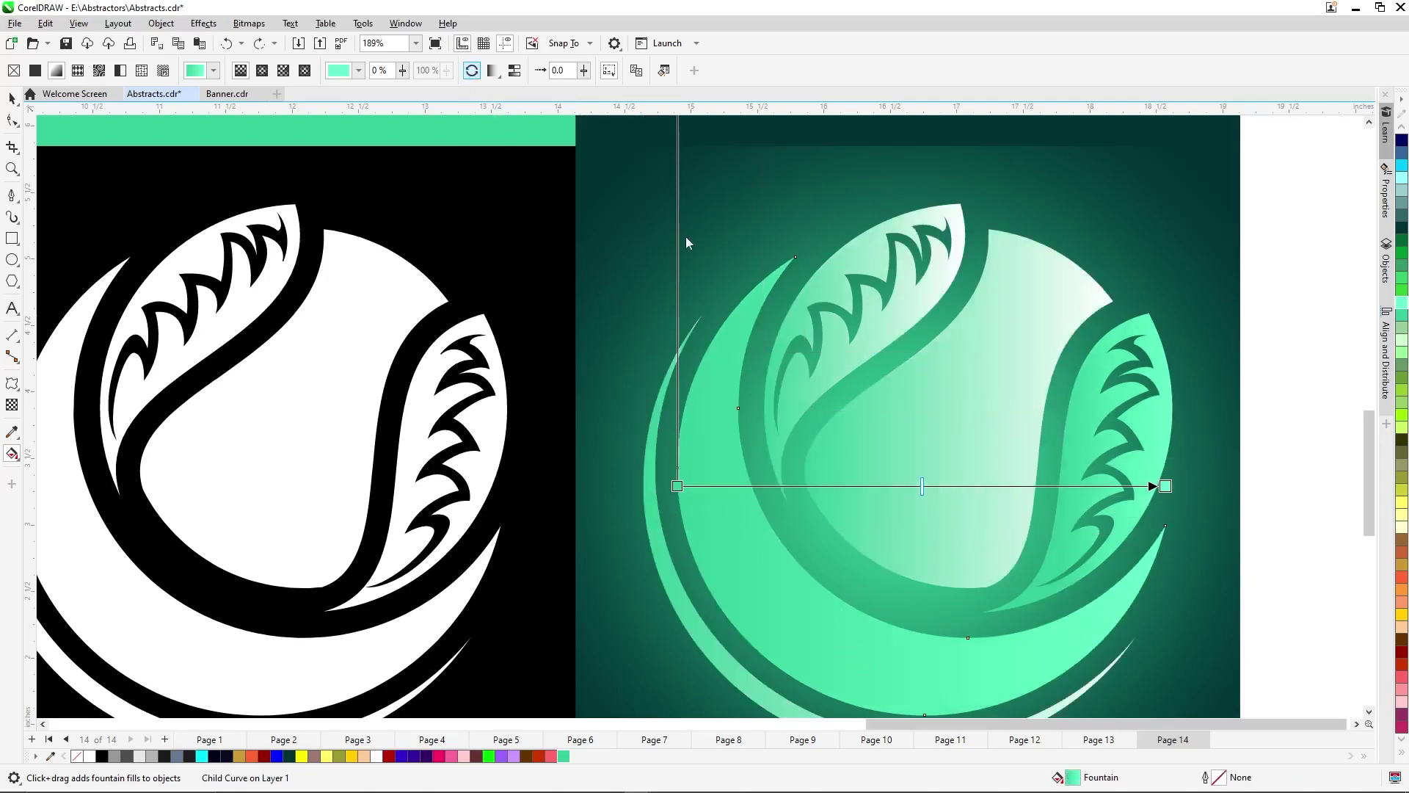
Set the central ball shape's fountain fill to end in Turquoise and shorten the gradient to the shape's inner right edge.
{"action": "left_click", "coordinate": [981, 447], "text": "ctrl"}
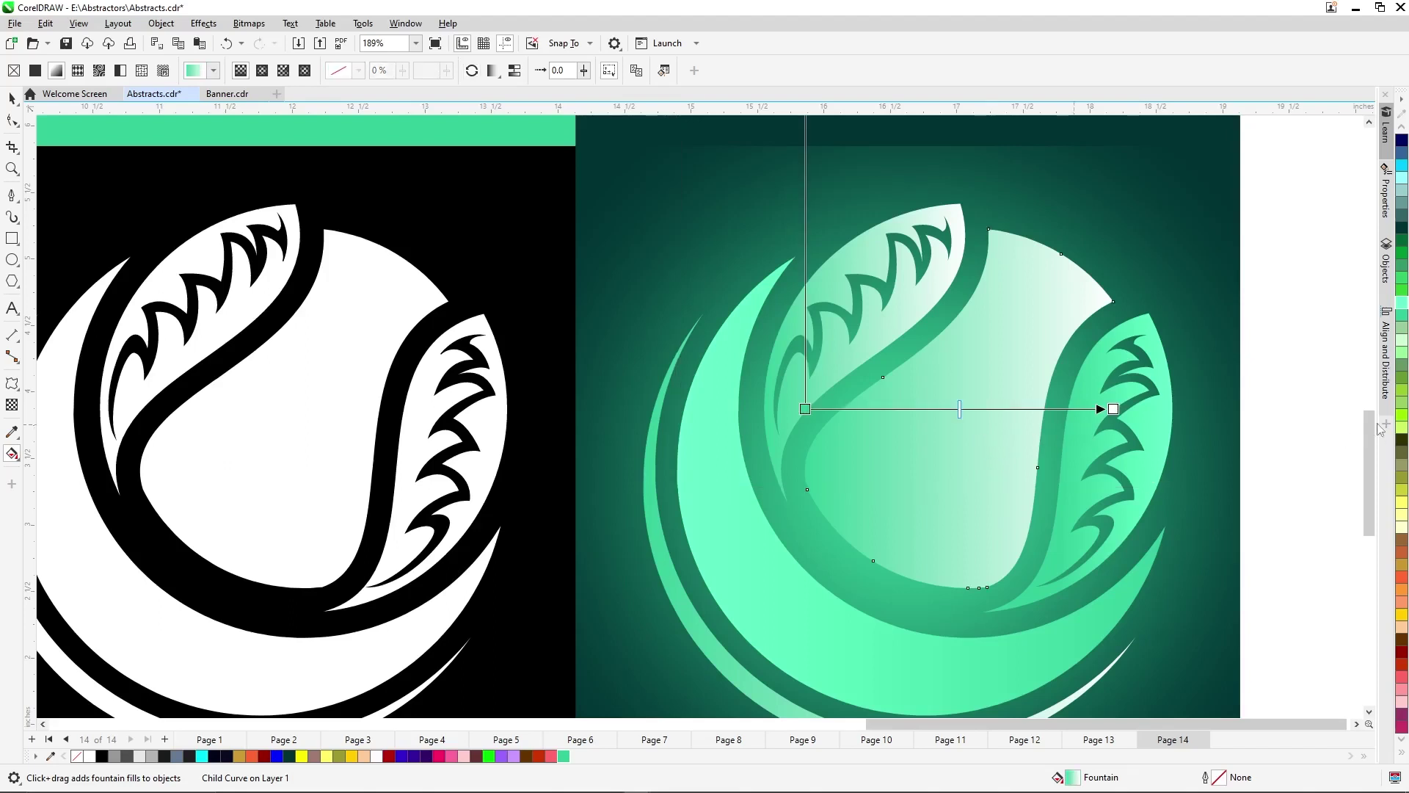
{"action": "left_click_drag", "start_coordinate": [1391, 315], "coordinate": [1114, 411]}
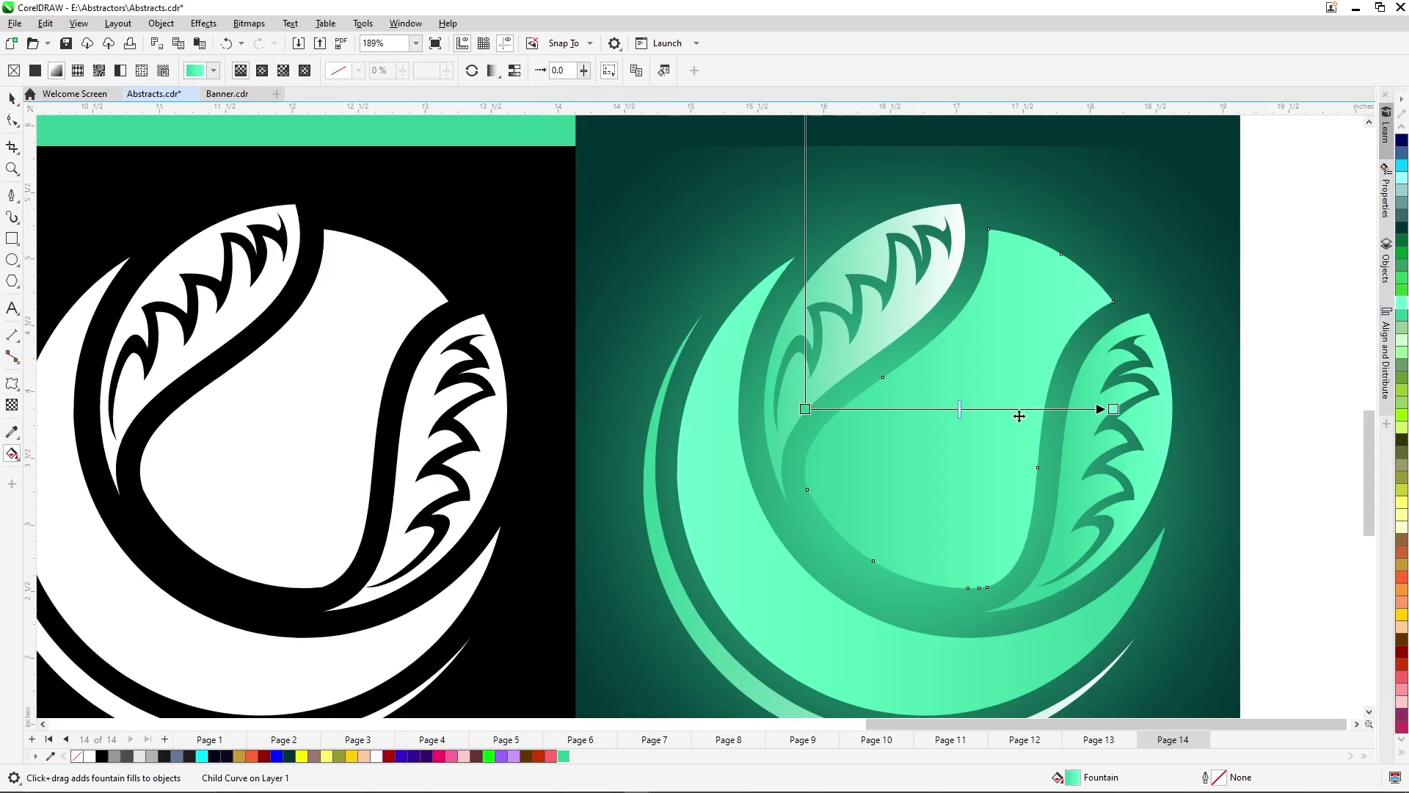
{"action": "left_click_drag", "start_coordinate": [1113, 410], "coordinate": [1045, 408]}
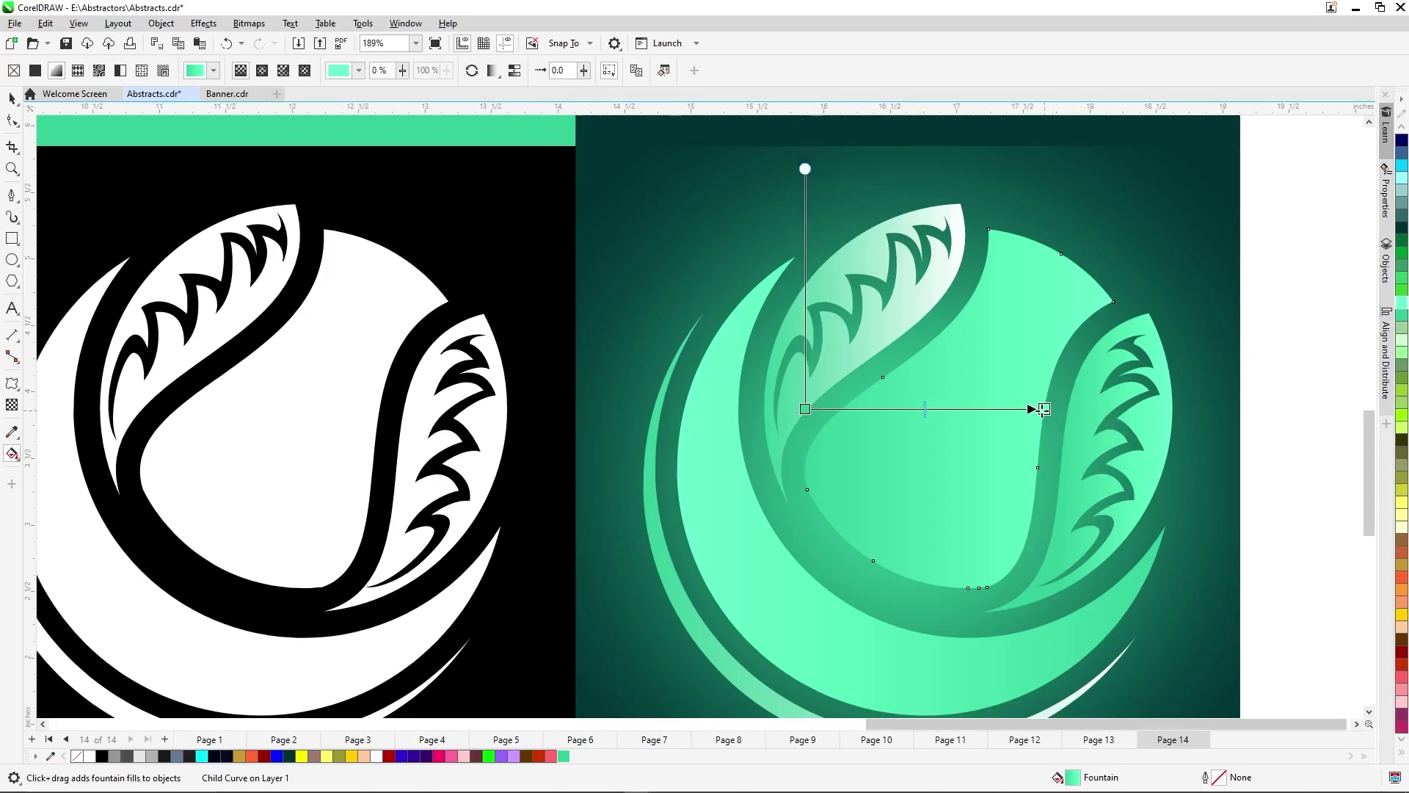
Give the upper-left toothed piece's fountain fill a Turquoise end color and reverse its direction.
{"action": "left_click", "coordinate": [879, 345]}
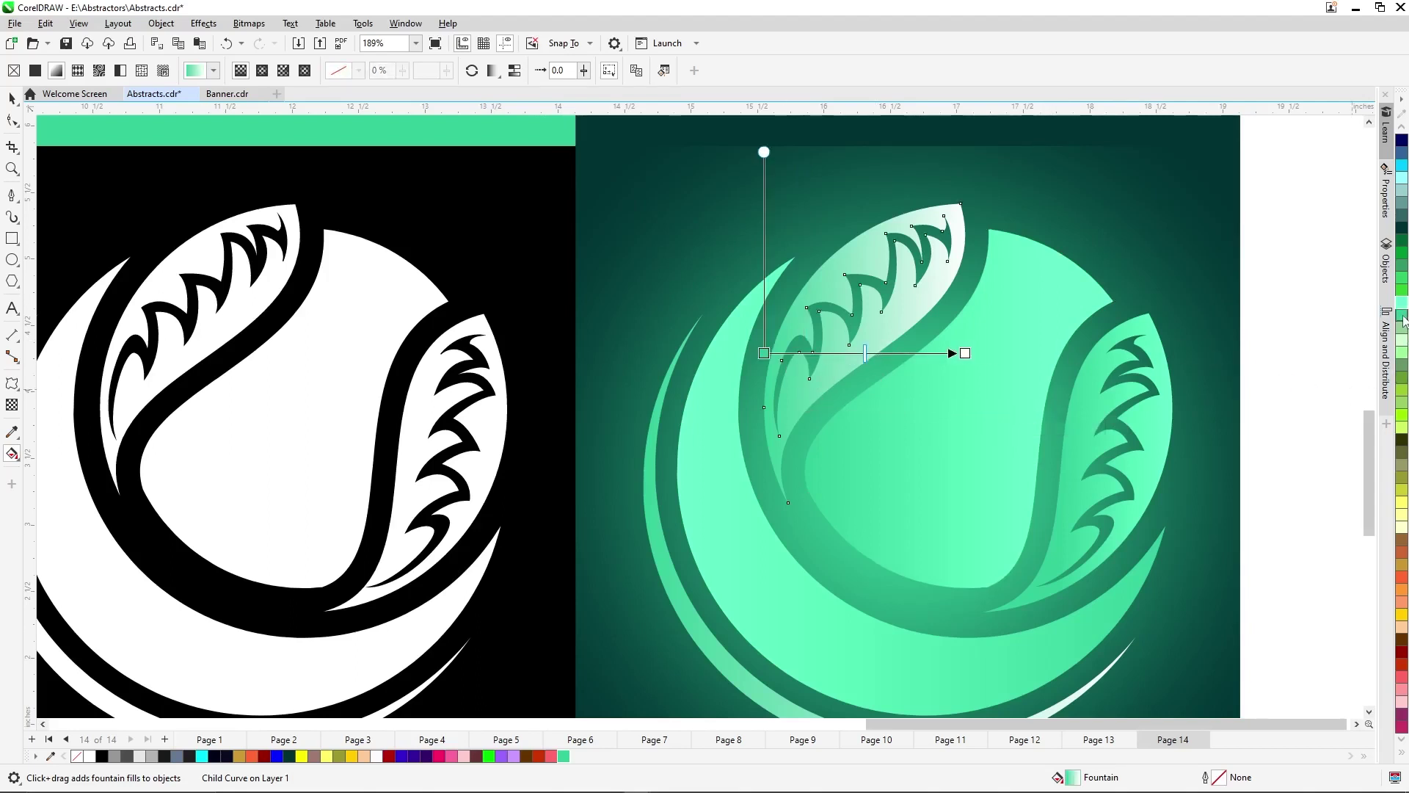
{"action": "left_click_drag", "start_coordinate": [1403, 311], "coordinate": [964, 355]}
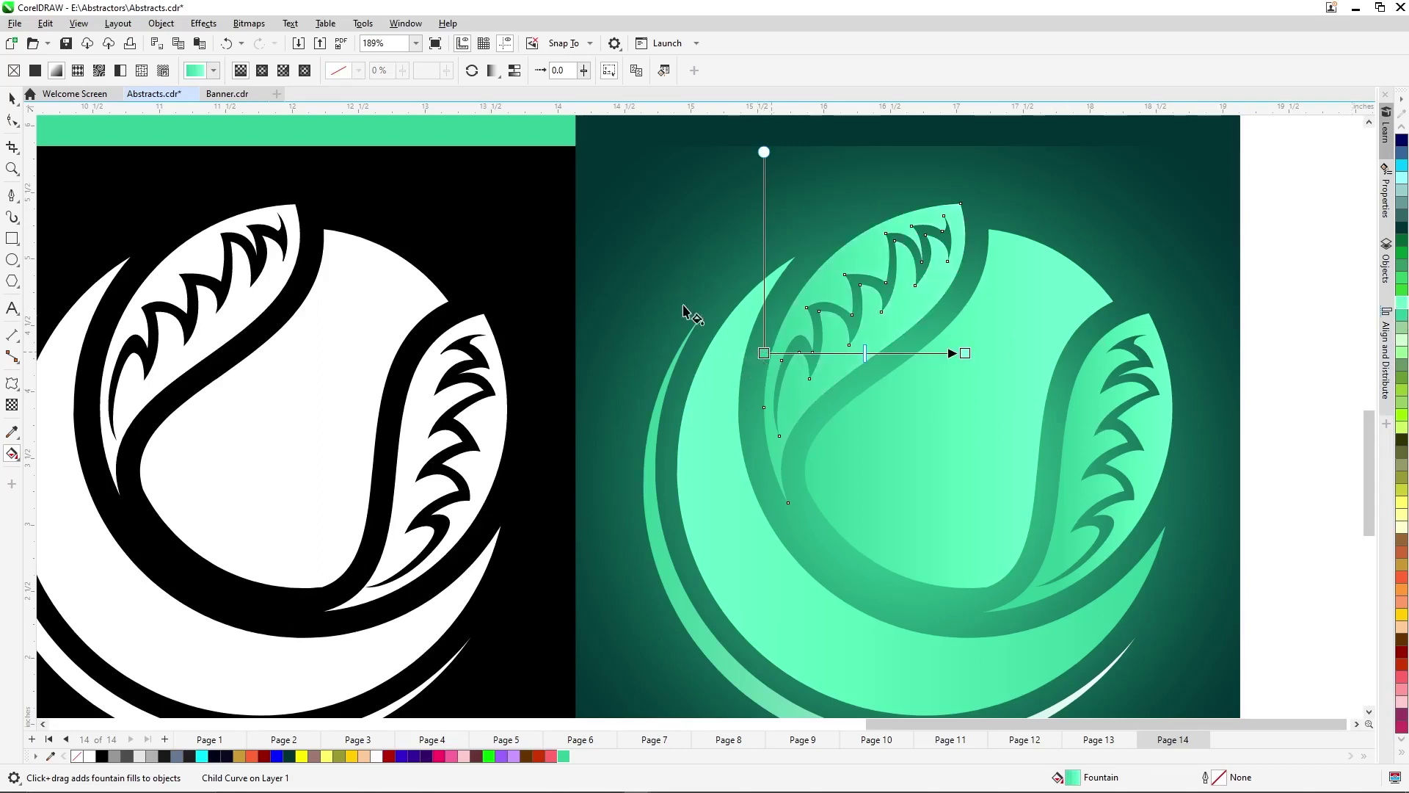
{"action": "left_click", "coordinate": [472, 70]}
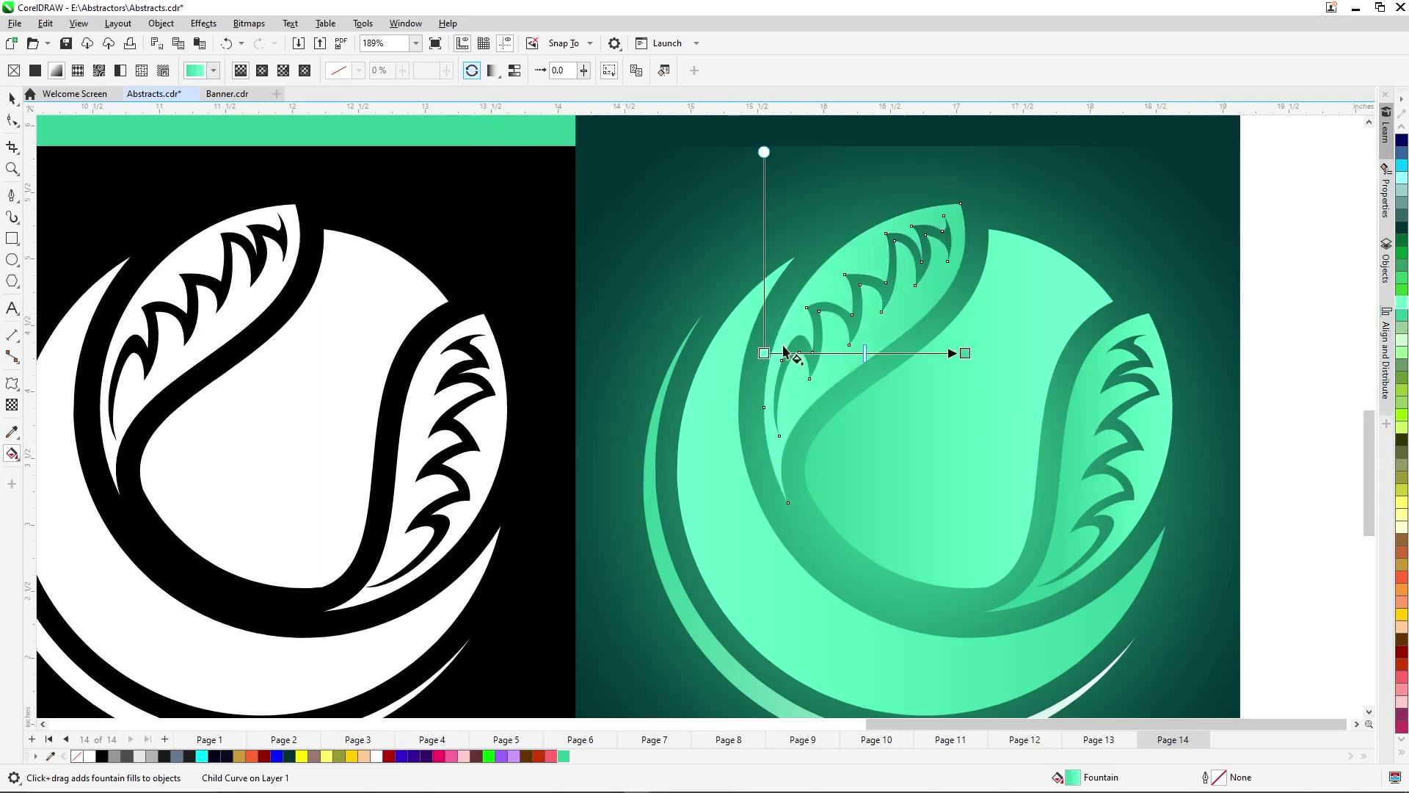
Shorten the upper-left toothed piece's fountain fill and angle it diagonally across the piece, from its outer edge to its inner edge.
{"action": "left_click_drag", "start_coordinate": [965, 354], "coordinate": [911, 354]}
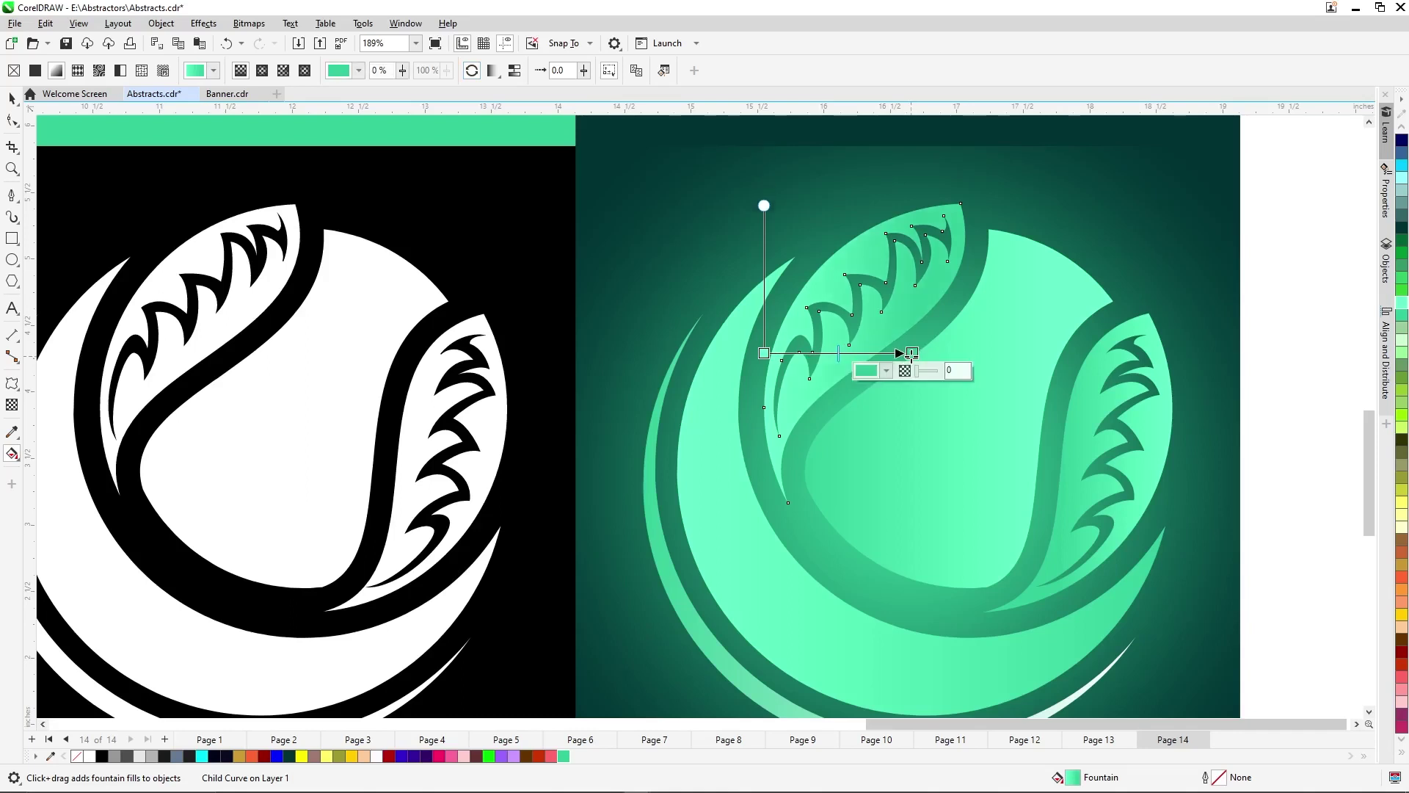
{"action": "left_click_drag", "start_coordinate": [764, 353], "coordinate": [811, 278]}
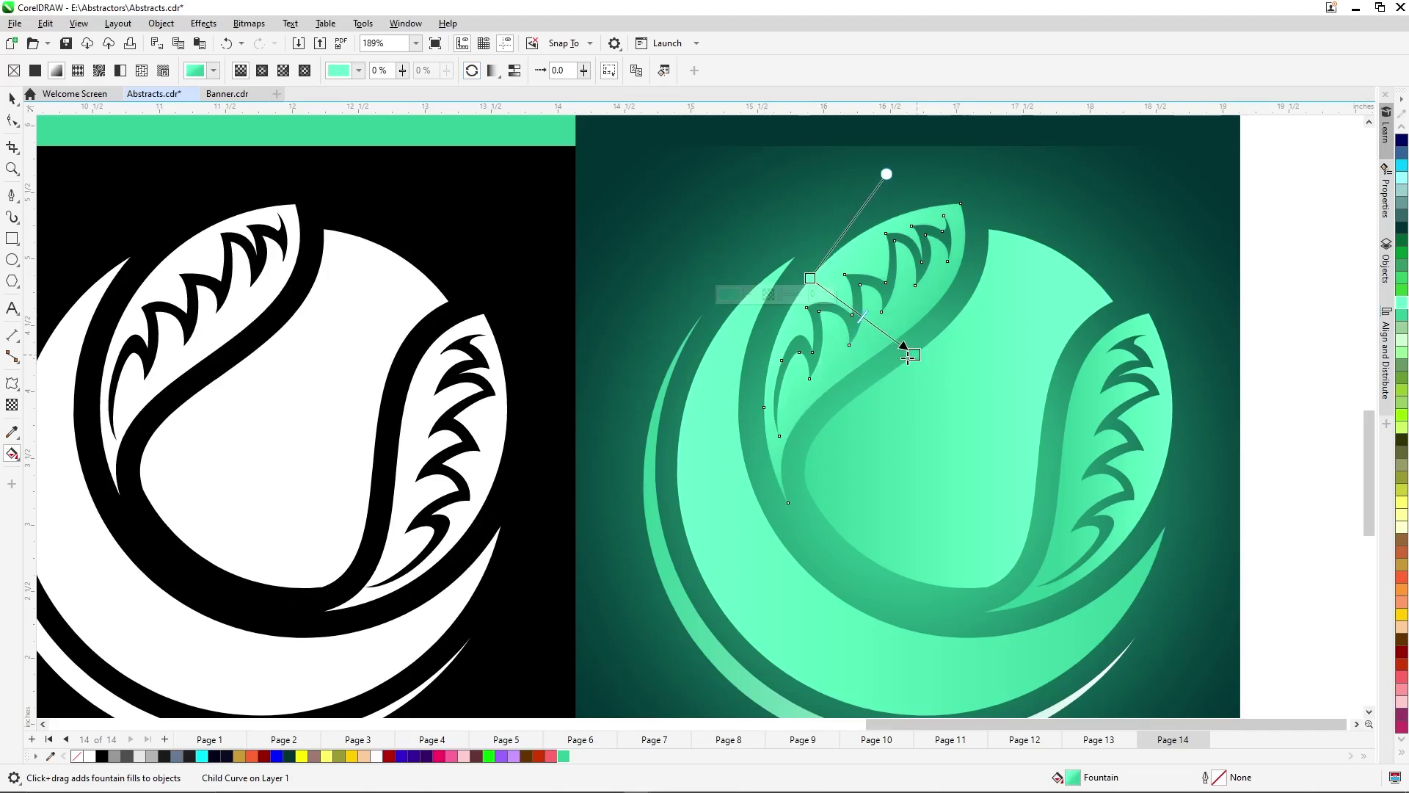
{"action": "left_click_drag", "start_coordinate": [909, 357], "coordinate": [877, 365]}
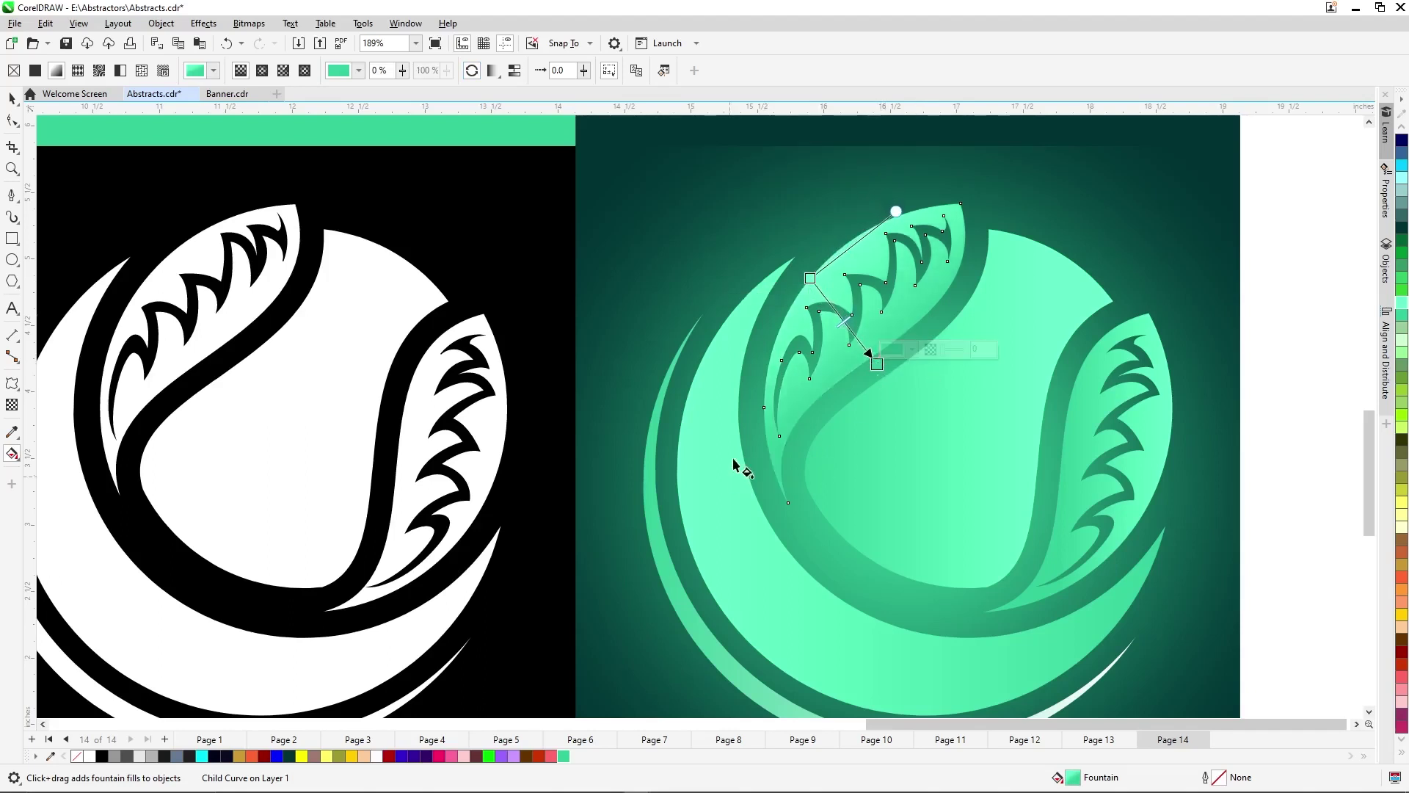
Deselect the logo, fit all the logo versions in view and examine them in a full-screen preview.
{"action": "scroll", "coordinate": [730, 440], "scroll_direction": "down", "scroll_amount": 2}
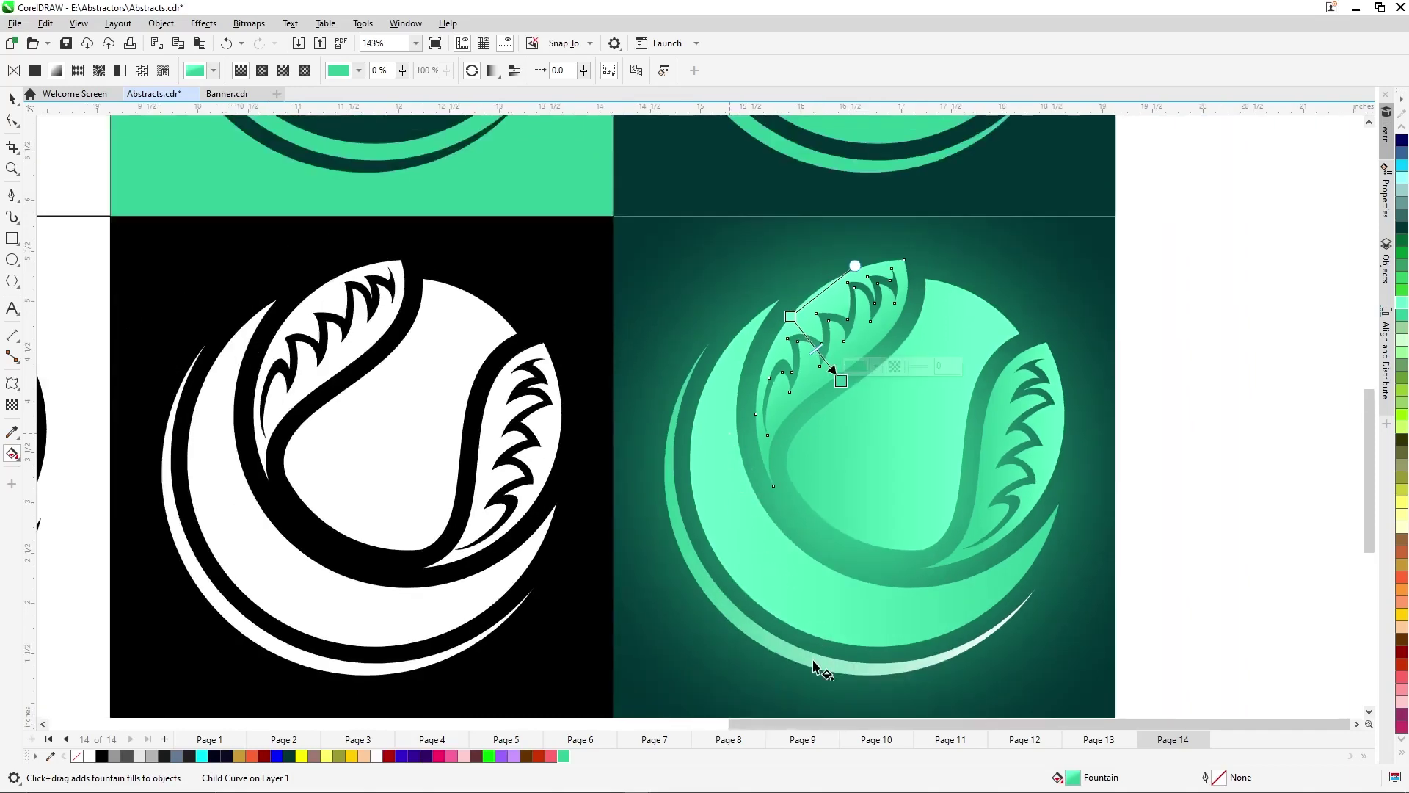
{"action": "key", "text": "space"}
{"action": "scroll", "coordinate": [827, 510], "scroll_direction": "down", "scroll_amount": 1}
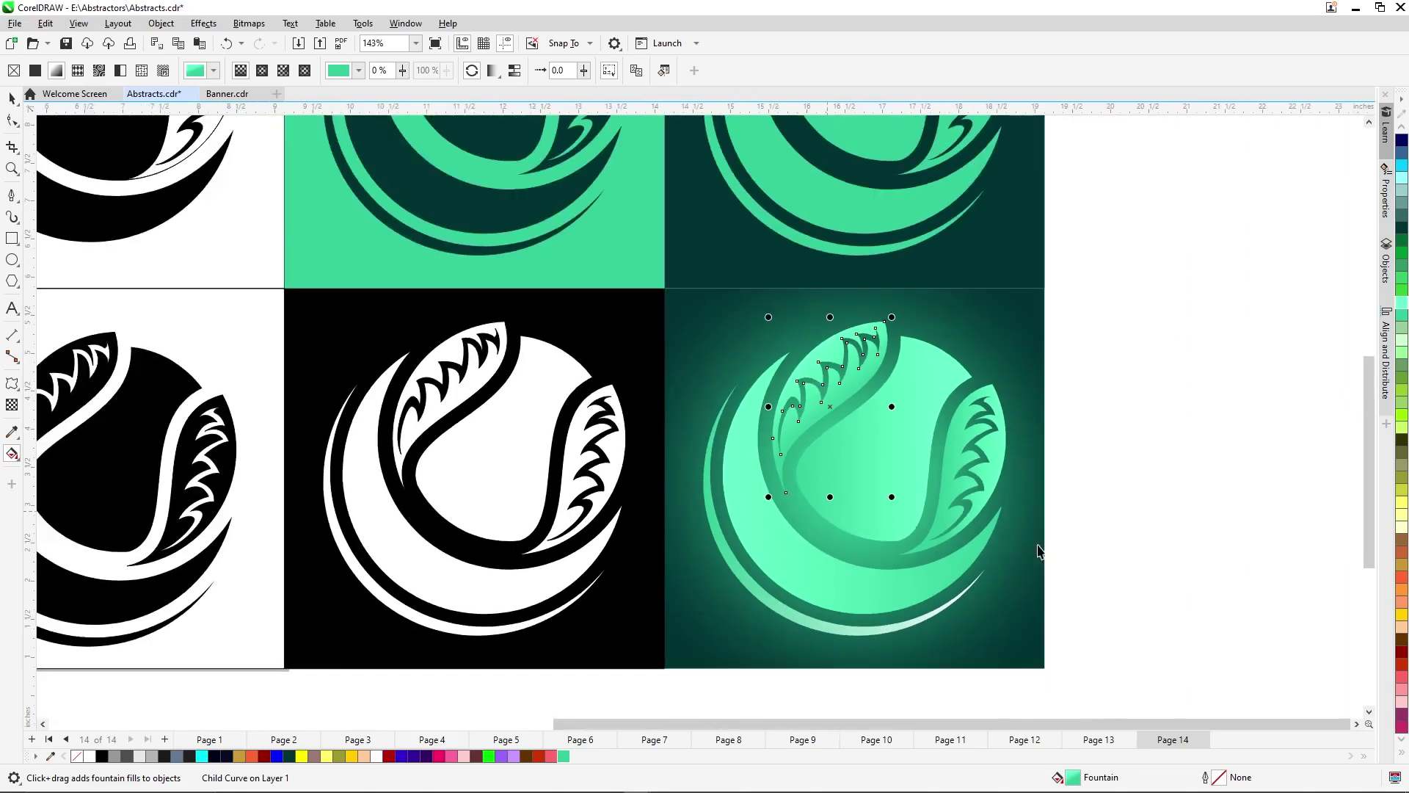
{"action": "left_click", "coordinate": [1159, 530]}
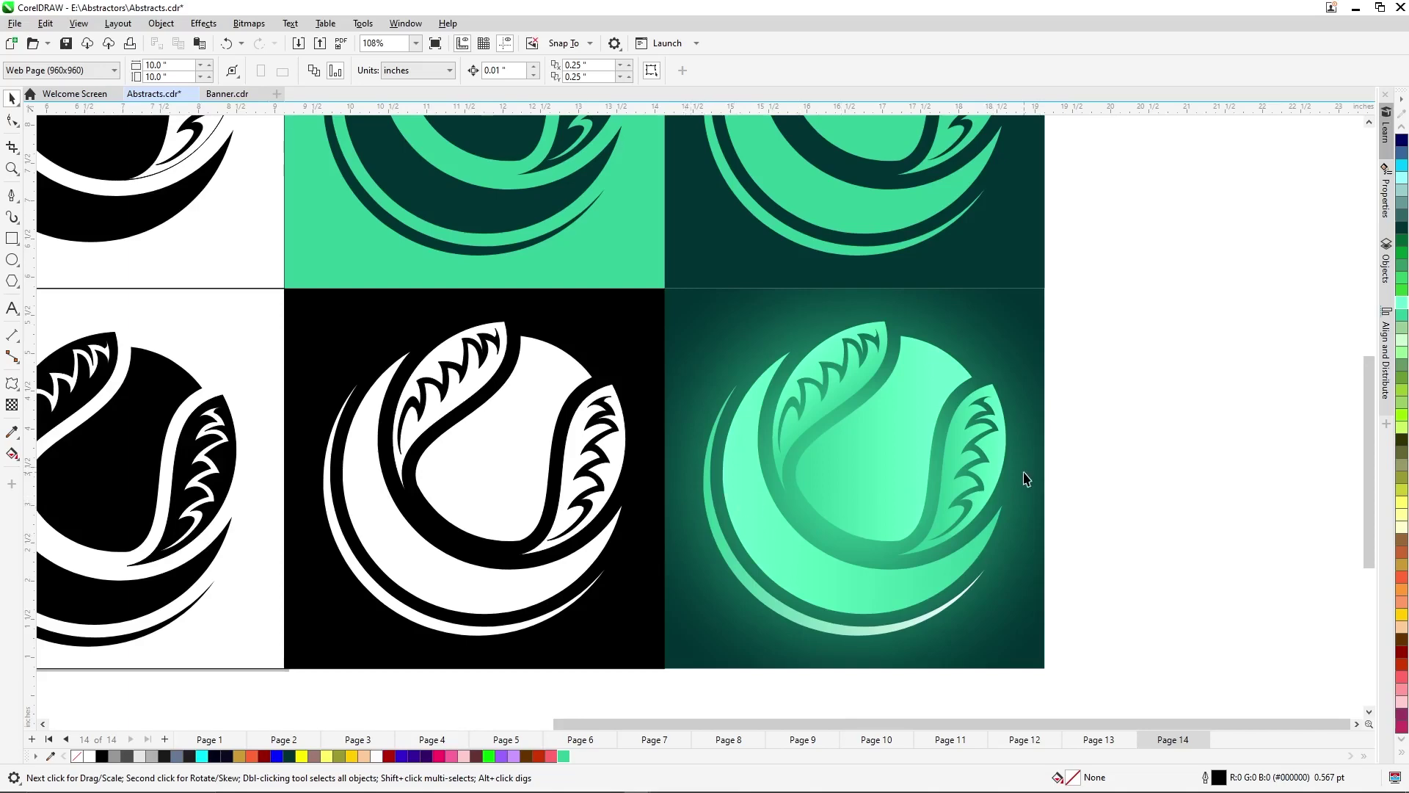
{"action": "key", "text": "F4"}
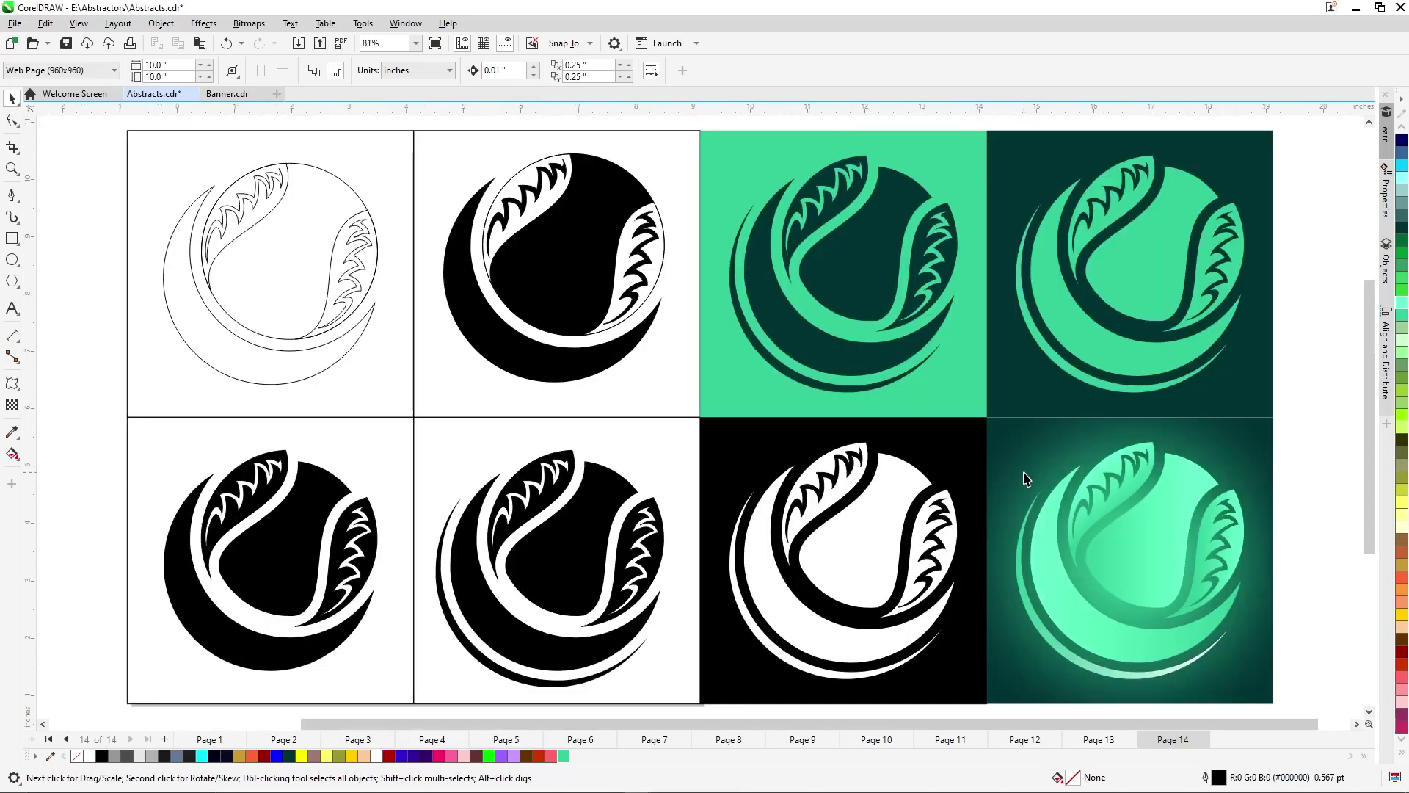
{"action": "key", "text": "F9"}
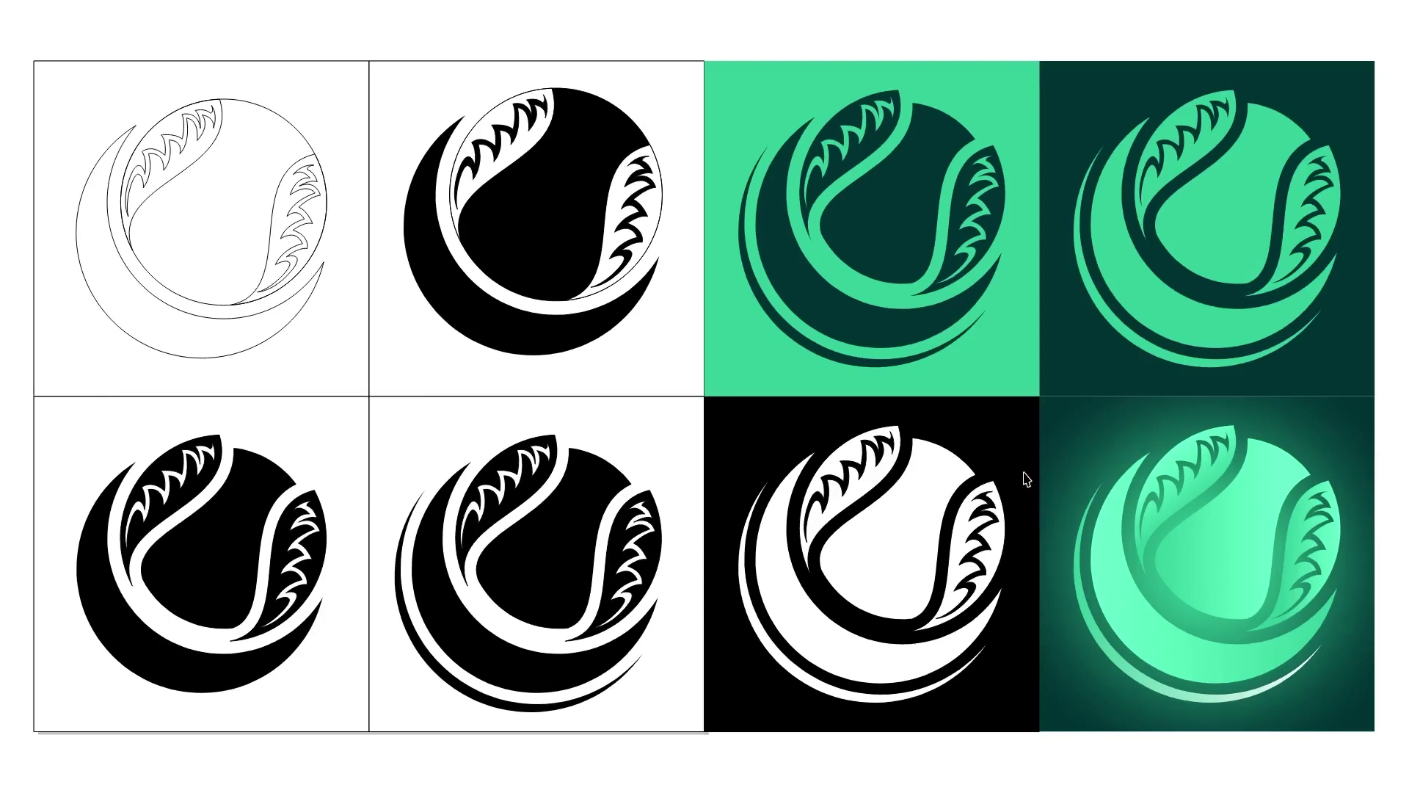